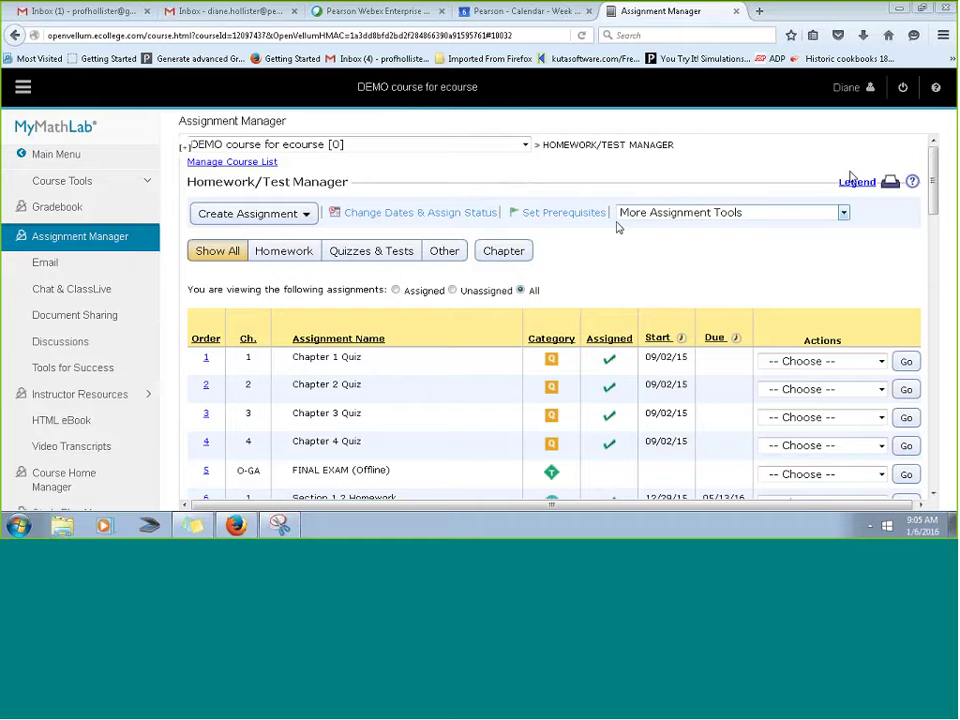
left_click(200, 214)
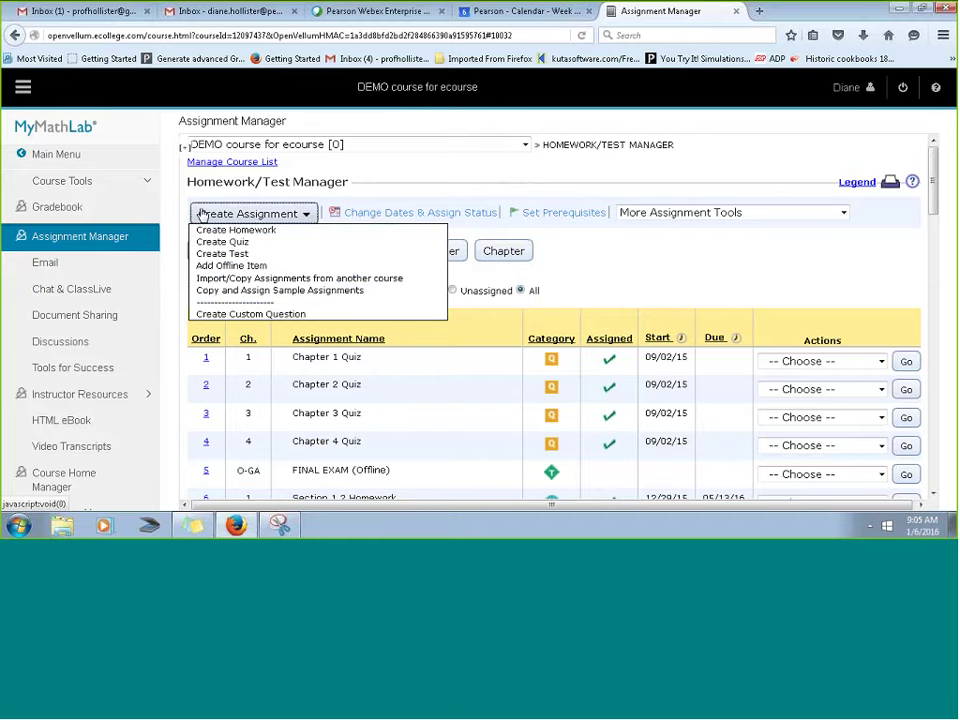
left_click(236, 230)
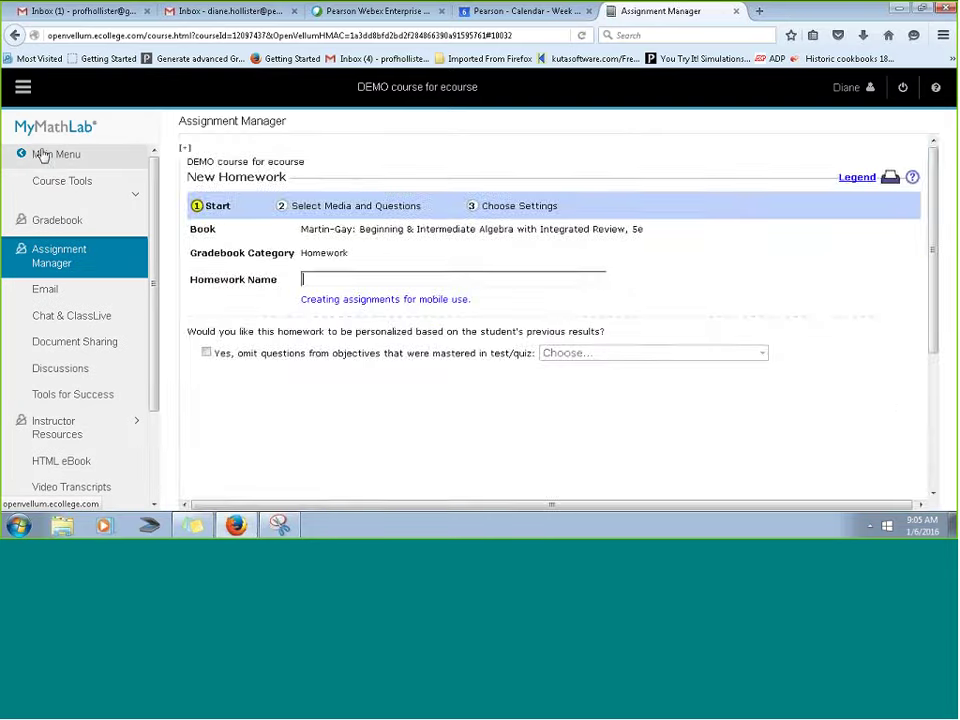
left_click(122, 158)
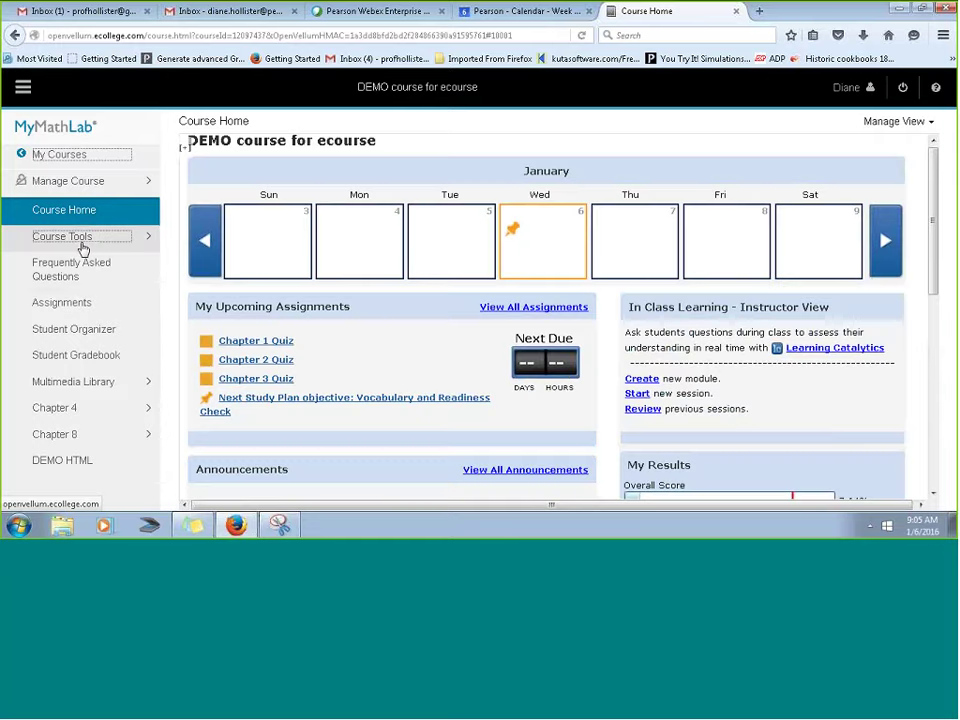
left_click(80, 240)
left_click(80, 256)
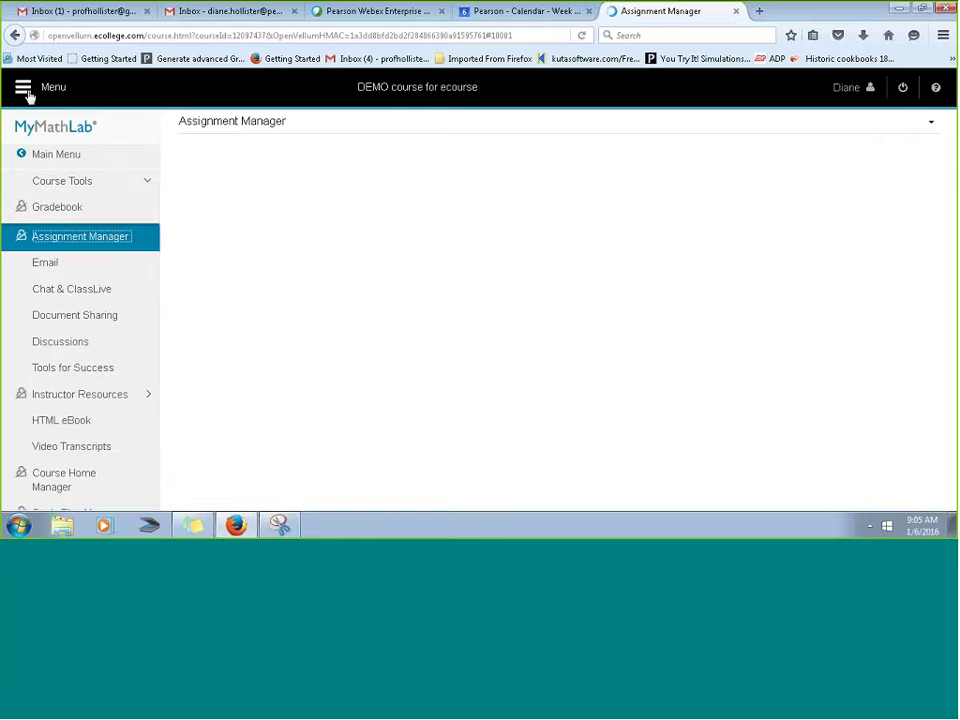
- Hide the course navigation menu and name the new homework DEMO HW, continuing to the media and question selection
left_click(27, 92)
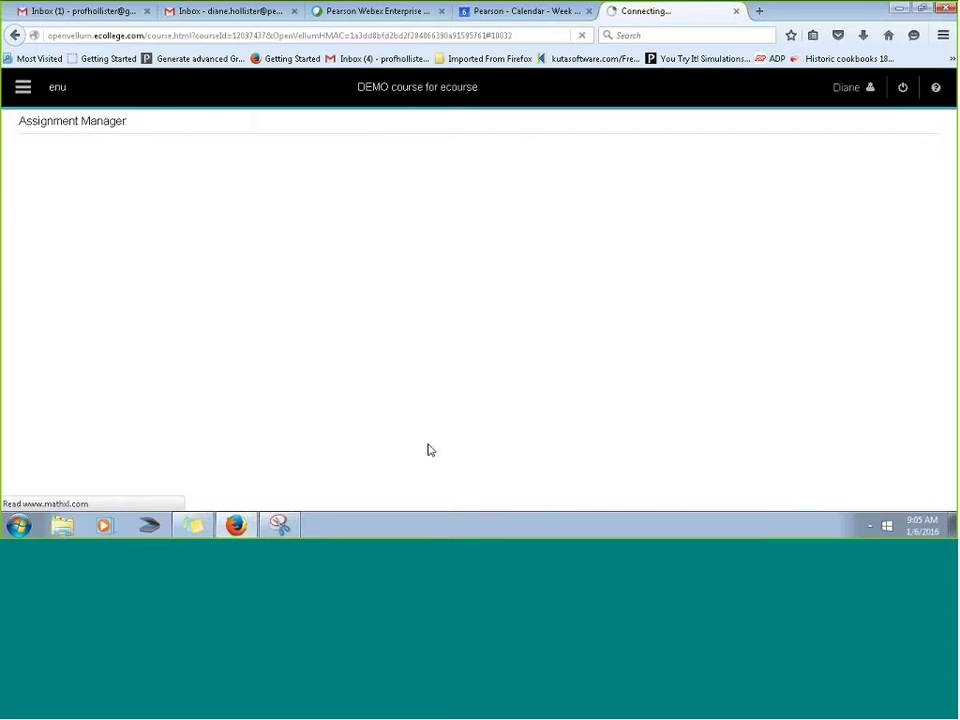
left_click(336, 284)
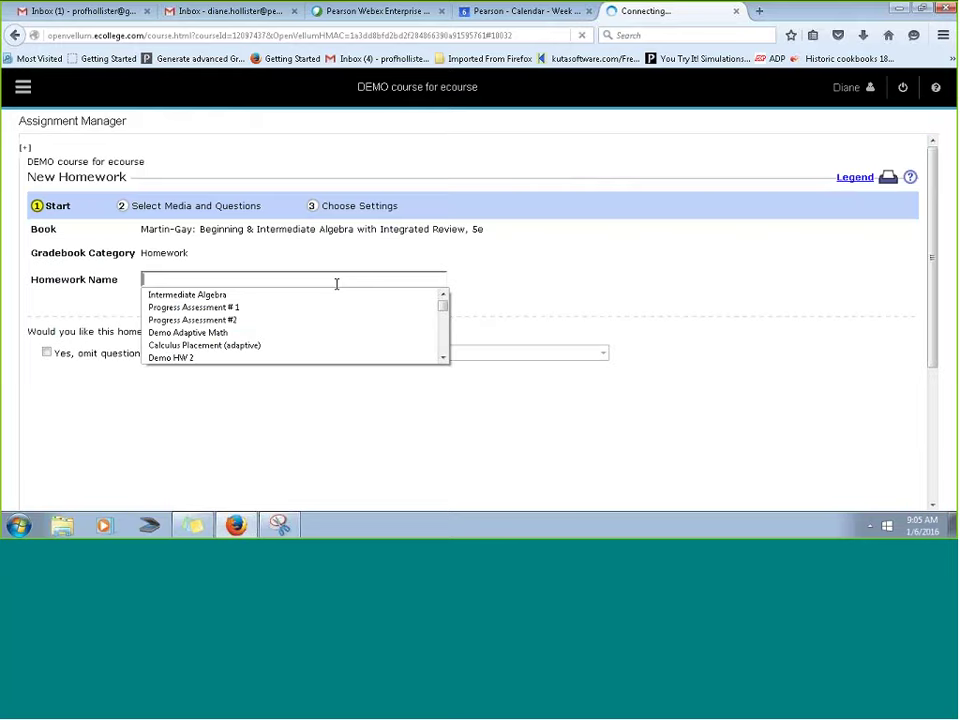
type("DEMO HW")
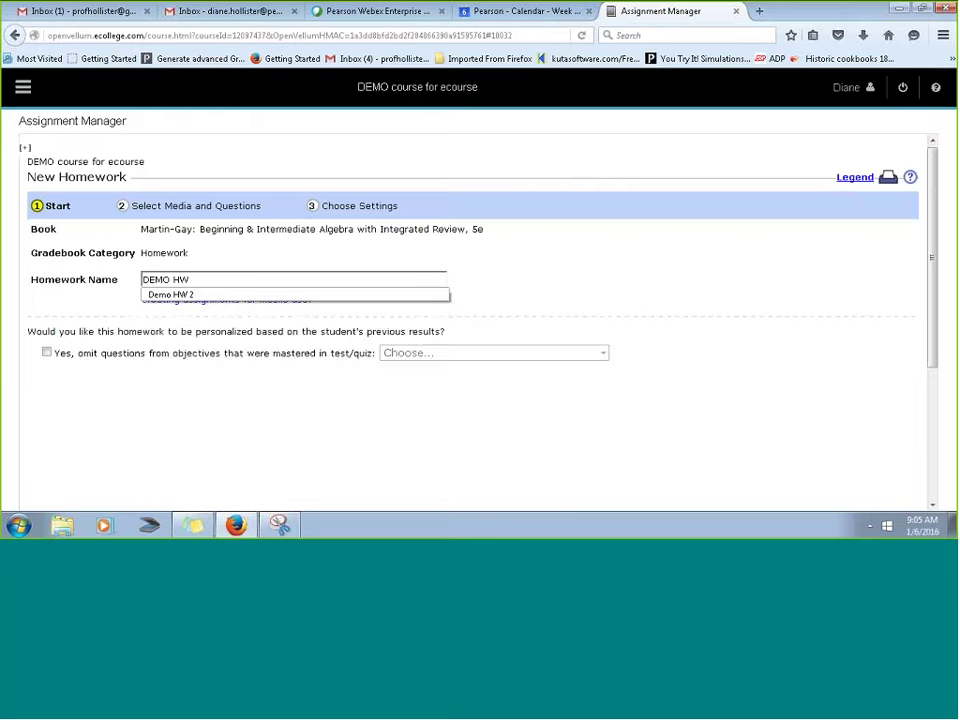
scroll(848, 332, "down", 3)
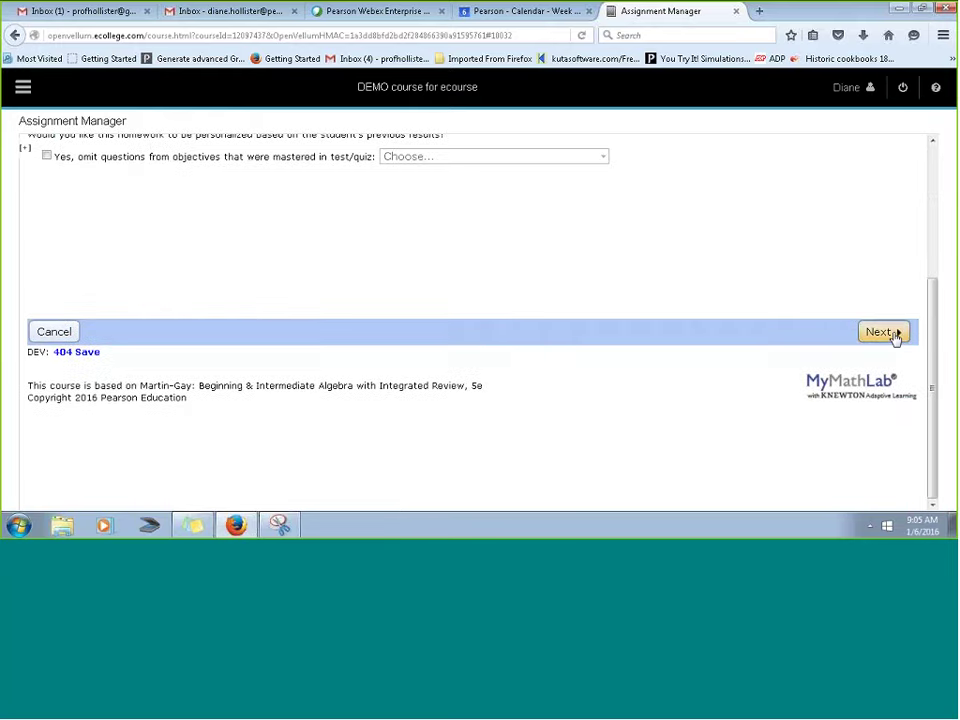
left_click(880, 332)
- Filter the available questions to chapter 3 Graphing, Section 3.2 Graphing Linear Equations, objective "Identify linear equations."
left_click(250, 271)
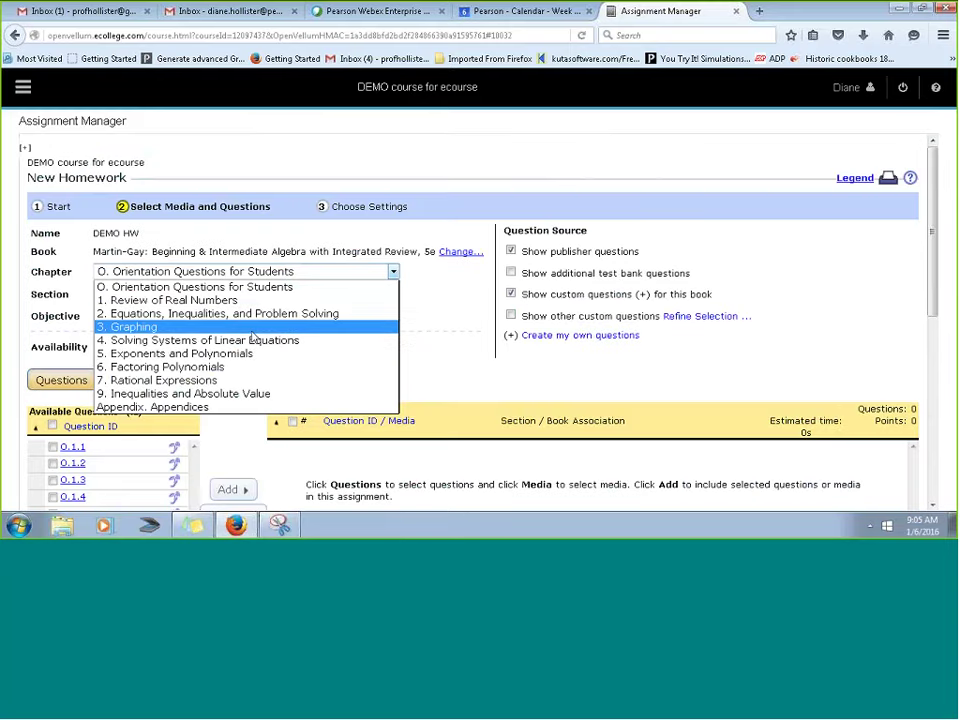
left_click(250, 328)
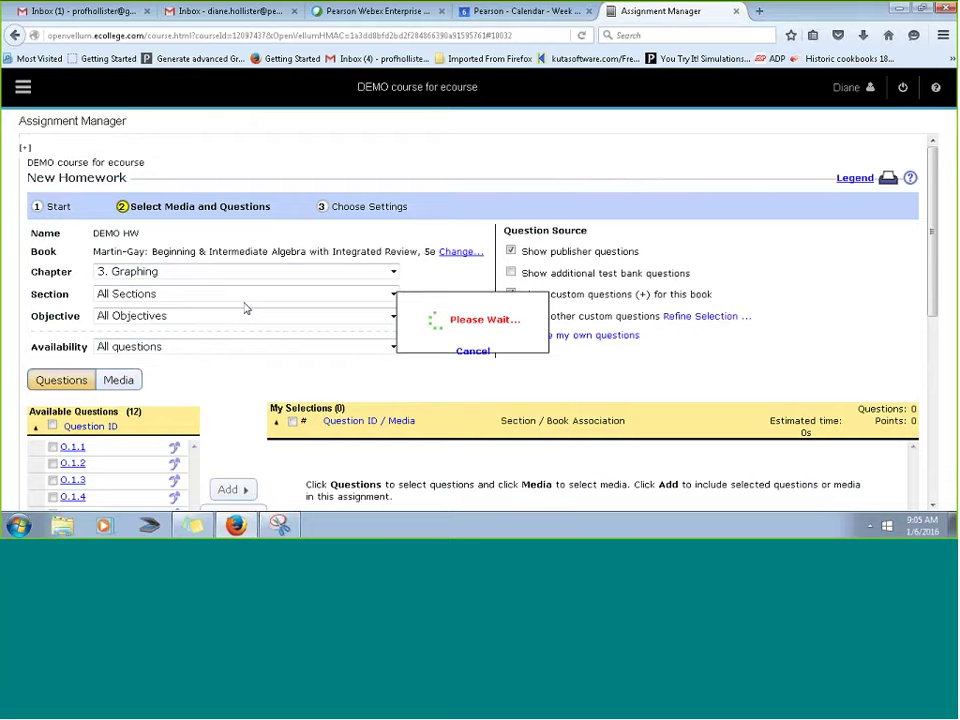
left_click(249, 297)
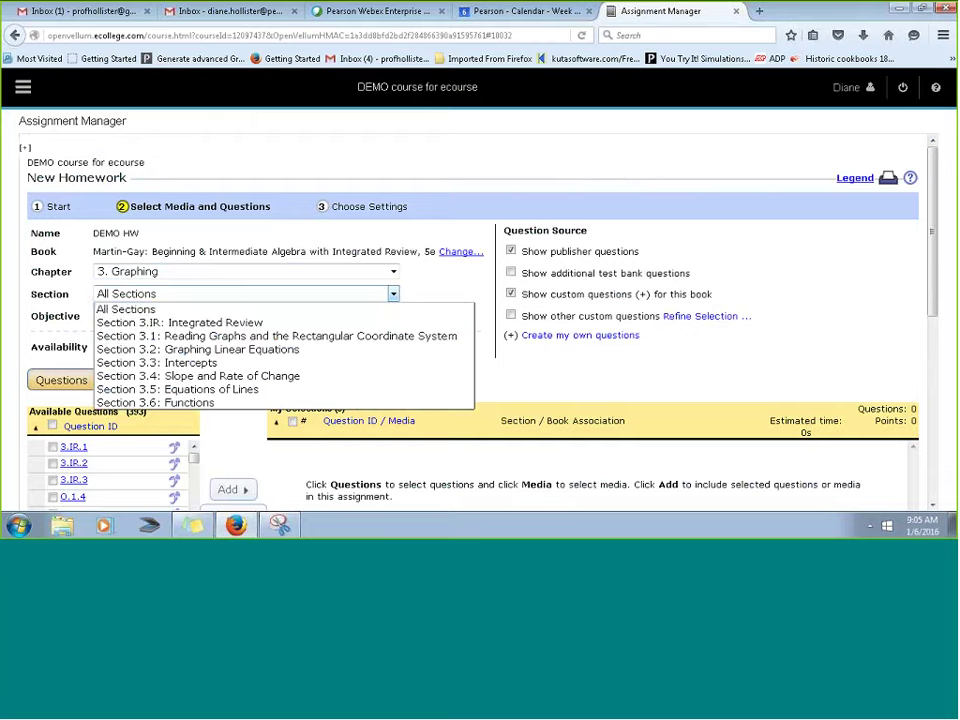
left_click(233, 350)
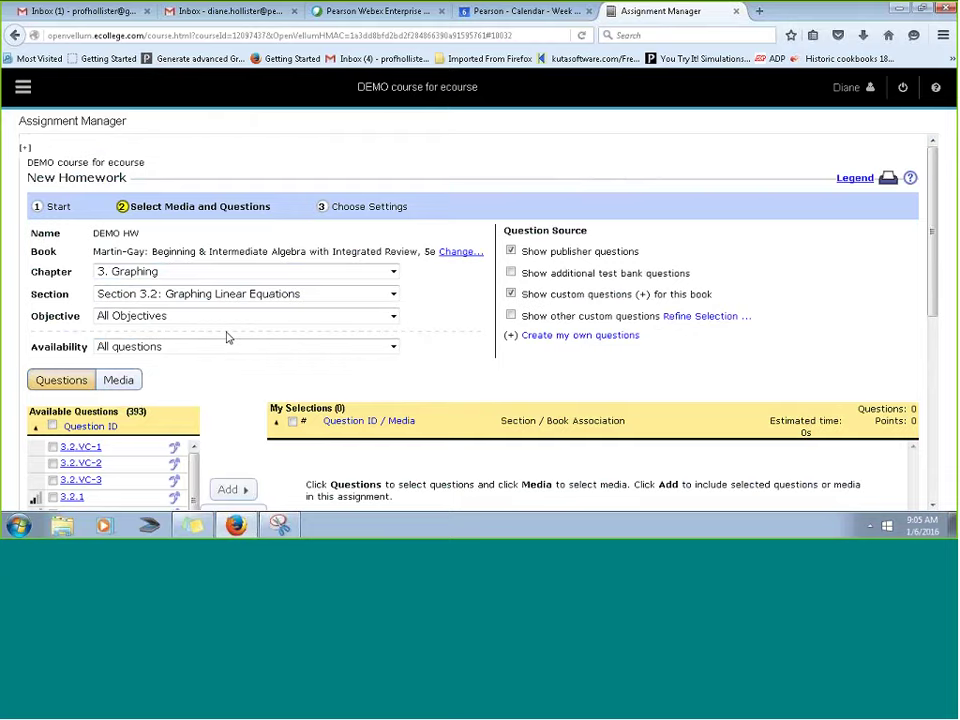
scroll(226, 338, "down", 3)
left_click(230, 147)
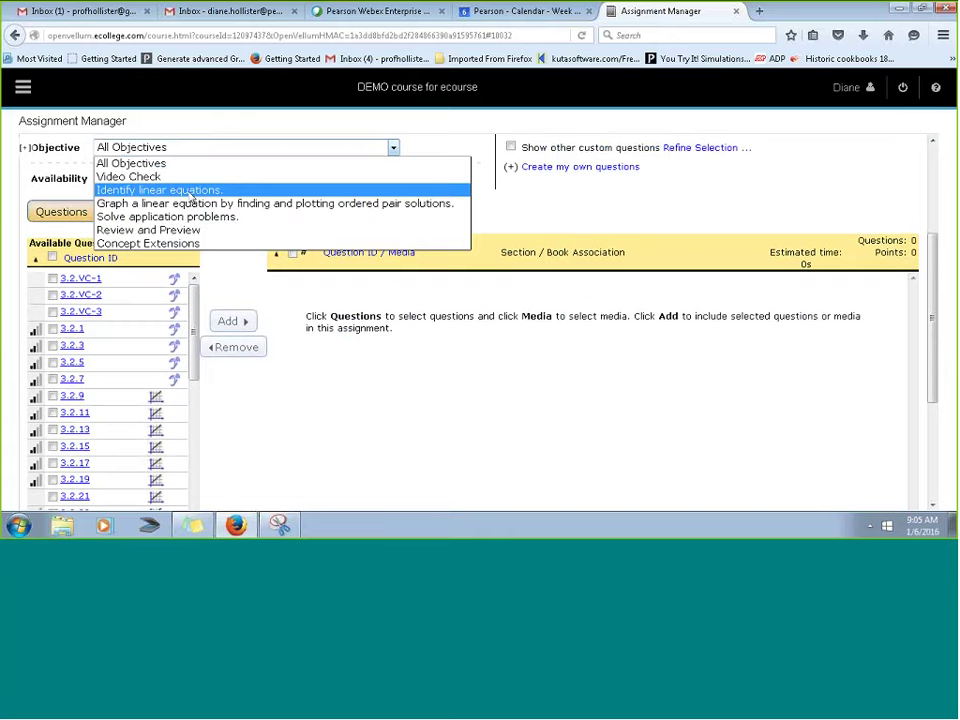
left_click(190, 192)
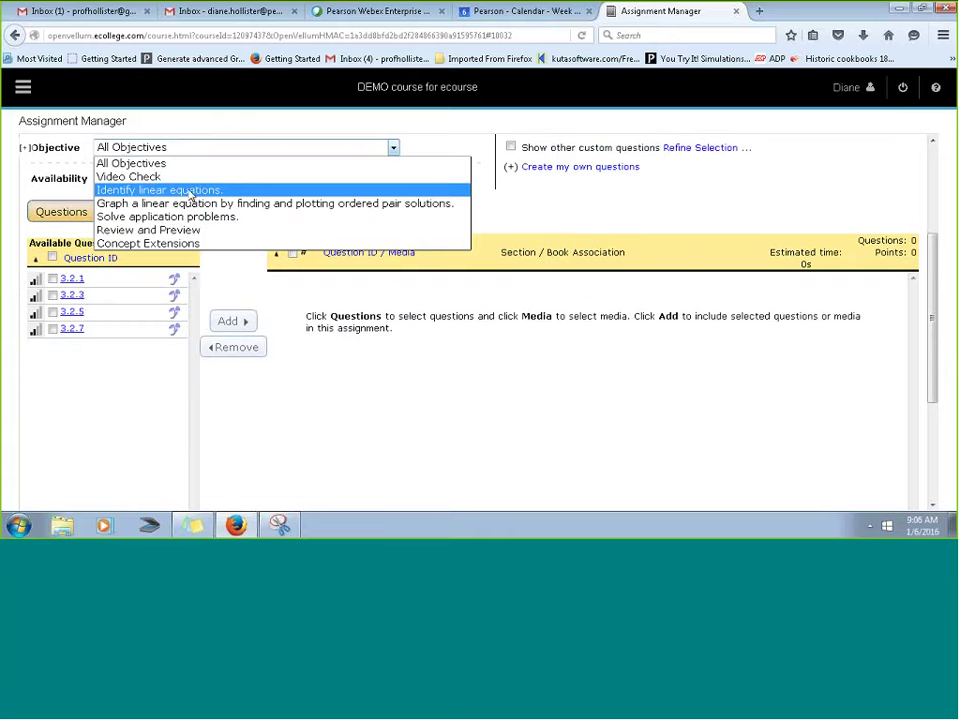
- Add questions 3.2.1, 3.2.3, 3.2.5 and 3.2.7 to the homework
left_click(52, 279)
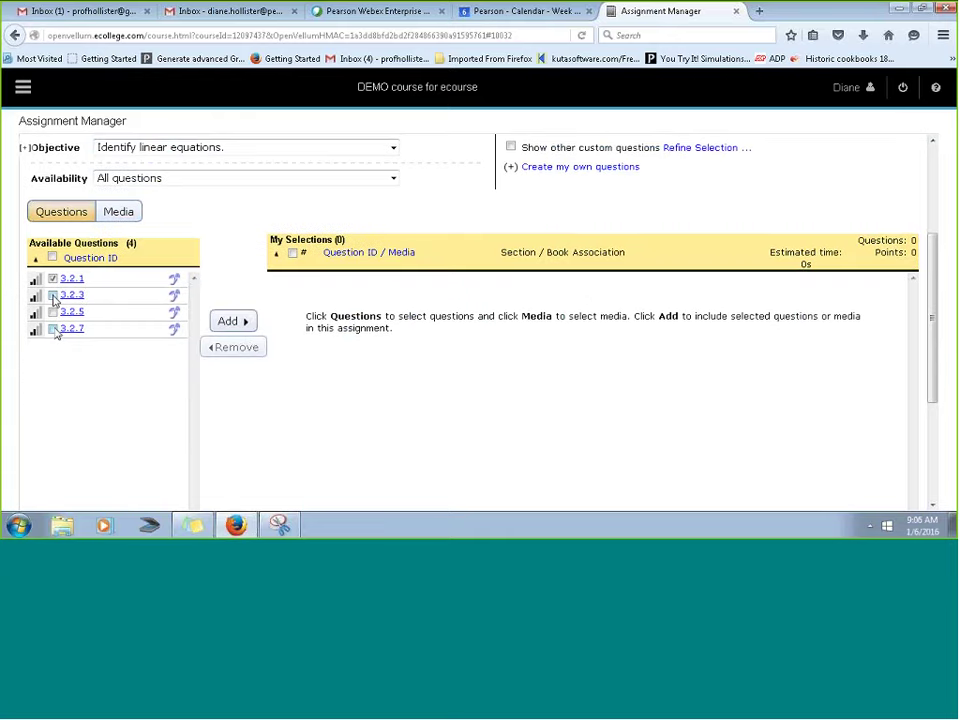
left_click(53, 295)
left_click(53, 329)
left_click(52, 312)
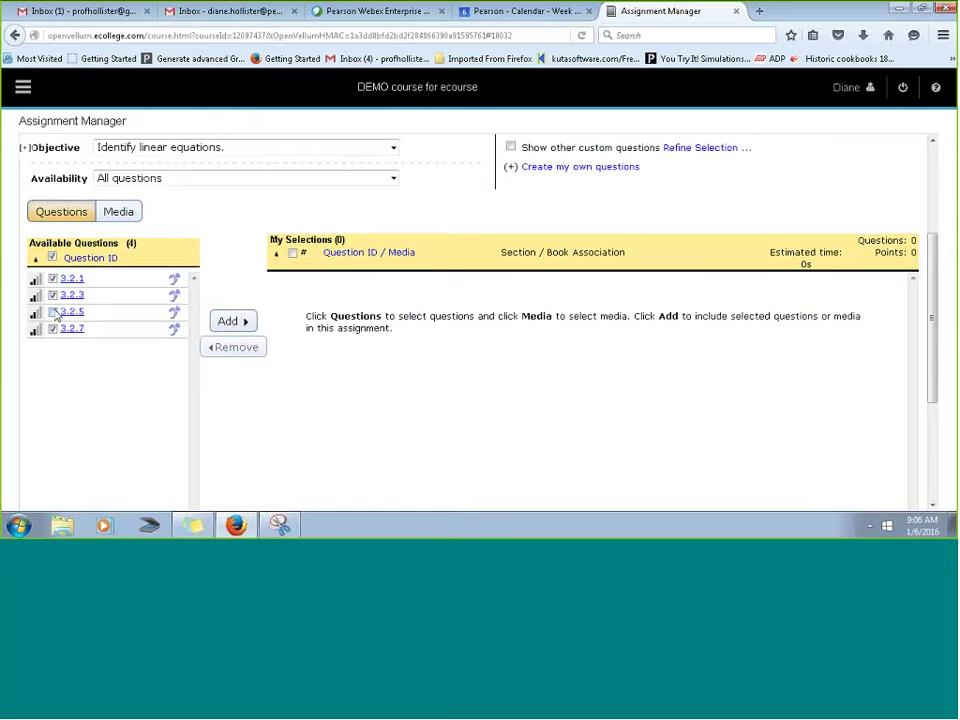
left_click(240, 322)
- Add question 3.2.53 from the "Solve application problems." objective to the homework
scroll(242, 168, "up", 2)
scroll(242, 176, "up", 1)
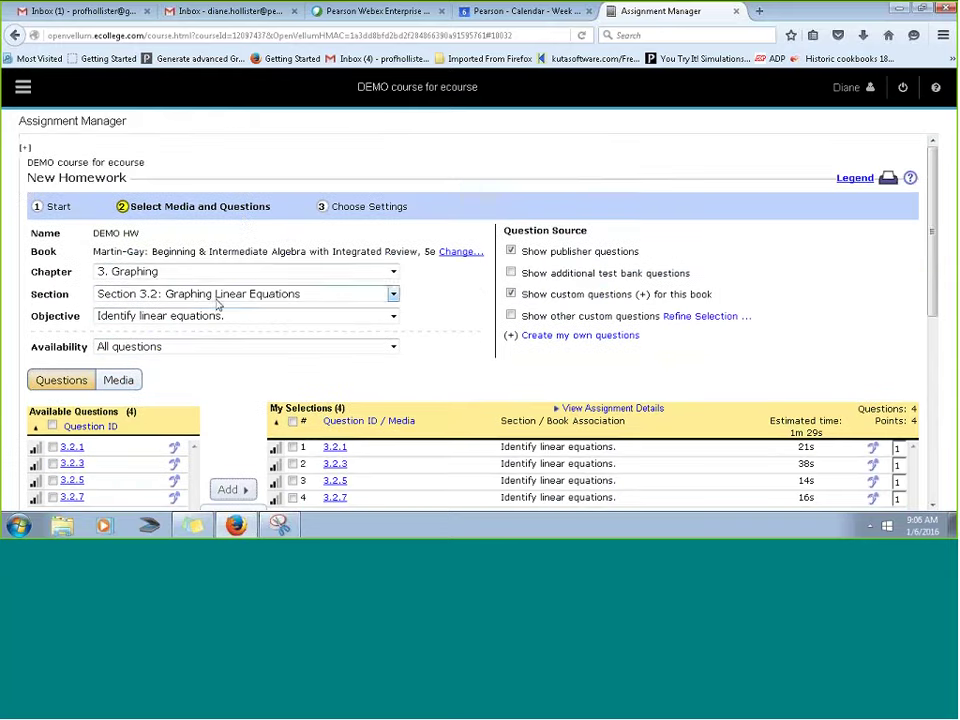
left_click(393, 315)
left_click(227, 385)
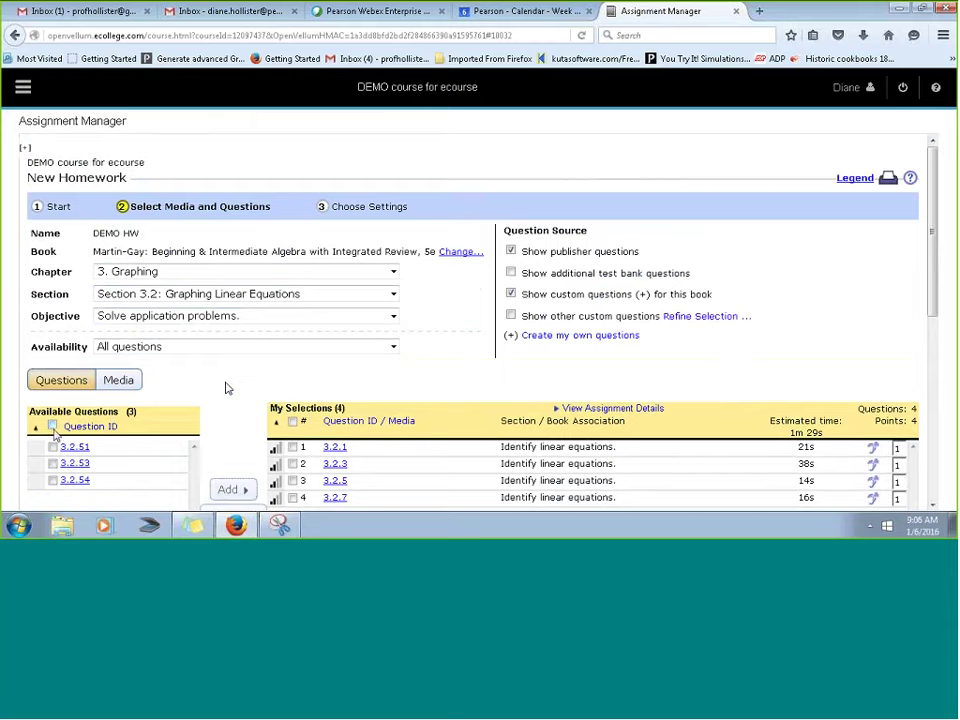
left_click(53, 463)
left_click(233, 489)
scroll(210, 249, "down", 3)
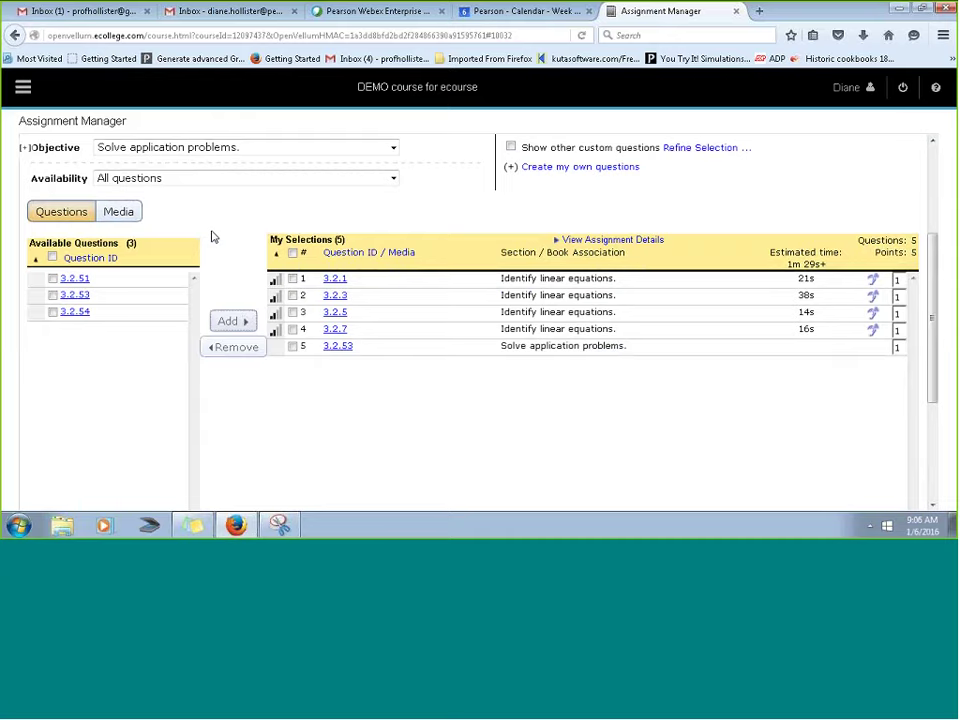
- Reset the question filter to all sections of chapter 3
scroll(250, 240, "up", 3)
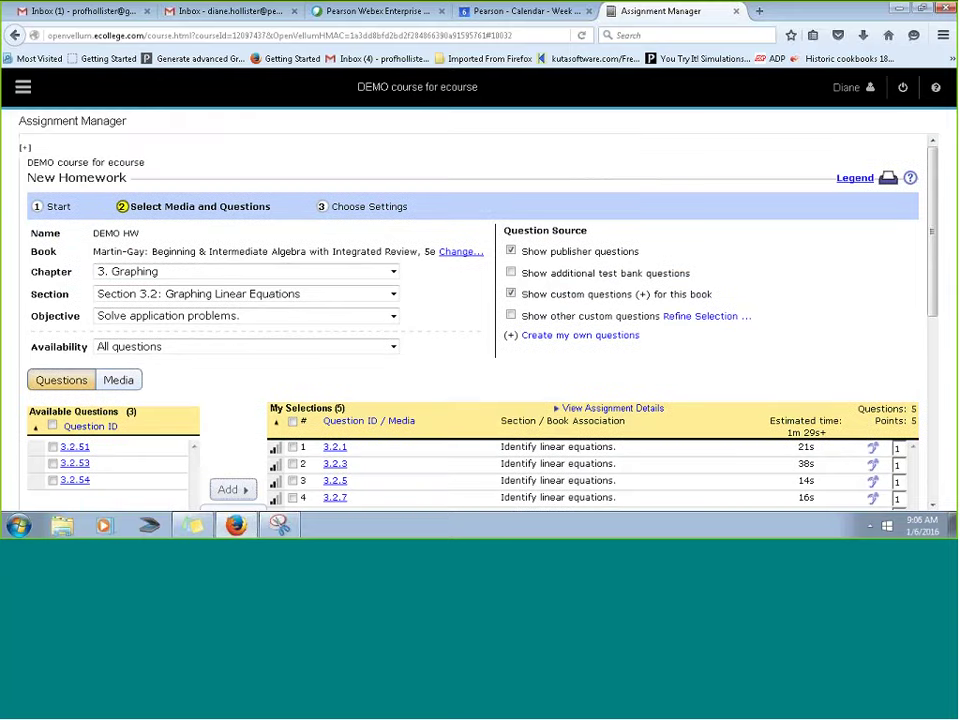
left_click(146, 299)
left_click(150, 311)
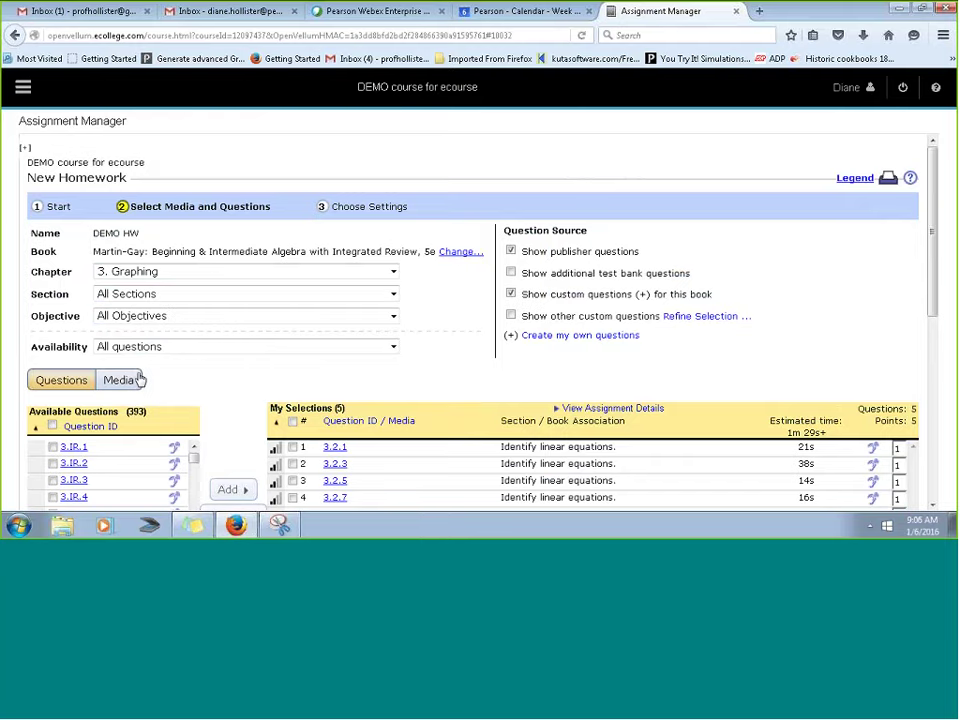
- Add the Section 3.2 animation "Graphing a Linear Equations; Plotting Points" from the available media to the homework
scroll(140, 380, "down", 2)
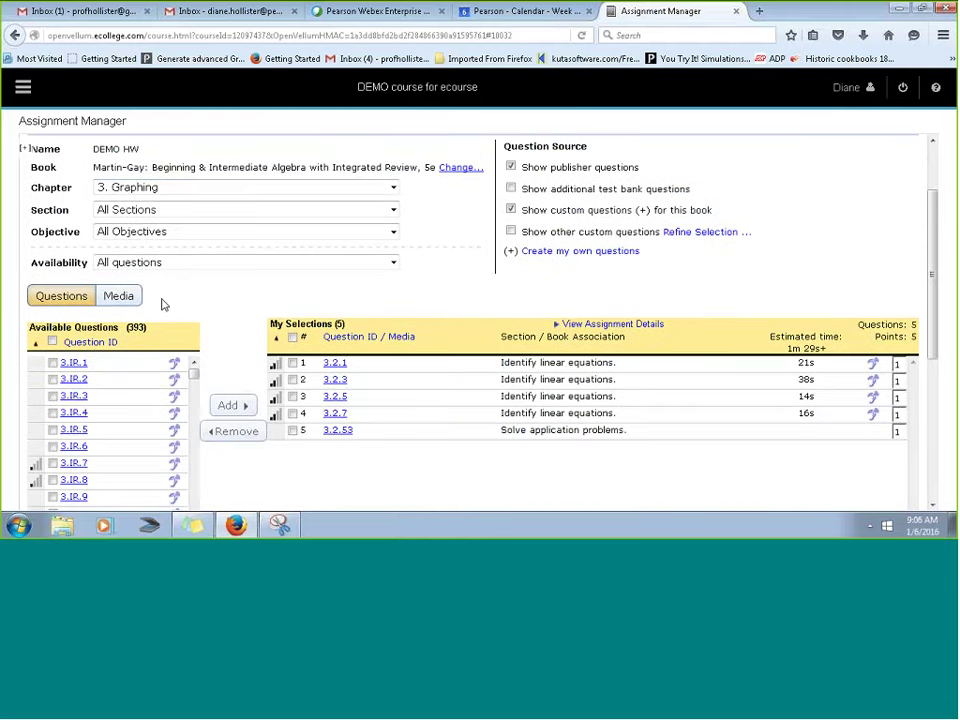
left_click(120, 295)
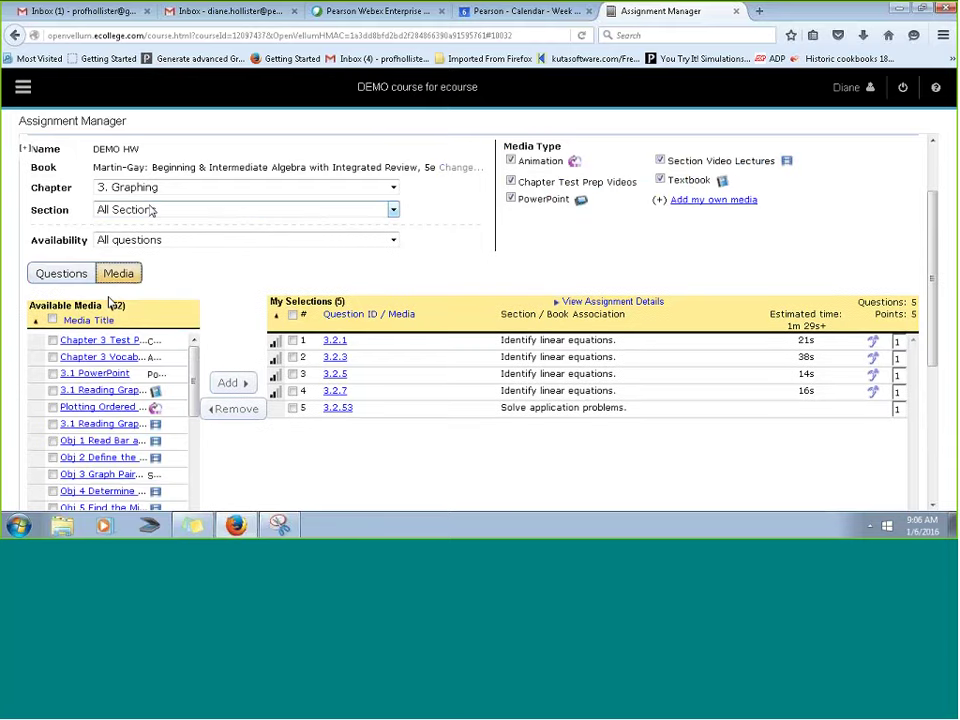
left_click(151, 210)
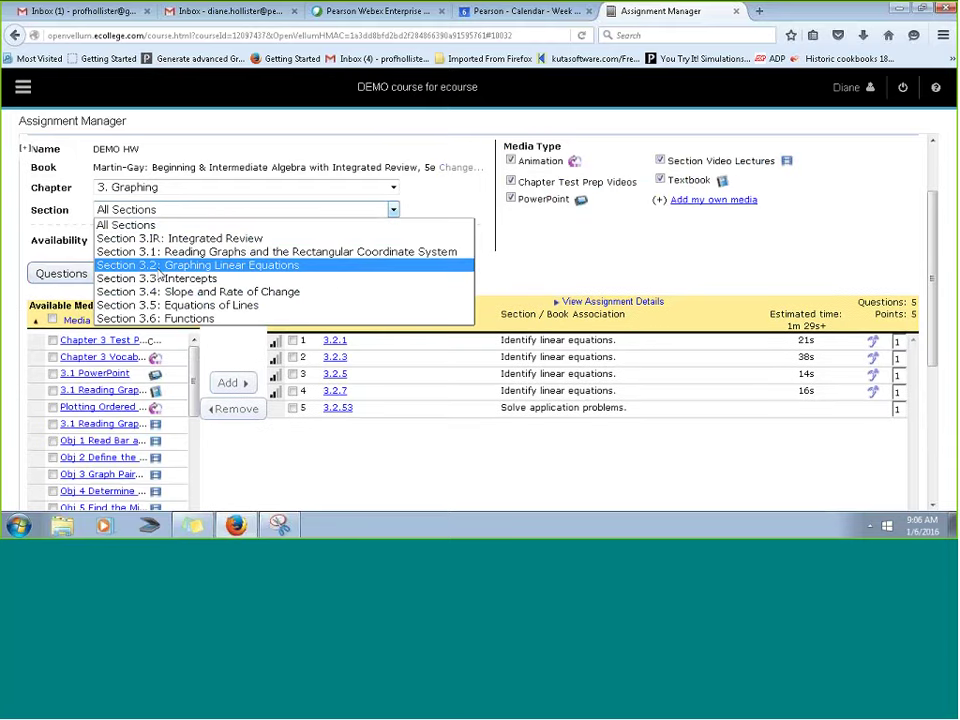
left_click(159, 266)
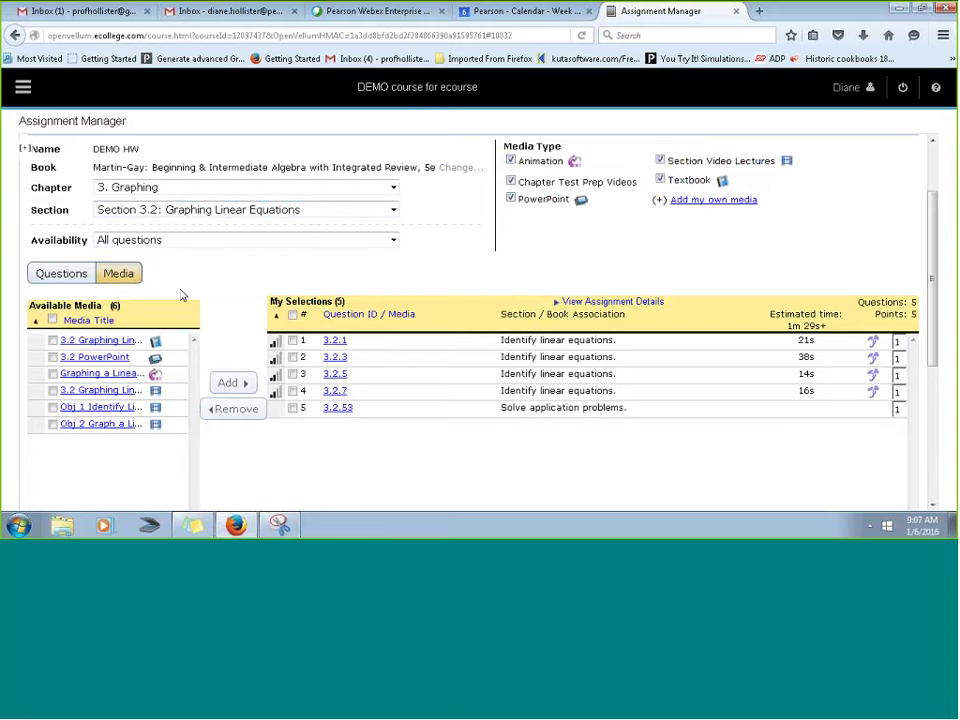
left_click(53, 376)
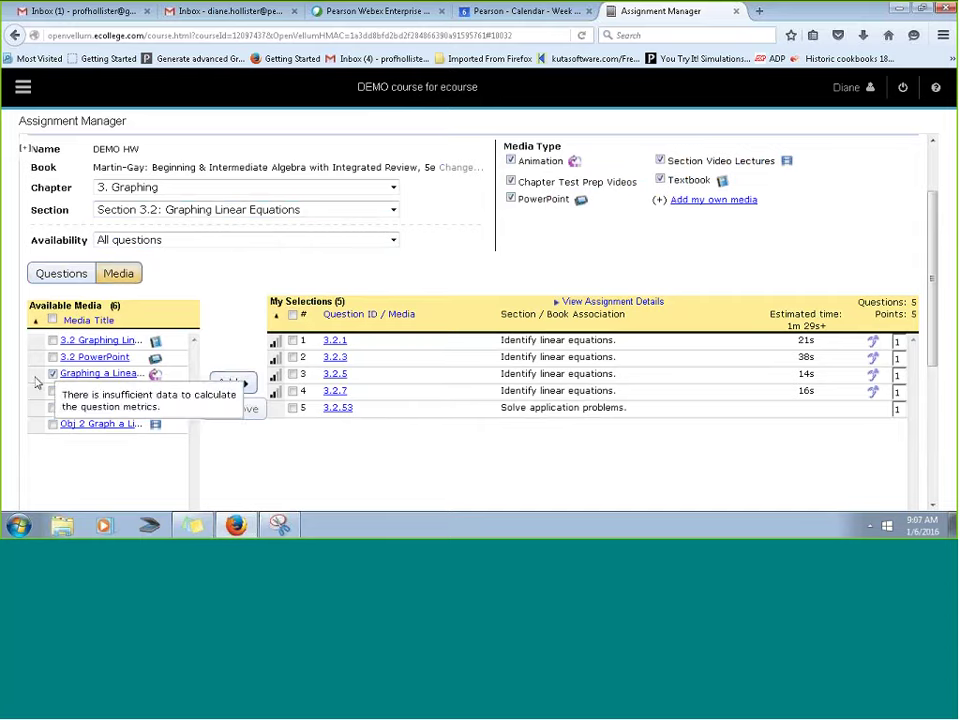
left_click(235, 384)
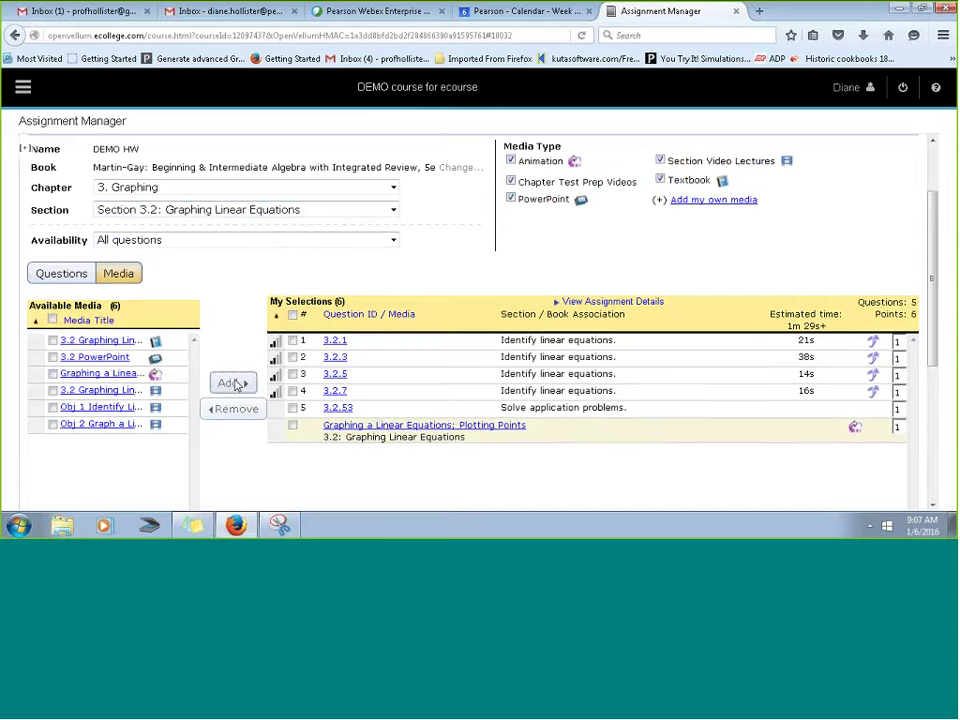
- Sort all selected homework items and check the order of the media and questions
scroll(881, 454, "down", 4)
left_click(802, 464)
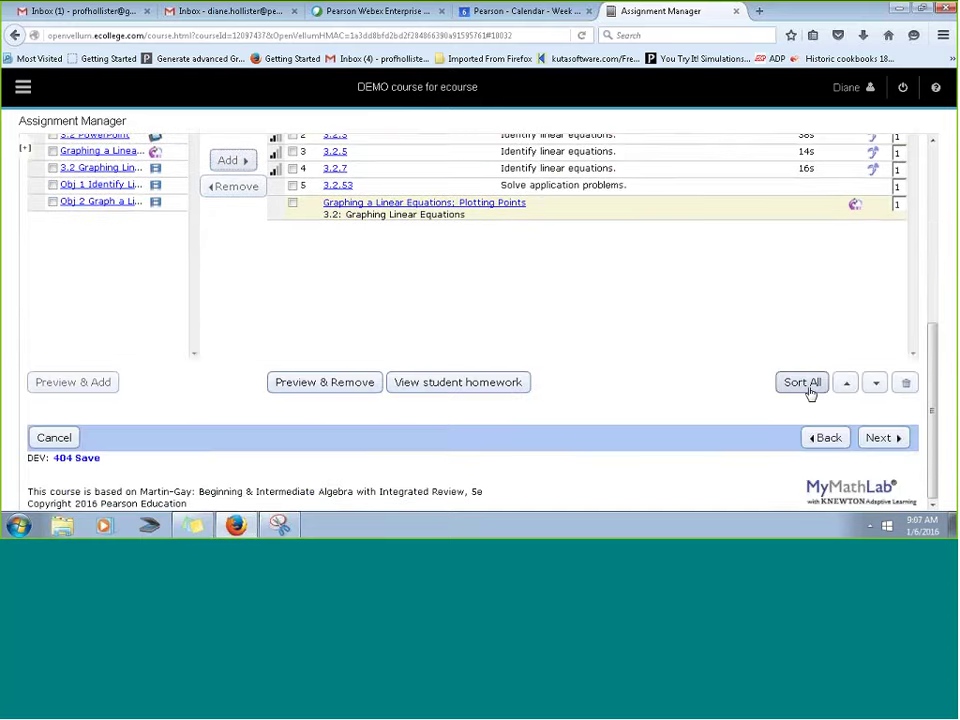
scroll(668, 376, "up", 4)
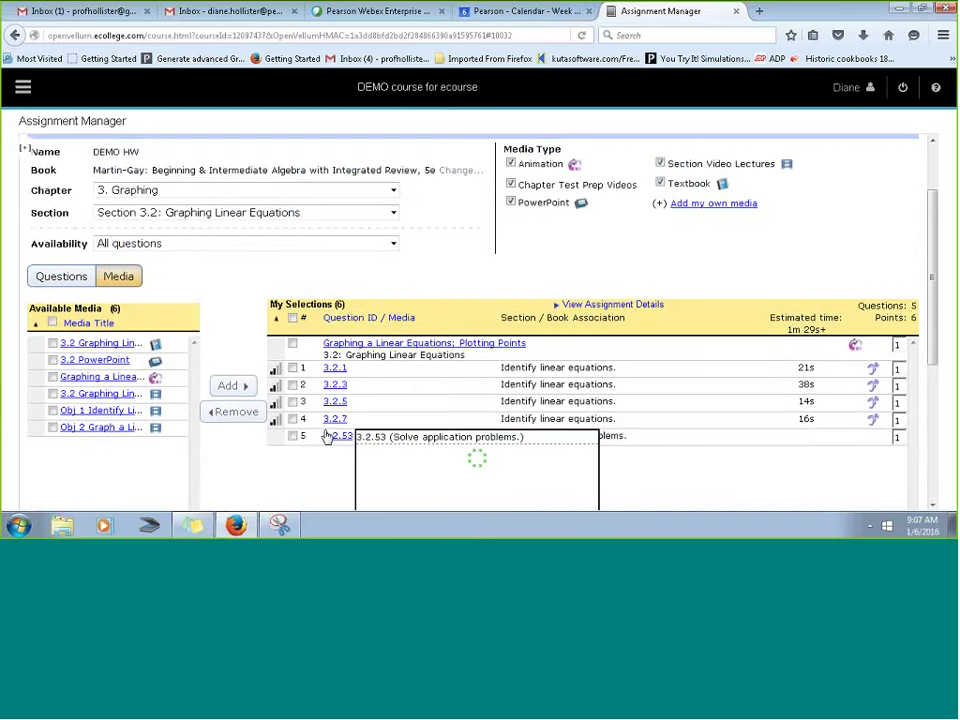
scroll(467, 251, "down", 2)
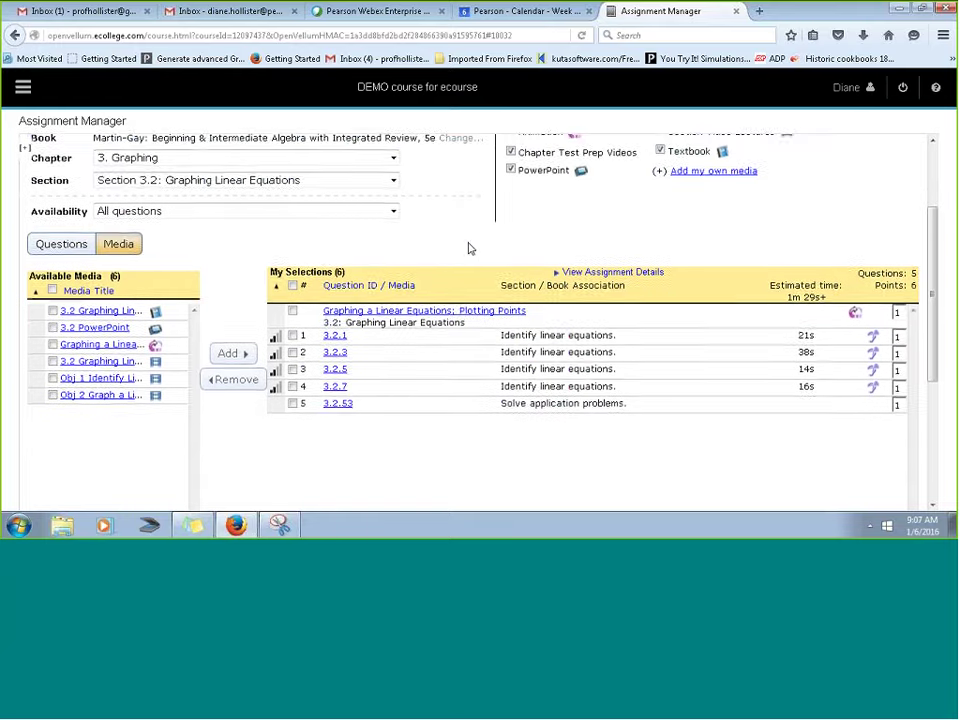
- Add the "Obj 1 Identify Linear Equations" video to the homework and sort all selected items again
scroll(465, 216, "up", 2)
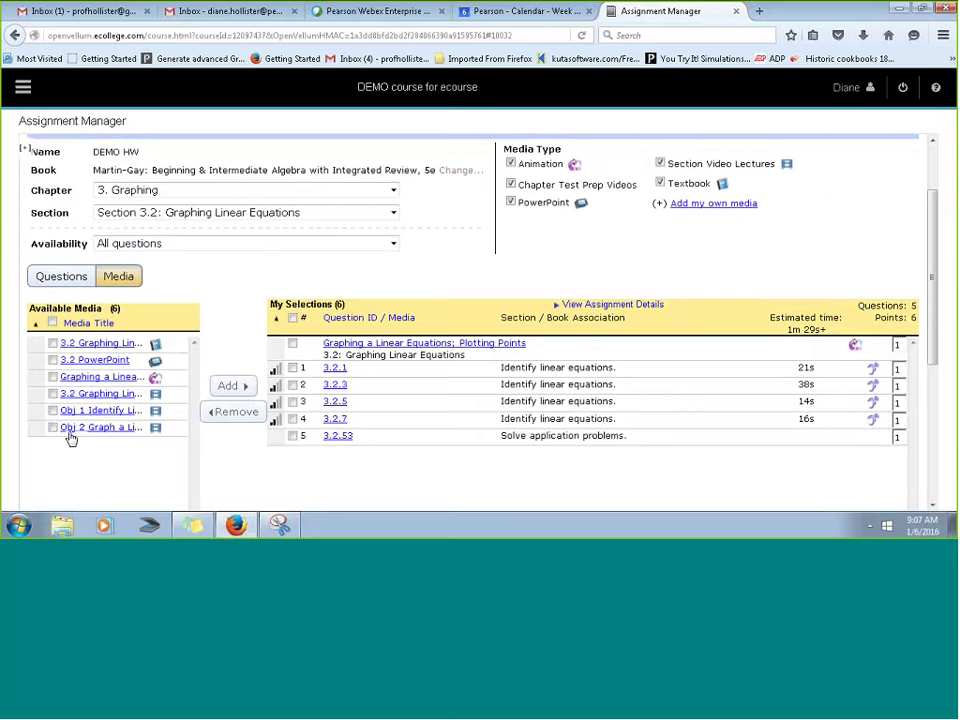
left_click(52, 410)
left_click(250, 393)
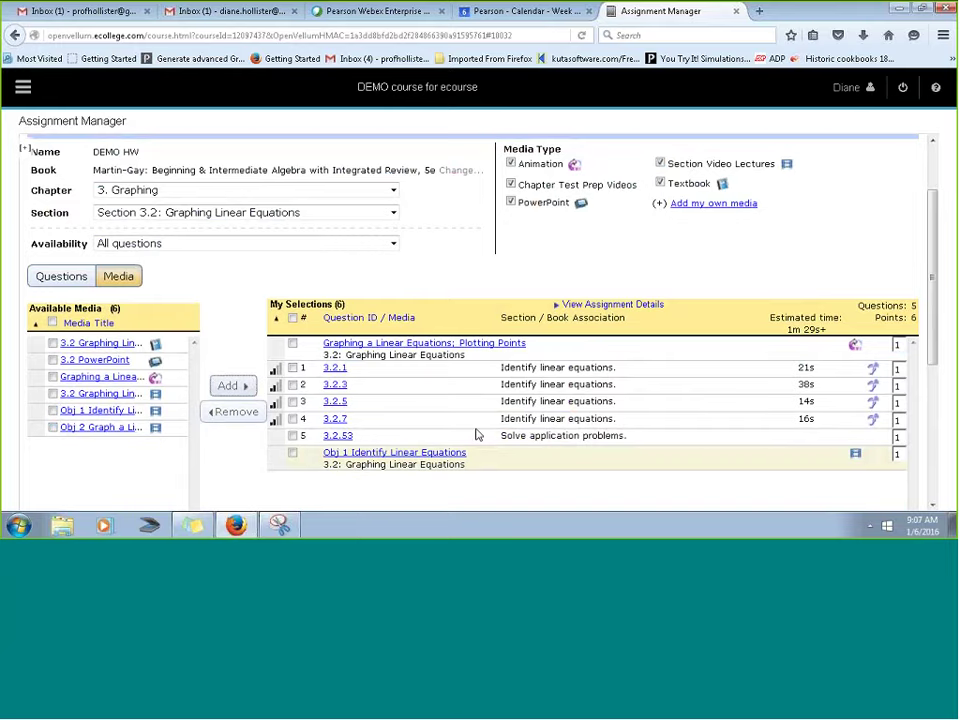
scroll(731, 458, "down", 3)
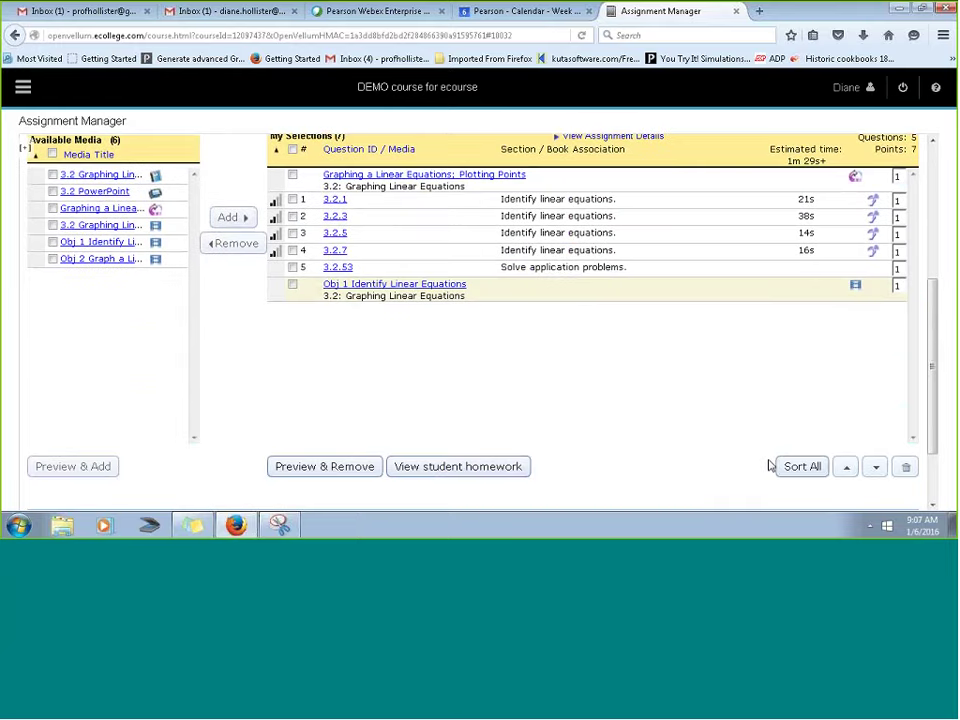
left_click(798, 466)
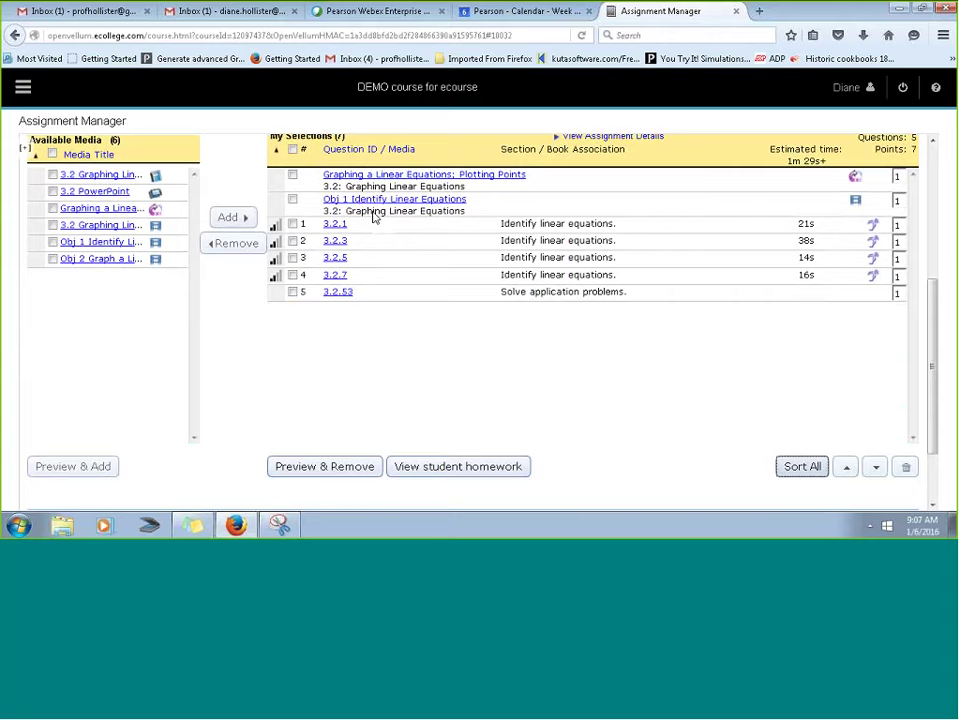
- Add the "Obj 2 Graph a Linear Equation" video to the homework, move it up above question 3.2.7 and deselect it
left_click(115, 257)
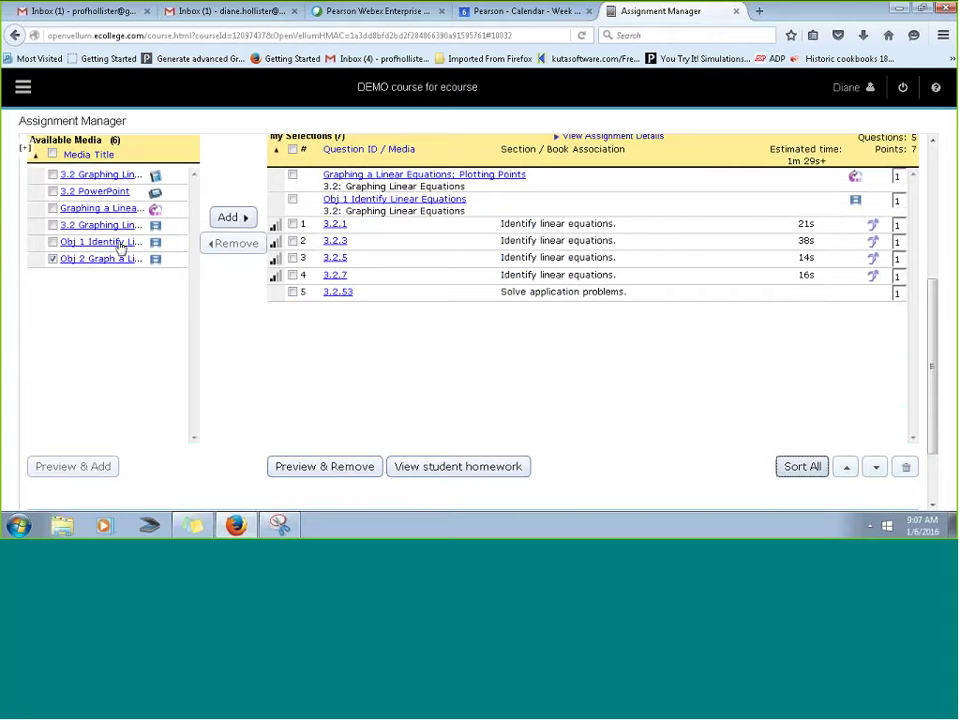
left_click(236, 217)
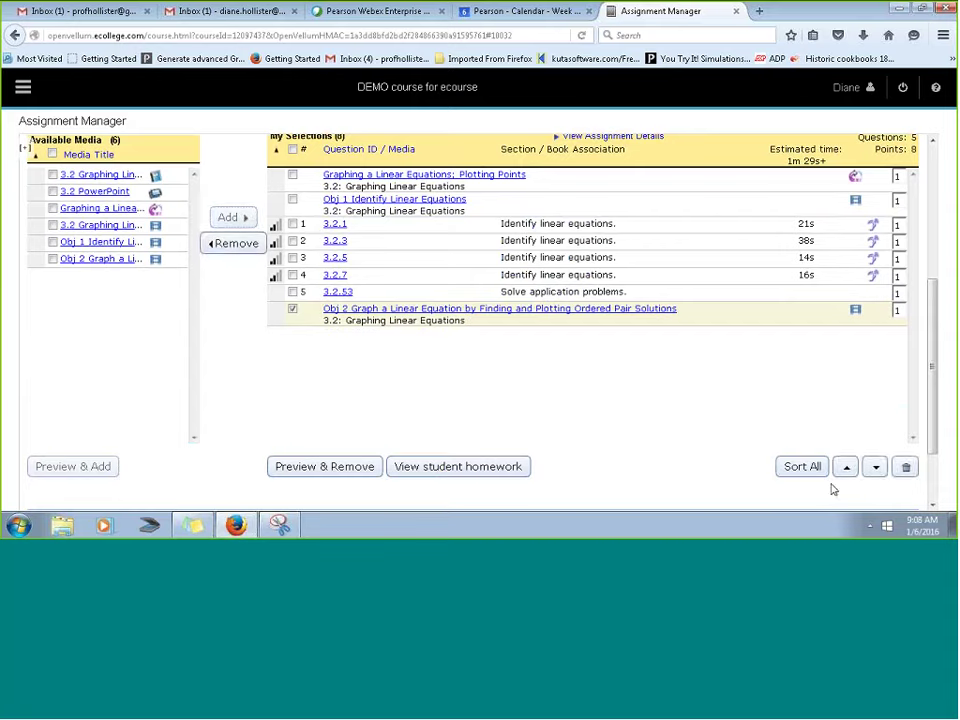
double_click(846, 474)
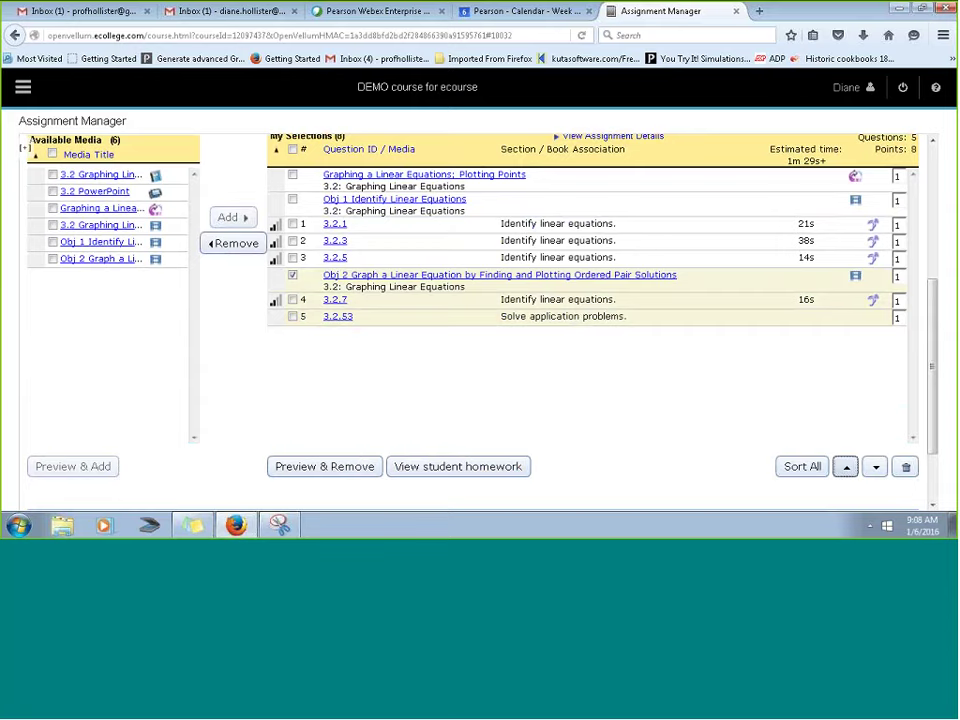
left_click(291, 300)
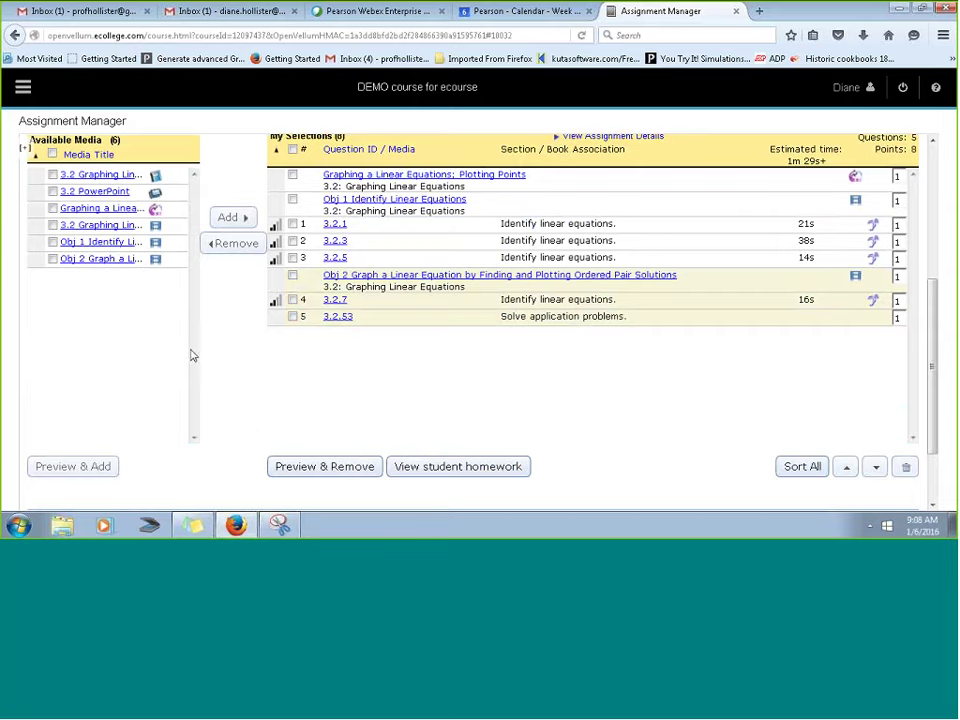
- Open the form for adding own external media and examine the available media types without choosing one
left_click_drag(934, 321, 936, 280)
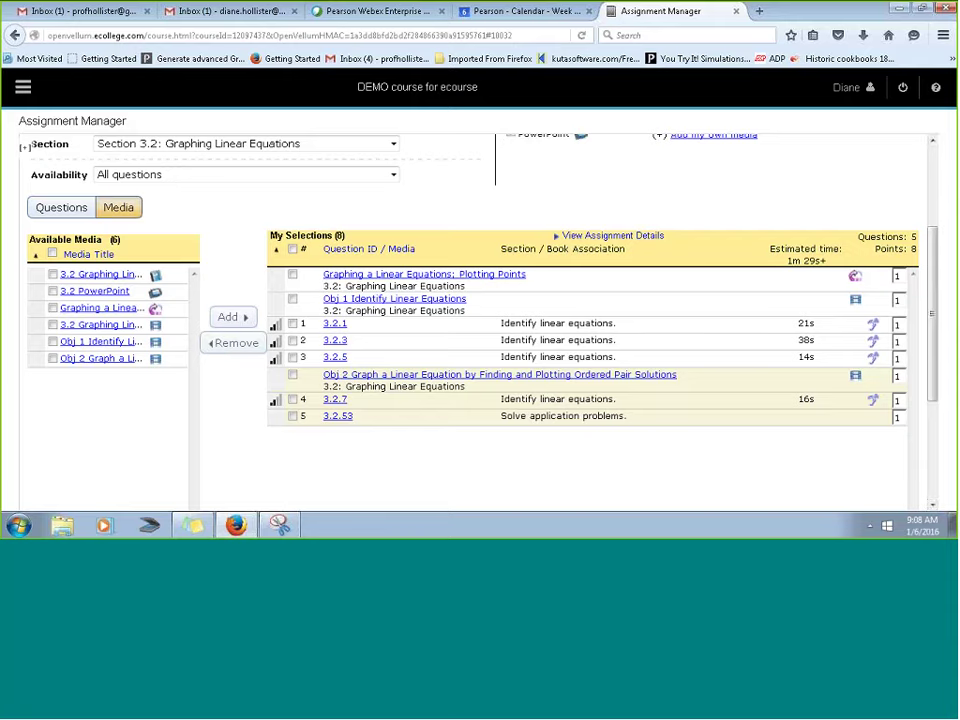
scroll(695, 177, "up", 1)
scroll(695, 177, "up", 3)
left_click(739, 224)
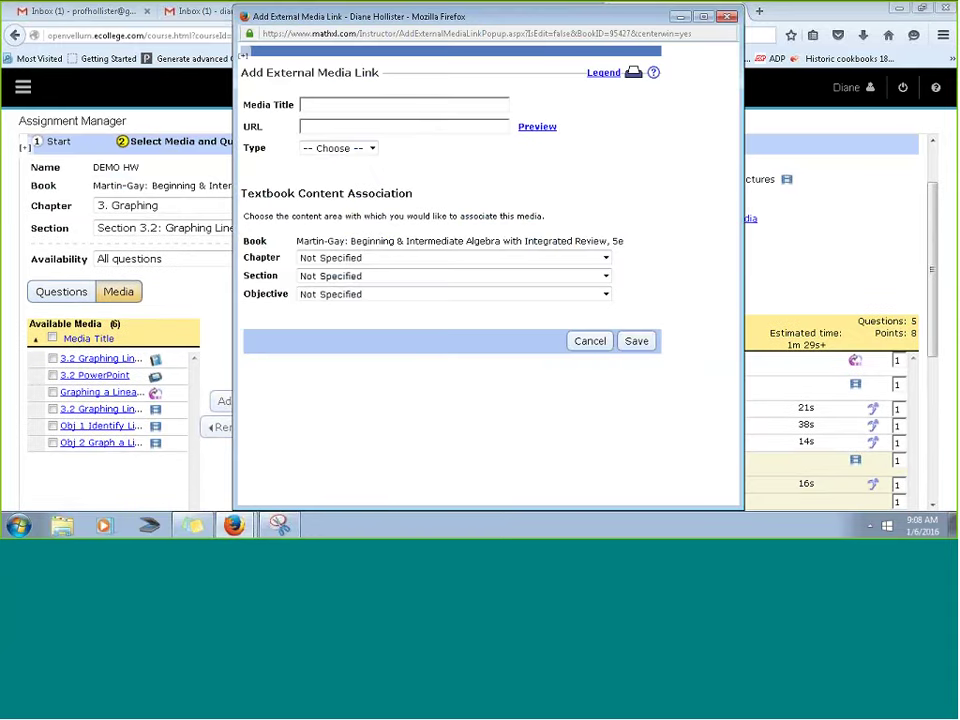
left_click_drag(353, 22, 355, 41)
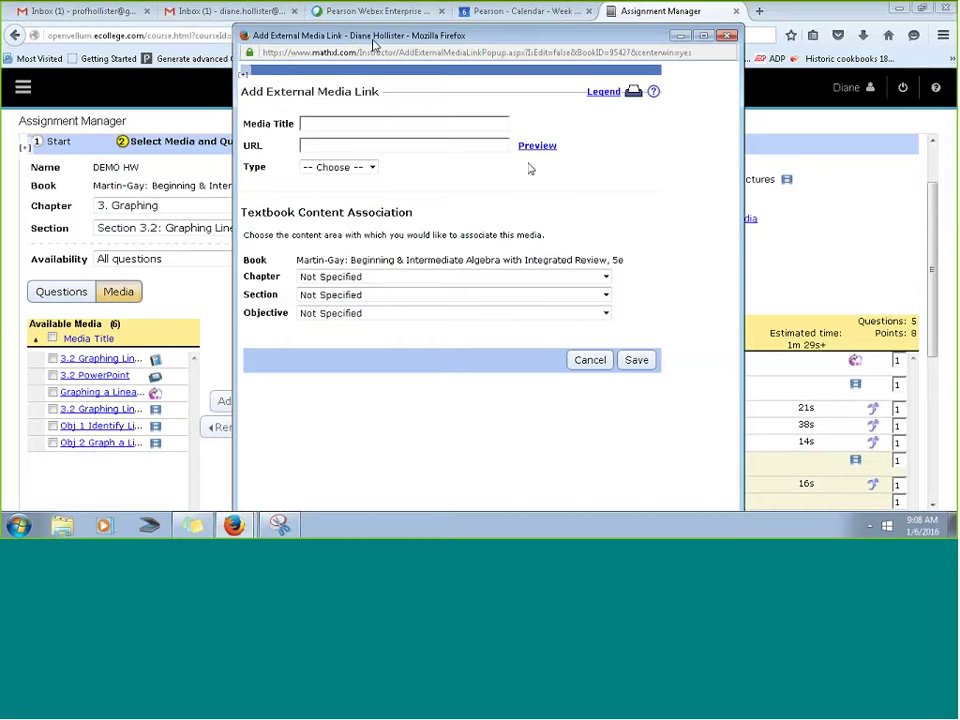
left_click(344, 168)
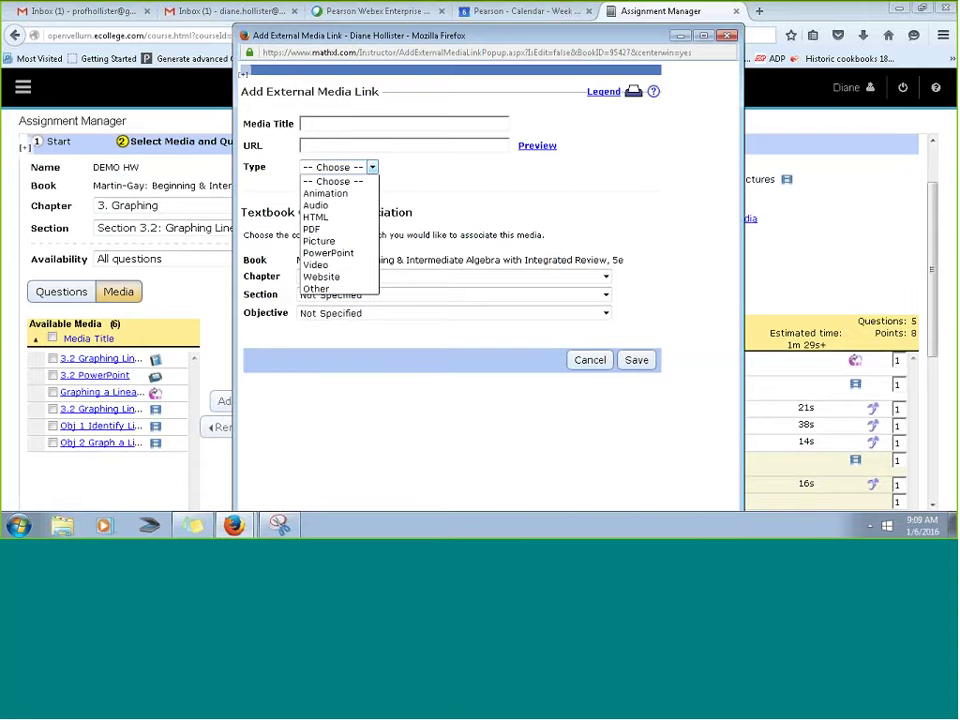
left_click(541, 210)
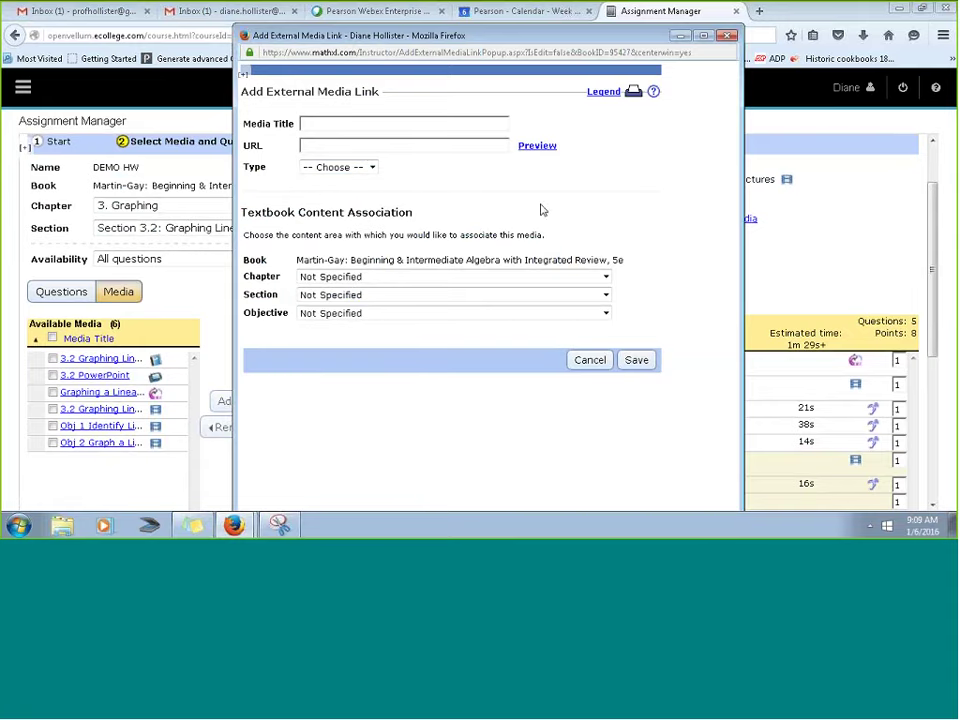
- Try associating the external media link with chapter 3, Section 3.2 and the objective "Identify linear equations", and discard the link
left_click(365, 279)
left_click(330, 338)
left_click(370, 295)
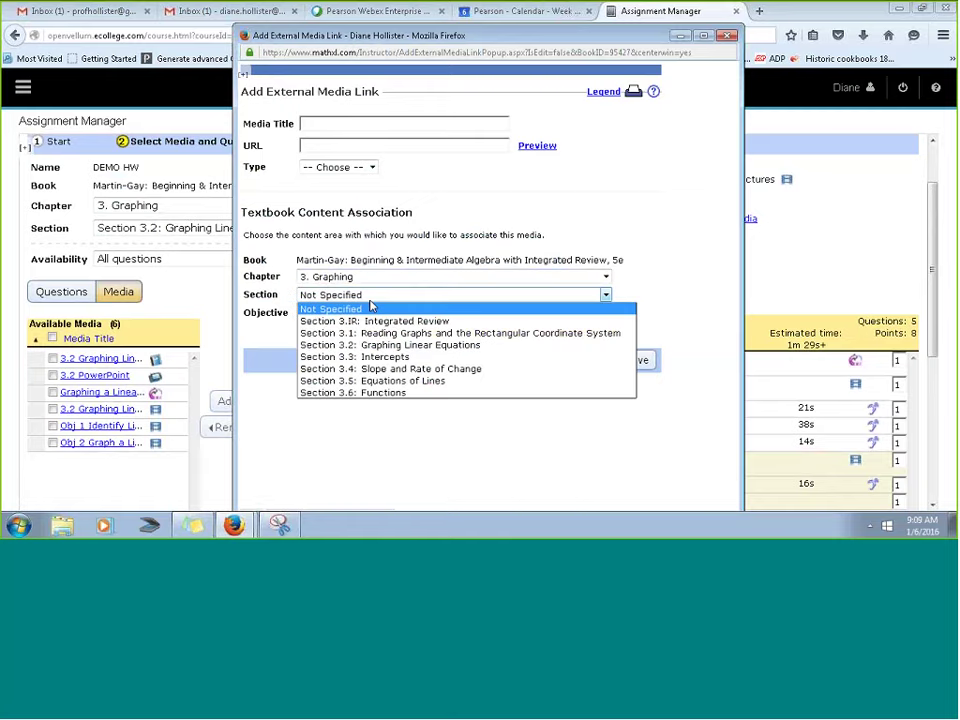
left_click(375, 345)
left_click(373, 313)
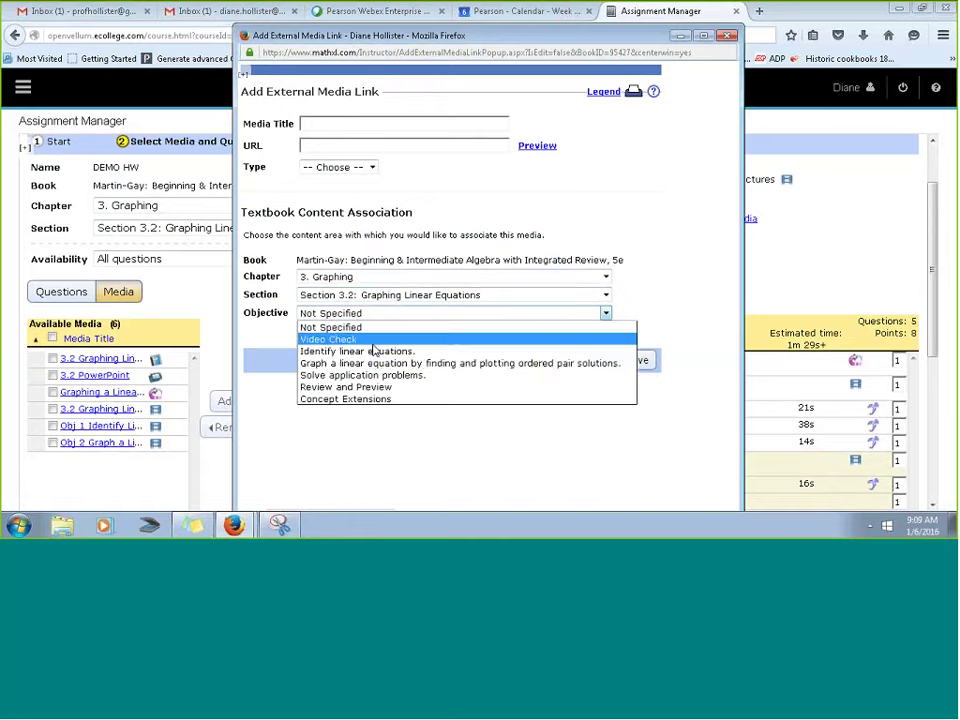
left_click(377, 352)
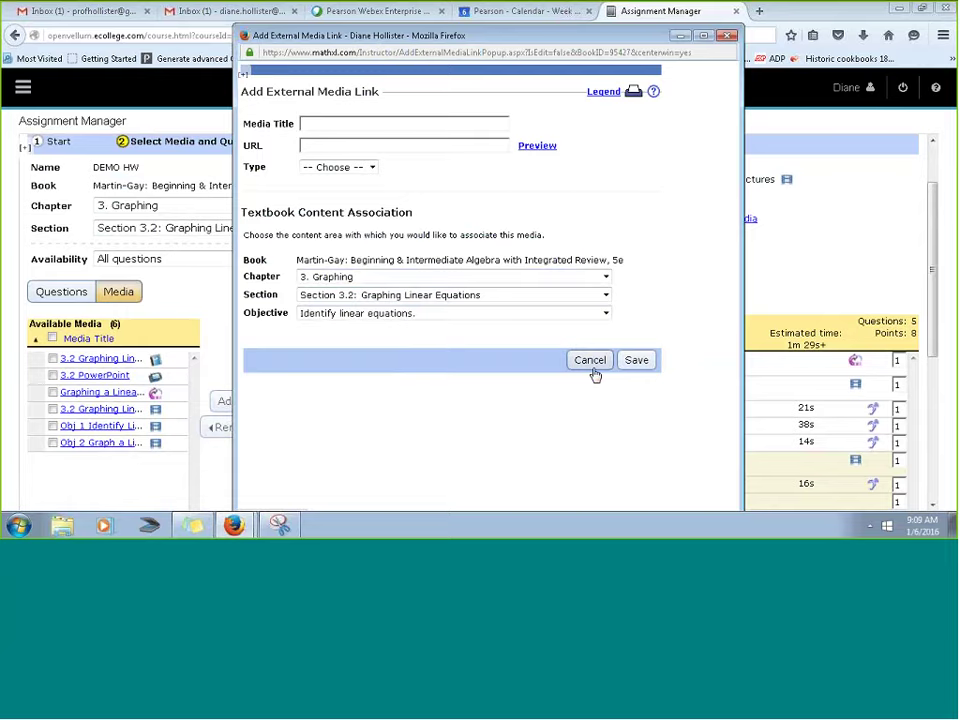
left_click(590, 362)
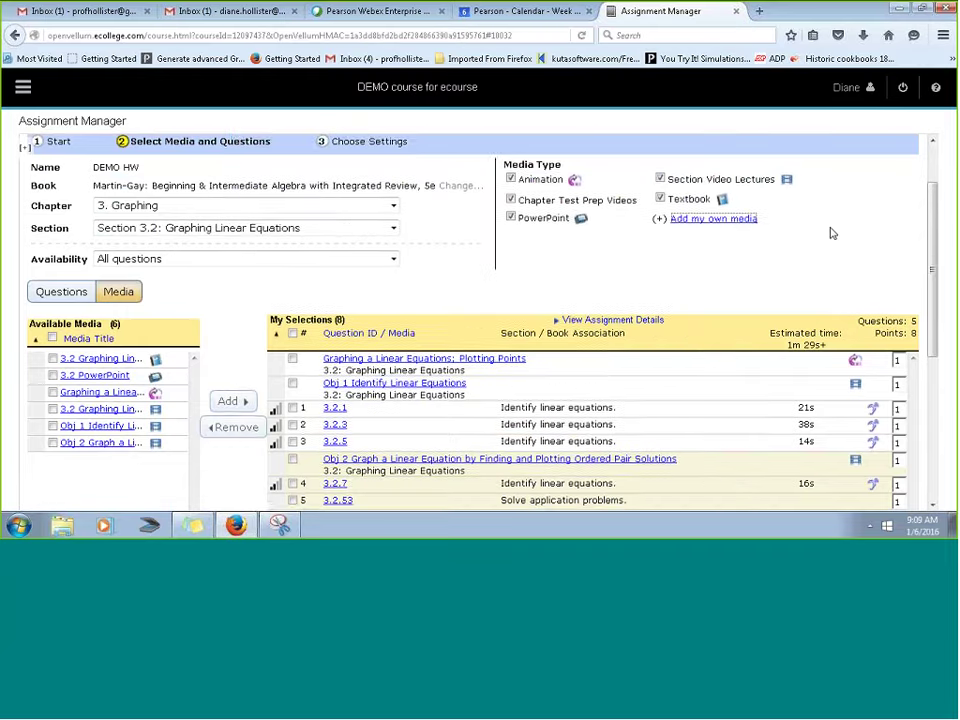
- Review the selected items, show the available Section 3.2 questions, and preview video check question 3.2.VC-1
scroll(831, 231, "down", 3)
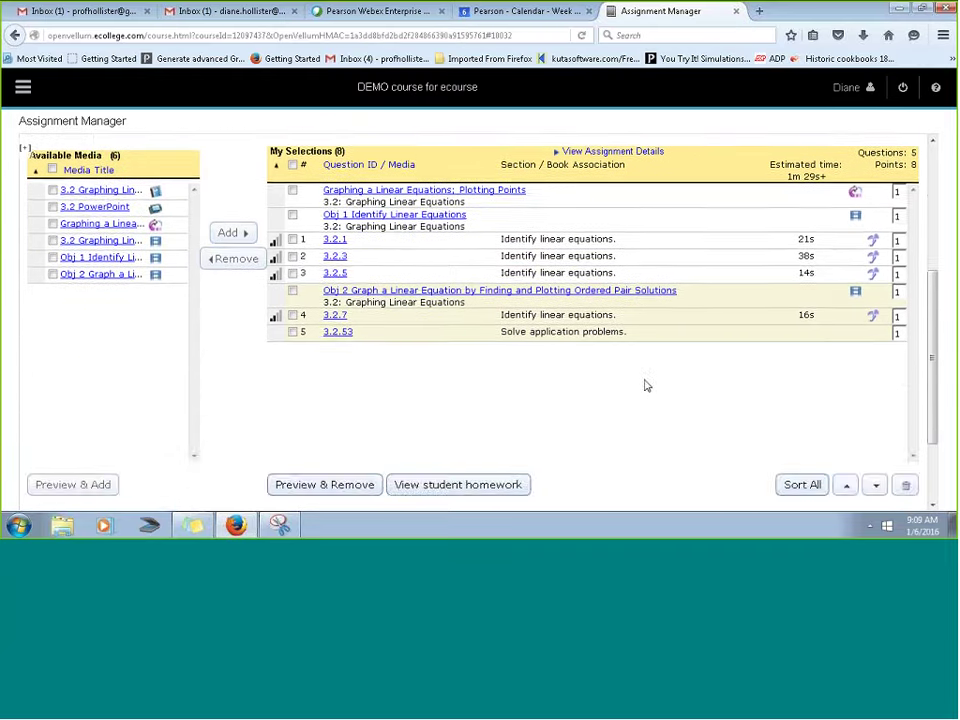
scroll(643, 386, "up", 1)
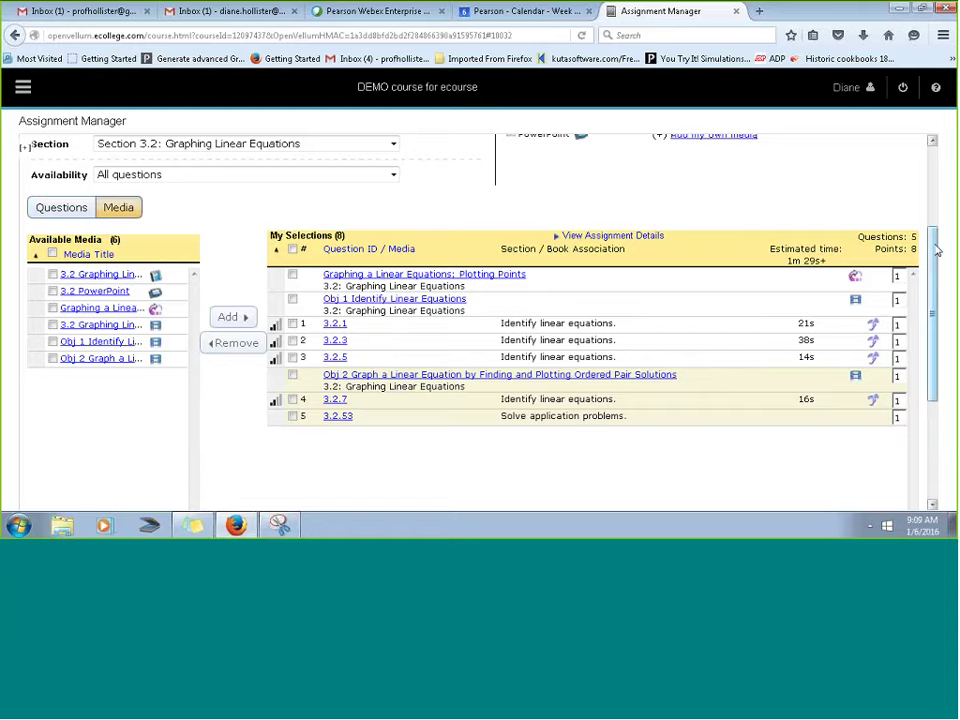
scroll(936, 243, "down", 1)
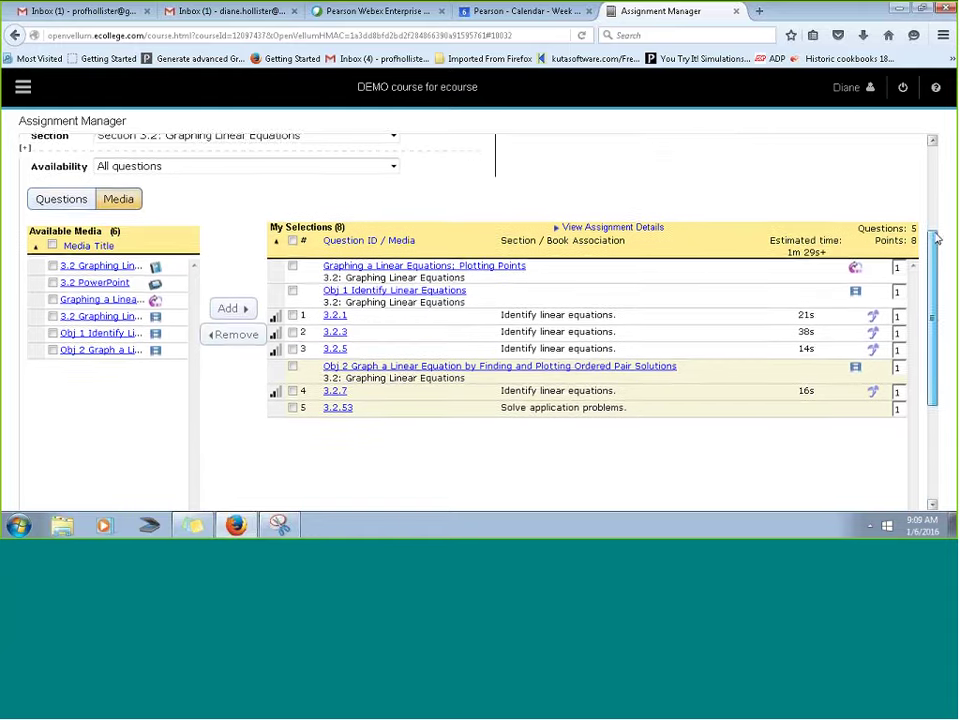
mouse_move(936, 236)
left_mouse_down()
mouse_move(936, 220)
mouse_move(936, 257)
left_mouse_up()
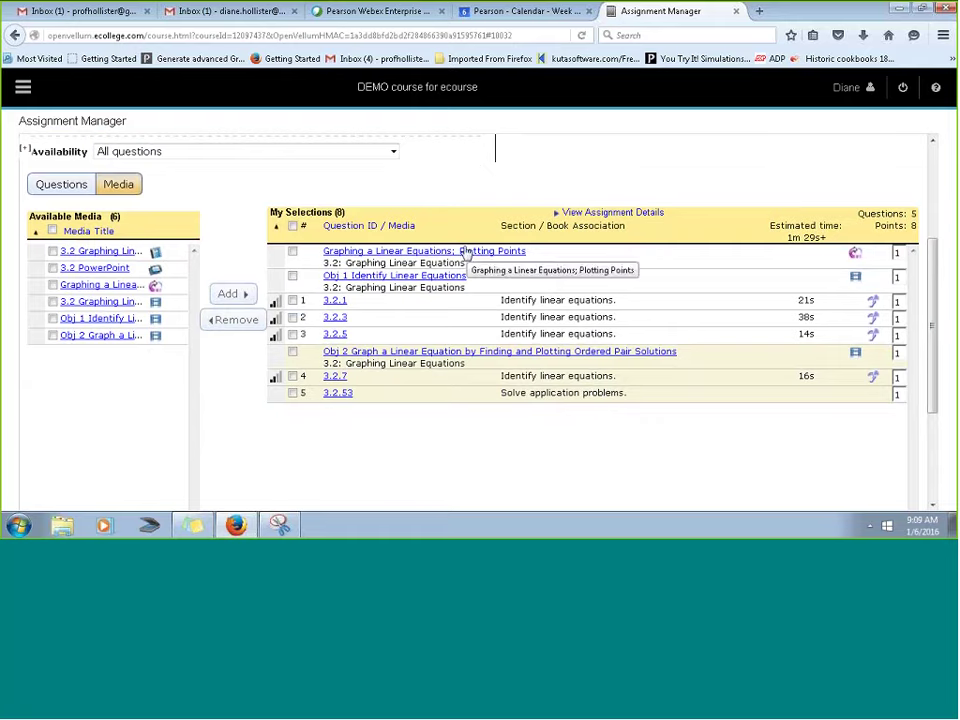
scroll(246, 214, "up", 2)
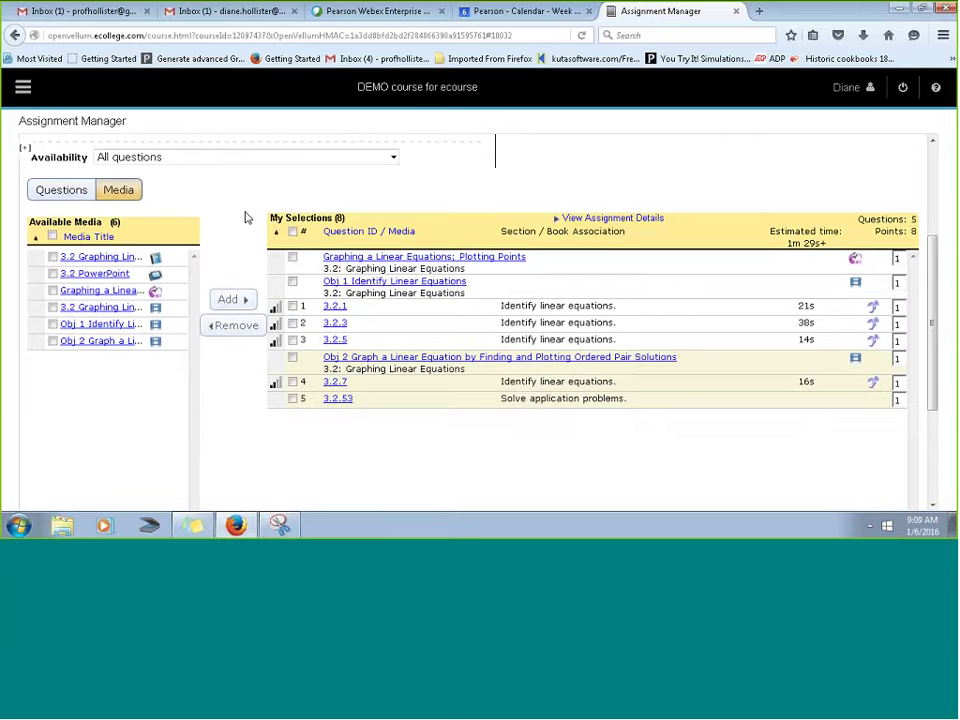
scroll(254, 232, "up", 1)
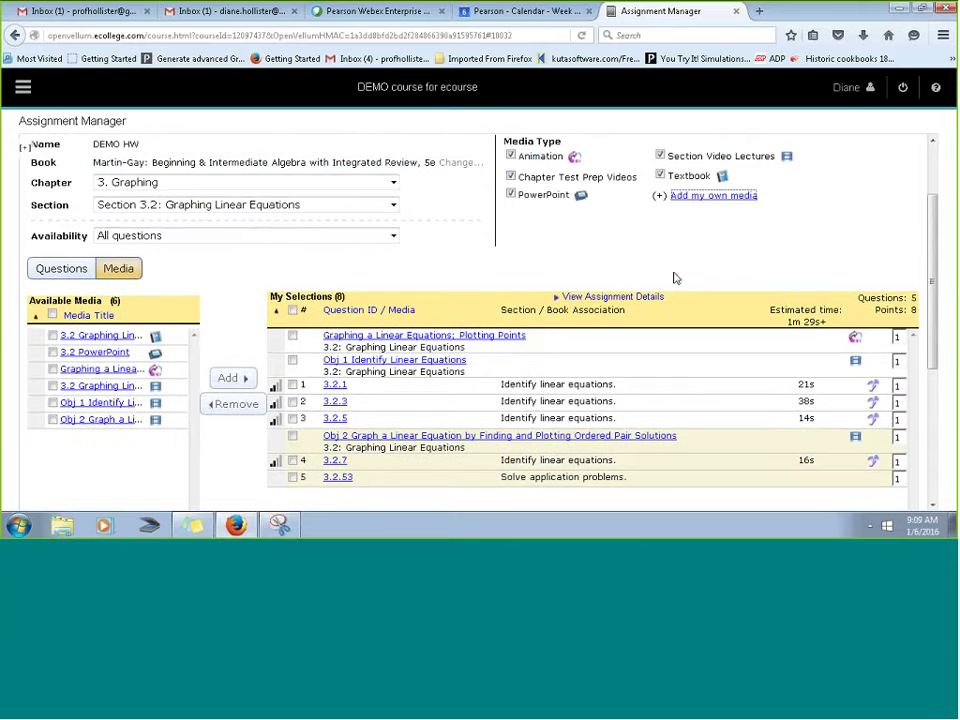
left_click(95, 275)
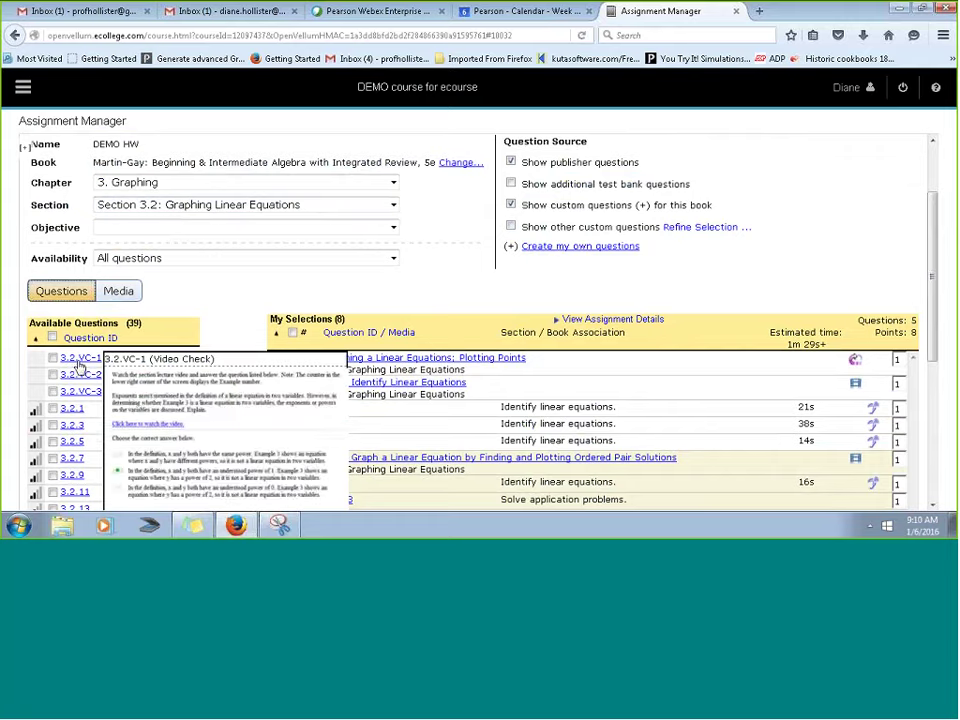
mouse_move(76, 380)
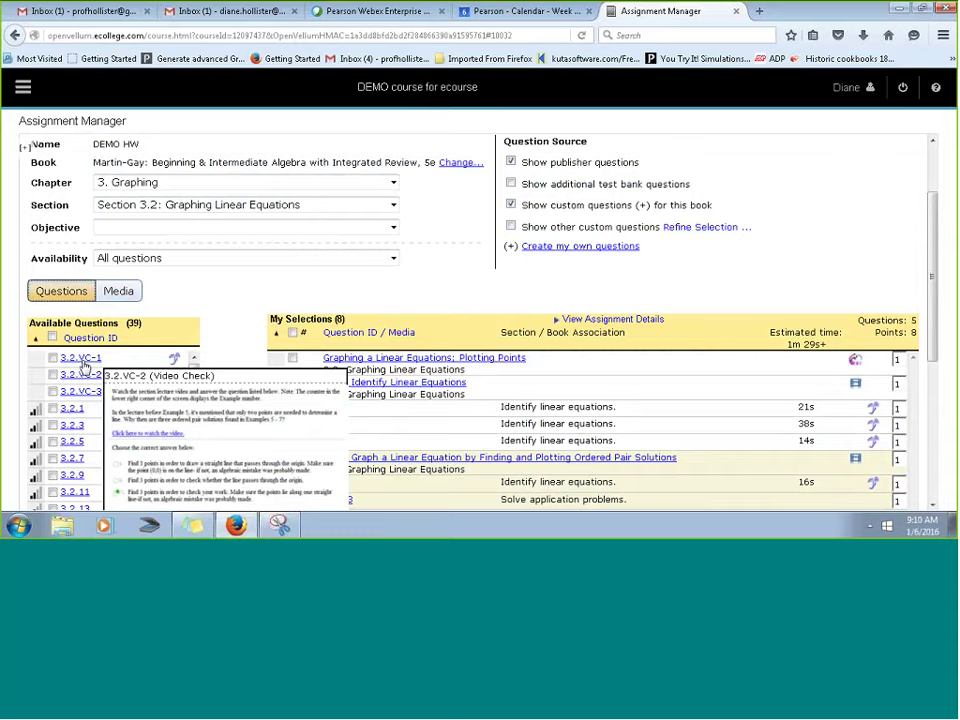
scroll(203, 278, "down", 2)
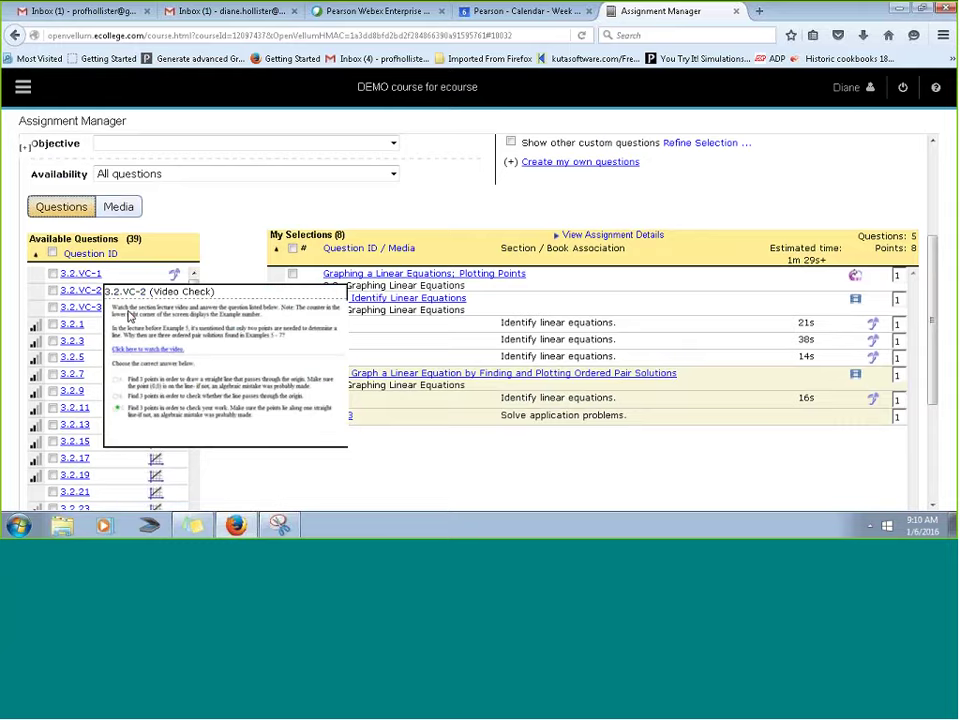
left_click(75, 278)
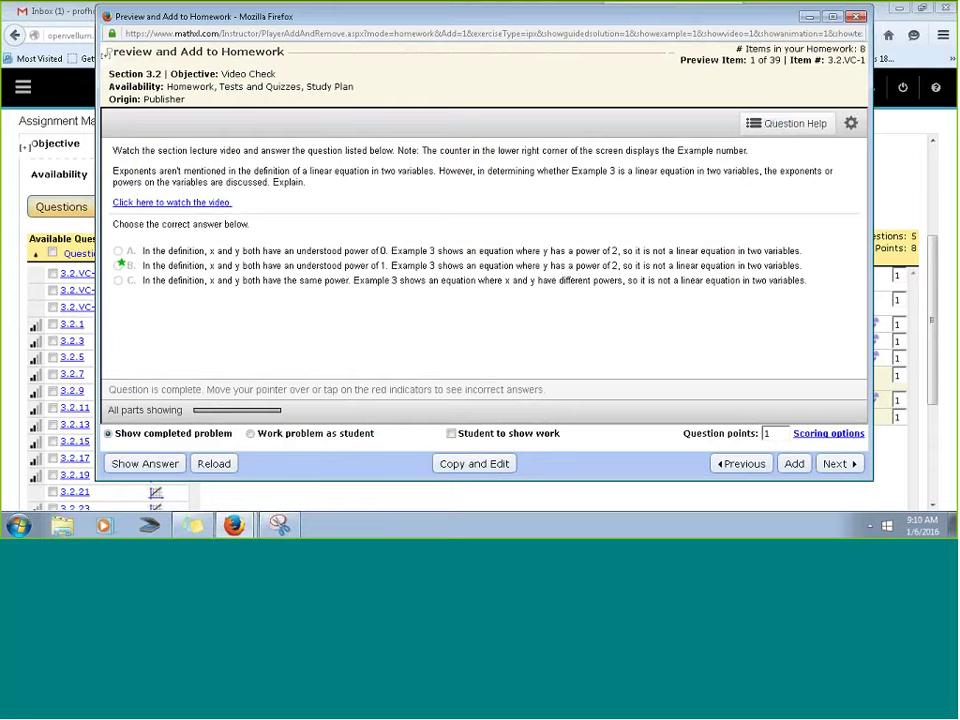
left_click(857, 17)
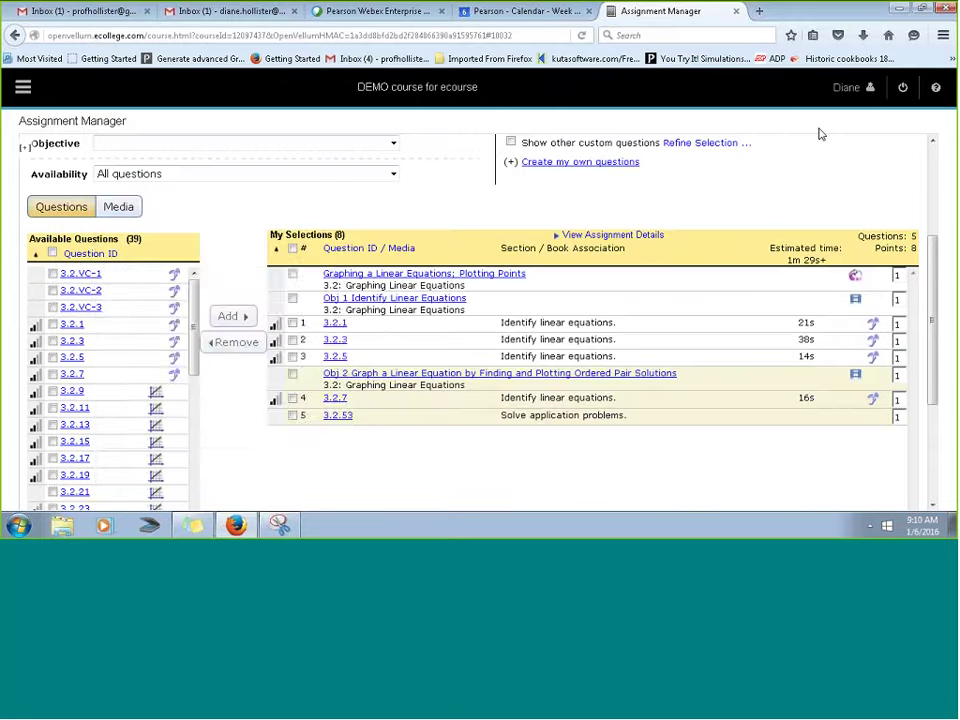
- Add the video check questions 3.2.VC-1, 3.2.VC-2 and 3.2.VC-3 to the homework
left_click(53, 273)
left_click(53, 290)
left_click(53, 307)
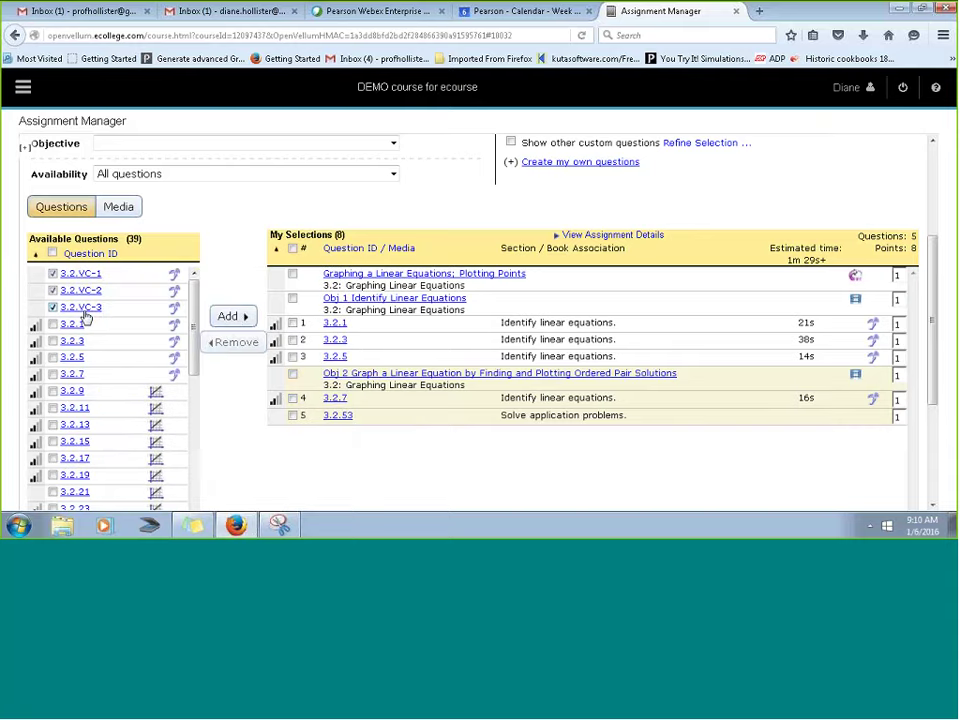
left_click(240, 320)
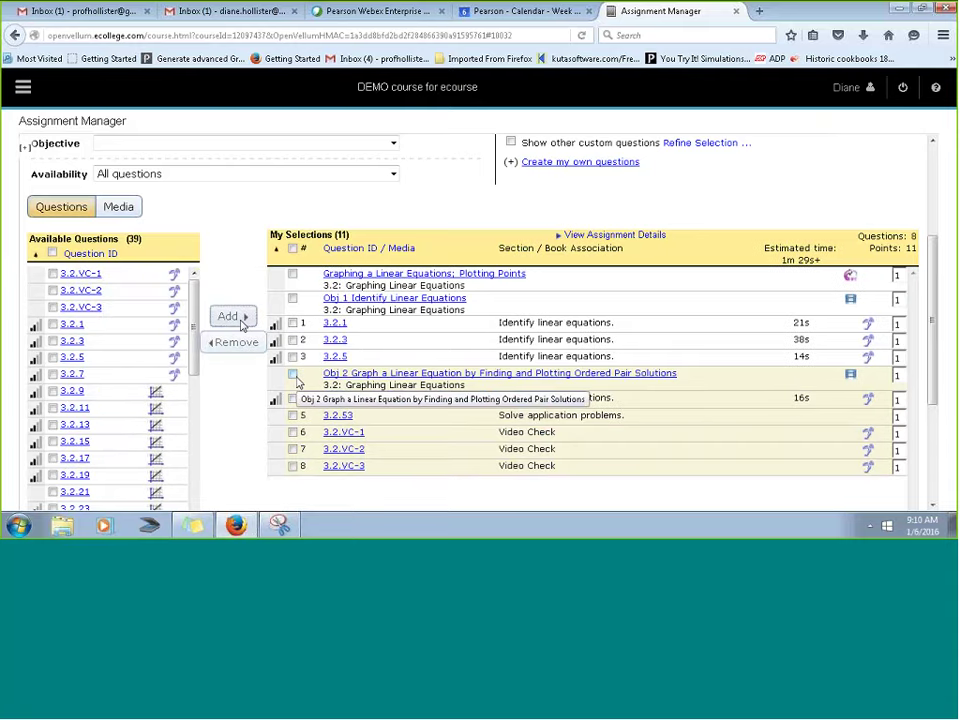
mouse_move(341, 428)
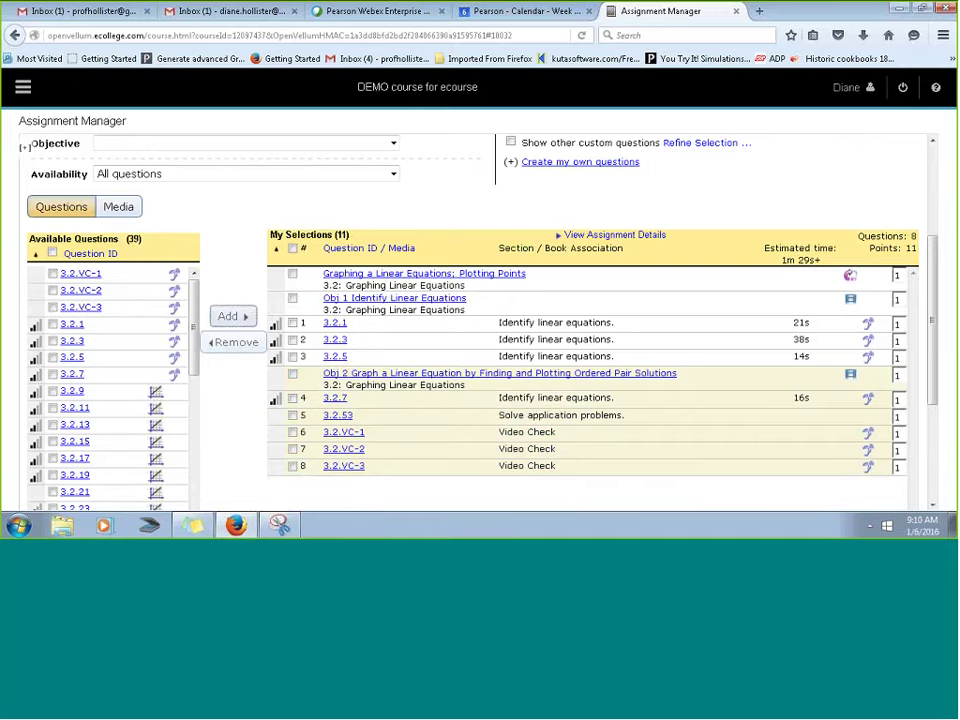
- Set the point value of question 3.2.53 to 5 and of question 3.2.7 to 2
scroll(901, 212, "down", 4)
scroll(901, 212, "up", 2)
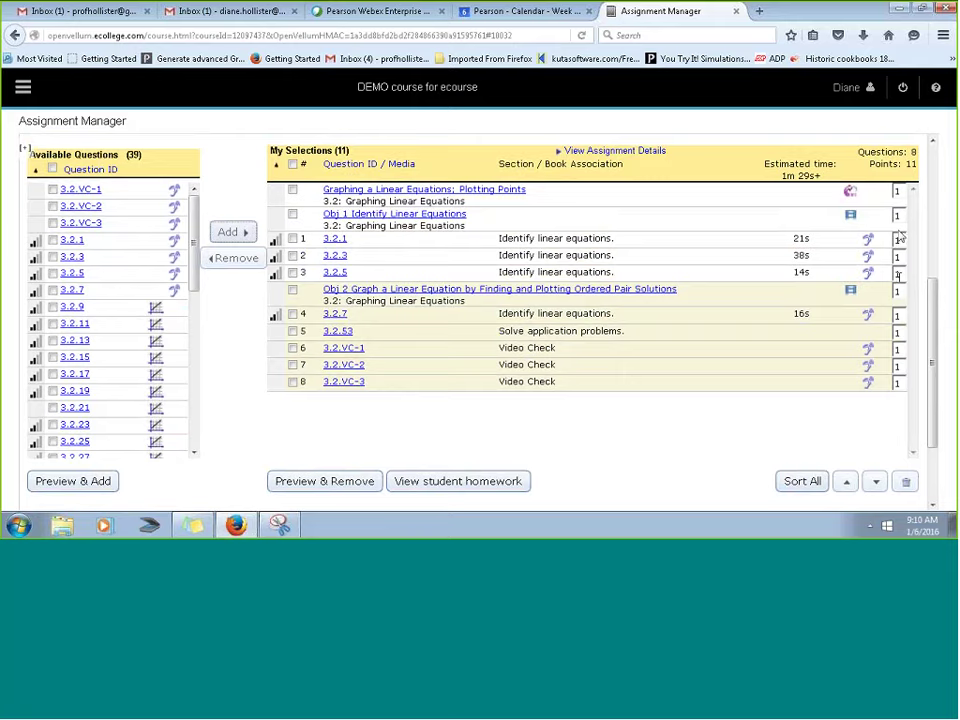
double_click(896, 332)
type("5")
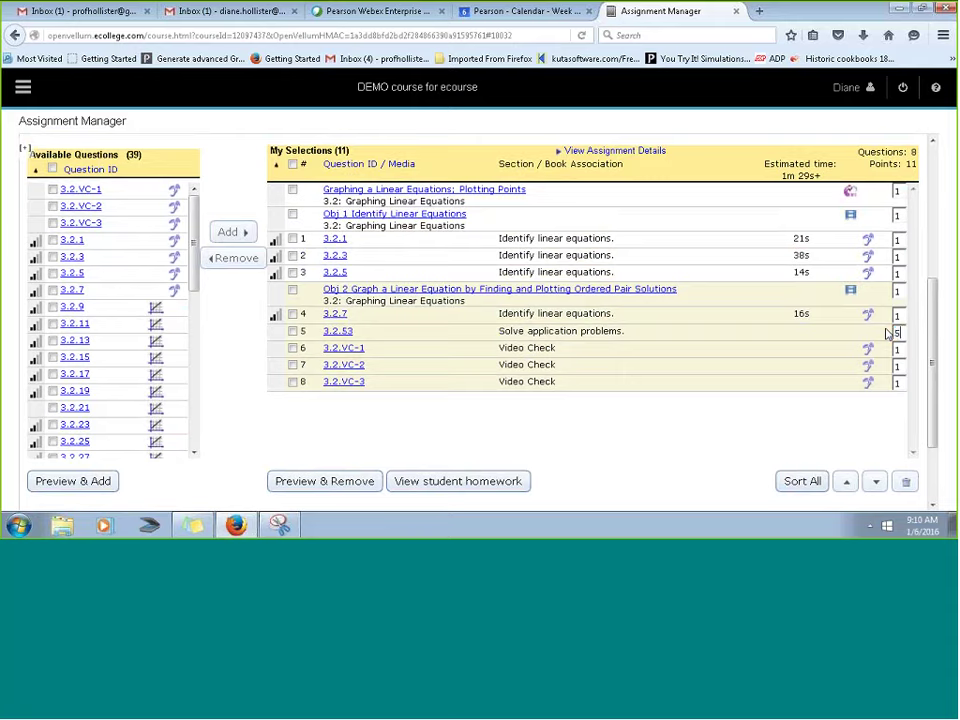
key("Return")
left_click_drag(899, 316, 889, 316)
type("2")
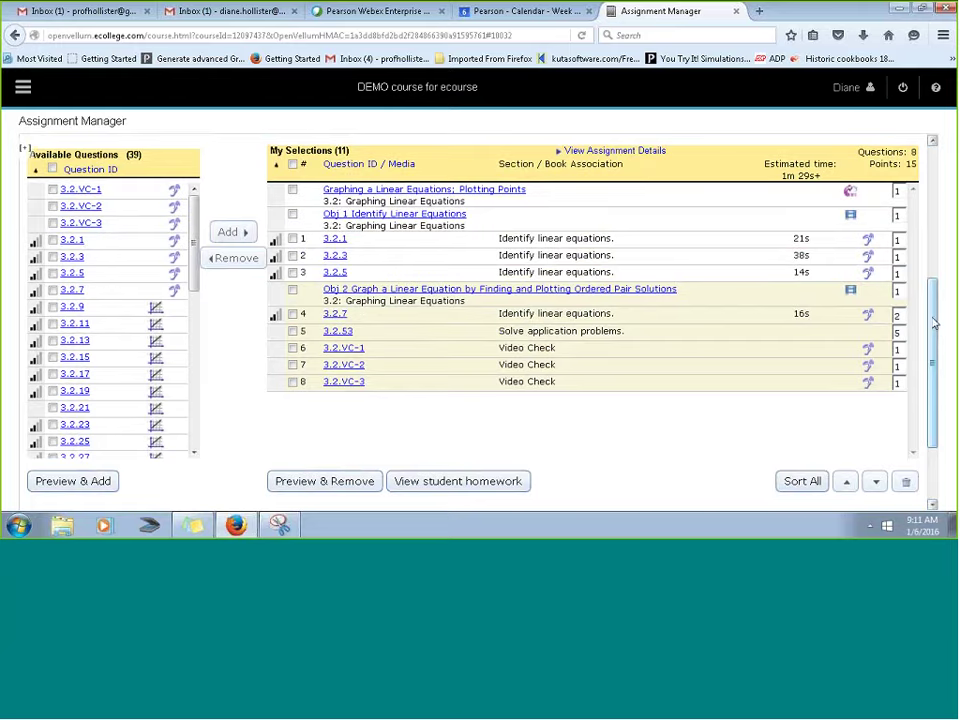
- Check the homework's question and point totals, then view the assignment details with each question's settings
scroll(932, 310, "up", 3)
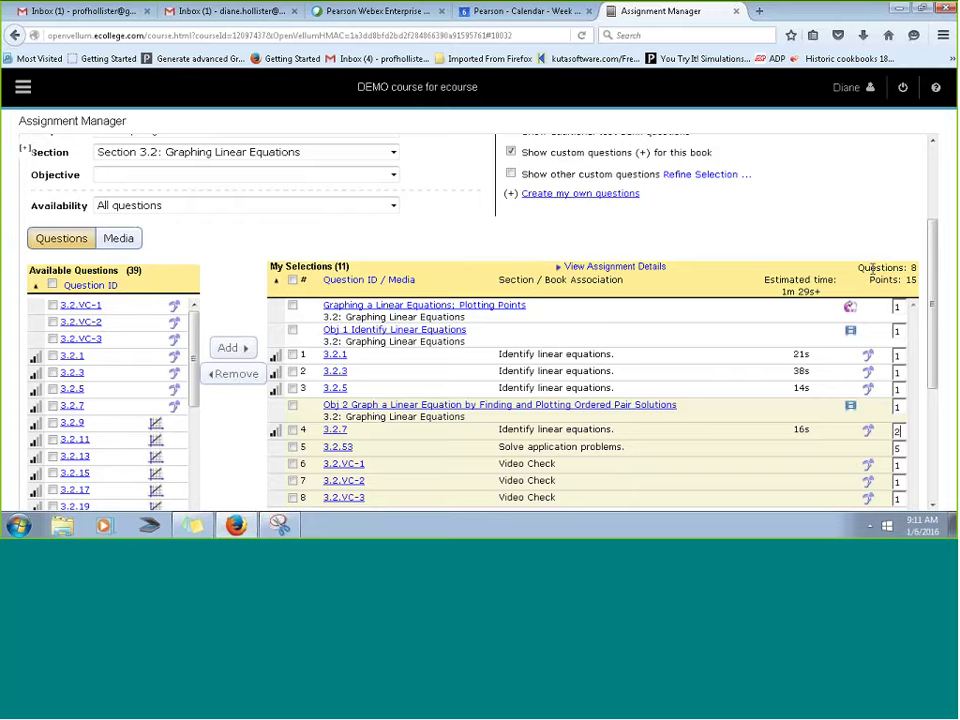
scroll(872, 268, "down", 2)
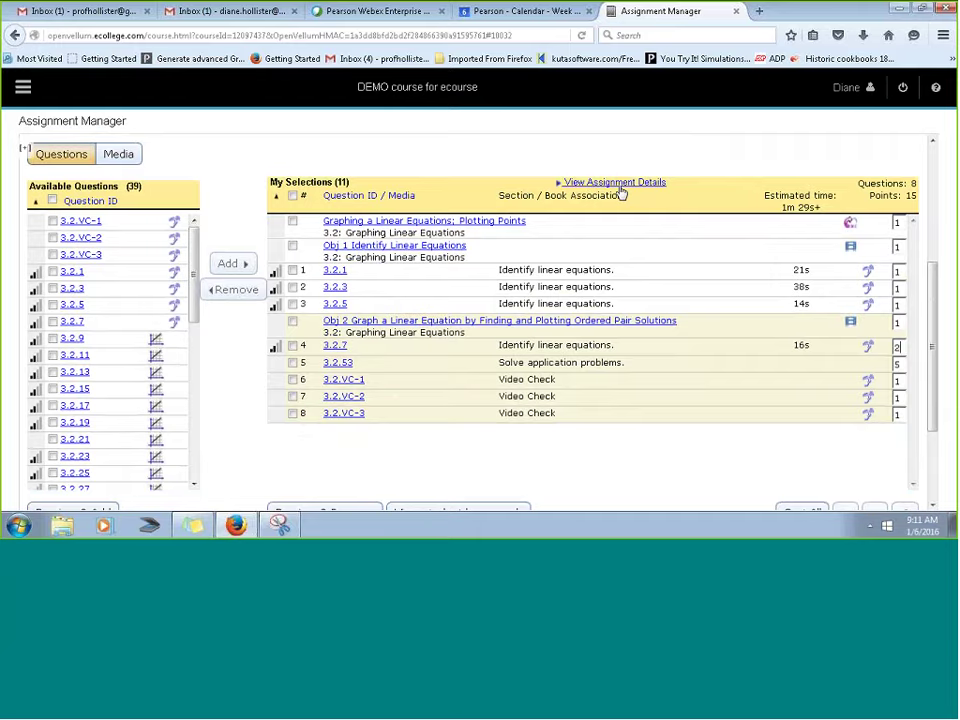
left_click(612, 185)
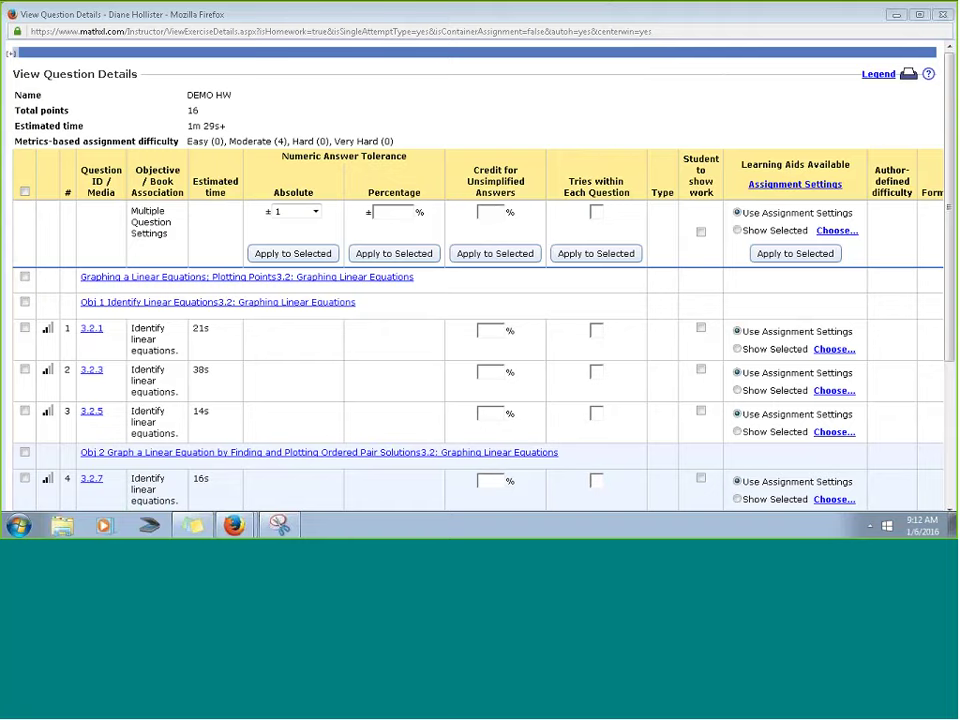
left_click_drag(450, 14, 360, 17)
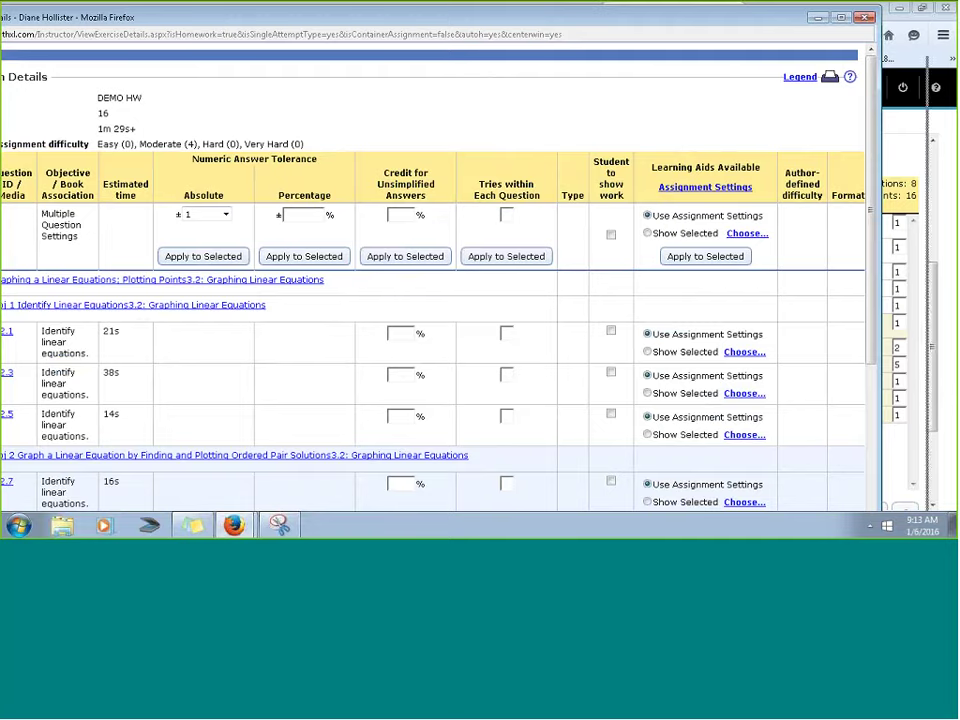
left_click_drag(331, 18, 453, 18)
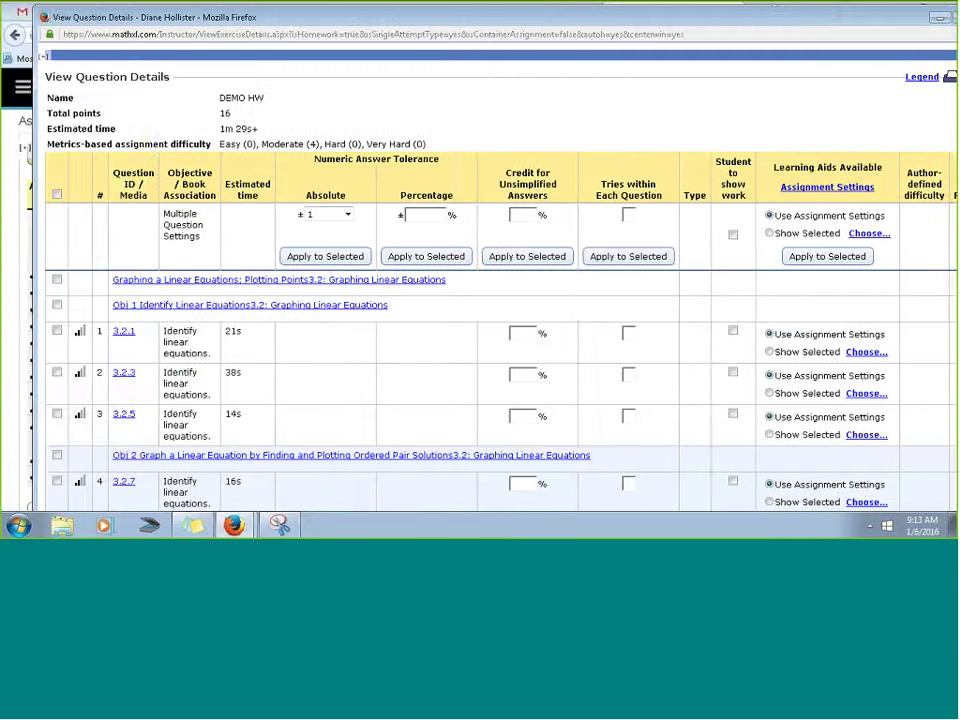
- Switch question 3.2.1 to show selected learning aids and look over the aids that can be chosen, including View an Example
left_click(57, 330)
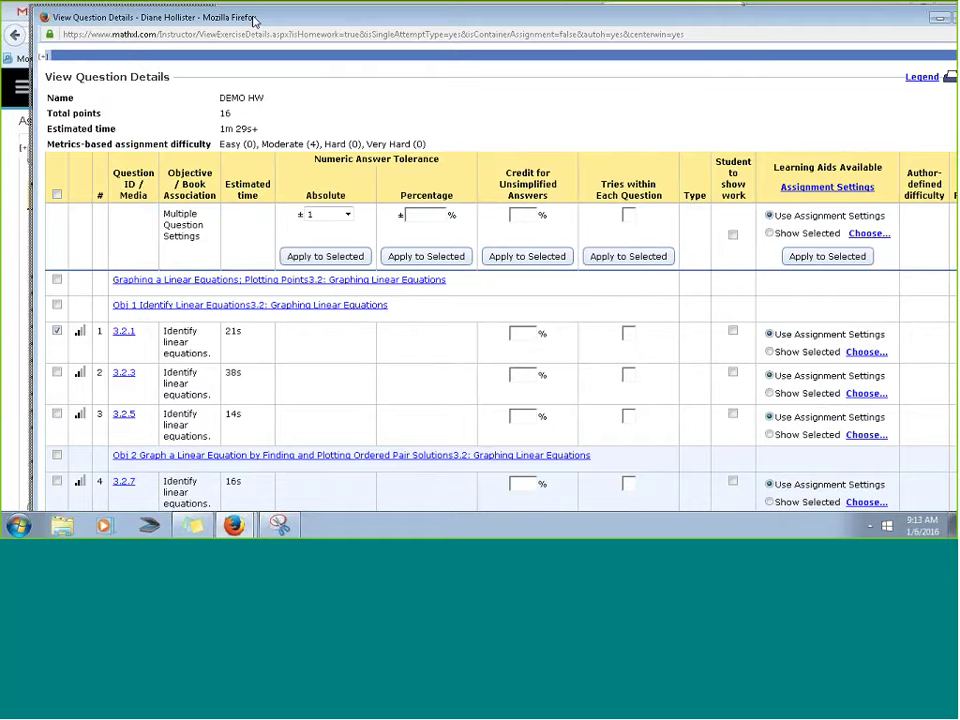
left_click_drag(222, 11, 118, 8)
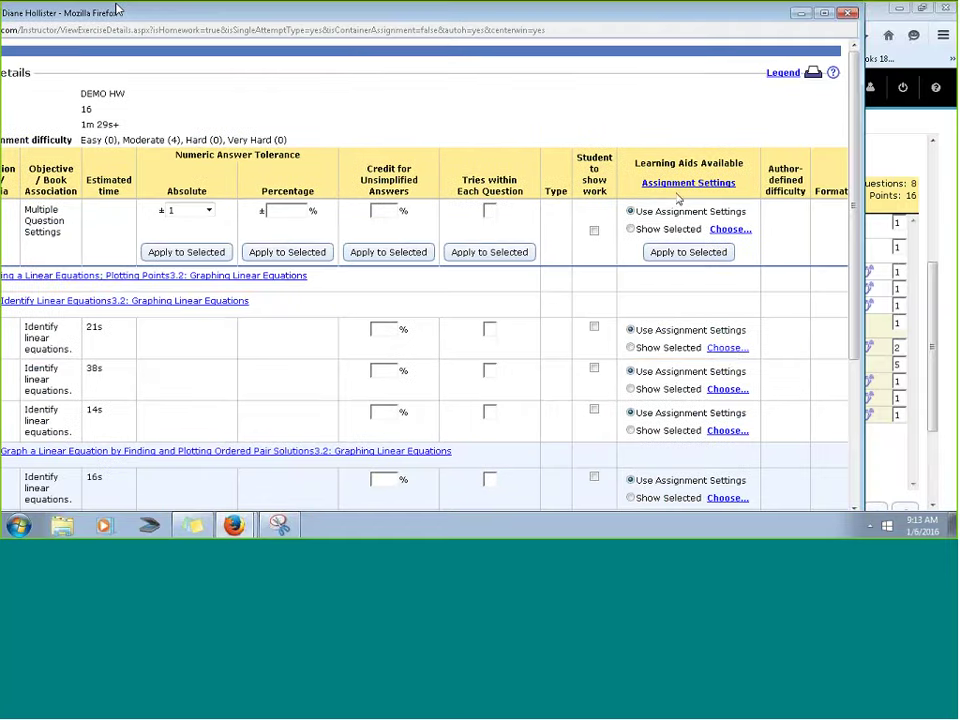
left_click(727, 348)
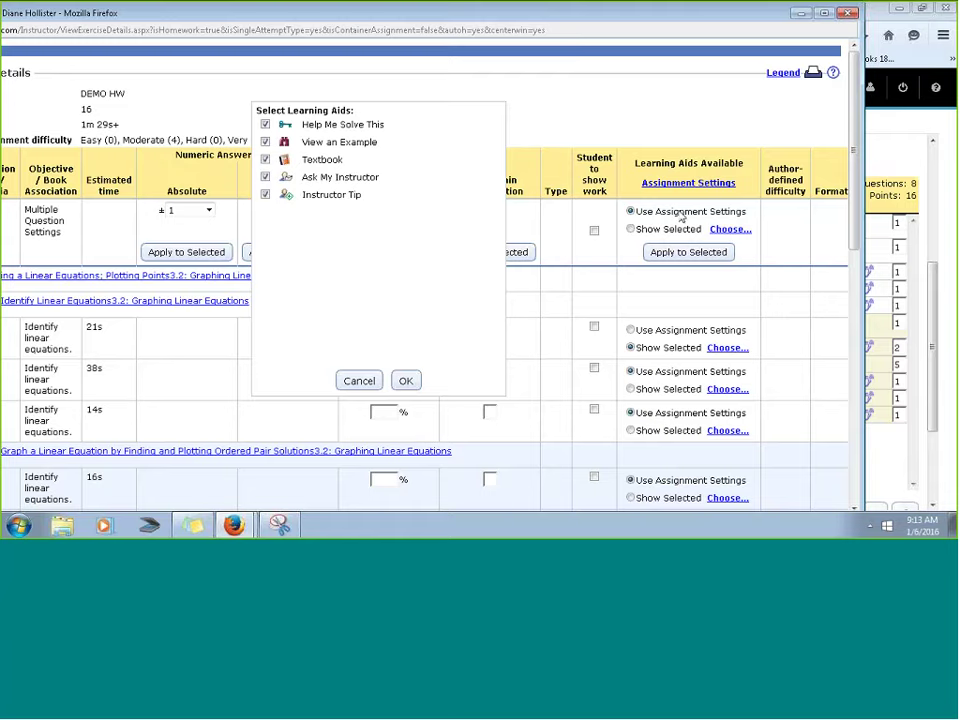
left_click(266, 143)
left_click(266, 144)
left_click(359, 380)
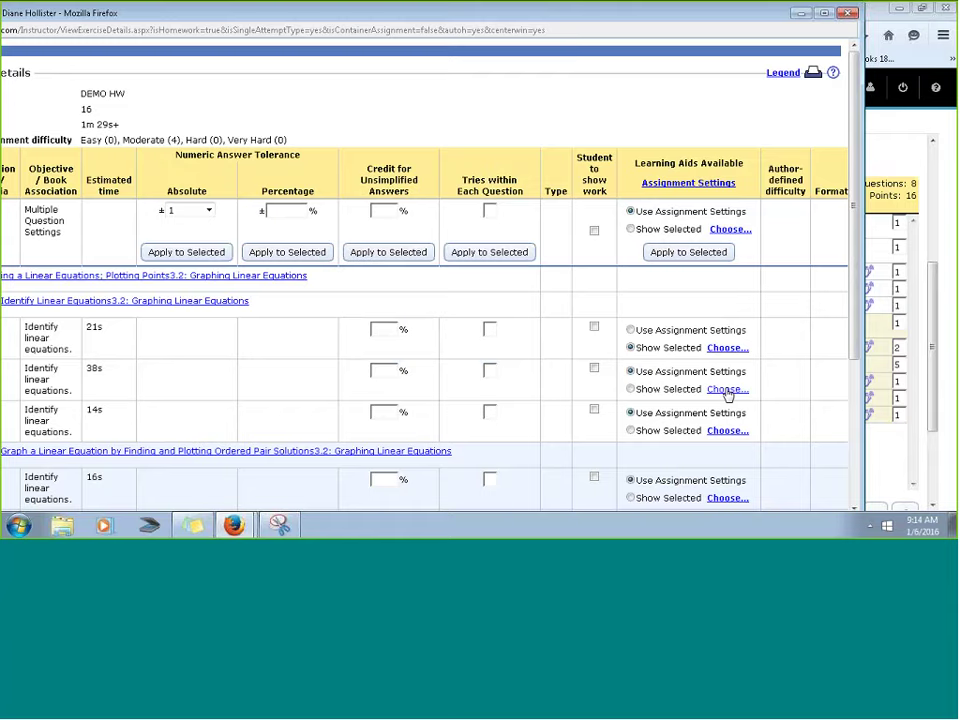
- Accept the learning aids selection with all five aids, Help Me Solve This through Instructor Tip, and save the question details
left_click(688, 184)
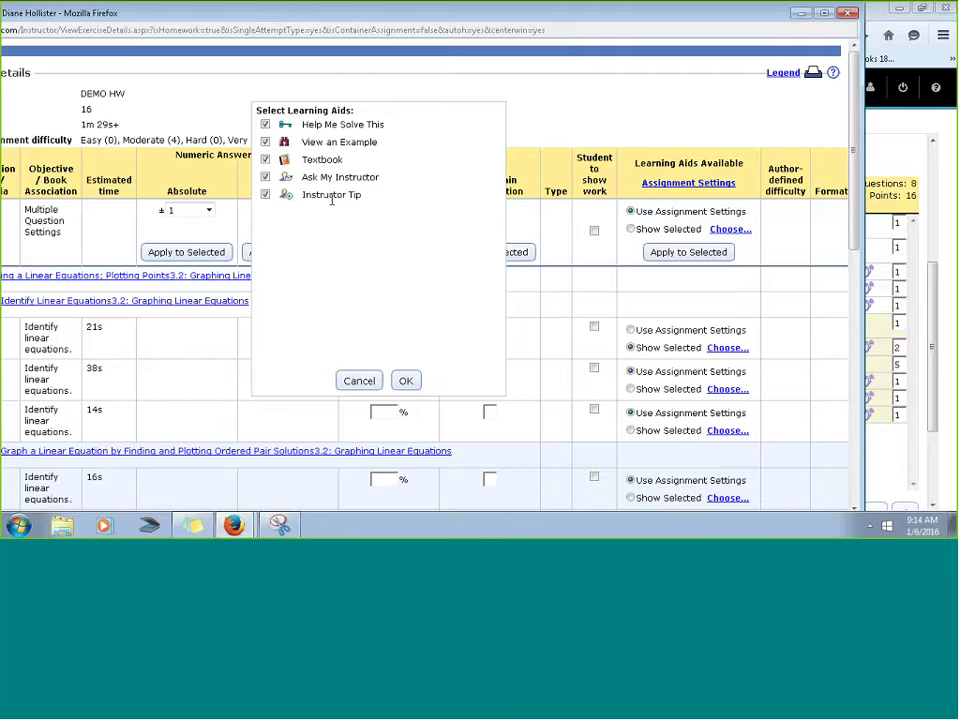
scroll(834, 216, "down", 10)
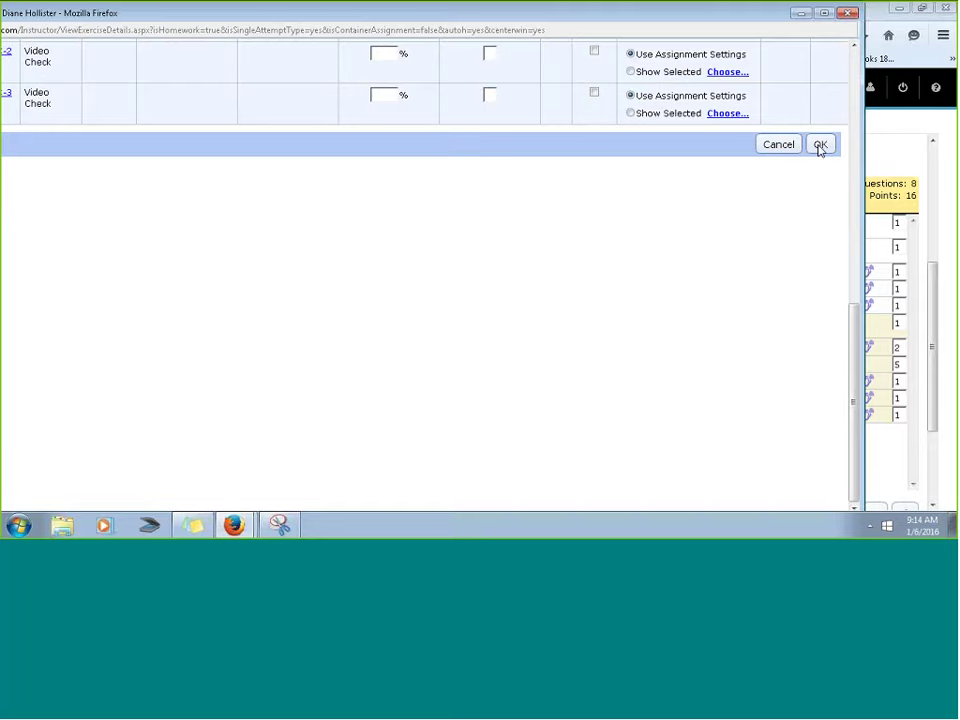
scroll(504, 214, "up", 10)
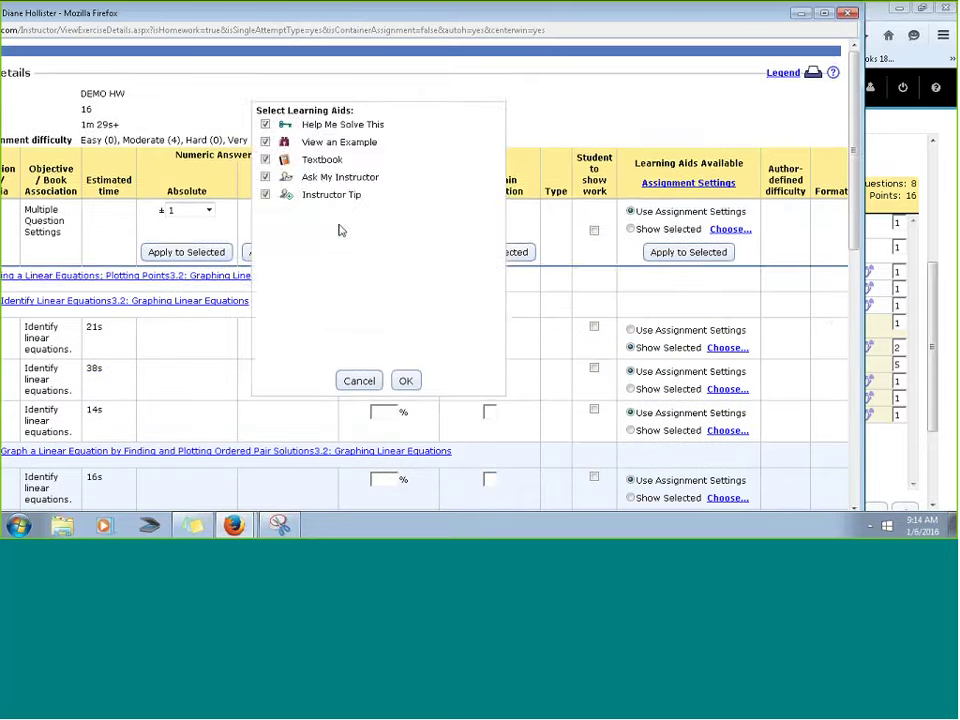
left_click(405, 380)
scroll(840, 330, "down", 8)
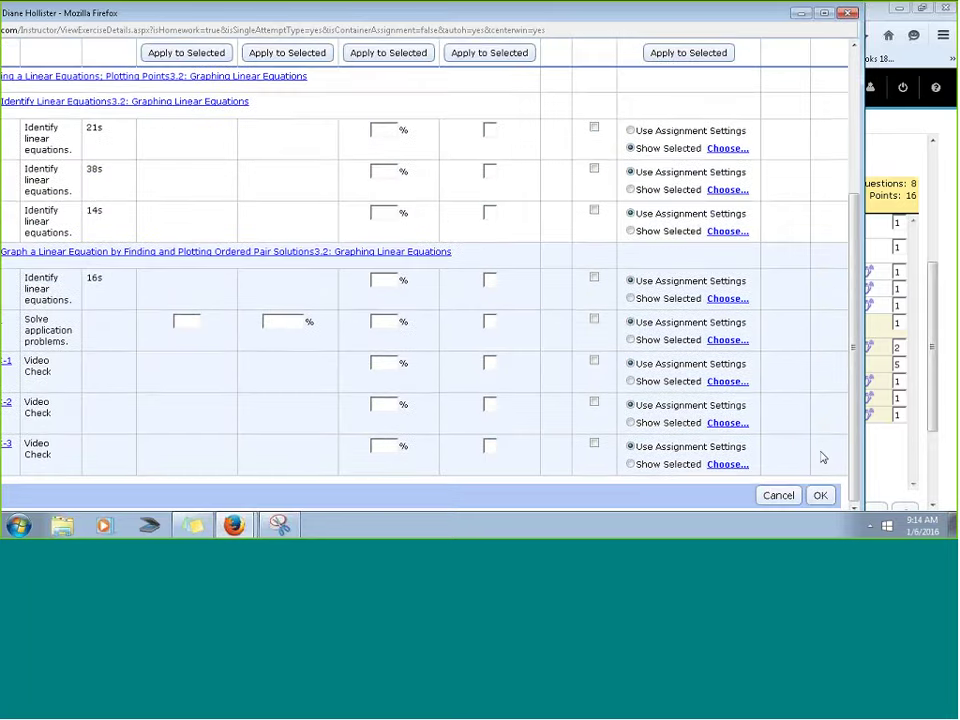
left_click(820, 495)
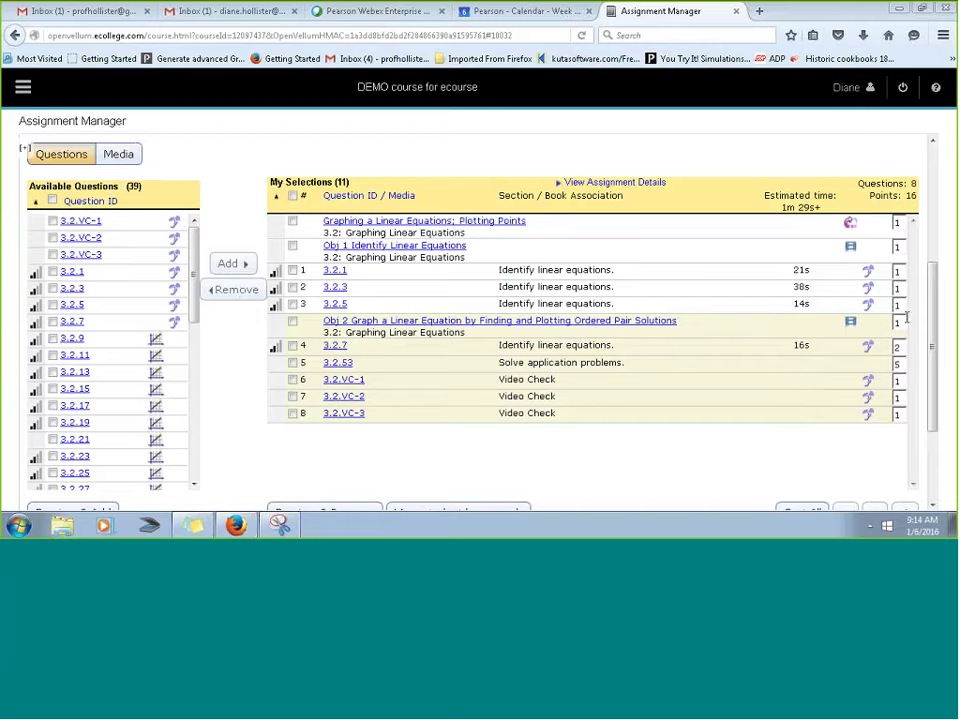
- Continue to the homework's Choose Settings stage and look through its availability, scoring, access and presentation options
left_click_drag(934, 300, 934, 356)
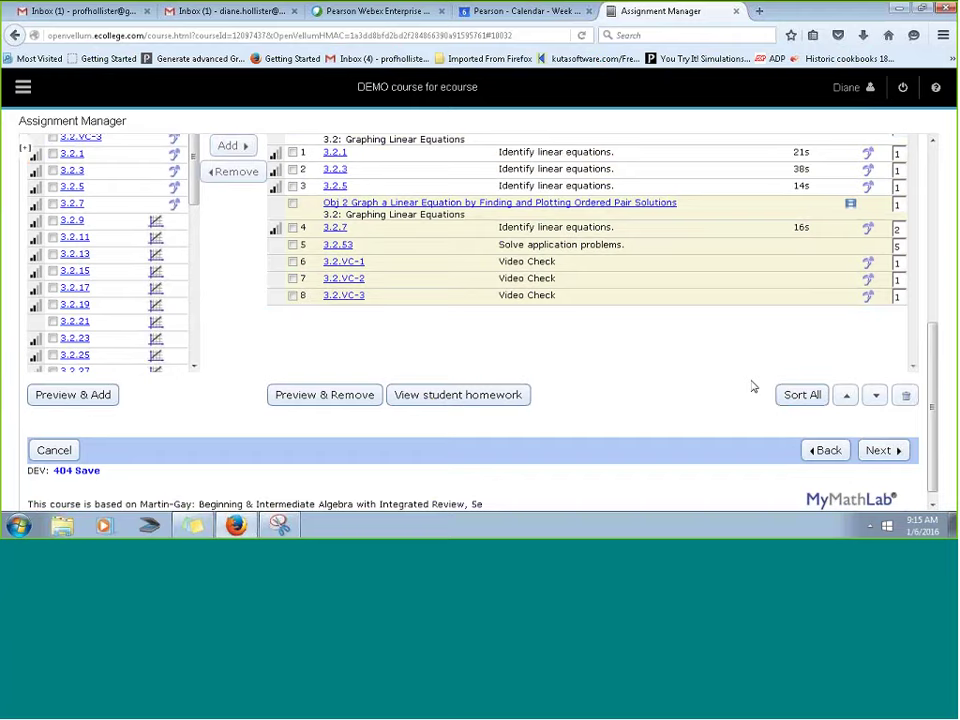
left_click(877, 450)
scroll(818, 298, "down", 5)
scroll(340, 296, "down", 1)
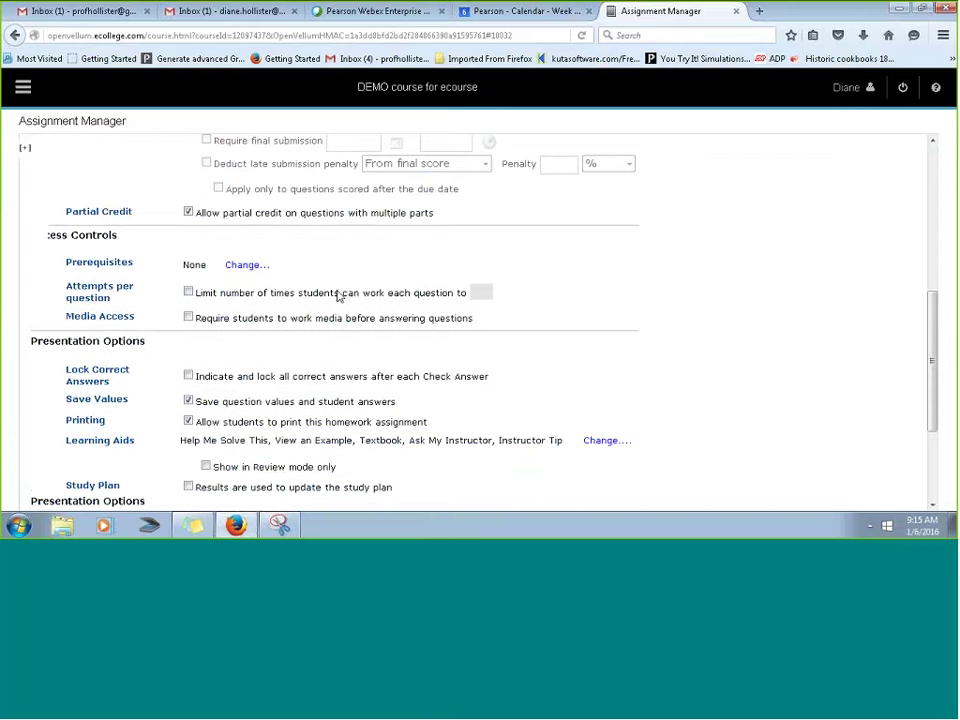
scroll(803, 317, "up", 3)
scroll(803, 317, "up", 3)
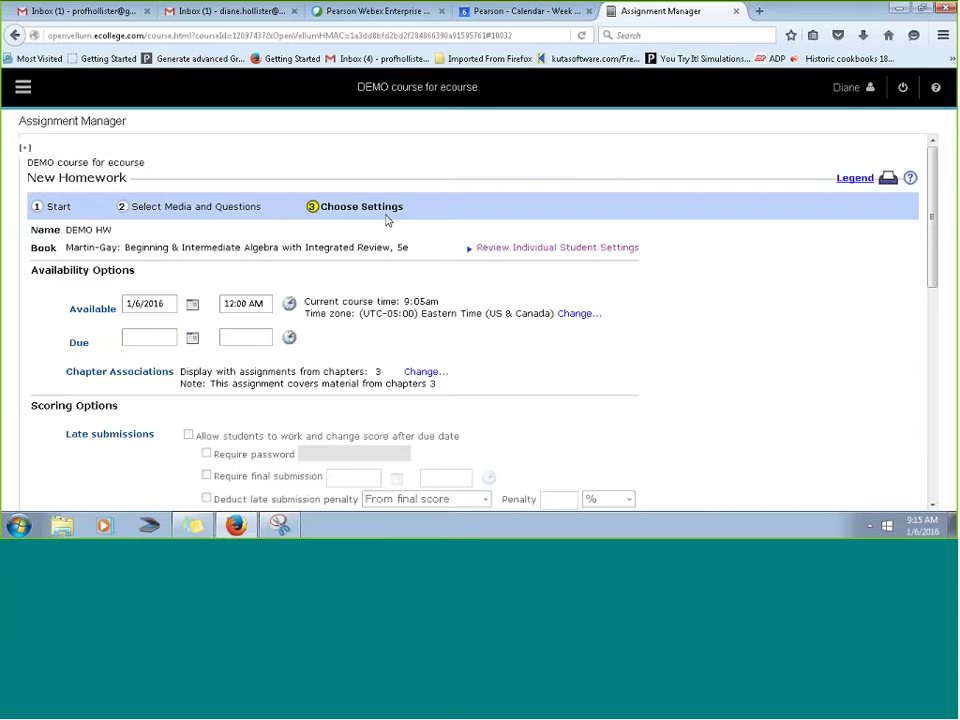
- Limit the number of times students can work each homework question to 3
left_click_drag(936, 226, 934, 308)
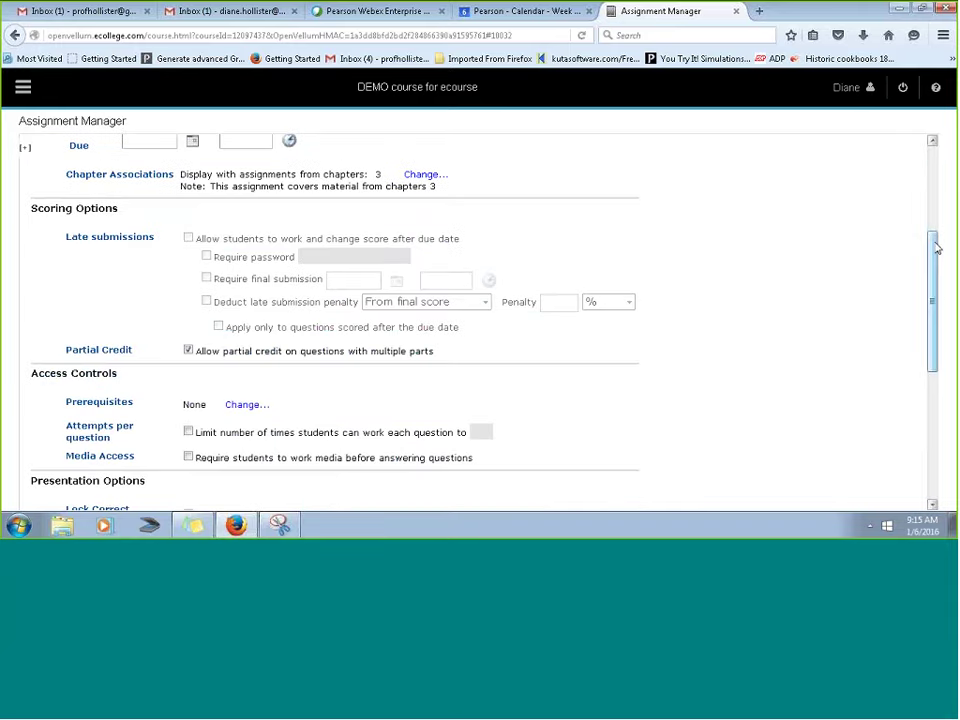
left_click_drag(936, 249, 936, 305)
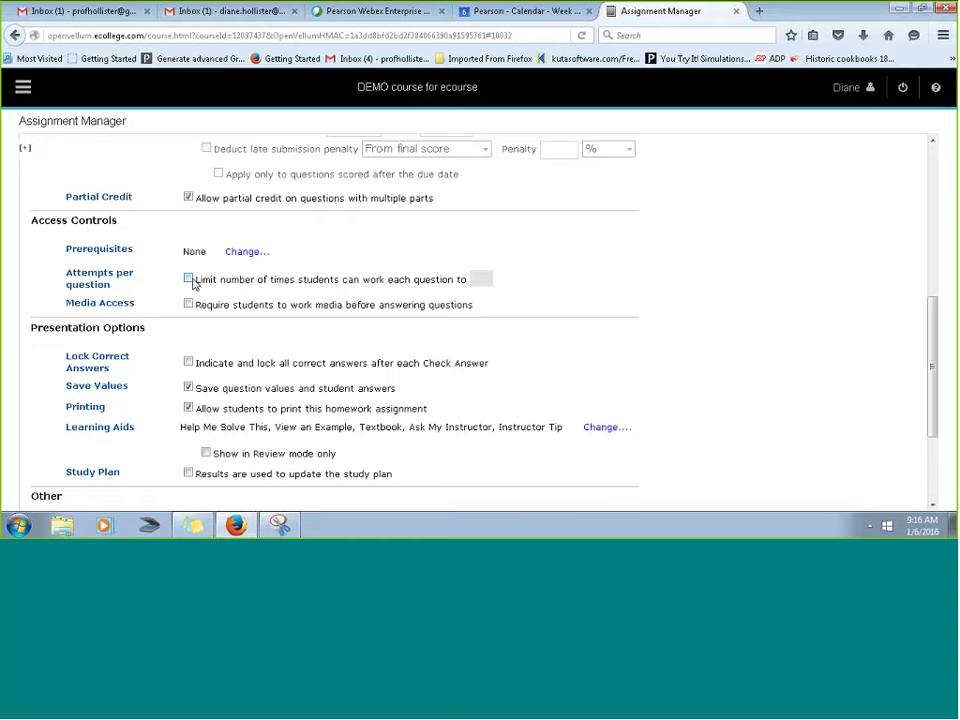
left_click(189, 279)
left_click(485, 278)
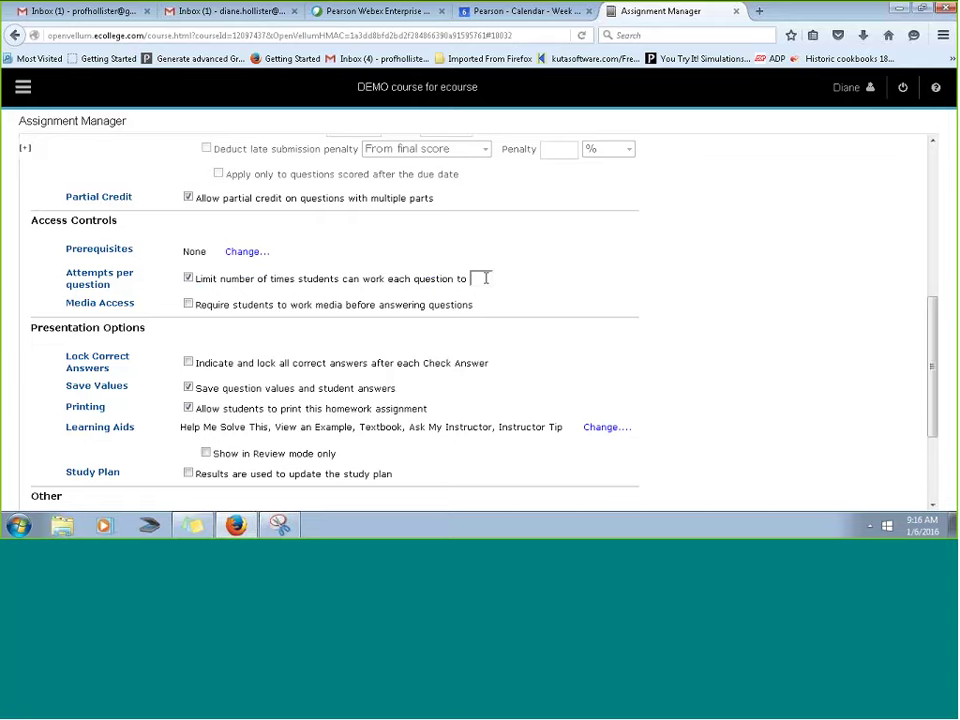
type("3")
double_click(486, 278)
double_click(486, 278)
- Review the study plan and learning aids options, then save and assign the homework
scroll(744, 325, "down", 3)
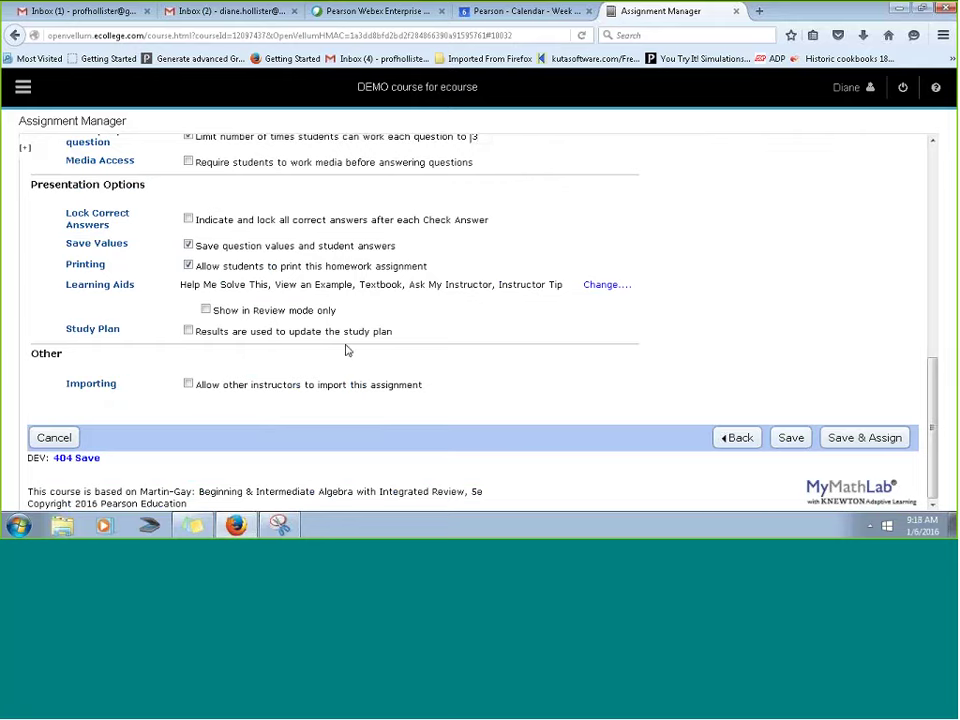
left_click(188, 332)
left_click(188, 331)
left_click_drag(65, 285, 559, 285)
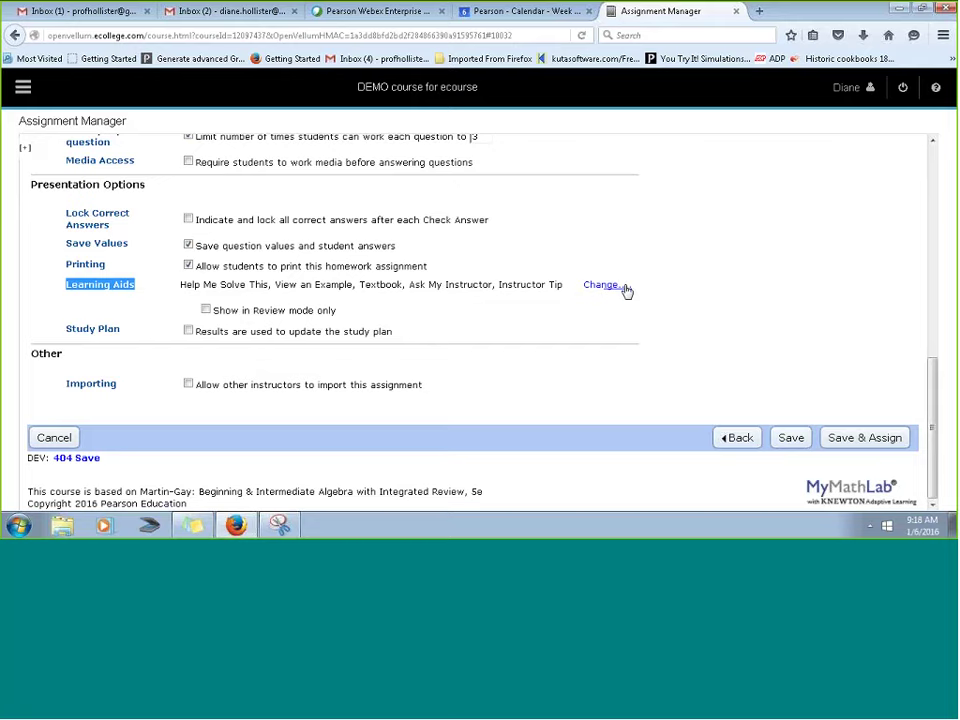
left_click(859, 440)
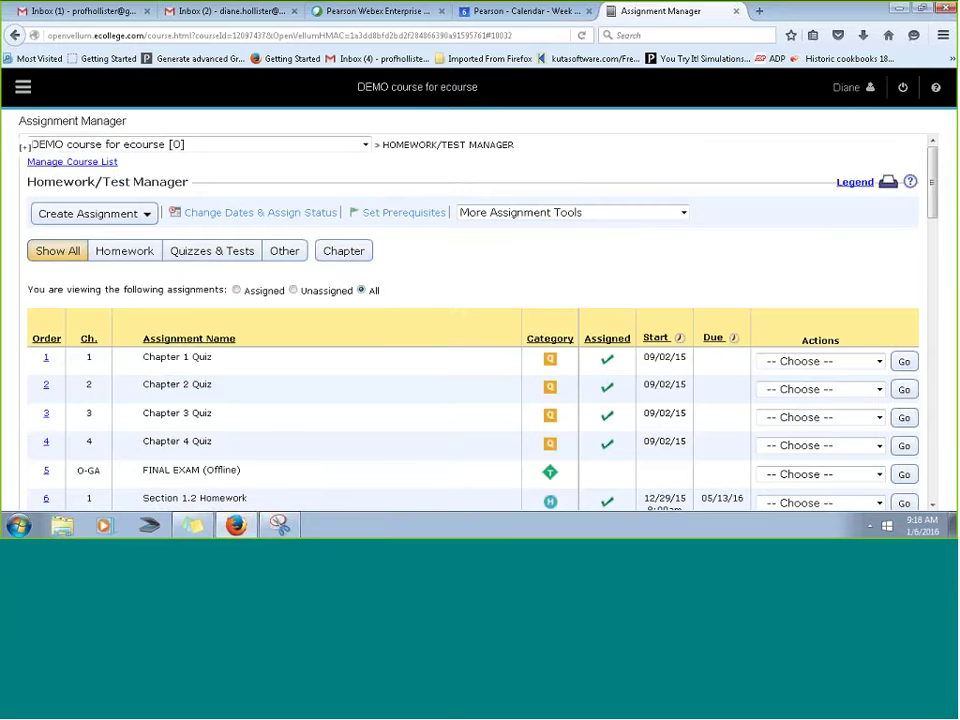
- Create a new quiz named DEMO QUIZ using the online test bank and continue to its content selection
left_click(90, 217)
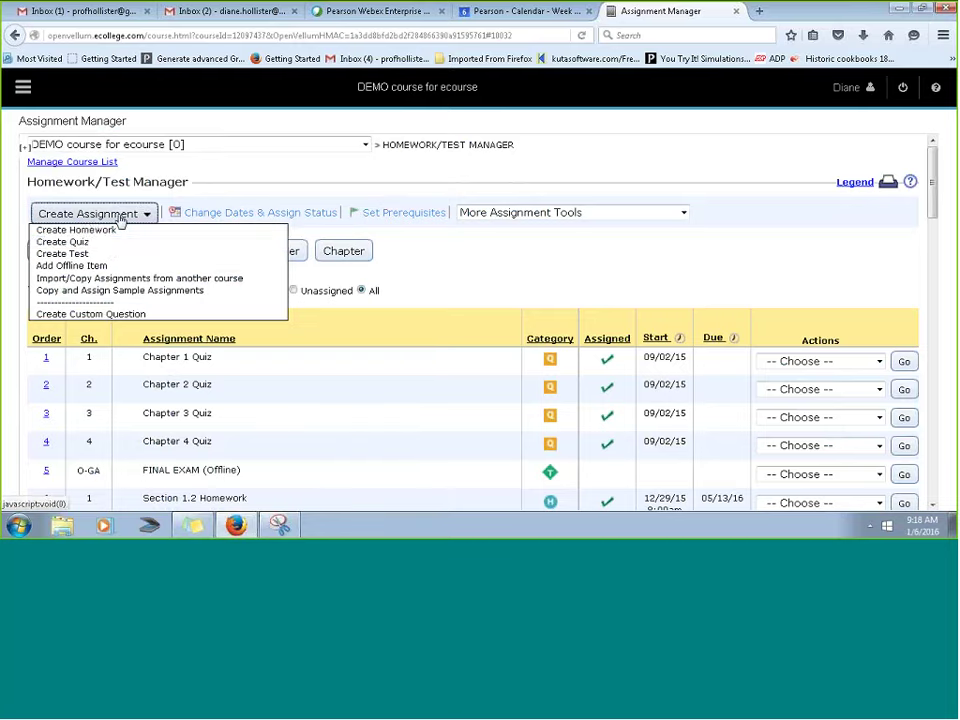
left_click(110, 243)
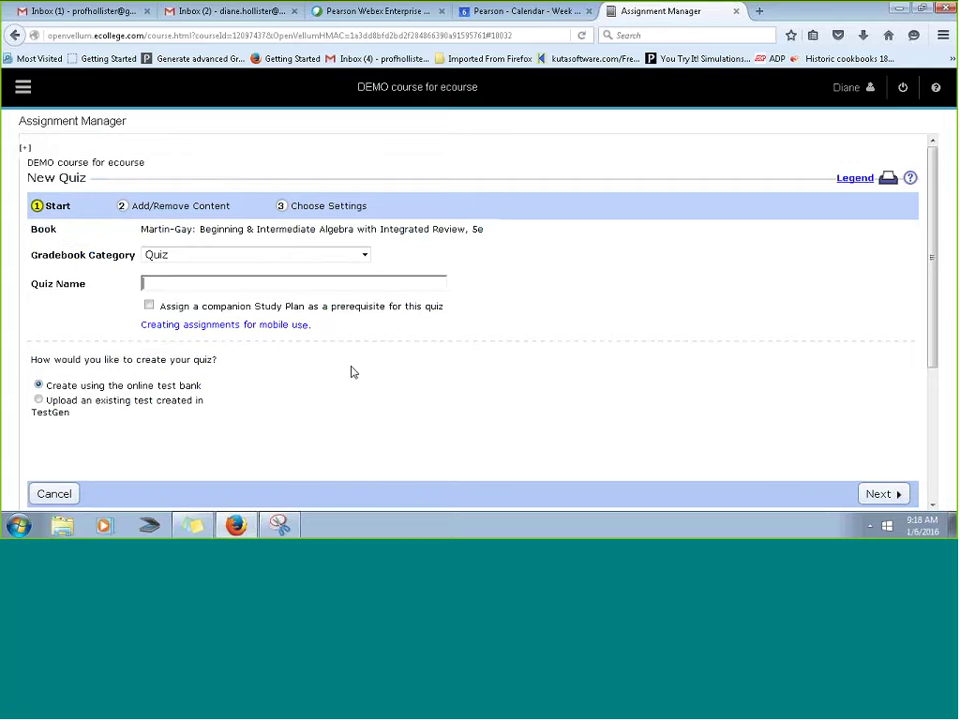
left_click(187, 283)
type("DEMO QUIZ")
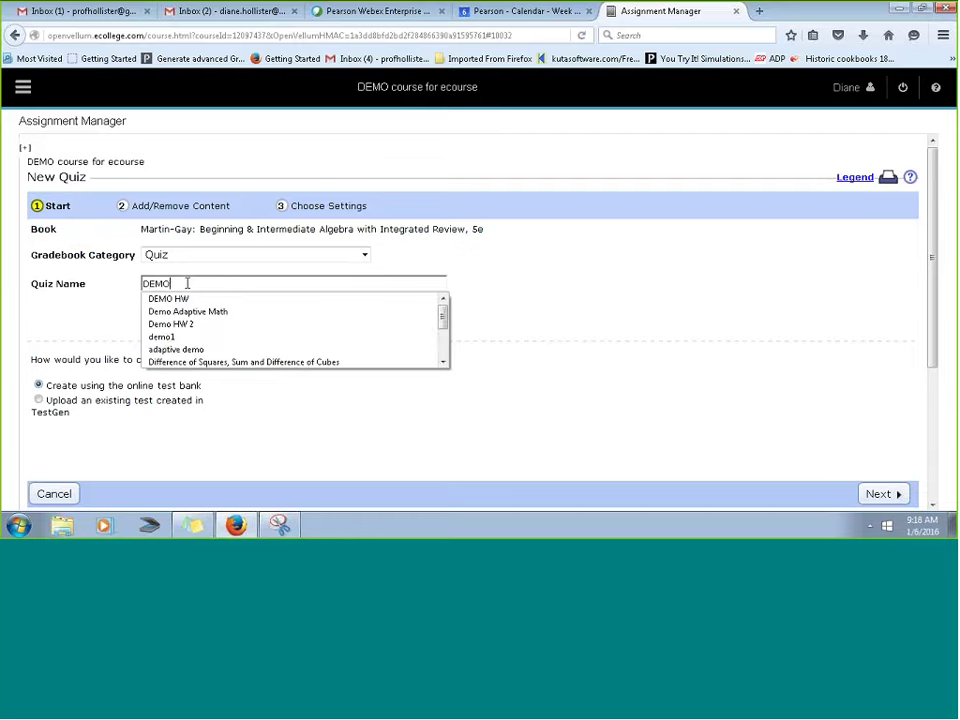
left_click(883, 492)
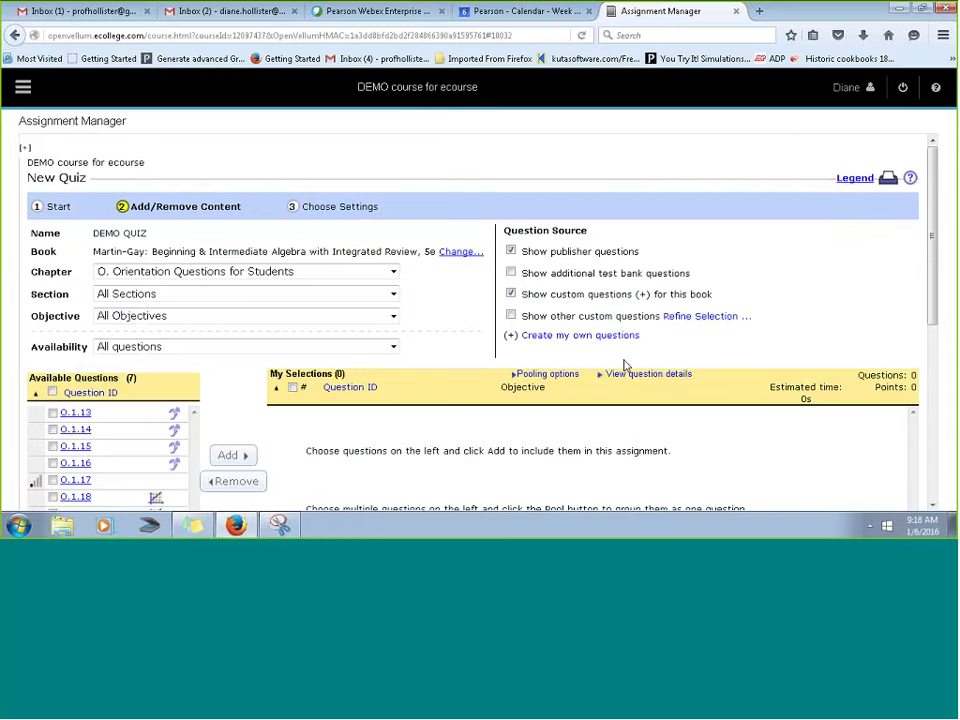
- Add questions 3.2.1 and 3.2.5 from Chapter 3, Section 3.2, objective "Identify linear equations" to the quiz
scroll(742, 268, "down", 2)
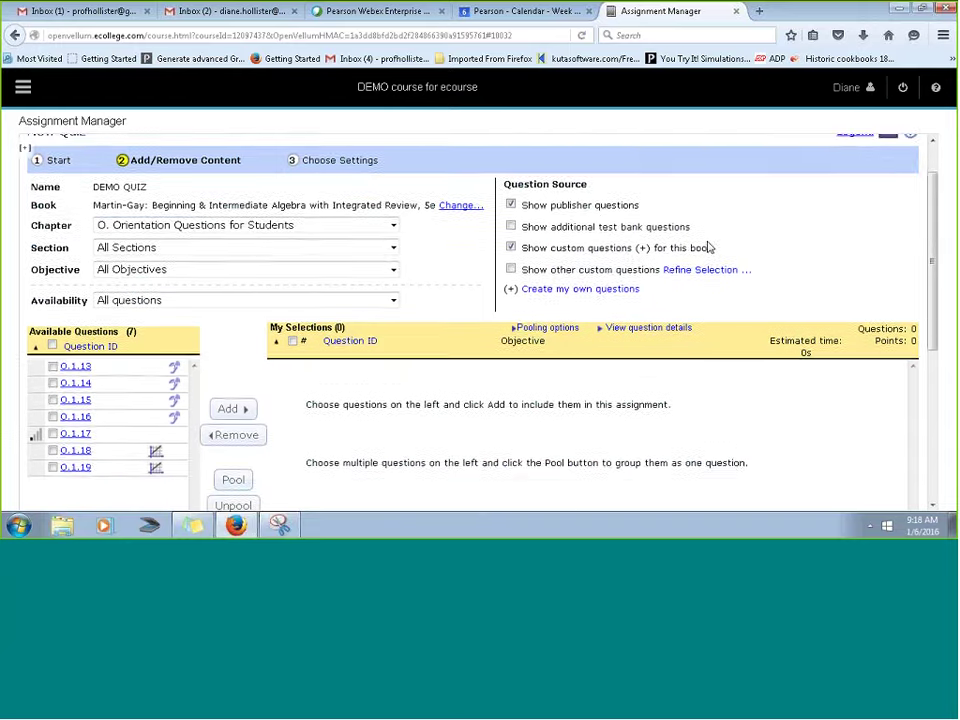
left_click(272, 189)
left_click(262, 242)
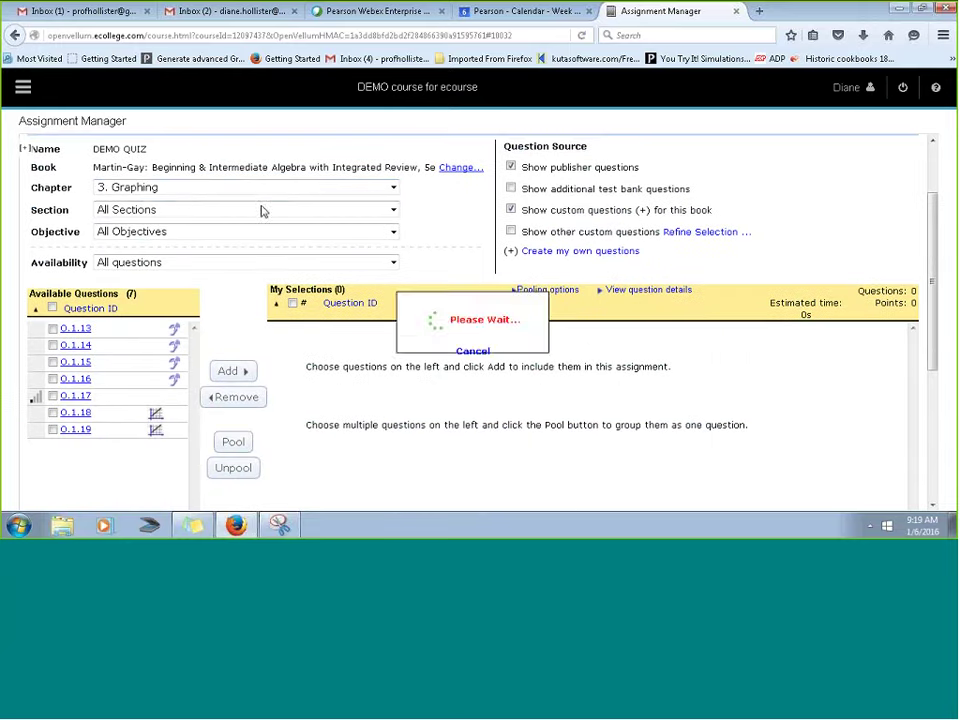
left_click(262, 211)
left_click(244, 268)
left_click(197, 234)
left_click(160, 274)
left_click(52, 330)
left_click(52, 362)
left_click(232, 371)
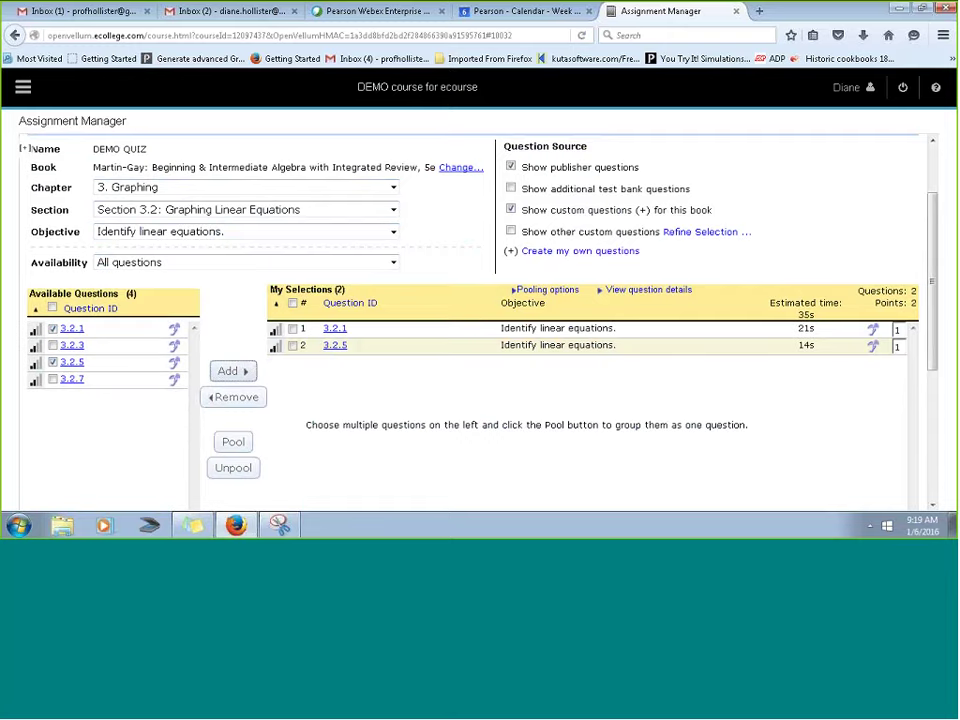
- Add questions 3.2.13, 3.2.19 and 3.2.25 from the objective on graphing a linear equation by finding and plotting ordered pair solutions
left_click(236, 232)
left_click(211, 288)
left_click(52, 362)
left_click(52, 412)
left_click(52, 462)
left_click(250, 371)
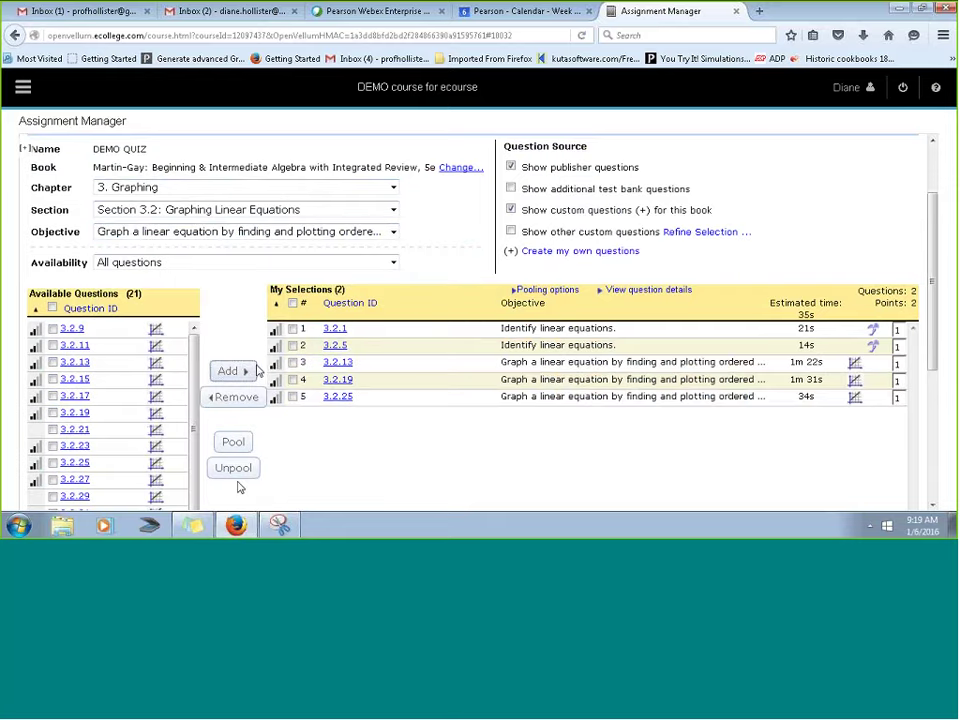
- Add questions 3.2.19 and 3.2.27 from the same graphing objective to the quiz selections
scroll(260, 252, "down", 2)
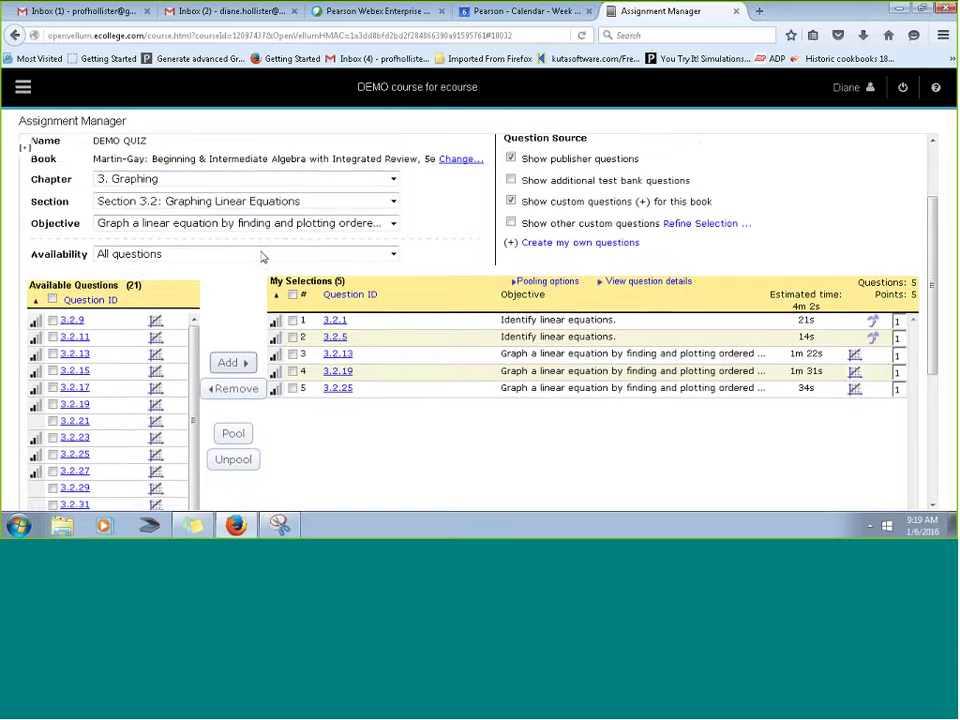
left_click(53, 329)
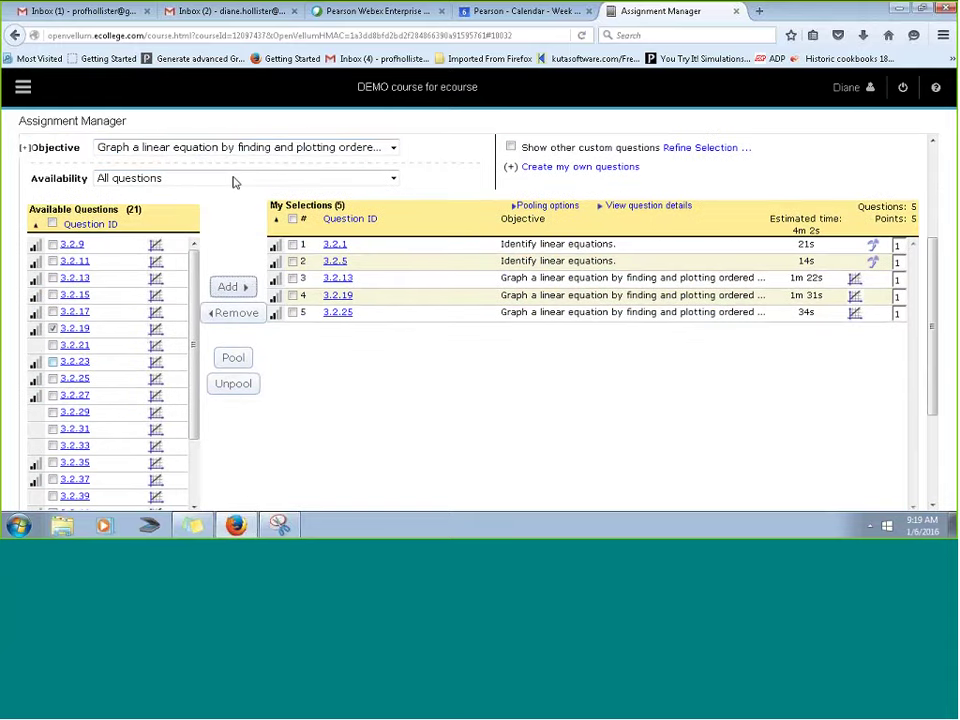
left_click(53, 396)
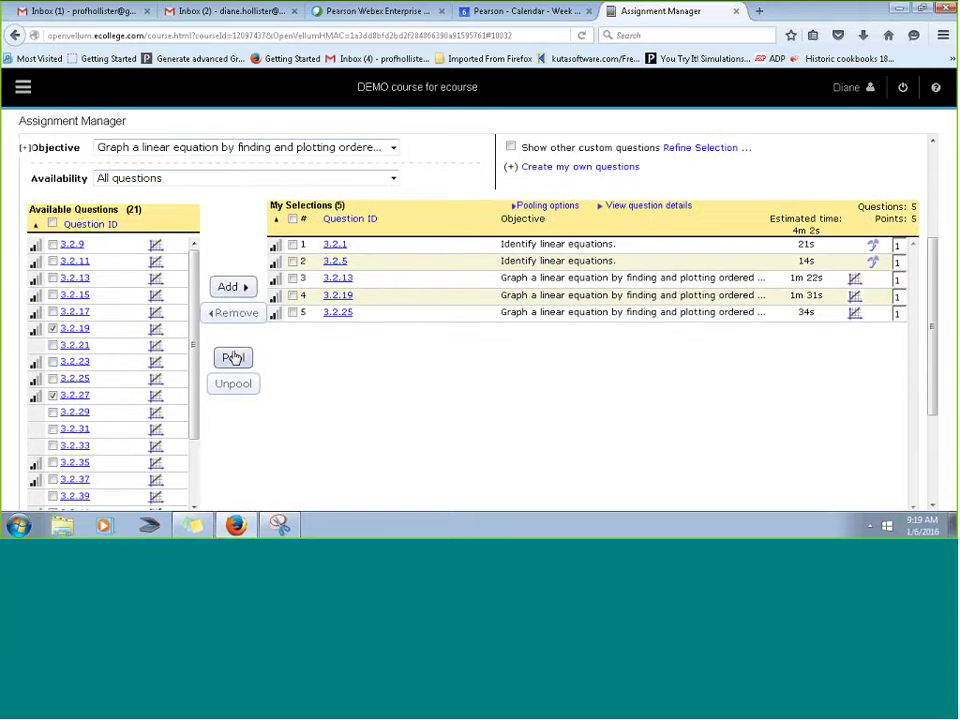
left_click(230, 287)
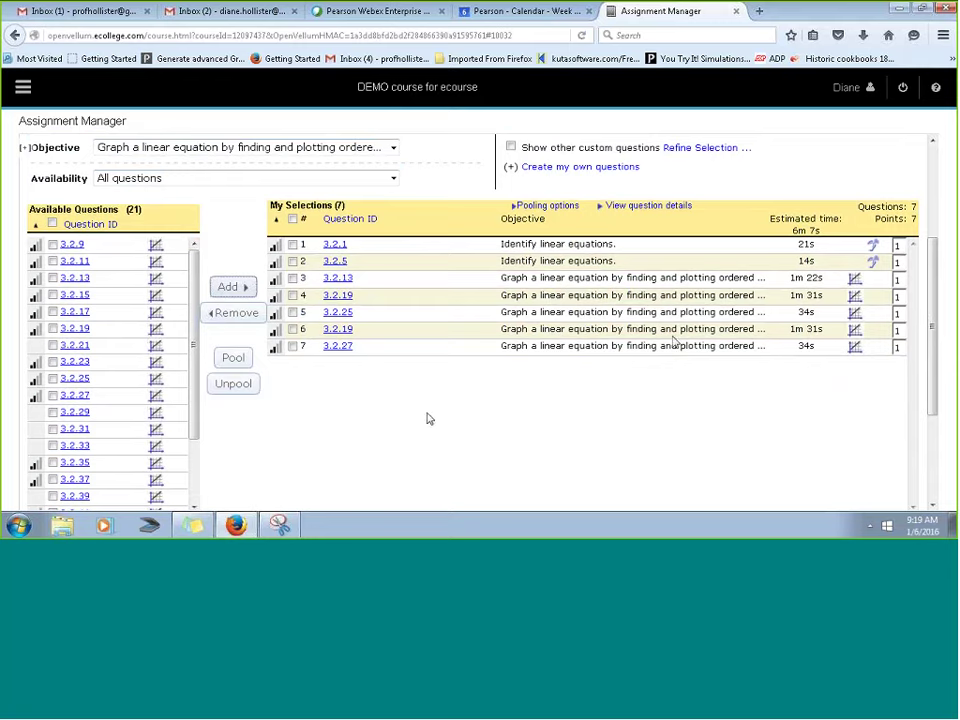
- Pool both selected 3.2.19 entries with question 3.2.25 into one quiz question and preview 3.2.25
left_click(292, 312)
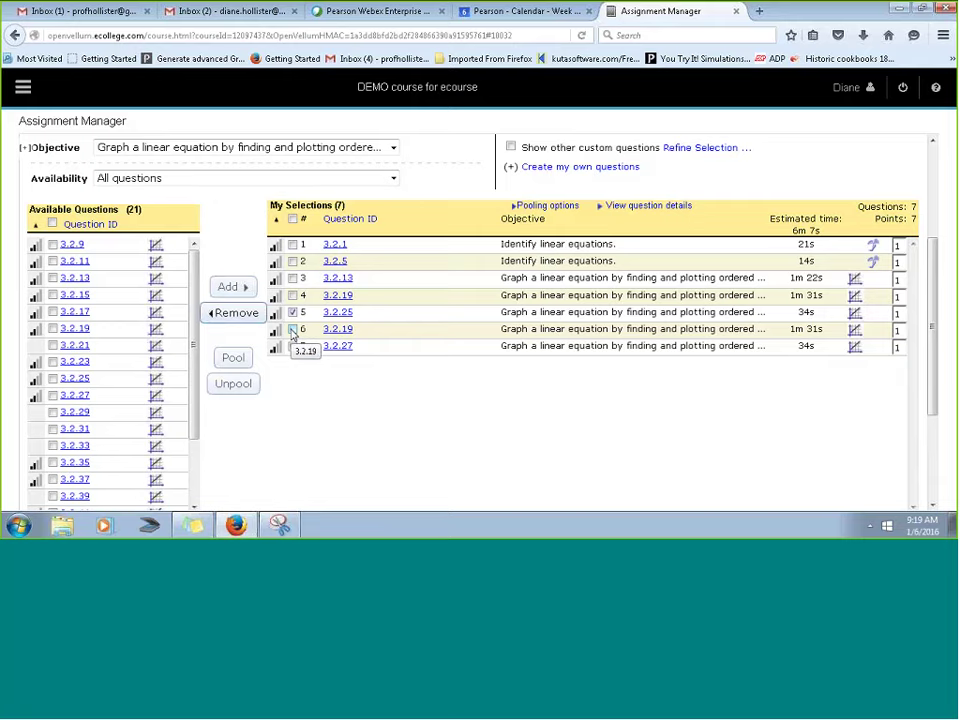
left_click(293, 330)
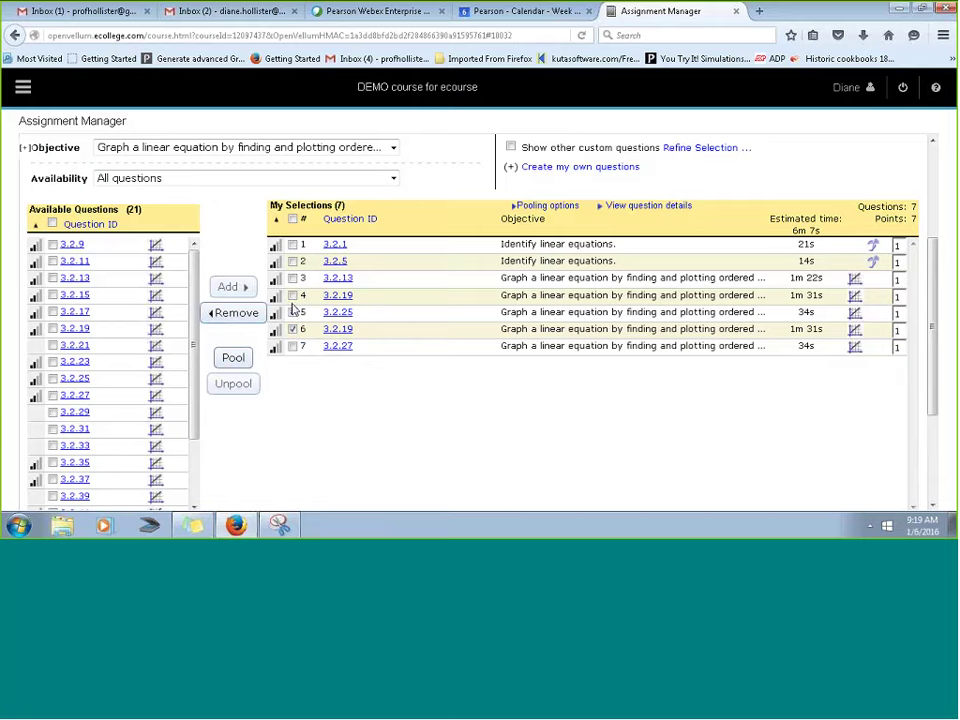
left_click(293, 297)
mouse_move(269, 291)
mouse_move(285, 336)
left_click(234, 360)
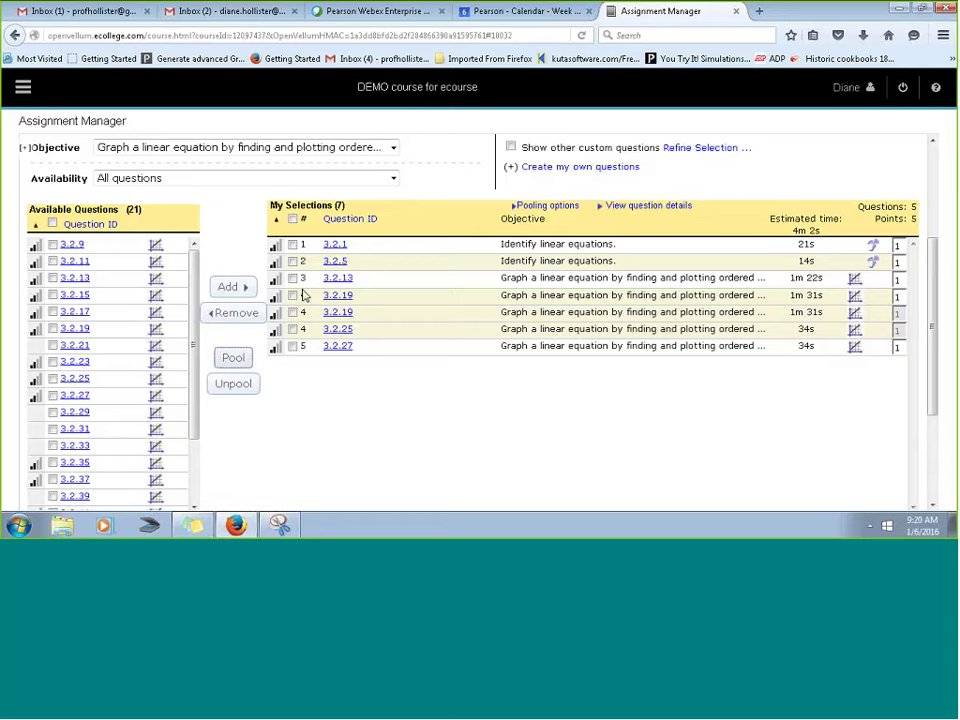
mouse_move(335, 338)
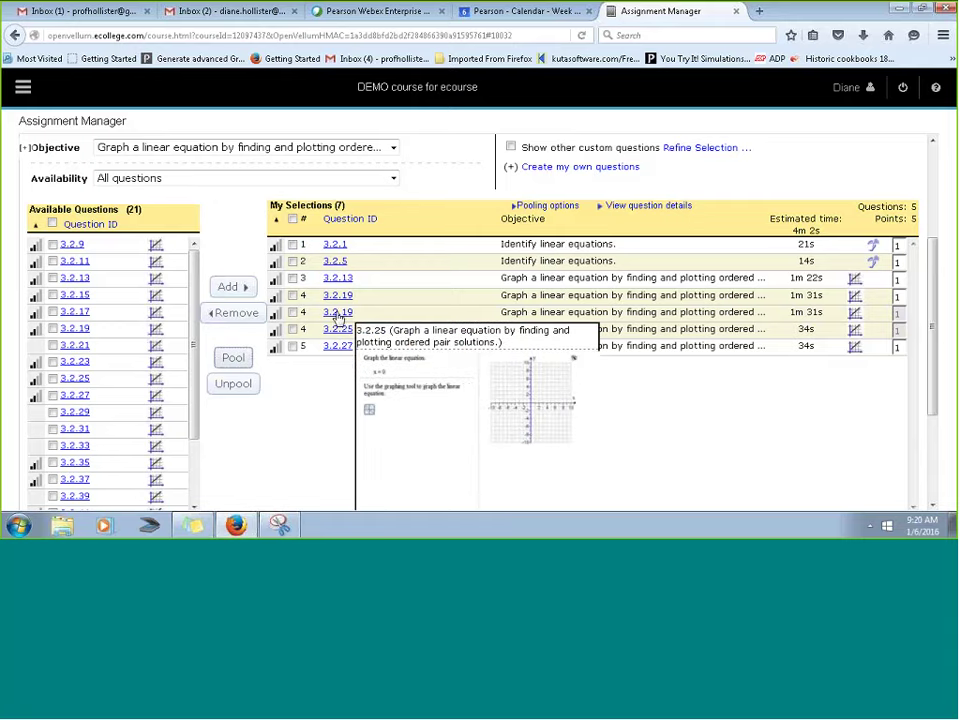
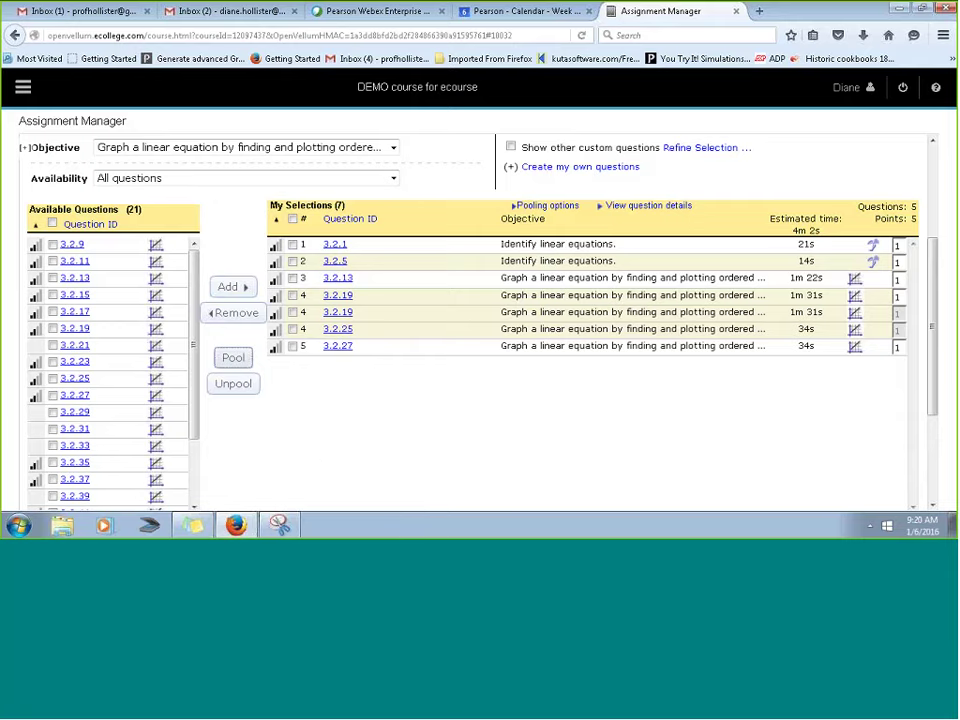
- Include additional test bank questions and add 3.2.51, 3.2-23 (tb) and 3.2-24 (tb) from the objective "Solve application problems" to the quiz
mouse_move(342, 347)
mouse_move(276, 305)
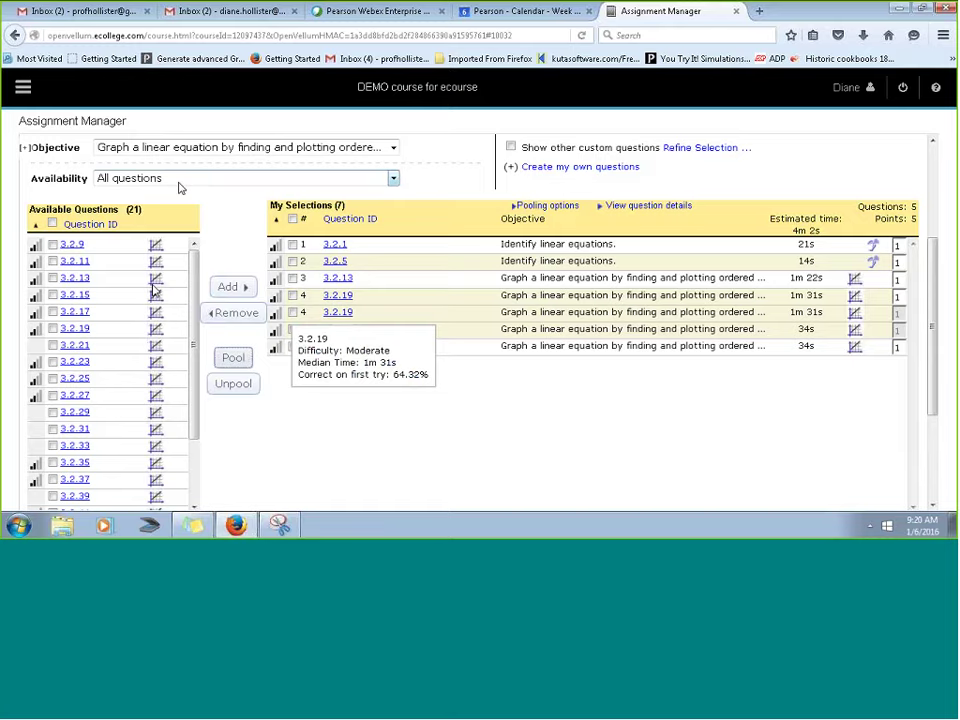
left_click(199, 152)
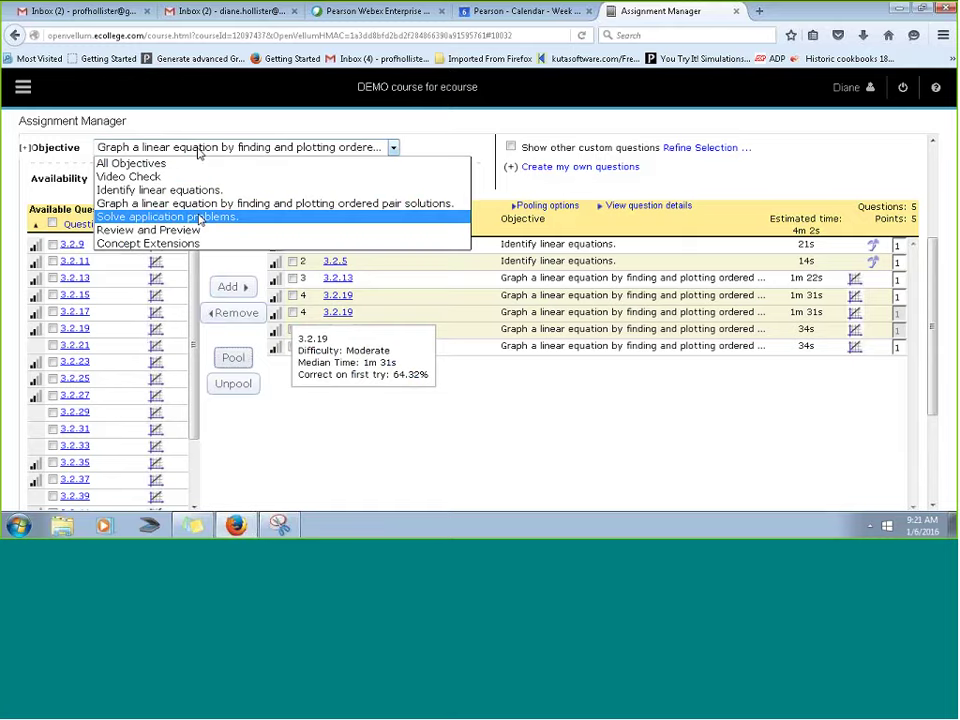
left_click(116, 216)
scroll(510, 200, "up", 2)
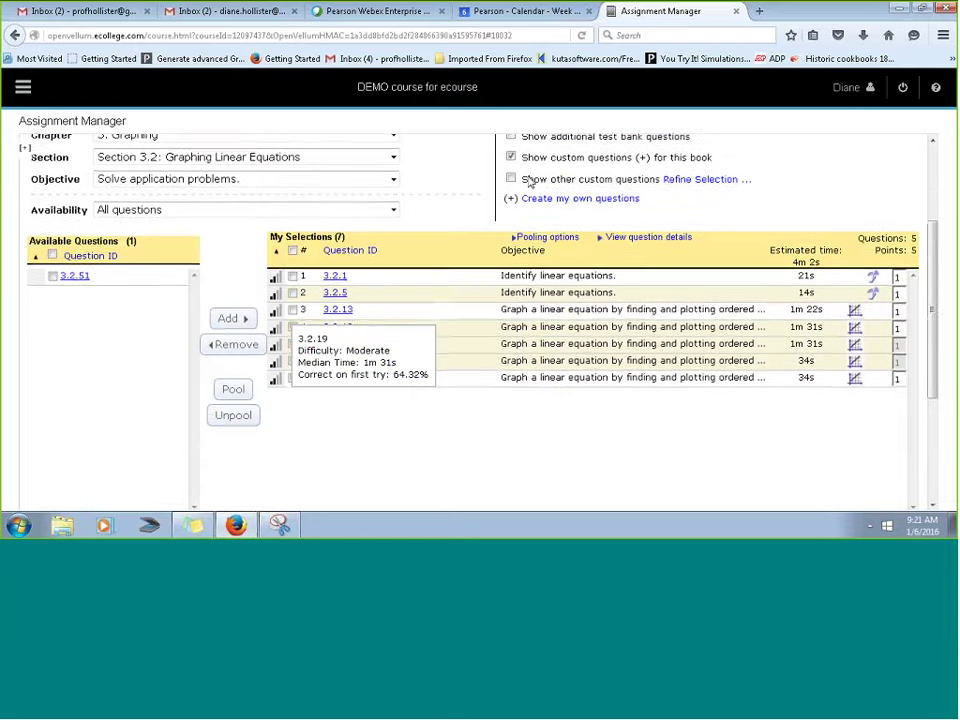
left_click(511, 188)
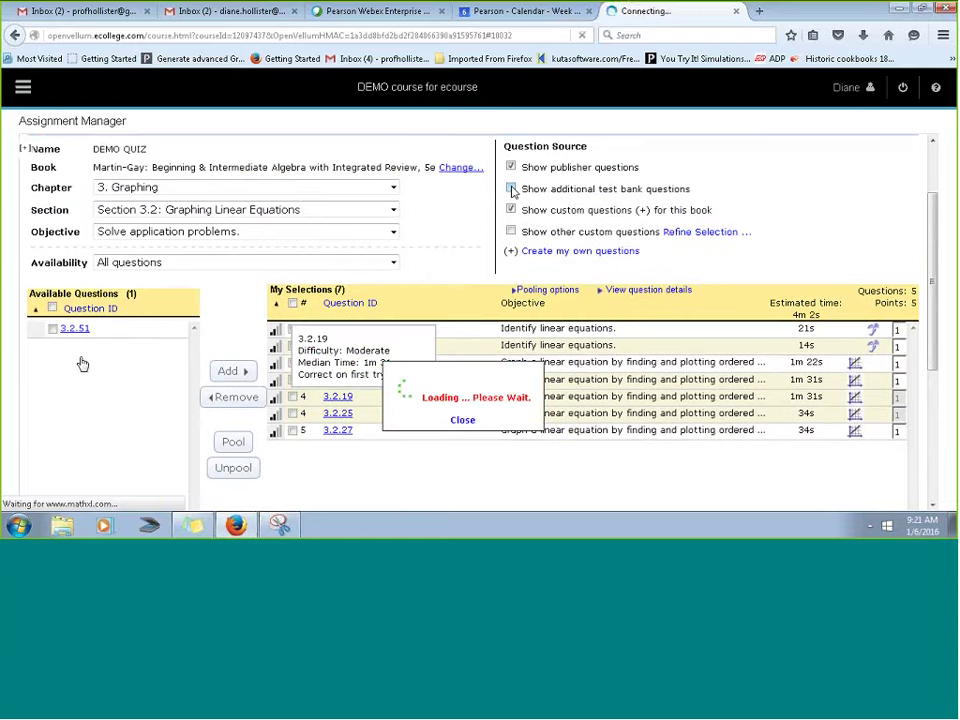
mouse_move(78, 372)
left_click(52, 308)
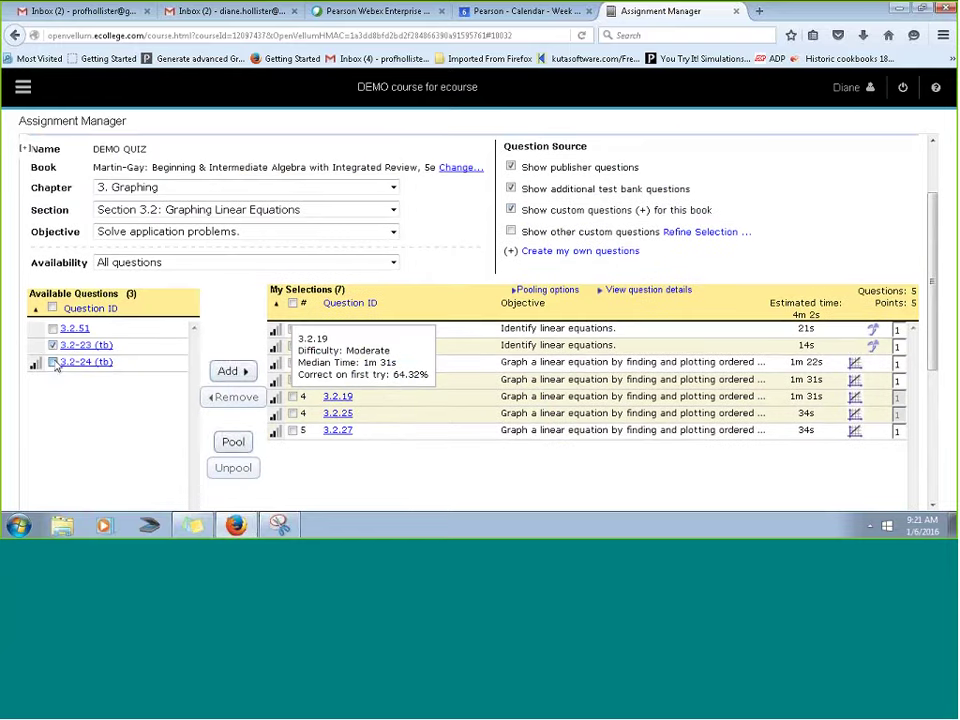
mouse_move(116, 335)
left_click(228, 369)
scroll(214, 306, "down", 1)
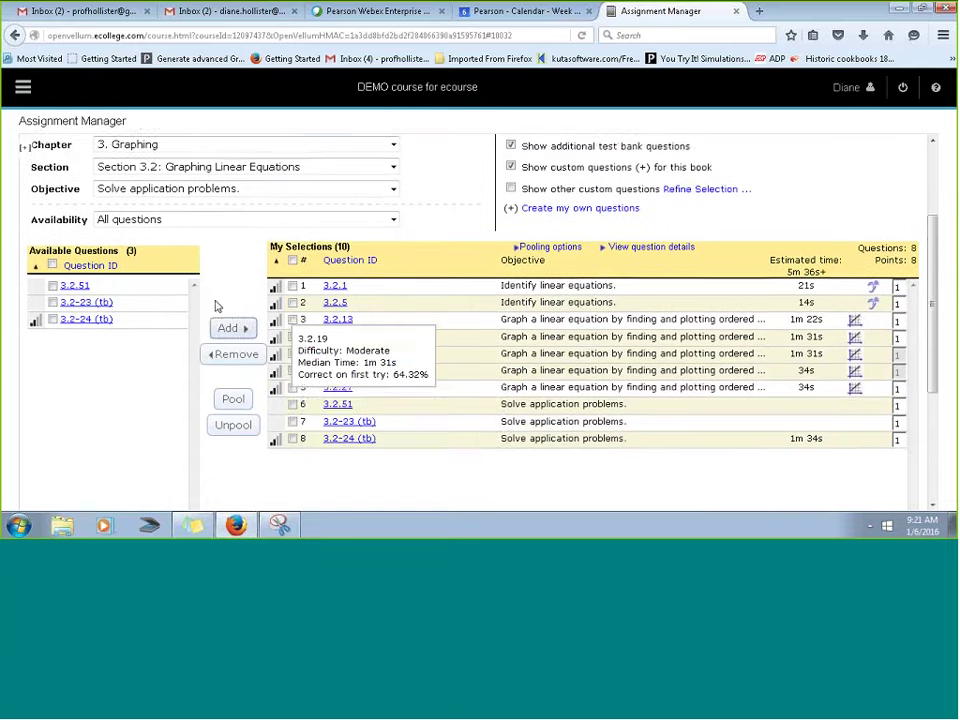
- Pool questions 3.2.51, 3.2-23 (tb) and 3.2-24 (tb) into one quiz question and check the metrics for 3.2.51
scroll(217, 306, "down", 2)
left_click(292, 279)
left_click(292, 296)
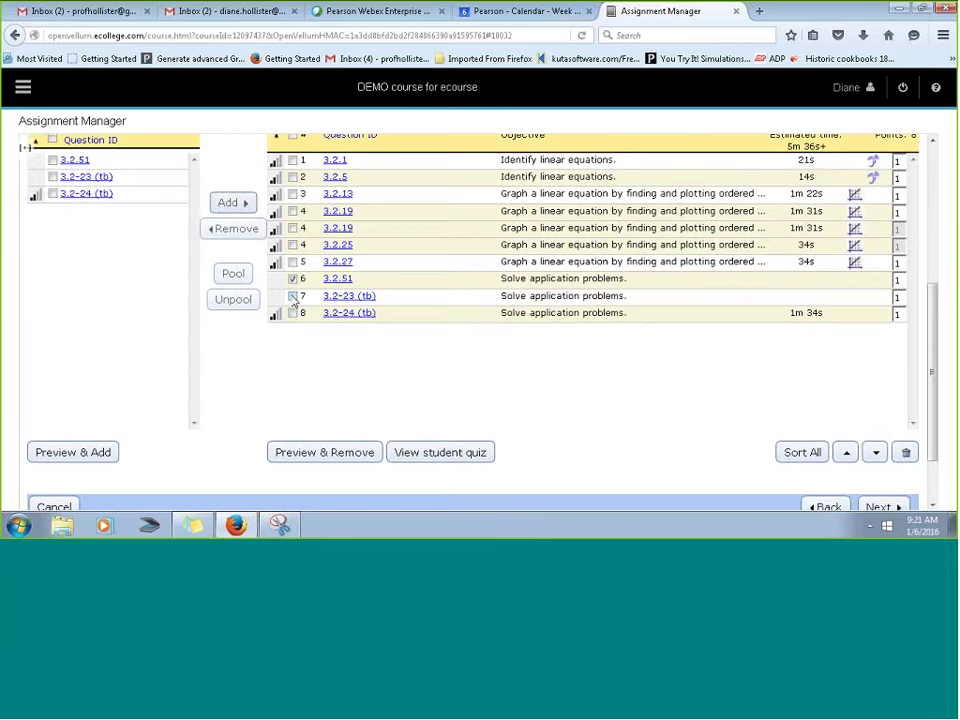
left_click(292, 313)
left_click(233, 273)
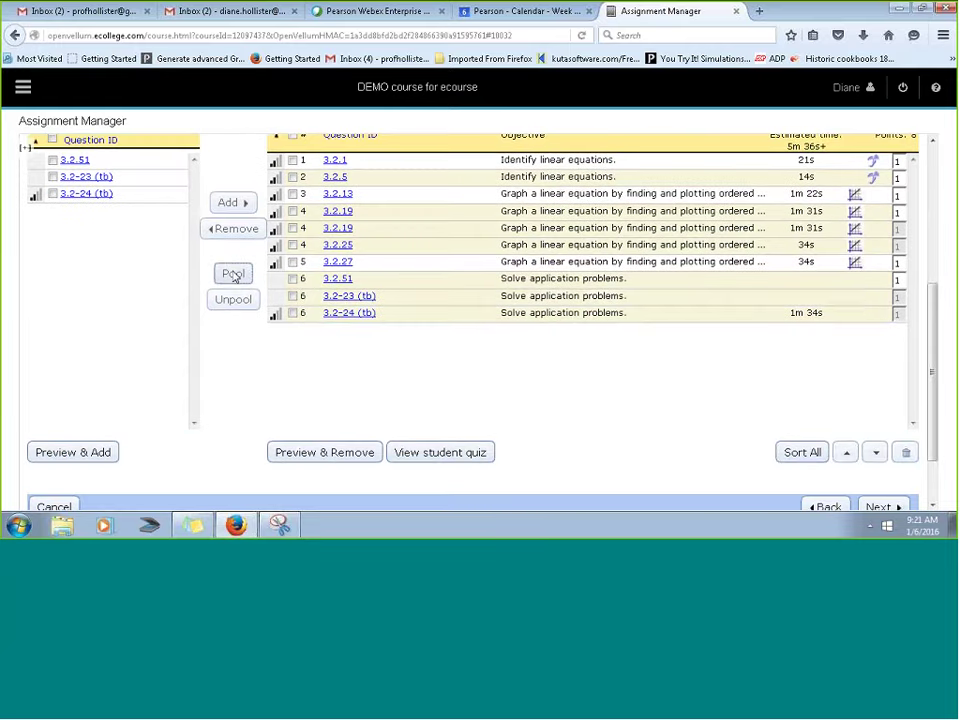
scroll(291, 248, "up", 2)
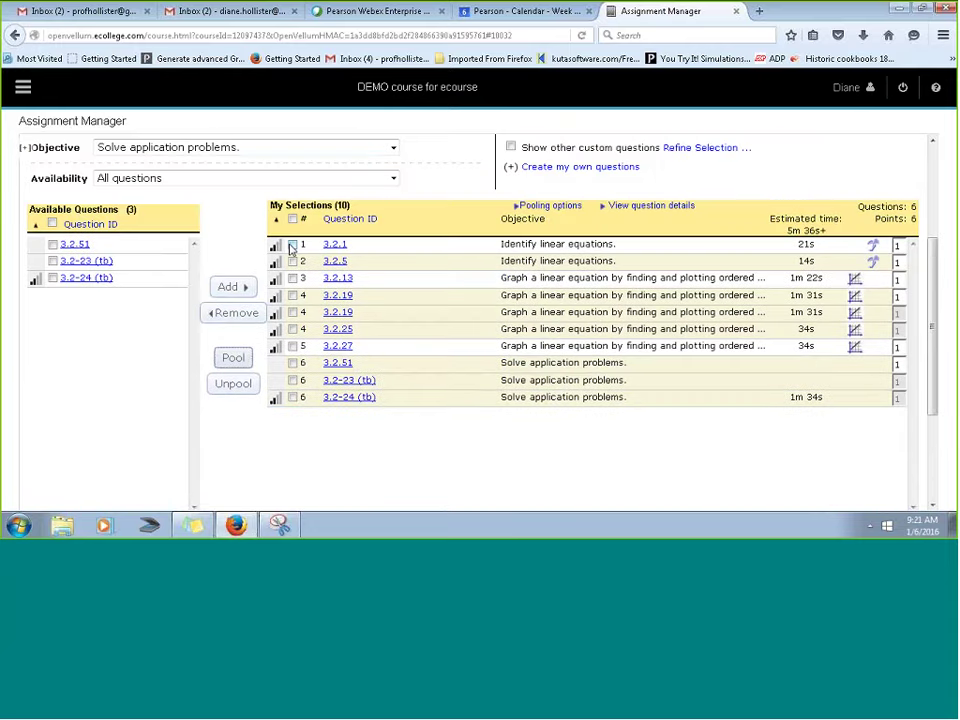
left_click(291, 246)
mouse_move(285, 375)
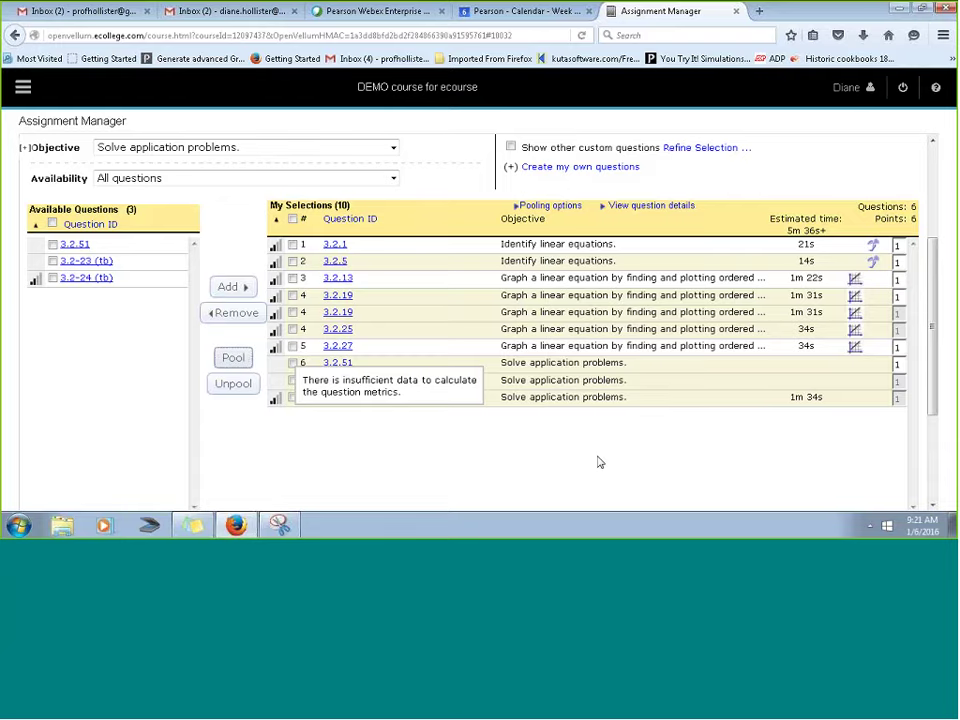
- Proceed to the quiz settings, keep the existing options, and save and assign DEMO QUIZ
scroll(600, 462, "down", 3)
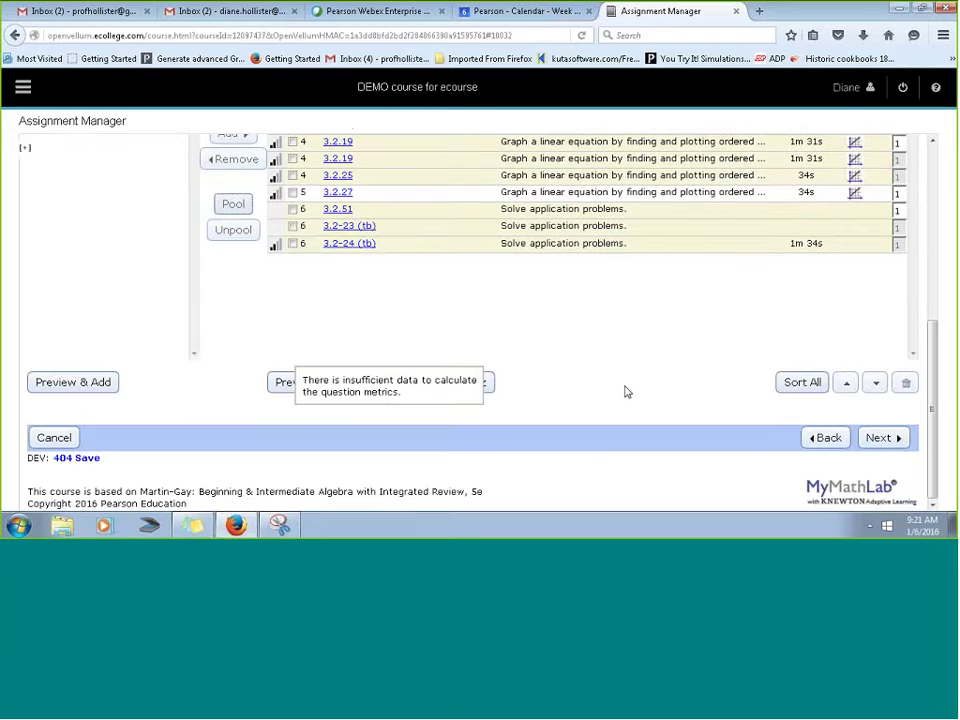
left_click(890, 440)
scroll(893, 443, "down", 5)
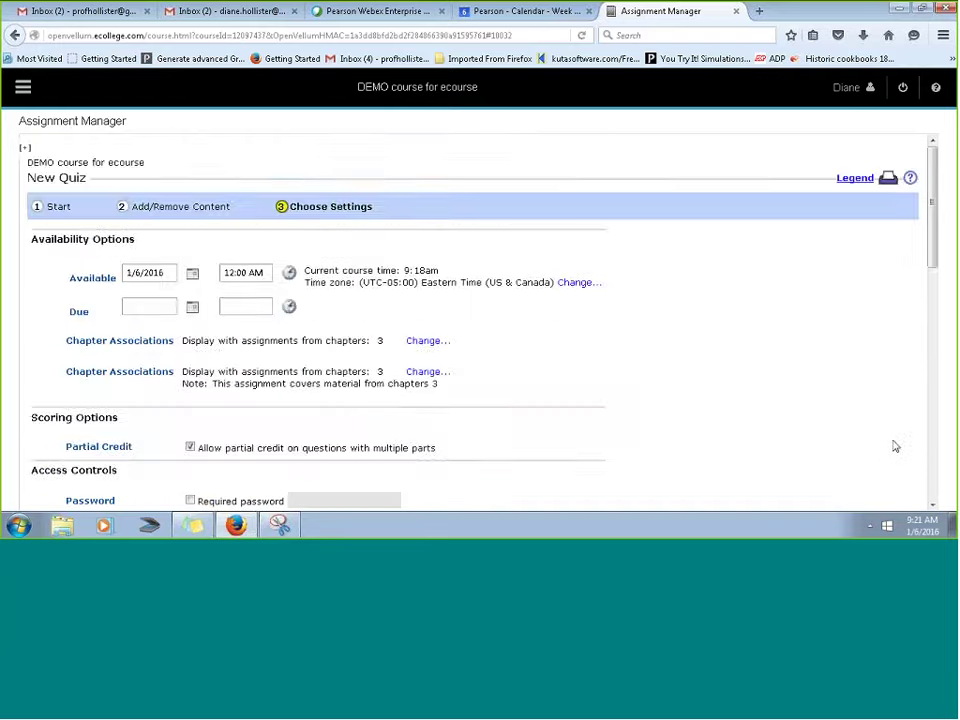
scroll(881, 381, "down", 10)
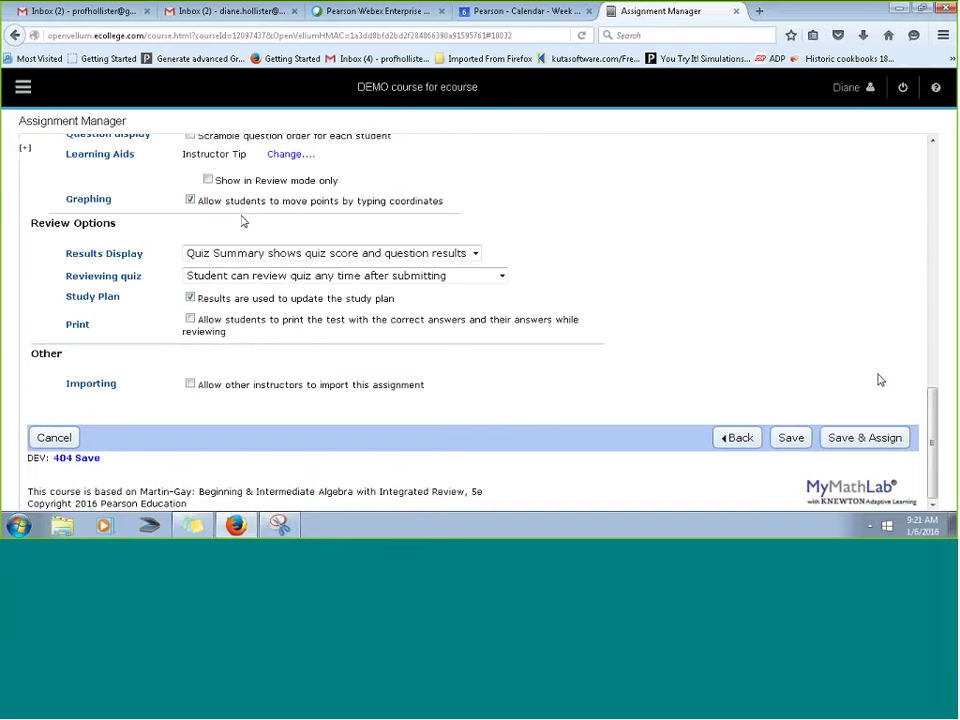
left_click(860, 443)
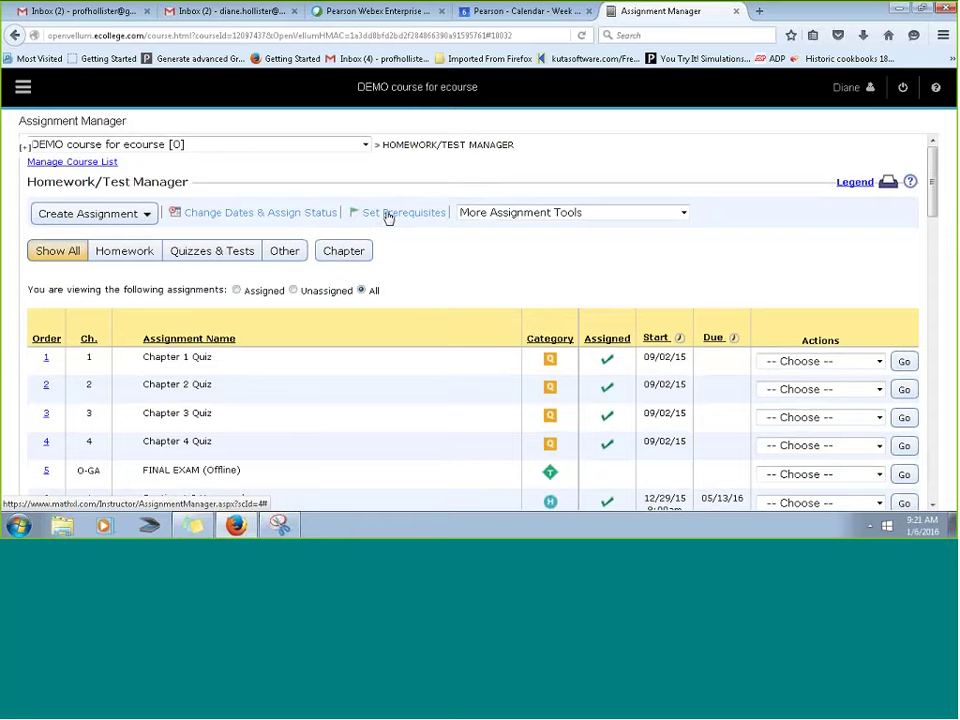
left_click(389, 218)
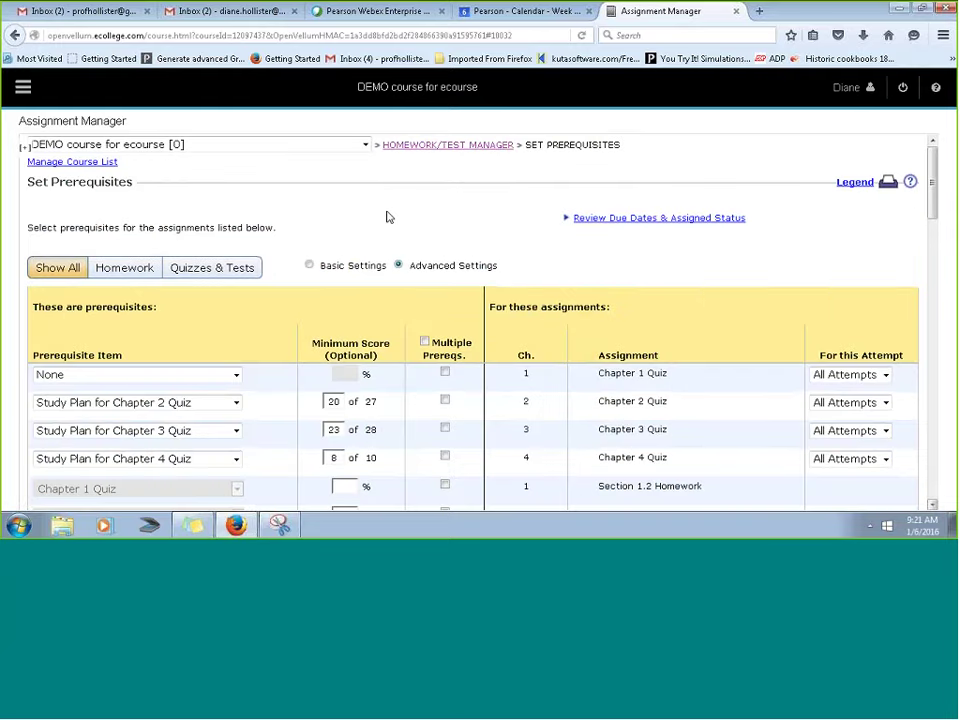
scroll(934, 156, "down", 3)
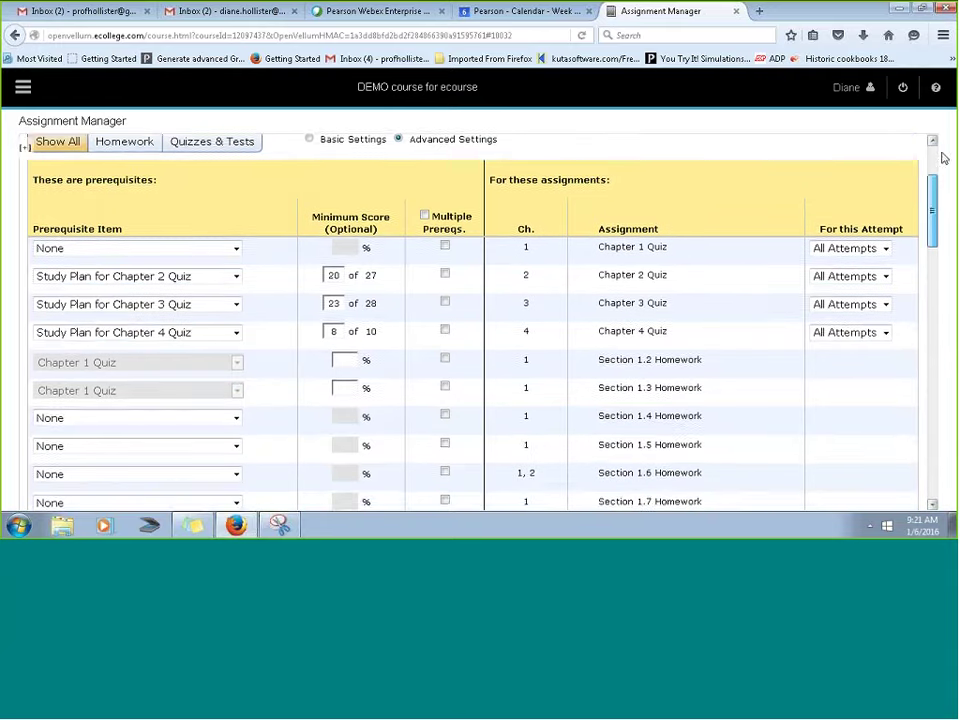
scroll(943, 158, "up", 3)
left_click(440, 144)
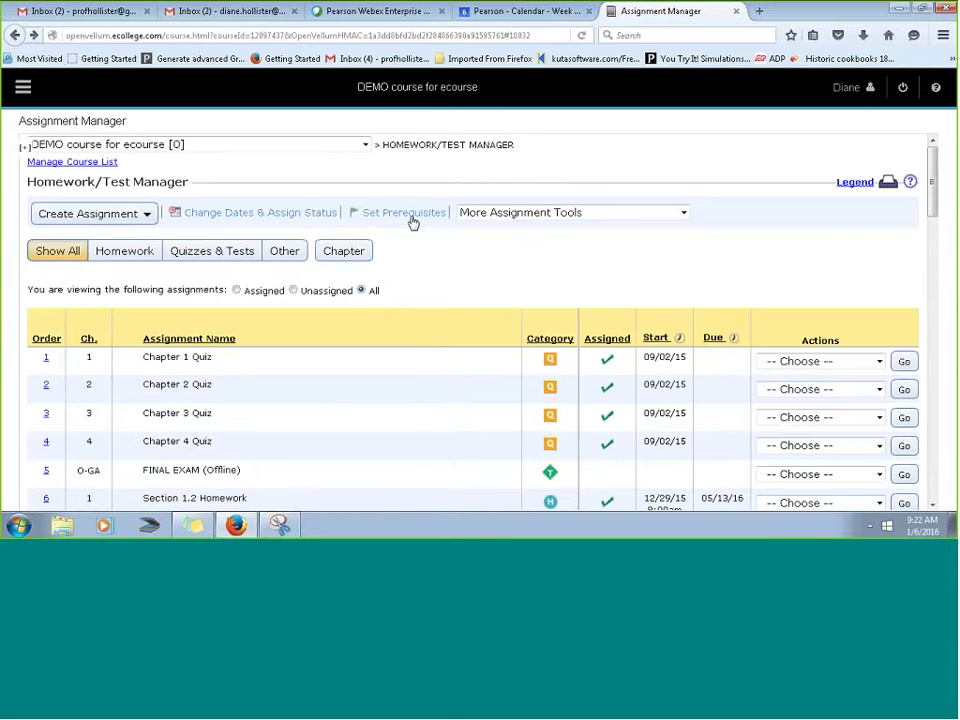
- Open the assignment prerequisites and make the DEMO QUIZ prerequisite apply to Attempt 2
left_click(412, 222)
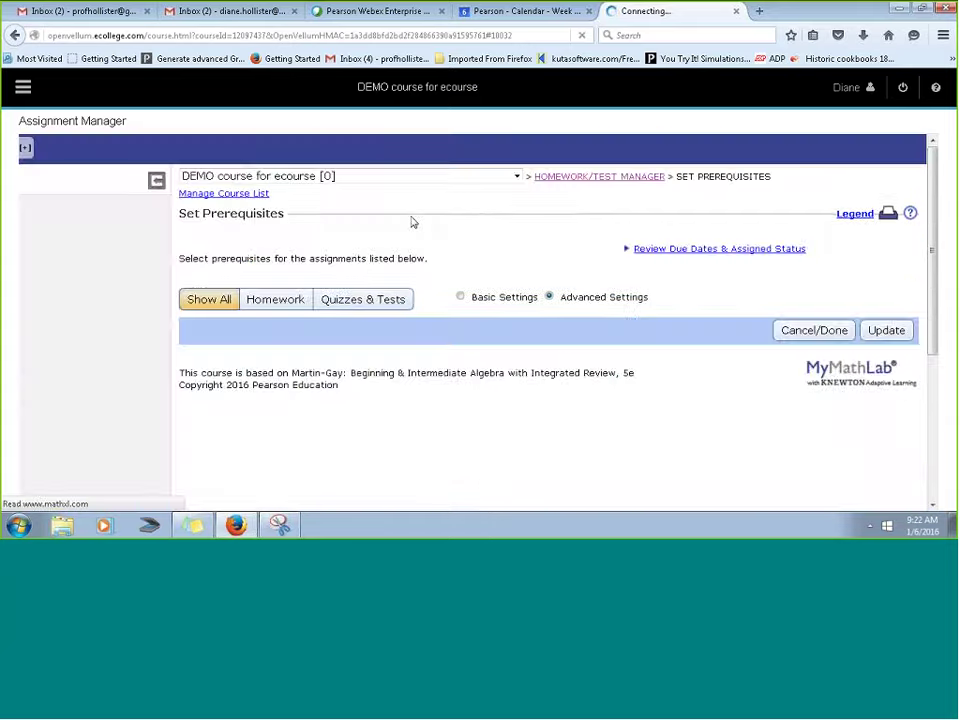
scroll(456, 293, "down", 3)
scroll(541, 278, "down", 20)
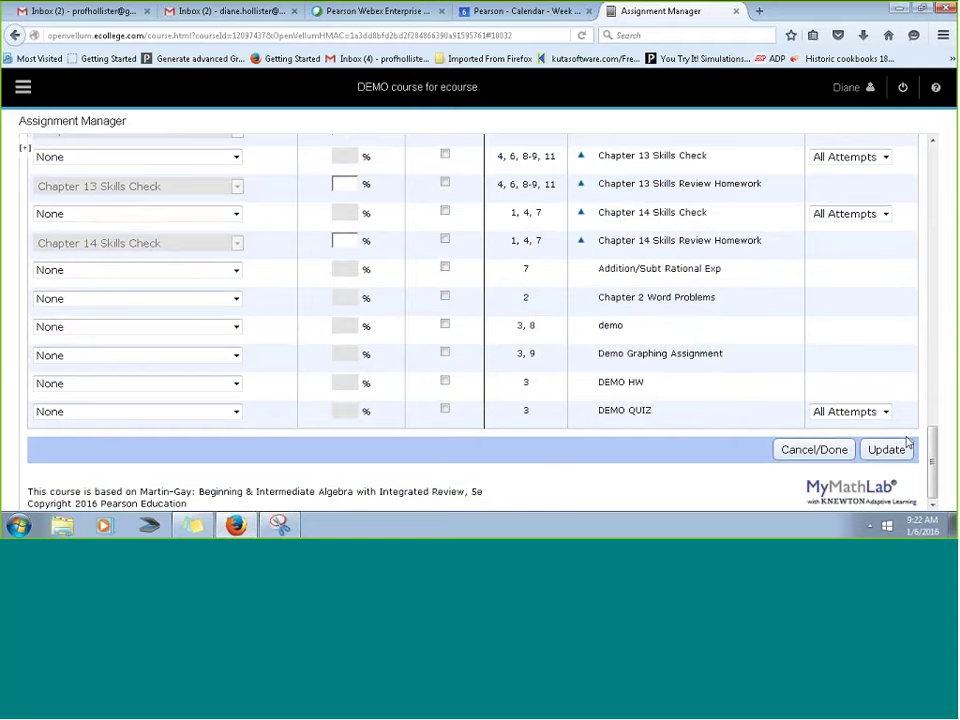
left_click(874, 412)
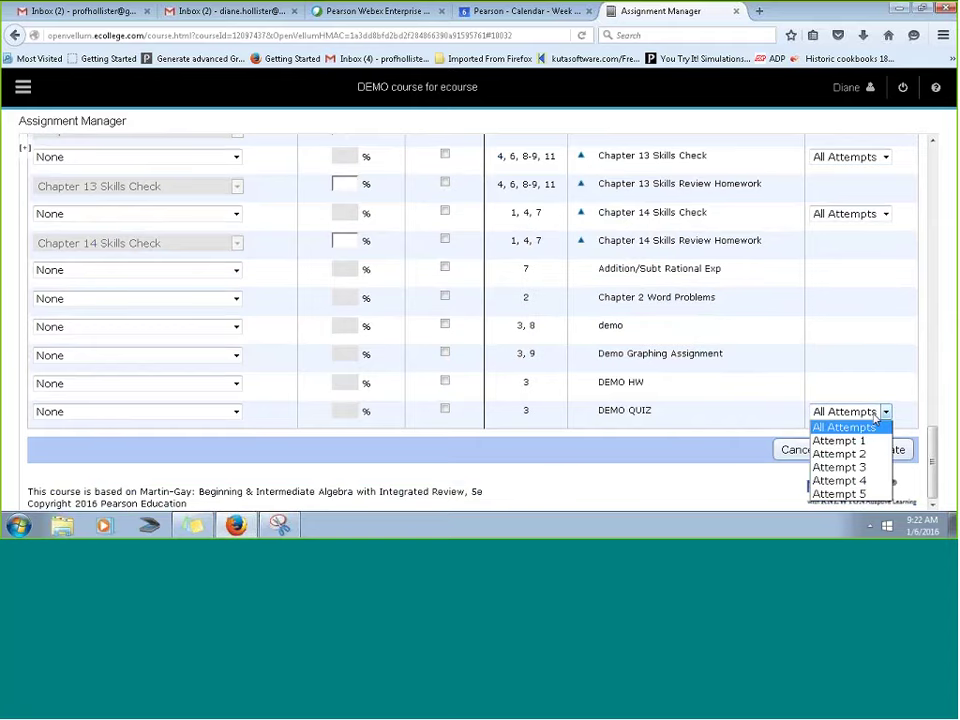
left_click(827, 456)
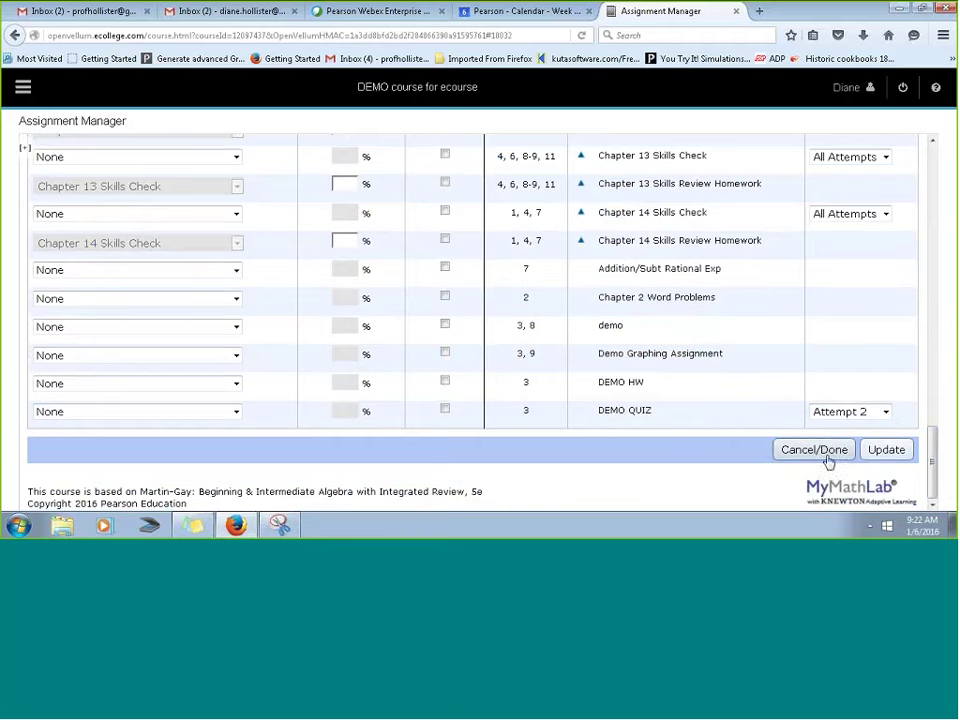
- Make Chapter 3 Skills Review Homework the prerequisite for DEMO QUIZ with a minimum score of 80%, and save the update
left_click(237, 412)
scroll(182, 286, "down", 1)
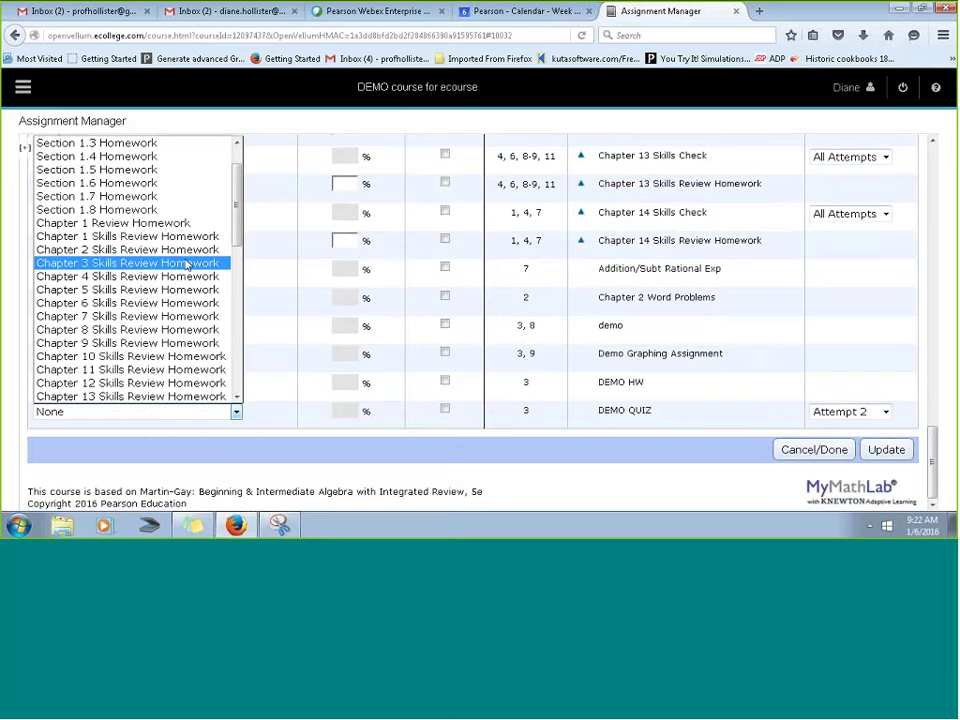
left_click(186, 263)
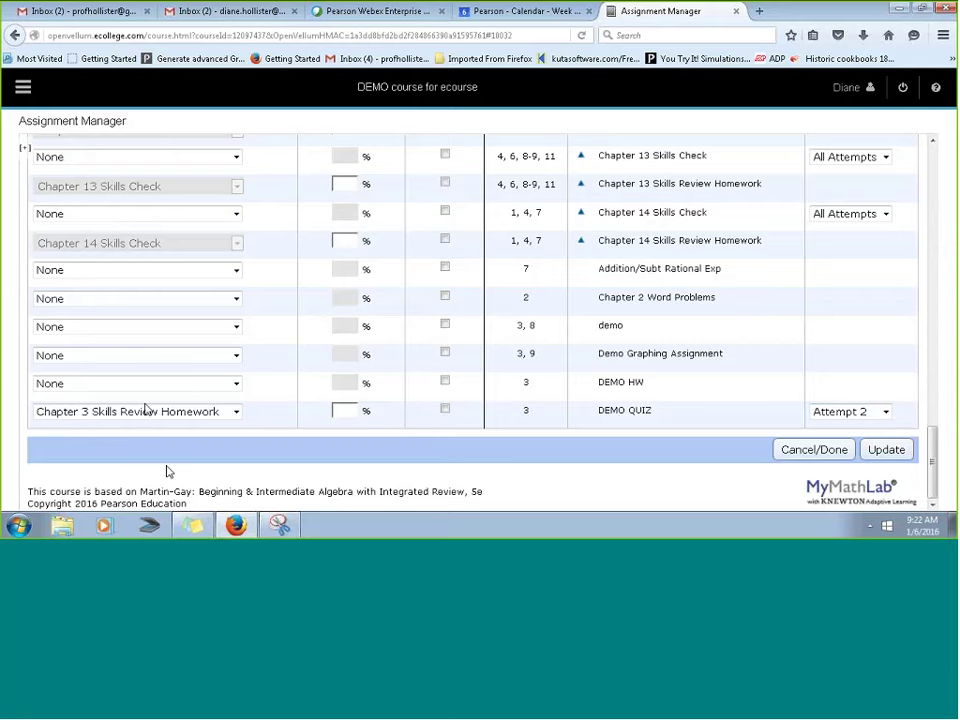
left_click(344, 411)
type("80")
left_click(886, 451)
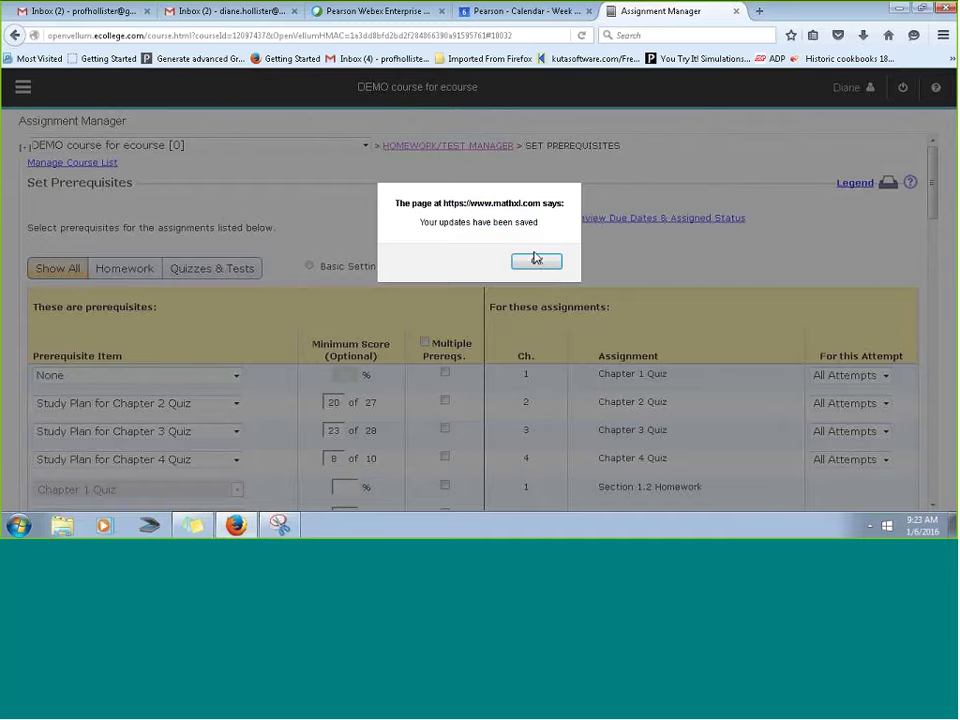
left_click(536, 260)
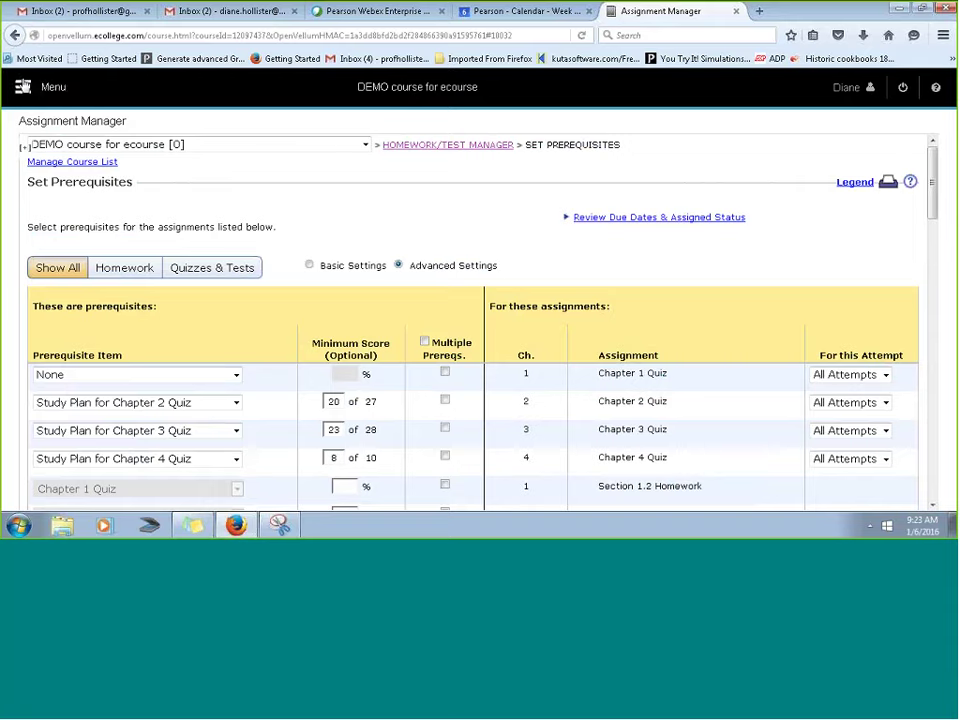
- Return to the Homework/Test Manager and open Section 1.3 Homework for editing
left_click(22, 87)
left_click(60, 258)
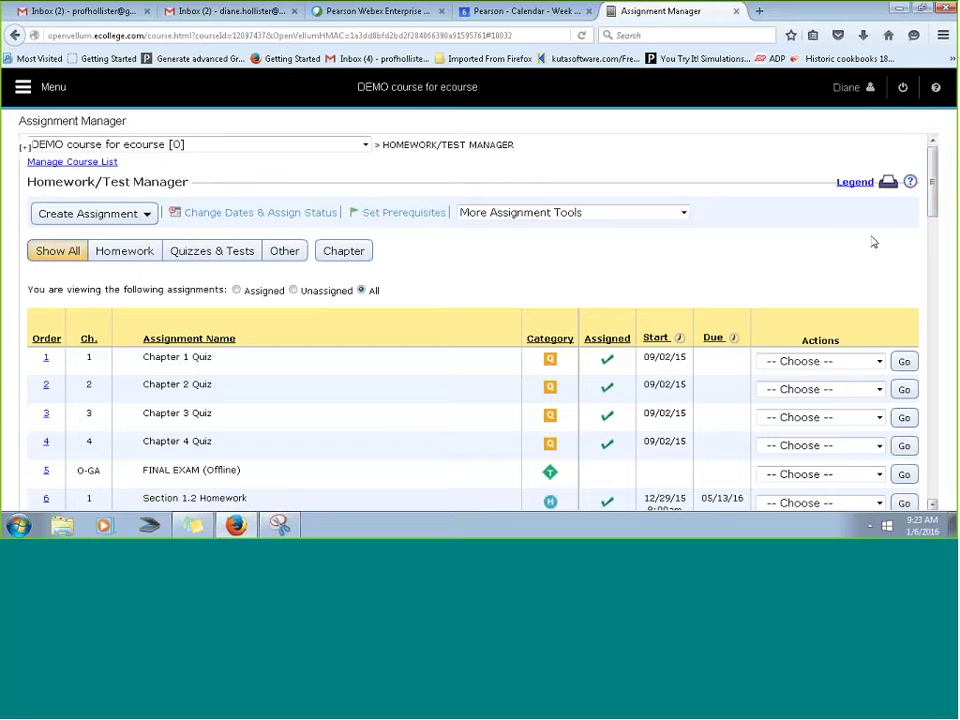
scroll(561, 300, "down", 5)
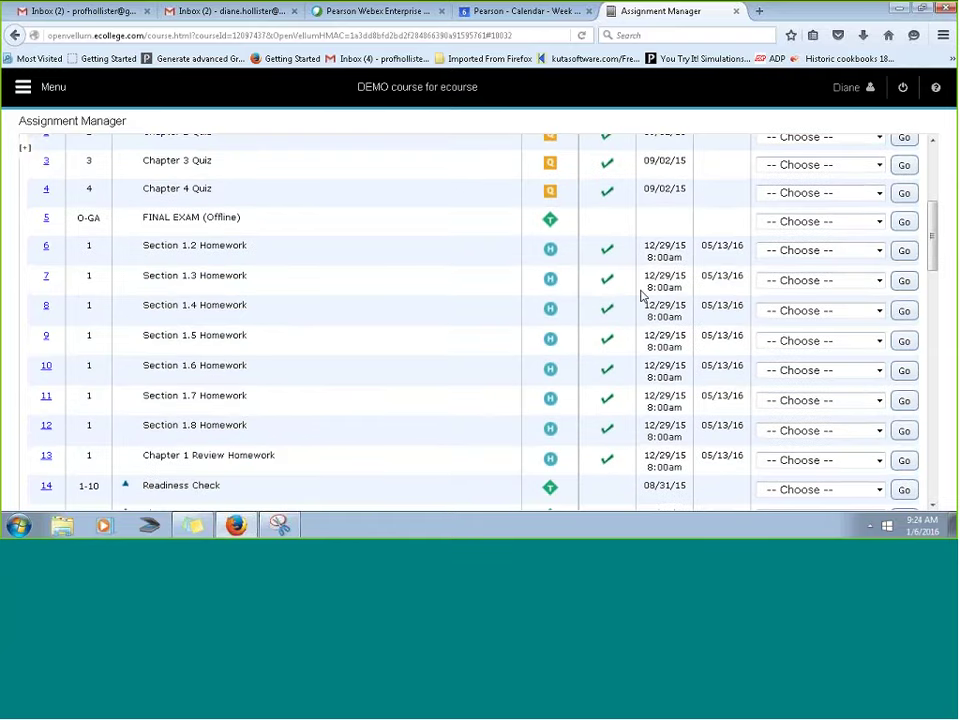
left_click(797, 282)
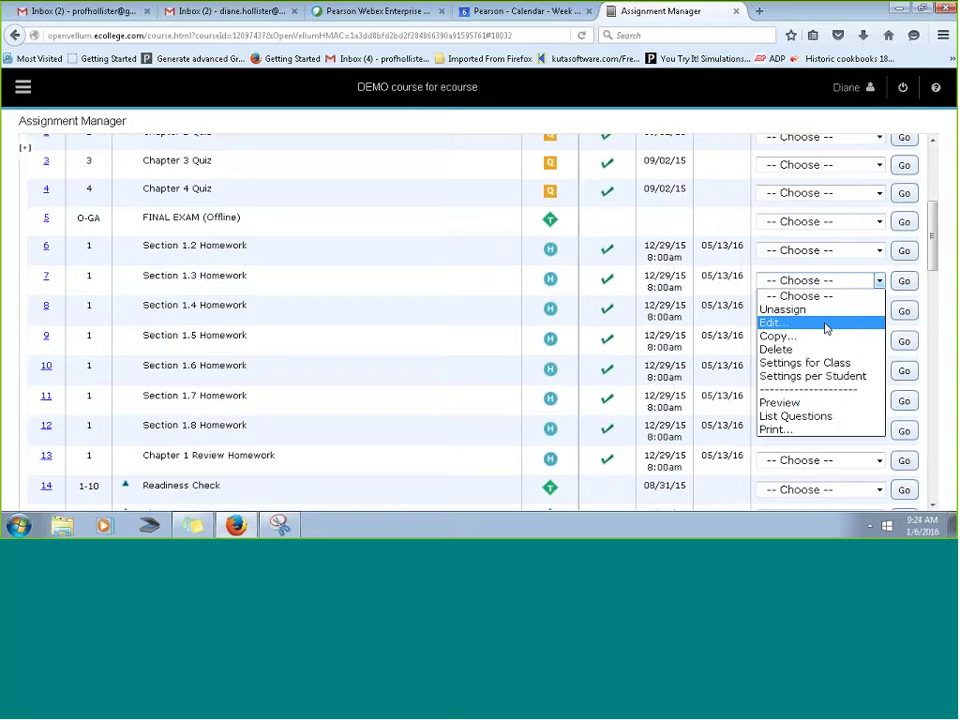
left_click(826, 325)
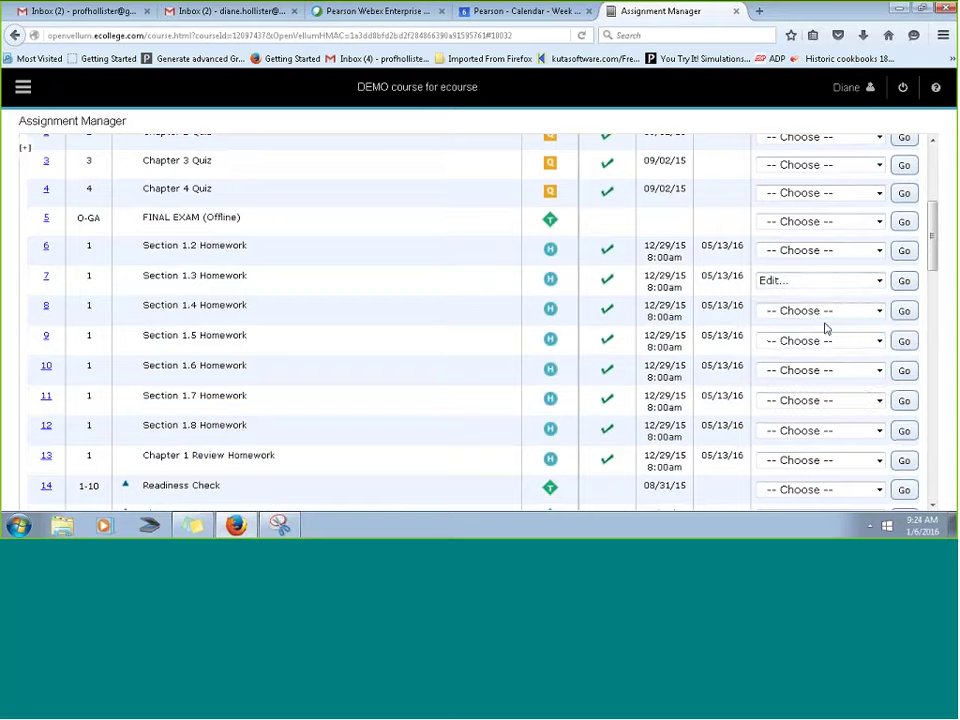
left_click(905, 282)
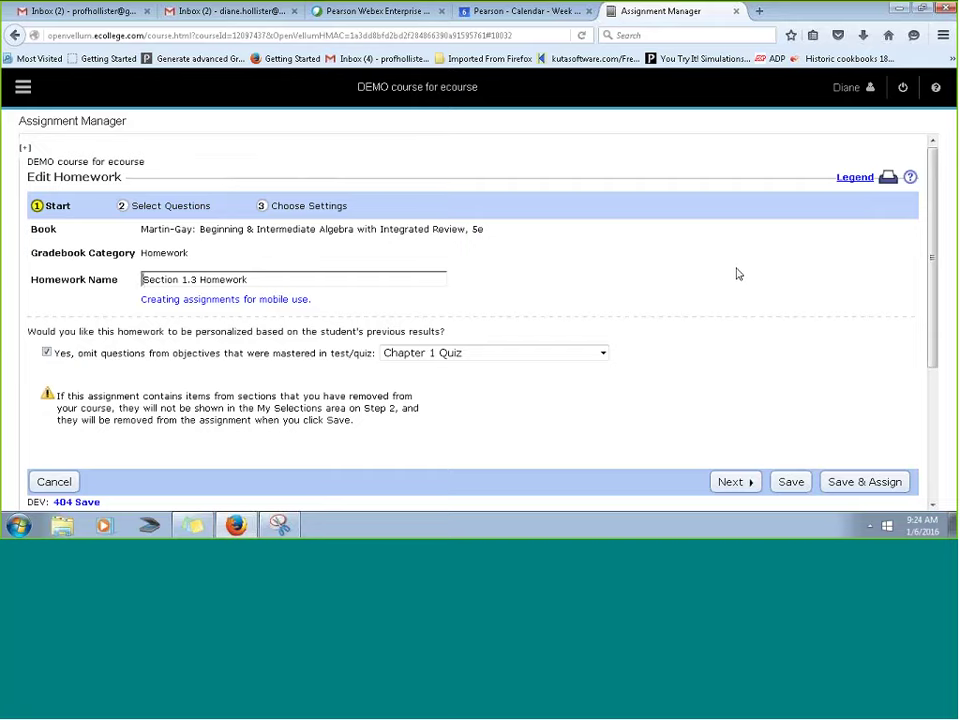
- Turn the personalization option that omits mastered-objective questions off and back on for Section 1.3 Homework
left_click(179, 280)
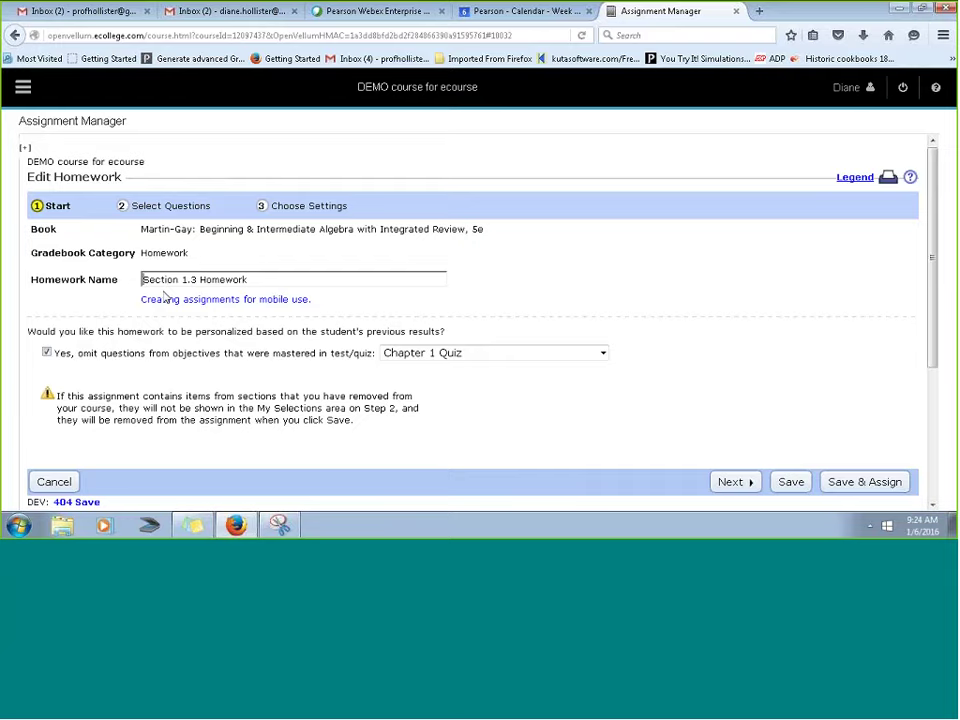
left_click(46, 353)
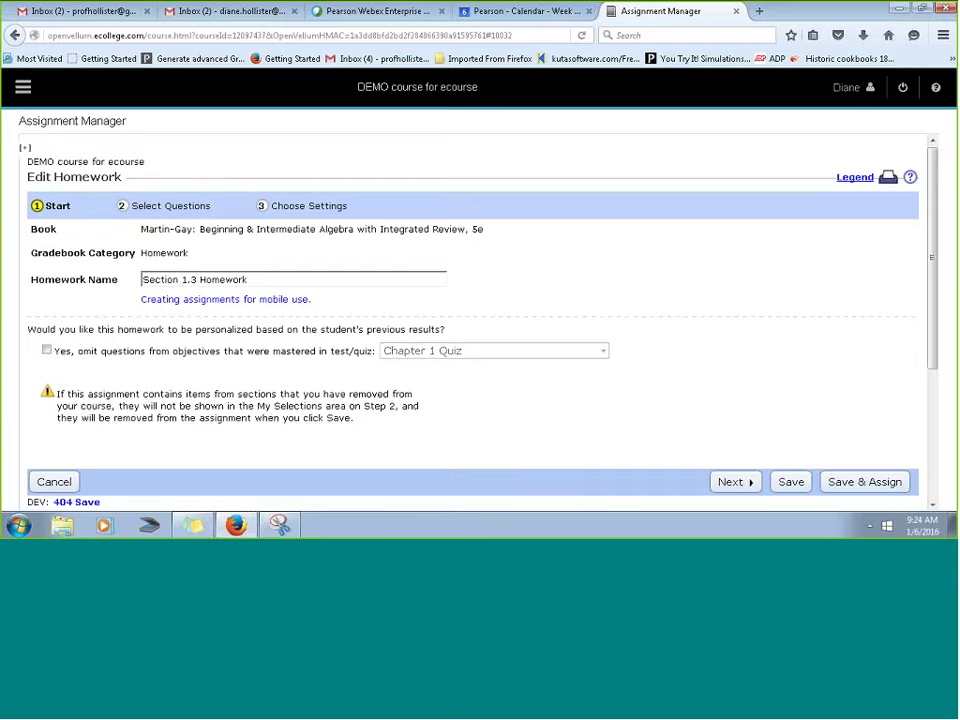
scroll(75, 257, "down", 1)
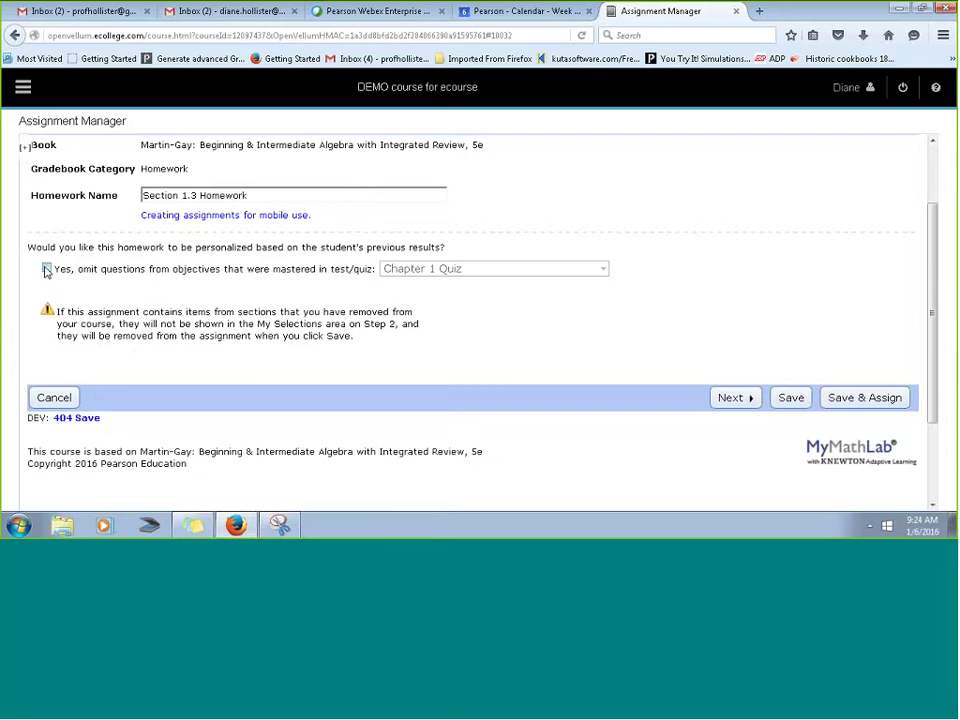
left_click(46, 269)
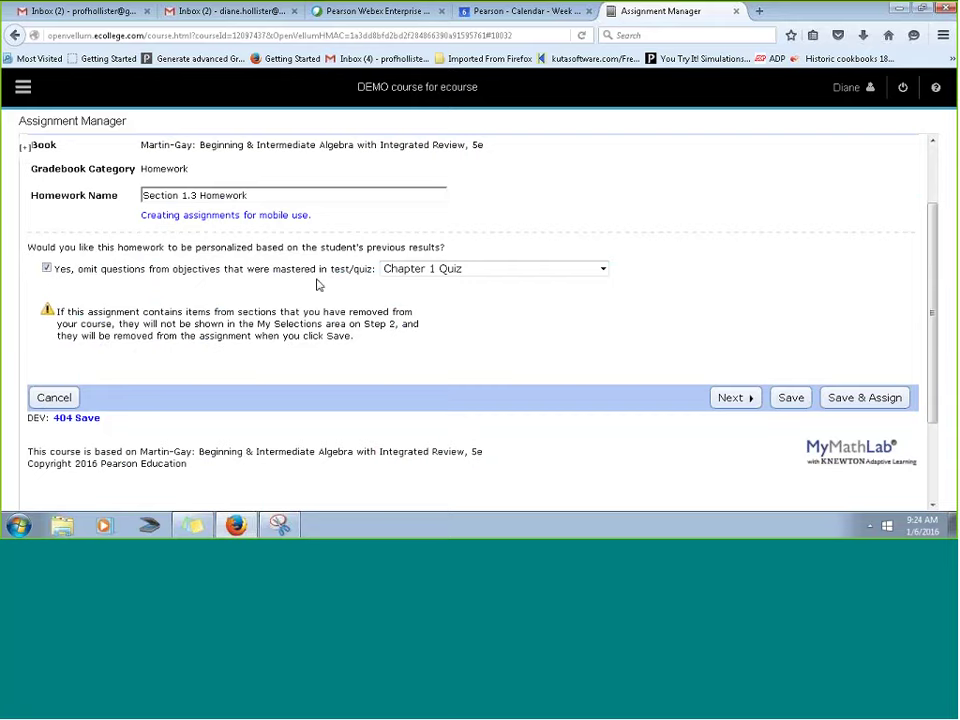
- Review the tests and quizzes available for personalizing Section 1.3 Homework, keeping Chapter 1 Quiz as the mastery source
left_click(517, 272)
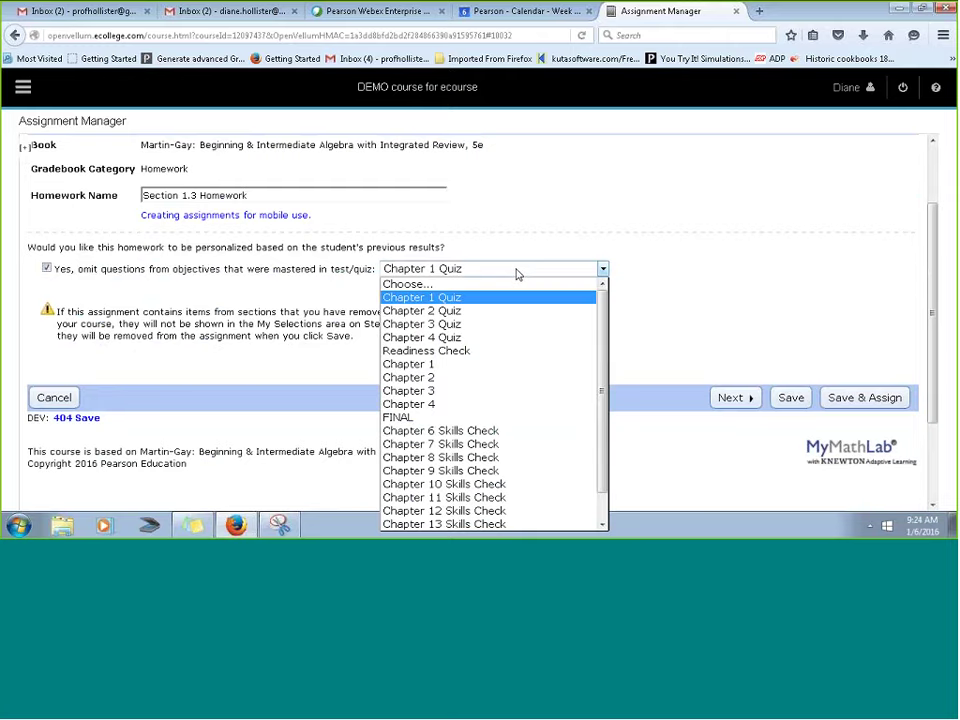
left_click(517, 272)
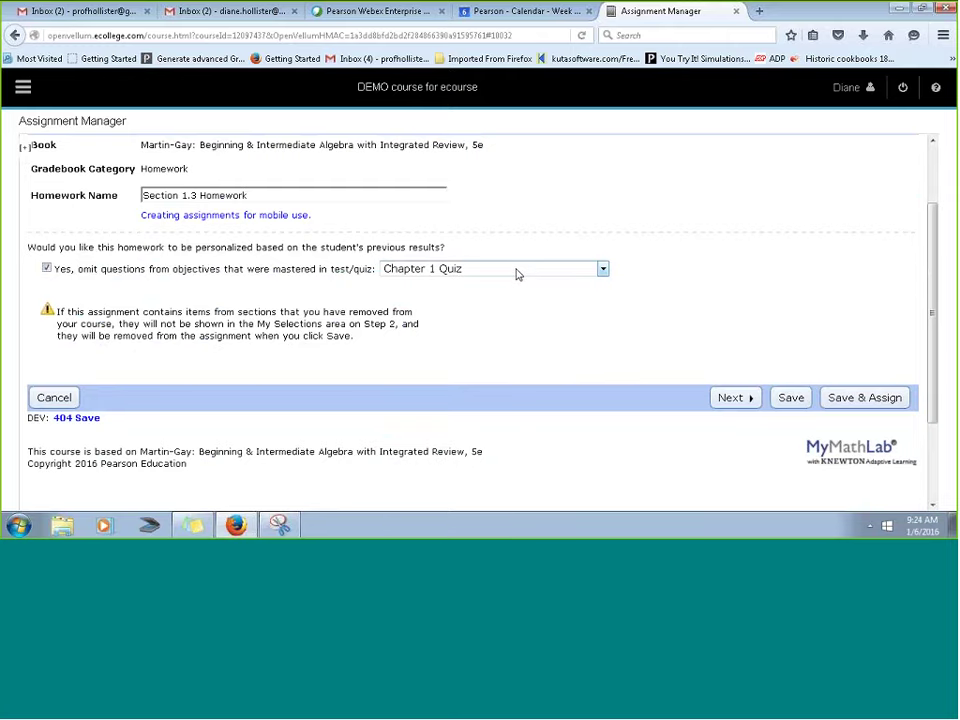
left_click(517, 272)
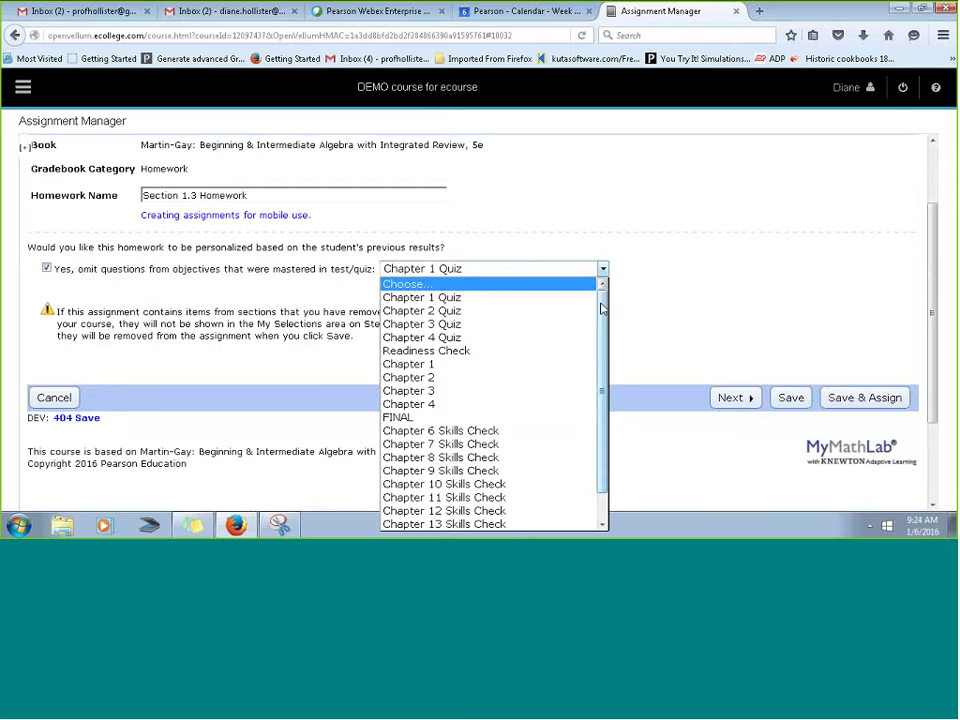
scroll(600, 335, "down", 1)
left_click_drag(602, 385, 606, 306)
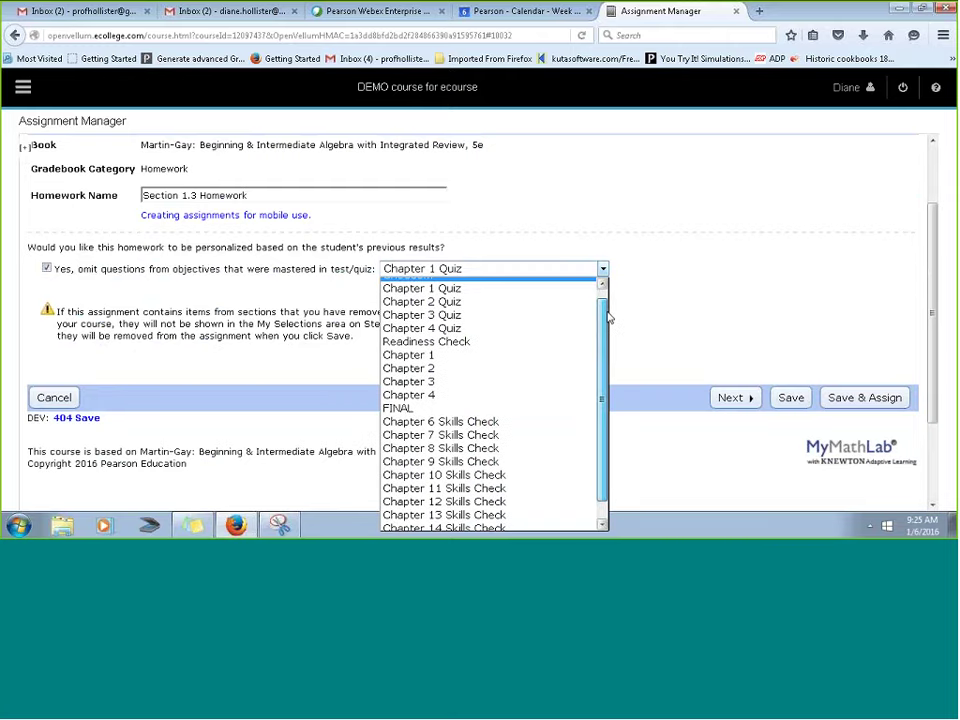
left_click(507, 301)
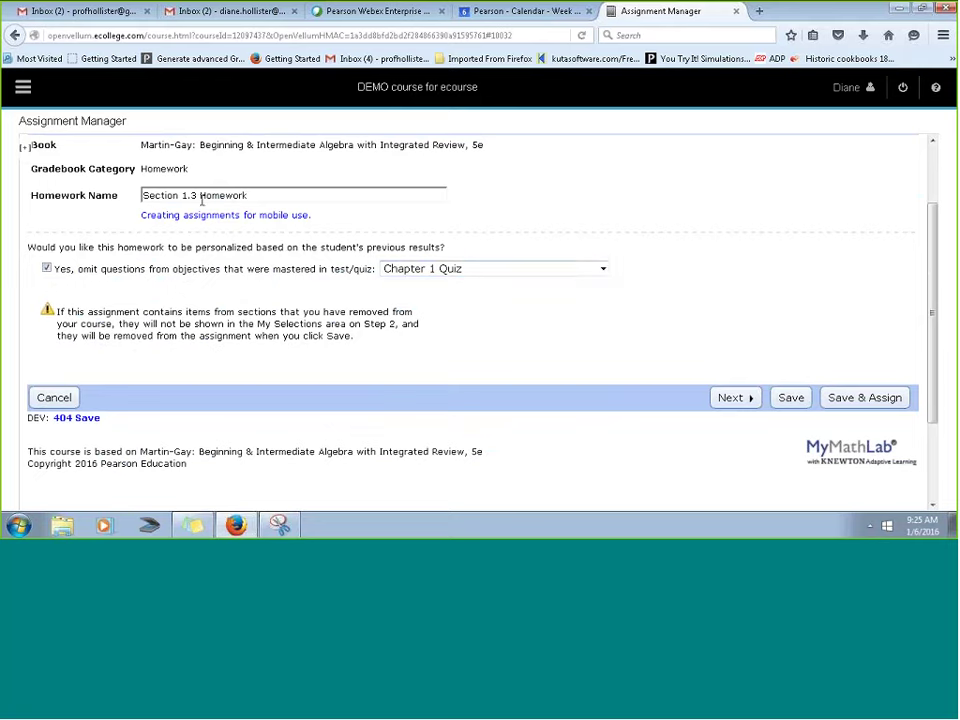
- Proceed to question selection and examine the media and questions chosen for Section 1.3 Homework
left_click(736, 398)
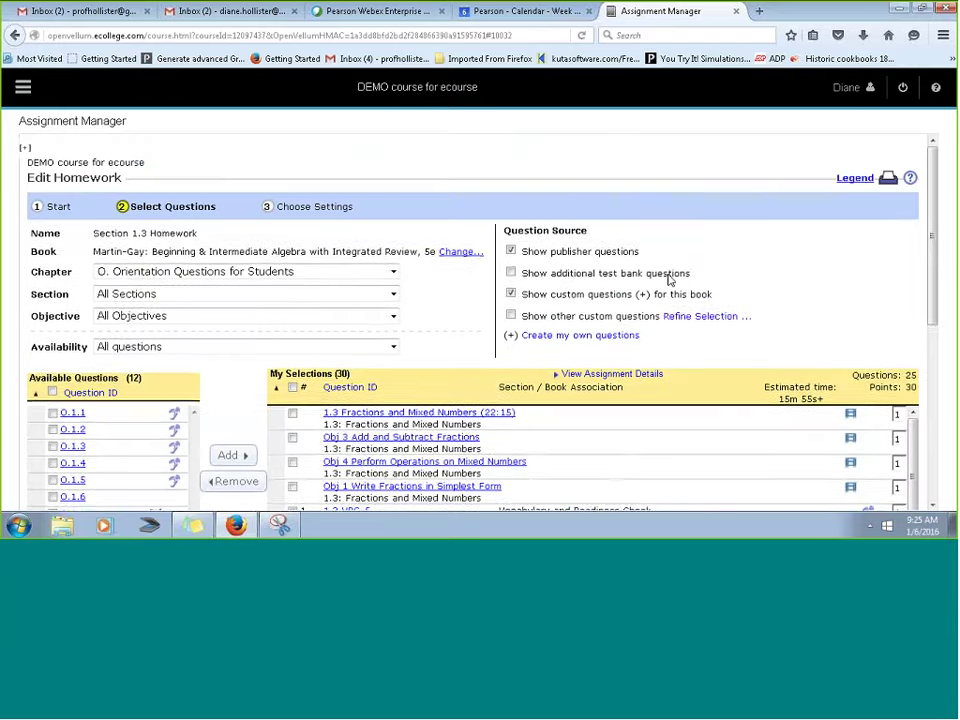
scroll(670, 275, "down", 2)
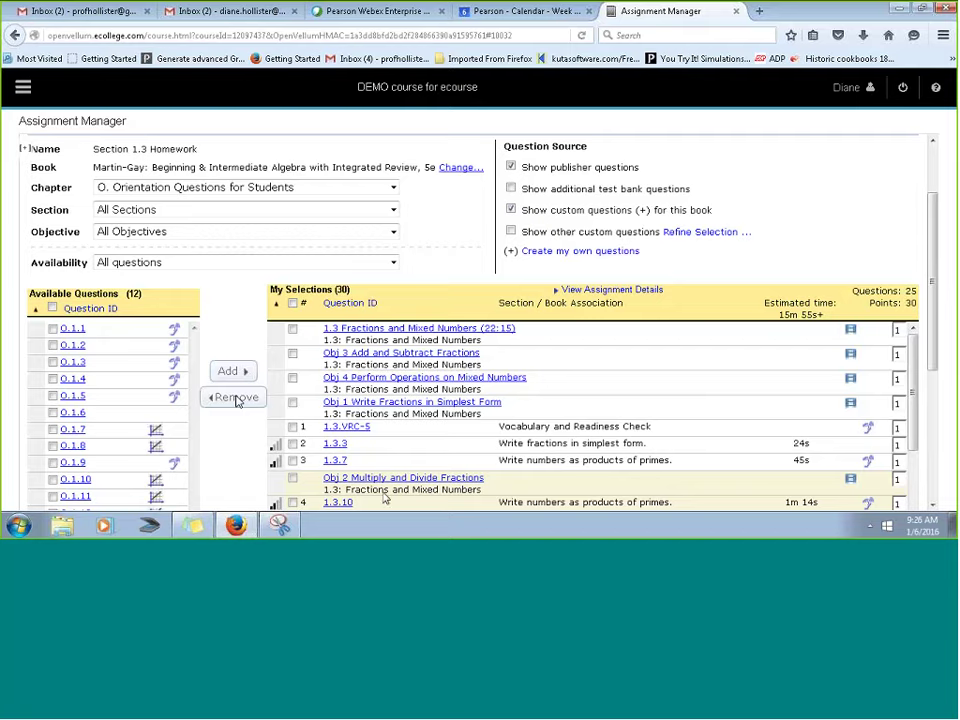
scroll(400, 340, "down", 5)
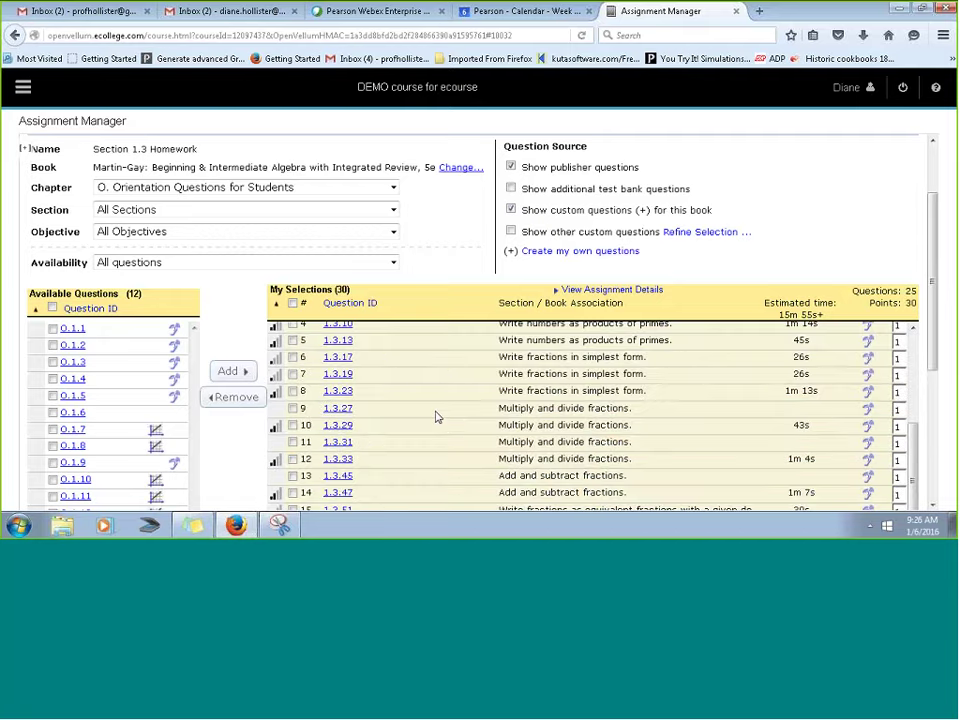
scroll(430, 388, "down", 5)
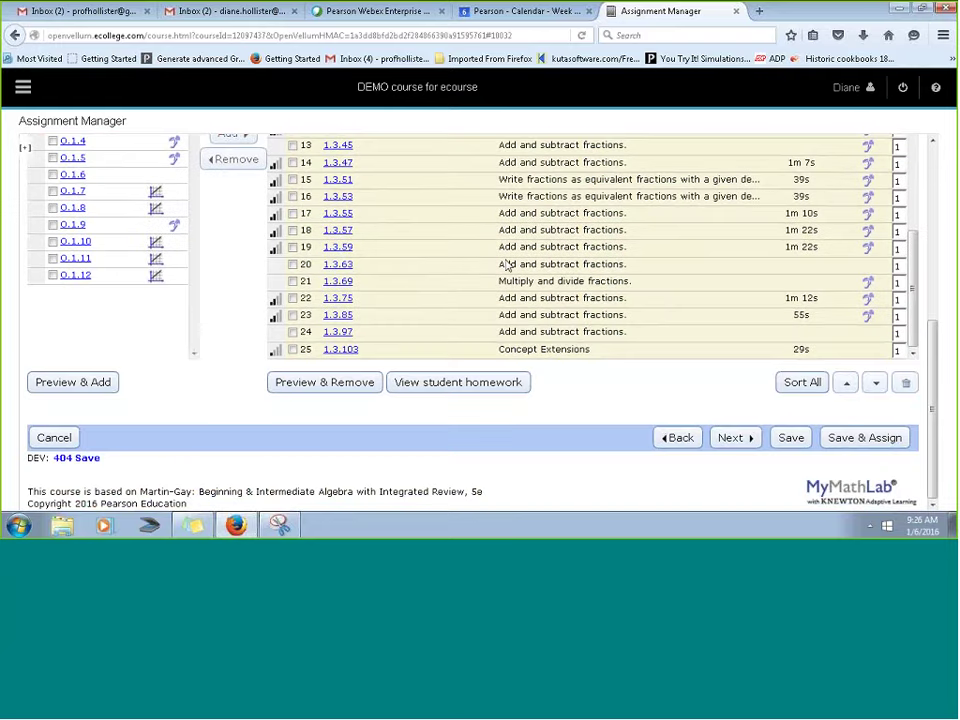
scroll(505, 262, "up", 4)
scroll(500, 264, "up", 8)
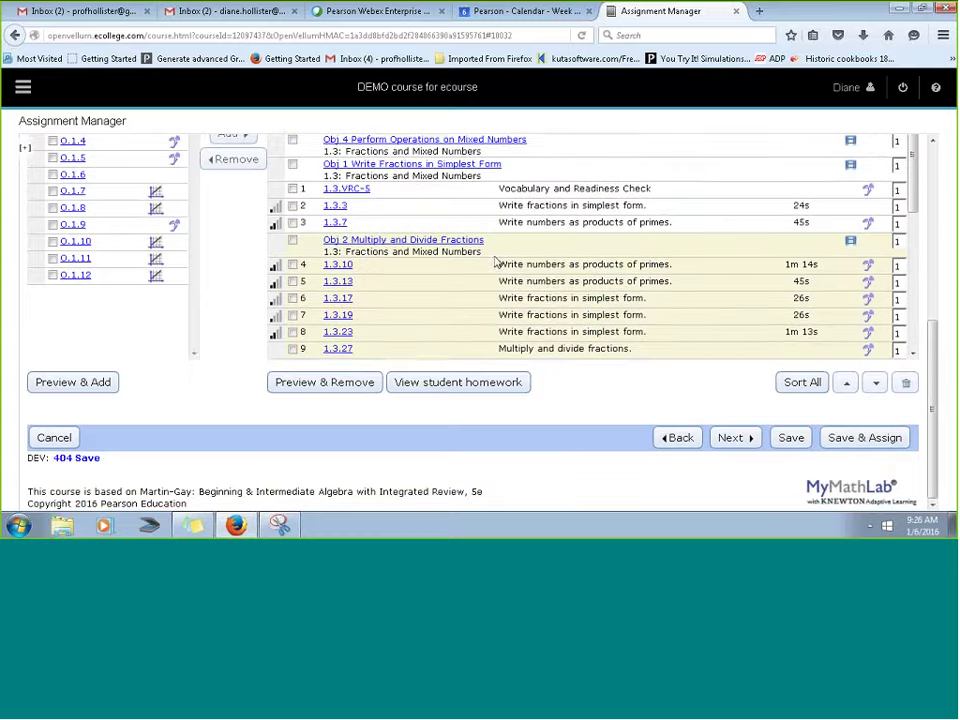
scroll(537, 237, "up", 2)
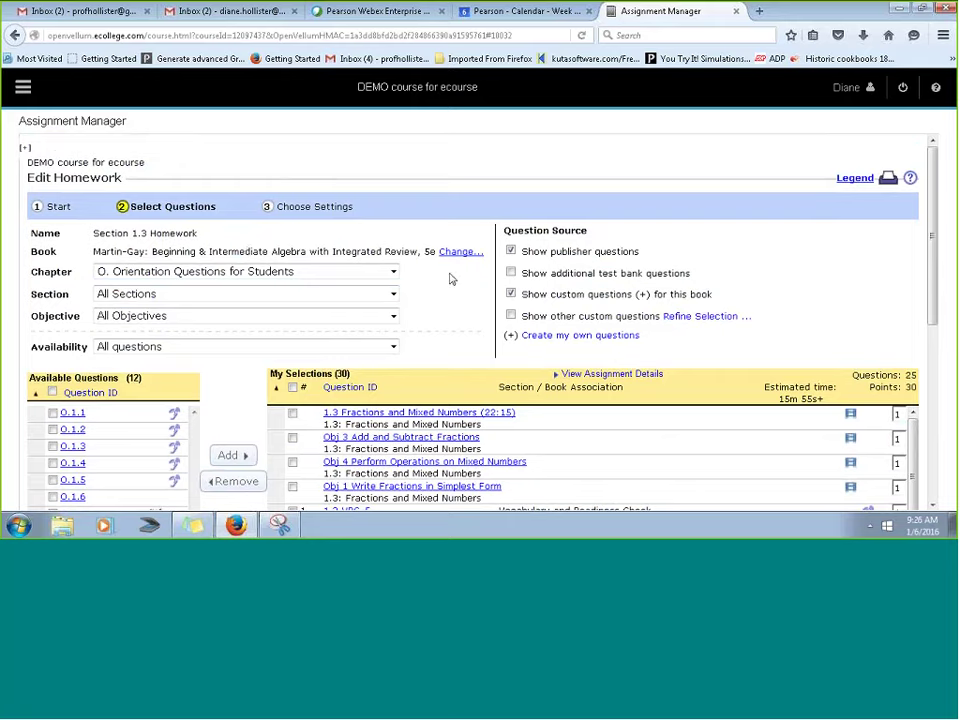
- Proceed to the homework settings and highlight the Chapter 1 Quiz prerequisite under Access Controls
scroll(619, 304, "down", 5)
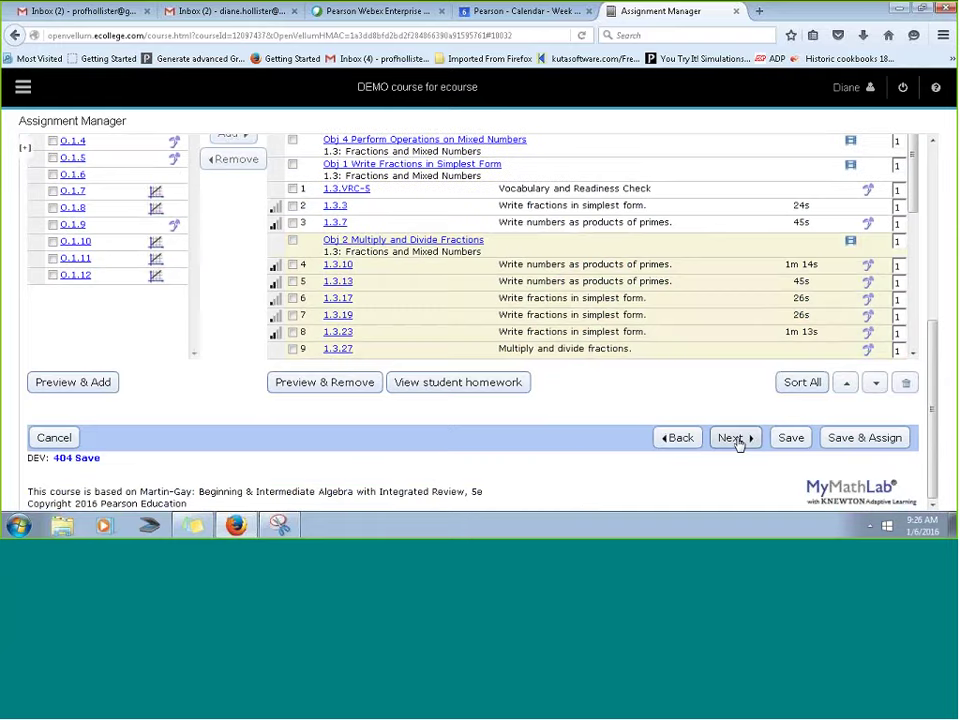
left_click(737, 440)
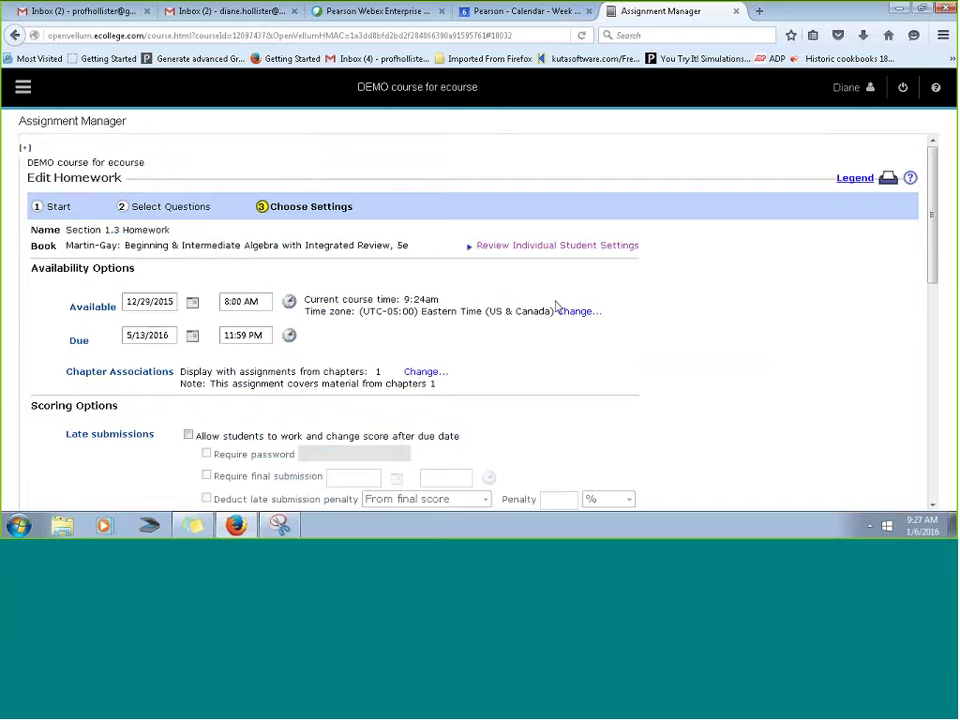
scroll(557, 305, "down", 4)
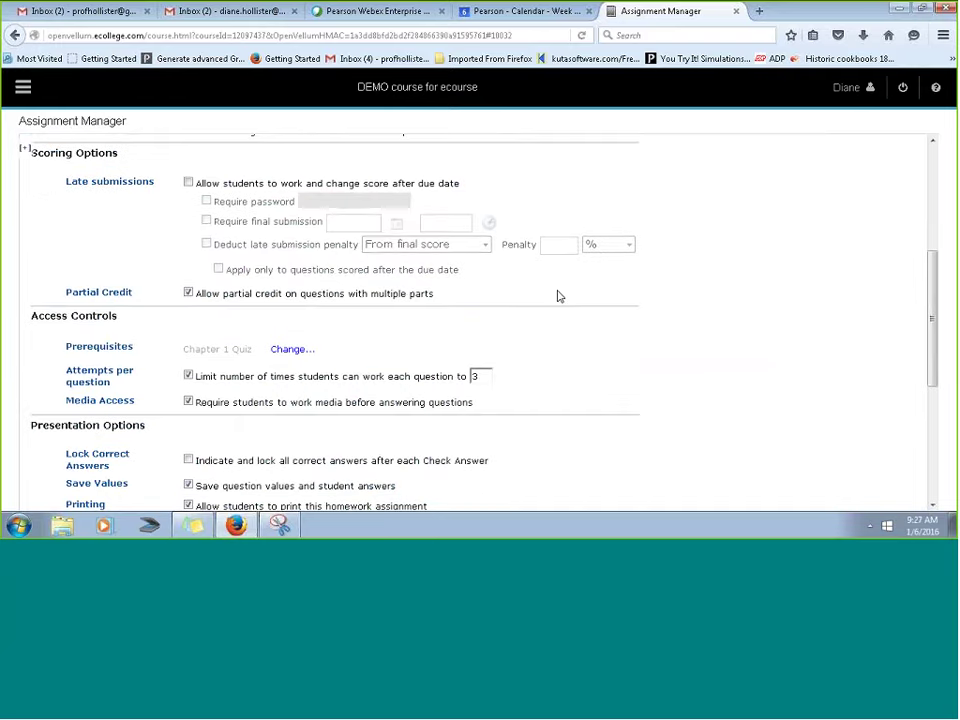
scroll(559, 296, "down", 2)
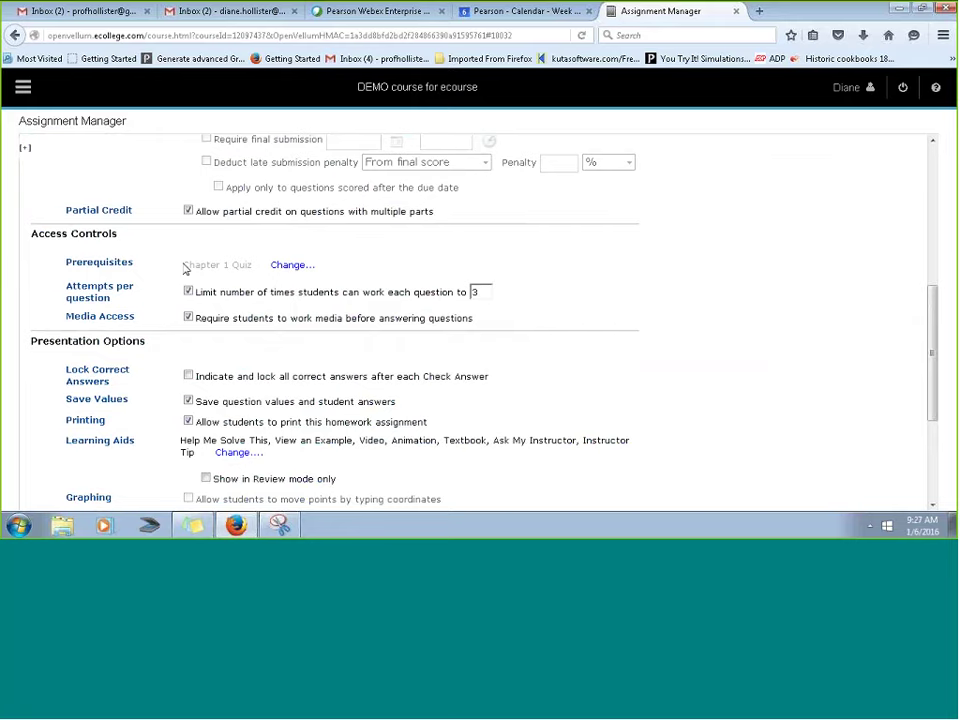
left_click_drag(185, 270, 266, 272)
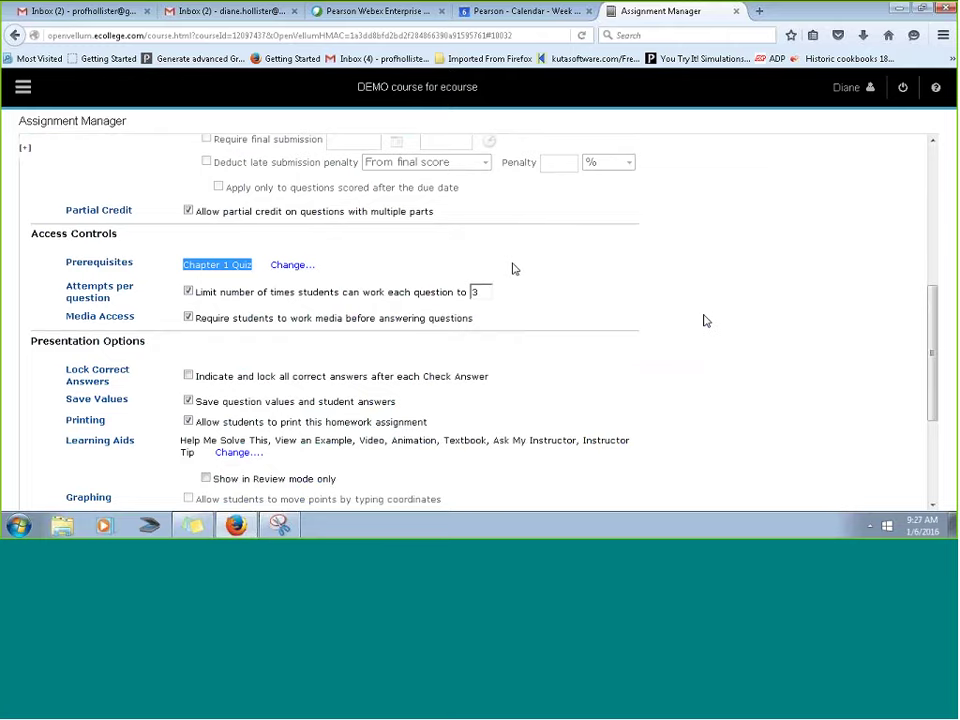
- Save and assign Section 1.3 Homework with its existing settings and acknowledge the confirmation message
scroll(704, 320, "down", 4)
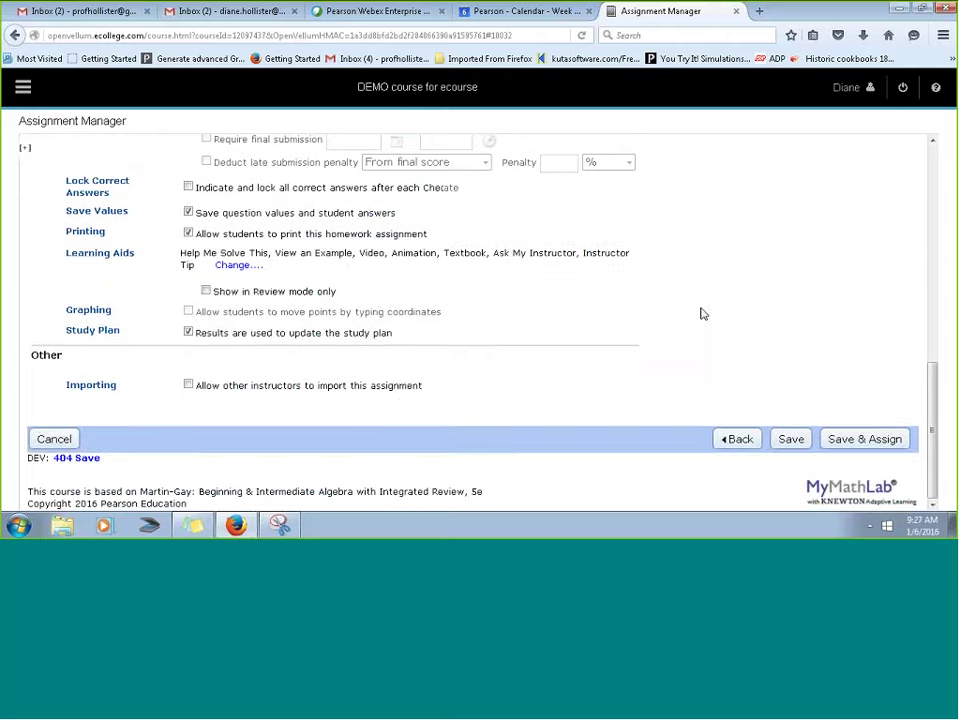
left_click(872, 439)
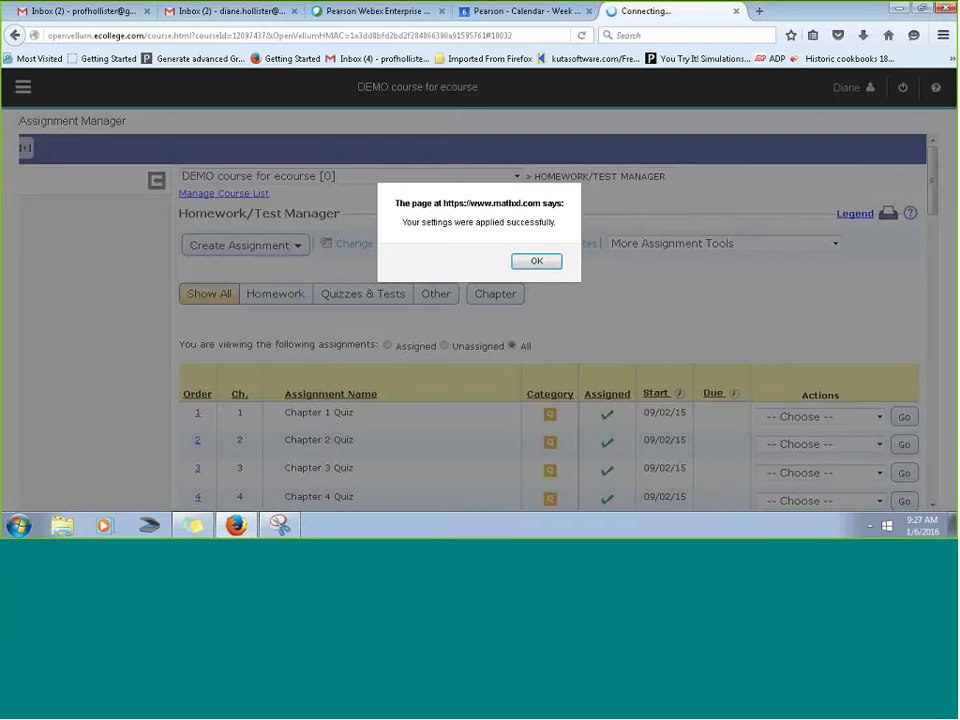
left_click(540, 260)
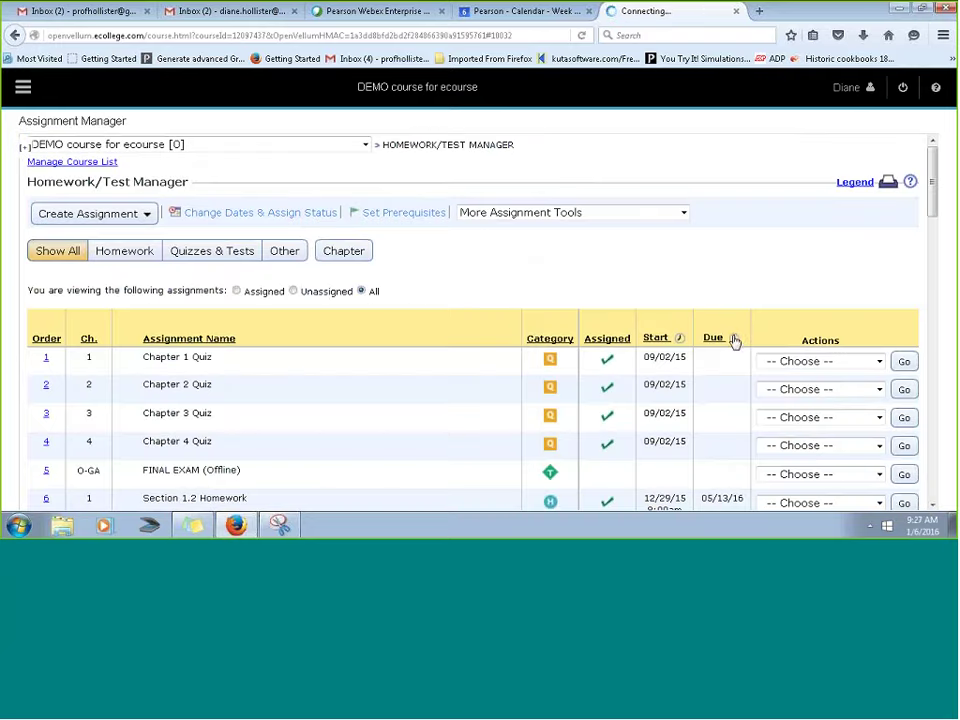
- Leave the Homework/Test Manager, open the course's student Assignments page and look through its assignments
scroll(617, 323, "down", 3)
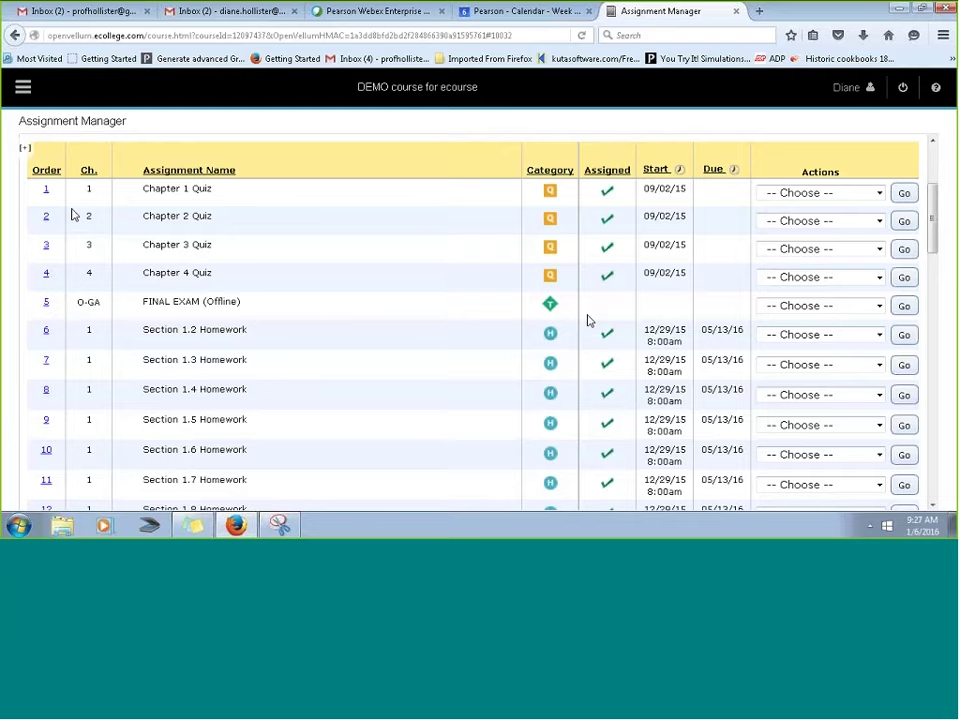
left_click(14, 82)
left_click(43, 155)
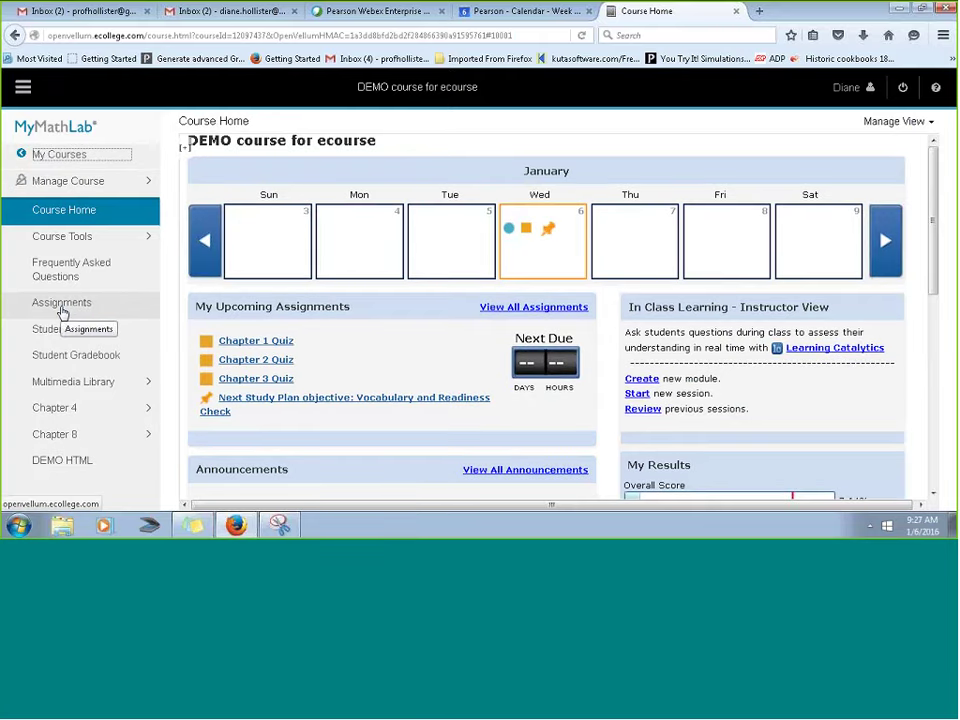
left_click(61, 306)
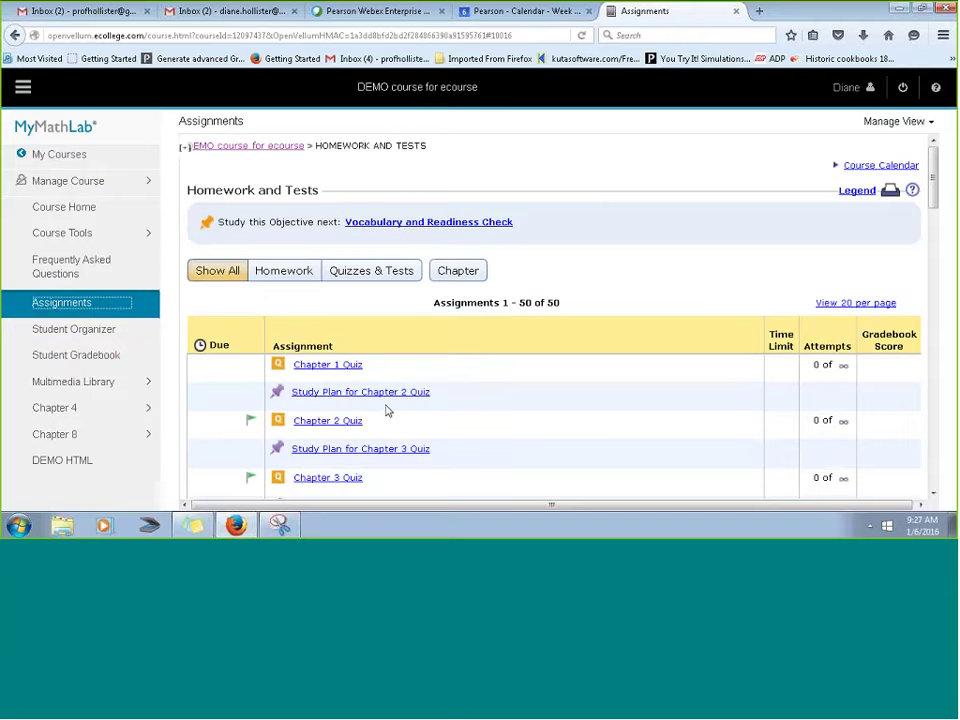
scroll(381, 350, "down", 2)
scroll(381, 350, "down", 1)
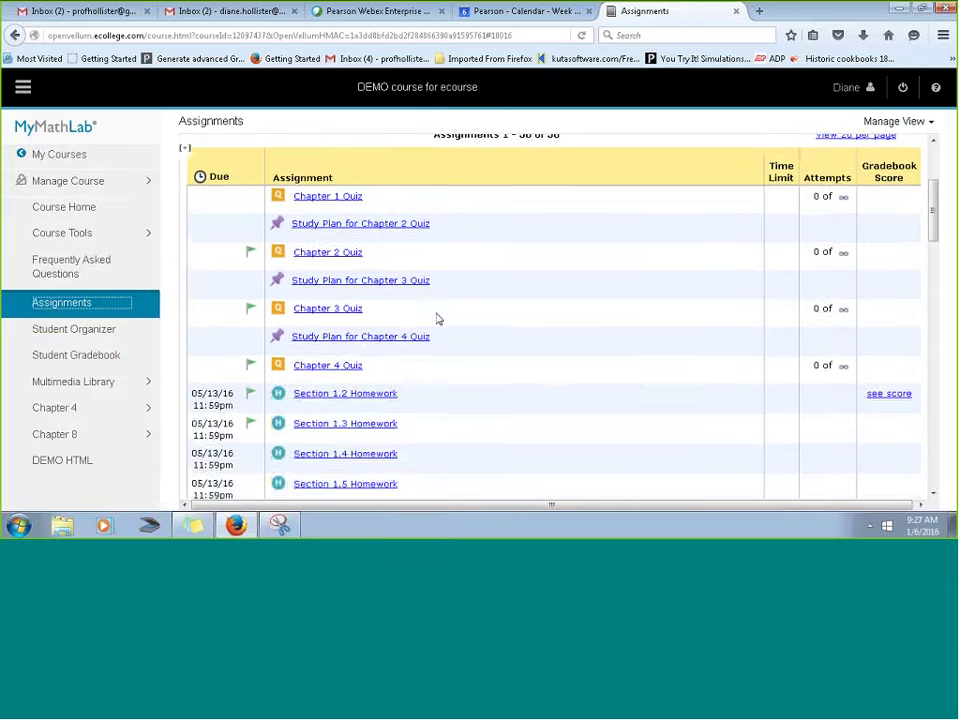
- Show only homework assignments and view the prerequisite note for Section 1.2 Homework
scroll(437, 317, "up", 4)
left_click(277, 272)
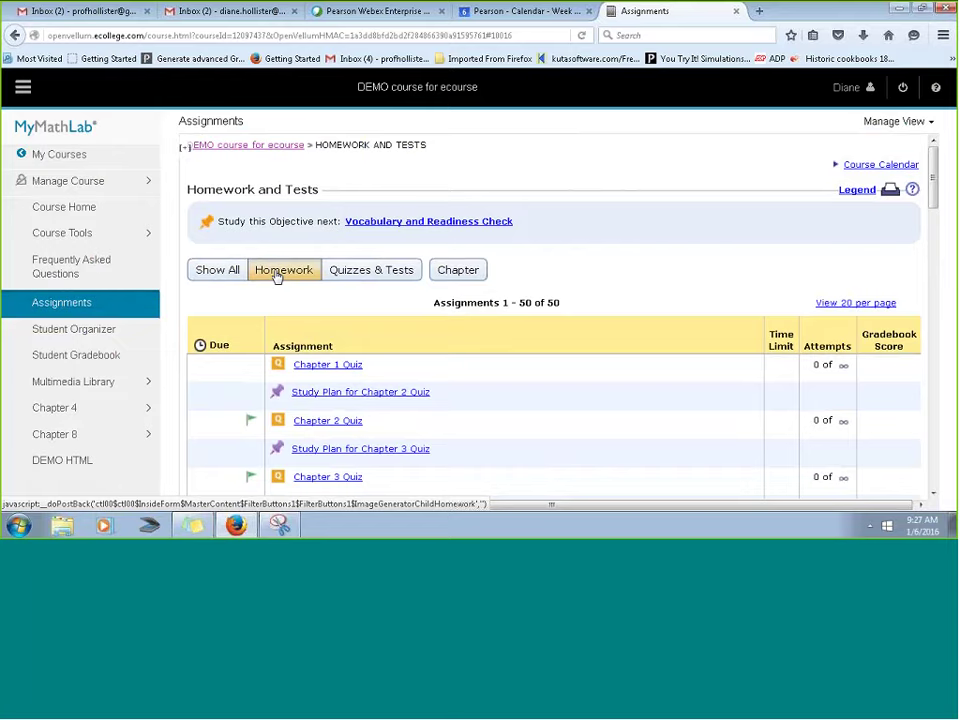
mouse_move(250, 354)
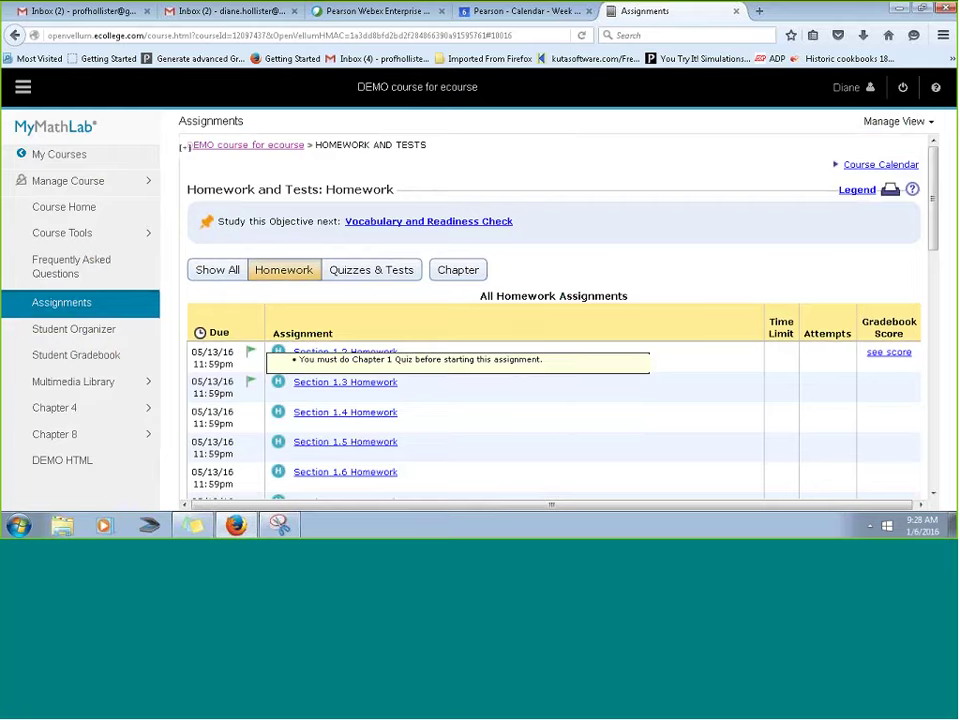
- Open the Study Plan Manager from the course tools to view the study plan settings
left_click(80, 238)
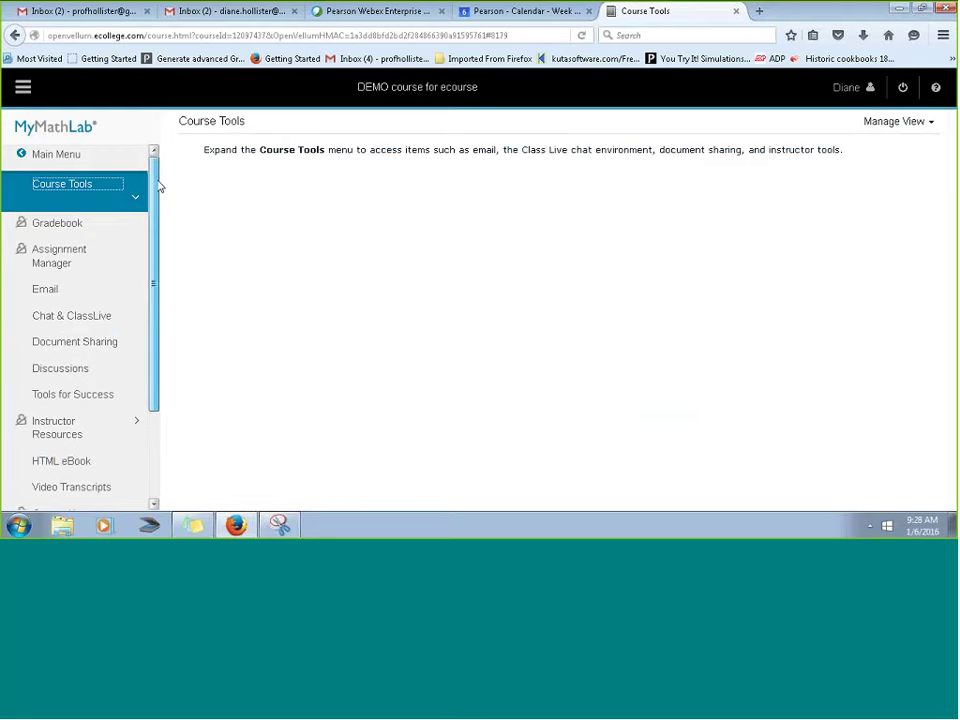
scroll(156, 214, "down", 3)
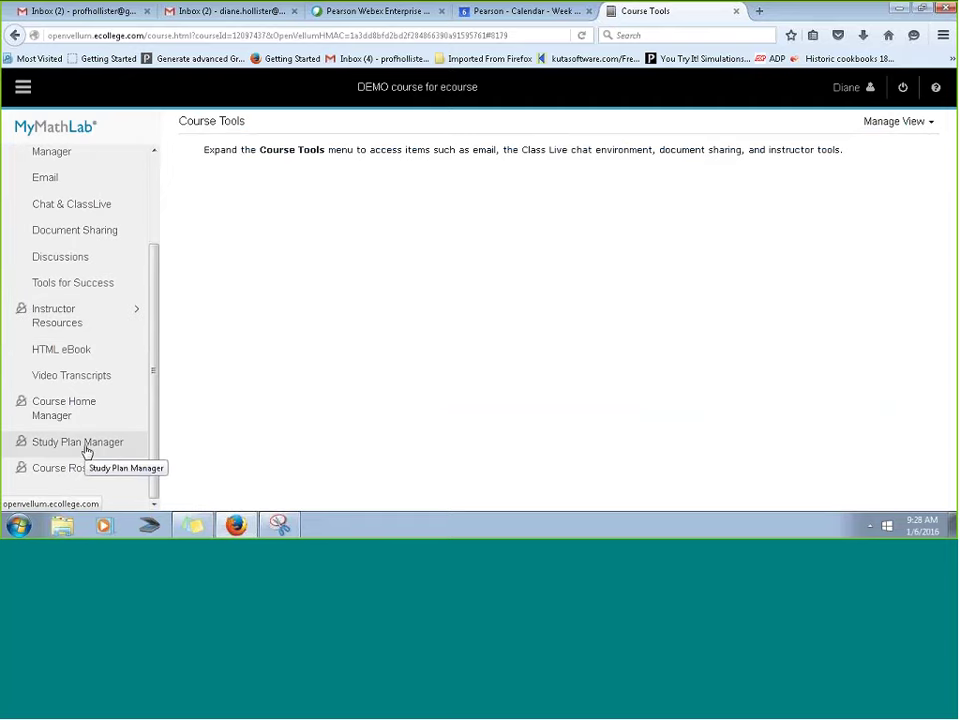
left_click(86, 447)
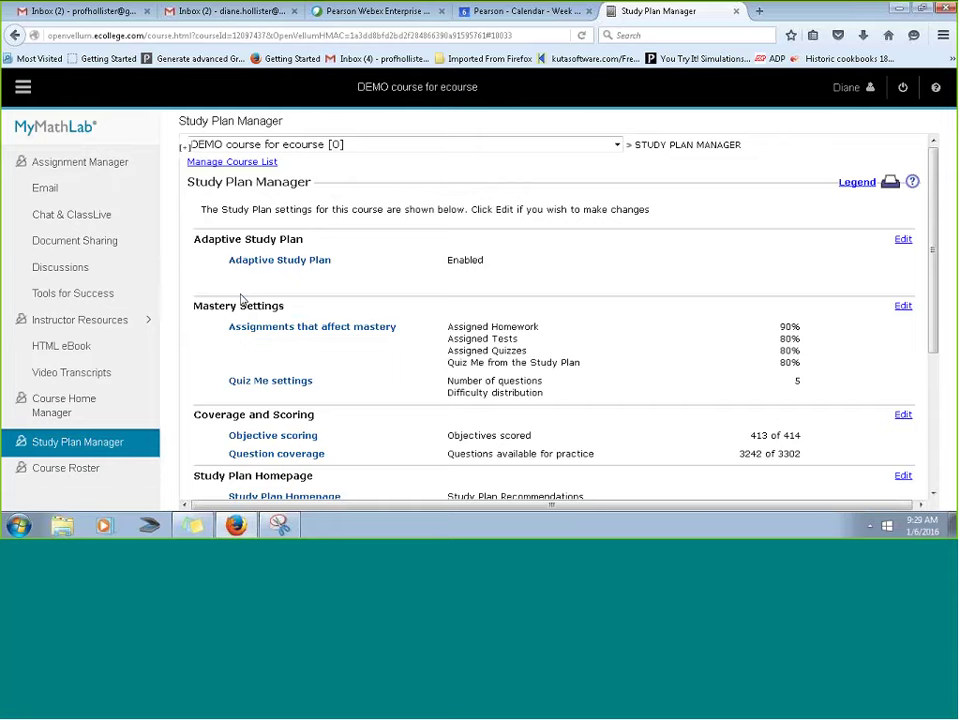
- Return to the Assignment Manager and show the course's full list of assignments
scroll(130, 285, "down", 1)
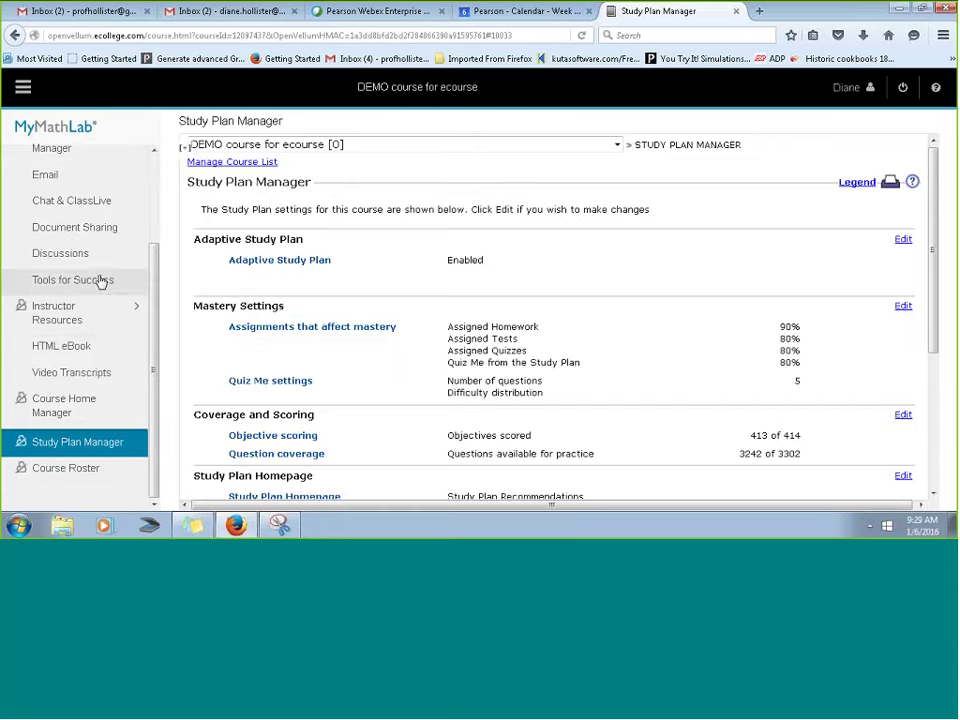
scroll(88, 300, "up", 3)
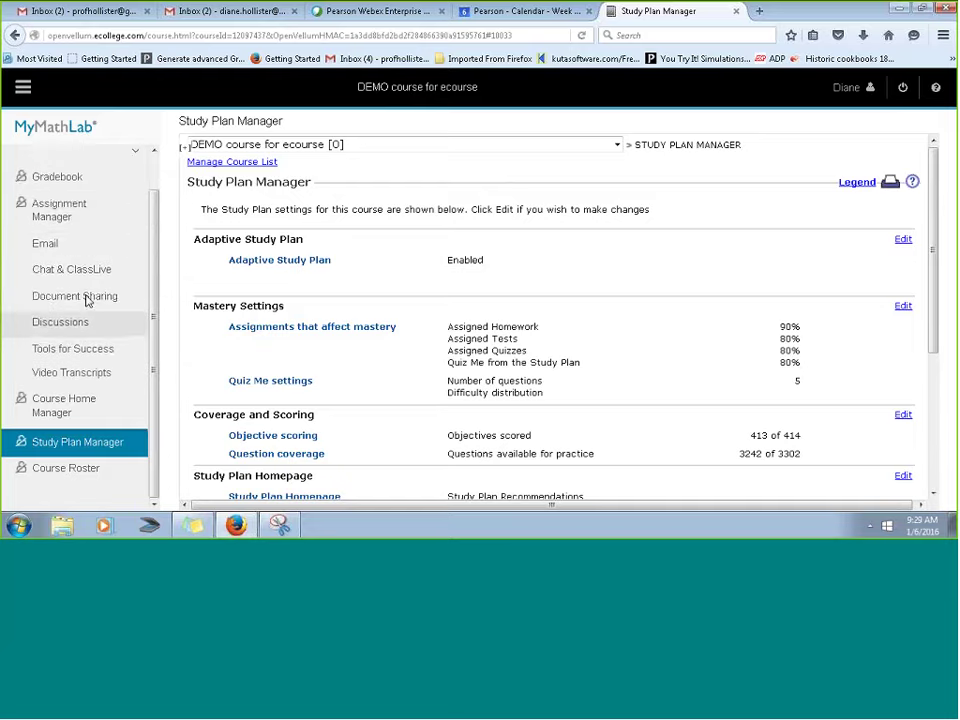
left_click(88, 255)
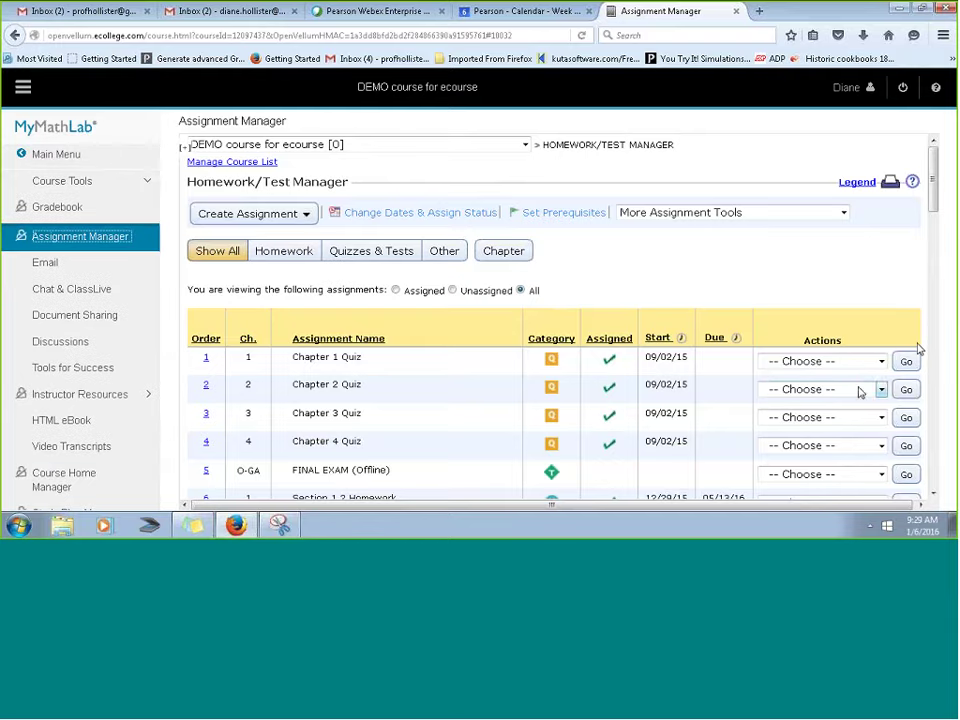
- Open Section 1.4 Homework for editing and proceed to its media and question selection
scroll(859, 392, "down", 4)
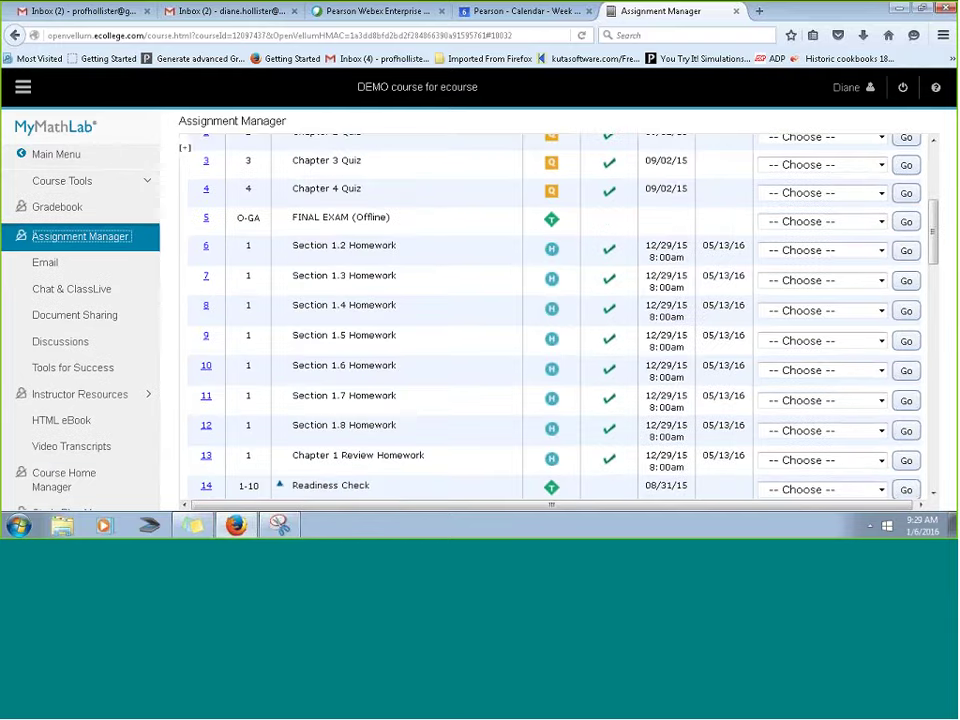
left_click(822, 310)
left_click(790, 354)
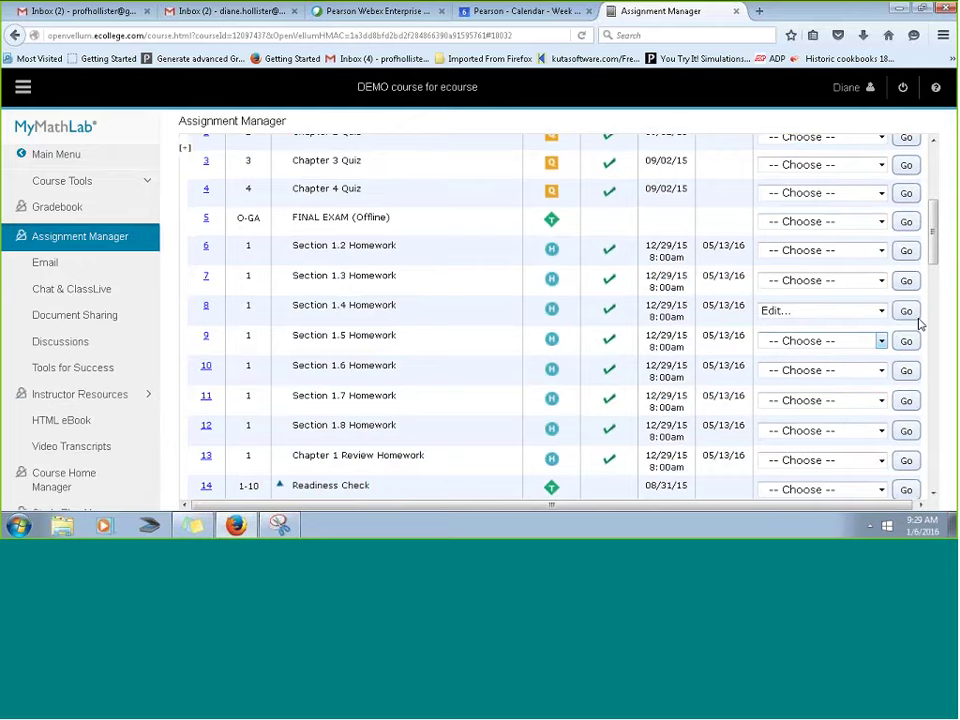
left_click(906, 311)
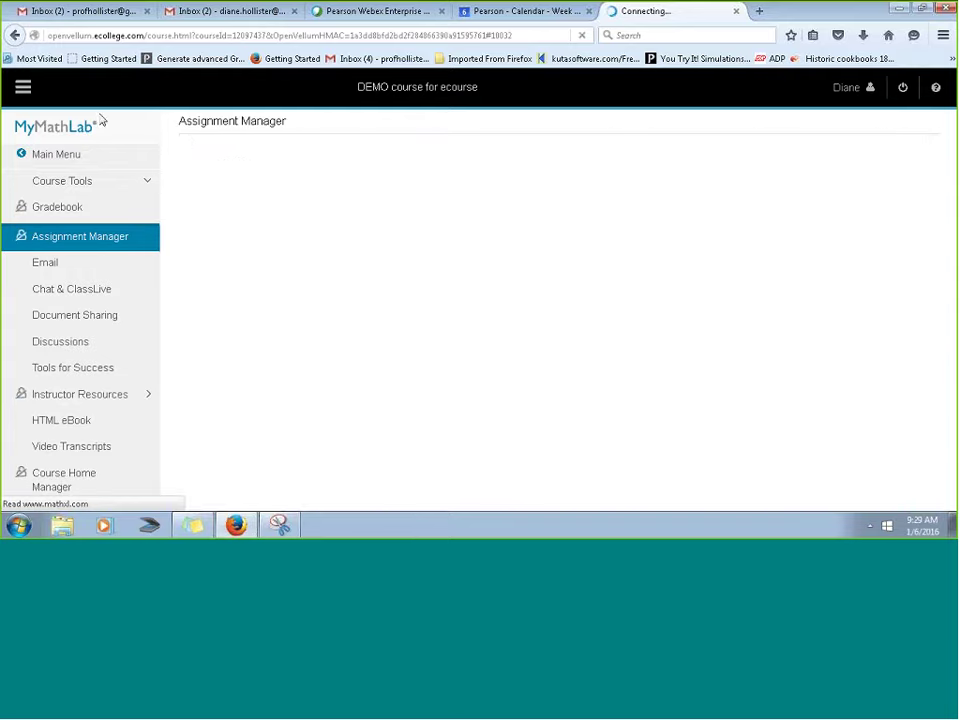
left_click(22, 87)
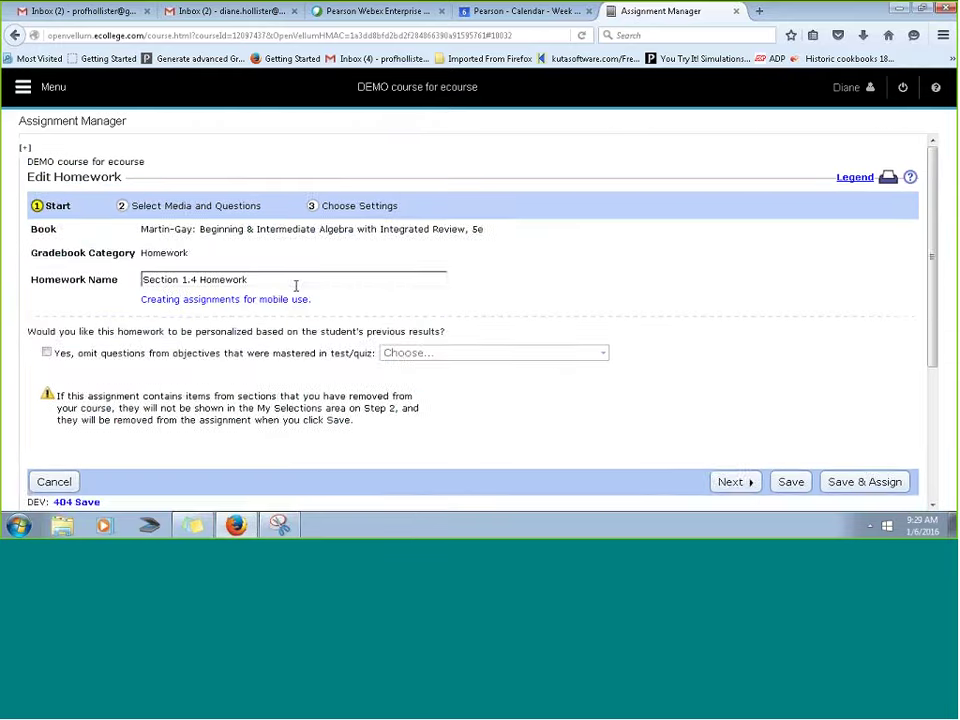
left_click(740, 483)
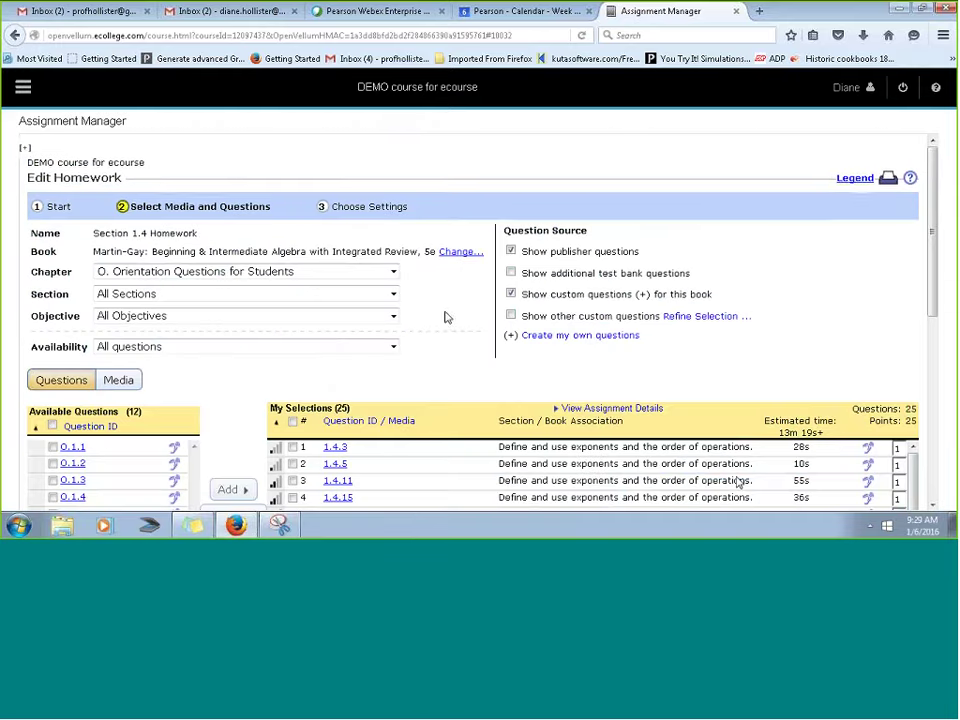
- Remove questions 1.4.3, 1.4.5, 1.4.45, 1.4.51 and 1.4.53 from the Section 1.4 Homework selections
scroll(440, 316, "down", 5)
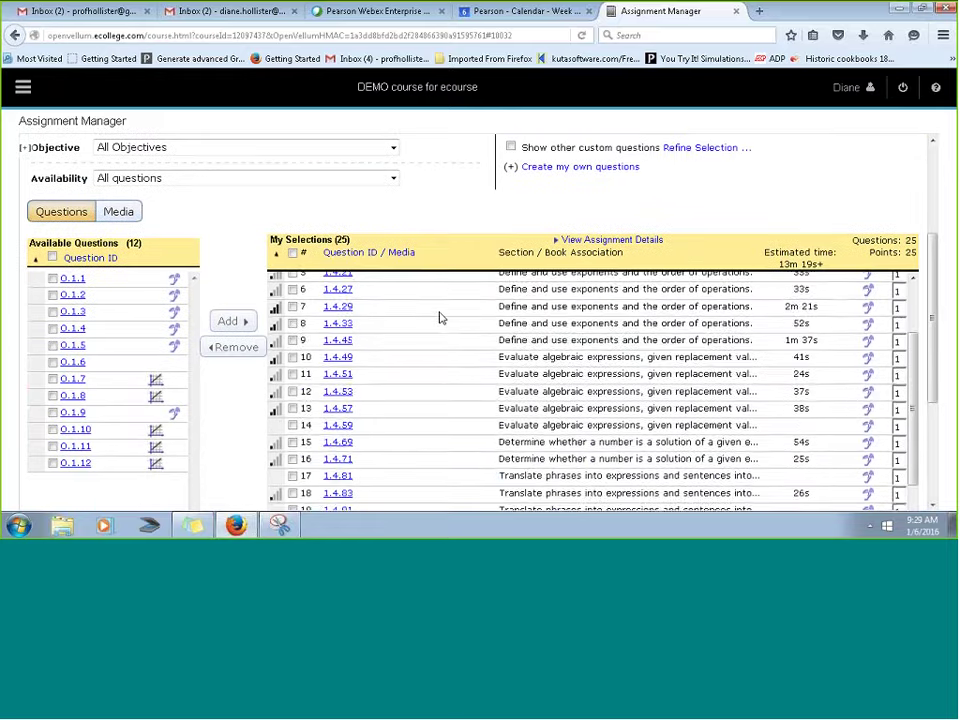
scroll(438, 315, "down", 6)
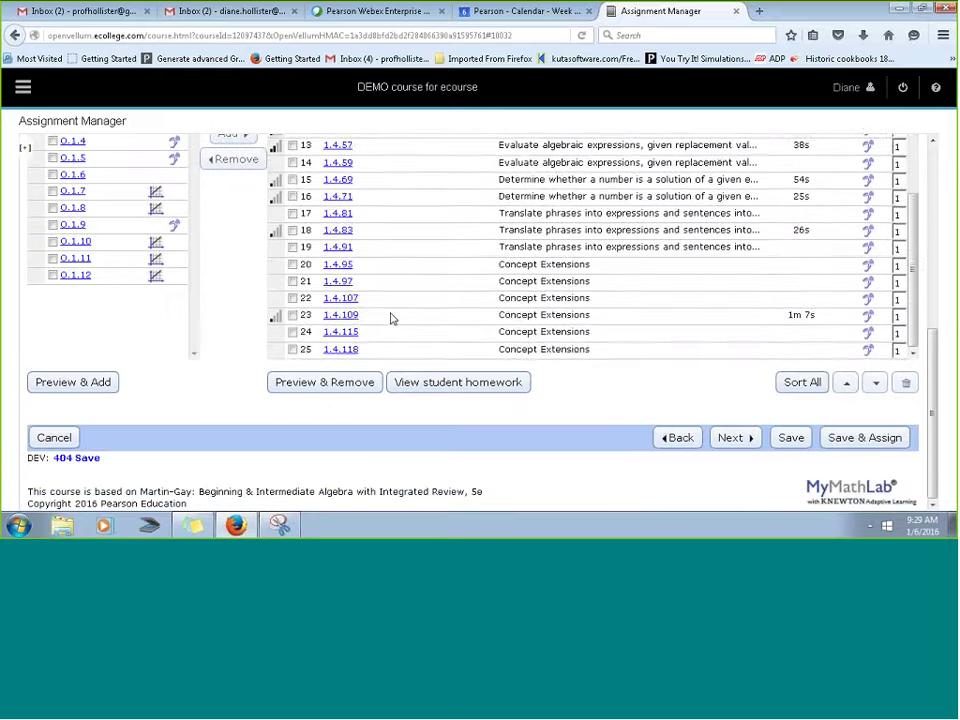
scroll(385, 305, "up", 3)
scroll(383, 293, "up", 5)
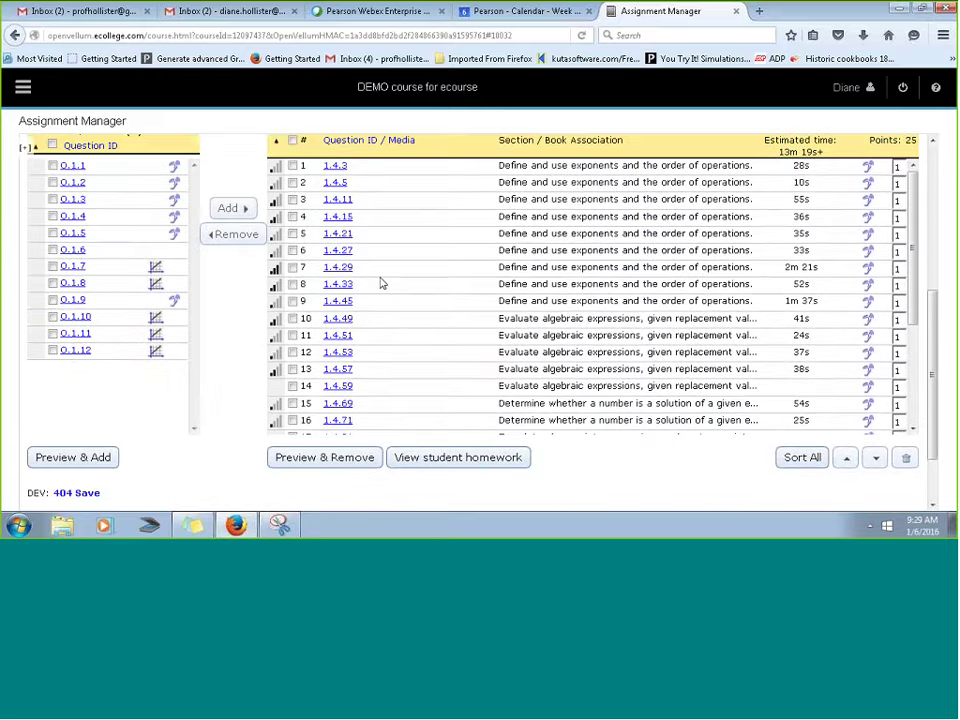
left_click(293, 191)
left_click(292, 174)
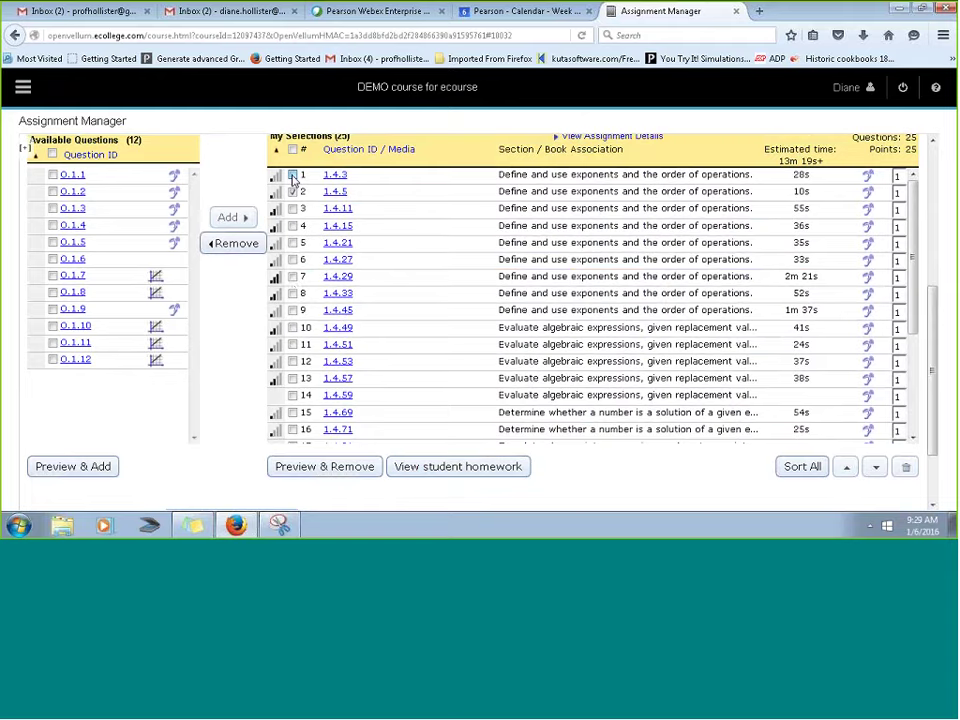
left_click(293, 310)
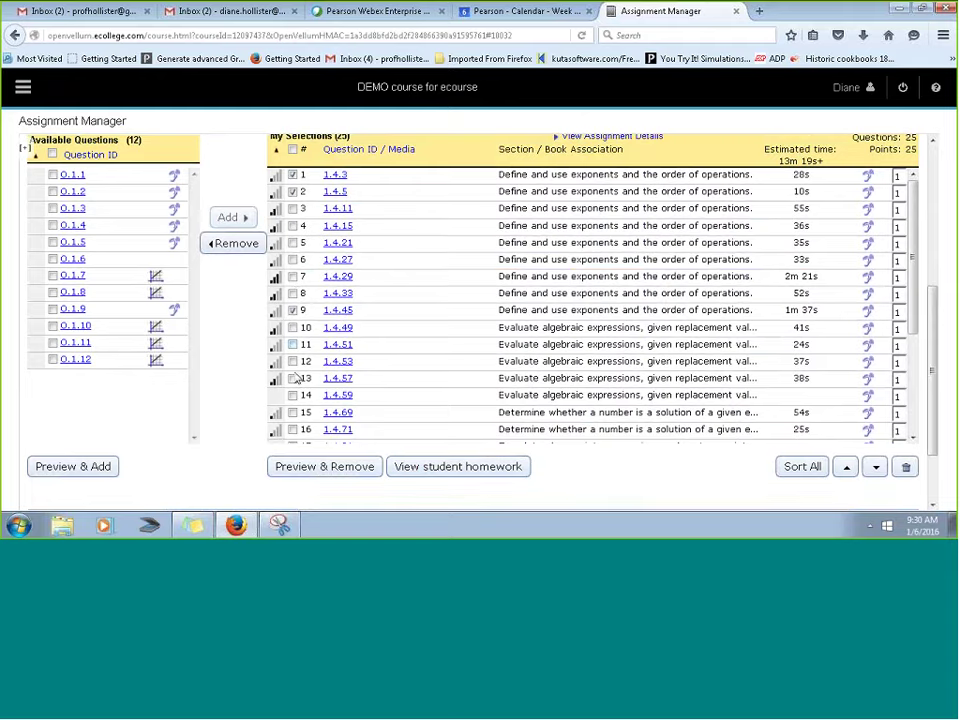
left_click(292, 344)
left_click(292, 361)
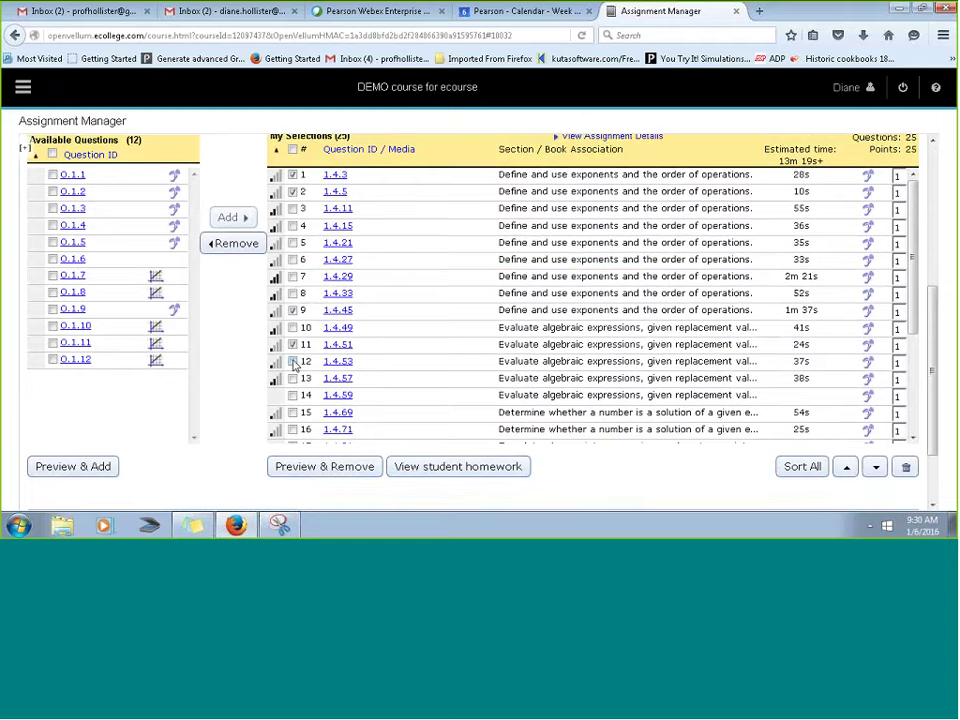
left_click(215, 243)
left_click(519, 261)
- Remove the Concept Extensions questions 1.4.95, 1.4.97, 1.4.107 and 1.4.115 from the homework
scroll(418, 317, "up", 5)
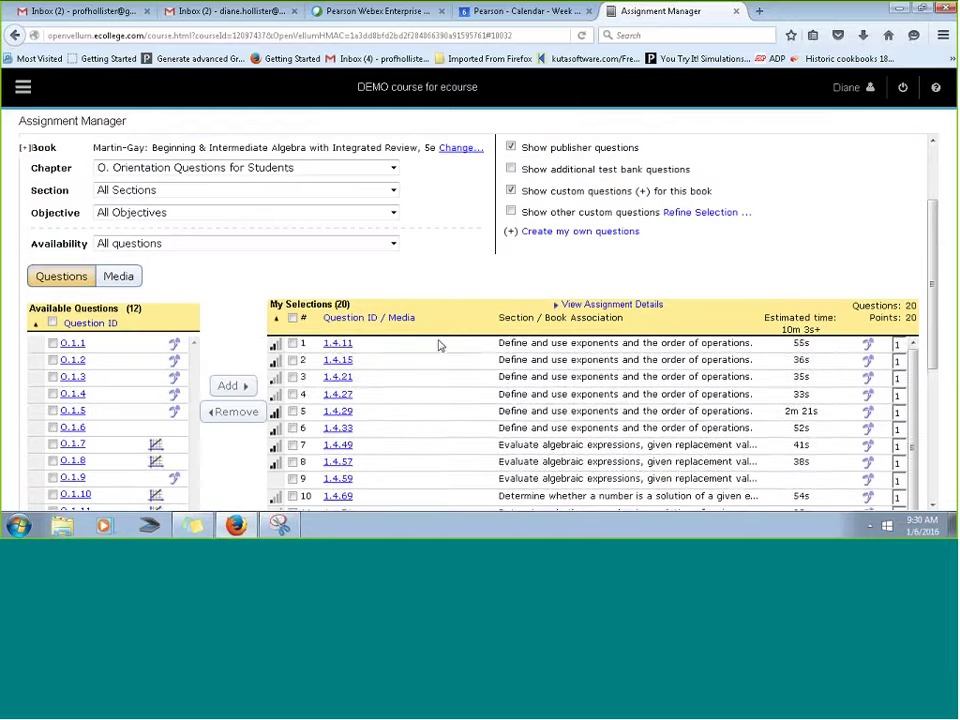
scroll(439, 343, "down", 2)
scroll(443, 330, "down", 5)
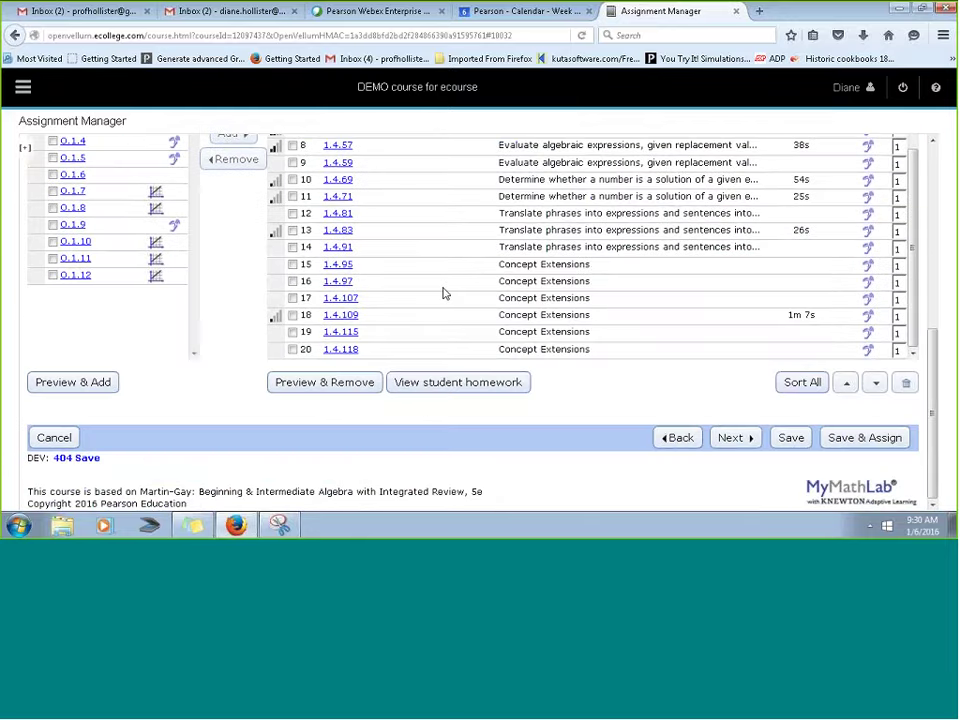
left_click(292, 264)
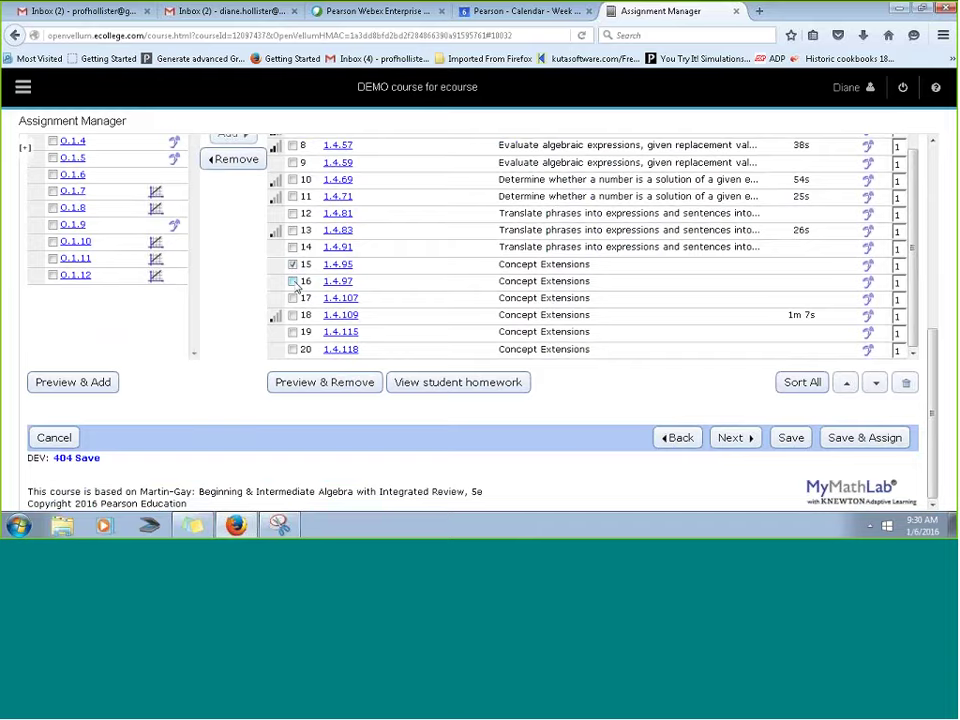
left_click(292, 281)
left_click(292, 298)
left_click(292, 332)
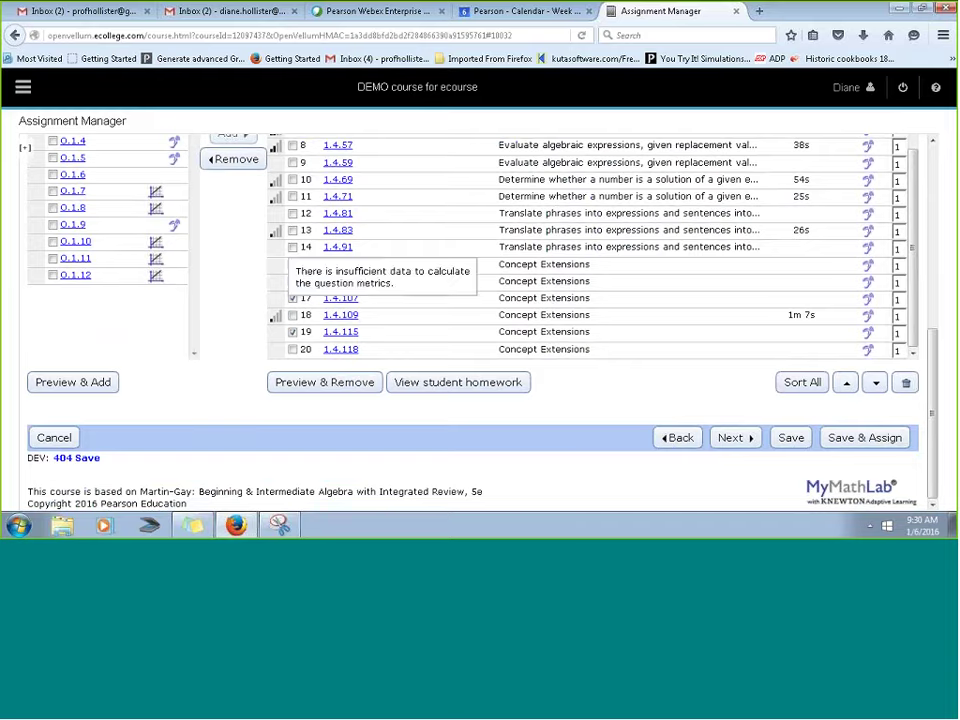
left_click(235, 159)
left_click(521, 260)
- Remove the last Concept Extensions question, 1.4.118, from the homework selections
scroll(498, 332, "up", 5)
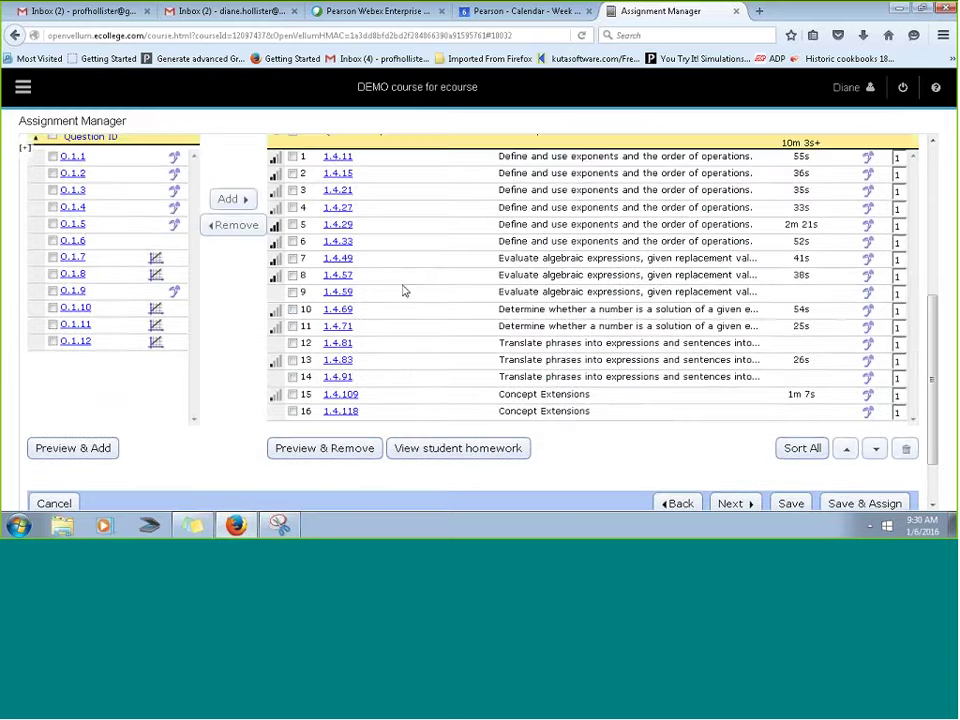
scroll(414, 360, "down", 5)
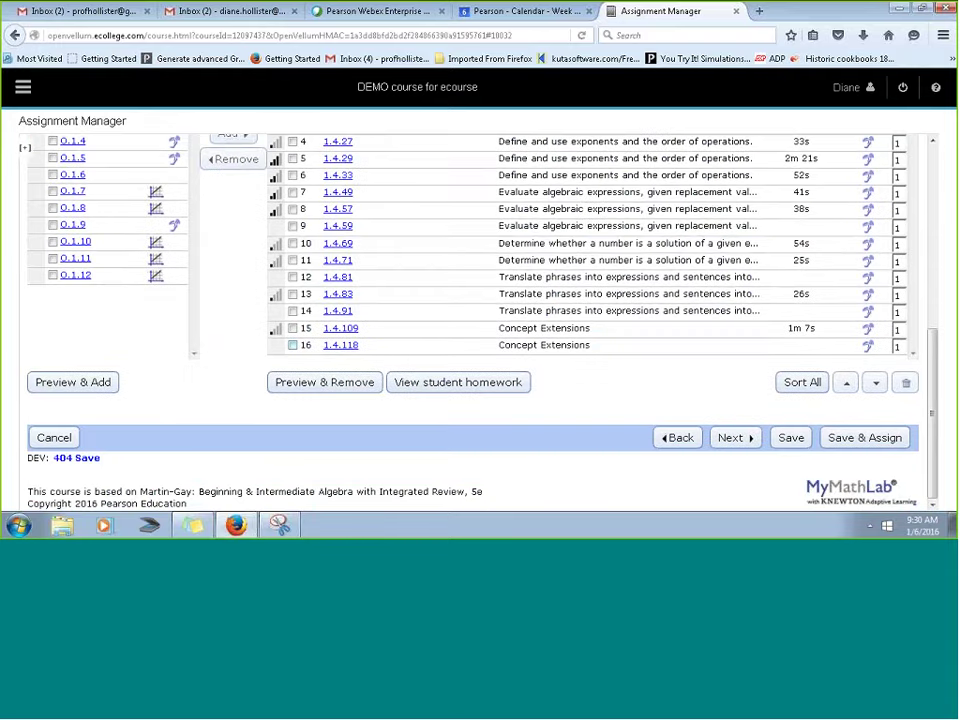
left_click(292, 345)
left_click(235, 159)
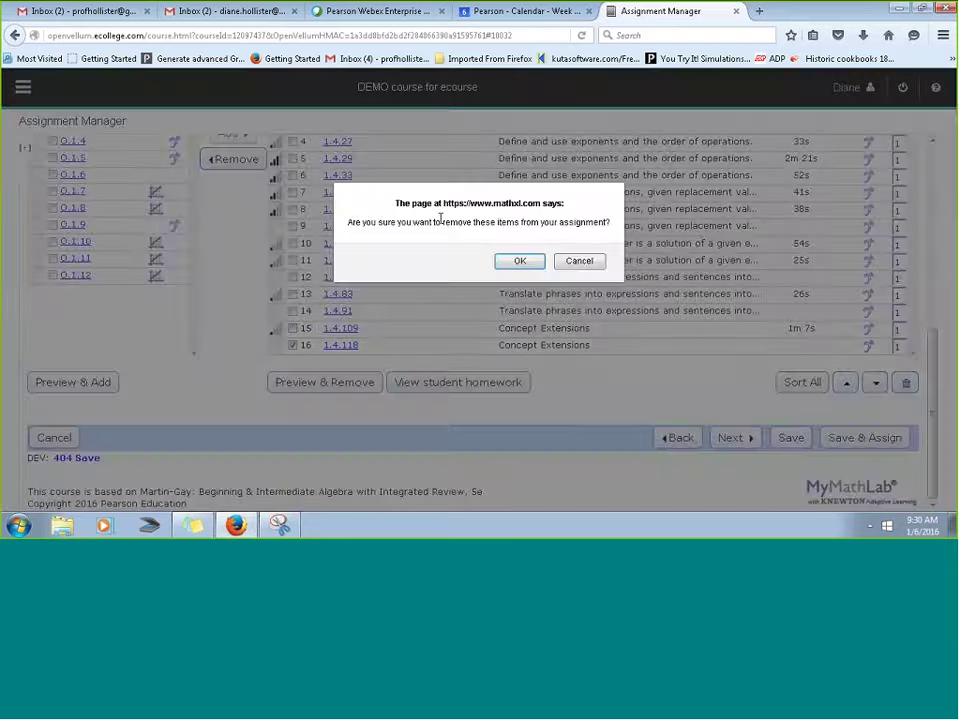
left_click(520, 260)
- Open the book selection for the homework questions, enlarge its window and browse the list of available titles
scroll(400, 272, "up", 5)
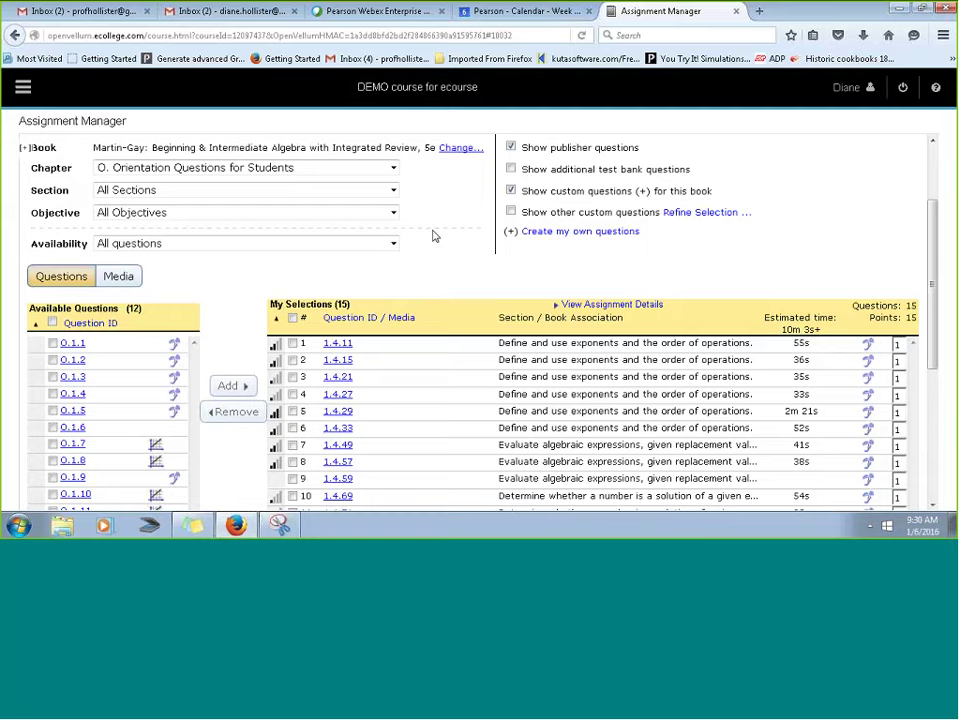
left_click(447, 158)
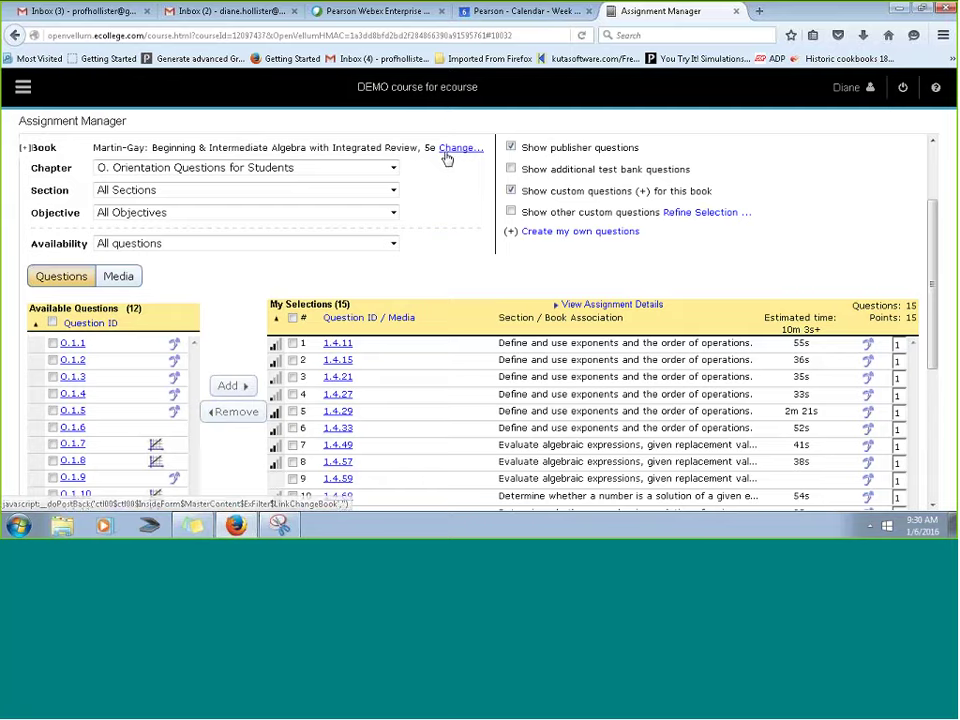
left_click_drag(455, 118, 425, 211)
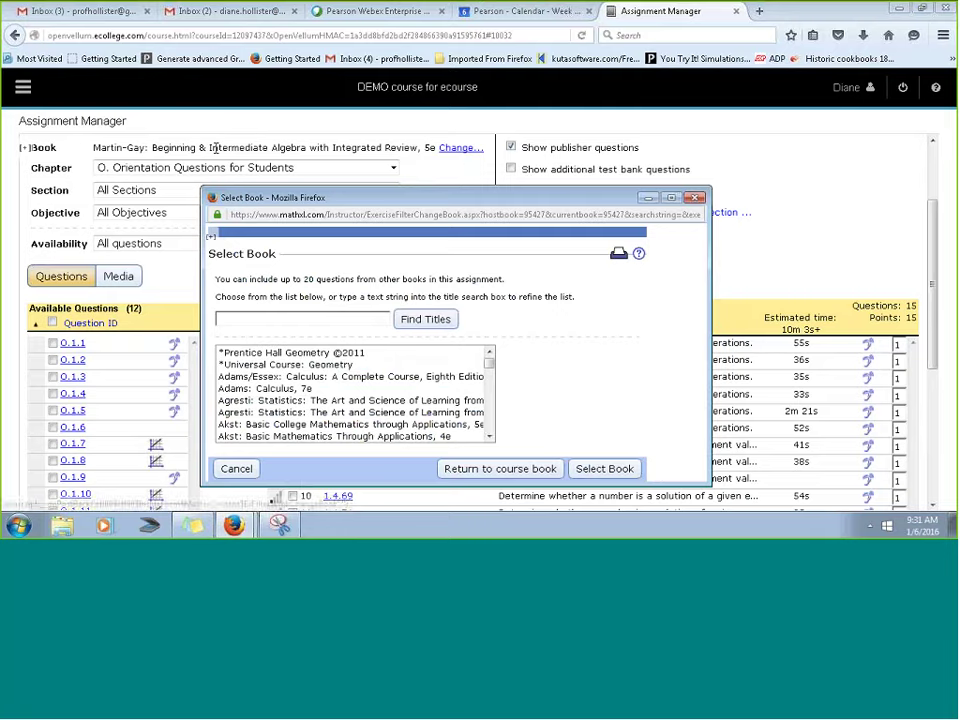
left_click_drag(200, 125, 710, 425)
left_click_drag(400, 132, 400, 79)
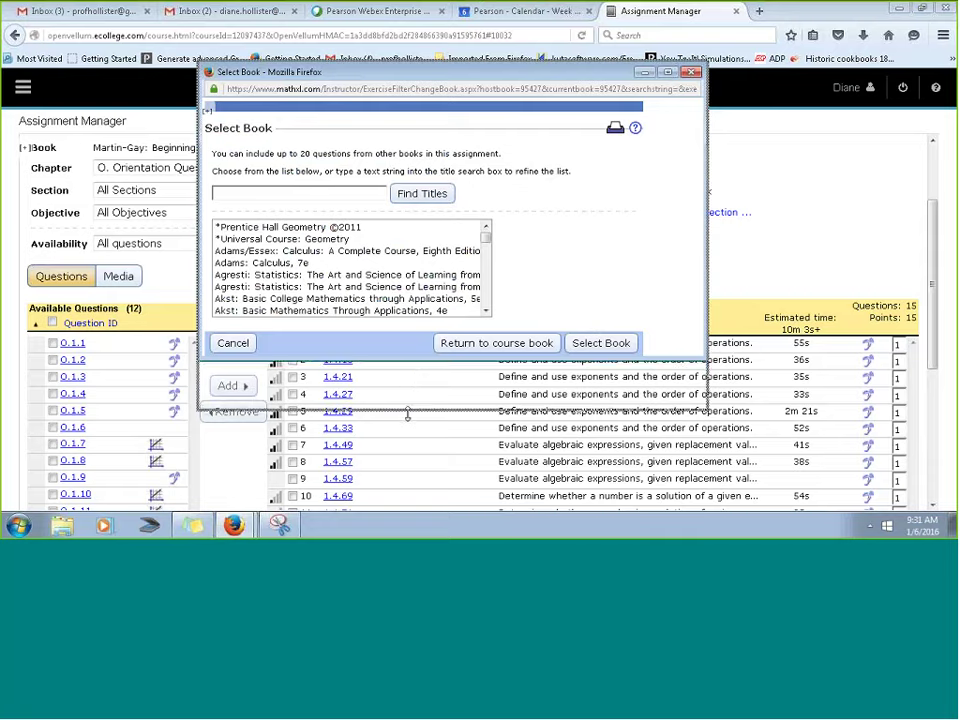
left_click_drag(407, 377, 451, 467)
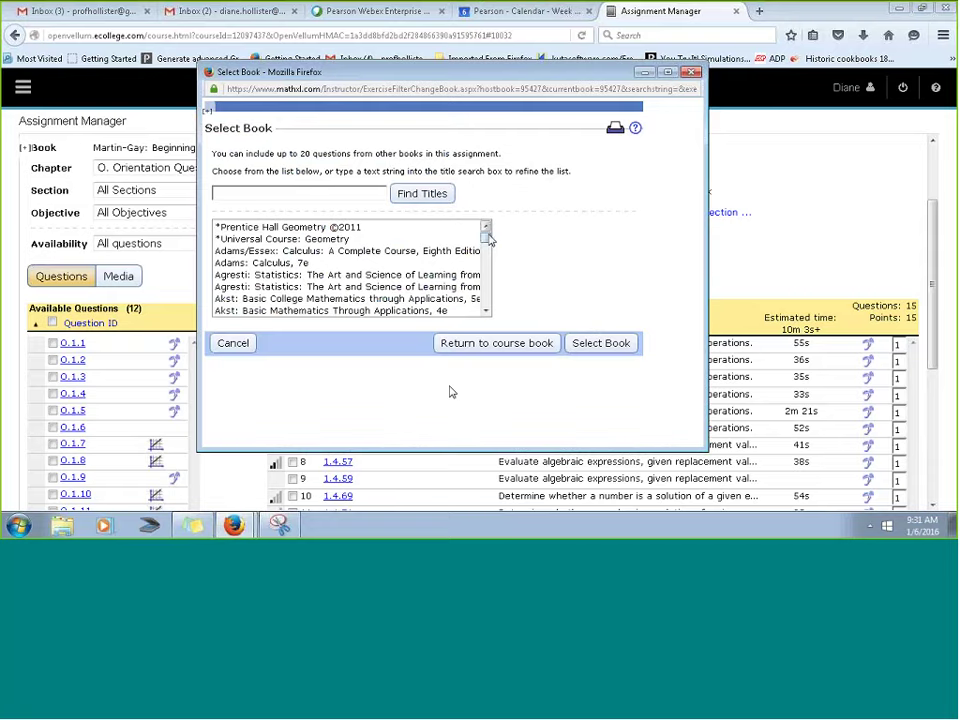
left_click_drag(486, 229, 490, 281)
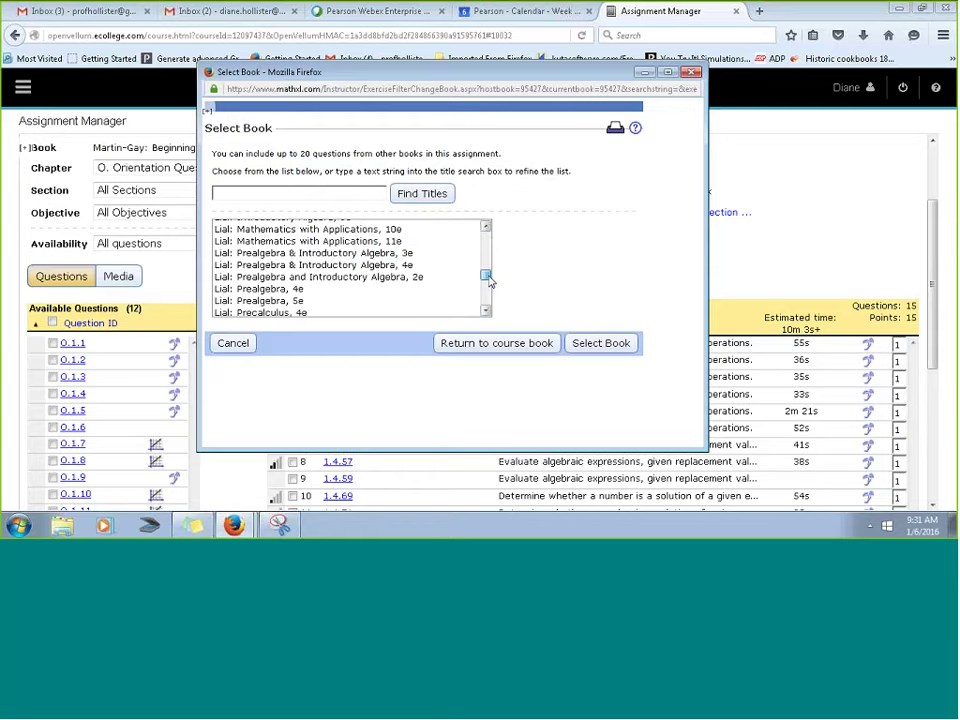
left_click_drag(489, 282, 489, 238)
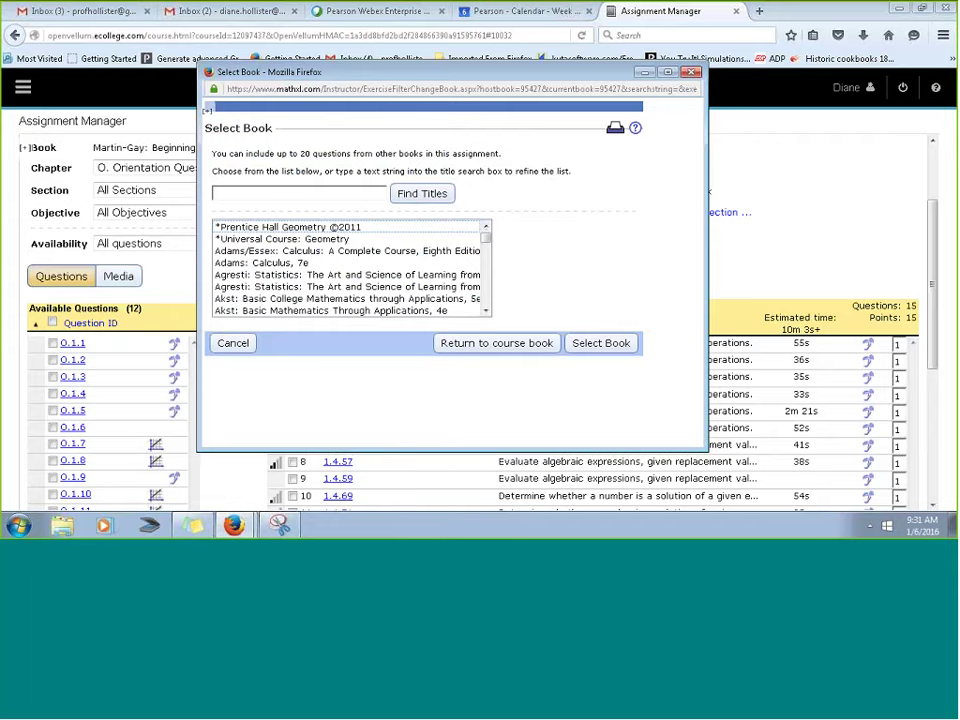
- Search the titles for Bittinger and select Bittinger, Introductory and Intermediate Algebra, 5/e, Global Edition as the question source
left_click(249, 195)
type("B")
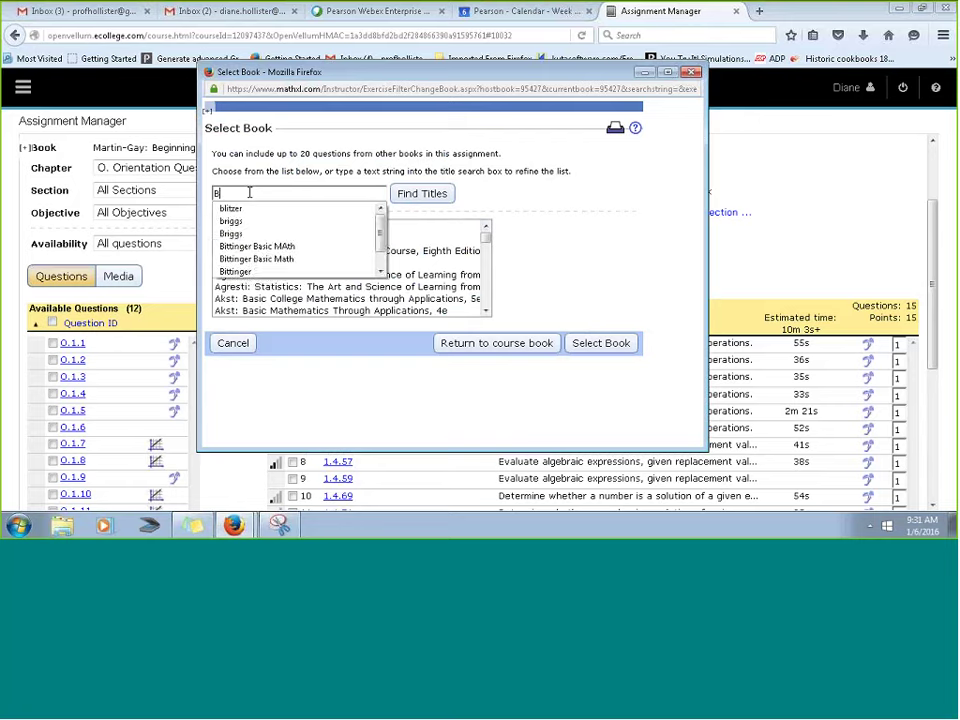
type("ittin")
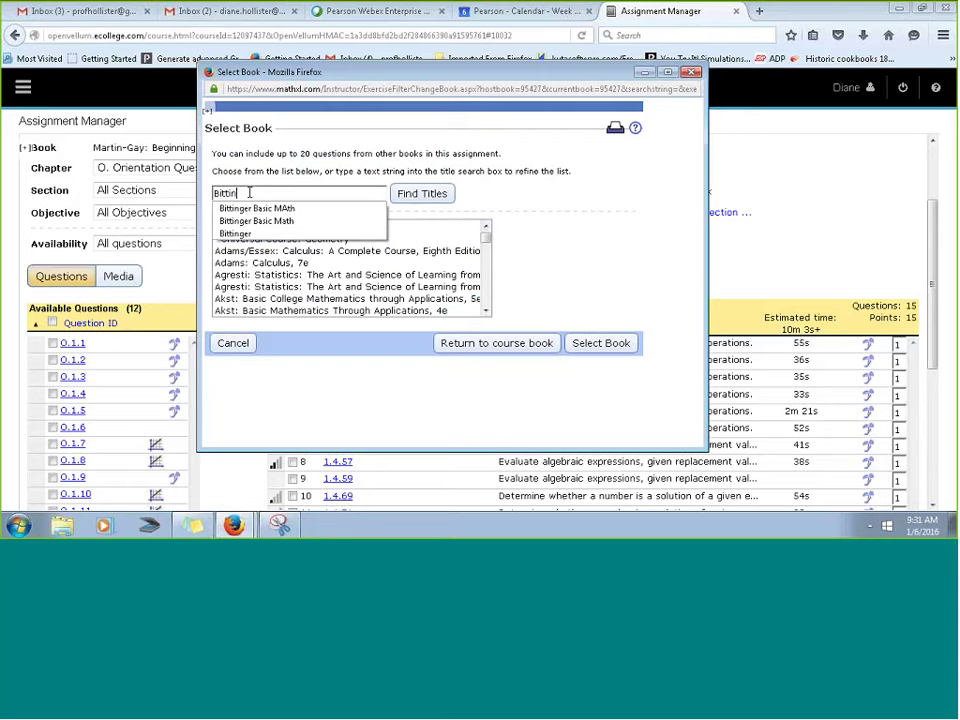
type("ger")
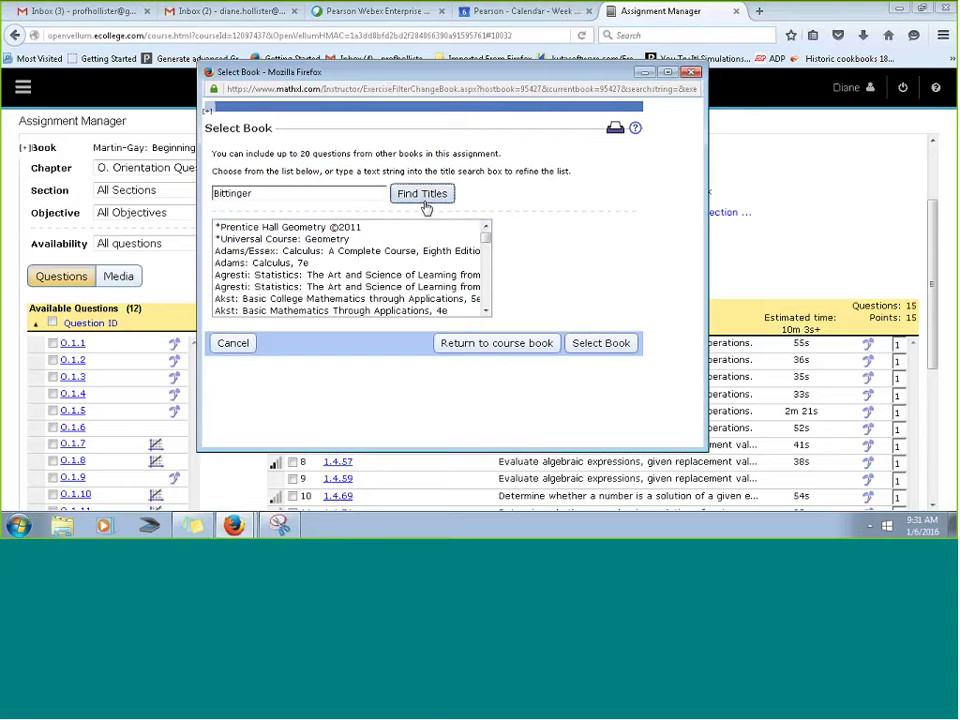
left_click(422, 193)
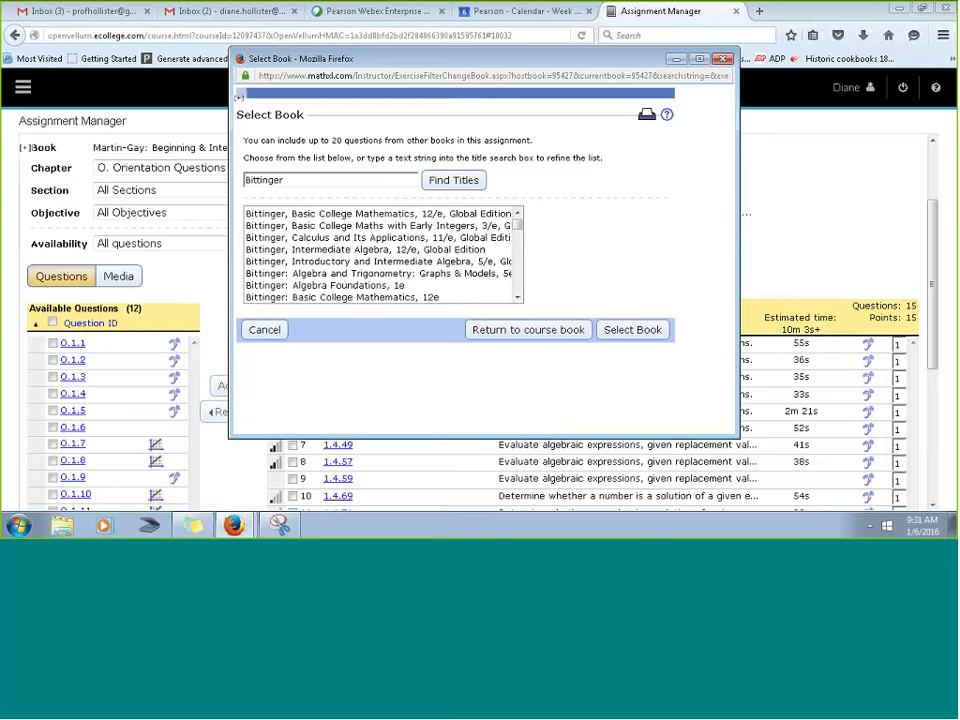
left_click(369, 251)
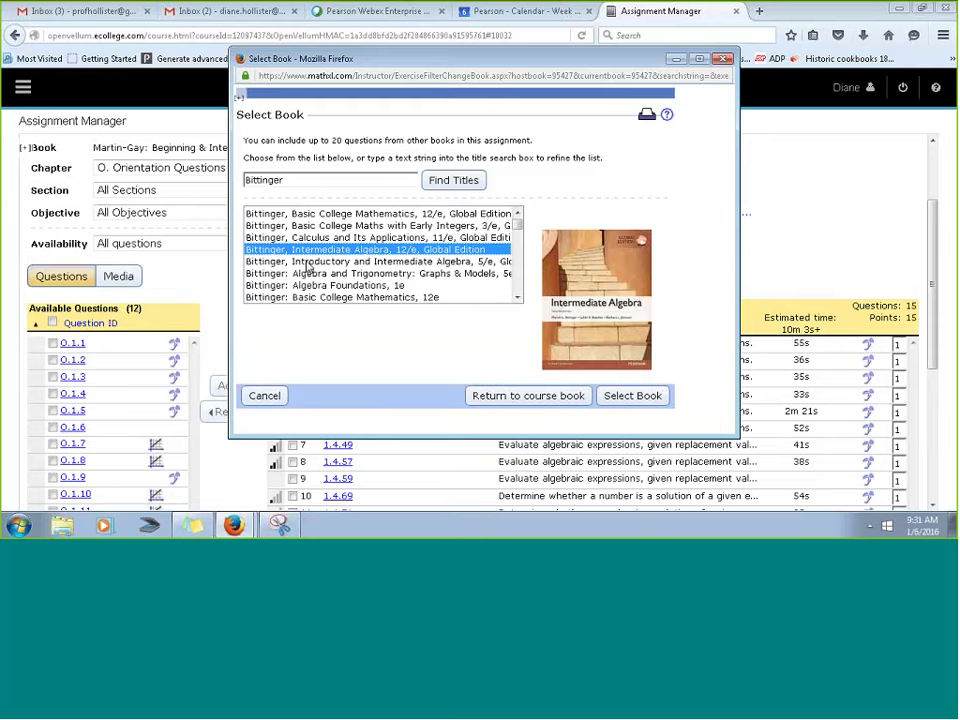
left_click(308, 264)
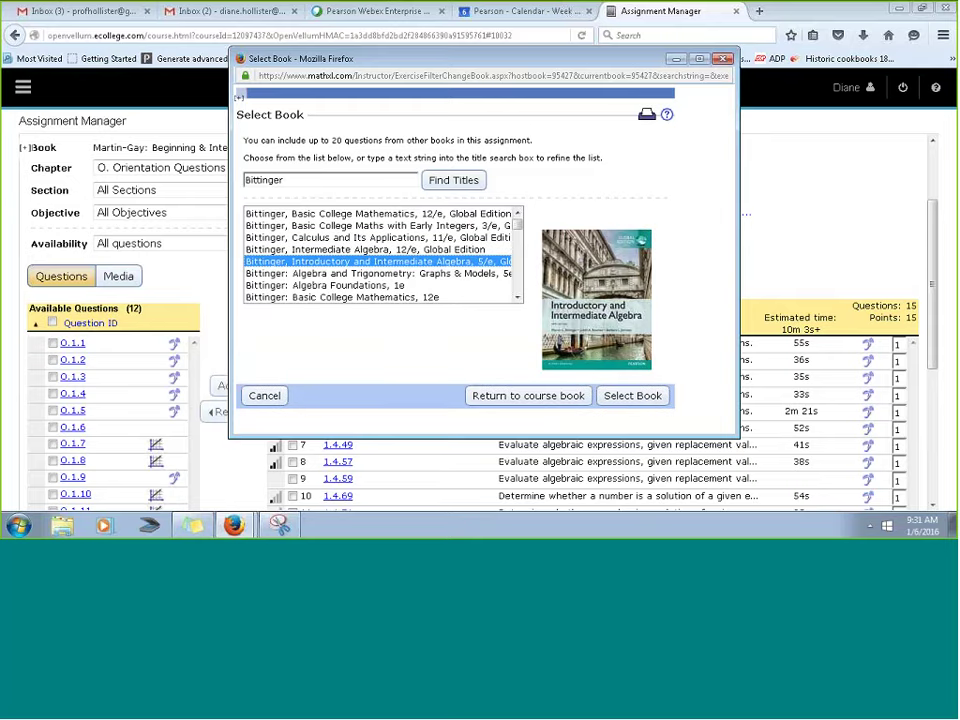
left_click(655, 395)
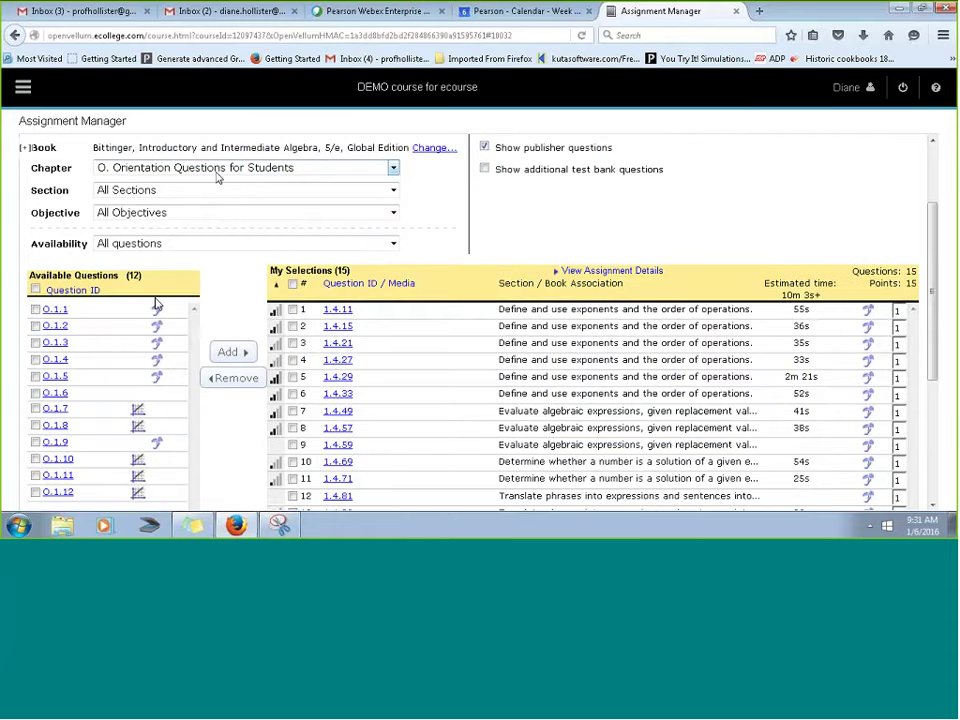
- Filter the available questions to chapter 1, Introduction to Real Numbers and Algebraic Expressions, Section 1.3: Addition of Real Numbers
left_click(217, 172)
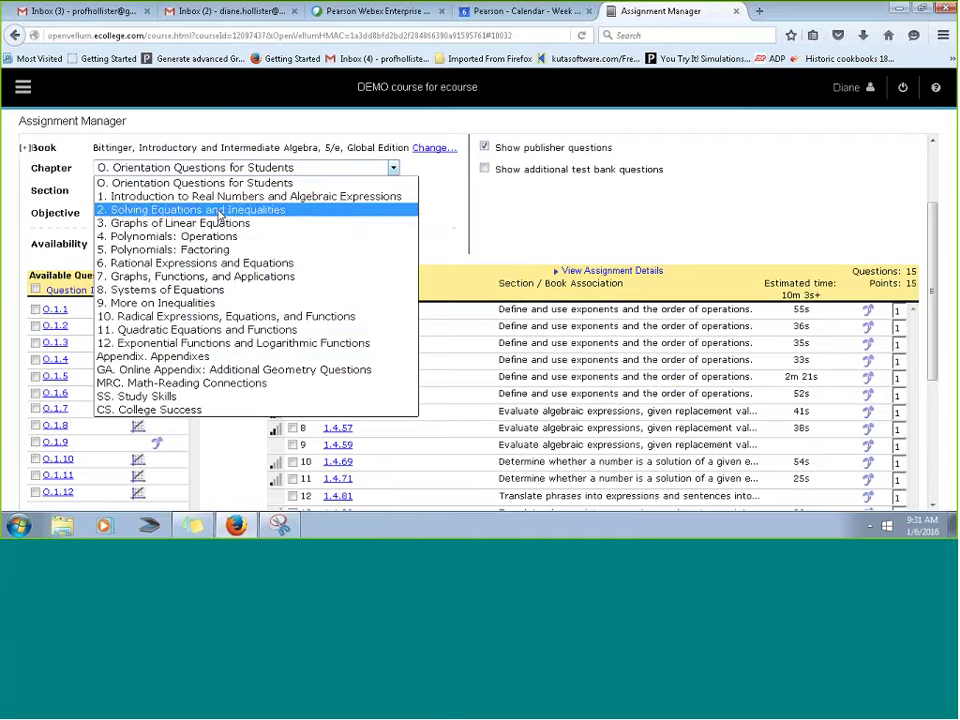
left_click(218, 197)
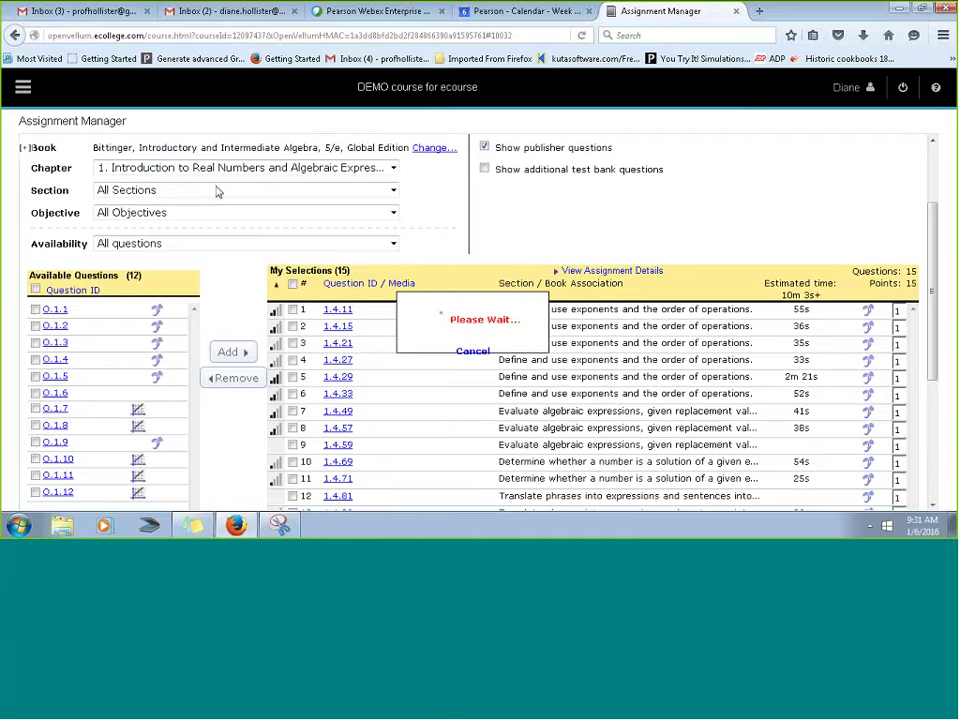
left_click(217, 190)
left_click(212, 250)
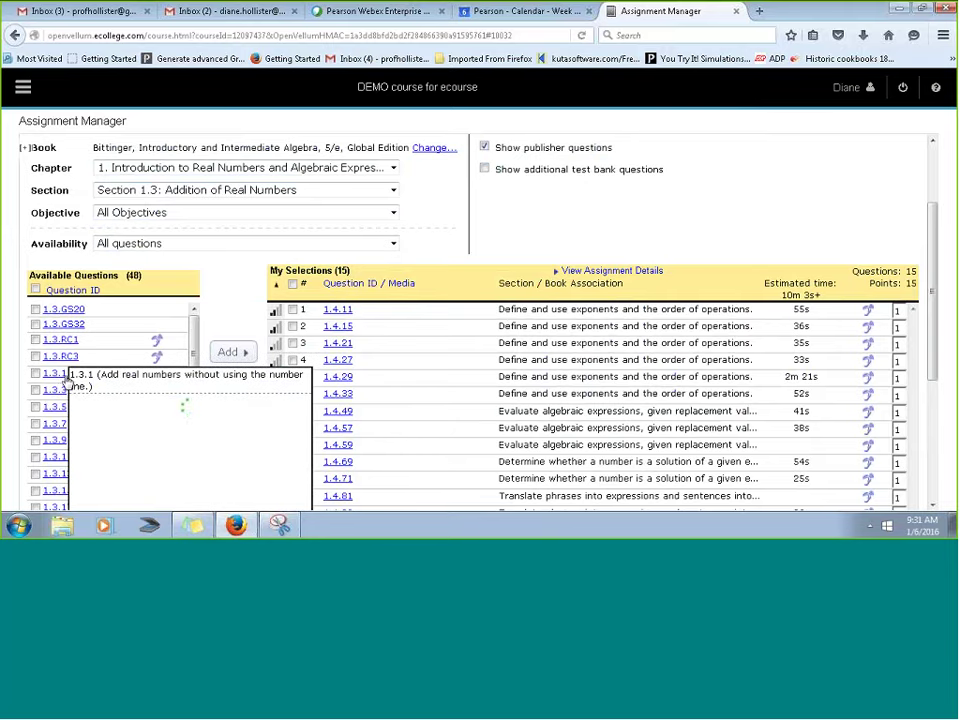
- Filter the available questions to Section 1.8 and the objective on simplifying expressions by removing parentheses and combining like terms
left_click(220, 190)
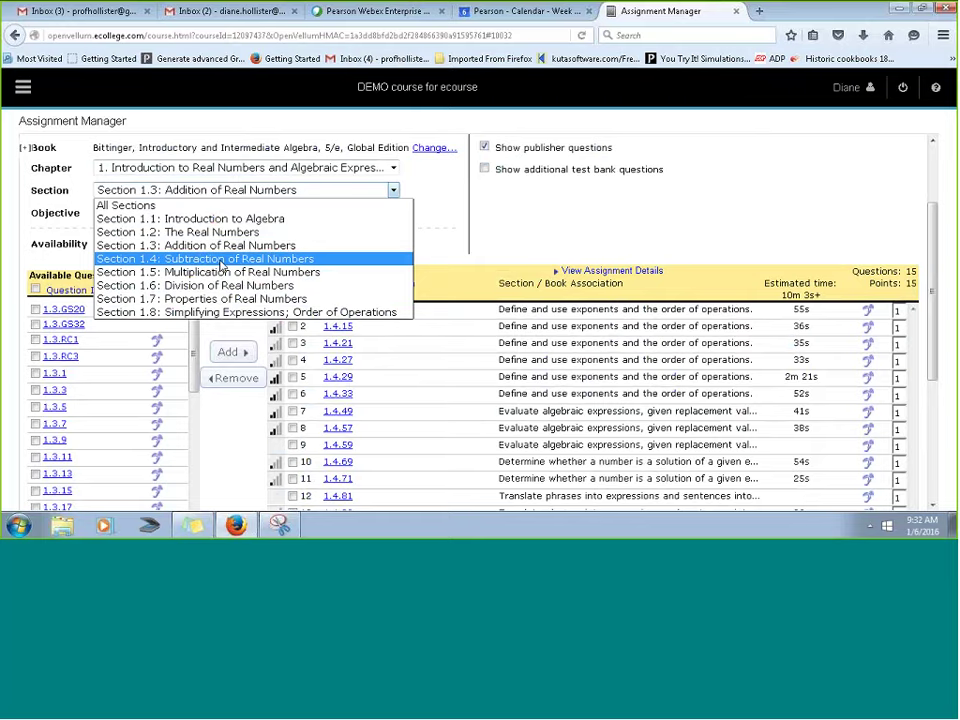
left_click(214, 312)
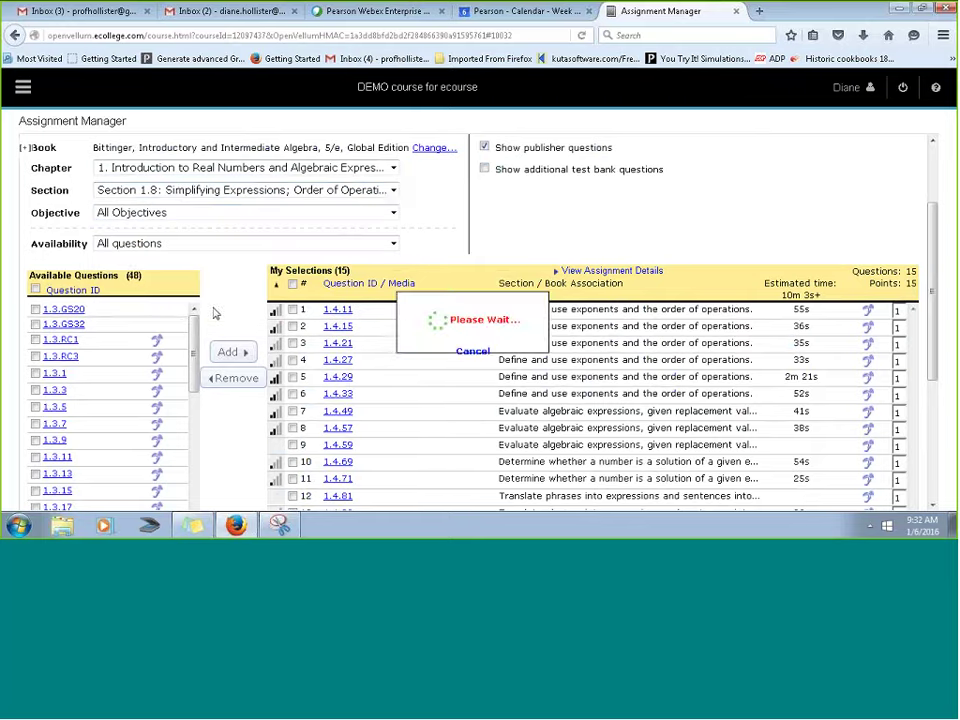
mouse_move(80, 370)
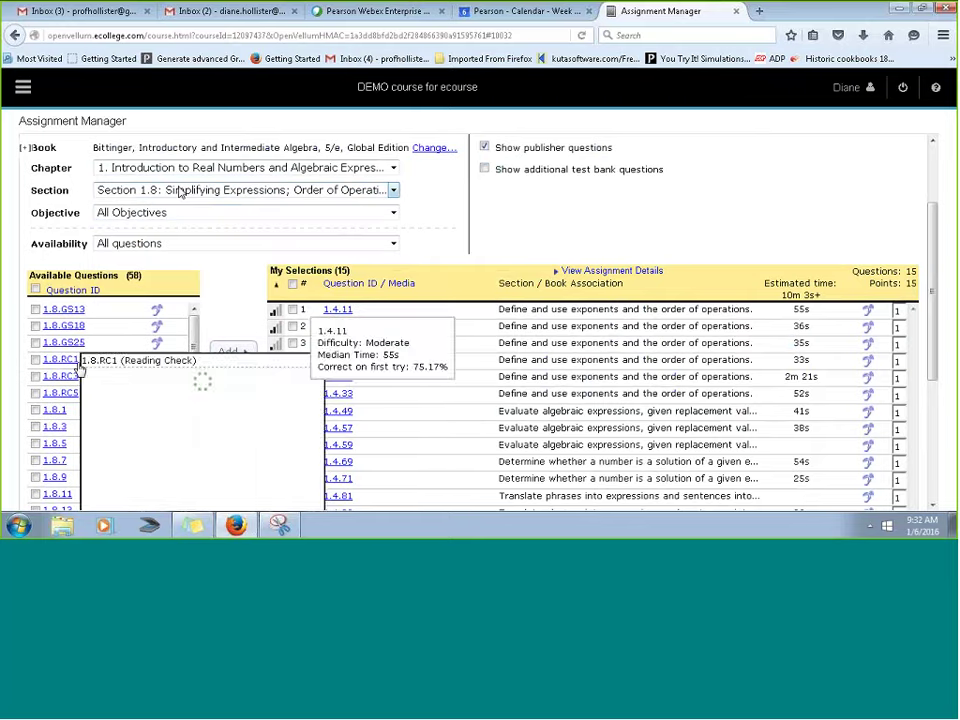
left_click(200, 213)
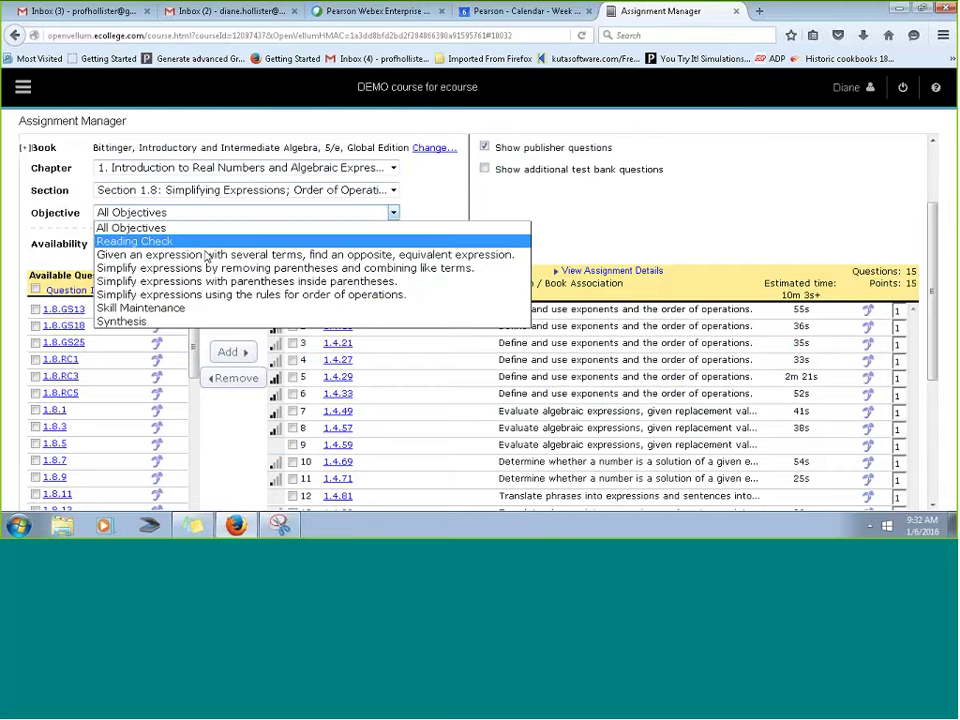
left_click(207, 270)
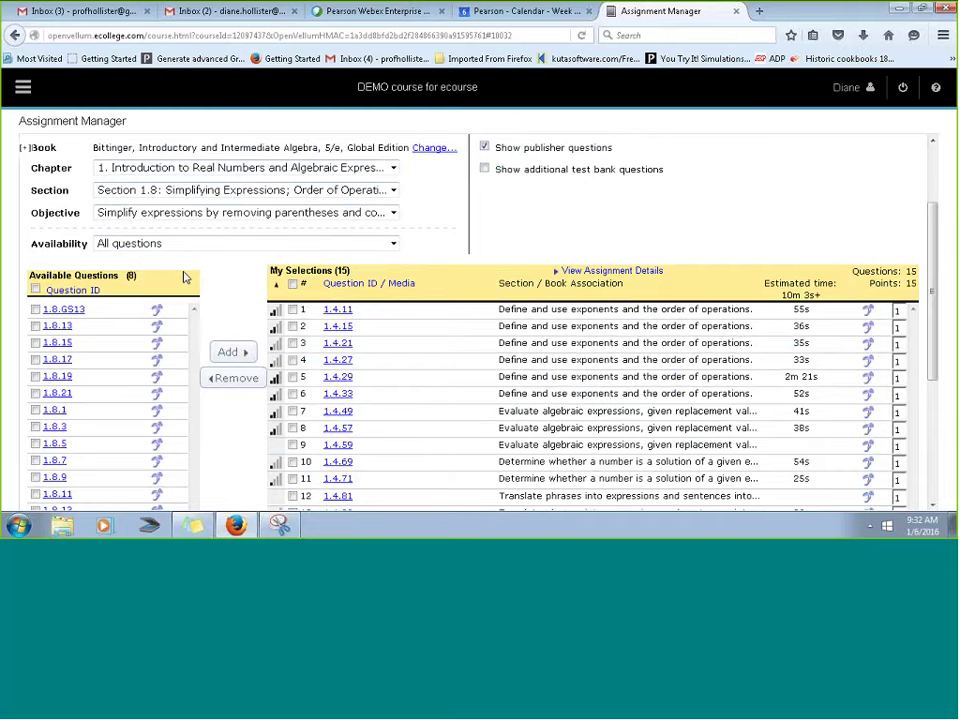
- Add questions 1.8.GS13, 1.8.15 and 1.8.19 to the homework selections and check them at the end of the list
left_click(35, 310)
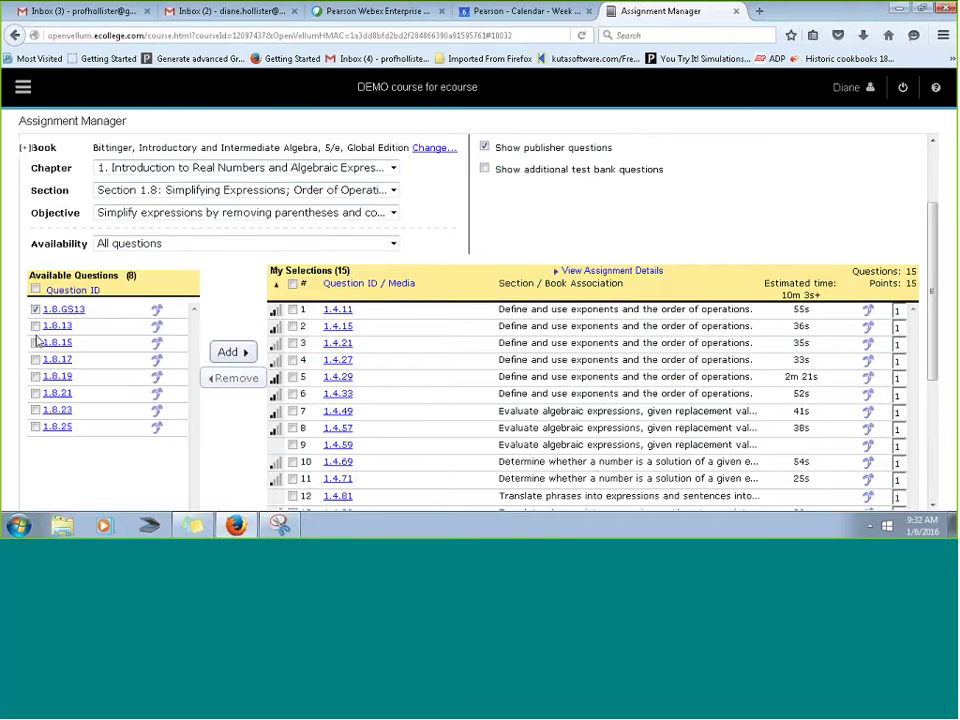
left_click(35, 342)
left_click(35, 376)
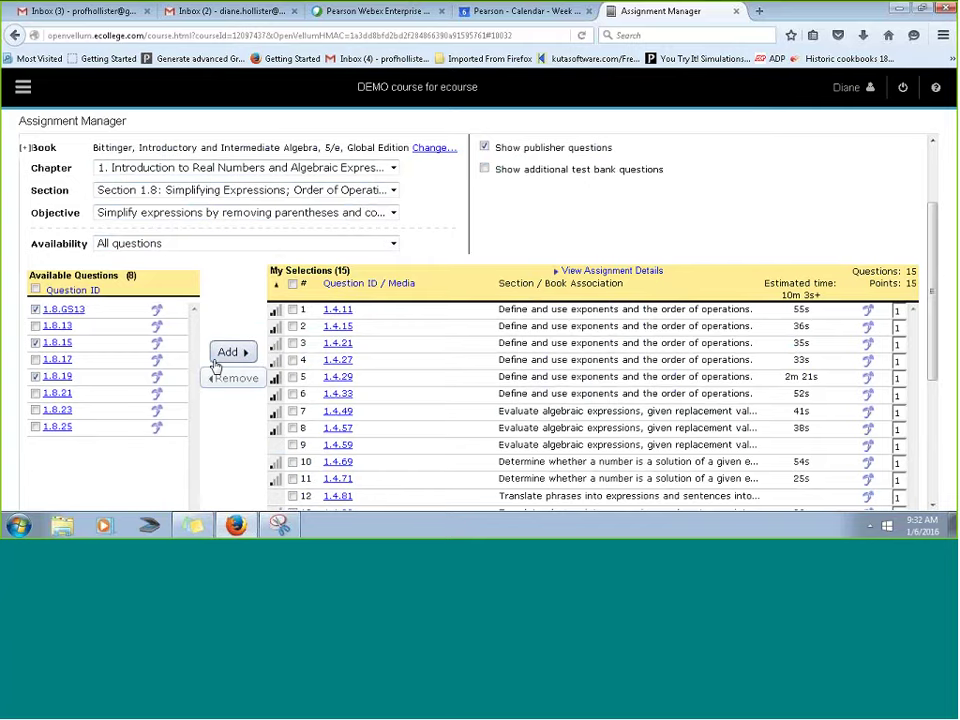
mouse_move(66, 384)
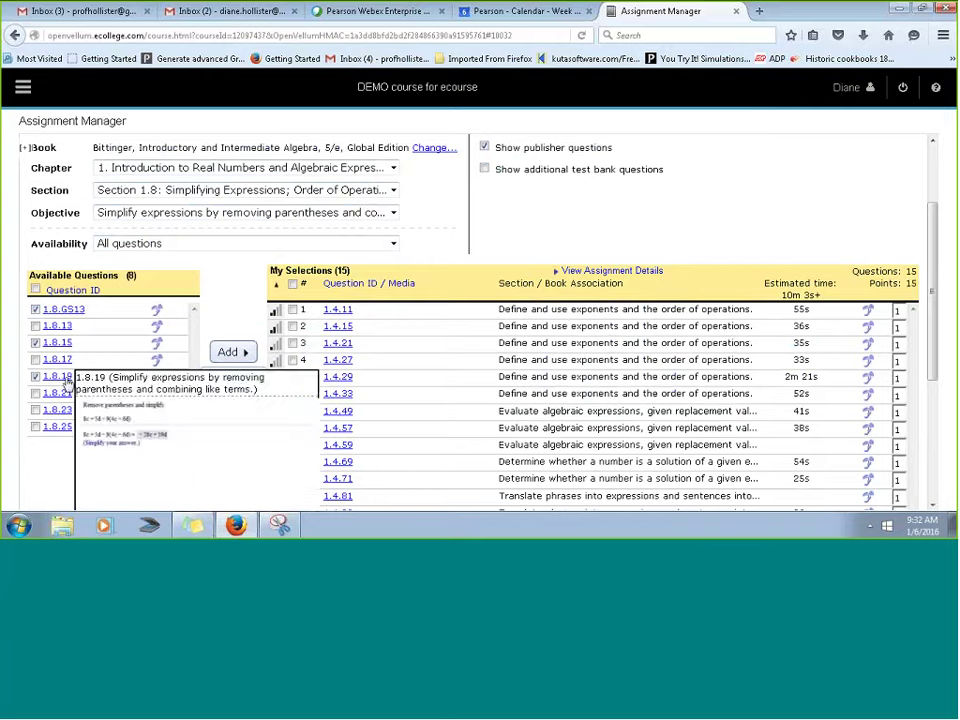
left_click(228, 352)
scroll(733, 318, "down", 6)
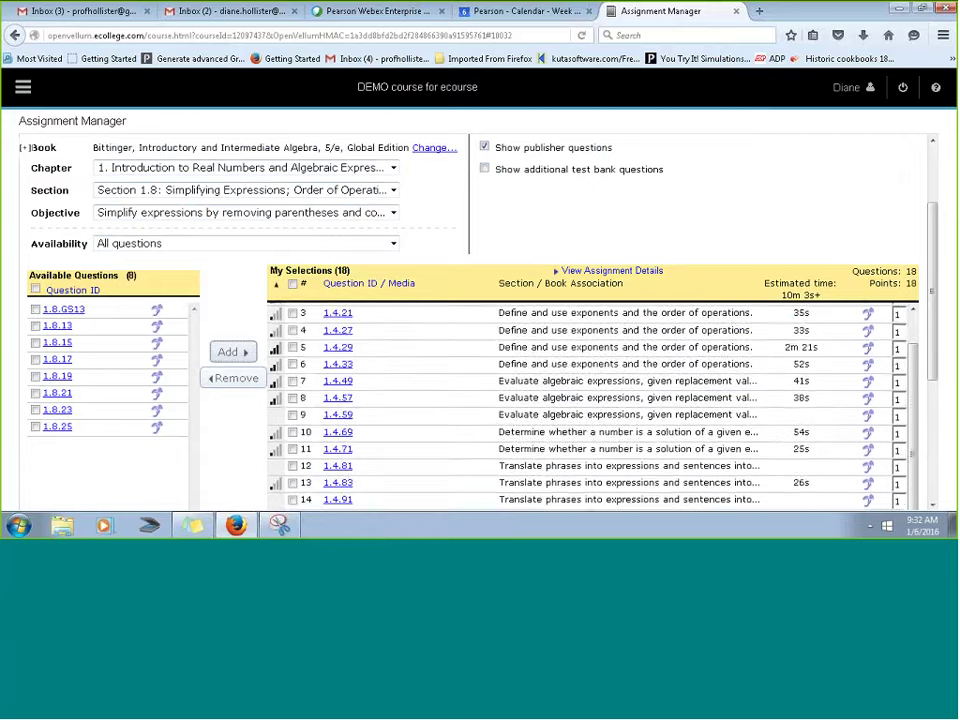
mouse_move(343, 352)
mouse_move(348, 324)
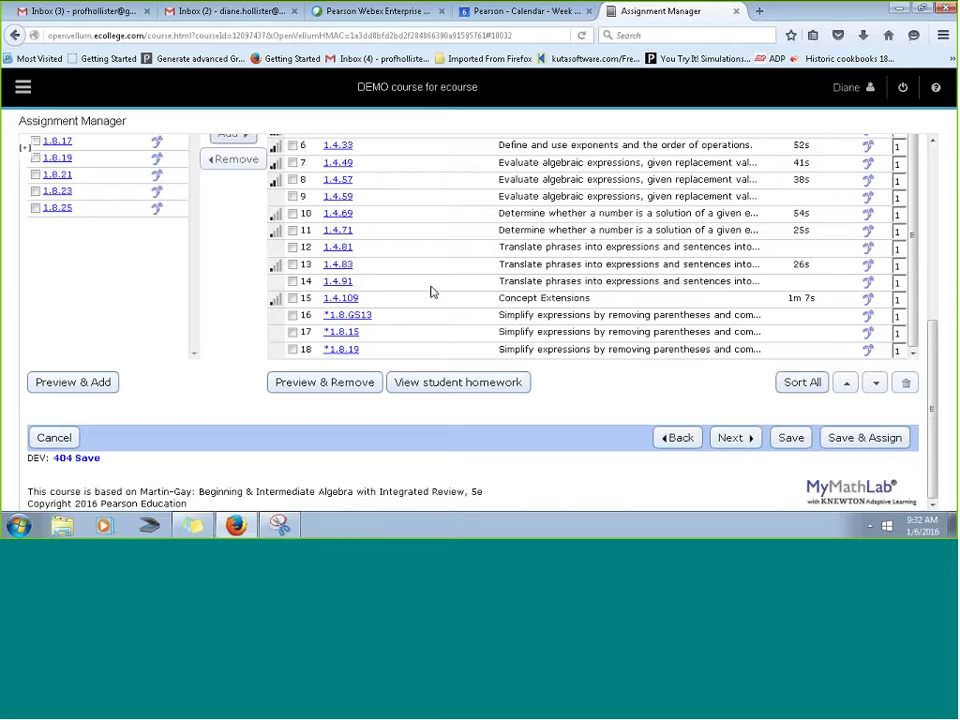
- Switch the question source from the Bittinger title back to the course book
scroll(392, 377, "up", 5)
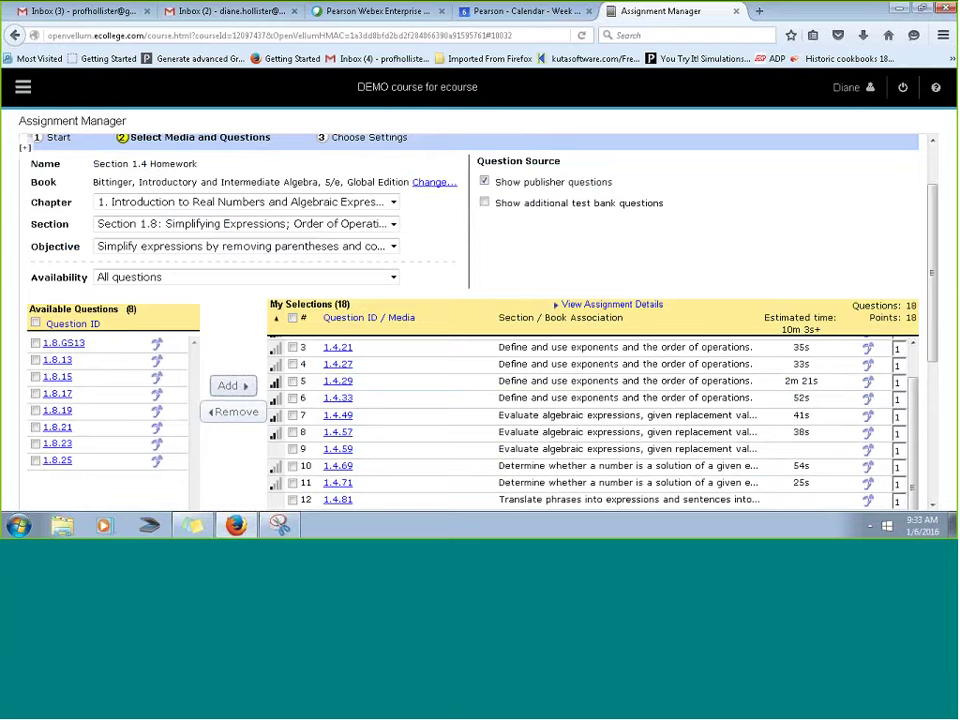
scroll(728, 304, "down", 5)
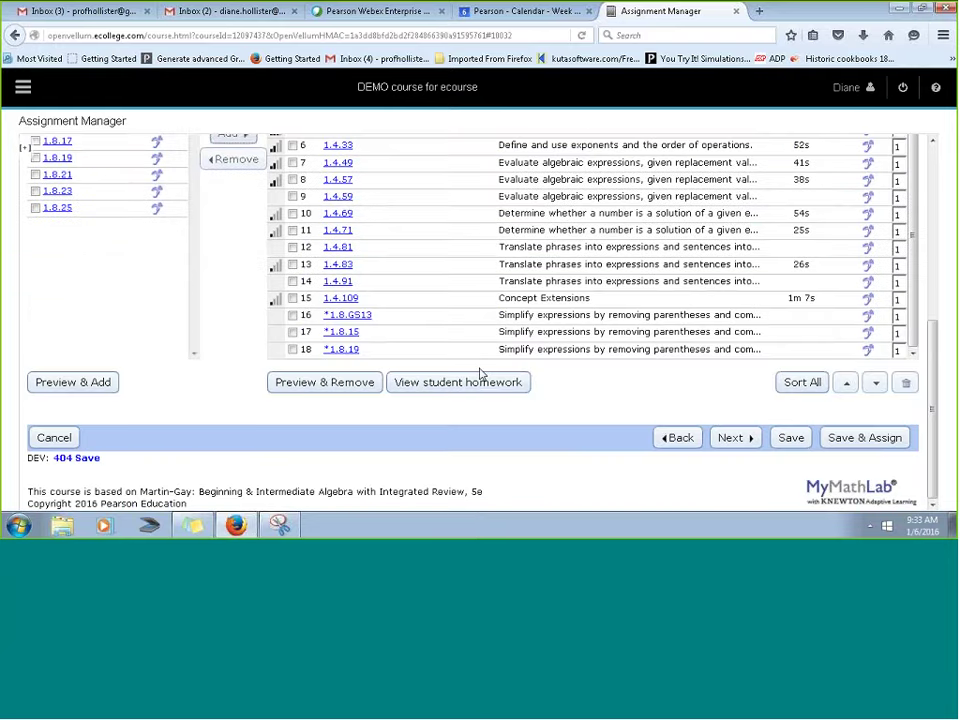
scroll(530, 364, "up", 5)
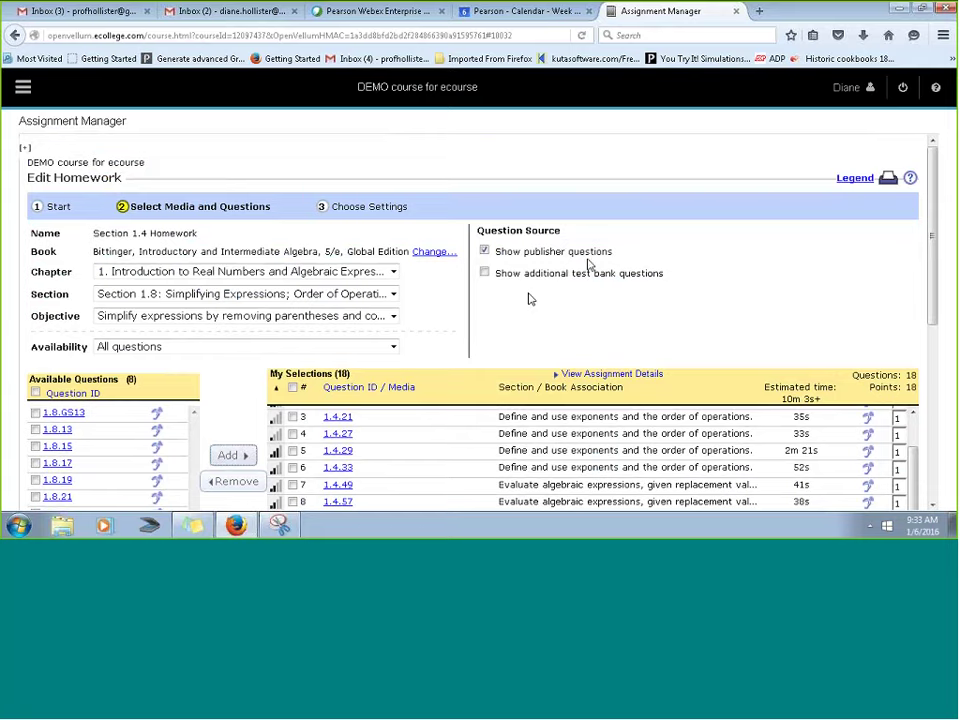
left_click(428, 255)
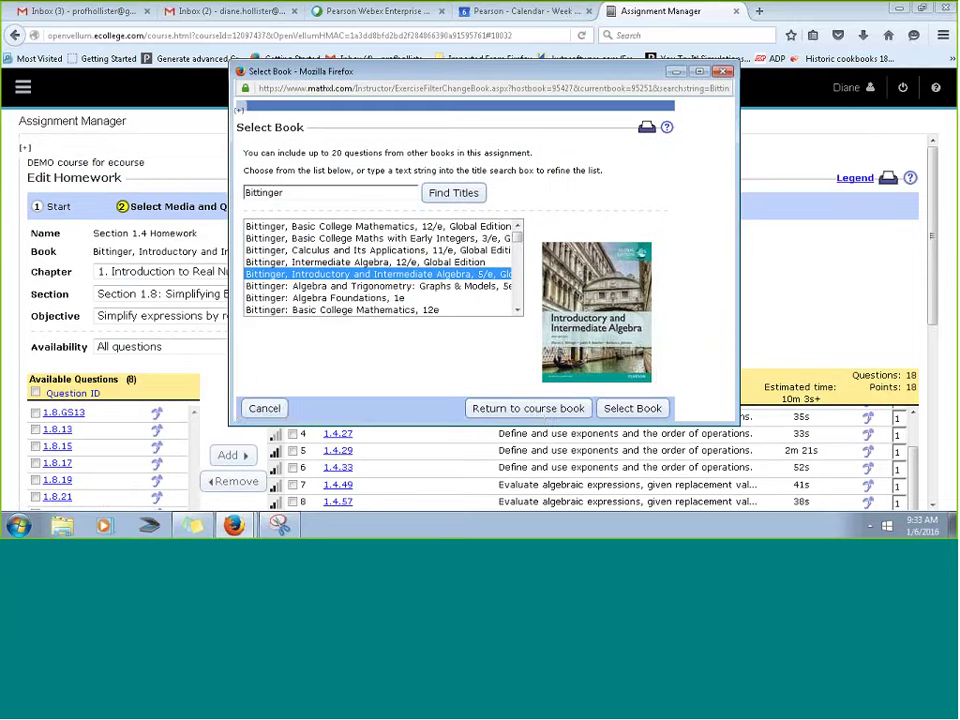
left_click(538, 406)
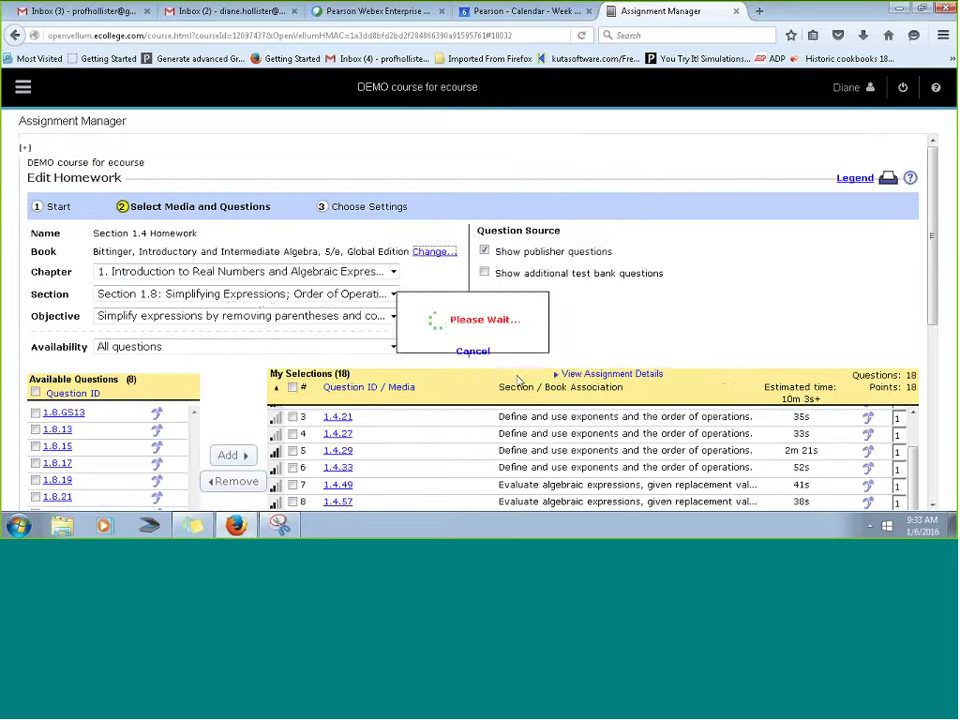
- Filter the available questions to chapter 1, Review of Real Numbers, Section 1.4, objective Translate phrases into expressions and sentences into equations
scroll(748, 251, "down", 3)
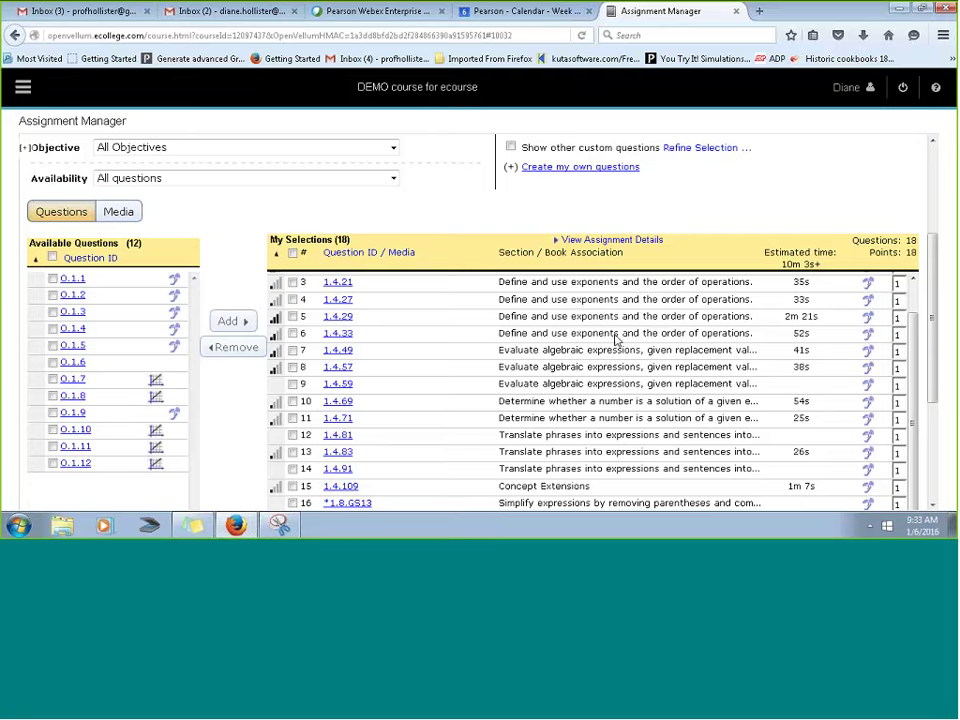
scroll(778, 345, "up", 2)
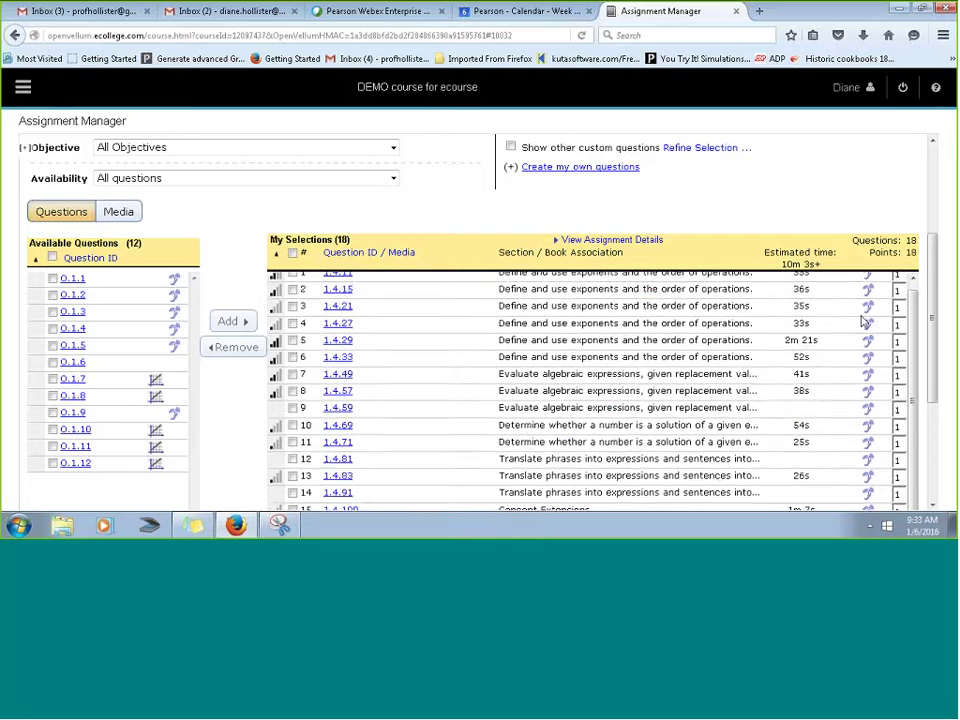
scroll(868, 250, "up", 2)
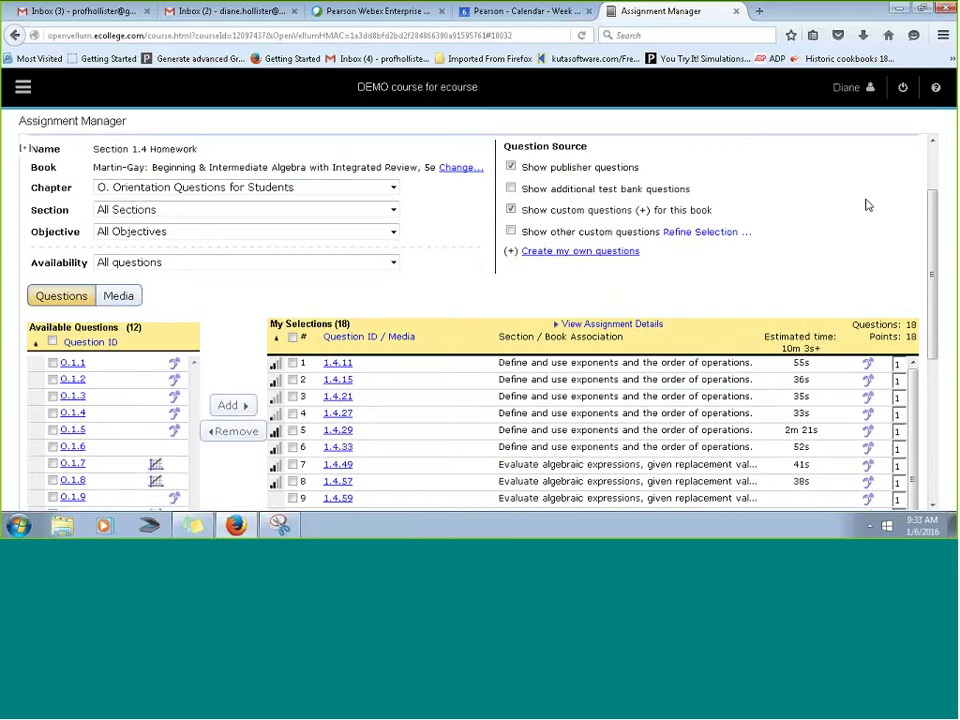
left_click(195, 189)
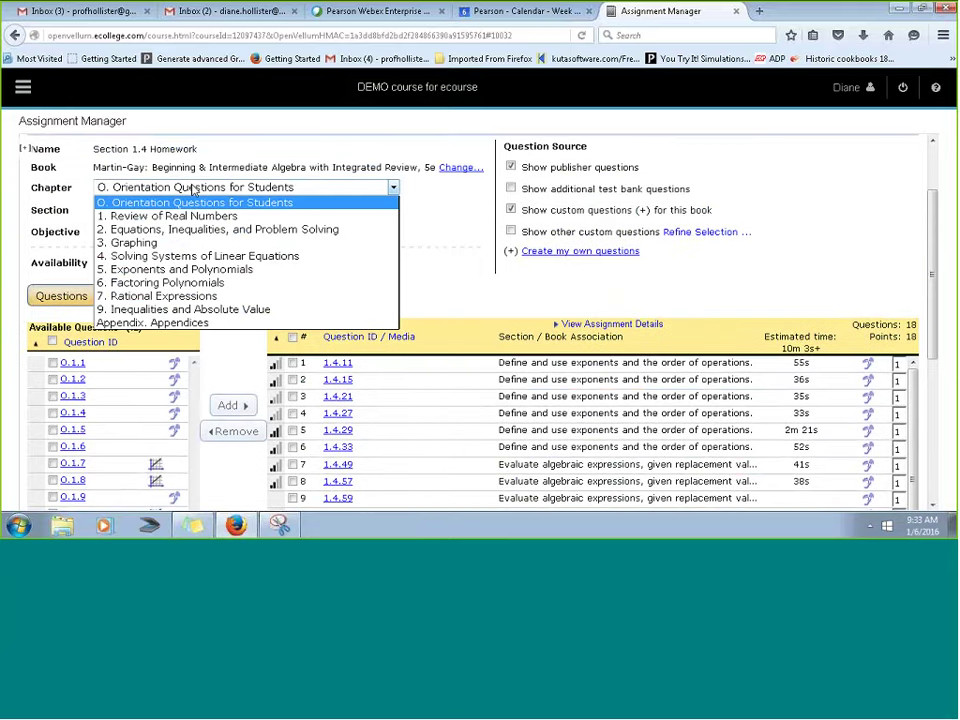
left_click(197, 216)
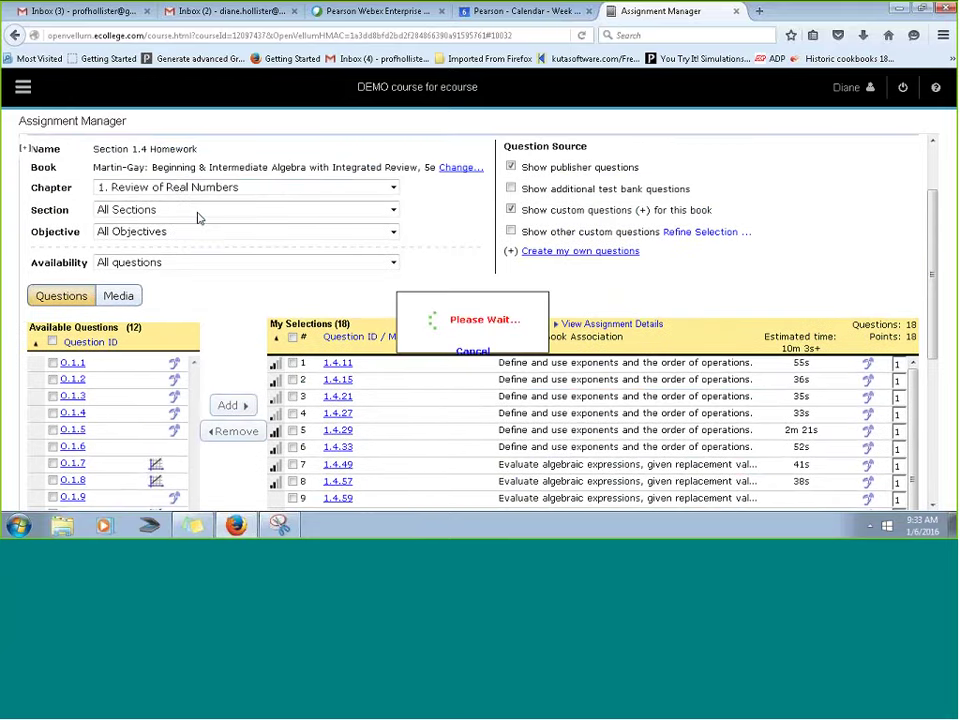
left_click(190, 211)
left_click(189, 293)
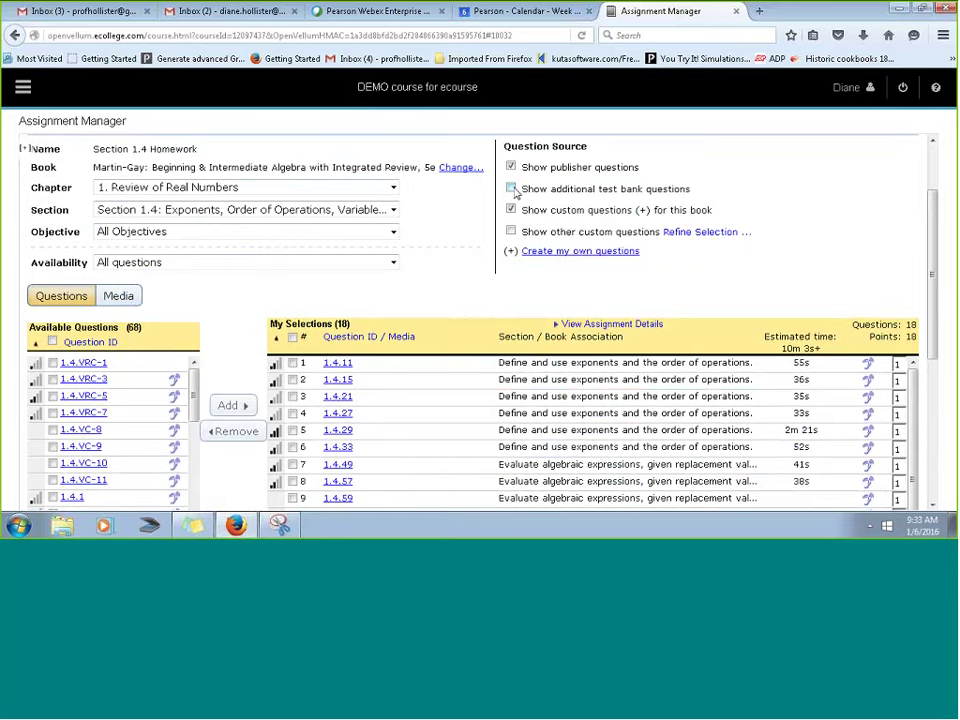
left_click(388, 232)
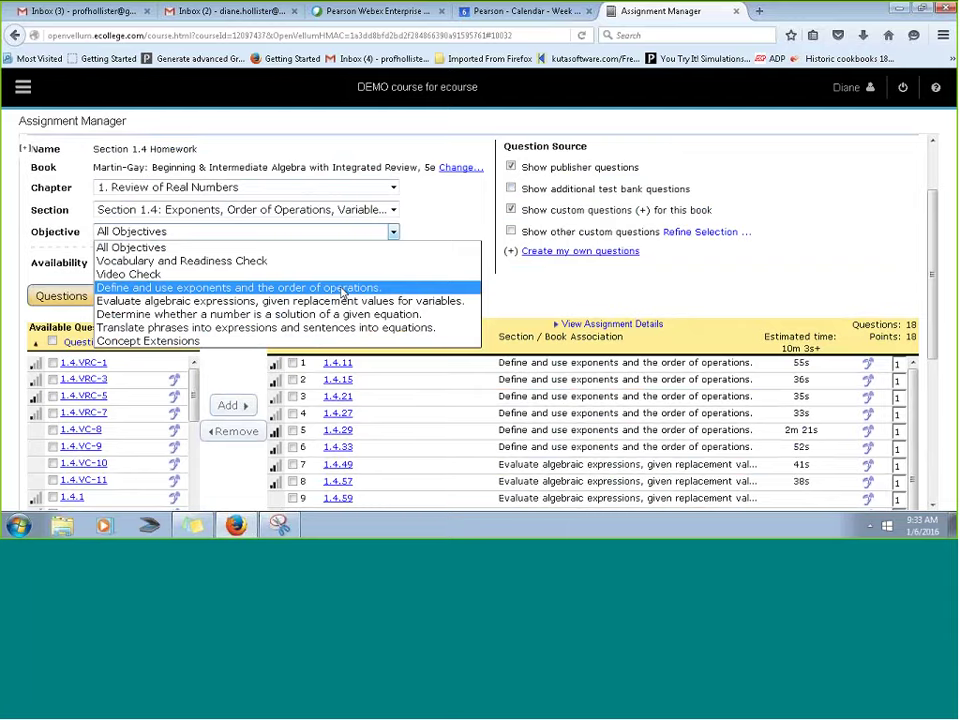
left_click(339, 328)
scroll(200, 330, "down", 3)
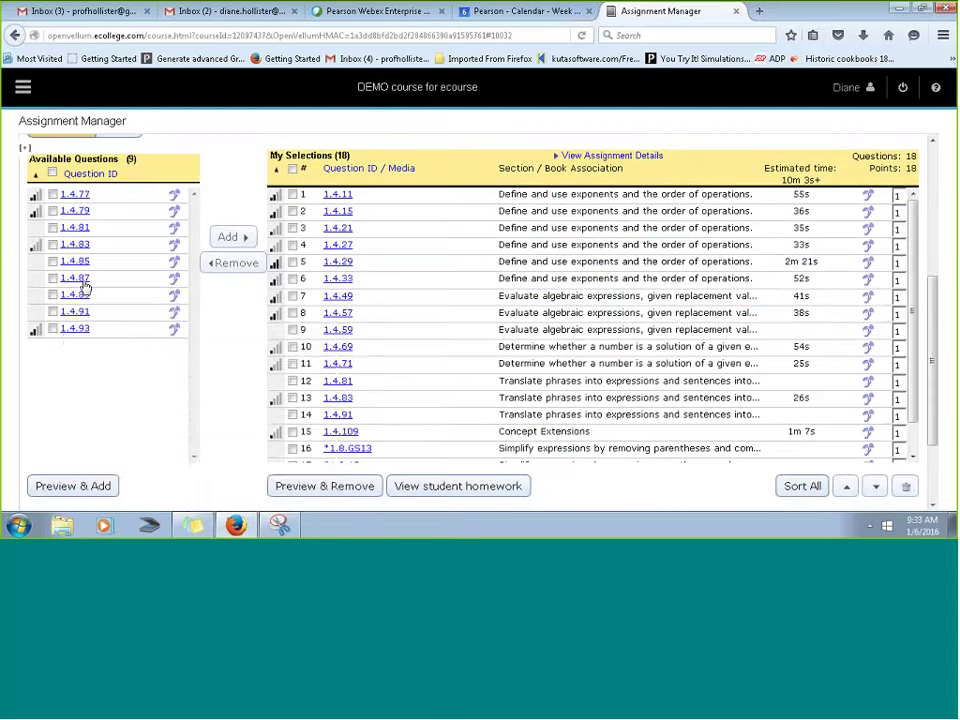
mouse_move(66, 340)
- Include the additional test bank questions in the available questions list
scroll(249, 222, "up", 1)
scroll(249, 222, "up", 3)
left_click(511, 209)
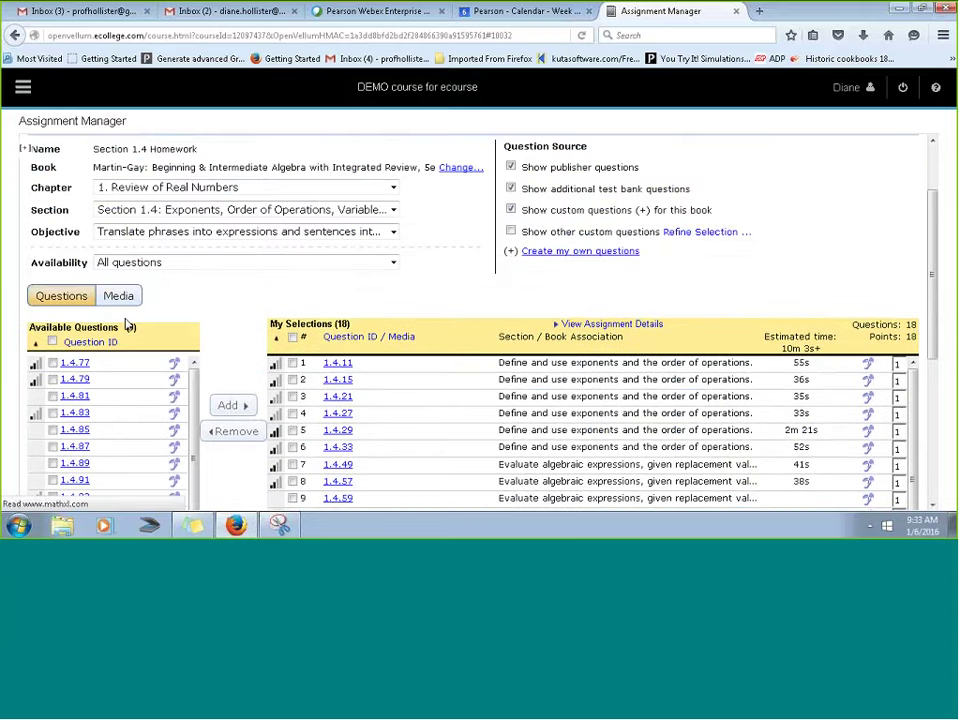
scroll(42, 380, "down", 5)
- Preview publisher question 1.4.87 among the available questions and close its preview window
mouse_move(105, 279)
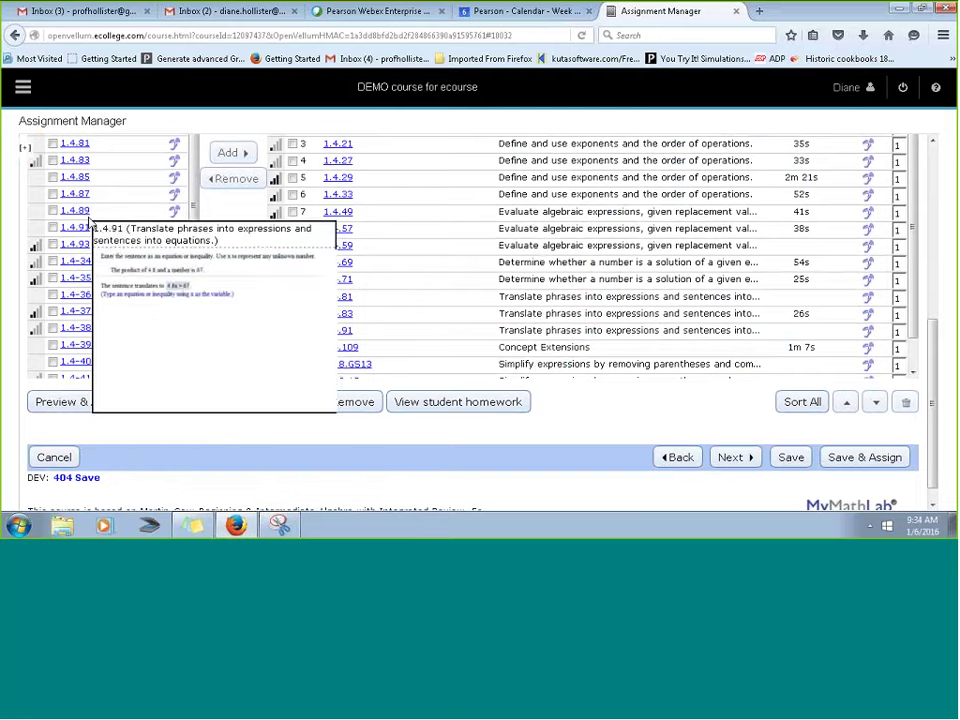
mouse_move(84, 204)
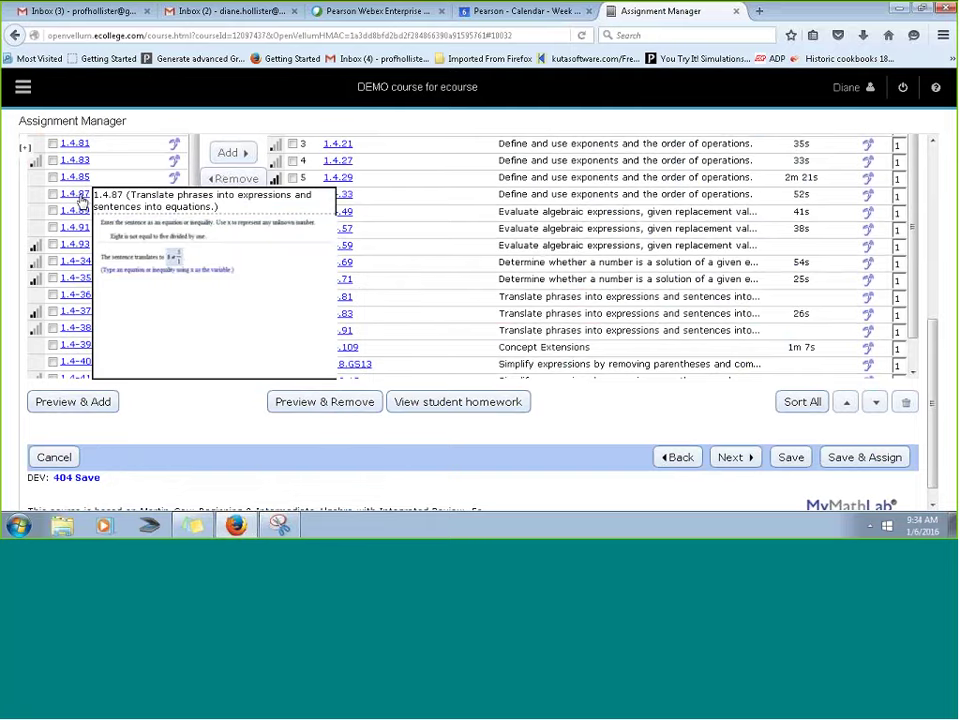
left_click(80, 198)
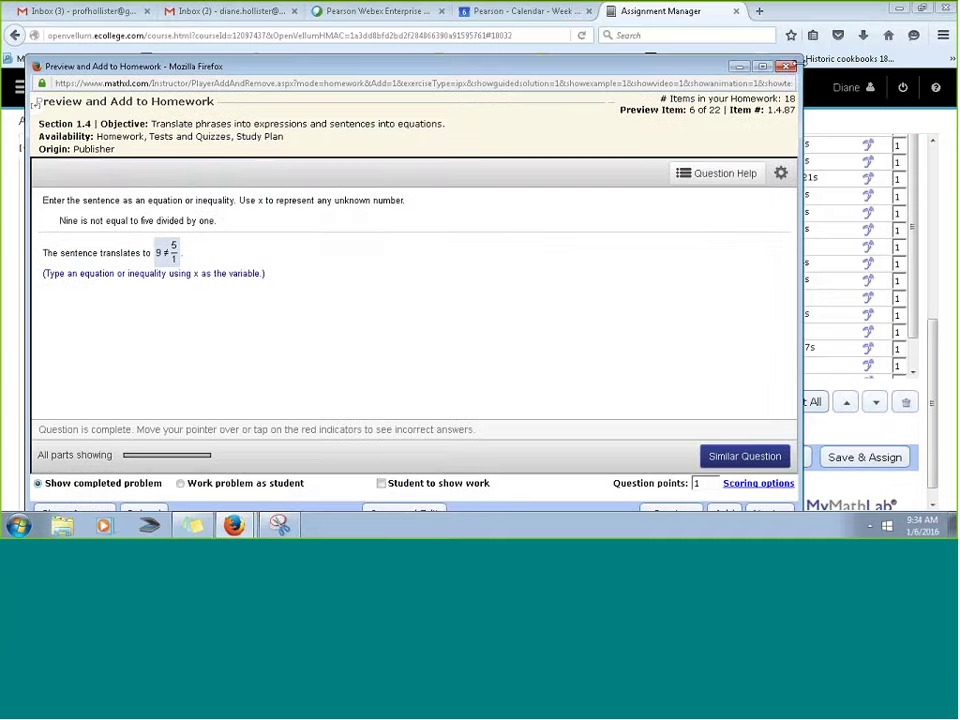
left_click(795, 66)
- Preview test bank question 1.4-43 (tb) to see its answer format and close its preview window
scroll(97, 357, "down", 5)
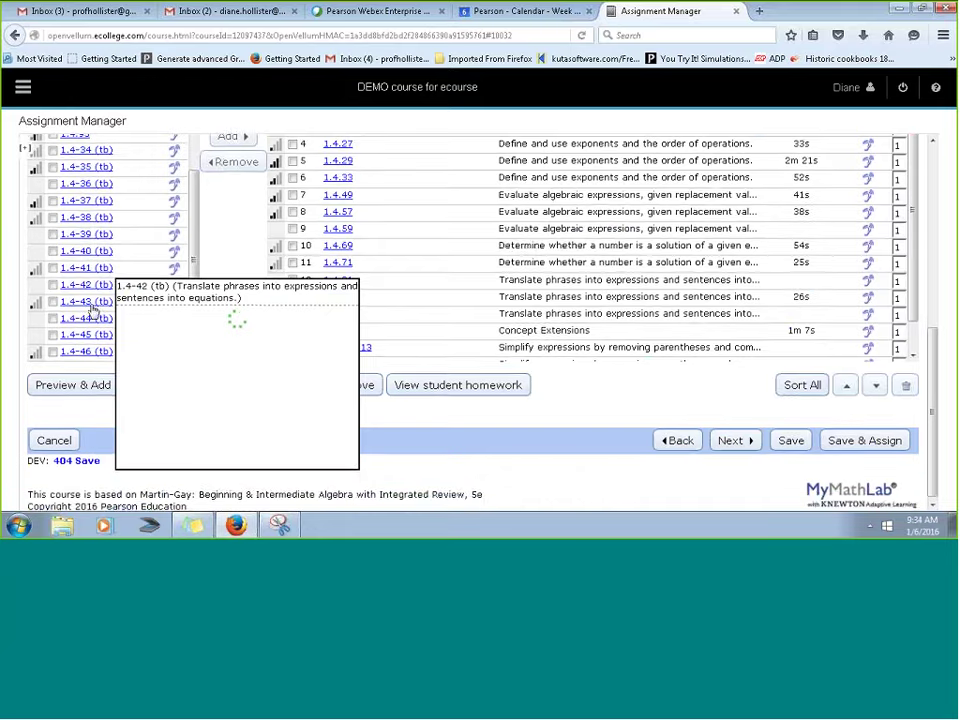
left_click(87, 300)
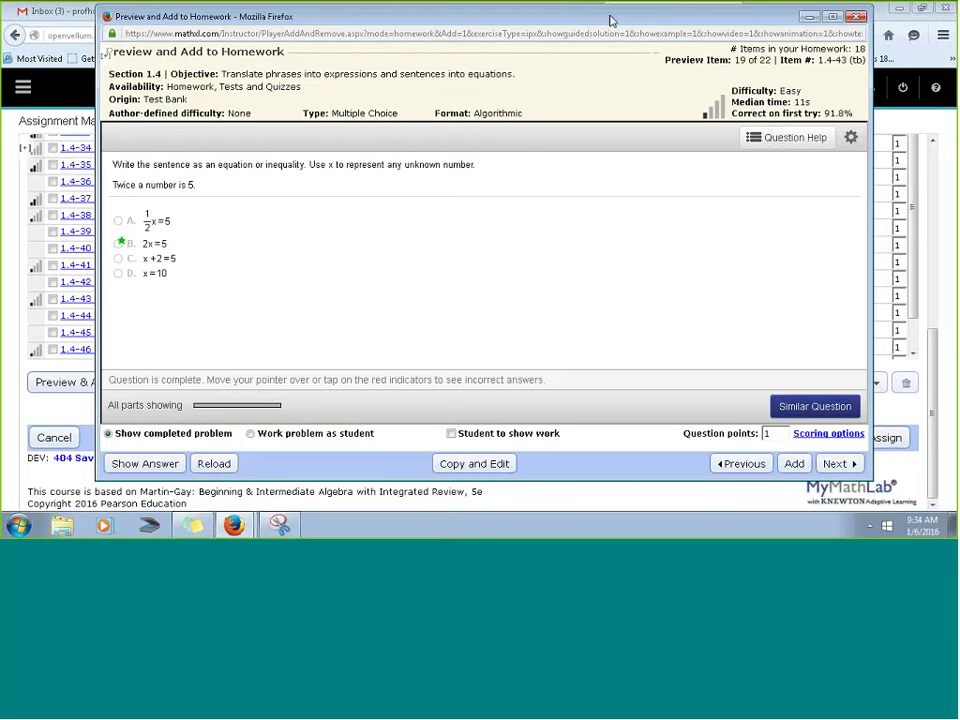
left_click_drag(612, 20, 598, 63)
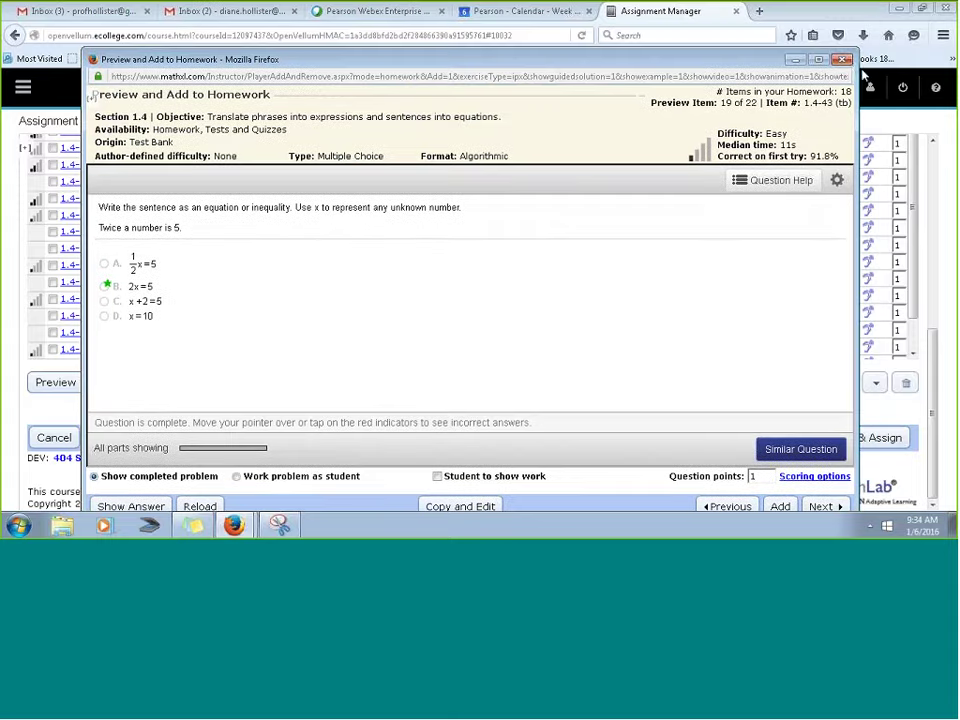
left_click(844, 60)
scroll(474, 251, "up", 3)
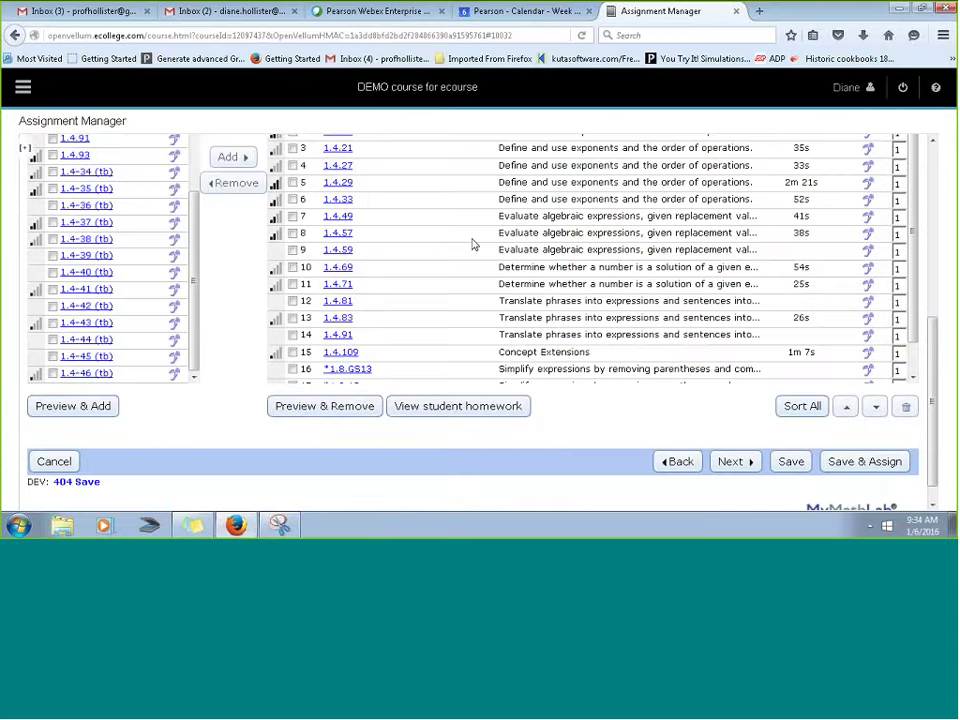
- Check the note on the selections' total estimated time and open the assignment details for Section 1.4 Homework
scroll(598, 185, "up", 2)
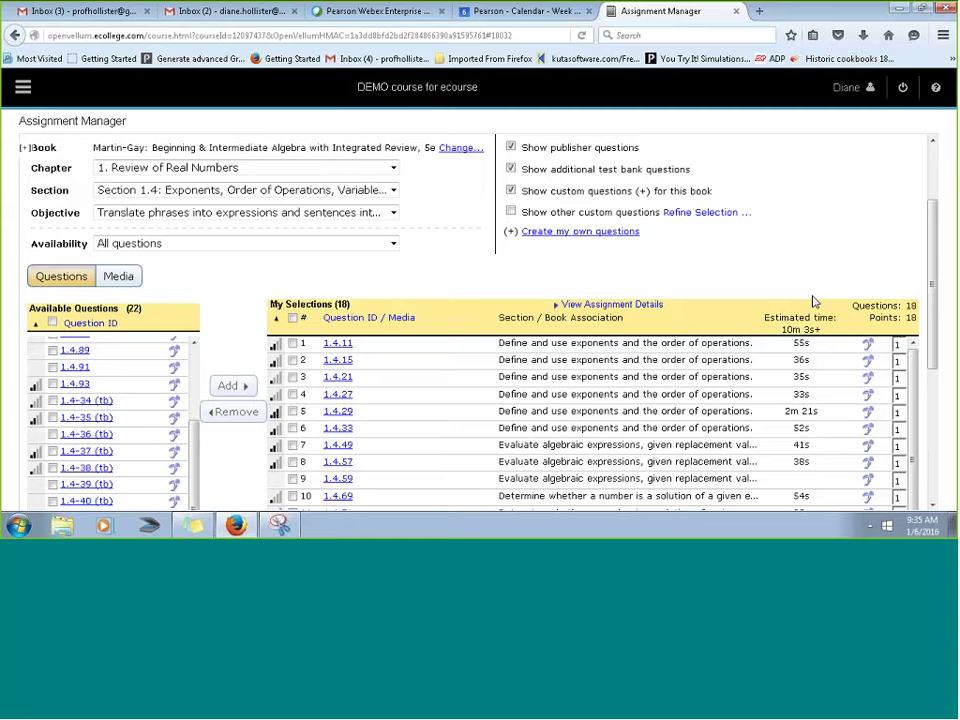
mouse_move(786, 334)
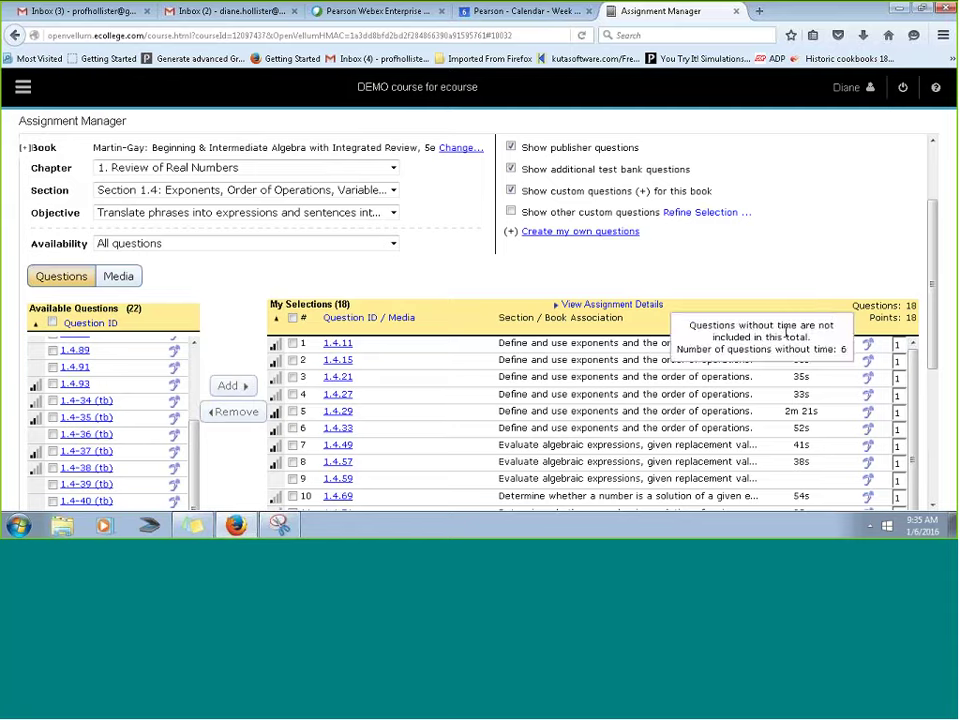
scroll(786, 334, "down", 2)
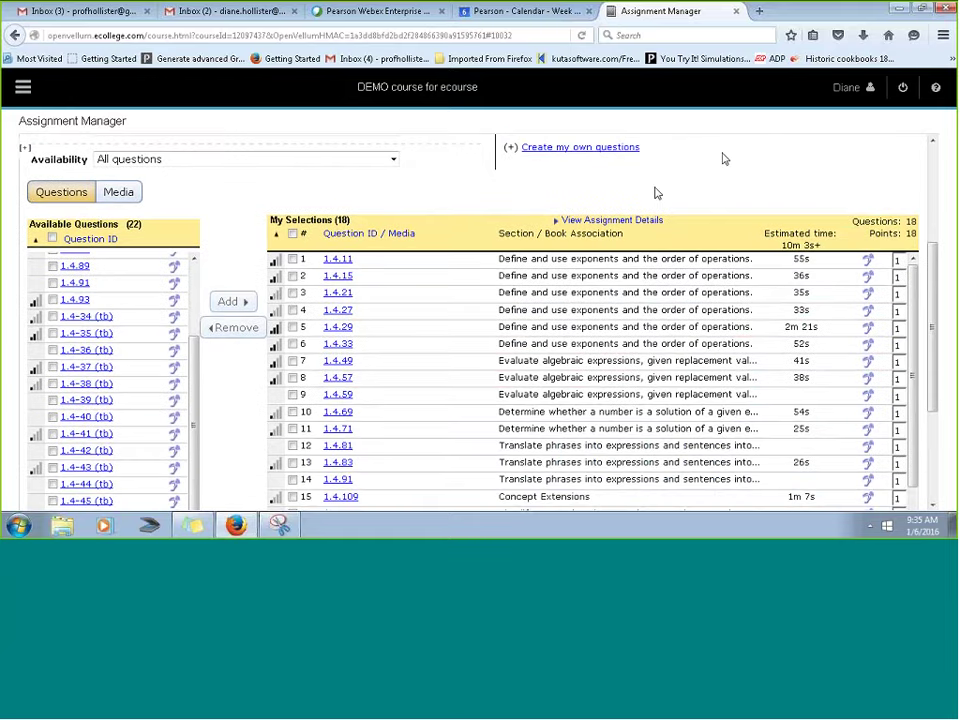
left_click(637, 222)
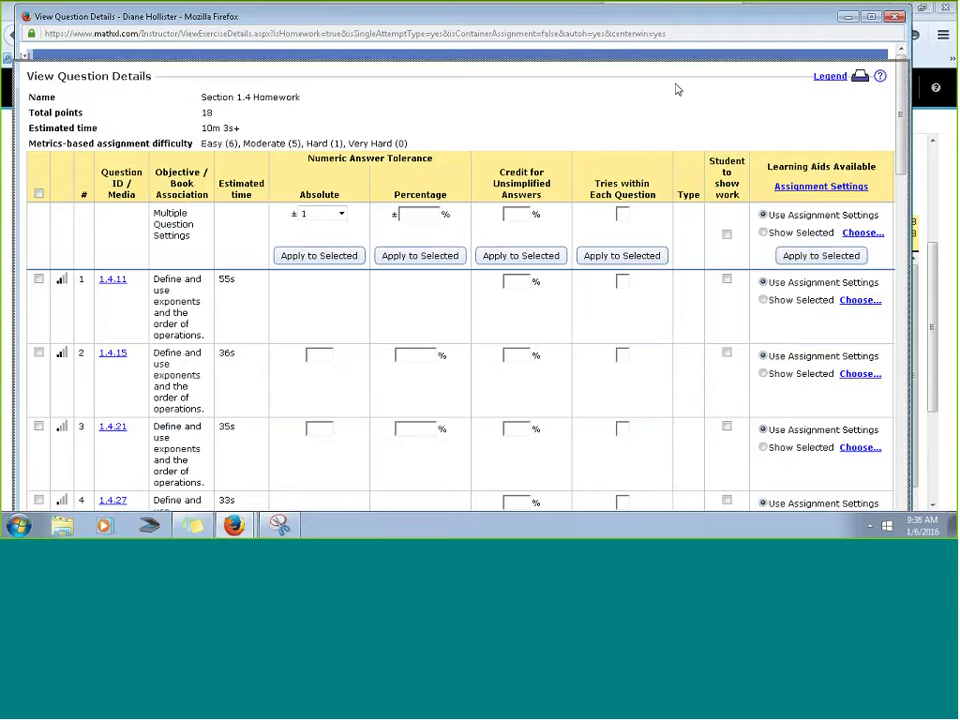
- Close the question details window and examine the estimated time total and the question metrics notes in the homework's selections
left_click_drag(886, 23, 884, 127)
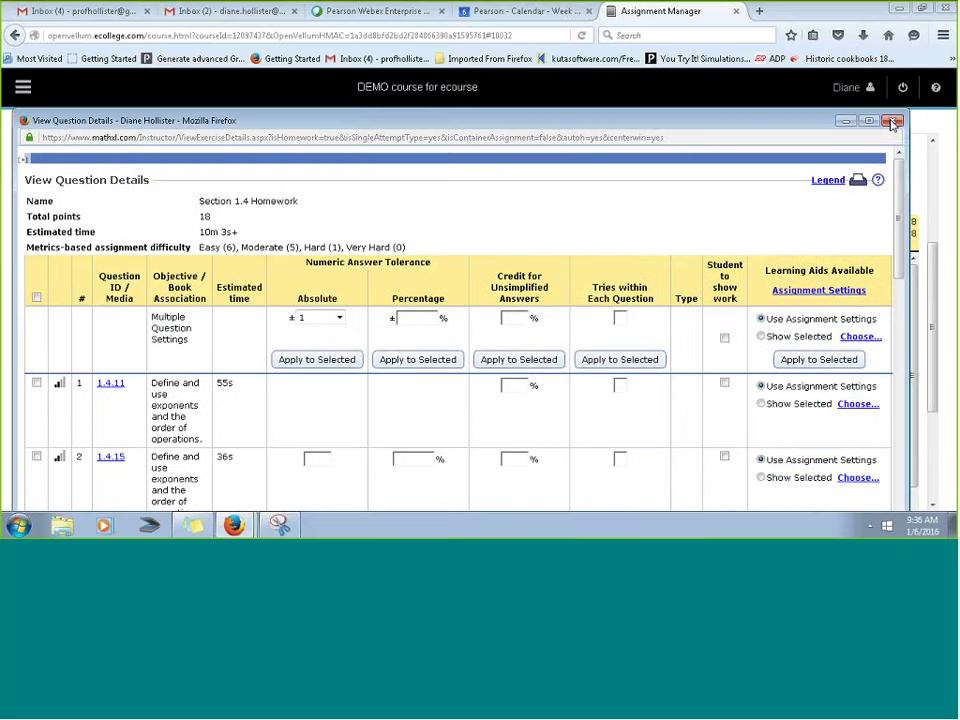
left_click(891, 121)
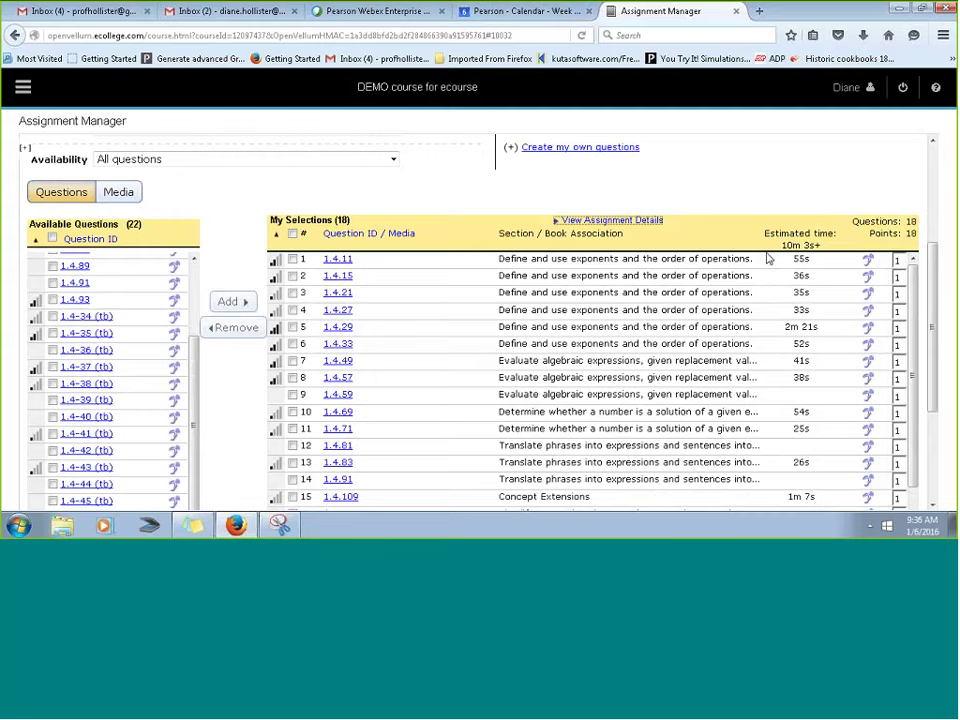
mouse_move(838, 247)
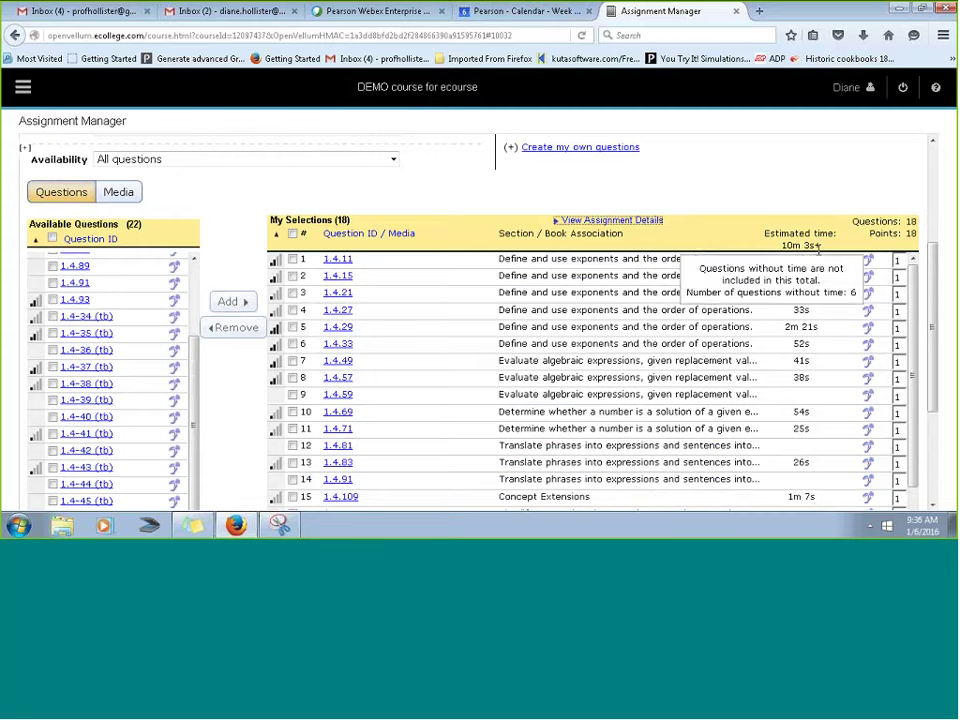
scroll(818, 247, "down", 2)
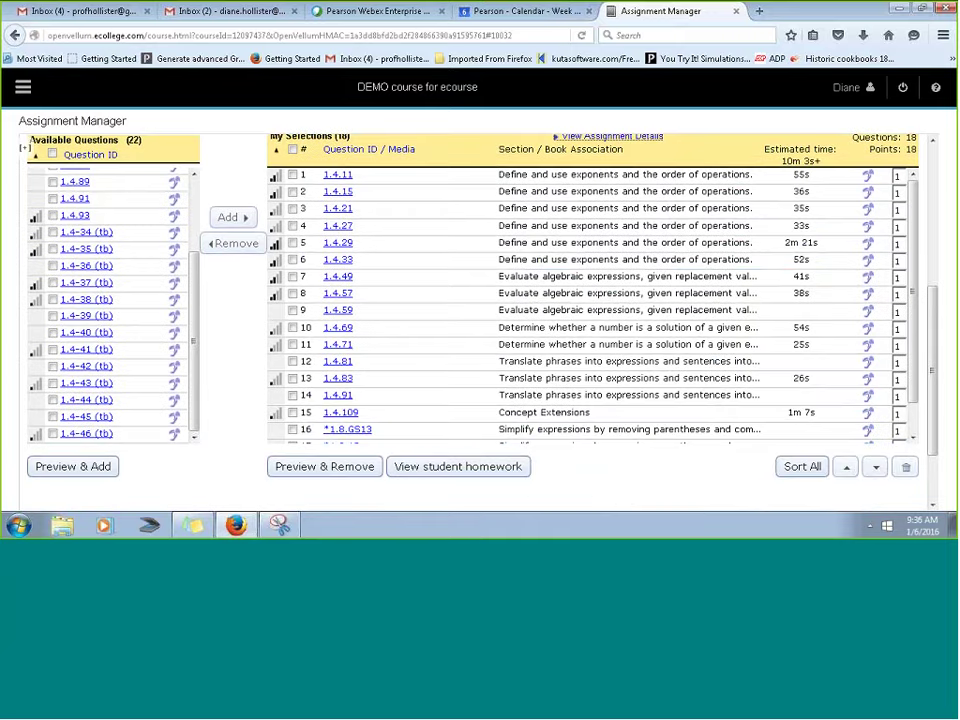
mouse_move(267, 314)
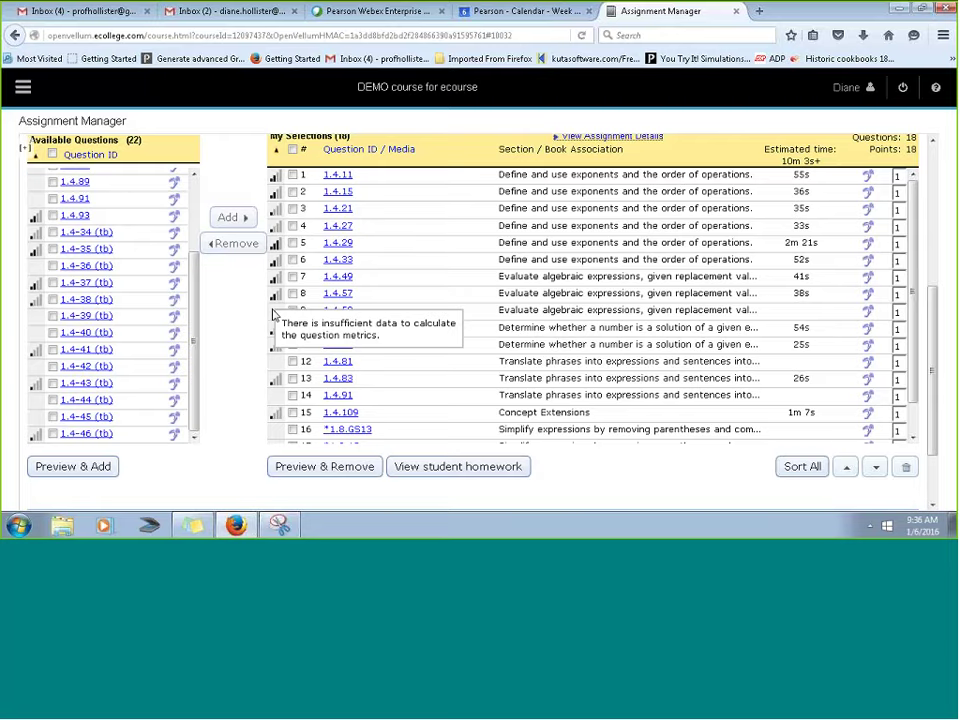
mouse_move(820, 160)
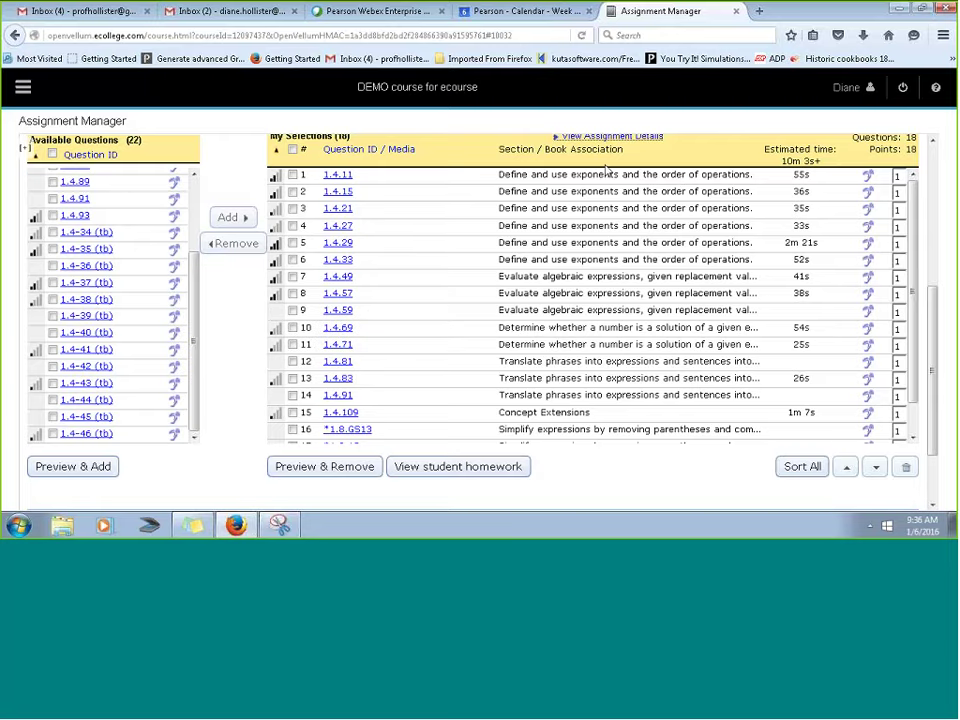
scroll(277, 399, "down", 1)
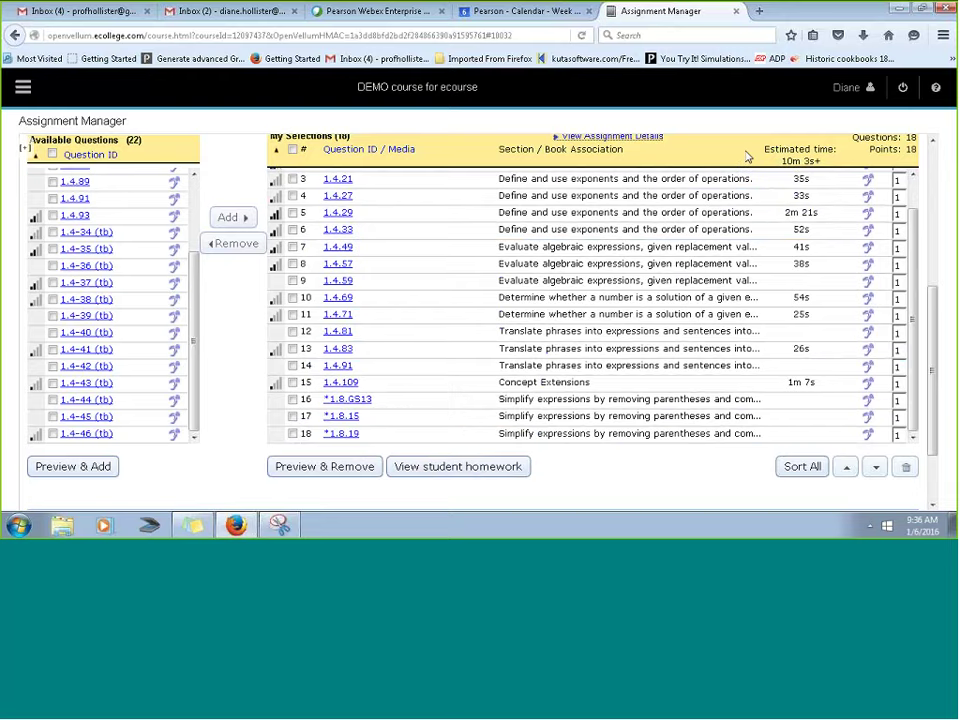
scroll(553, 246, "up", 5)
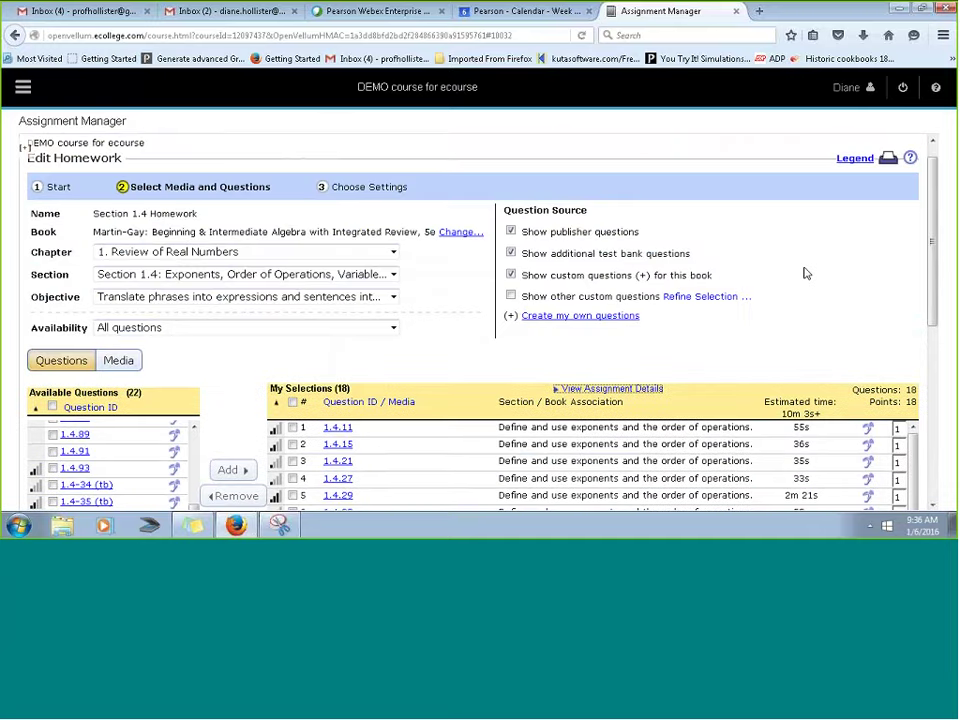
scroll(790, 263, "down", 5)
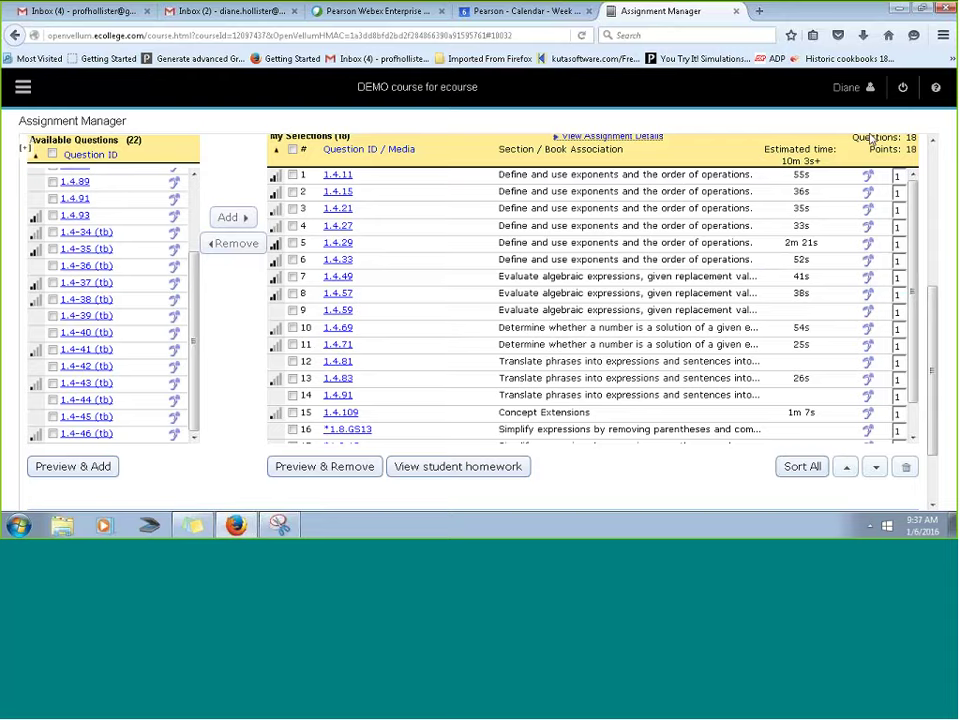
mouse_move(778, 145)
mouse_move(792, 158)
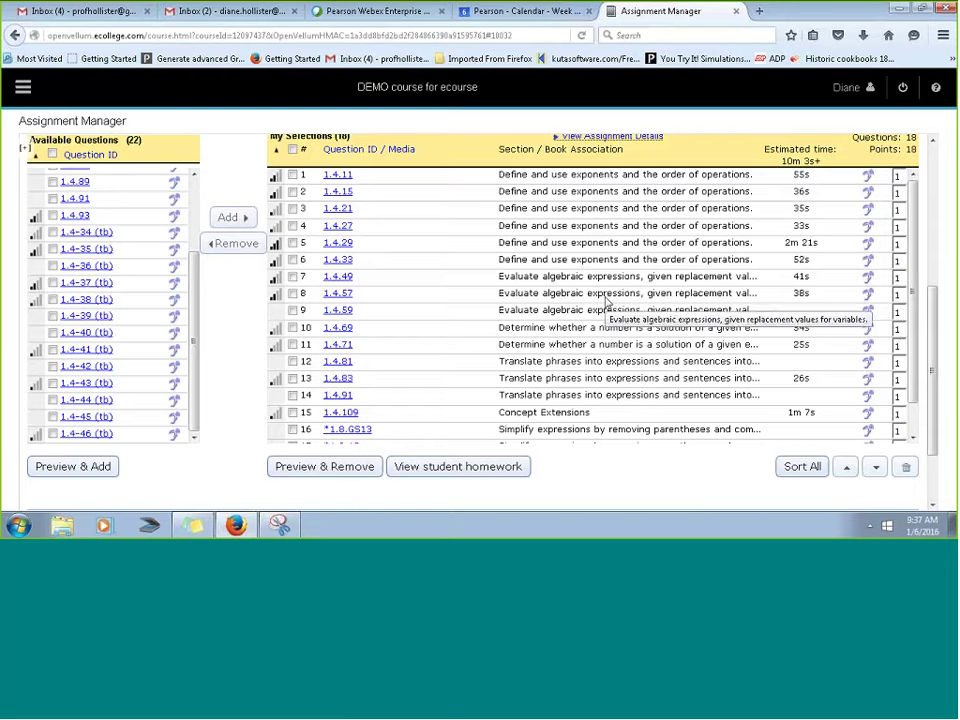
- Preview selected question 1.4.49 in a maximized window and show its available question help options
left_click(345, 281)
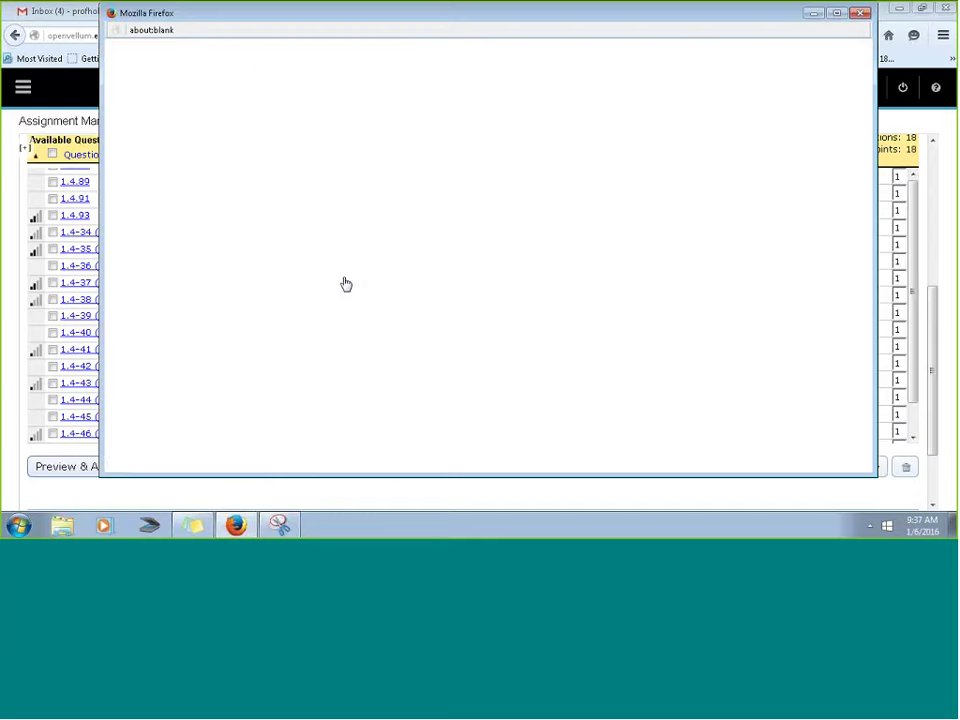
left_click_drag(233, 17, 215, 34)
left_click_drag(658, 37, 672, 23)
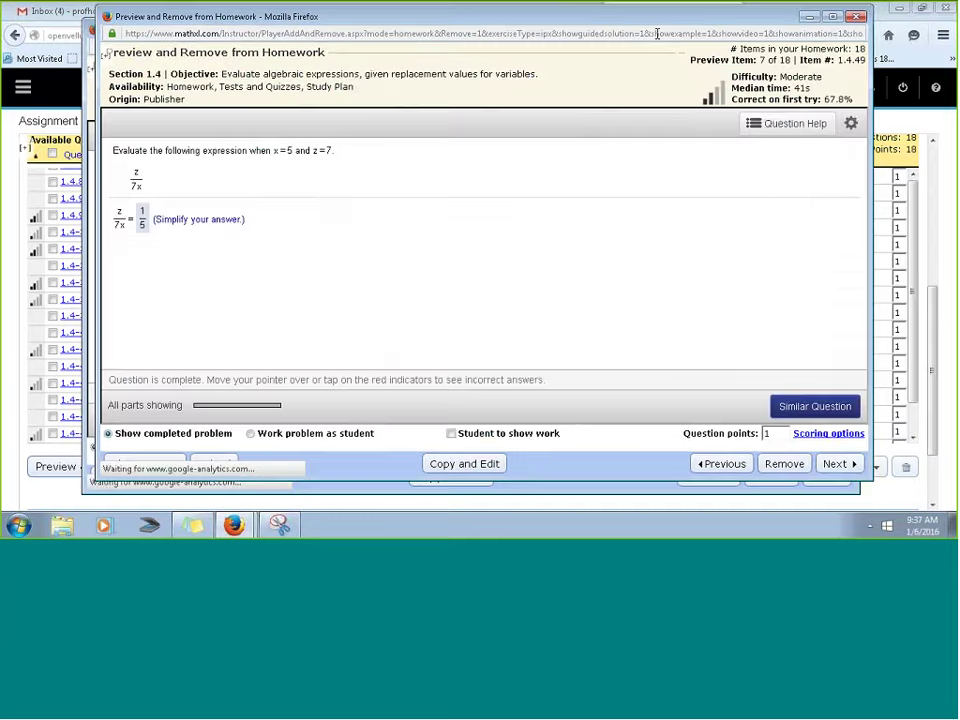
left_click(805, 130)
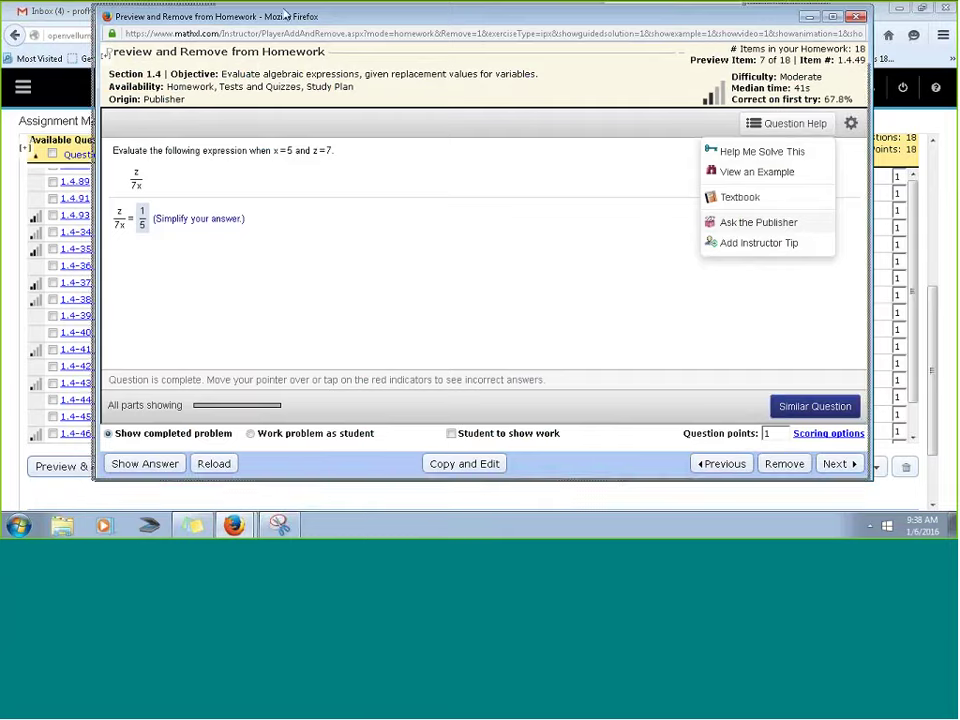
left_click_drag(317, 16, 272, 12)
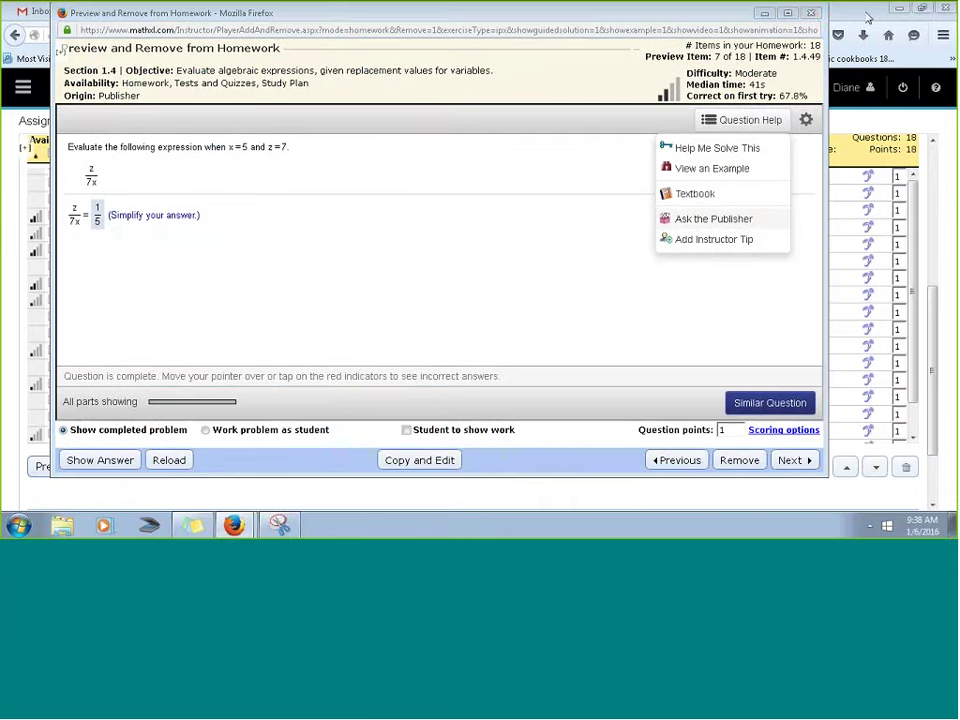
left_click(787, 13)
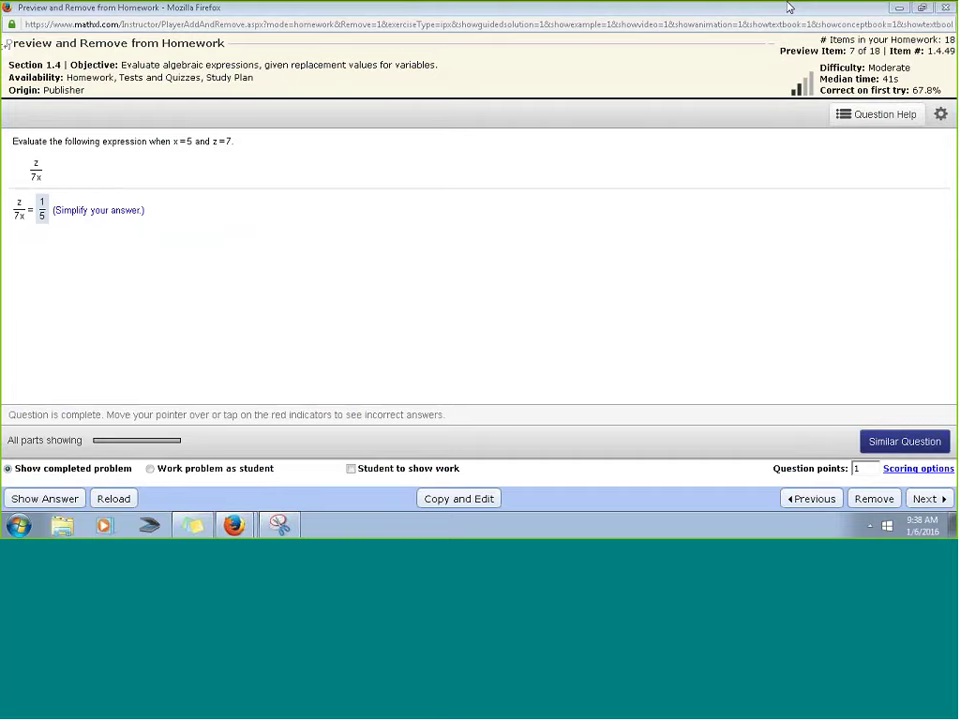
left_click(905, 116)
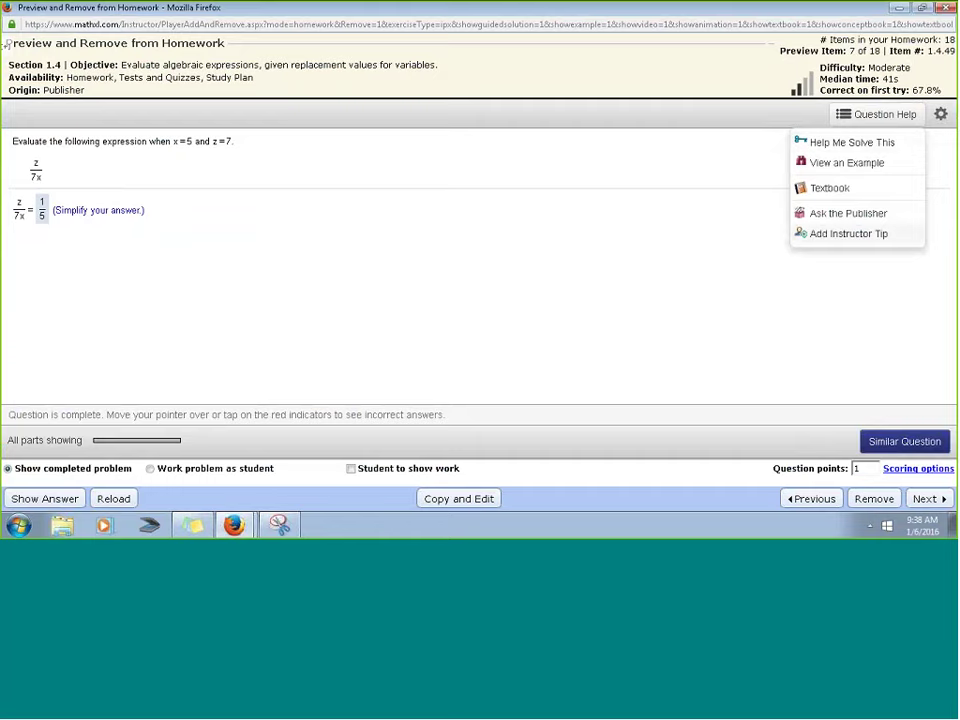
- Add the instructor tip "Be sure to check your computations." to question 1.4.49 and save it
left_click(857, 236)
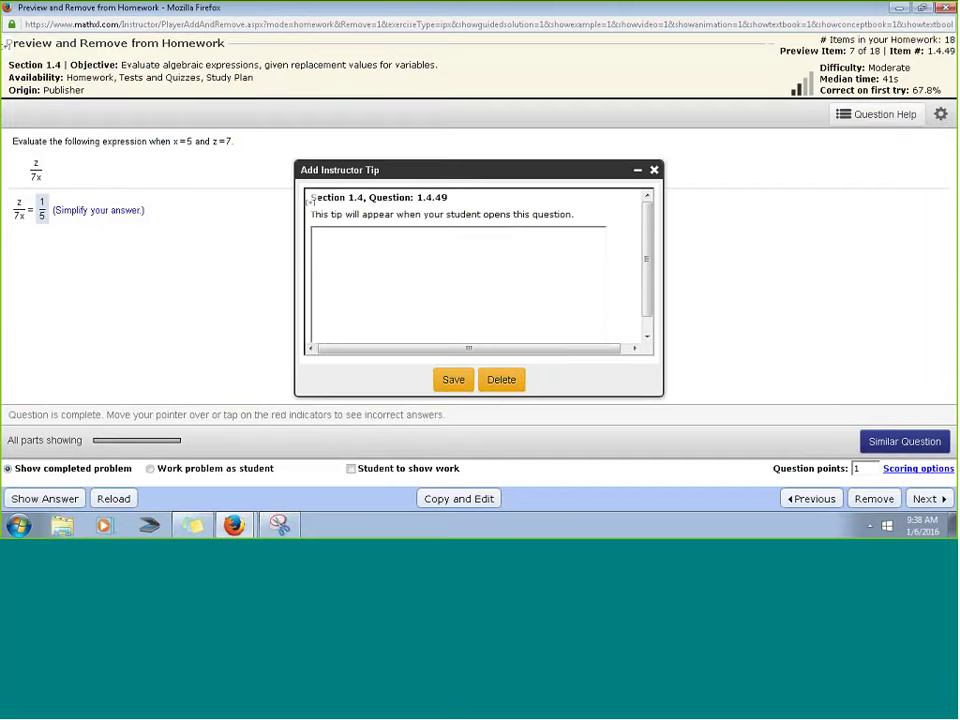
left_click_drag(516, 165, 600, 113)
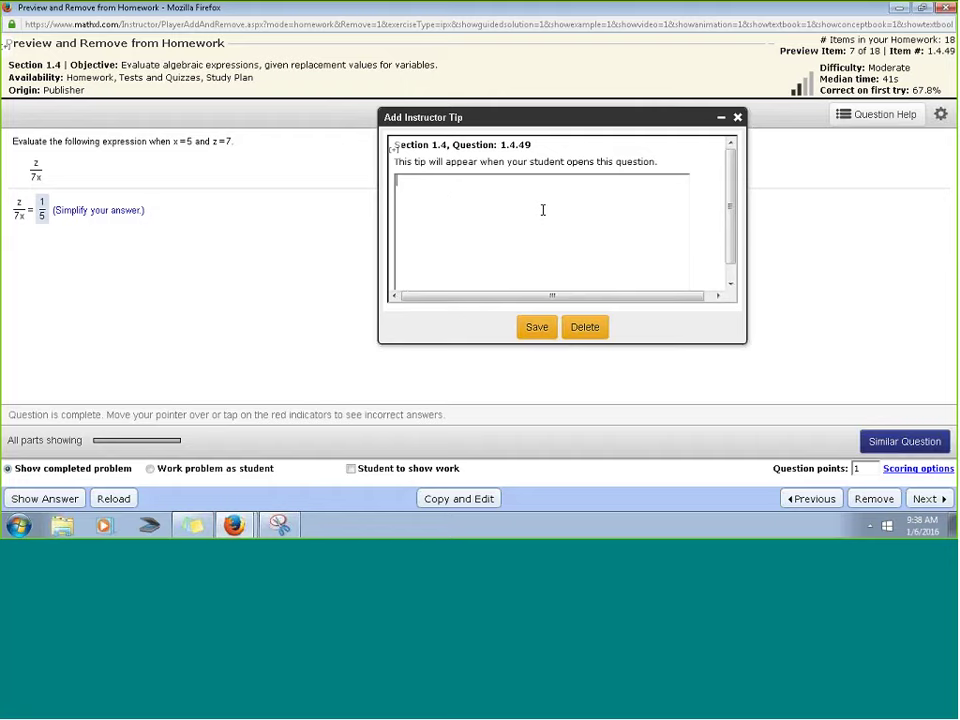
type("sure to check your intege")
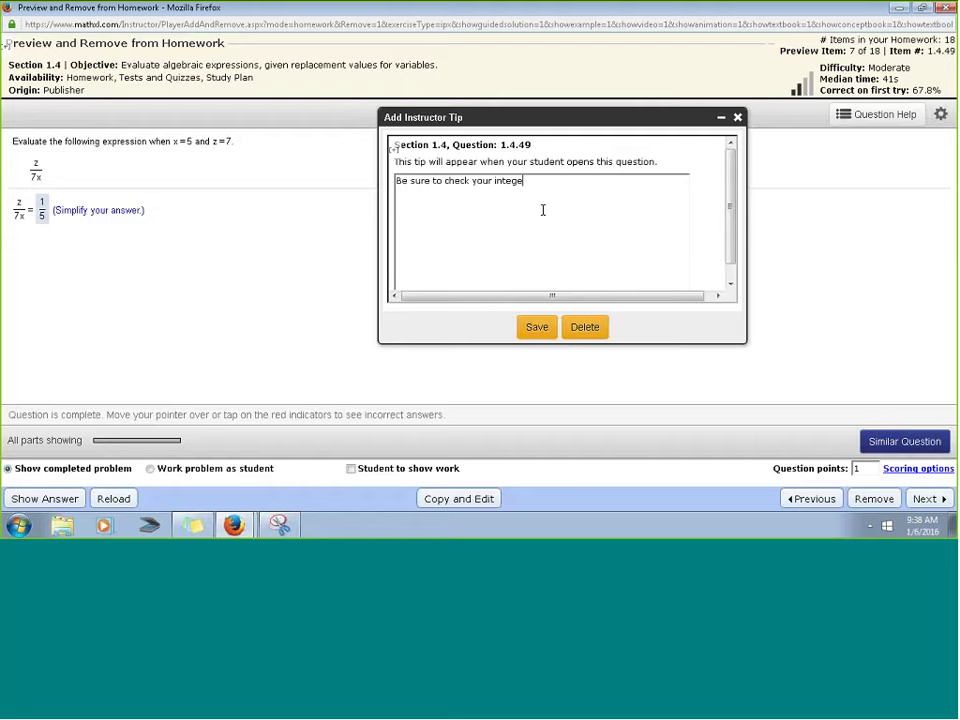
key("BackSpace")
key("BackSpace")
key("BackSpace")
key("BackSpace")
key("BackSpace")
key("BackSpace")
type("computations.")
left_click(540, 328)
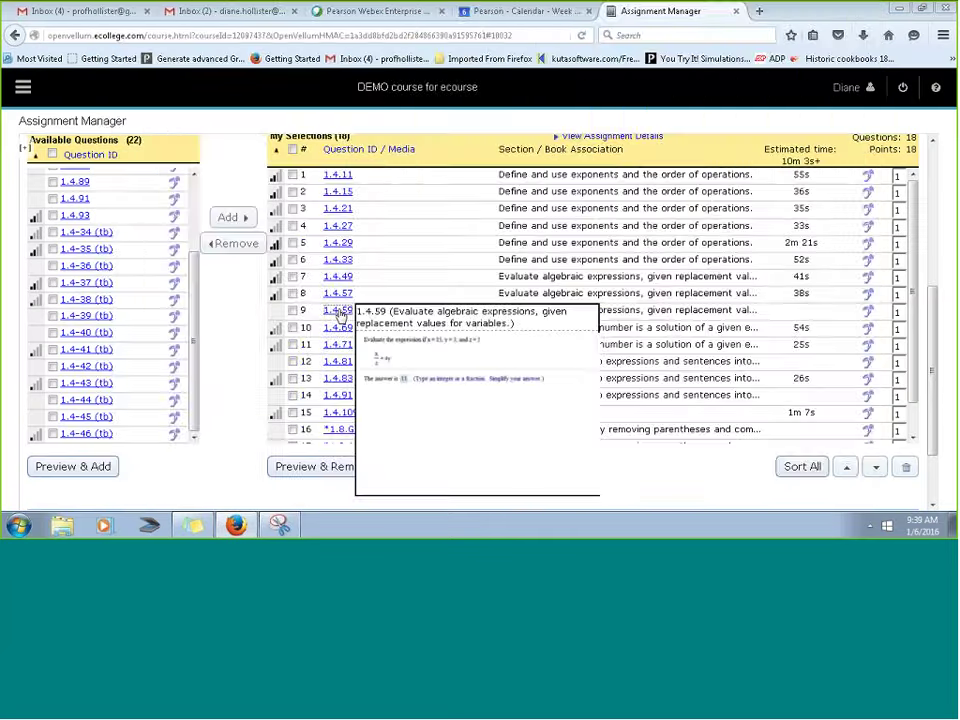
- Save the instructor tip "Watch your signs!" on selected question 1.4.59 and close its preview window
left_click(312, 313)
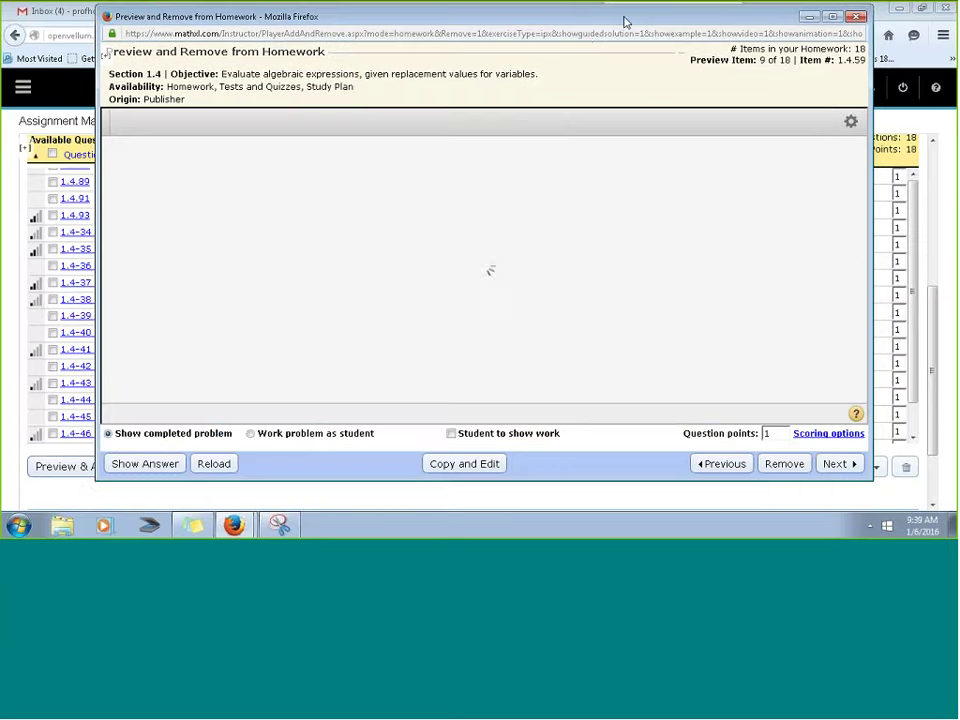
left_click_drag(626, 21, 581, 40)
left_click(770, 138)
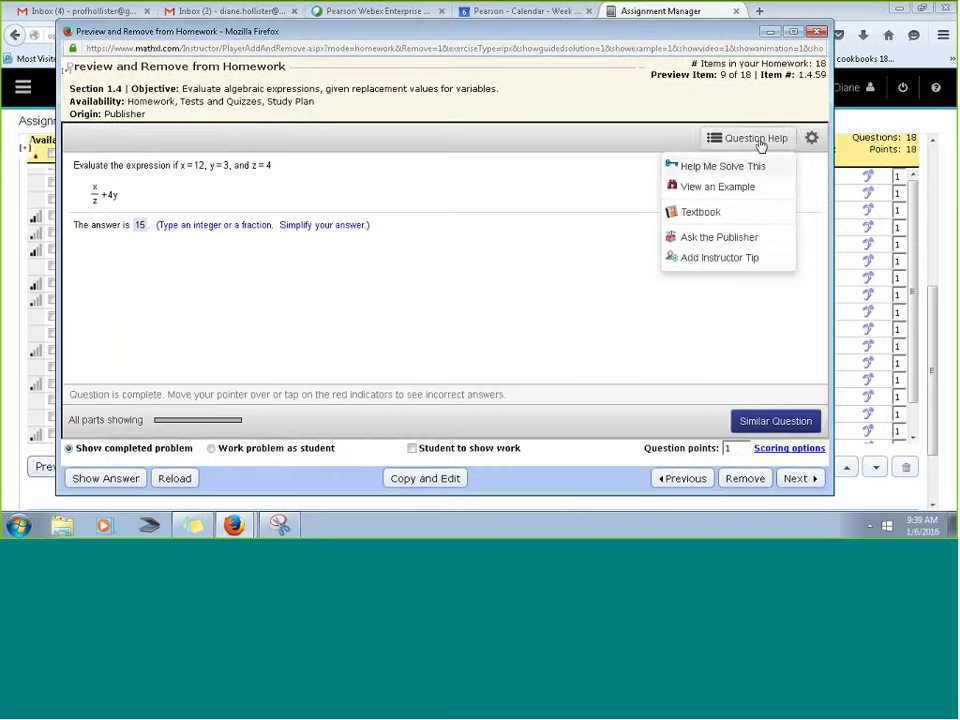
left_click(718, 259)
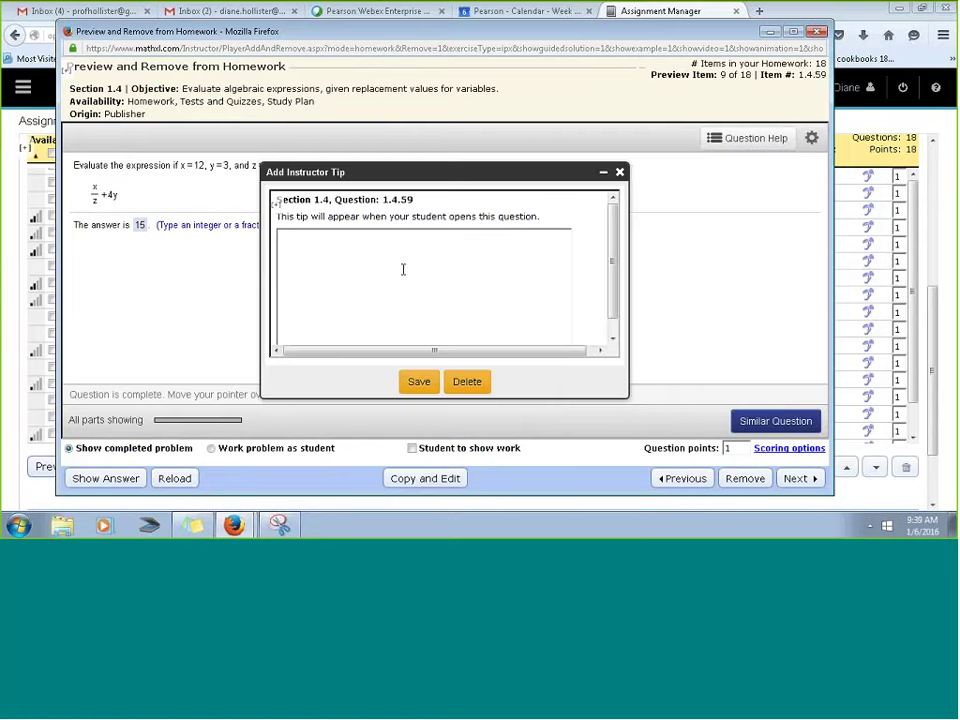
type("Watch your signs!")
left_click(415, 381)
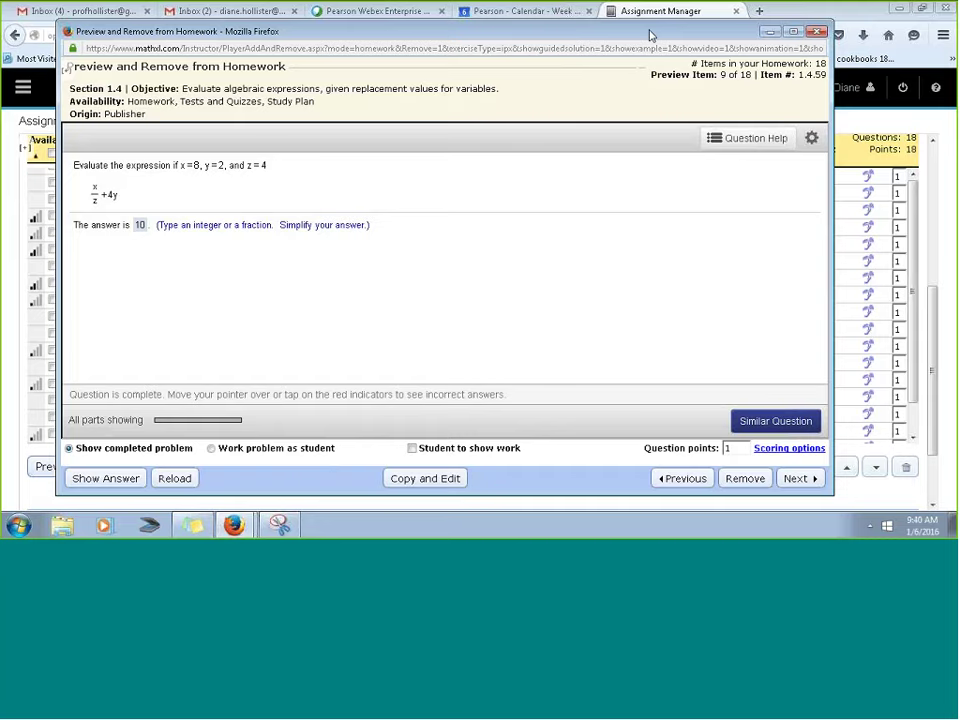
left_click_drag(657, 36, 644, 98)
left_click(805, 94)
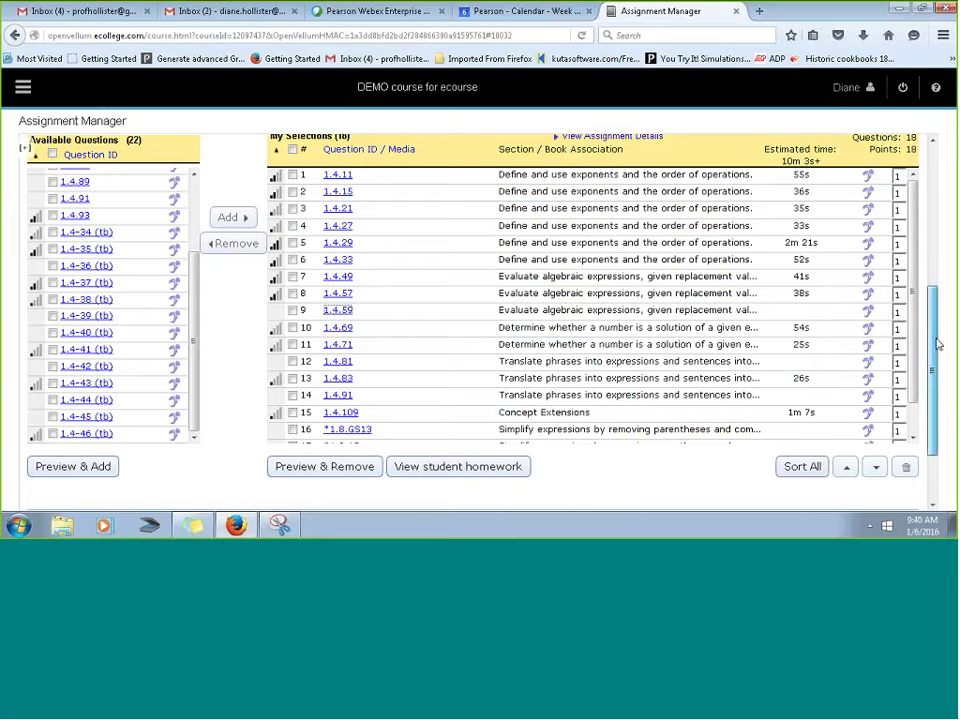
- Save and assign the edited Section 1.4 Homework and dismiss the confirmation message
scroll(936, 343, "down", 2)
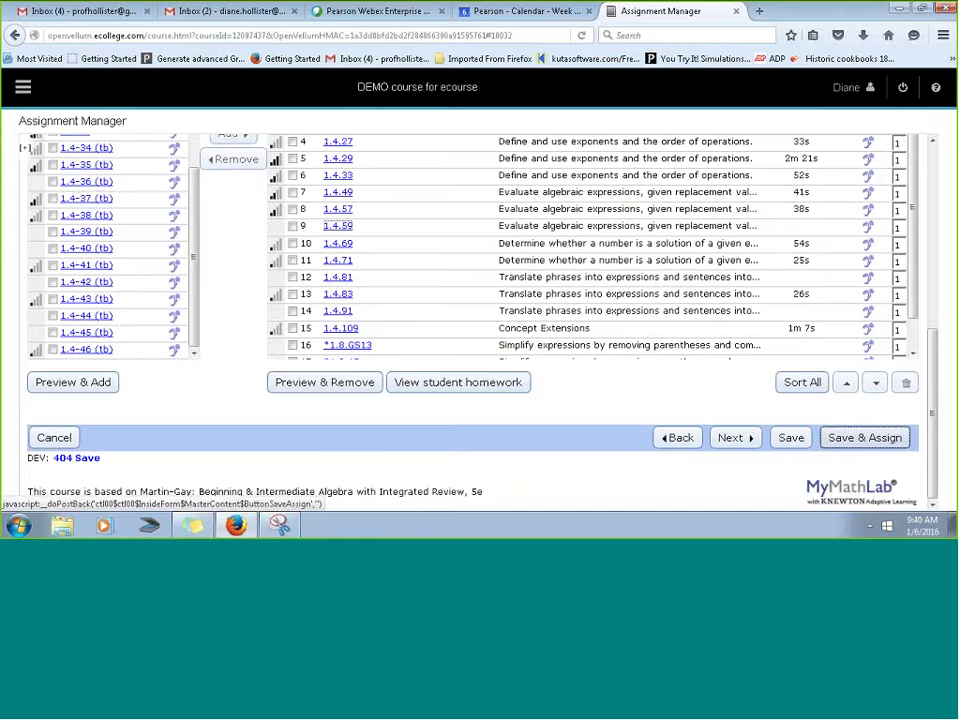
left_click(864, 438)
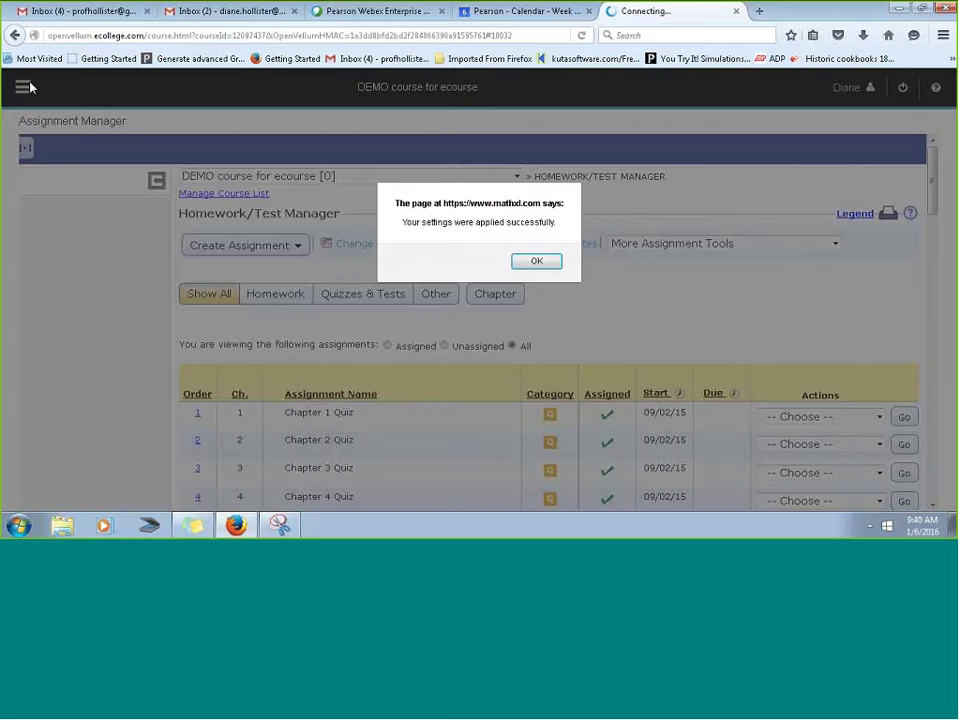
key("Return")
- Return to the main course menu and open Section 1.4 Homework from the student Assignments page
left_click(44, 90)
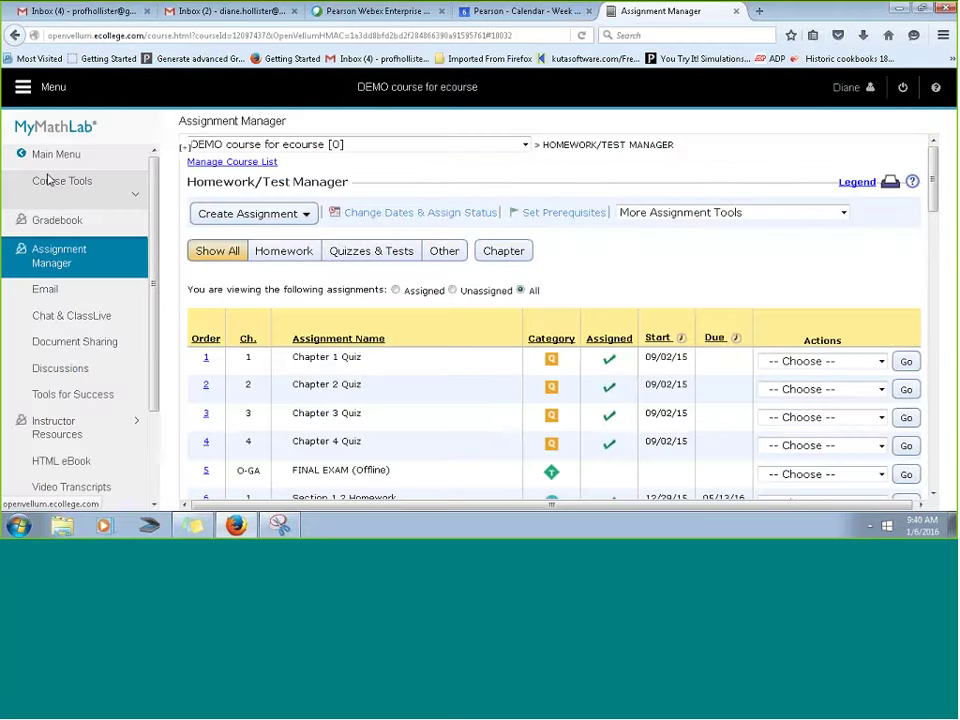
left_click(48, 158)
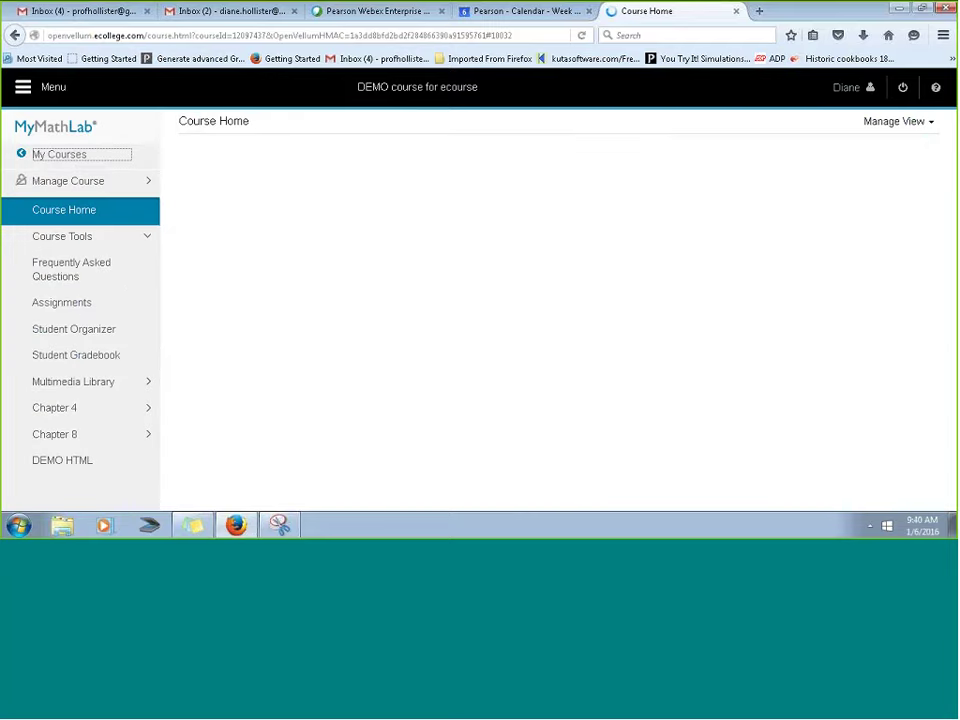
left_click(70, 267)
left_click(77, 305)
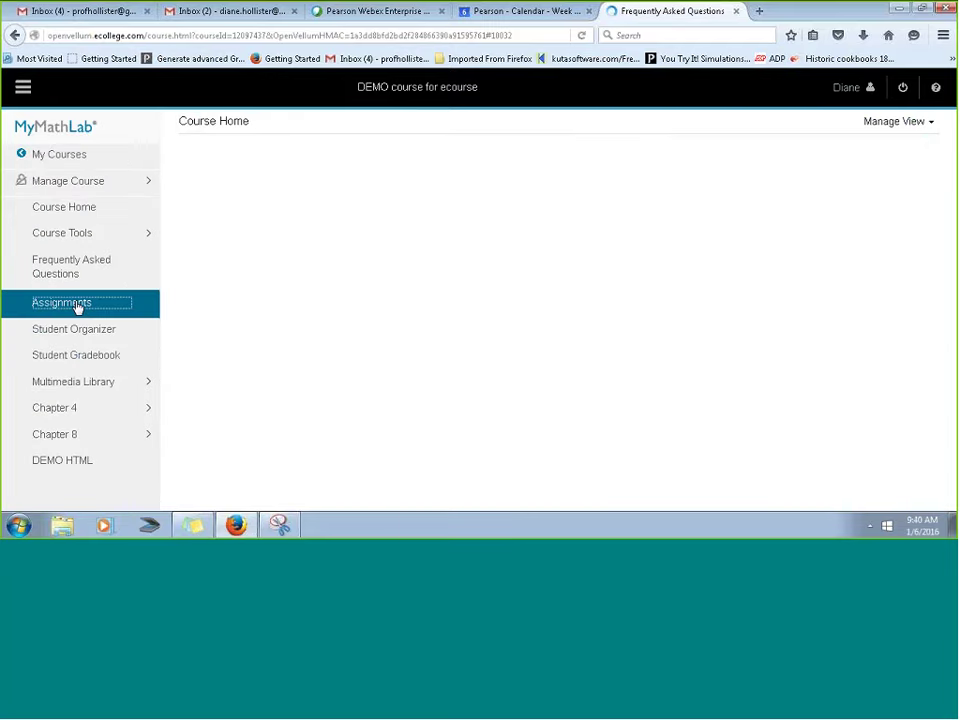
scroll(439, 375, "down", 6)
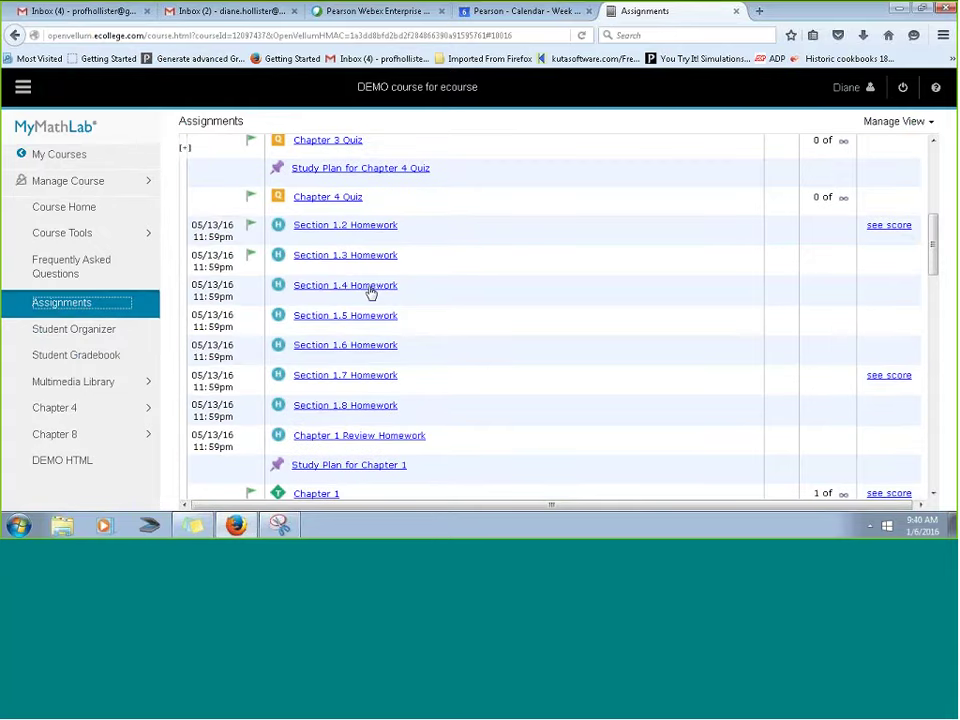
left_click(370, 290)
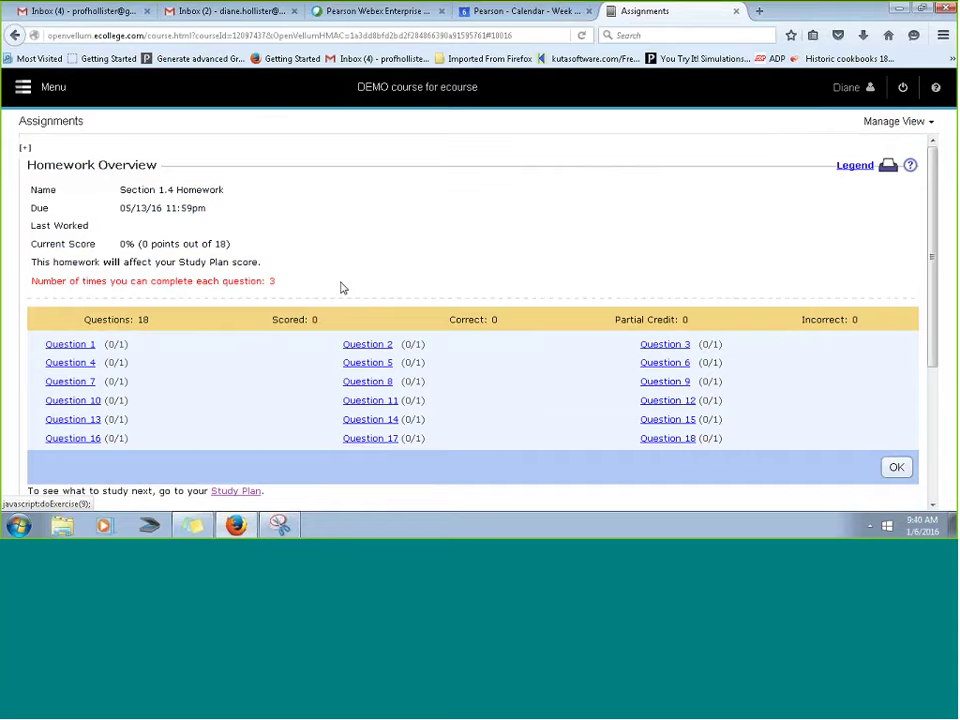
- Open Question 9 of the homework and move its instructor tip aside to view it with the problem
left_click(660, 382)
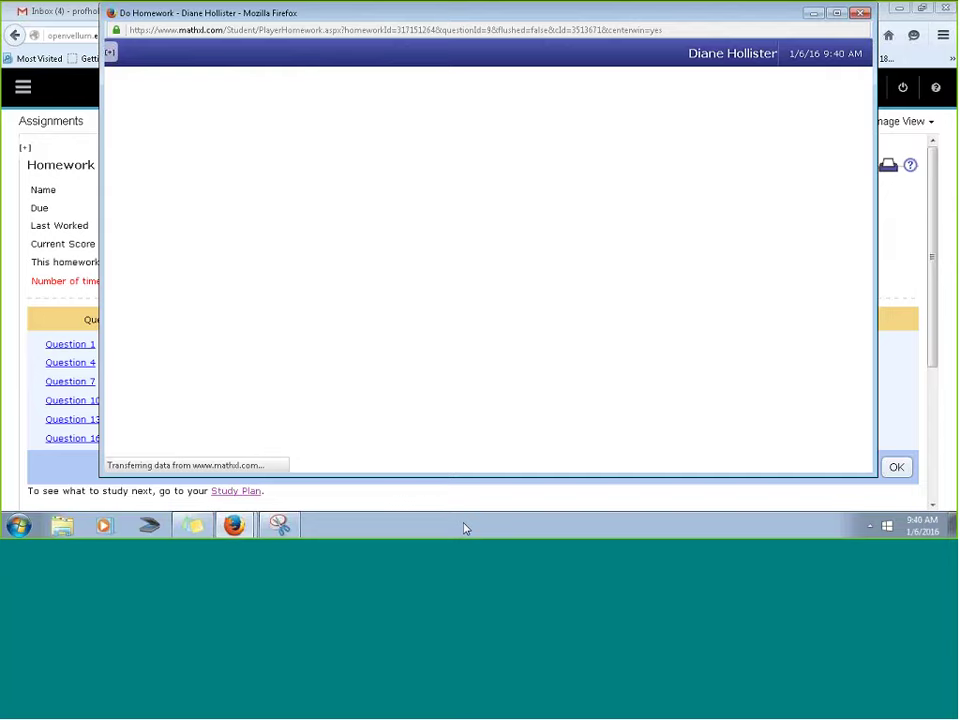
left_click_drag(295, 16, 631, 25)
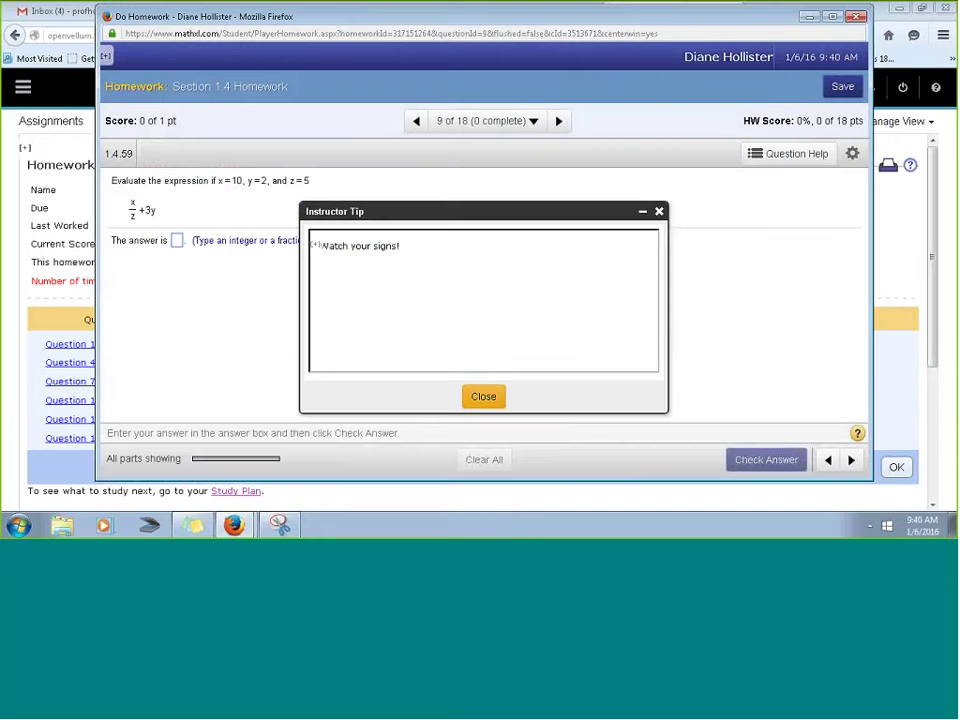
left_click_drag(406, 212, 511, 171)
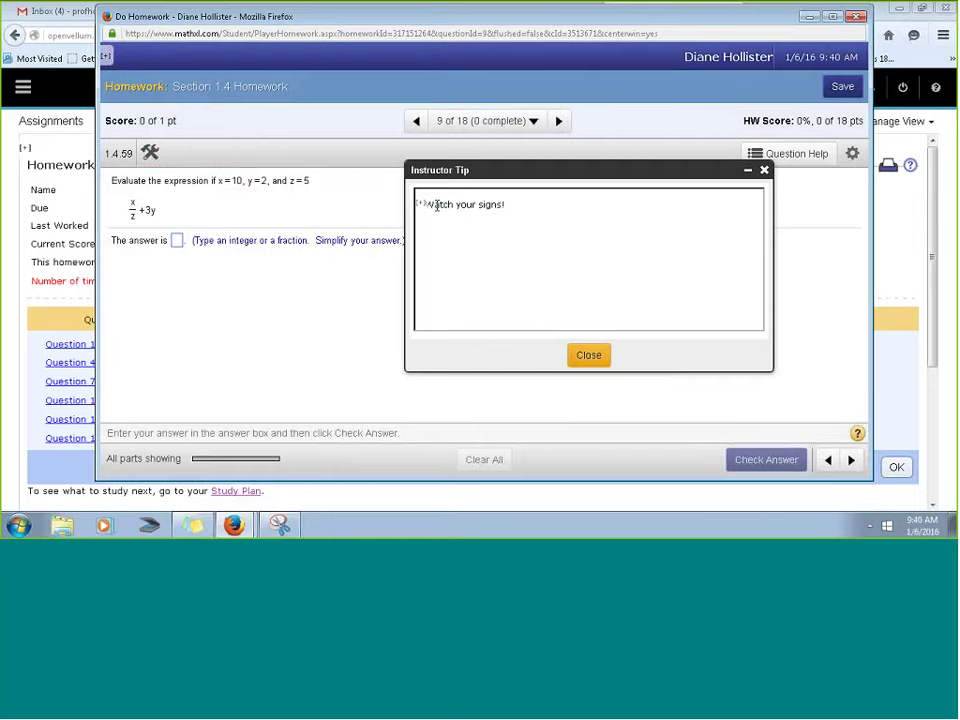
- Move the instructor tip over the Question 9 problem, close it and hide the answer-entry keyboard
left_click_drag(522, 170, 302, 169)
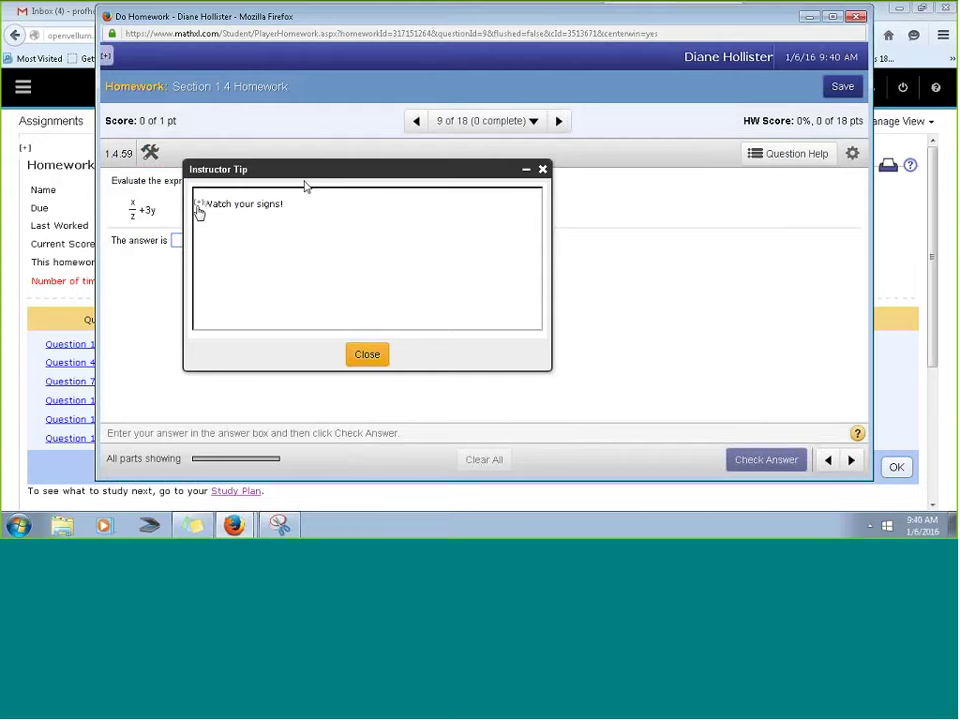
left_click(368, 355)
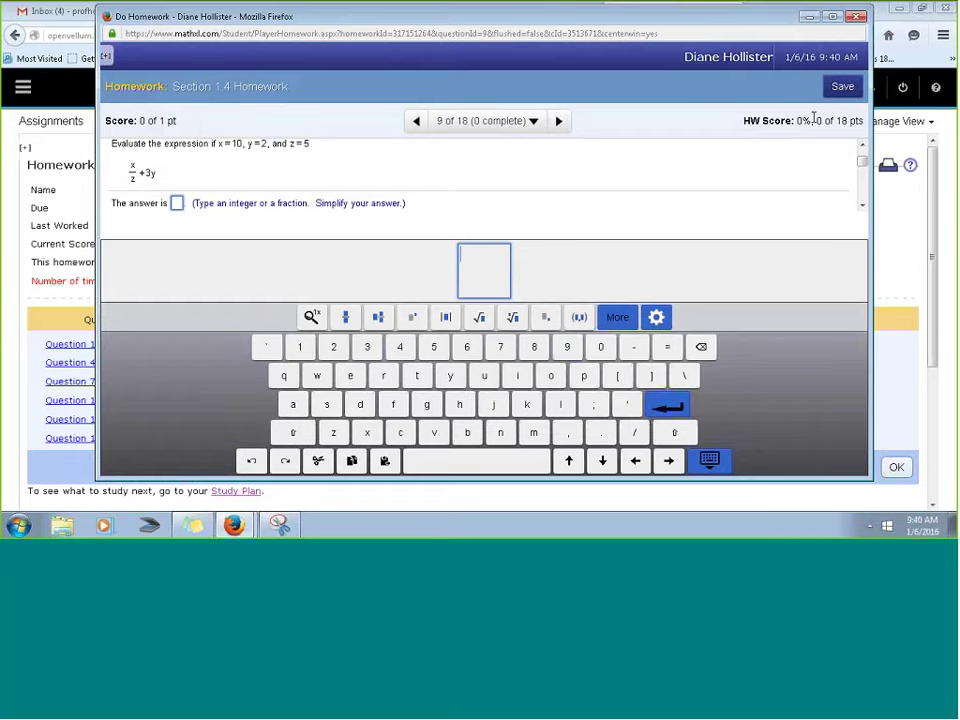
left_click(634, 171)
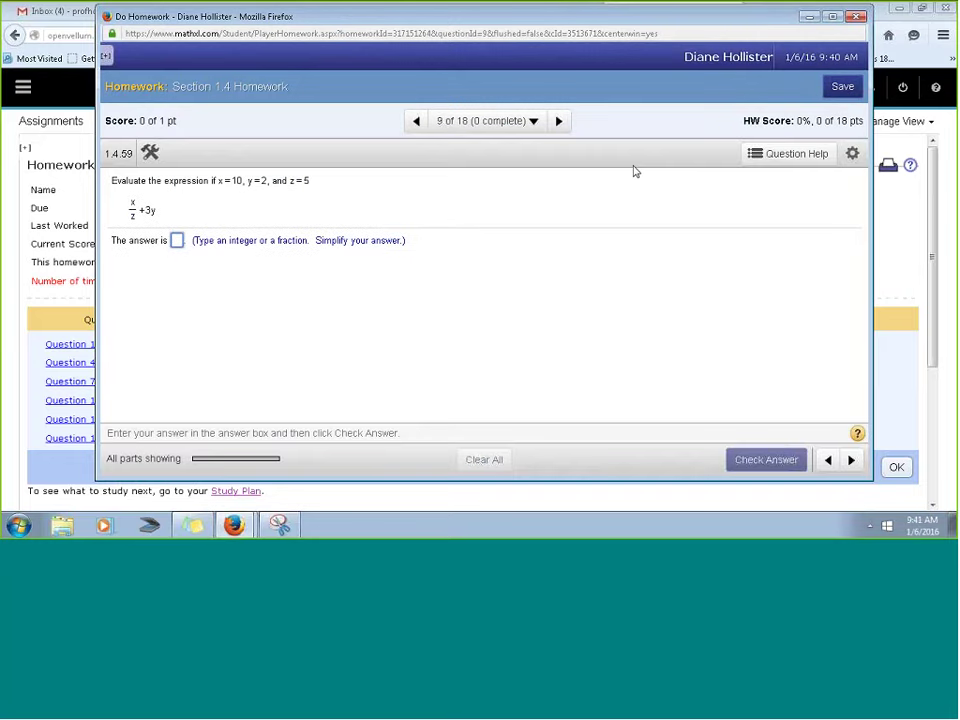
- Request the instructor tip again from Question 9's help options and close the stray Pearson Jira window
left_click(786, 154)
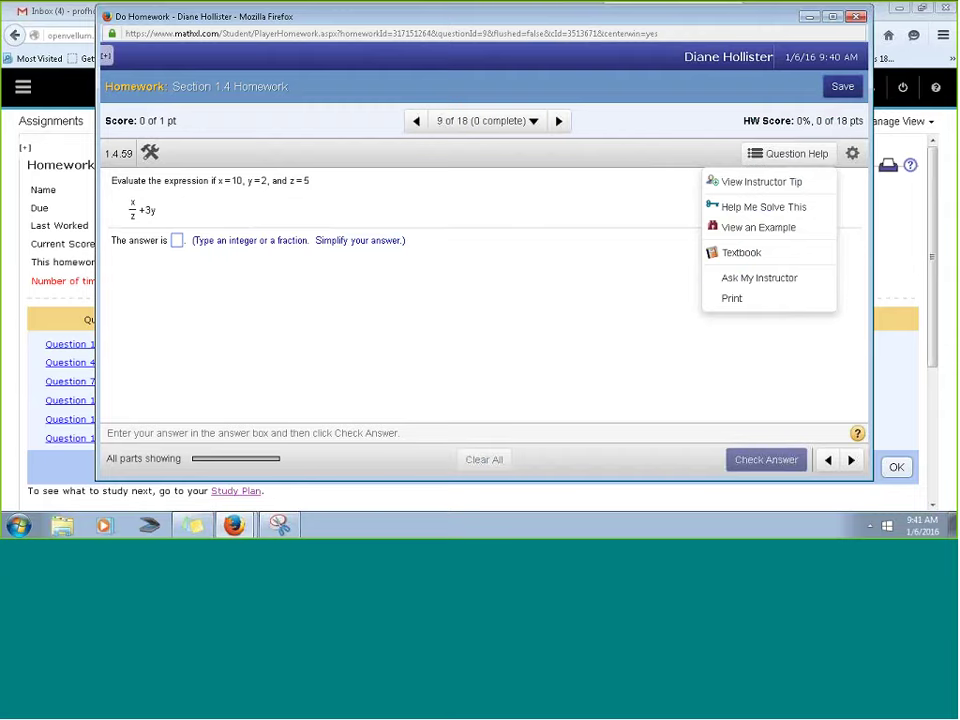
left_click(763, 185)
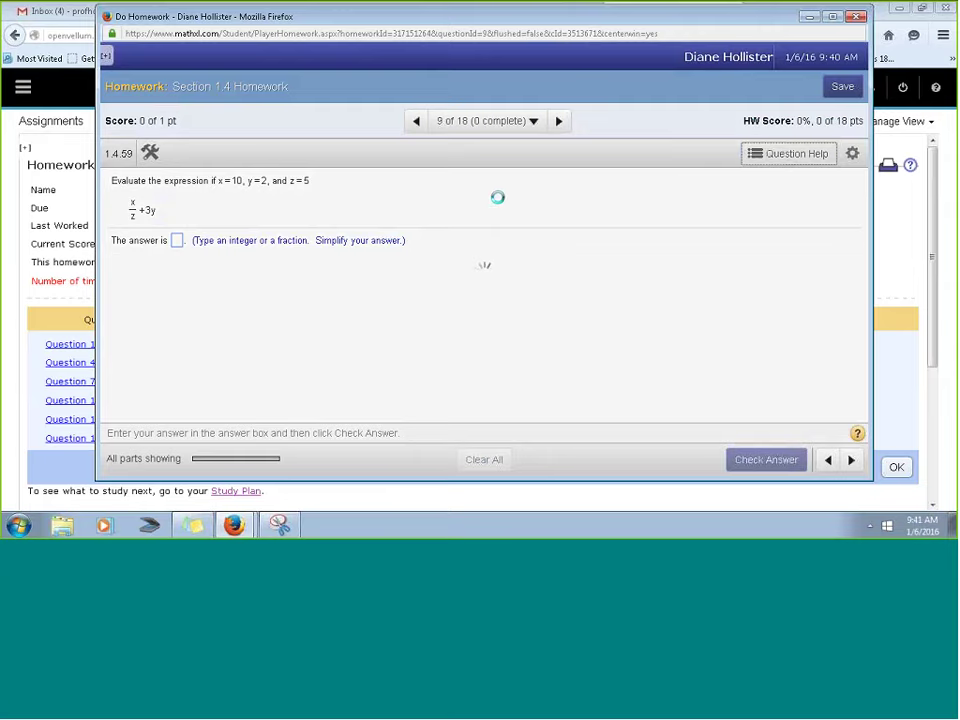
left_click(320, 247)
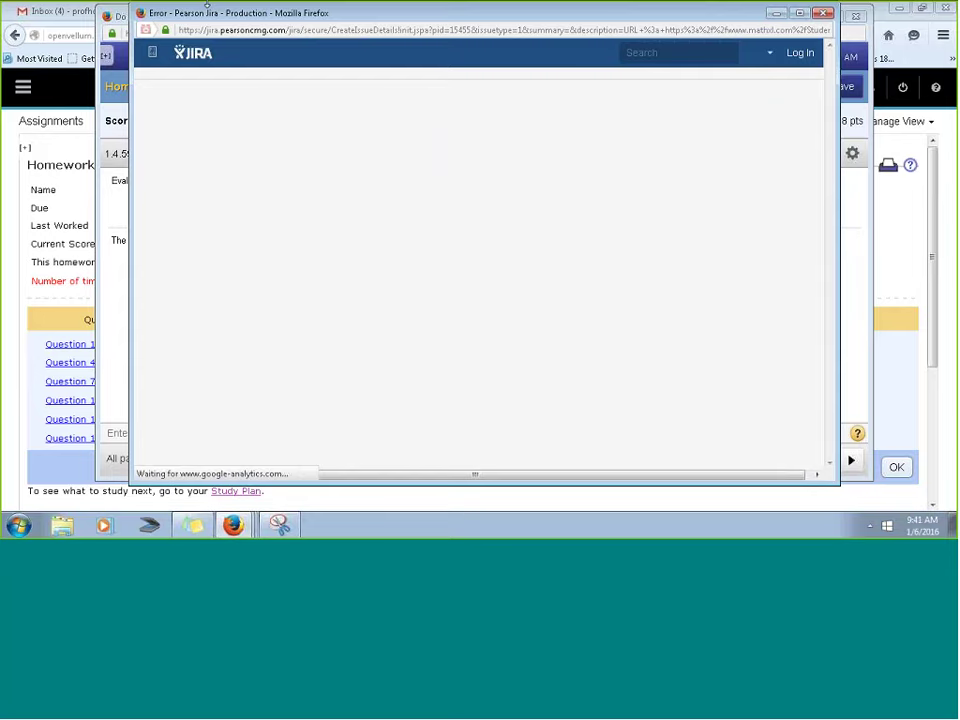
key("alt+F4")
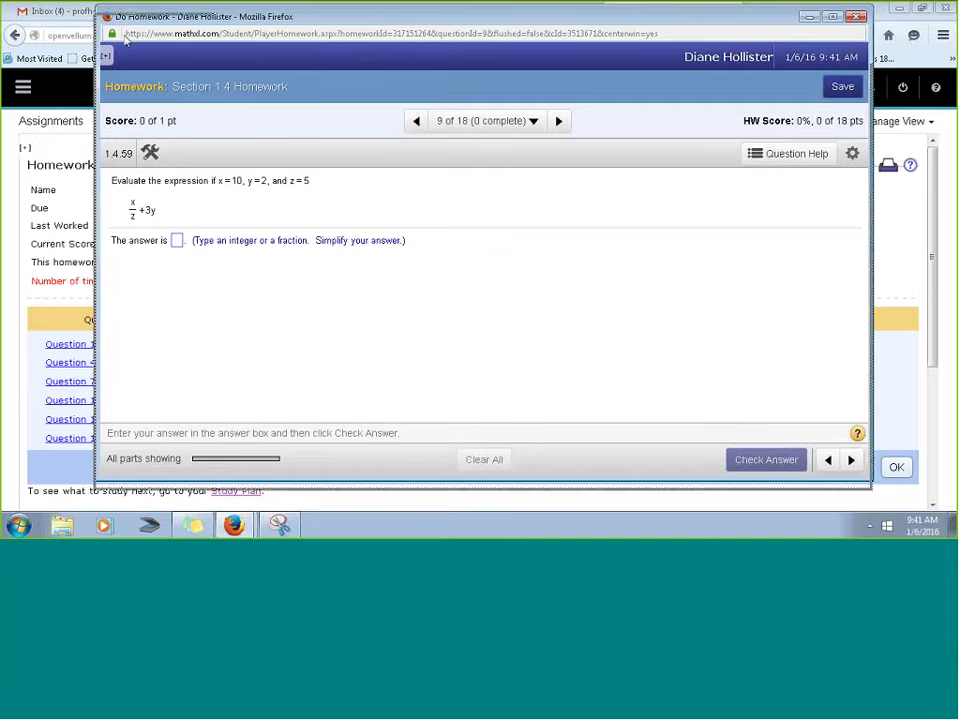
- Close the Question 9 homework window and confirm leaving the page
left_click_drag(125, 40, 117, 84)
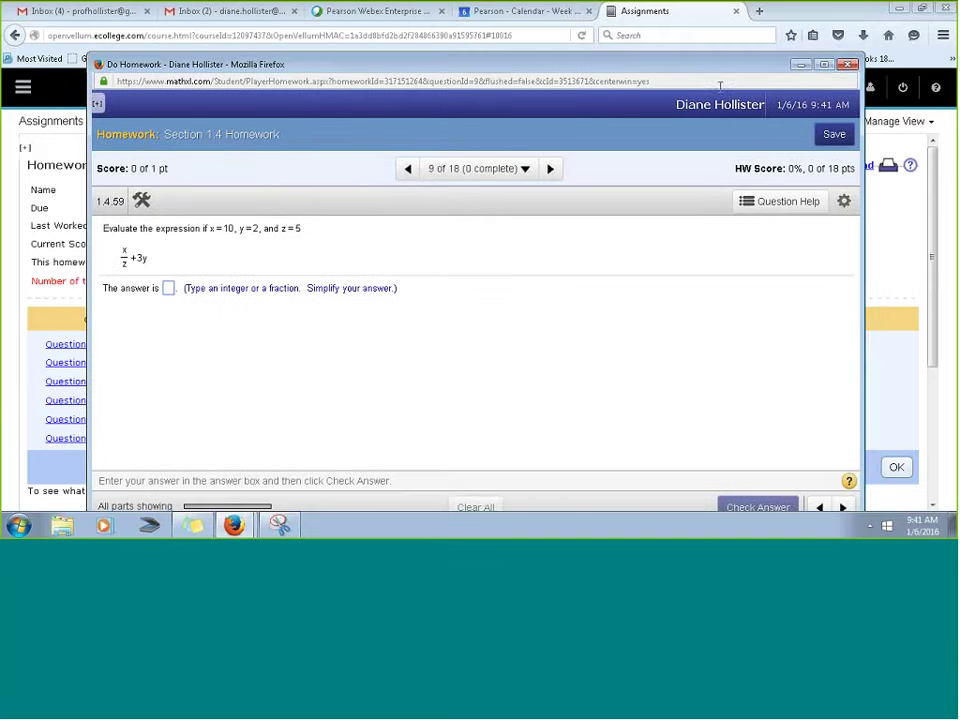
left_click(847, 65)
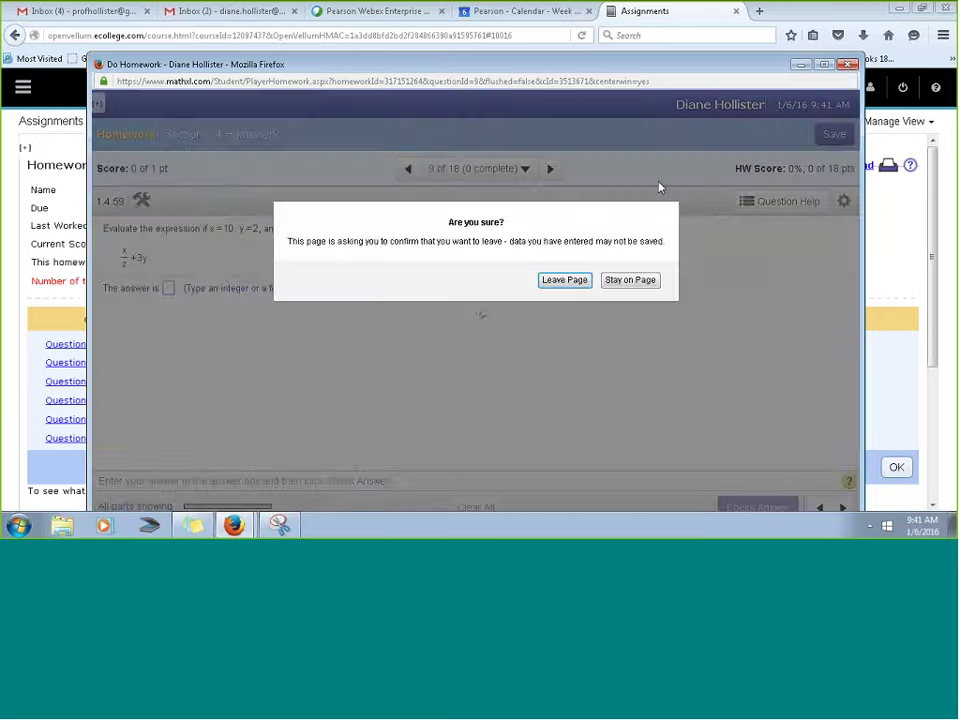
left_click(550, 280)
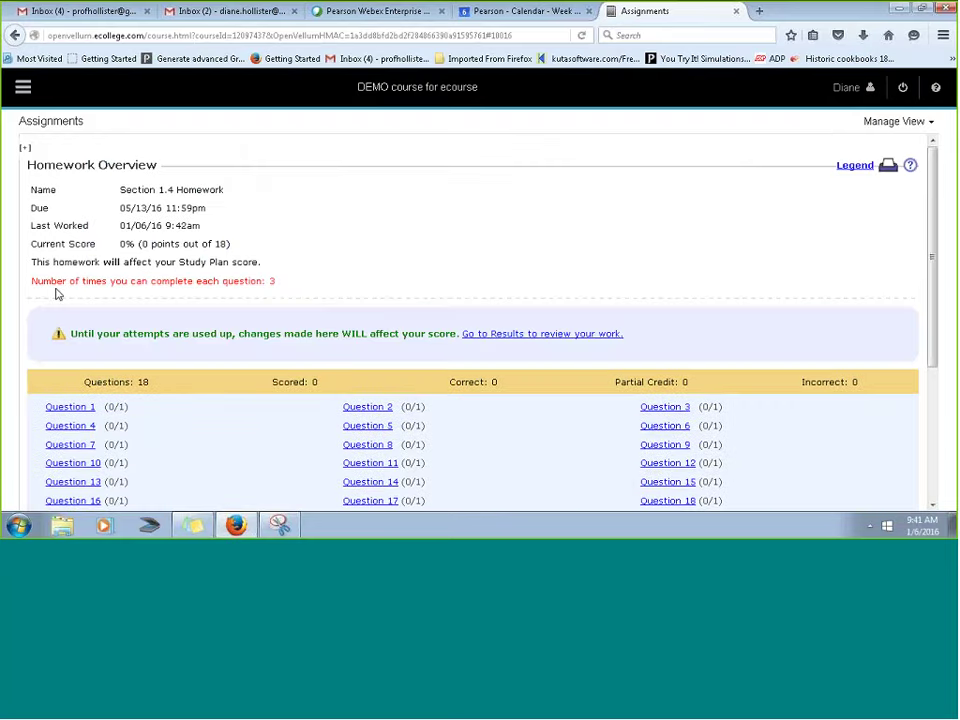
- Highlight the number of times each question can be completed in the Homework Overview and look over the question list
left_click_drag(33, 281, 282, 294)
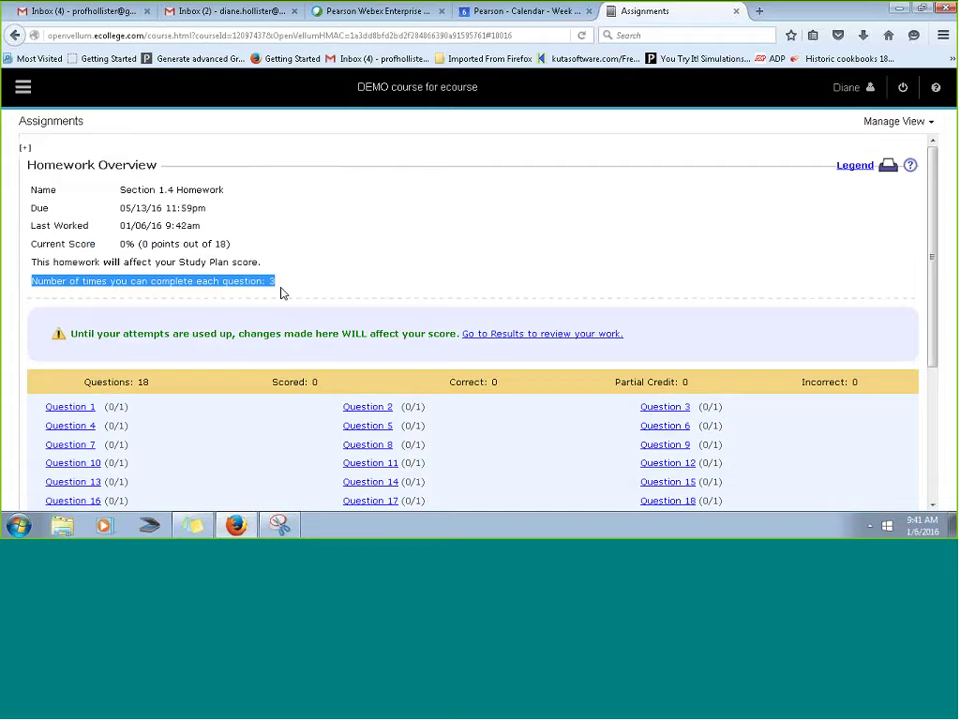
left_click(367, 333)
scroll(504, 441, "down", 2)
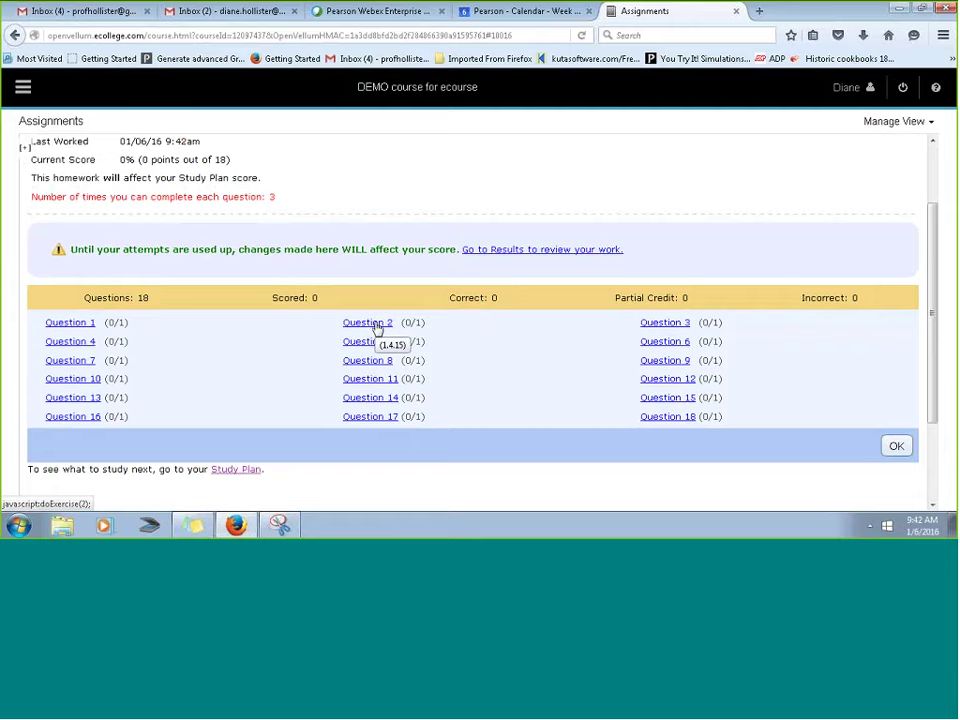
left_click(378, 327)
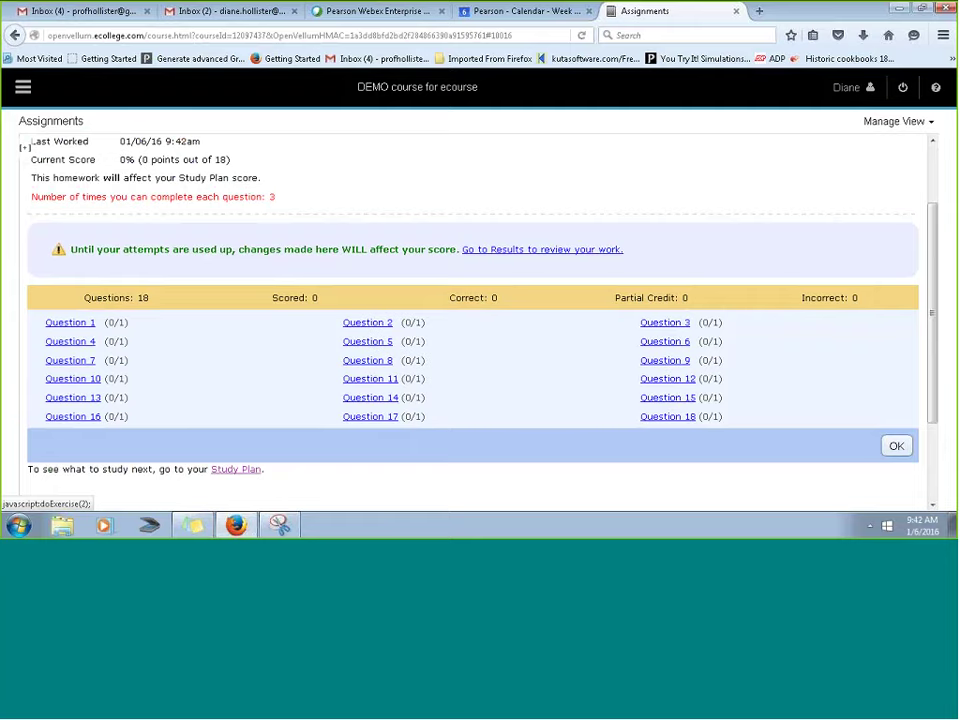
scroll(79, 180, "up", 3)
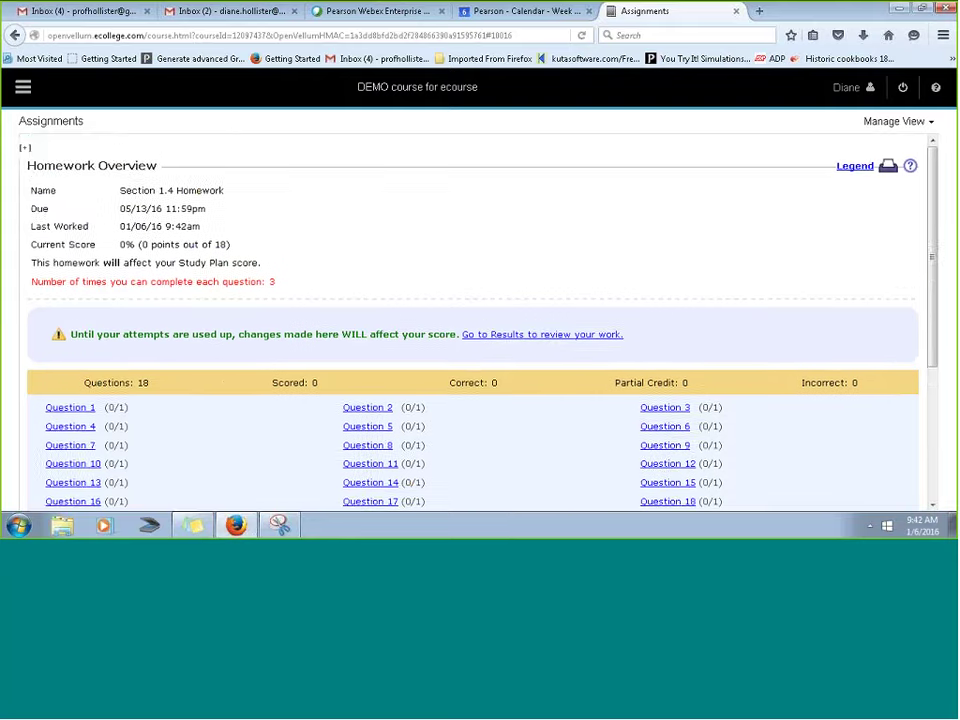
- View the Course Tools items in the course menu and return to the main course menu
left_click(24, 87)
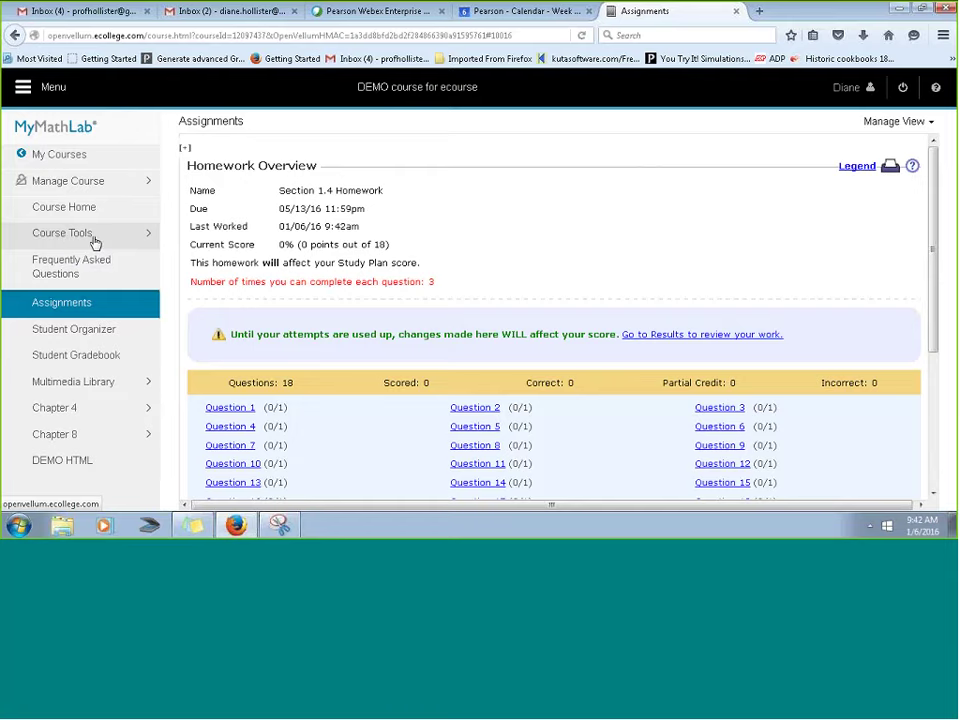
left_click(94, 240)
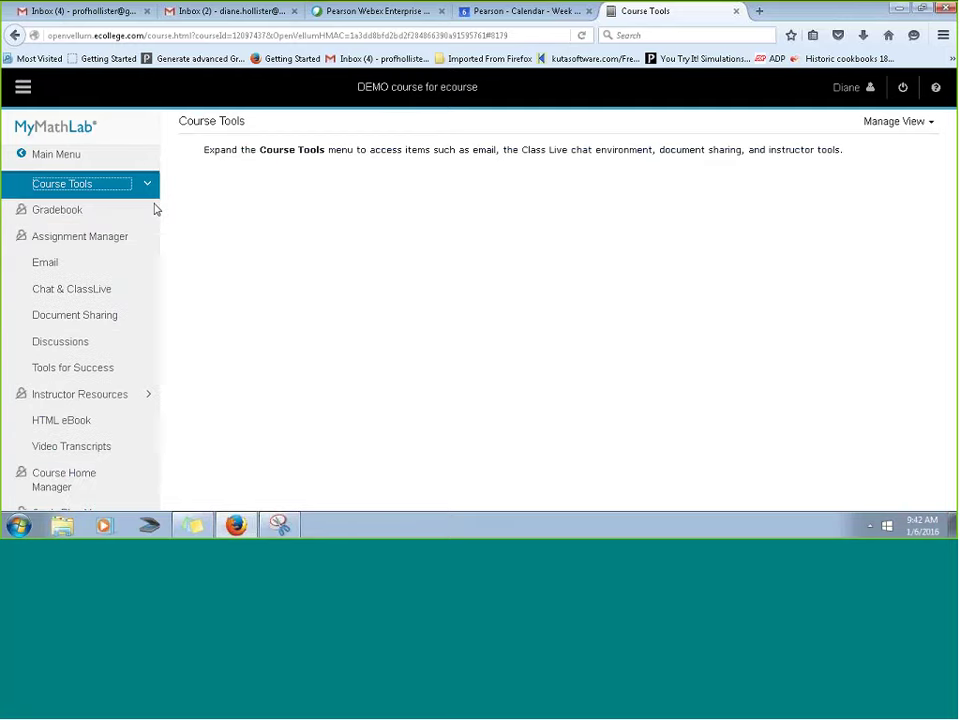
mouse_move(152, 205)
left_mouse_down()
mouse_move(152, 225)
mouse_move(150, 189)
left_mouse_up()
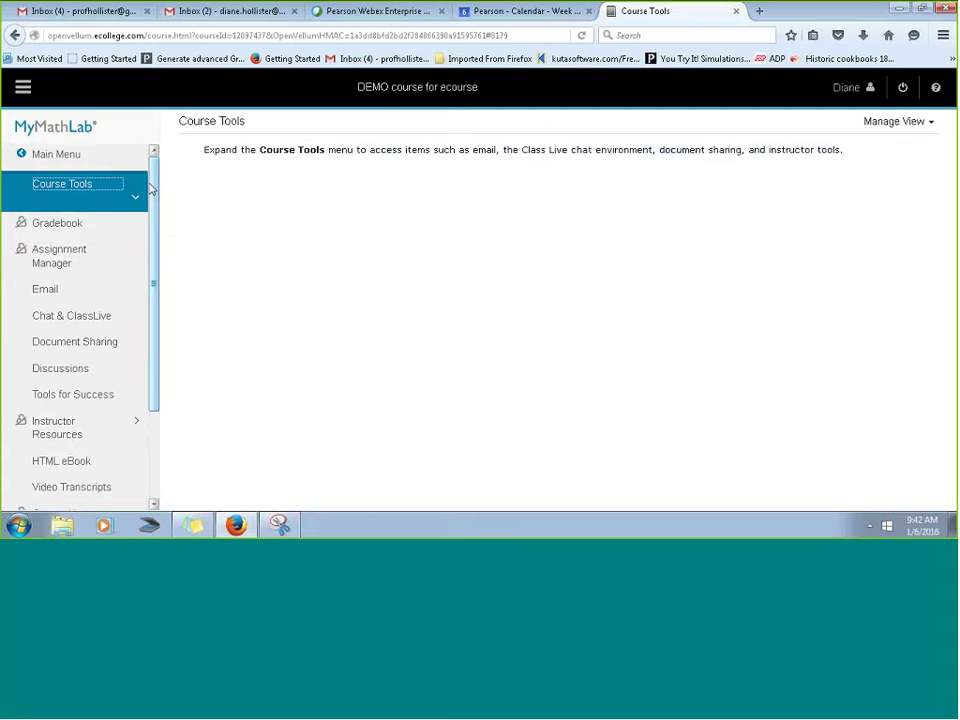
left_click(42, 159)
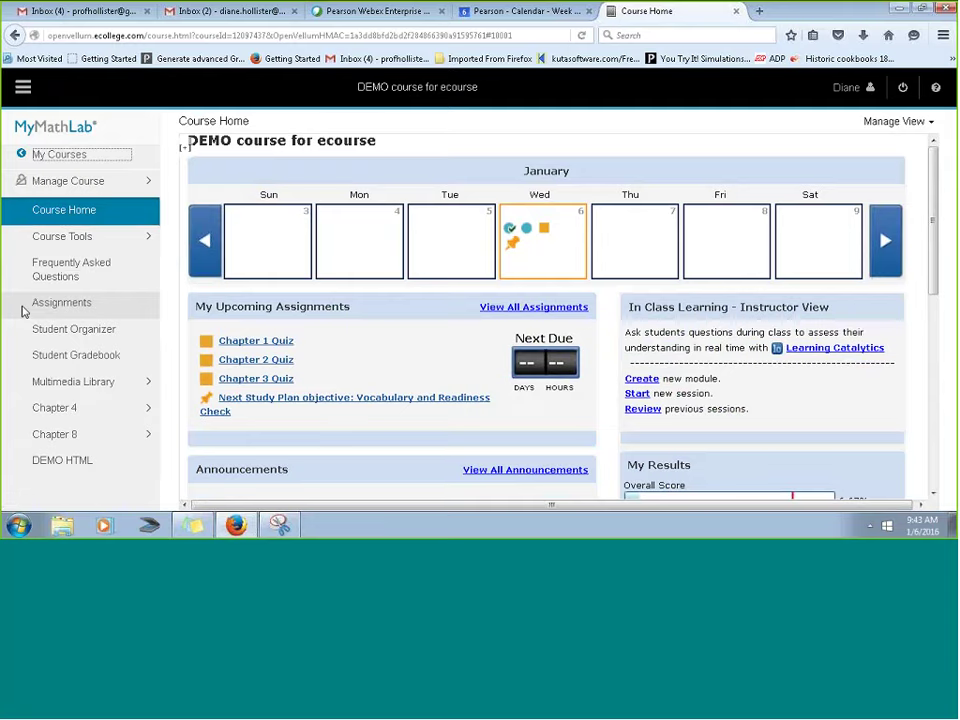
- View the Chapter 4 page and the Edit Course Menu page, returning to the main course menu after each
left_click(66, 408)
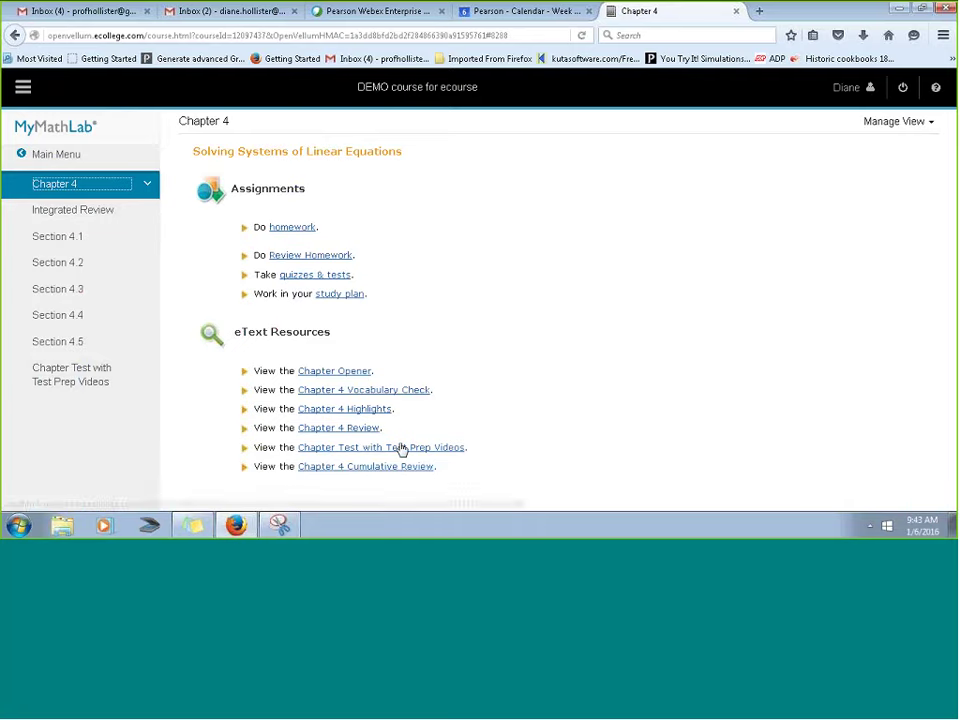
left_click(97, 158)
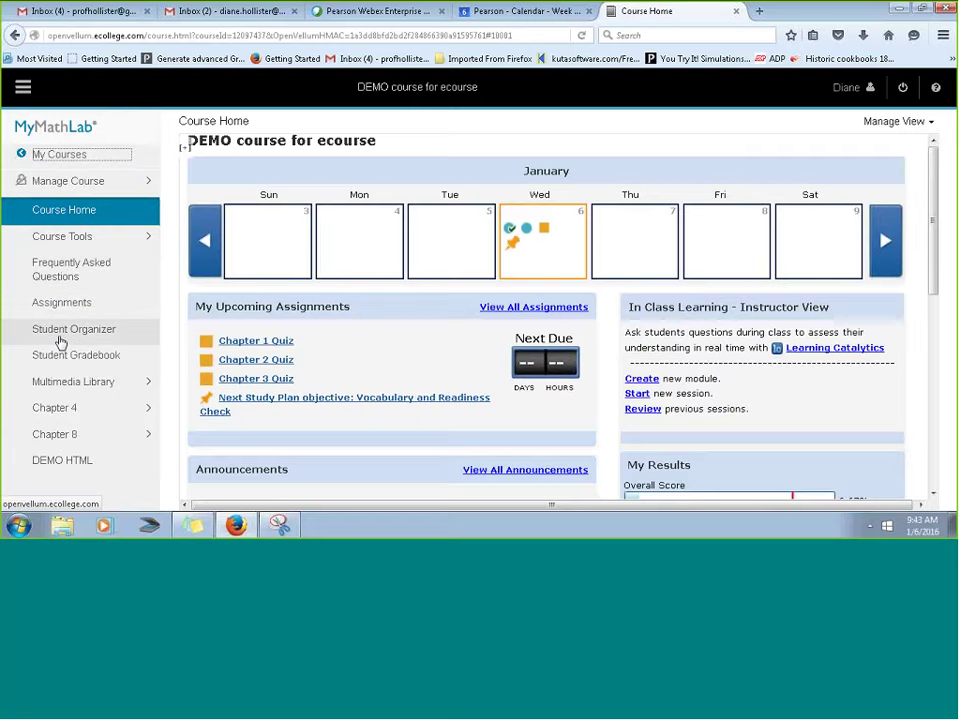
left_click(68, 410)
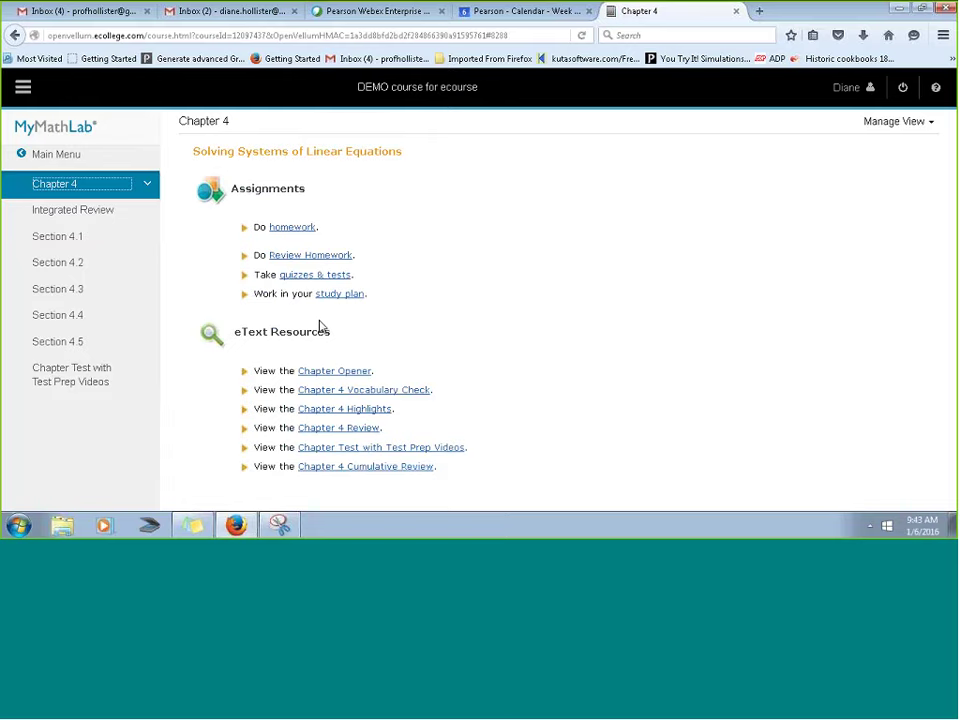
left_click(62, 160)
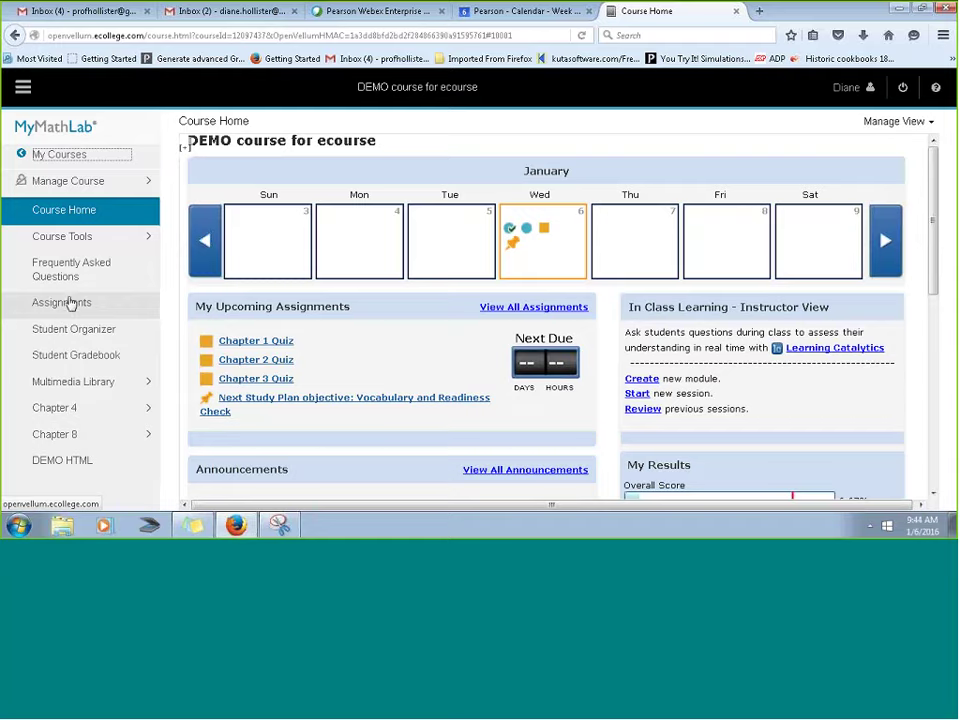
left_click(83, 182)
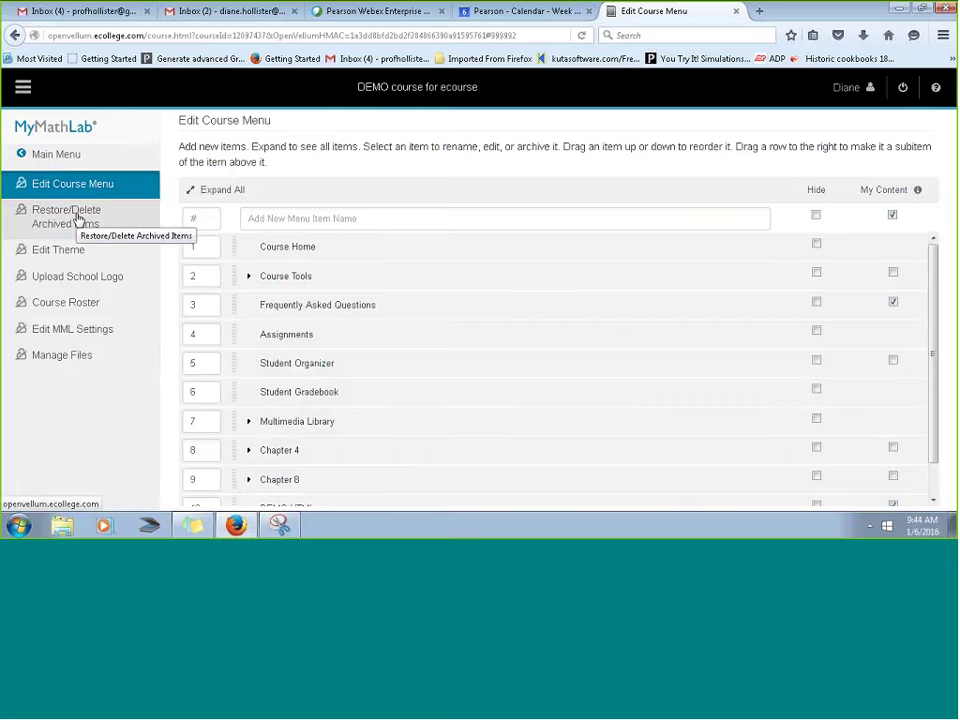
left_click(68, 155)
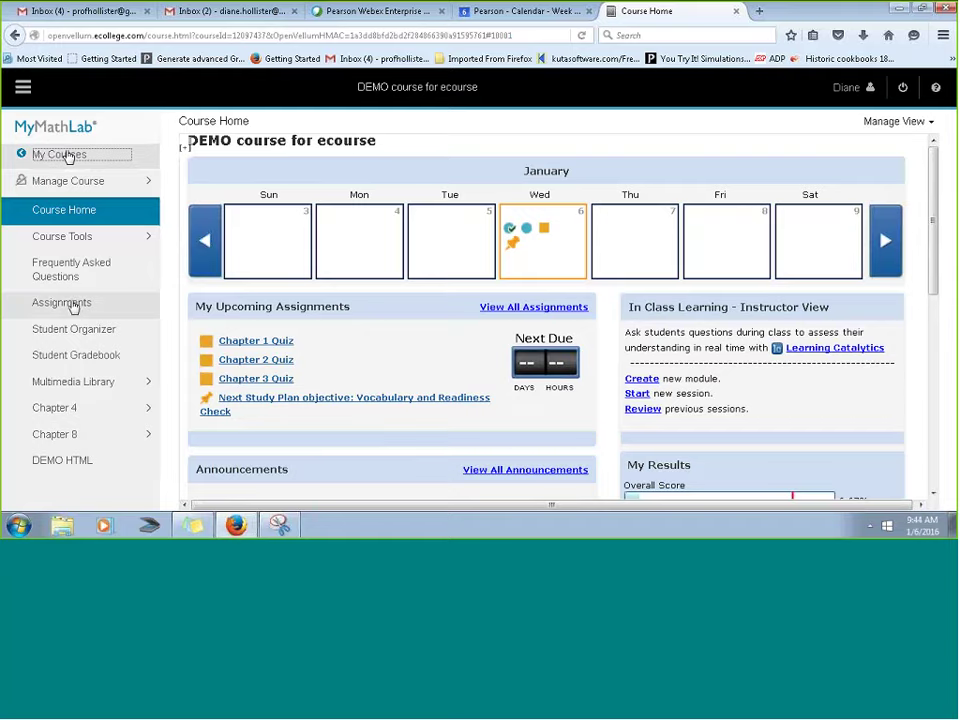
- Open the Study Plan Manager from the Course Tools and collapse the course menu
left_click(76, 238)
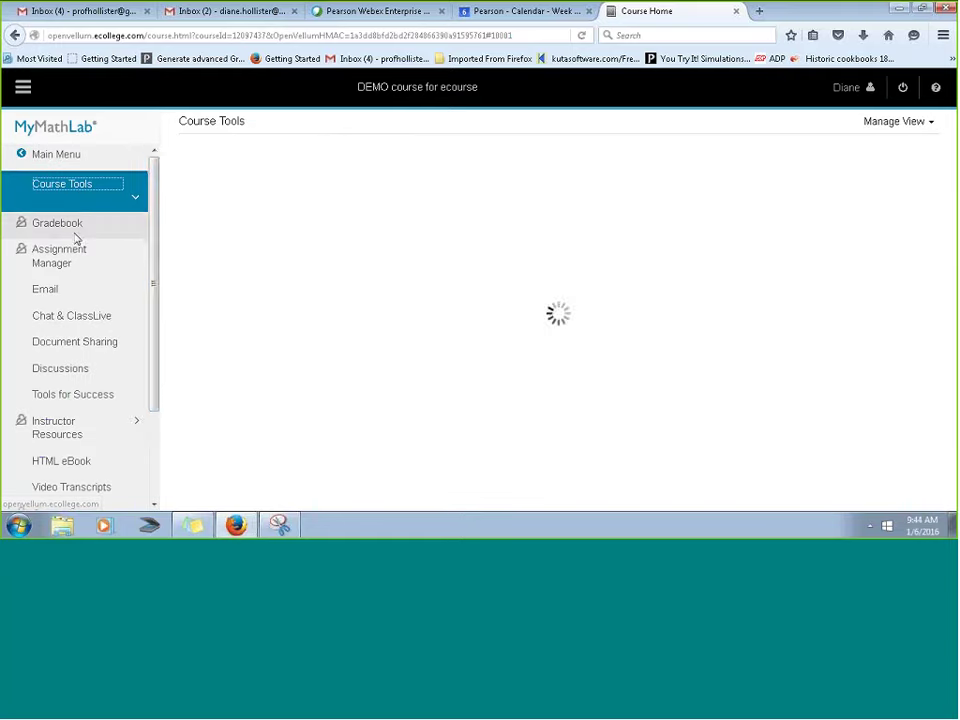
left_click_drag(155, 293, 126, 448)
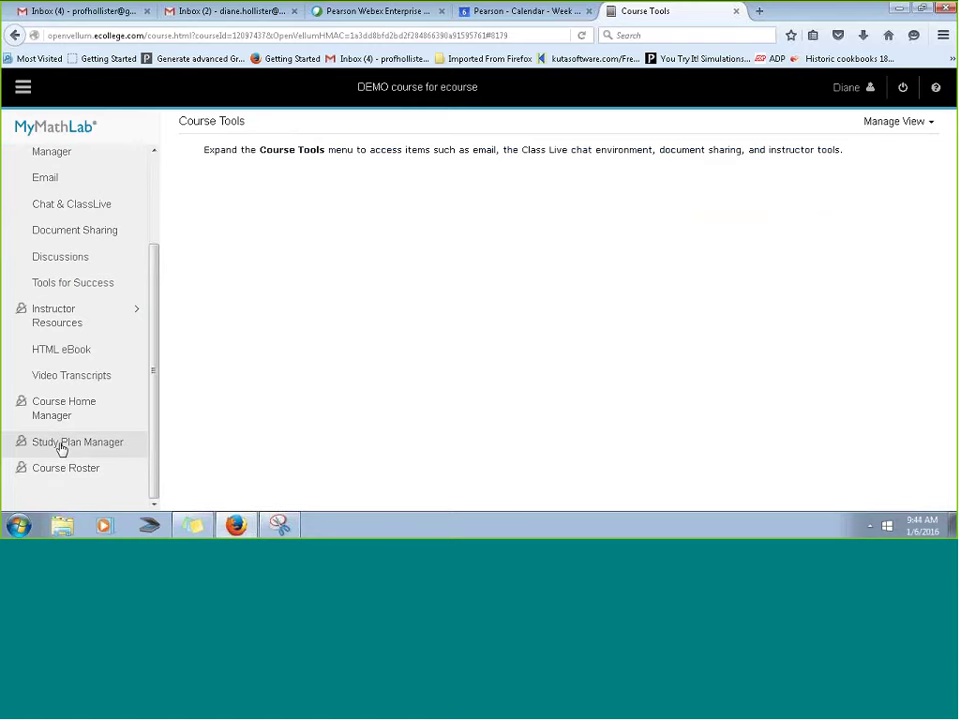
left_click(61, 447)
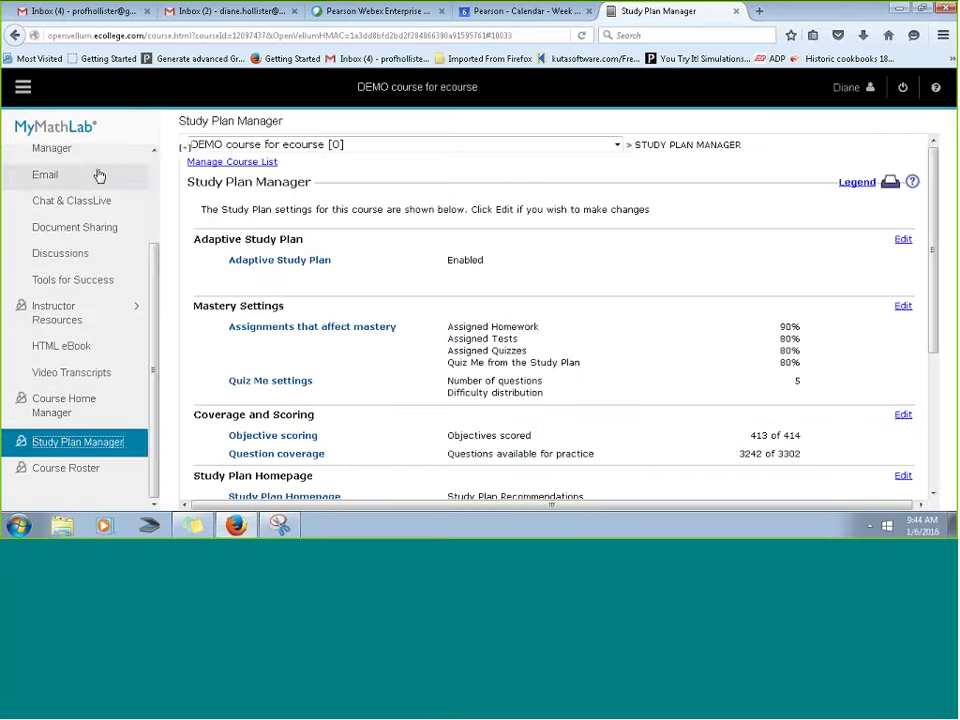
scroll(99, 172, "up", 2)
left_click(42, 84)
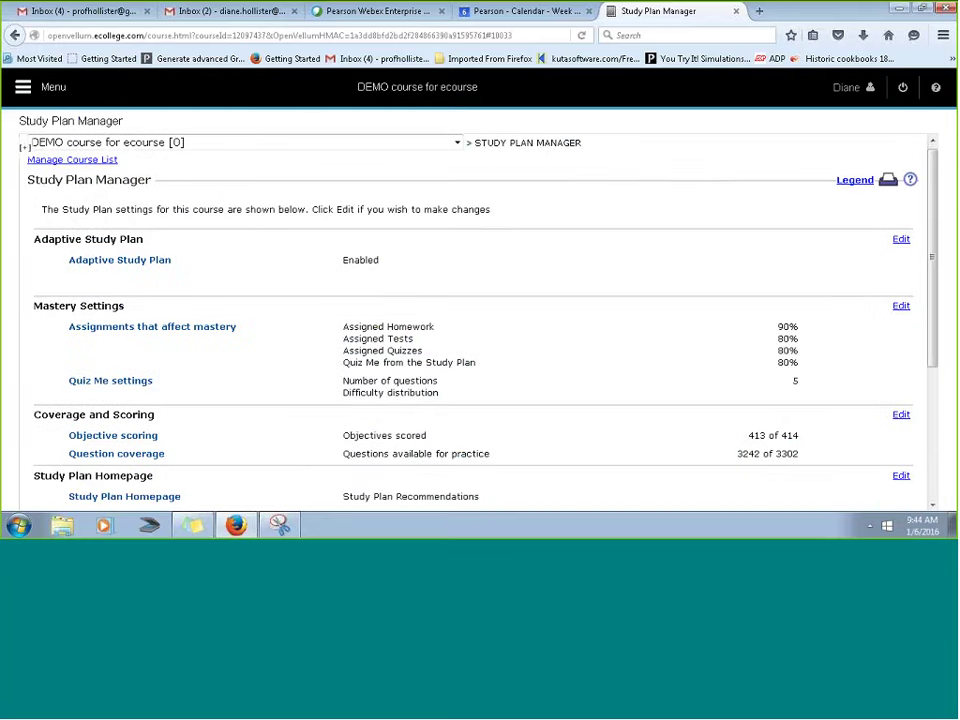
- Open the study plan's Mastery settings for editing and set the Assigned Homework score required for mastery to 90%
scroll(291, 407, "down", 2)
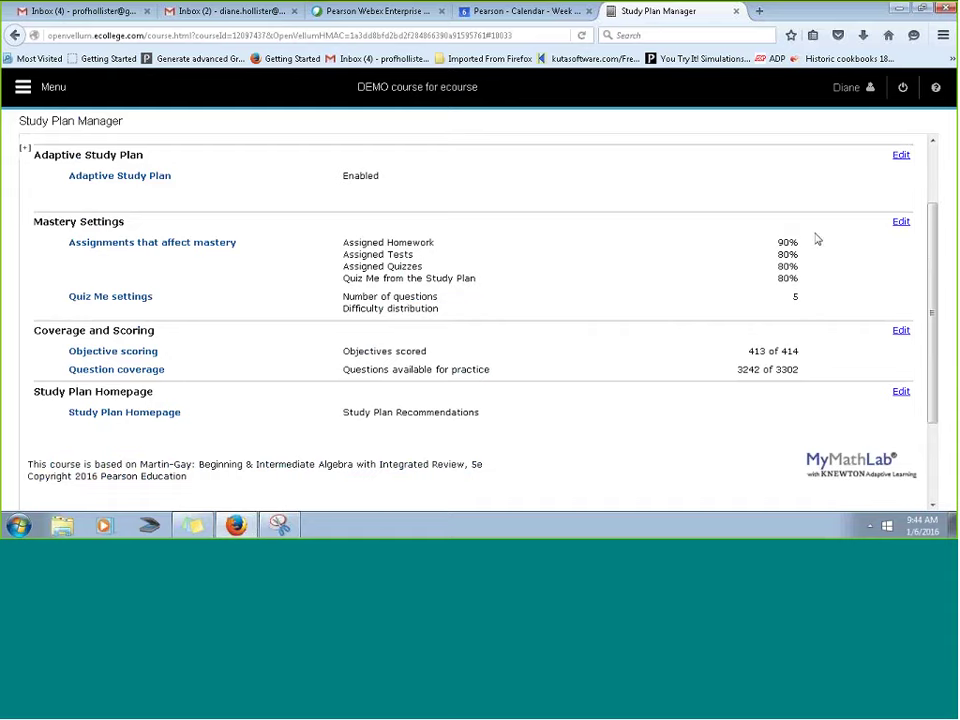
left_click(901, 222)
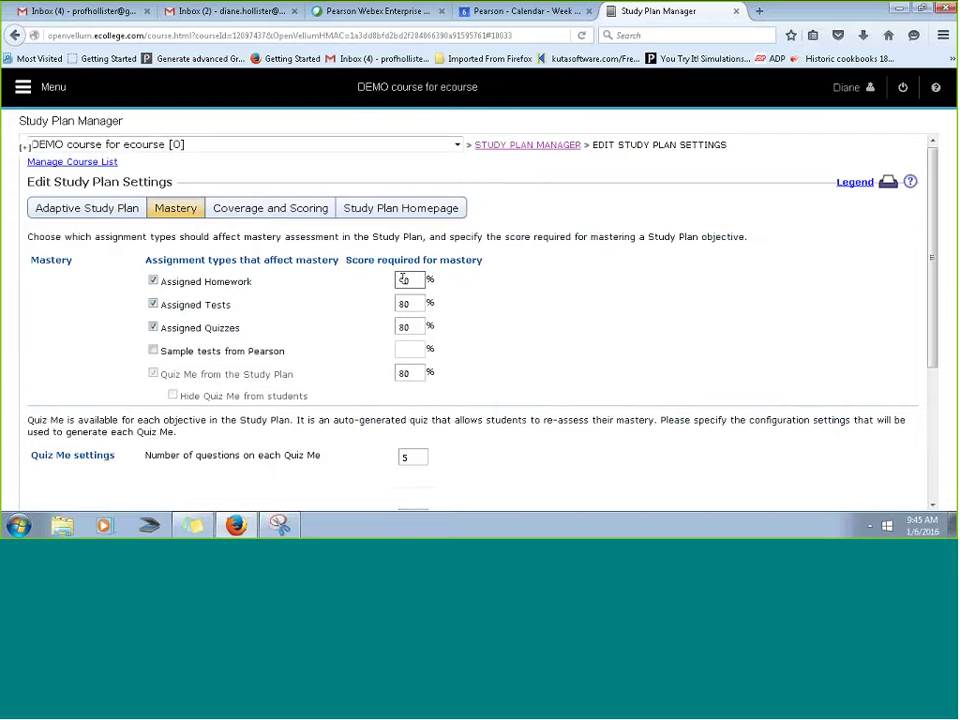
double_click(402, 280)
type("90")
double_click(416, 281)
double_click(416, 326)
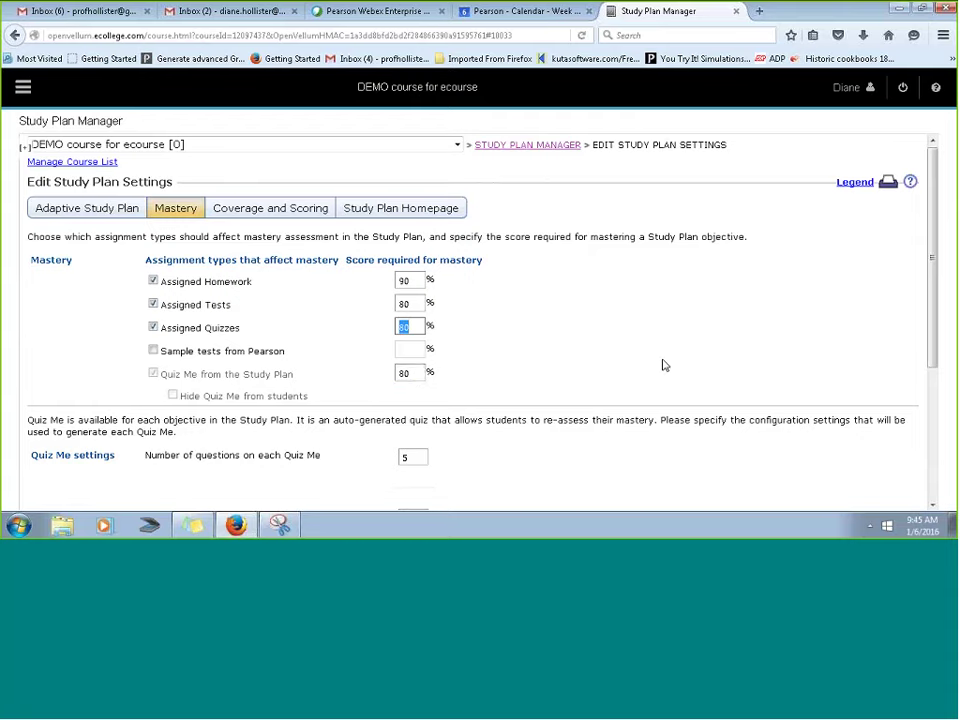
- Set the Quiz Me difficulty distribution to 1 Easy, 3 Medium, 1 Hard and 0 Very Hard, and update the Mastery settings
scroll(662, 365, "down", 2)
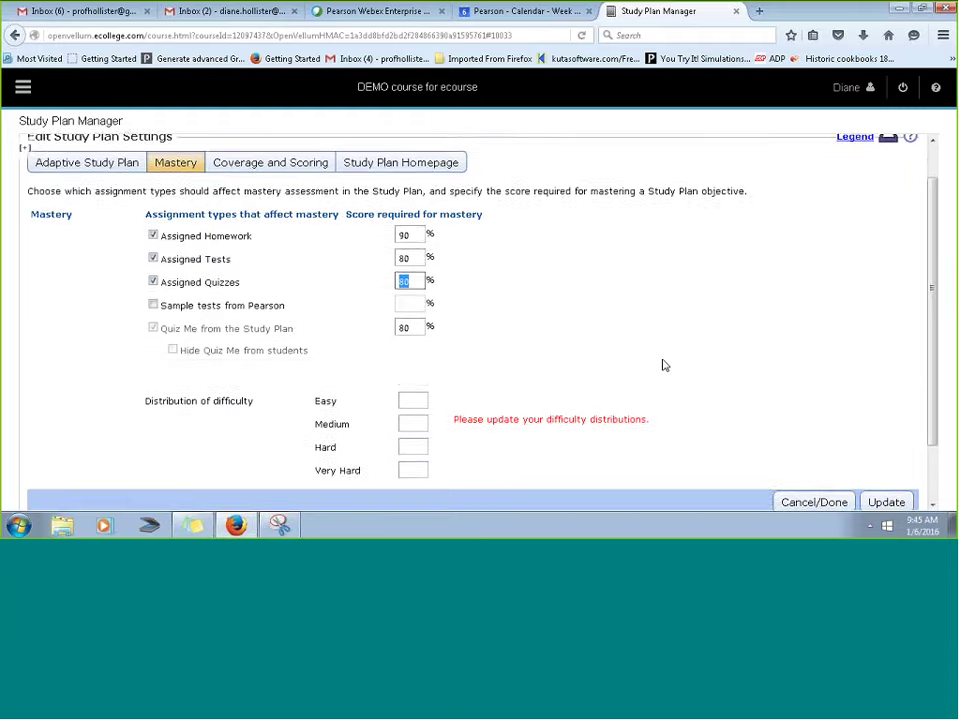
scroll(664, 364, "down", 2)
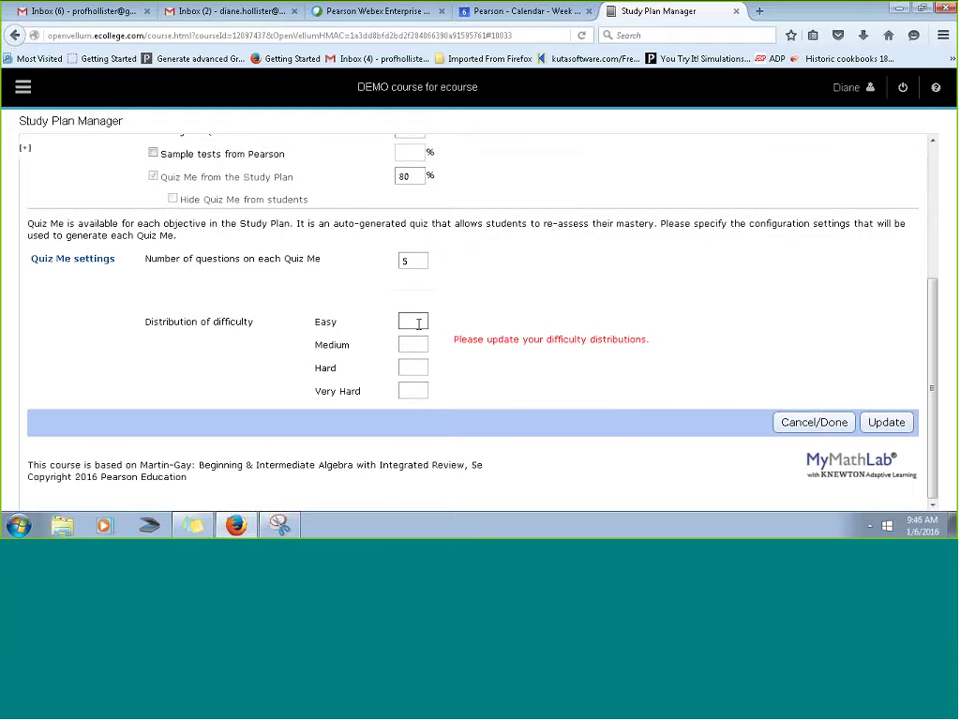
type("1")
left_click(413, 344)
type("3")
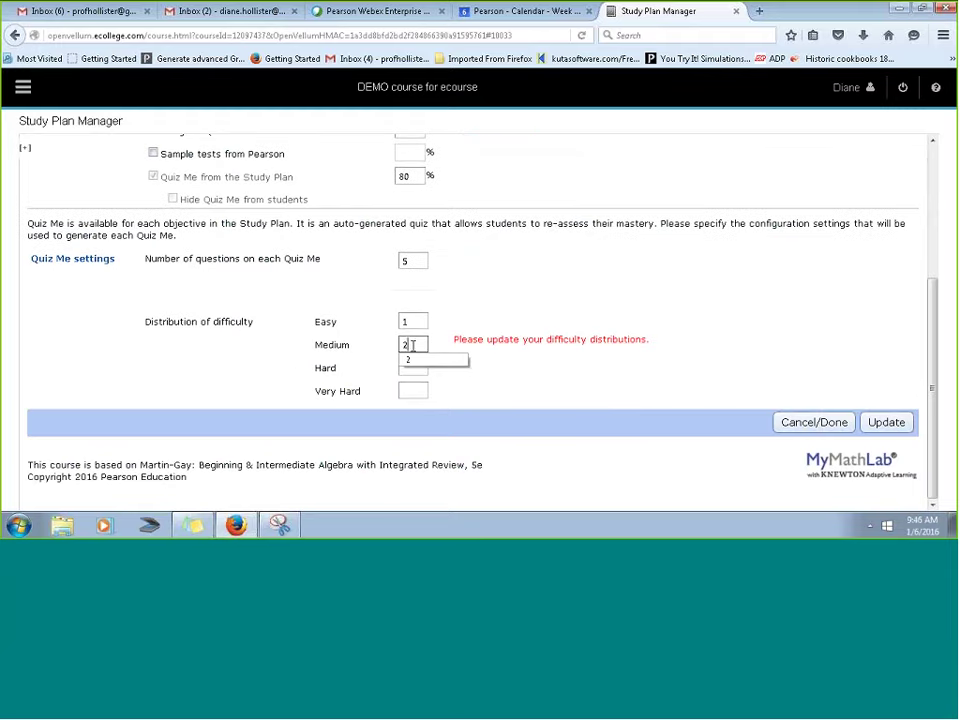
left_click(413, 367)
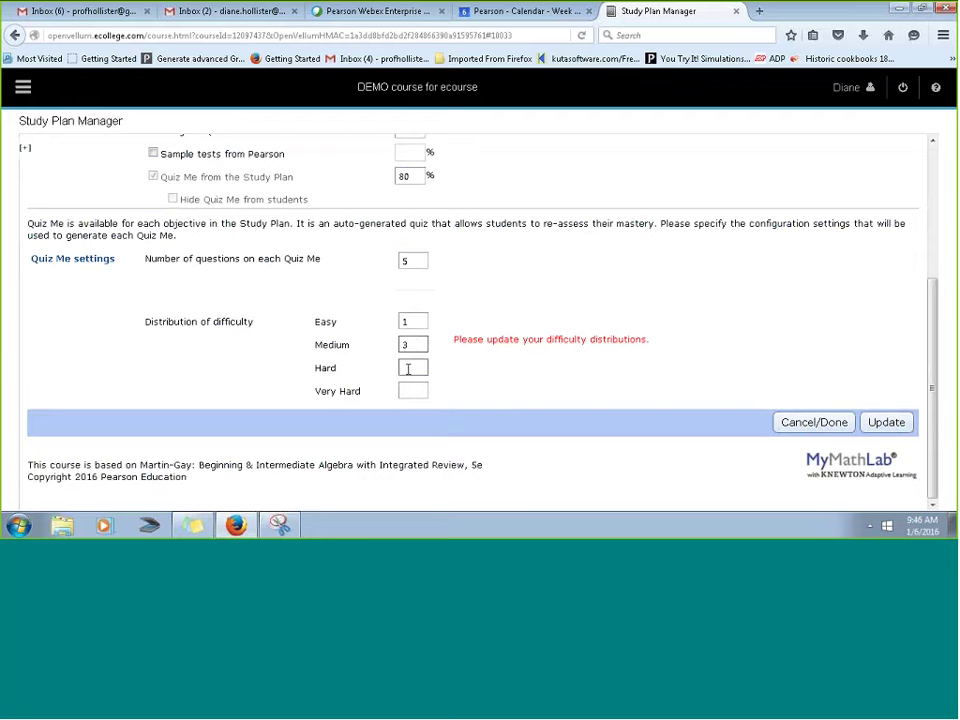
type("1")
left_click(411, 390)
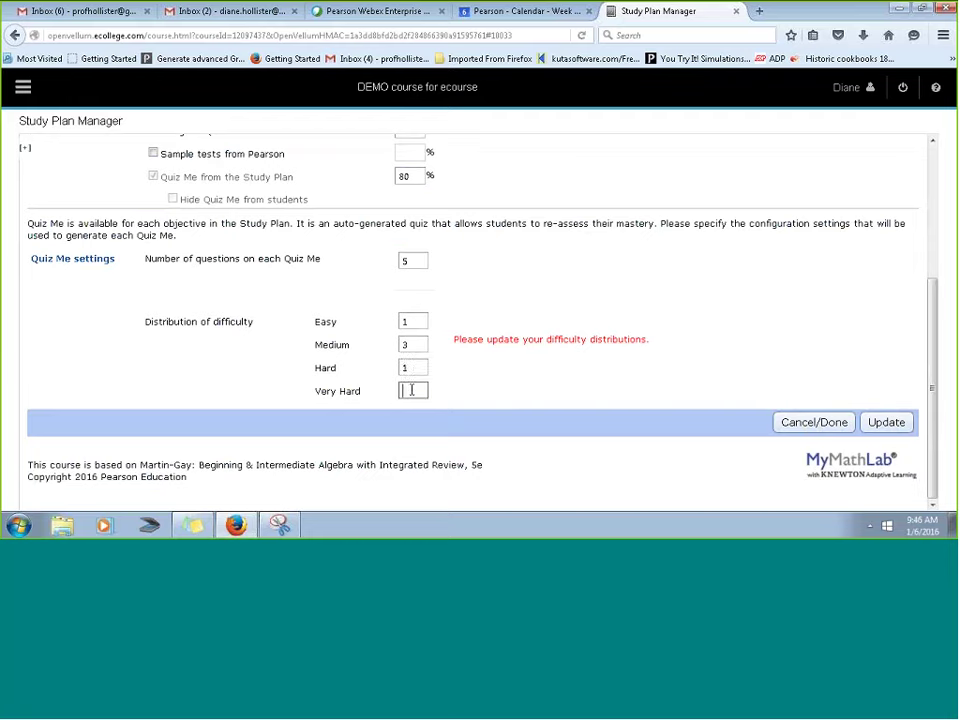
type("0")
left_click(408, 328)
left_click(411, 344)
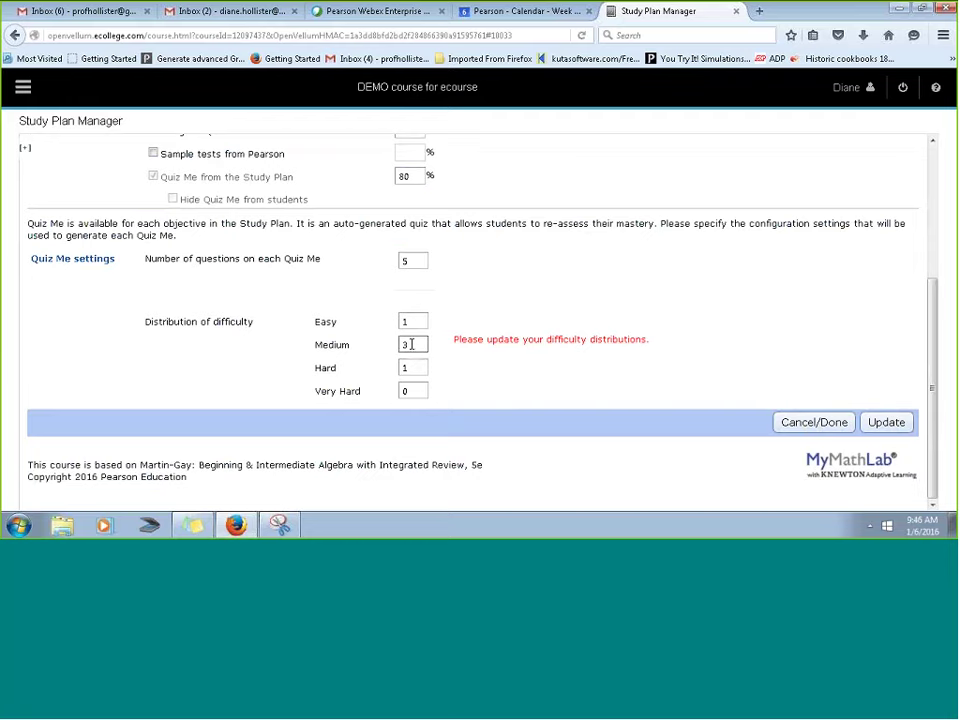
left_click(406, 366)
left_click_drag(315, 345, 411, 345)
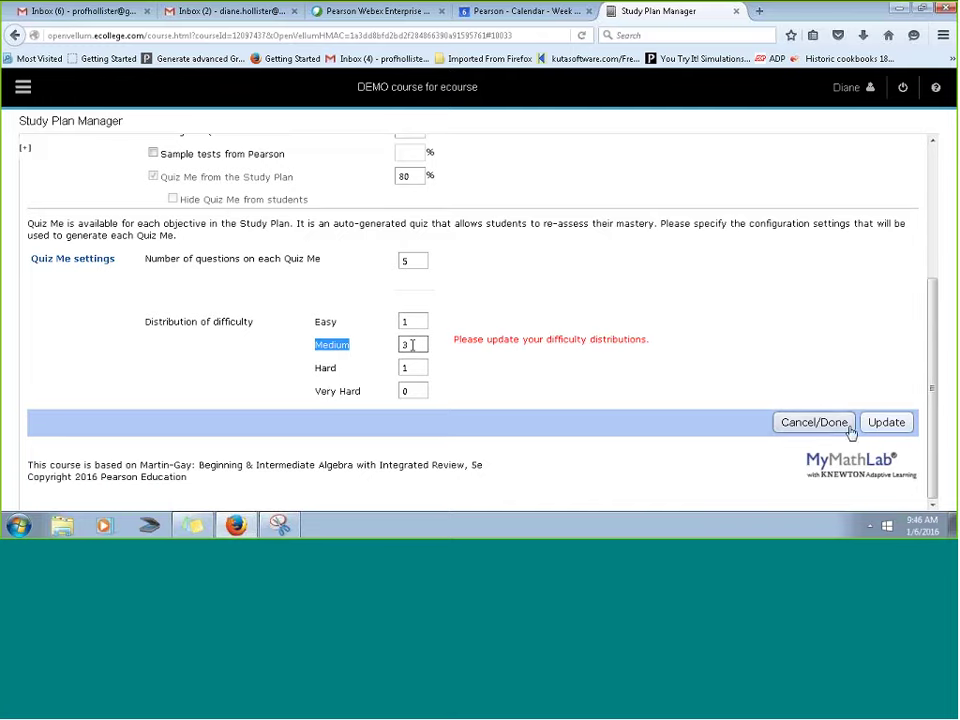
left_click(885, 420)
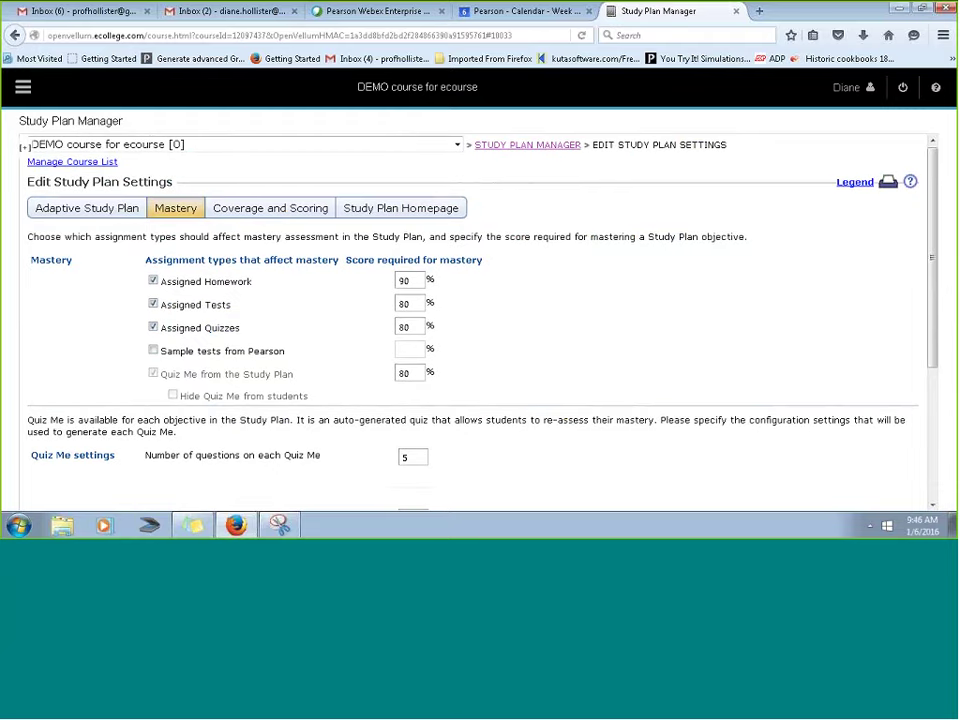
- Open the question detail for Section 2.2, The Addition and Multiplication Properties of Equality, from Chapter 2 in the study plan's Coverage and Scoring settings
left_click(287, 208)
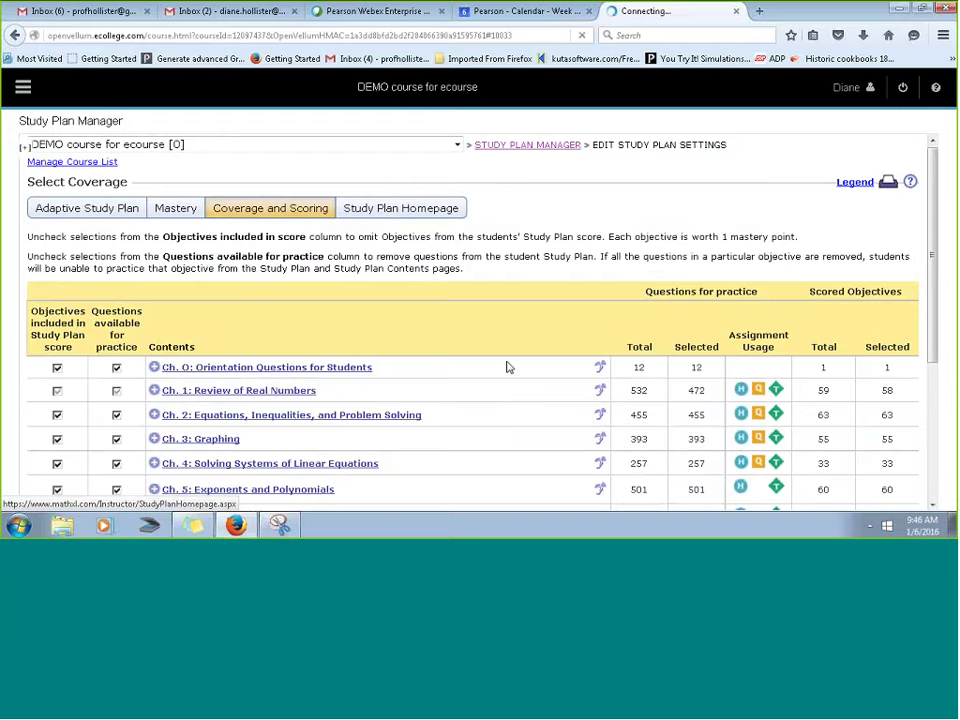
scroll(495, 328, "down", 1)
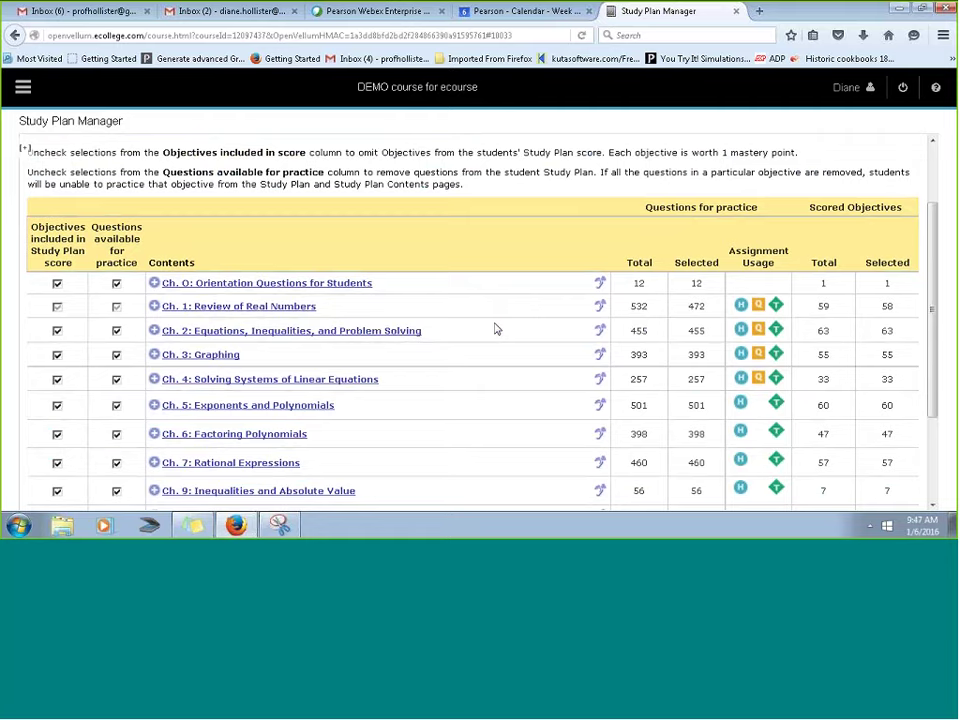
left_click(257, 333)
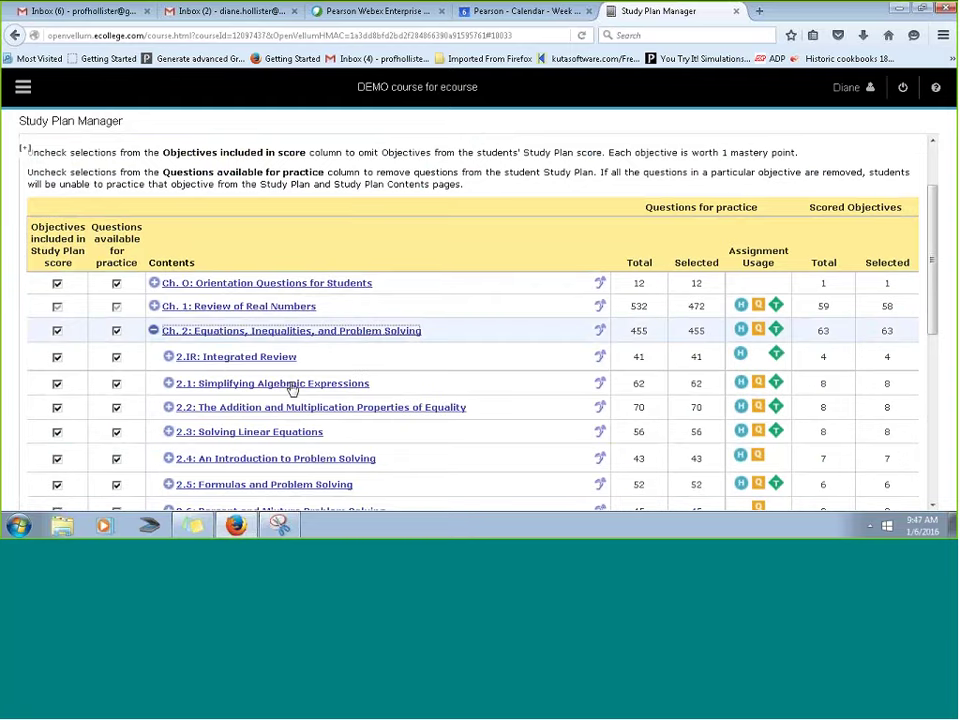
scroll(387, 330, "down", 1)
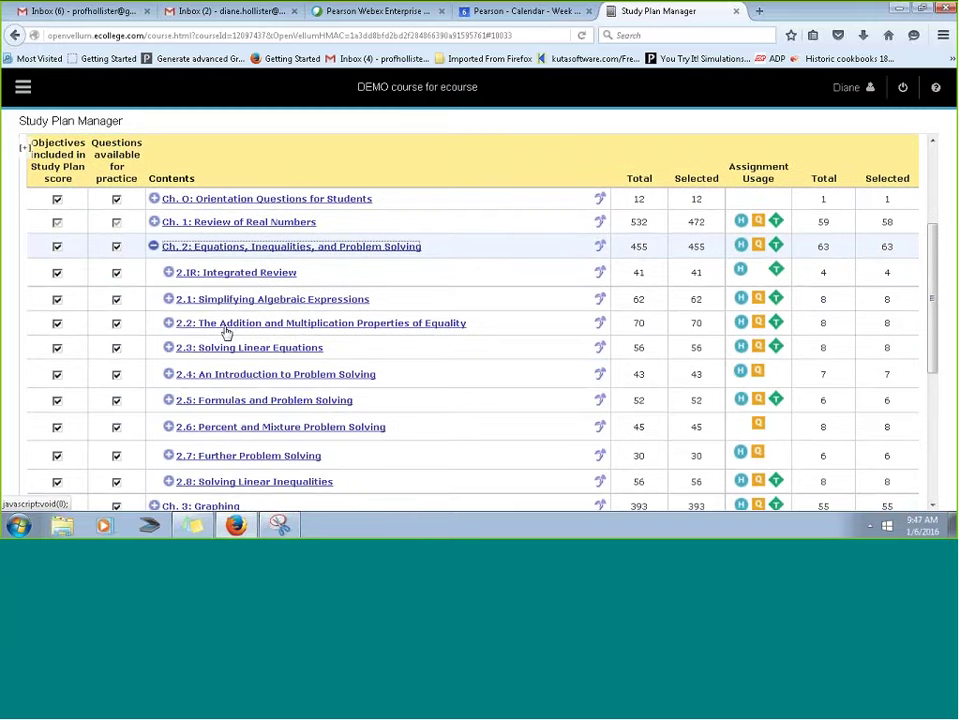
left_click(398, 326)
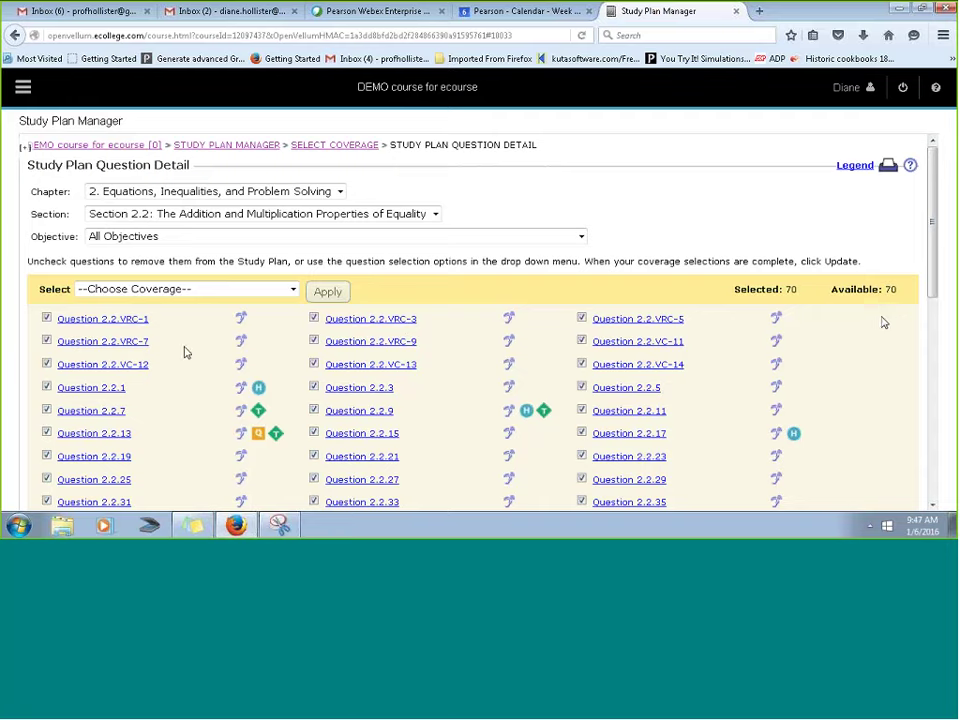
- Restrict the Section 2.2 study plan coverage to every nth question with n = 5
left_click(294, 290)
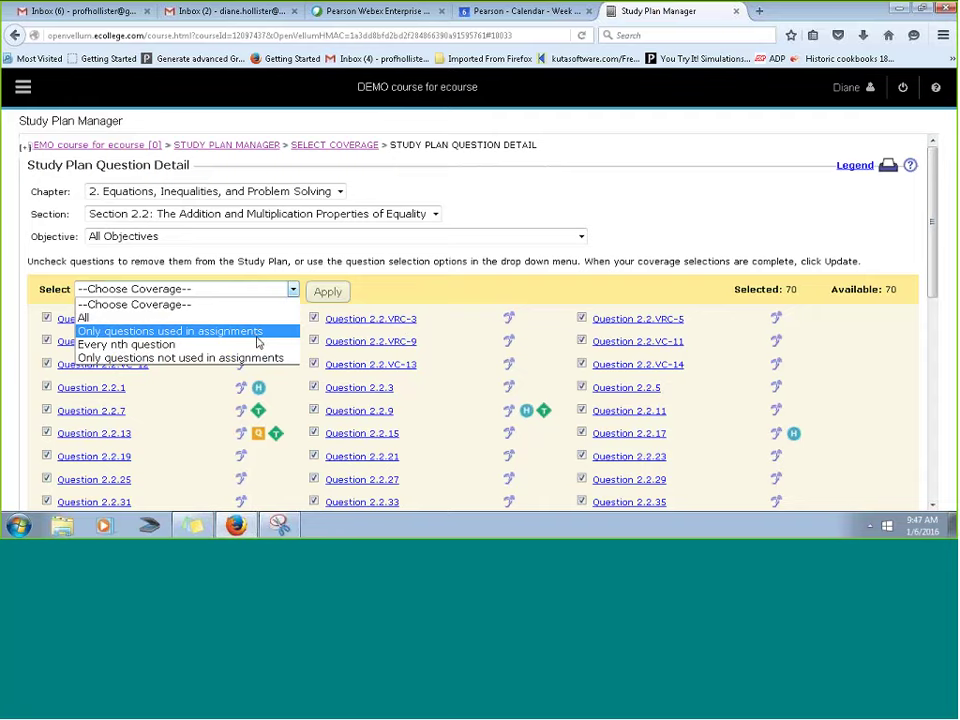
left_click(256, 335)
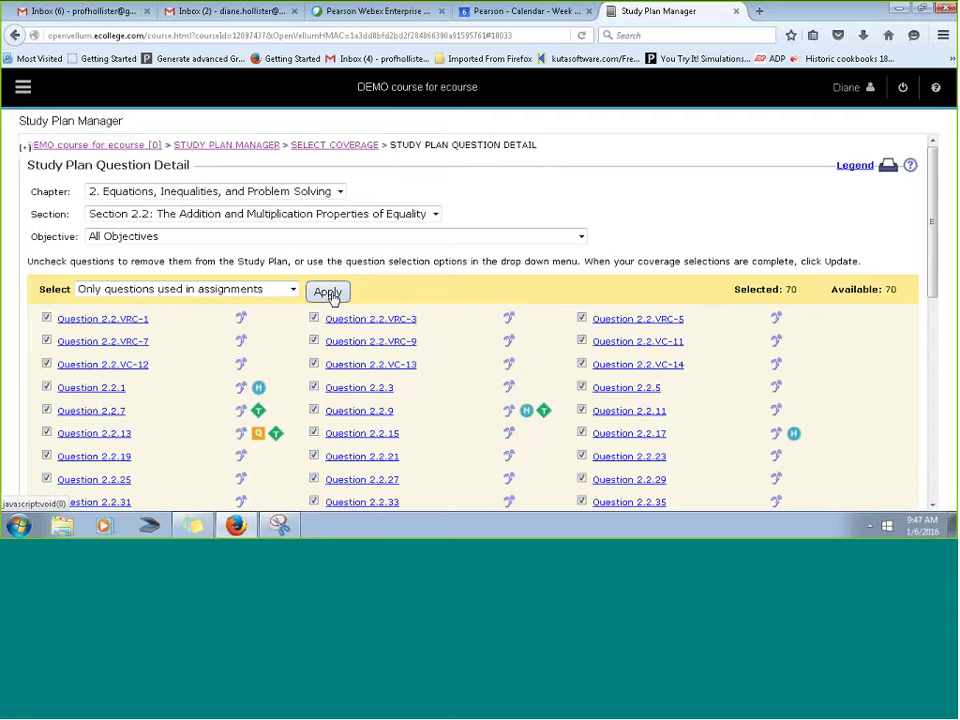
left_click(255, 296)
left_click(180, 352)
left_click(364, 291)
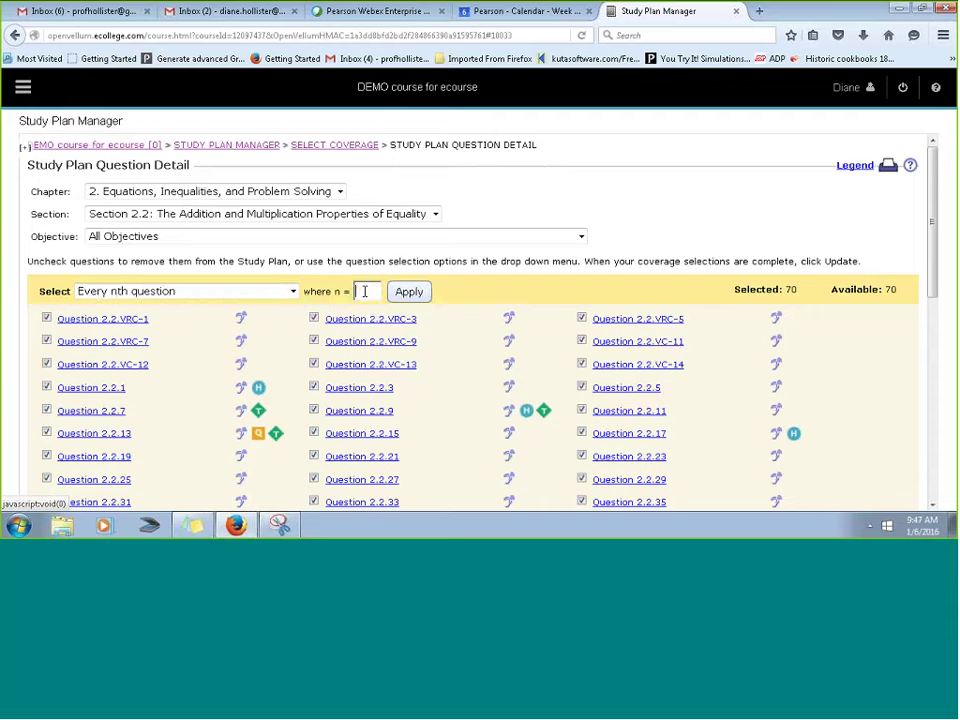
type("5")
left_click(409, 291)
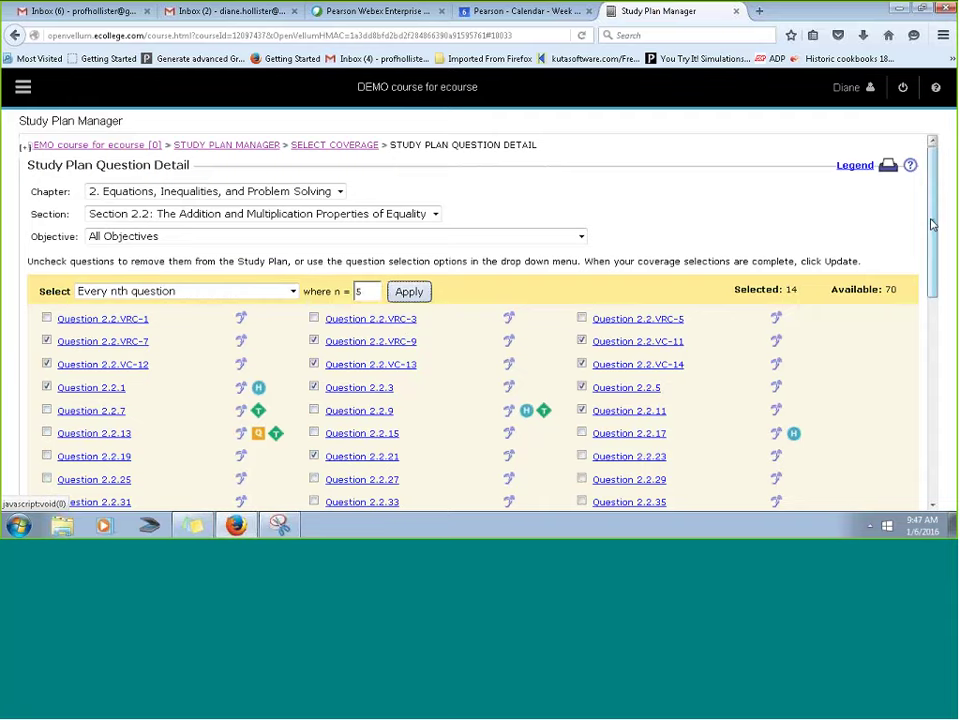
- Check the selected Section 2.2 questions, update the study plan coverage and acknowledge the save
scroll(931, 224, "down", 1)
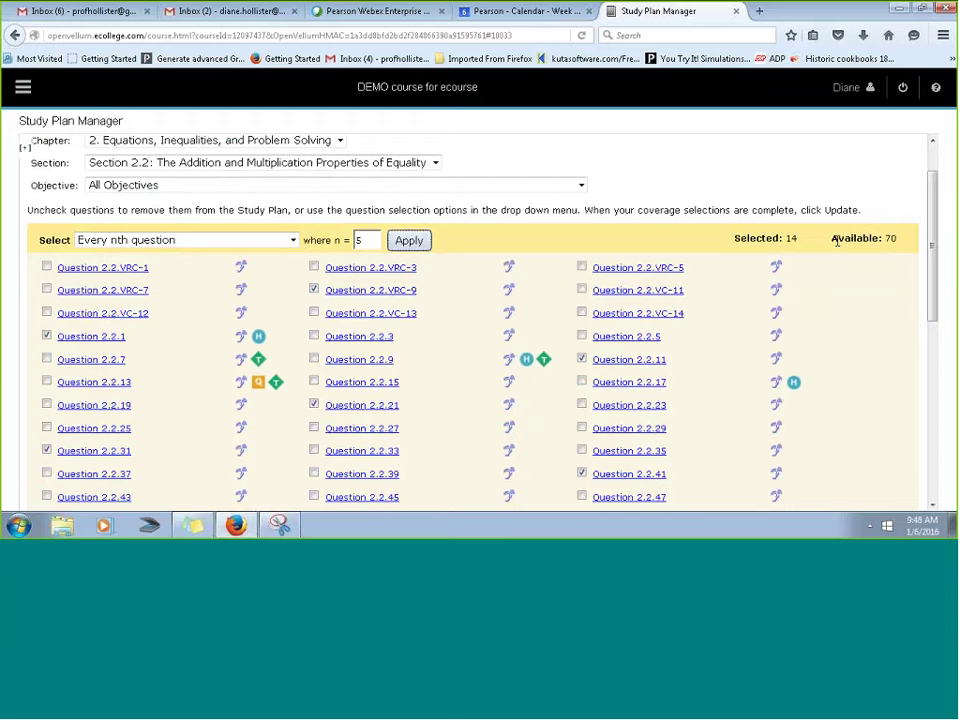
scroll(469, 213, "up", 1)
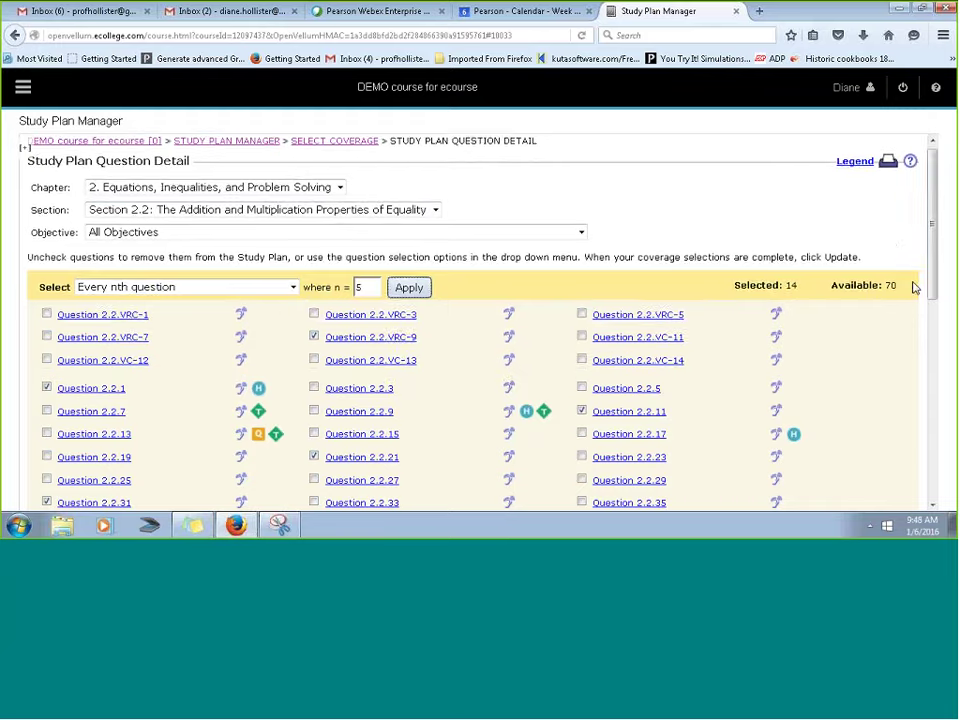
scroll(898, 358, "down", 10)
left_click(884, 442)
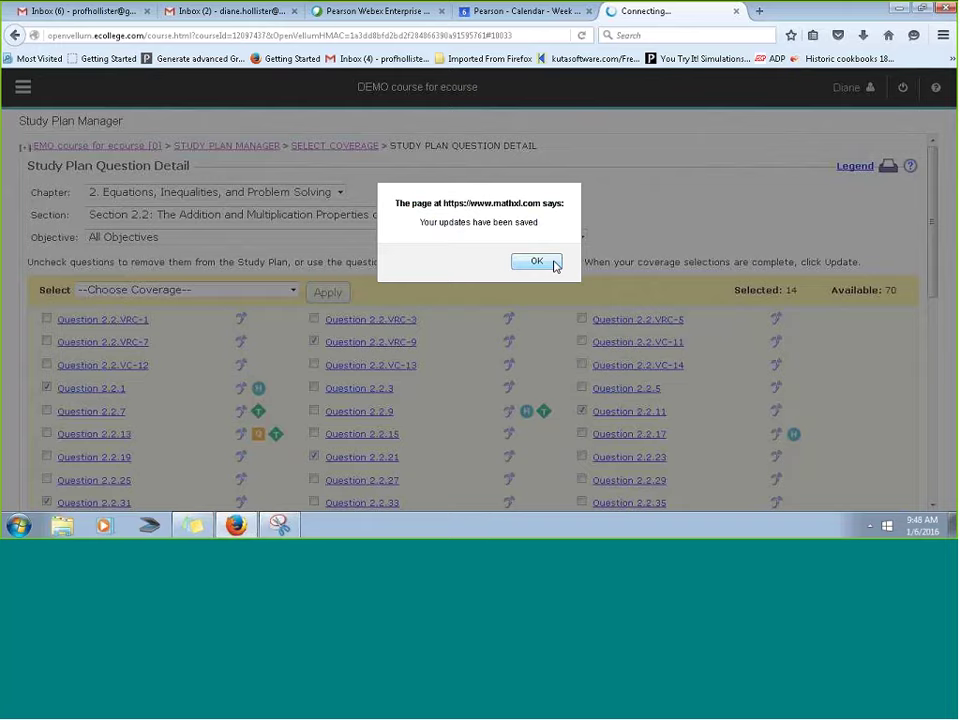
left_click(545, 262)
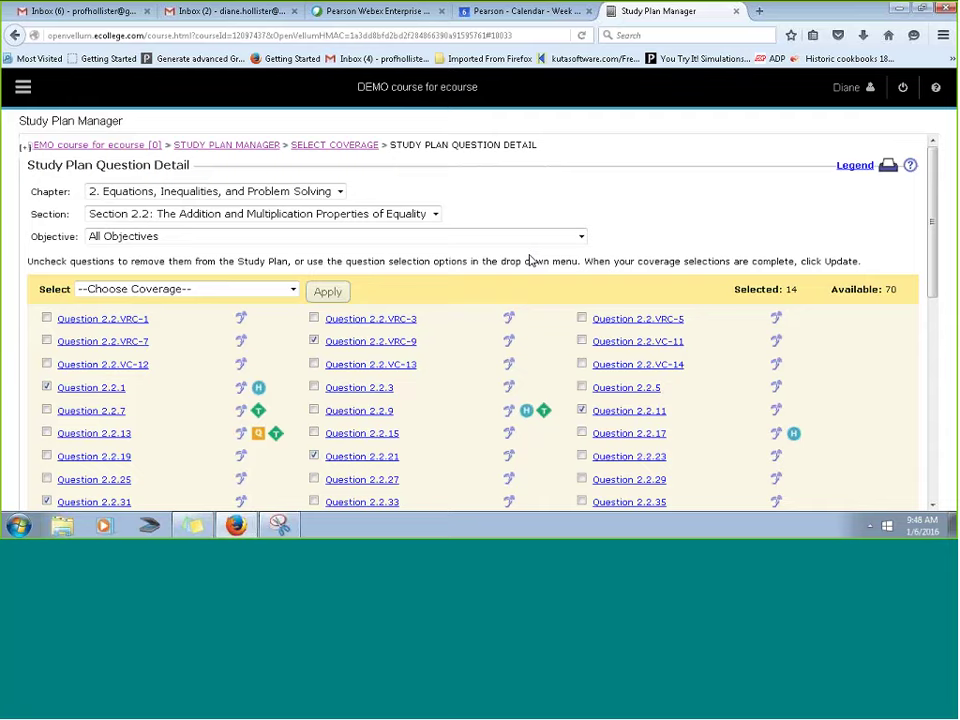
- Open the Chapter 2 Quiz for editing from the Assignment Manager
left_click(20, 96)
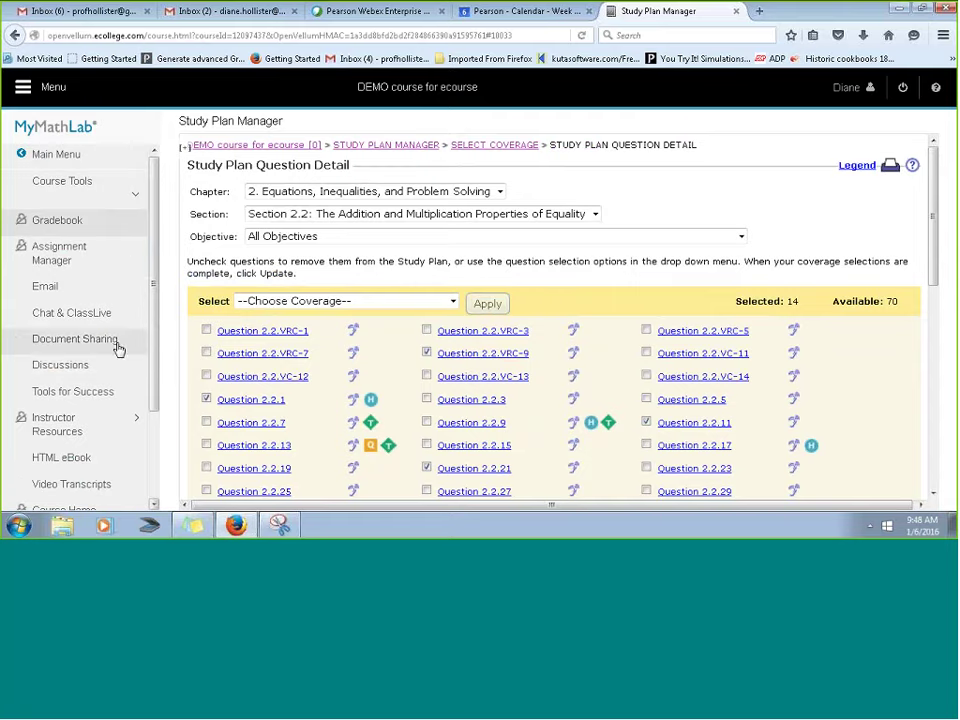
left_click(62, 253)
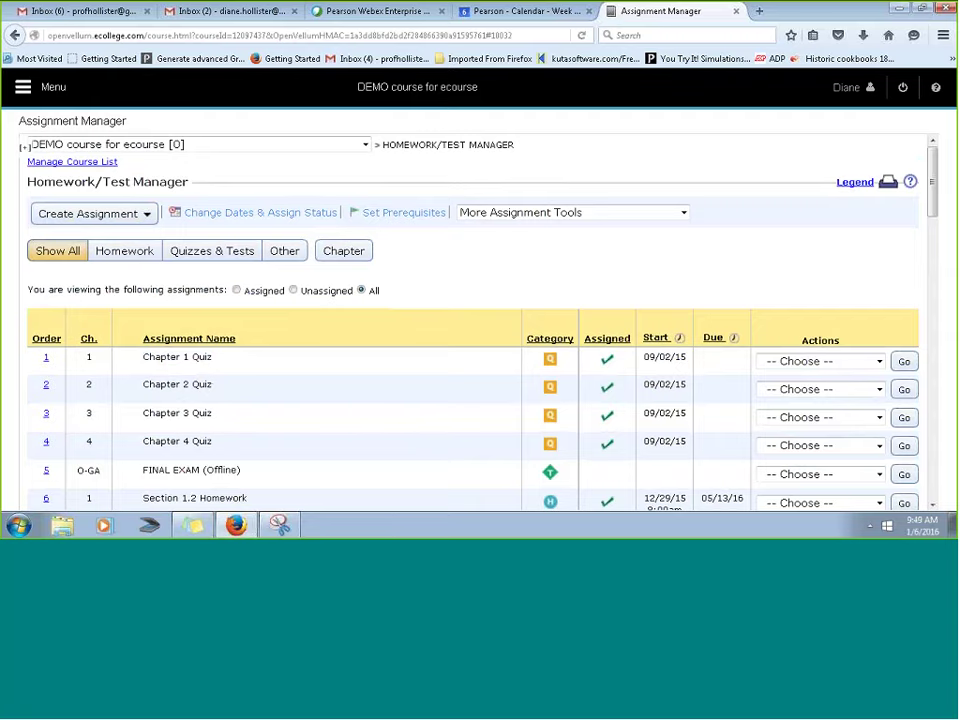
left_click(813, 390)
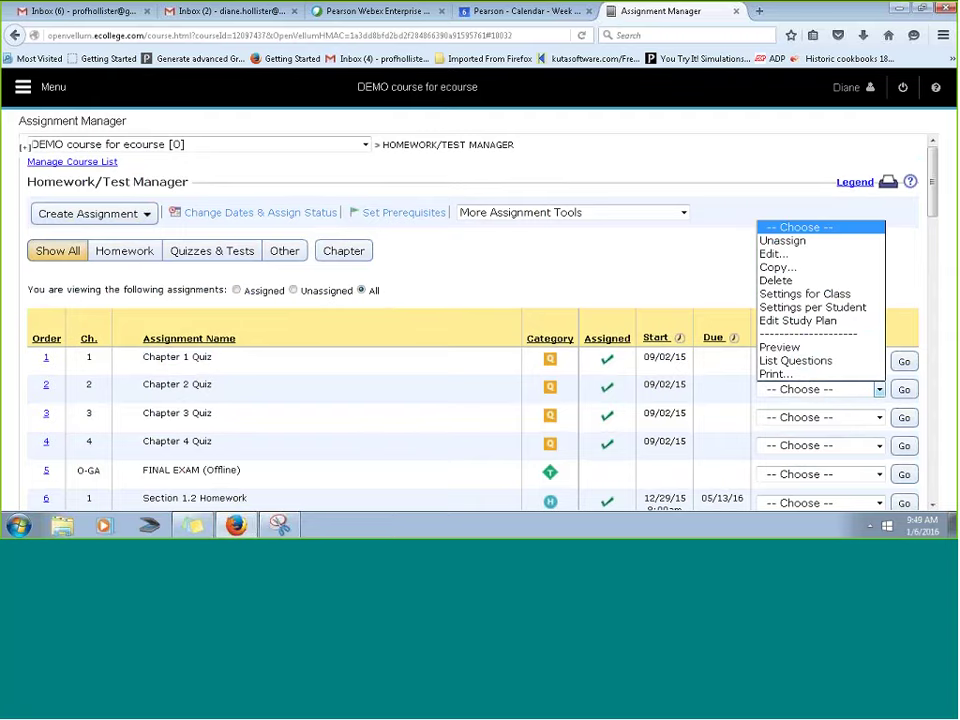
left_click(773, 254)
left_click(904, 390)
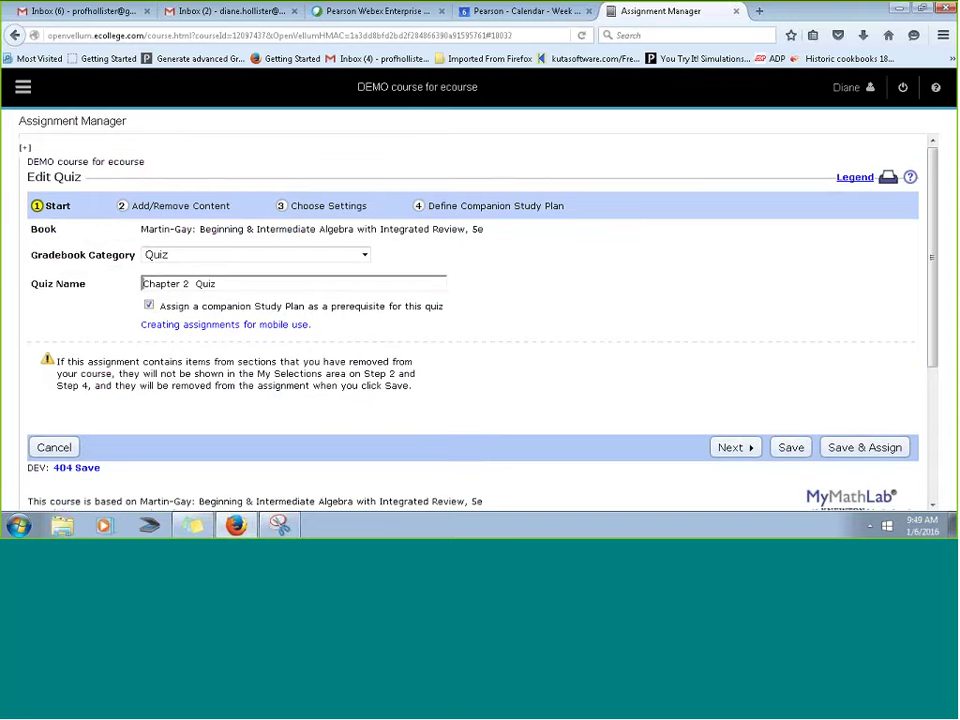
- Switch the quiz's companion Study Plan prerequisite off and back on, and proceed to adding or removing content
left_click(150, 307)
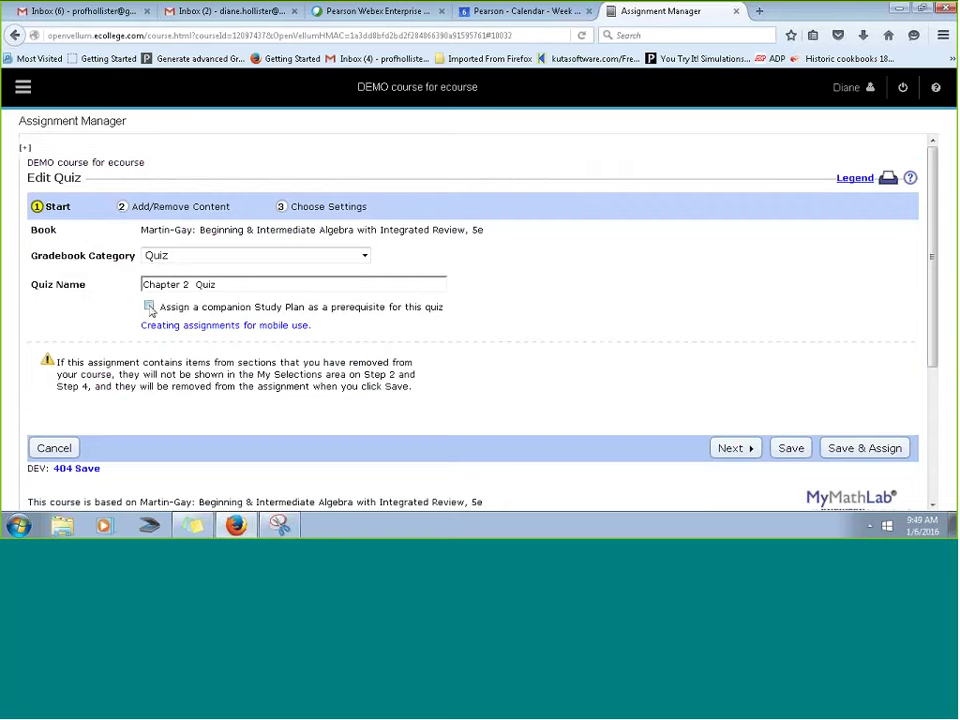
left_click(149, 307)
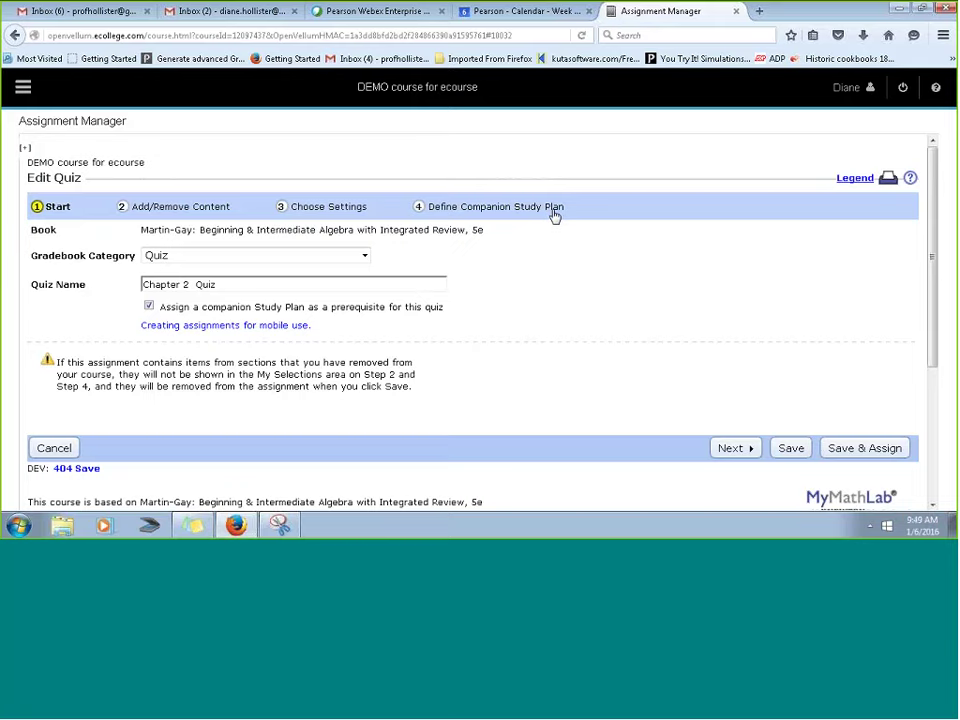
left_click(730, 449)
- Examine the full list of questions selected for the Chapter 2 Quiz
scroll(748, 313, "down", 3)
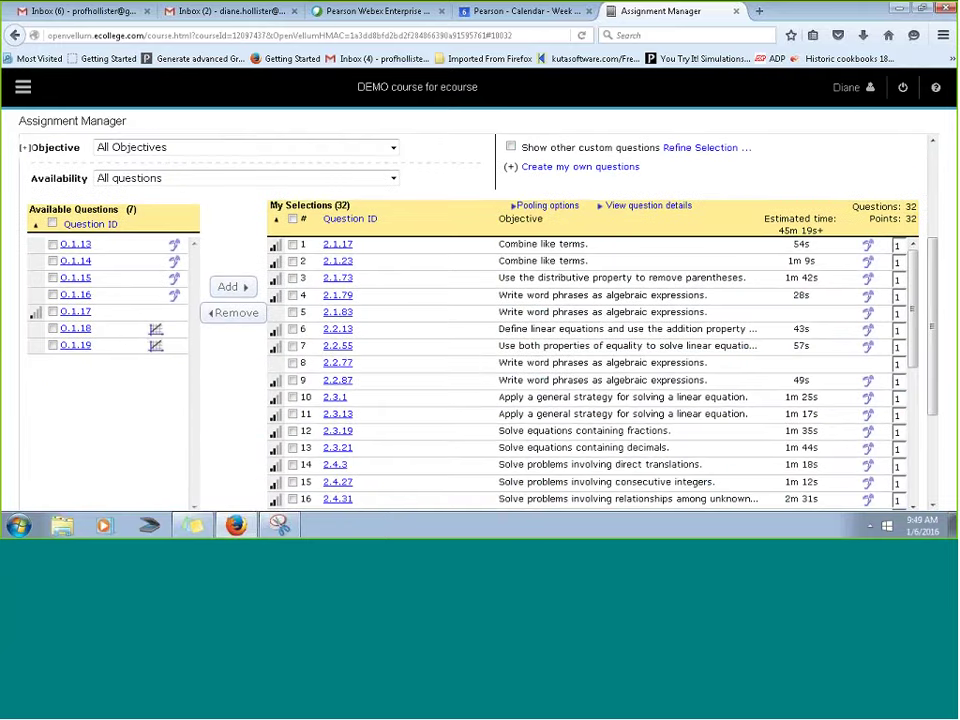
scroll(307, 283, "down", 1)
scroll(307, 283, "down", 5)
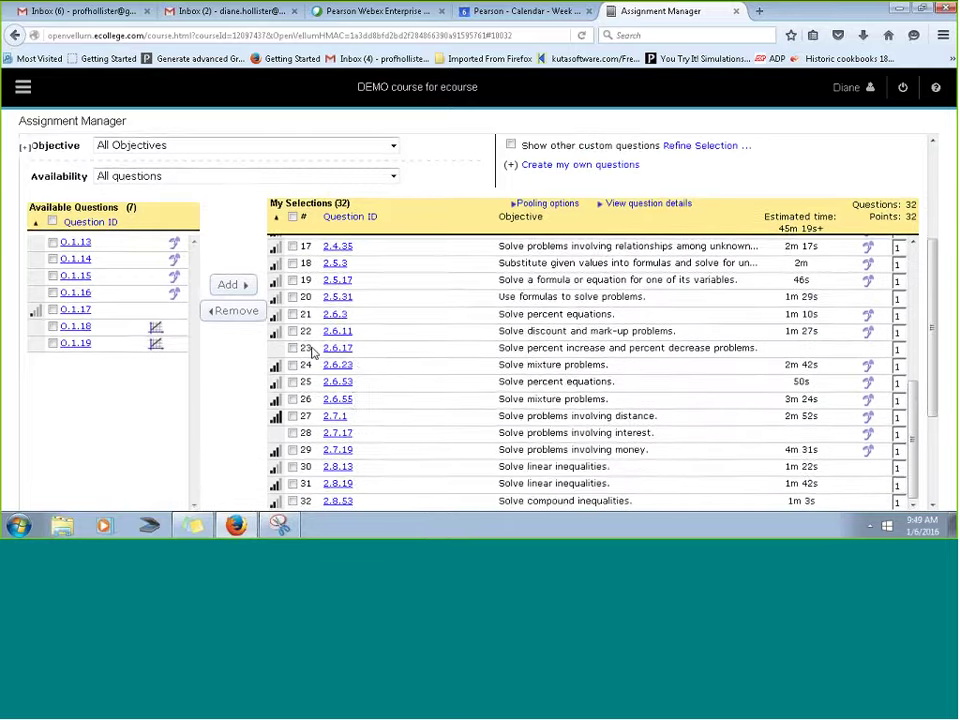
scroll(311, 350, "down", 3)
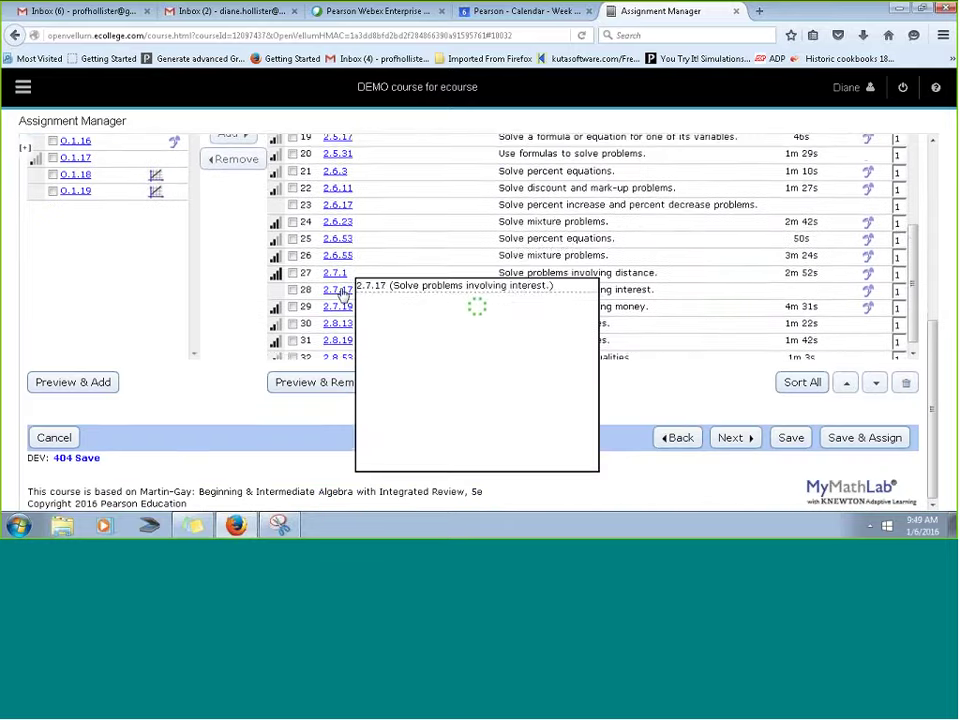
scroll(366, 260, "up", 5)
scroll(400, 300, "up", 5)
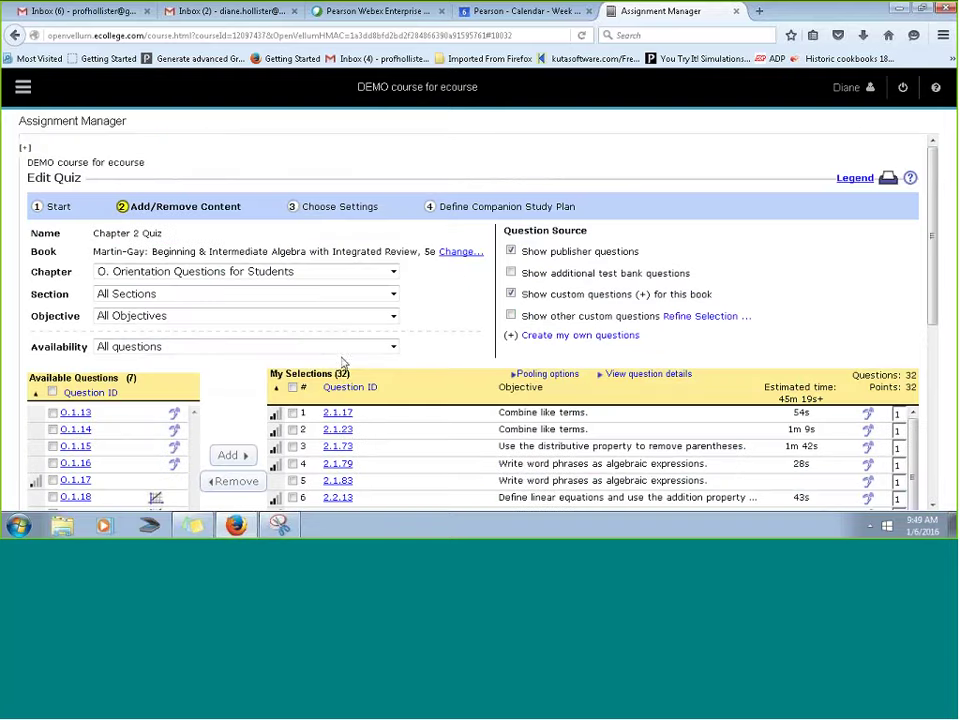
scroll(500, 360, "down", 5)
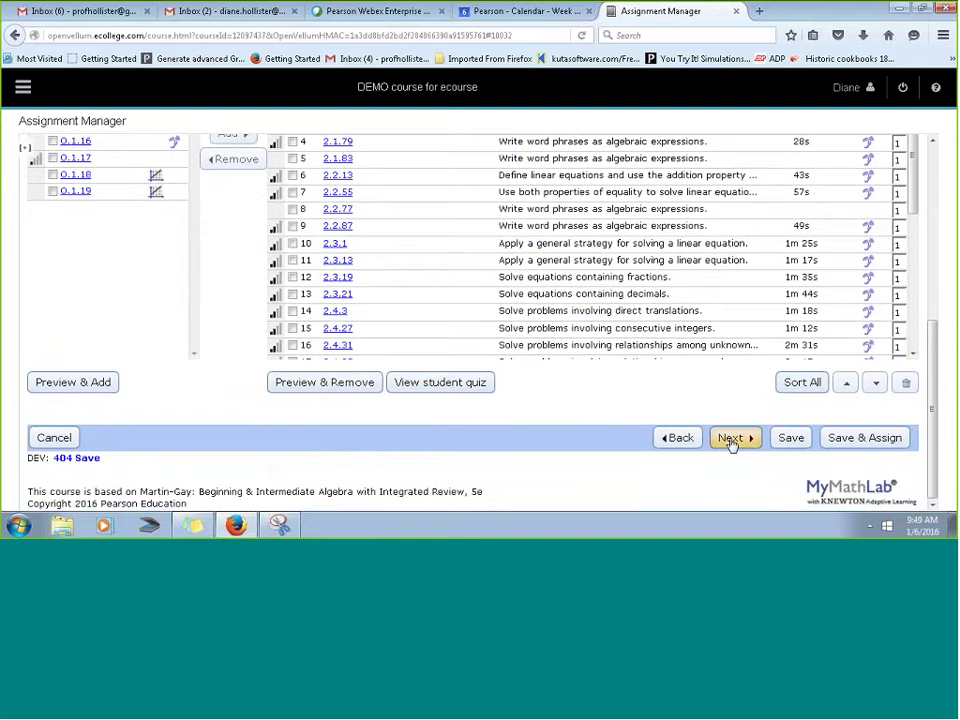
- Proceed past the quiz content and settings to defining the companion Study Plan, leaving both as they are
left_click(731, 437)
scroll(731, 440, "down", 5)
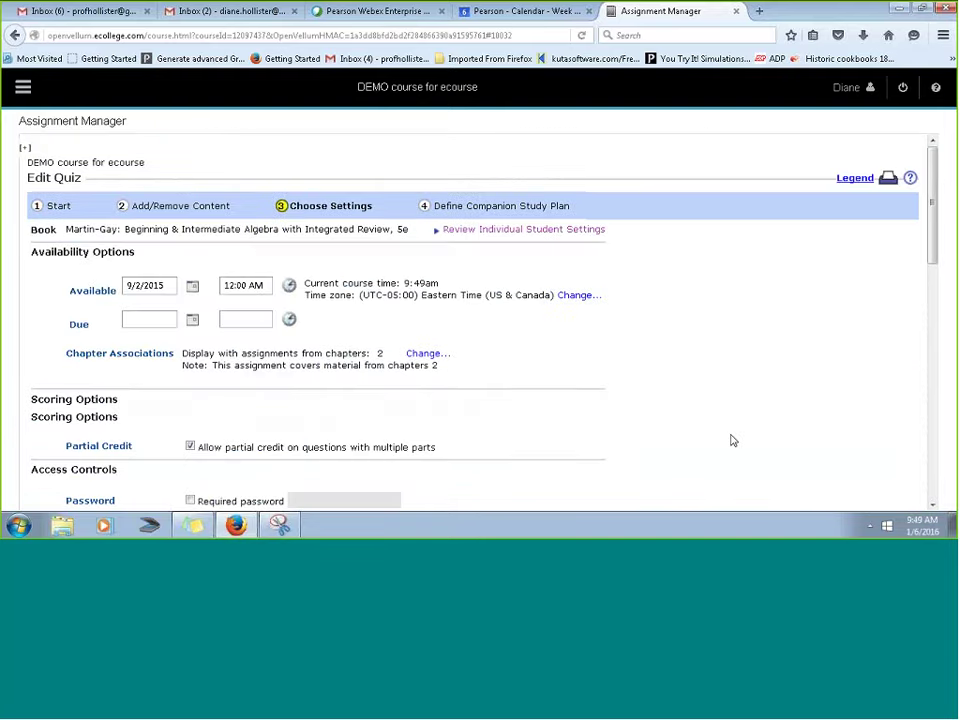
scroll(729, 421, "down", 3)
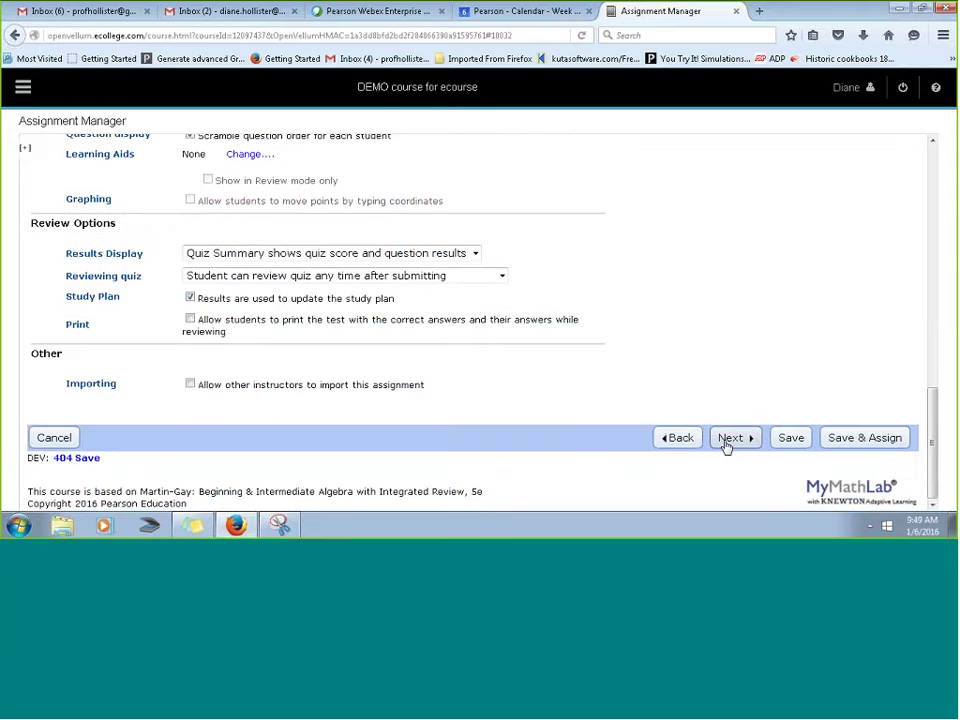
left_click(731, 438)
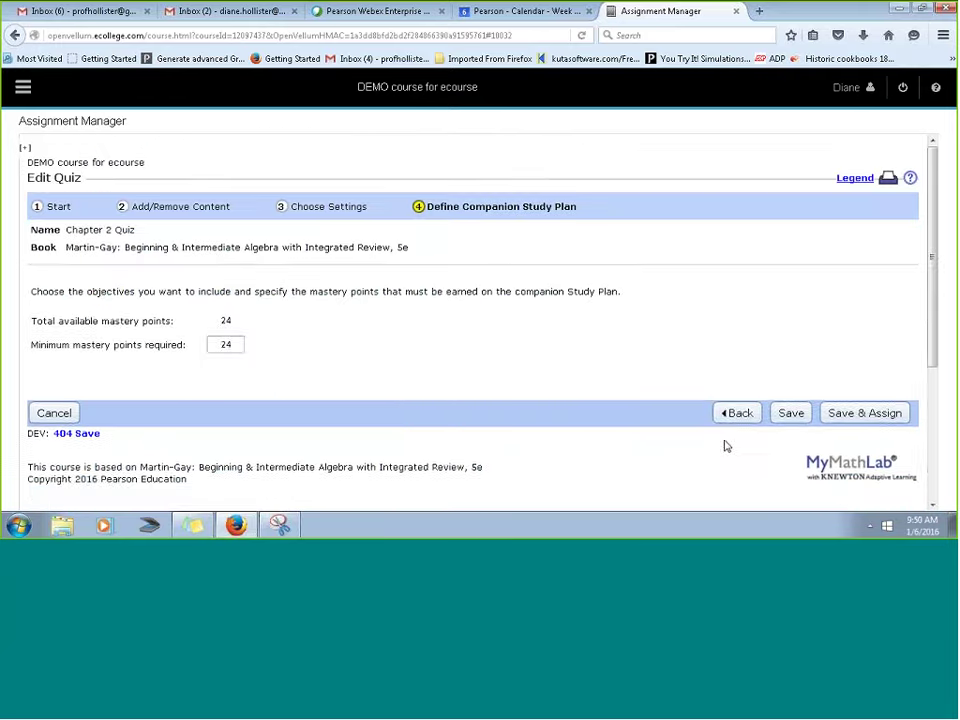
- Include the Section 2.1 objective "Identify terms, like terms, and unlike terms." in the companion Study Plan
scroll(549, 348, "down", 1)
scroll(540, 320, "down", 2)
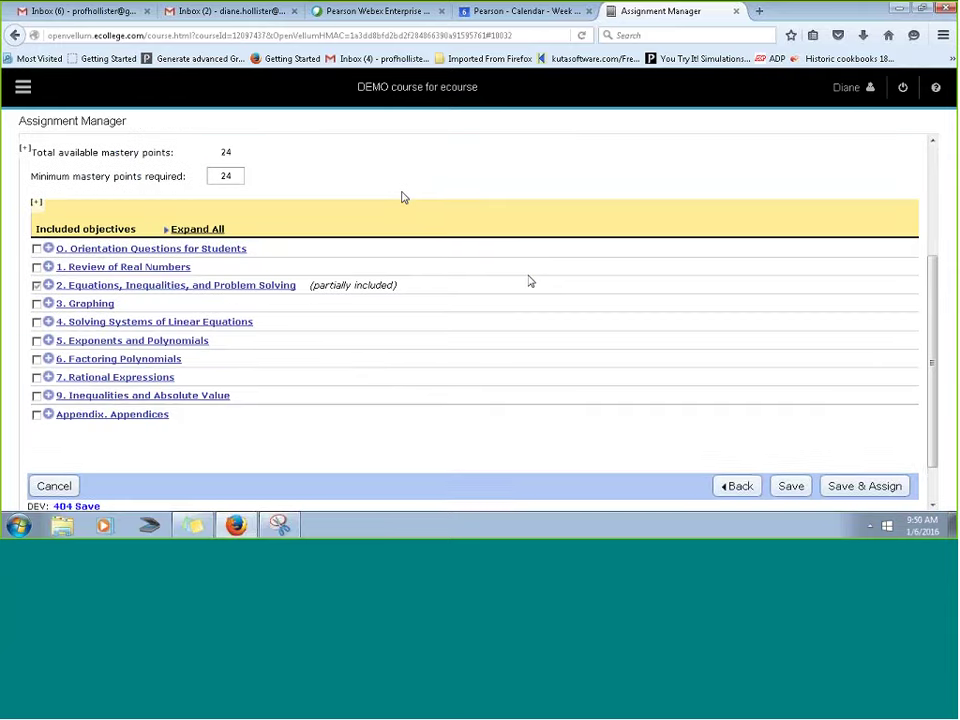
scroll(403, 197, "up", 3)
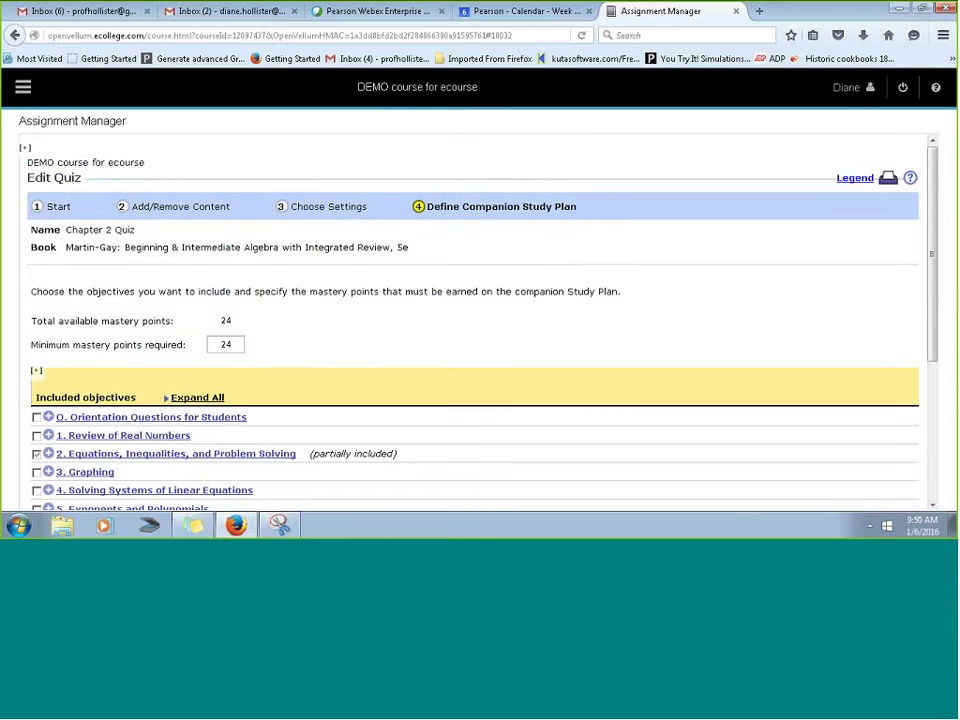
scroll(459, 251, "down", 3)
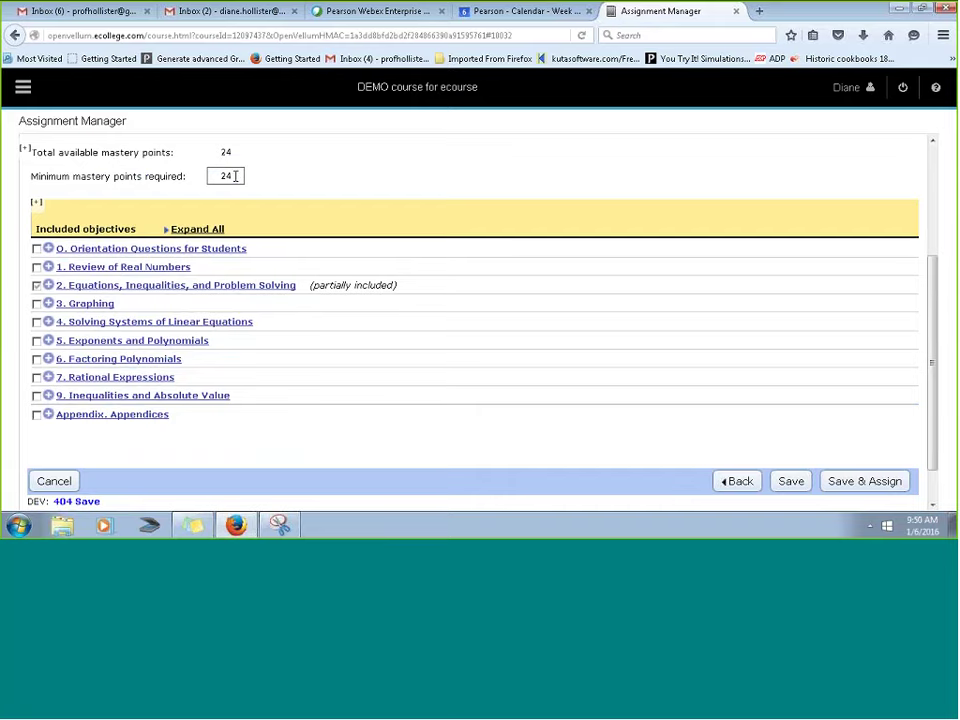
left_click(129, 288)
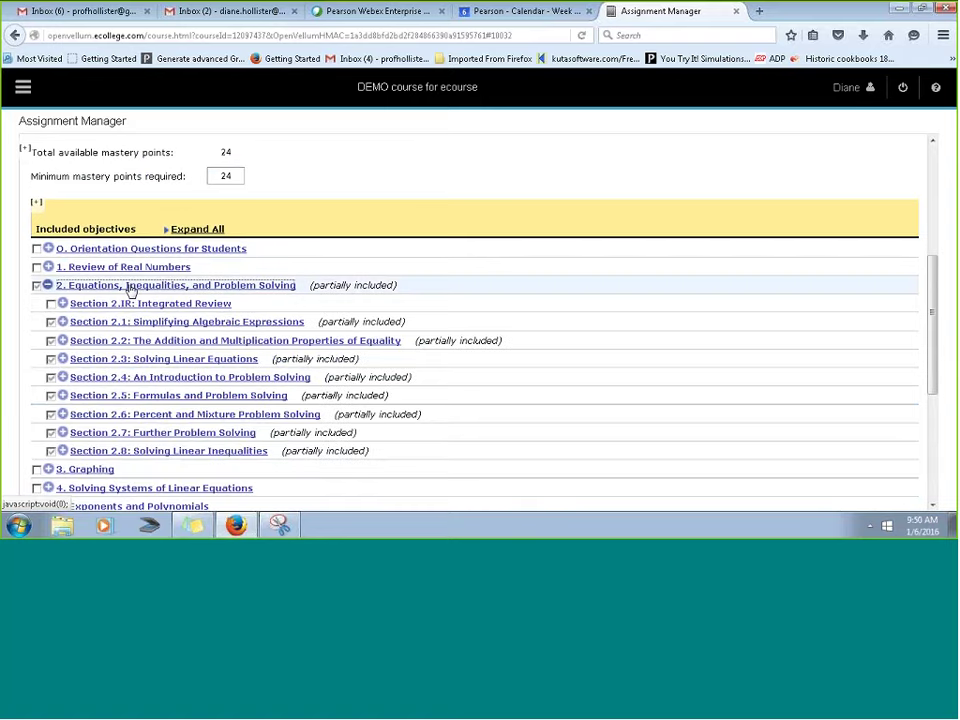
left_click(88, 323)
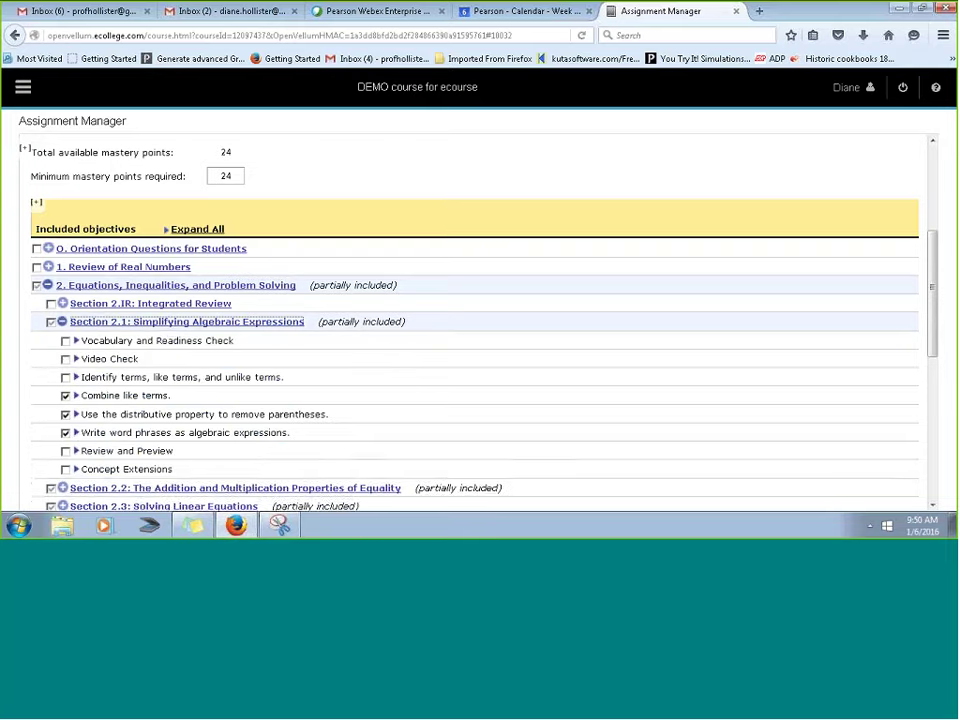
scroll(96, 328, "down", 4)
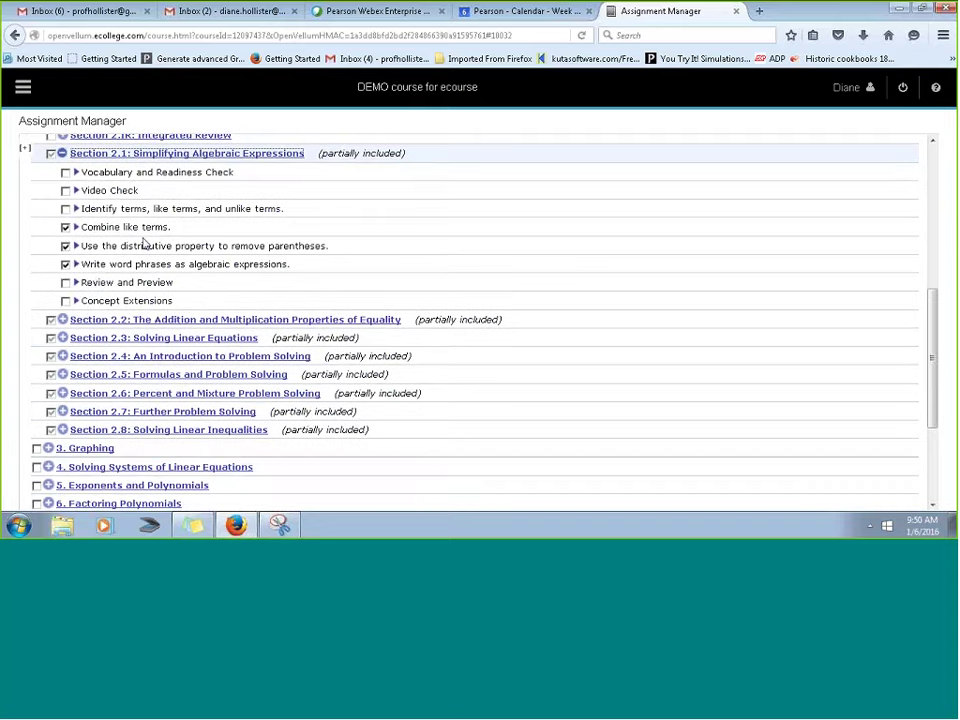
left_click(66, 209)
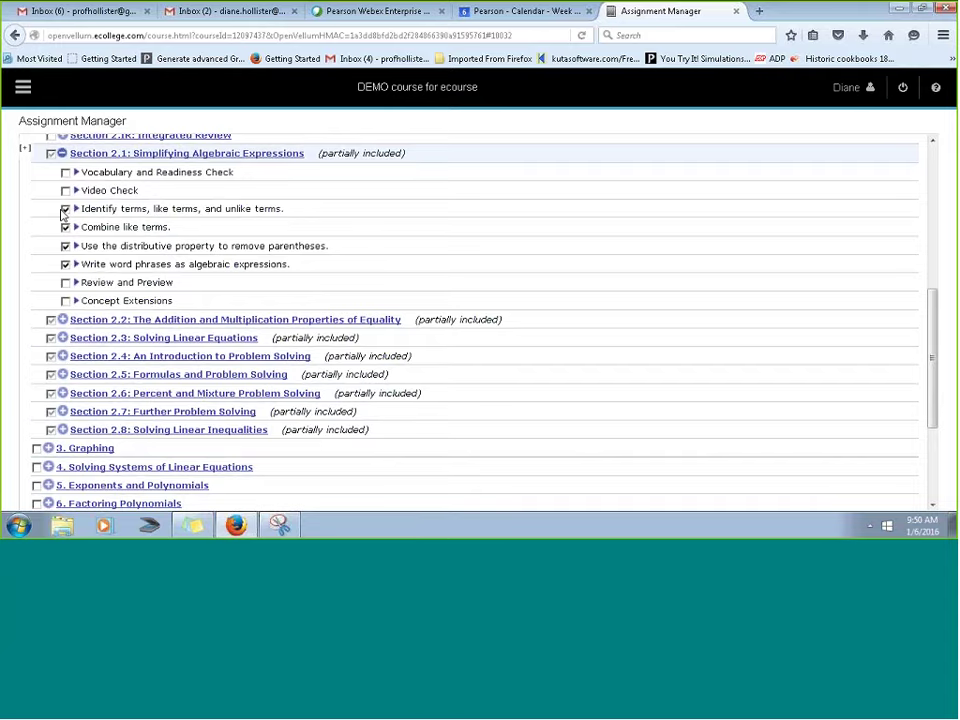
- Check the required mastery points and examine which objectives are included in Sections 2.5, 2.6 and 2.7
scroll(210, 225, "up", 6)
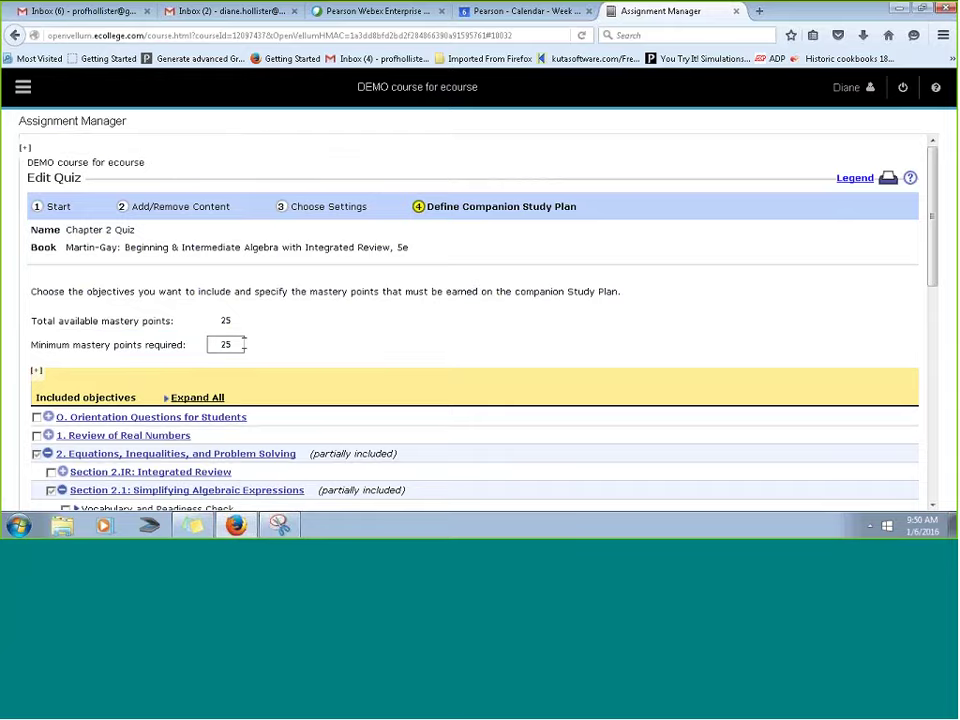
scroll(351, 347, "down", 5)
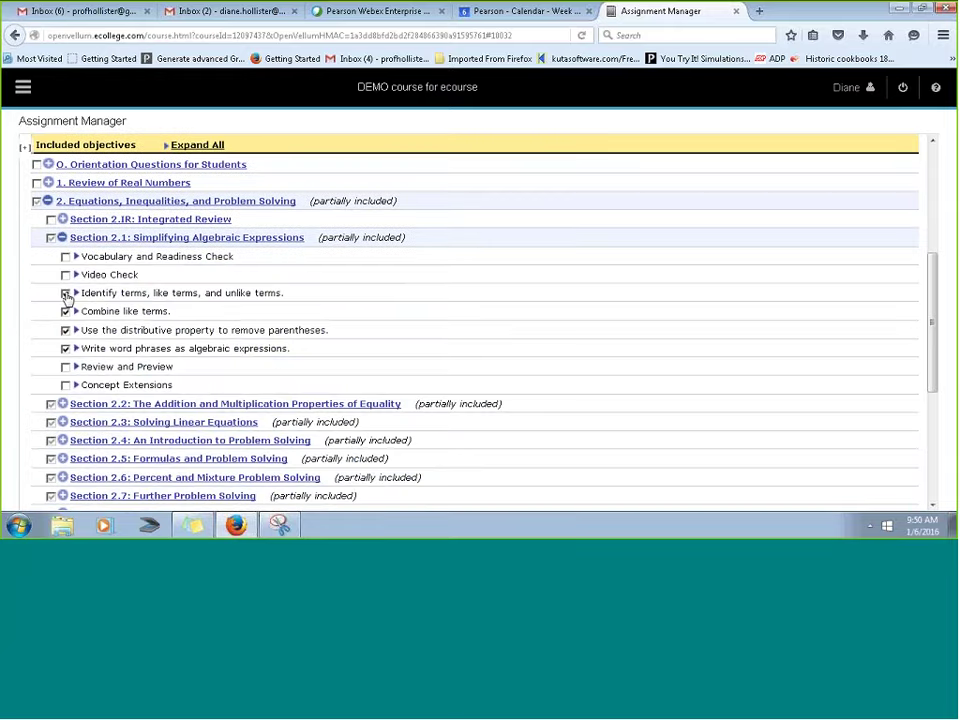
scroll(208, 321, "down", 5)
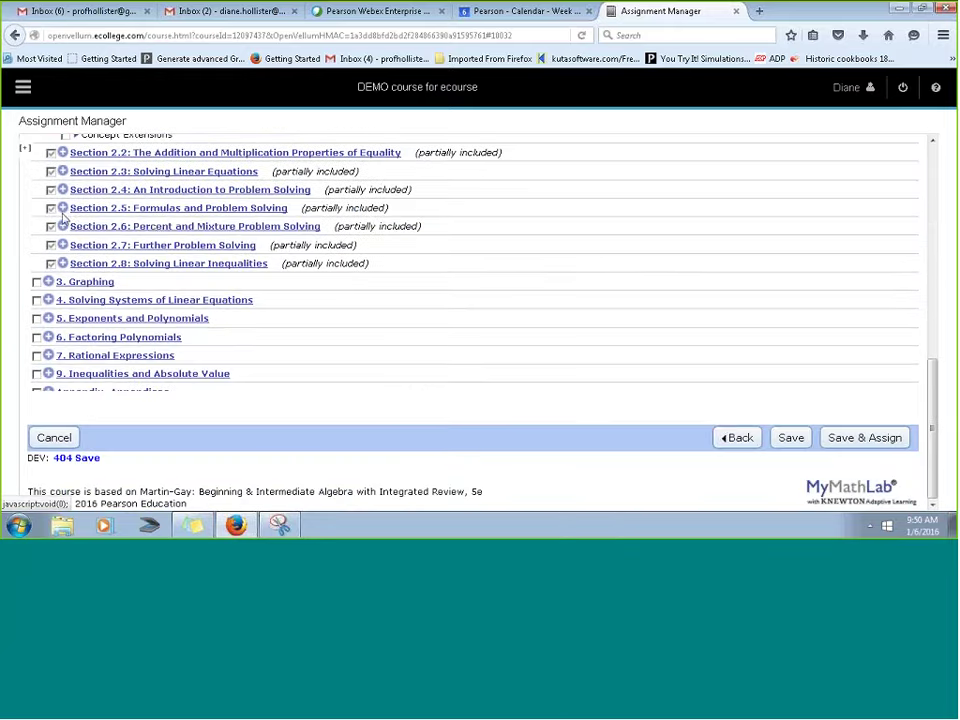
left_click(157, 214)
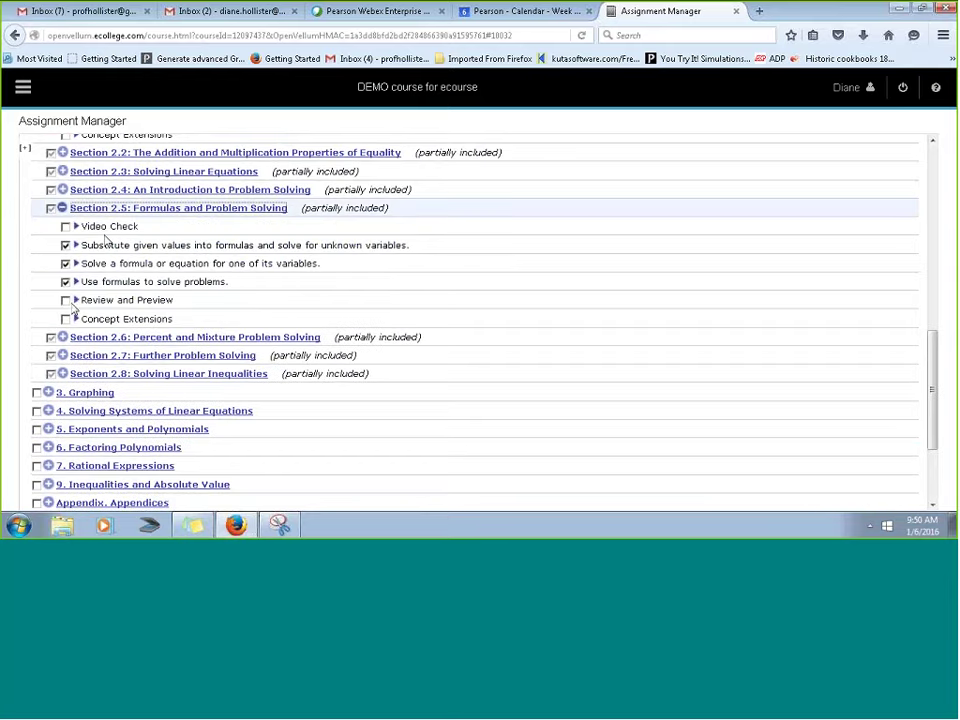
left_click(114, 342)
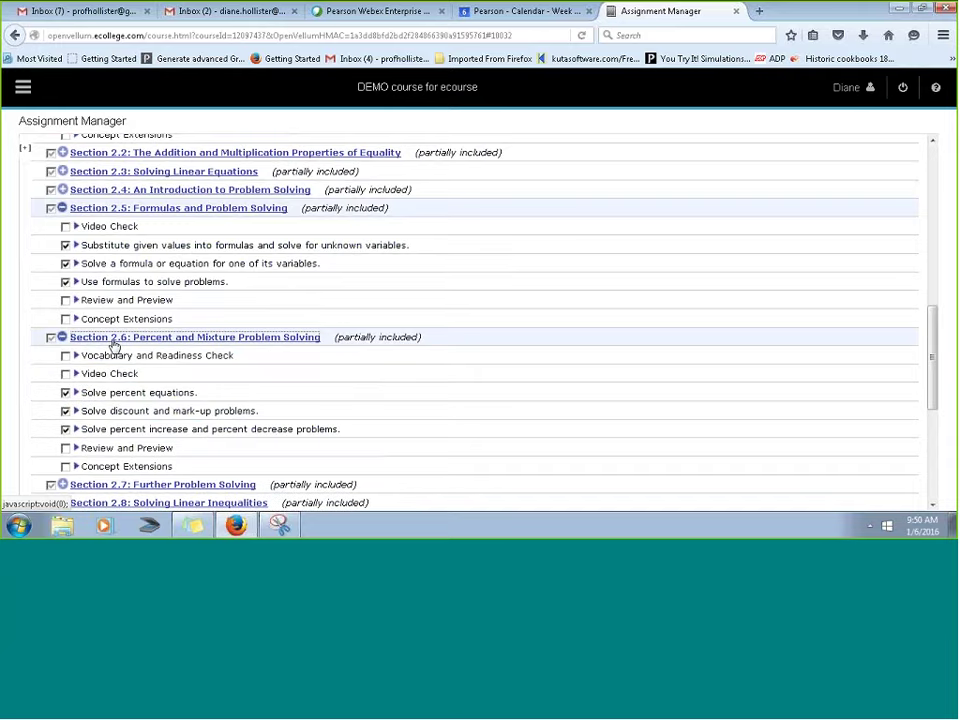
scroll(114, 344, "down", 3)
left_click(127, 342)
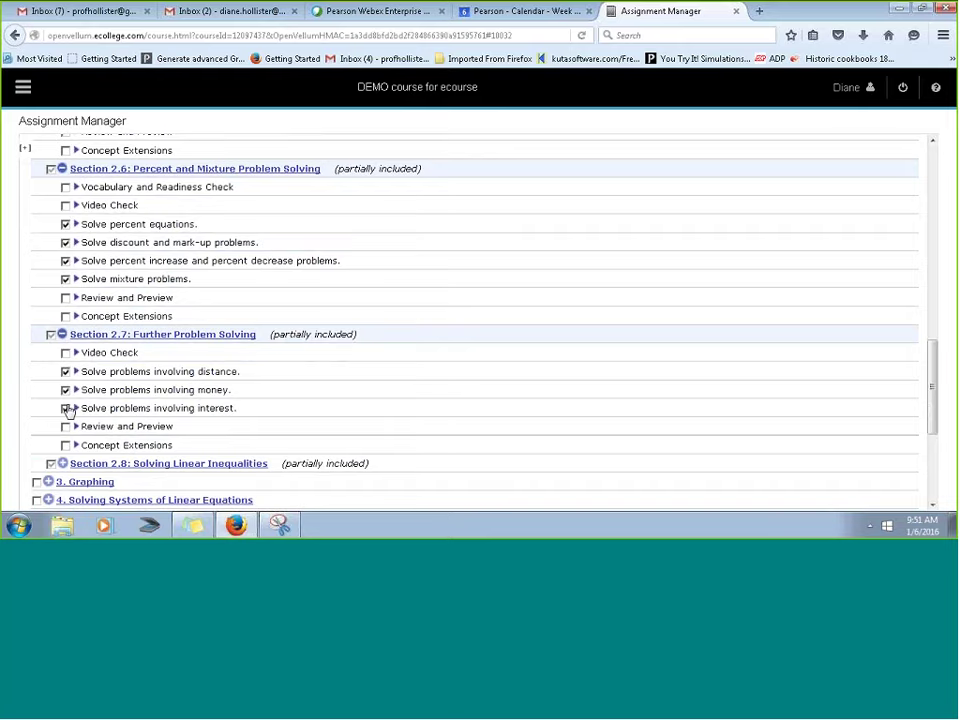
- Show the sections of Chapter 1, Review of Real Numbers, among the companion Study Plan's objectives
scroll(137, 371, "up", 1)
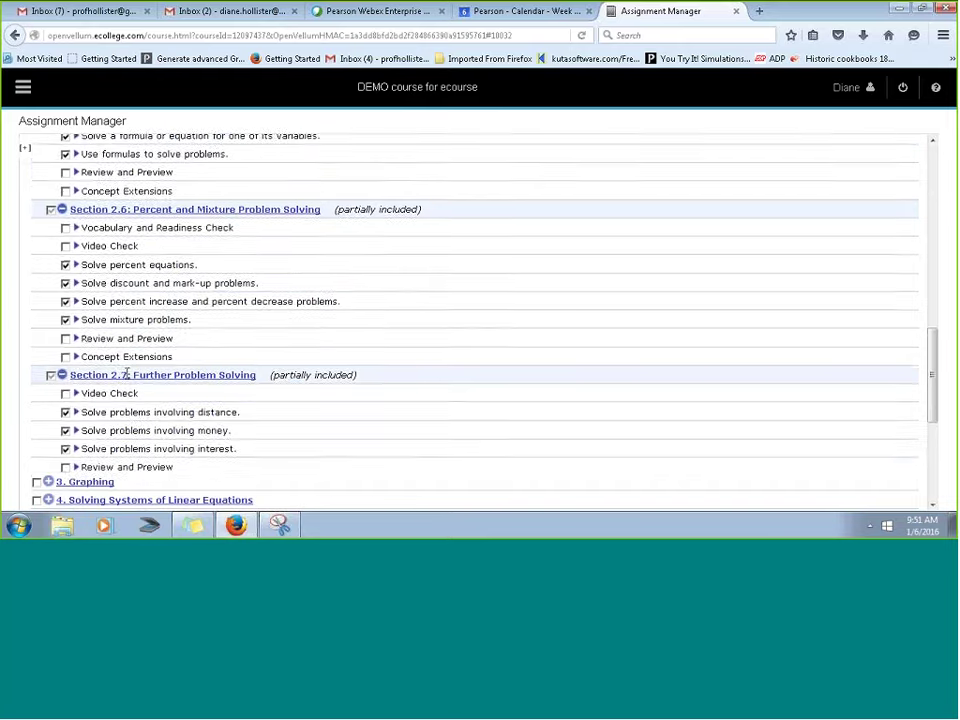
scroll(127, 373, "up", 10)
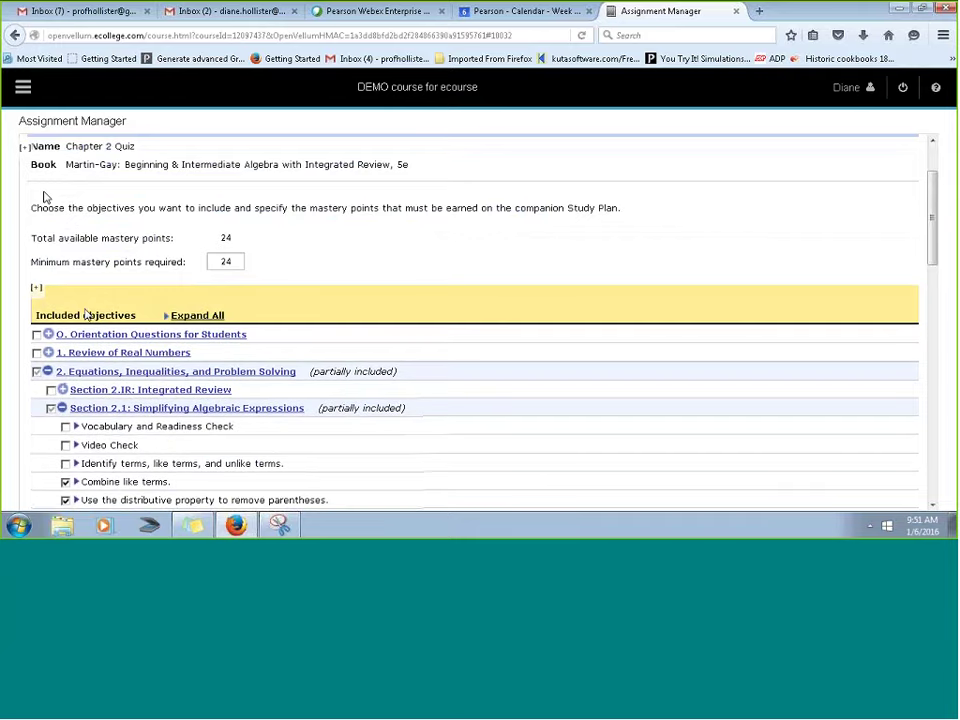
left_click(71, 358)
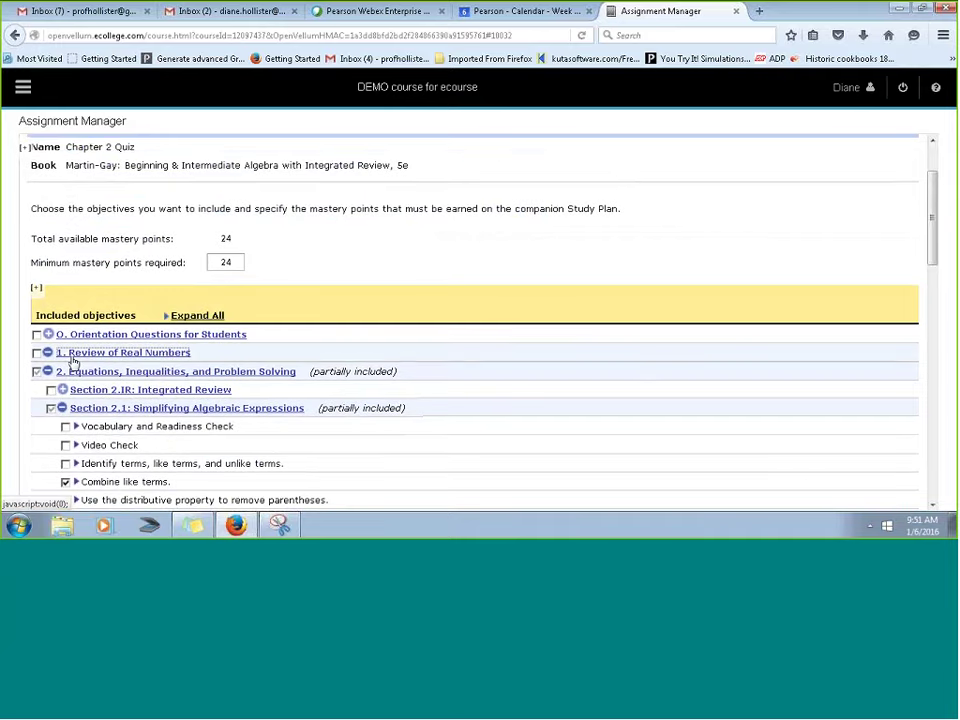
scroll(139, 336, "down", 5)
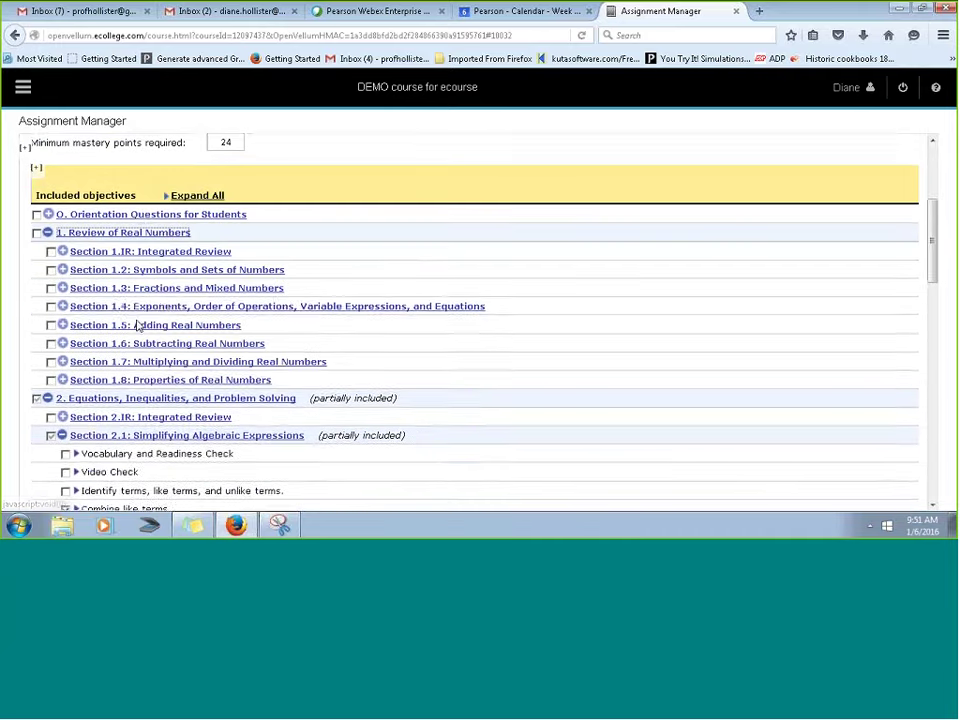
scroll(295, 217, "down", 2)
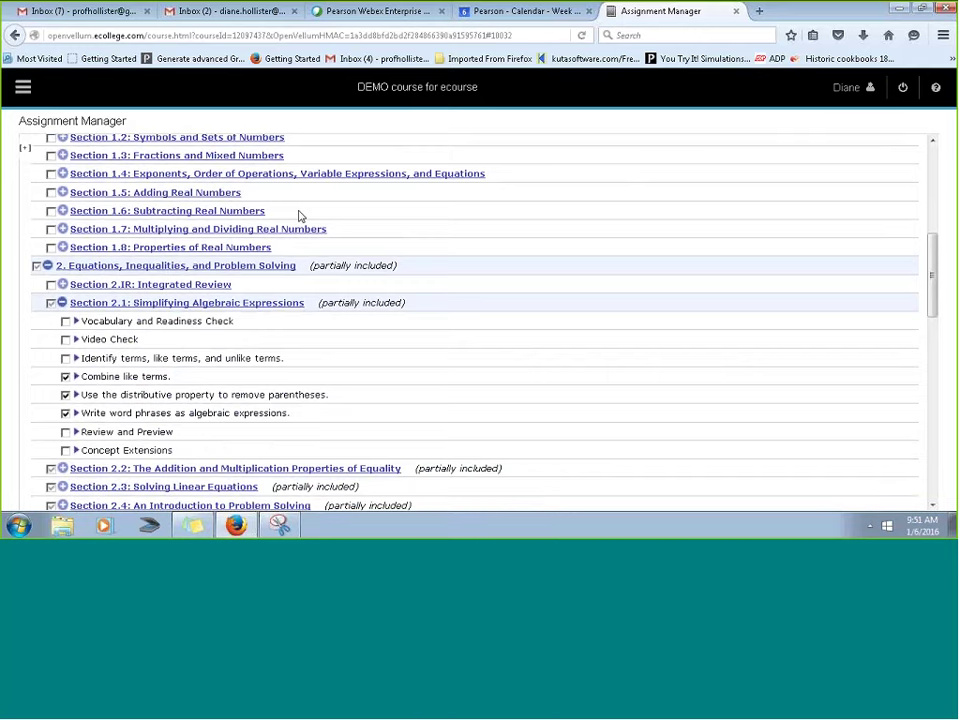
left_click(51, 247)
left_click(142, 250)
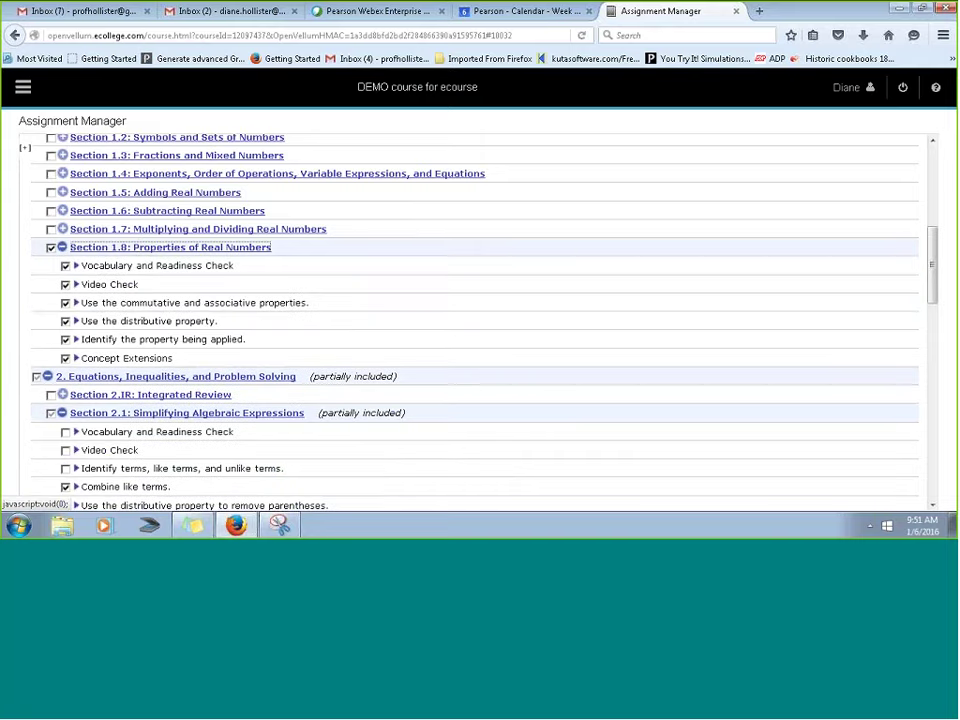
left_click(51, 247)
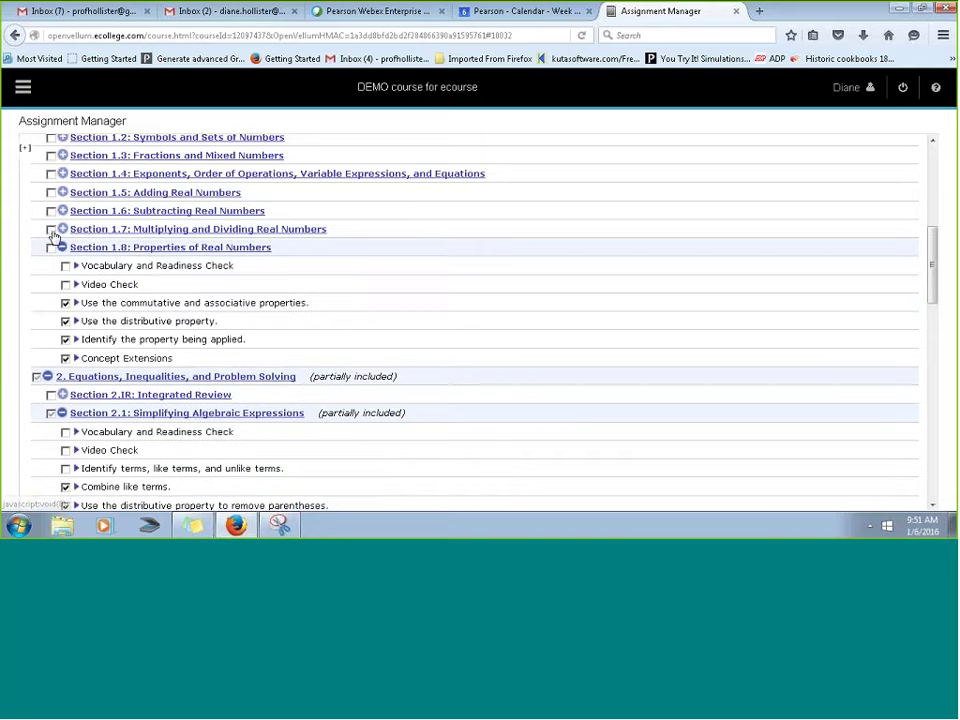
- Include the Section 1.6 objective "Add and subtract real numbers." in the companion Study Plan and check the mastery points
left_click(122, 213)
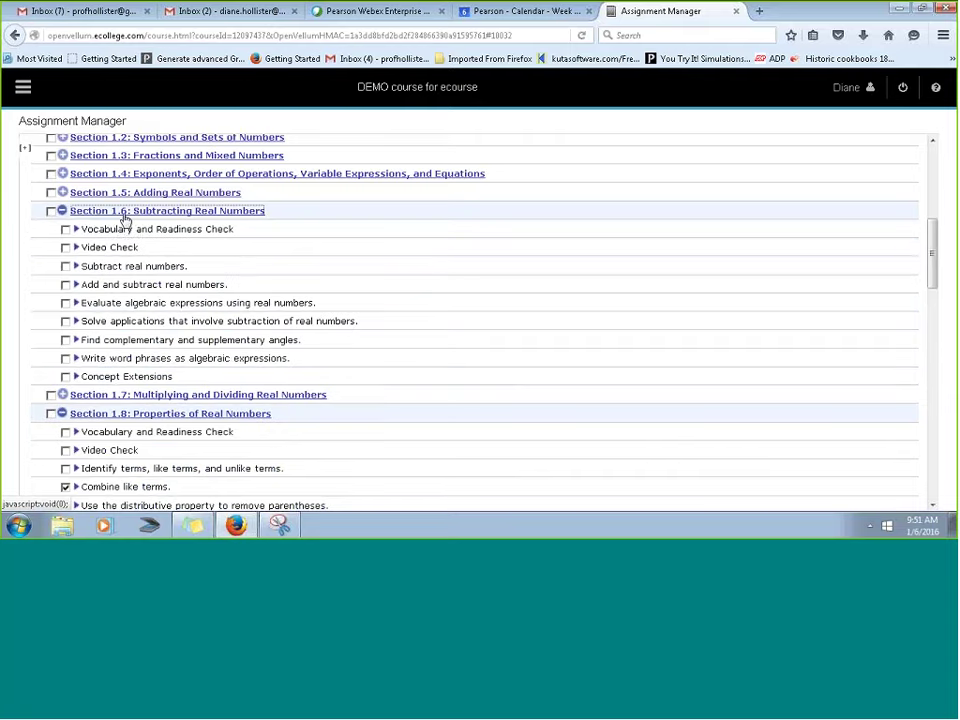
left_click(66, 285)
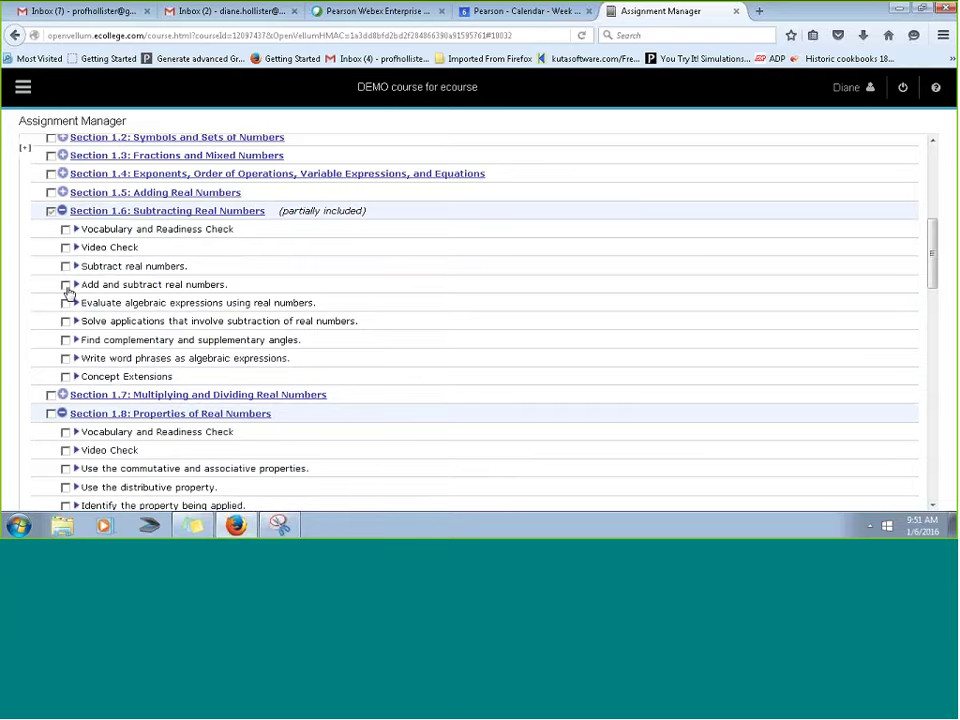
scroll(355, 415, "down", 1)
scroll(350, 392, "down", 1)
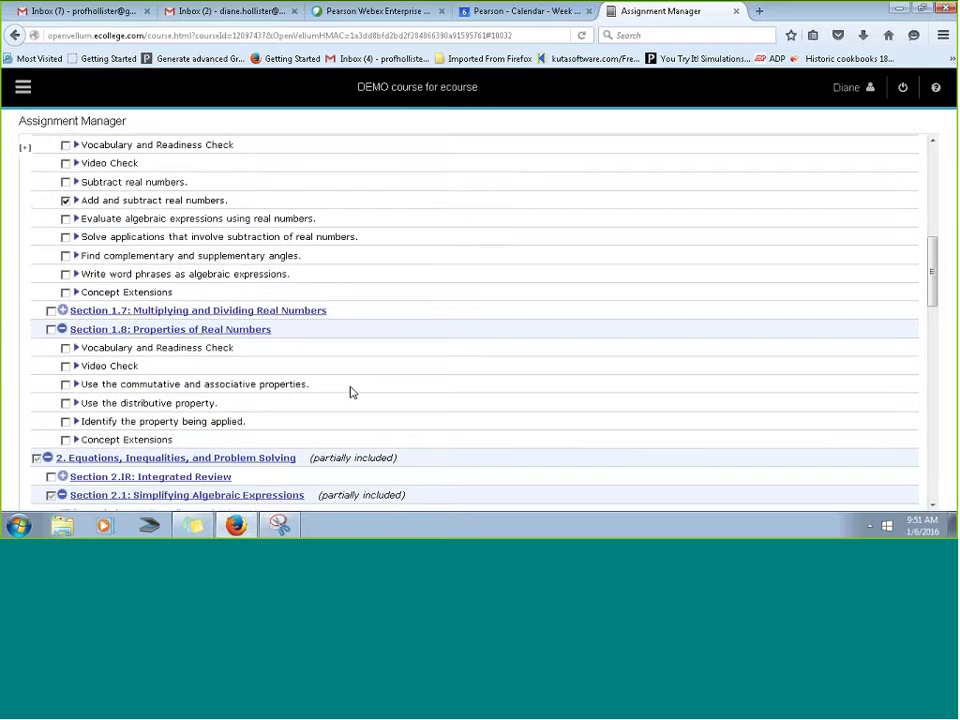
scroll(350, 390, "up", 3)
scroll(350, 390, "up", 2)
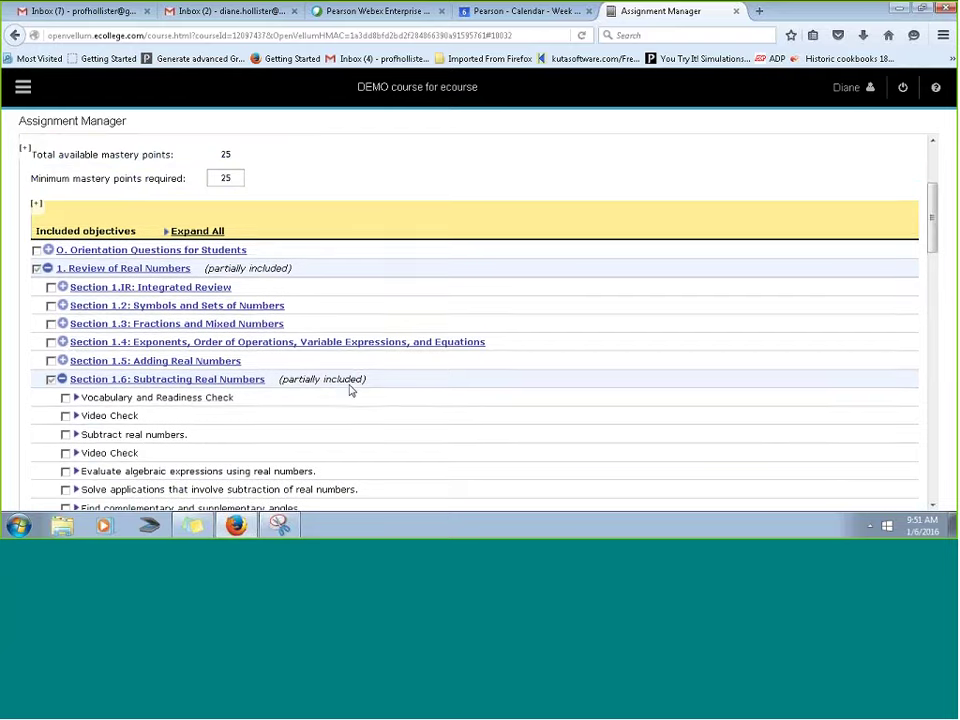
- Set the minimum mastery points required on the companion Study Plan to 20
scroll(343, 333, "down", 8)
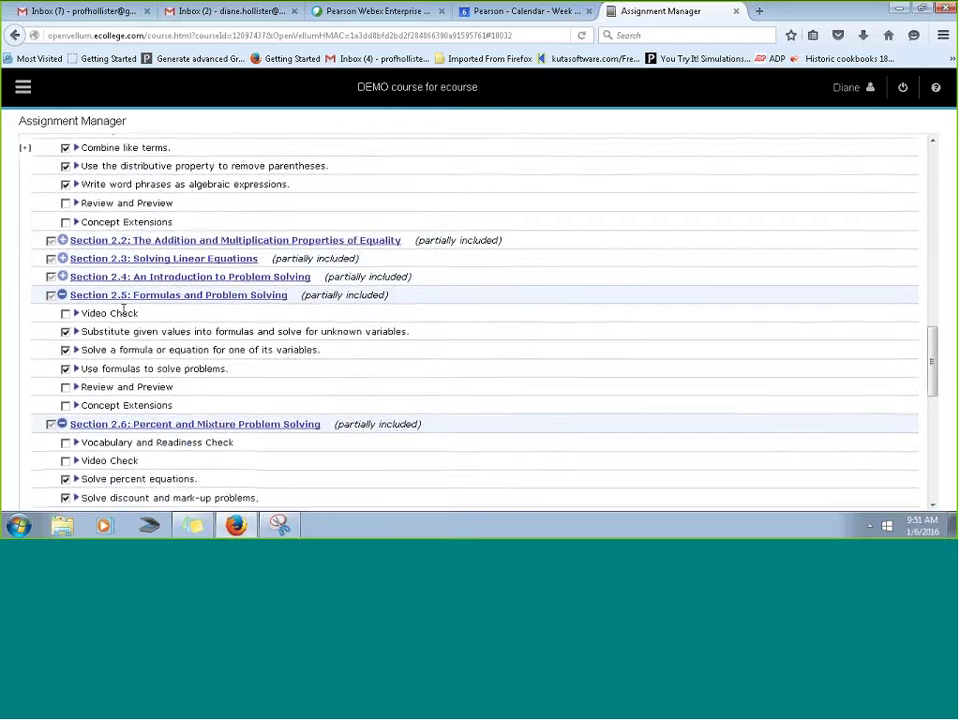
scroll(150, 316, "up", 10)
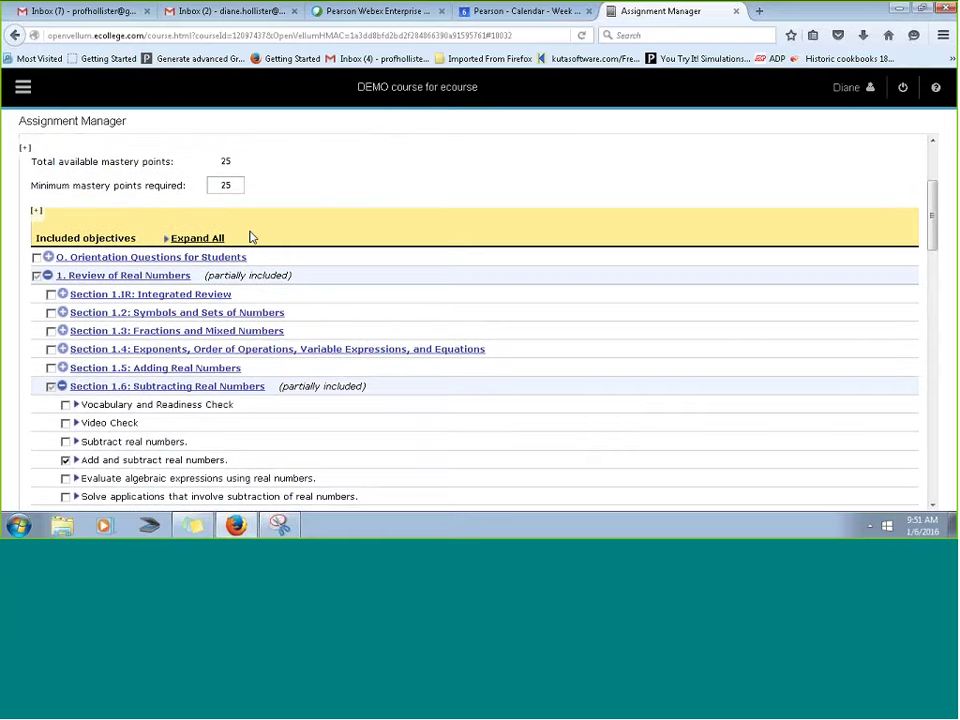
scroll(252, 237, "up", 3)
double_click(229, 344)
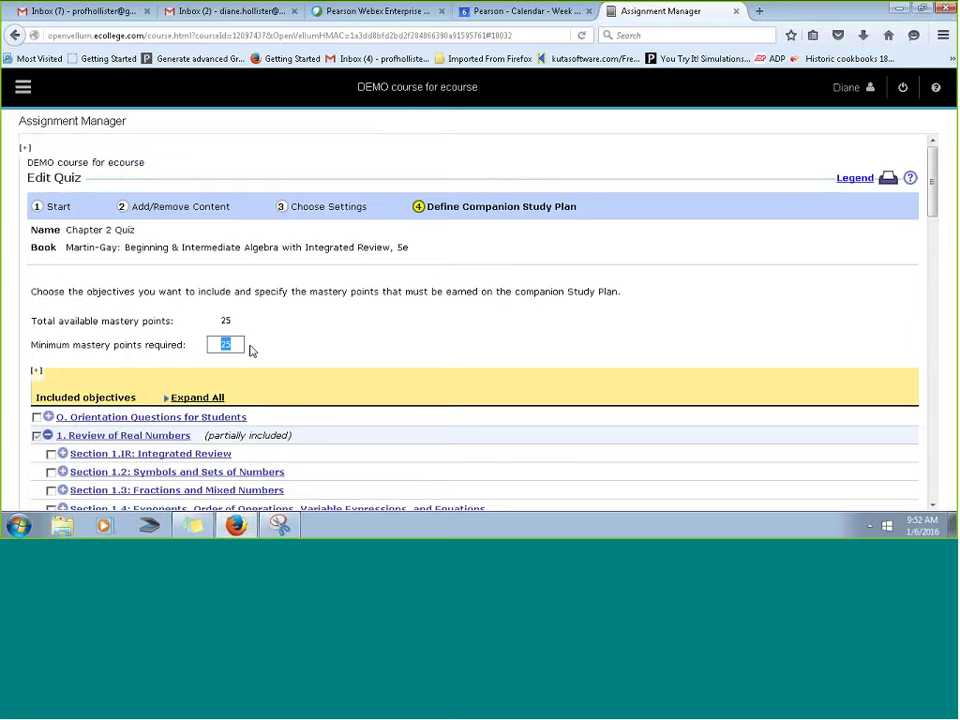
type("21")
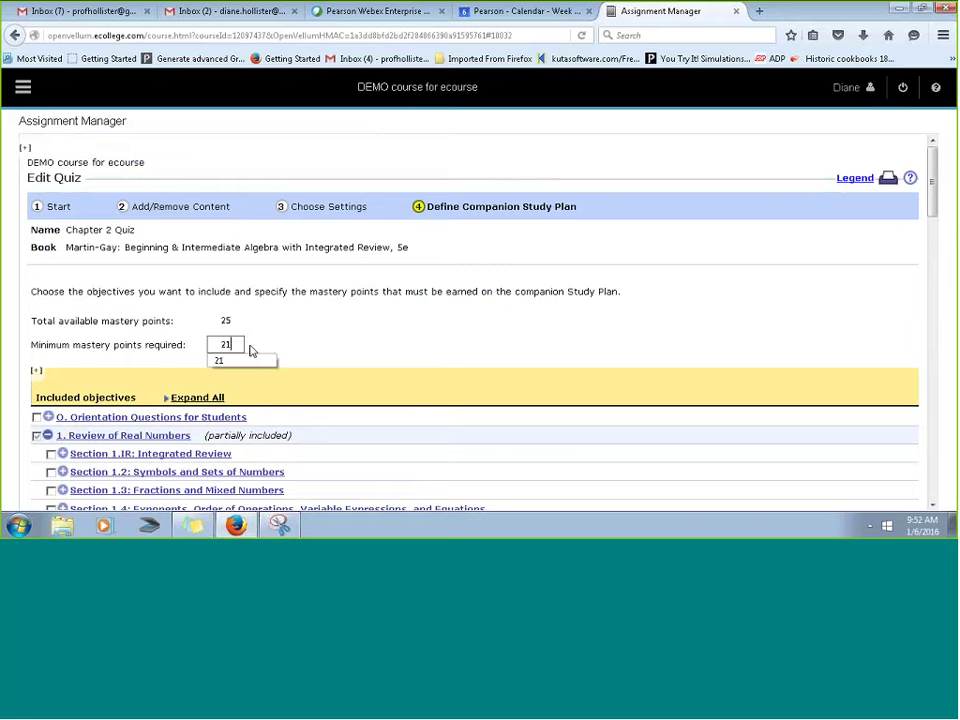
key("BackSpace")
type("0")
left_click(363, 365)
- Save and assign the Chapter 2 Quiz with its companion Study Plan
scroll(455, 350, "down", 20)
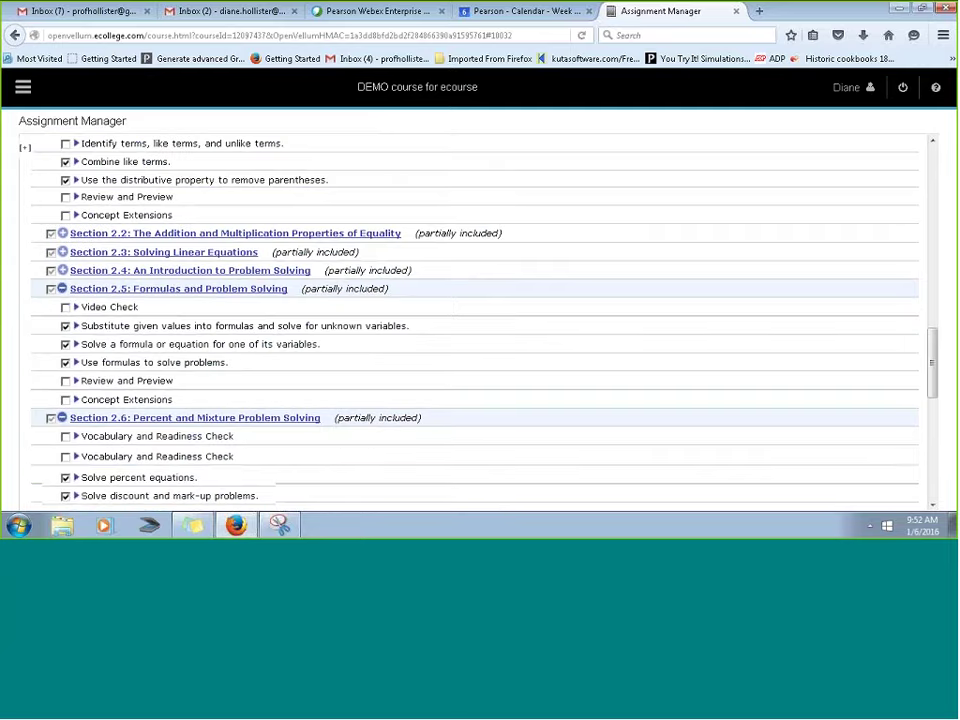
scroll(884, 460, "down", 2)
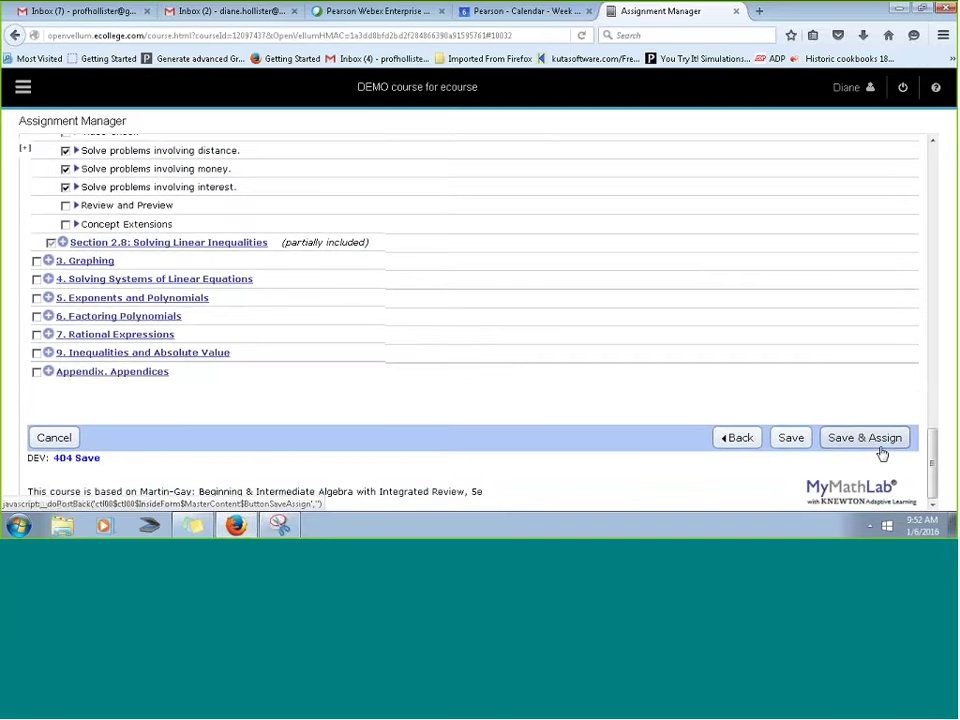
left_click(880, 447)
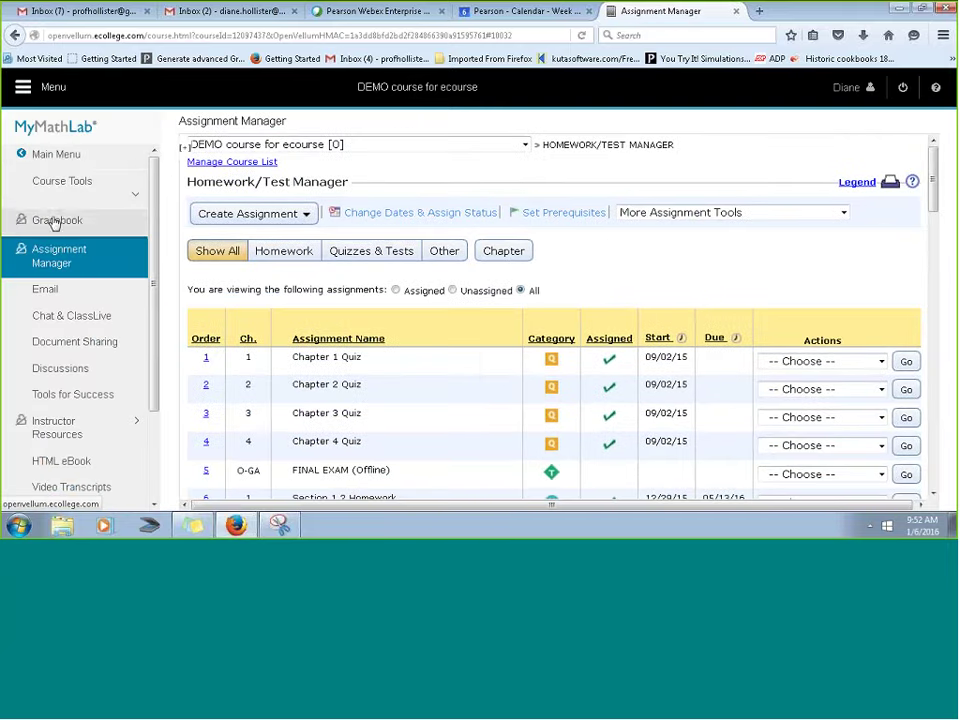
- Open the Study Plan for Chapter 2 Quiz from the student view of the course's assignments
left_click(55, 157)
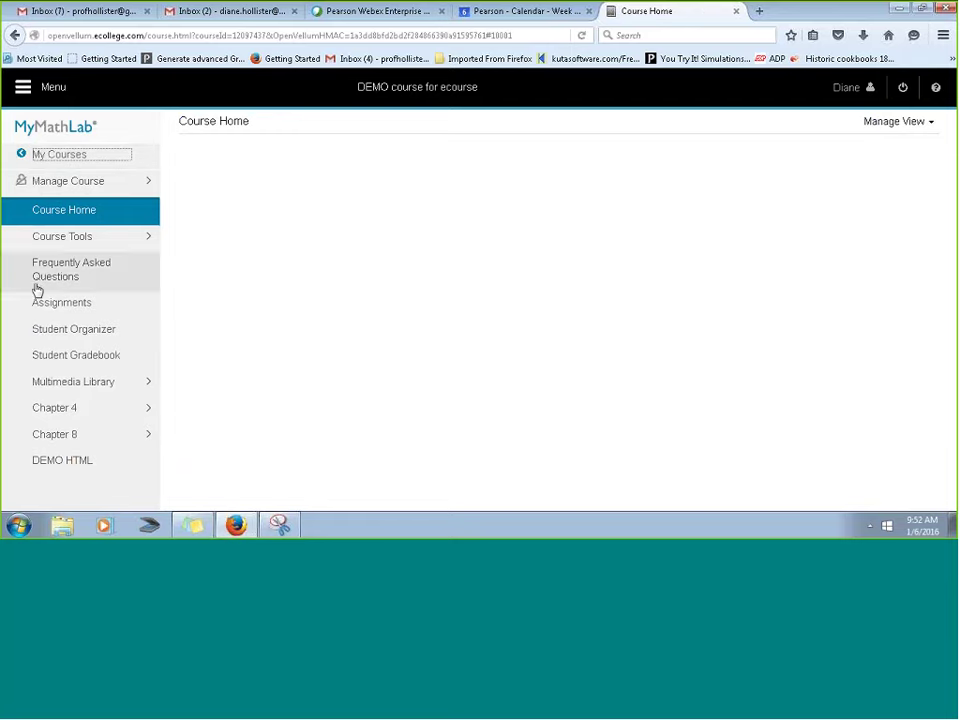
left_click(40, 304)
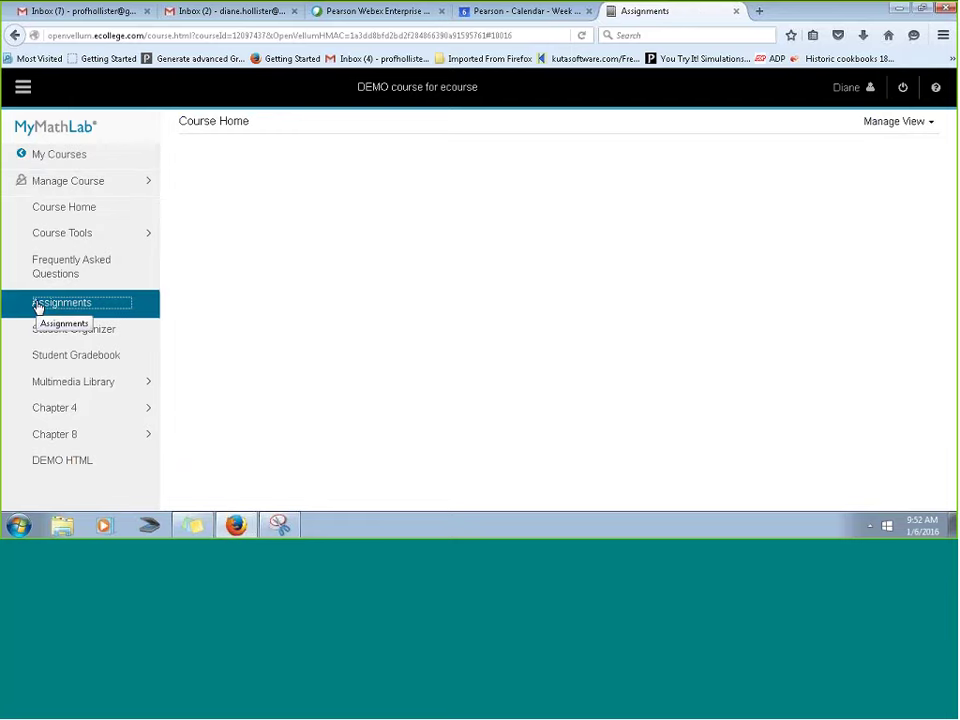
left_click(27, 90)
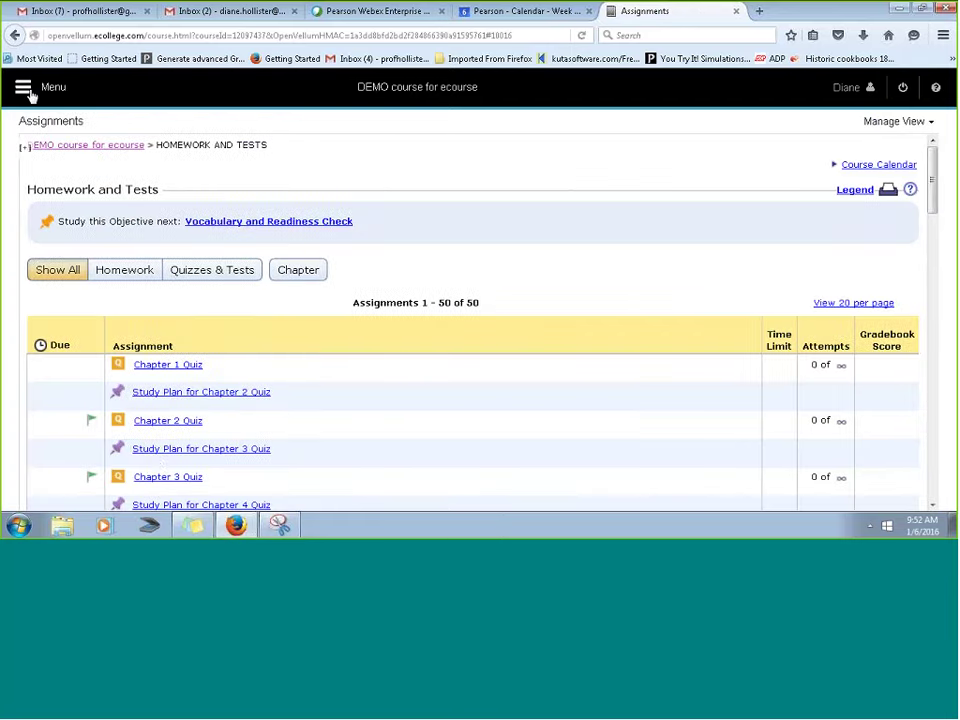
left_click(155, 450)
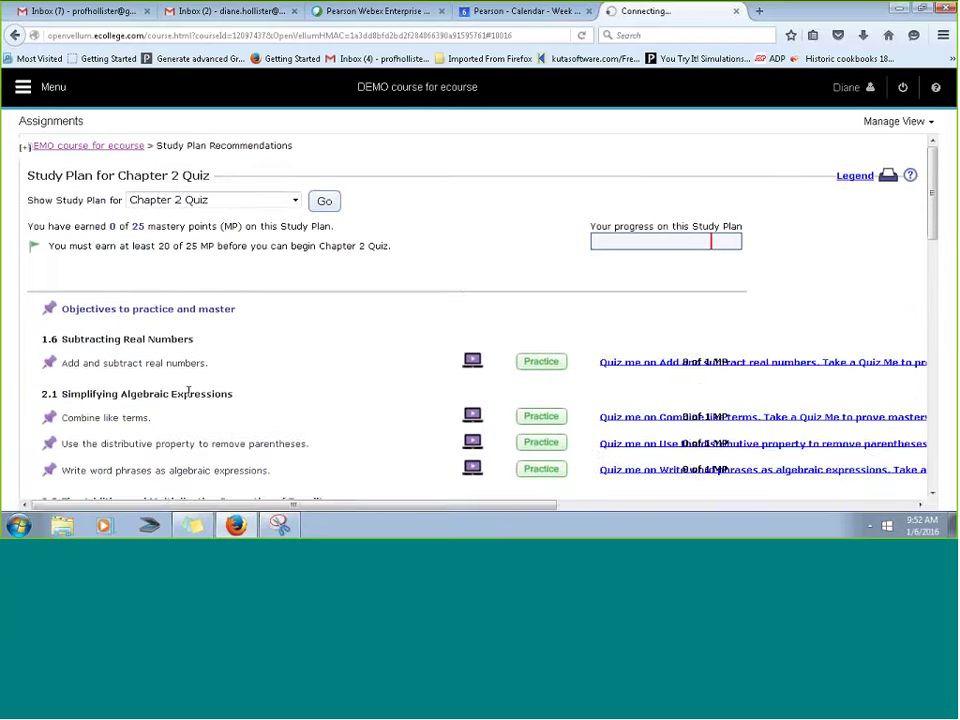
- Examine the objectives to master in the Chapter 2 Quiz Study Plan, including the added Section 1.6 objective "Add and subtract real numbers."
scroll(418, 306, "down", 10)
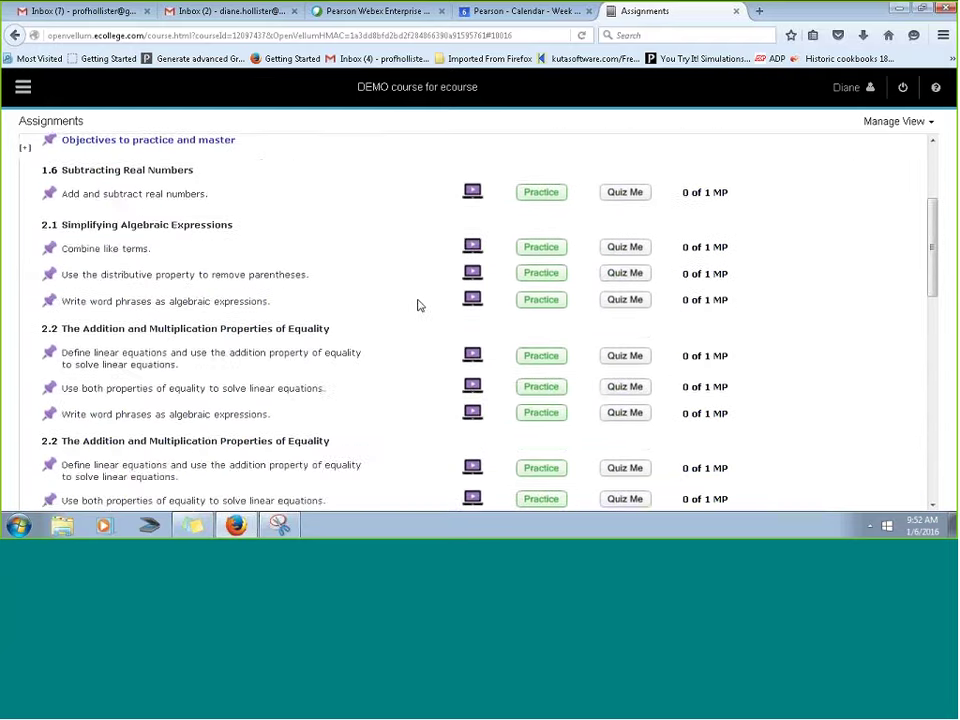
scroll(418, 306, "up", 10)
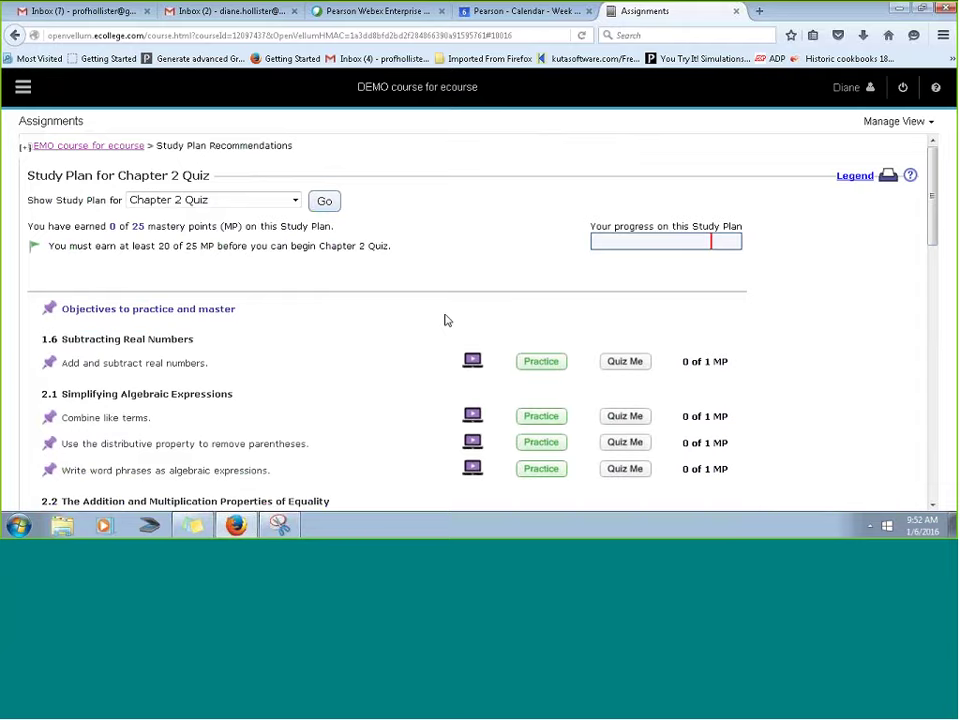
scroll(214, 392, "down", 2)
scroll(213, 396, "down", 10)
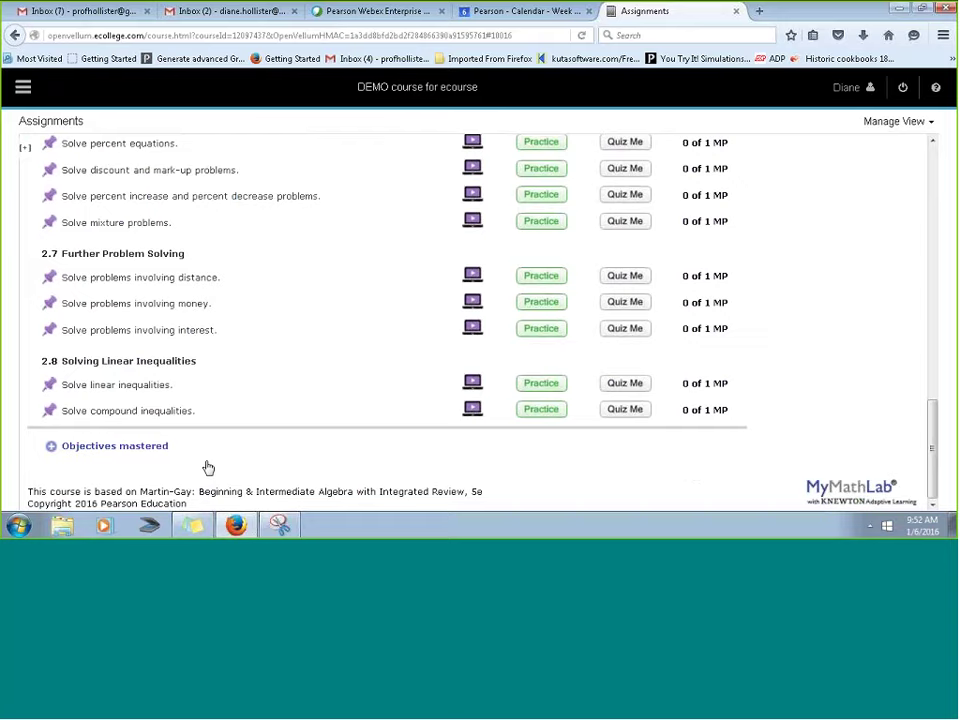
scroll(206, 420, "up", 3)
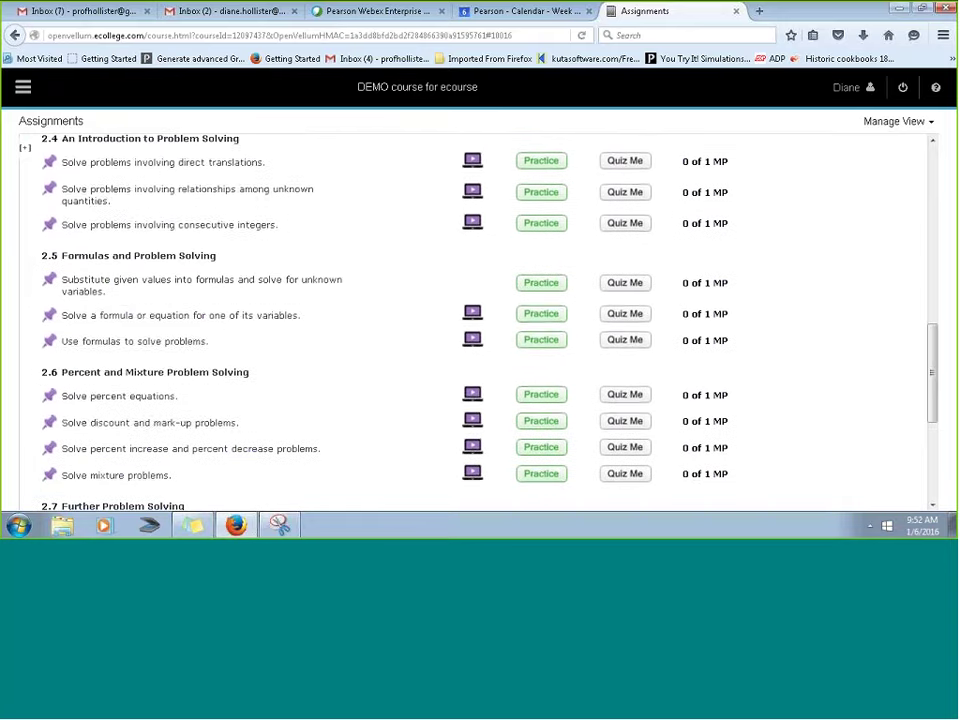
scroll(276, 358, "up", 3)
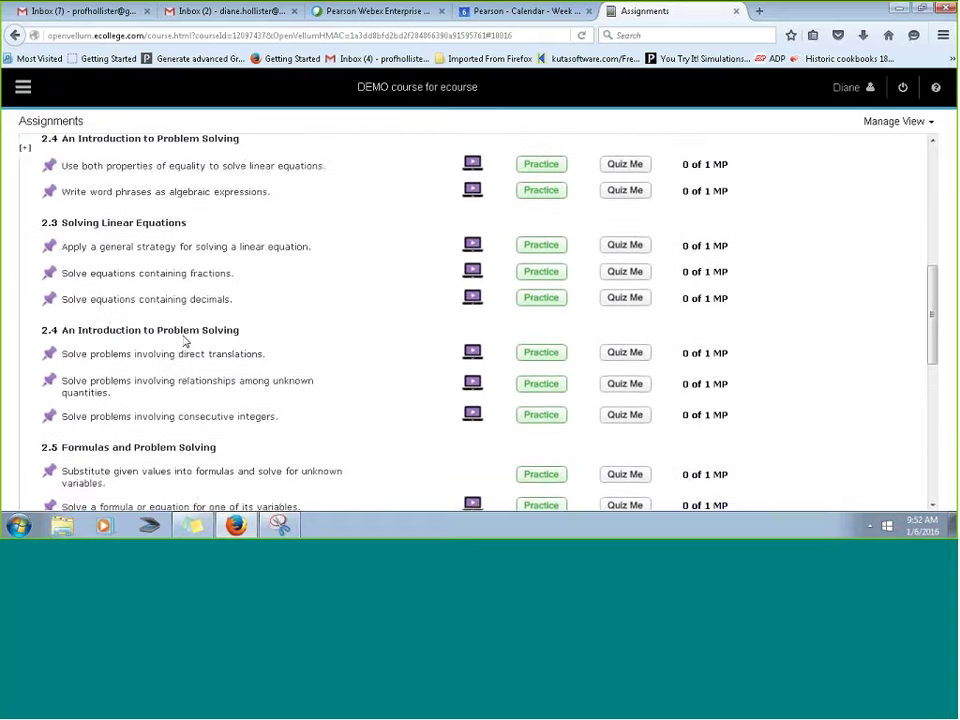
scroll(100, 192, "up", 4)
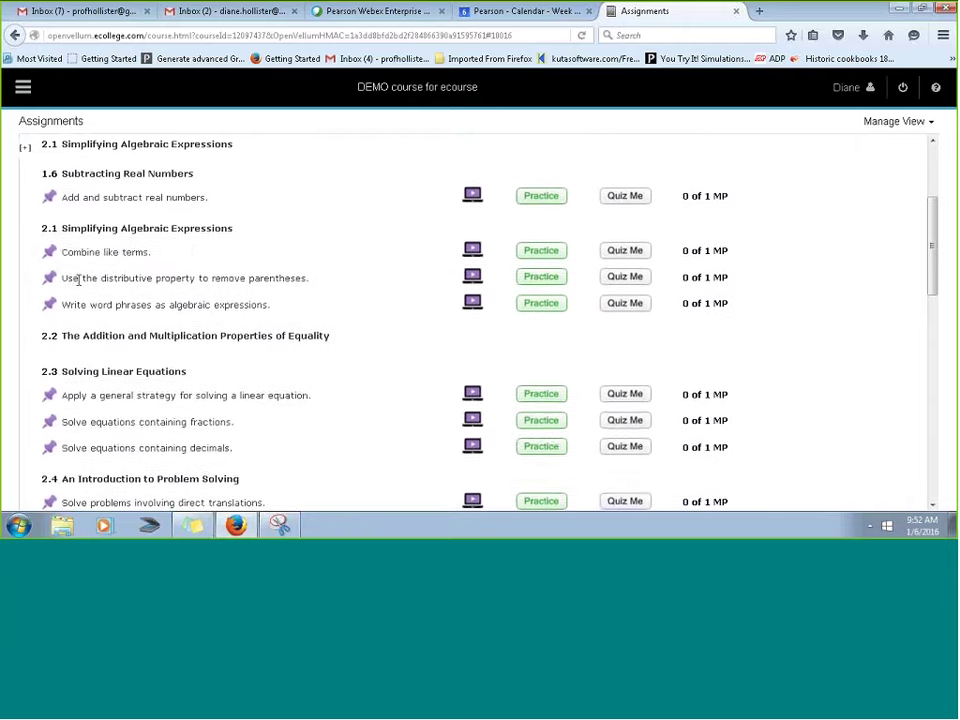
scroll(78, 280, "up", 5)
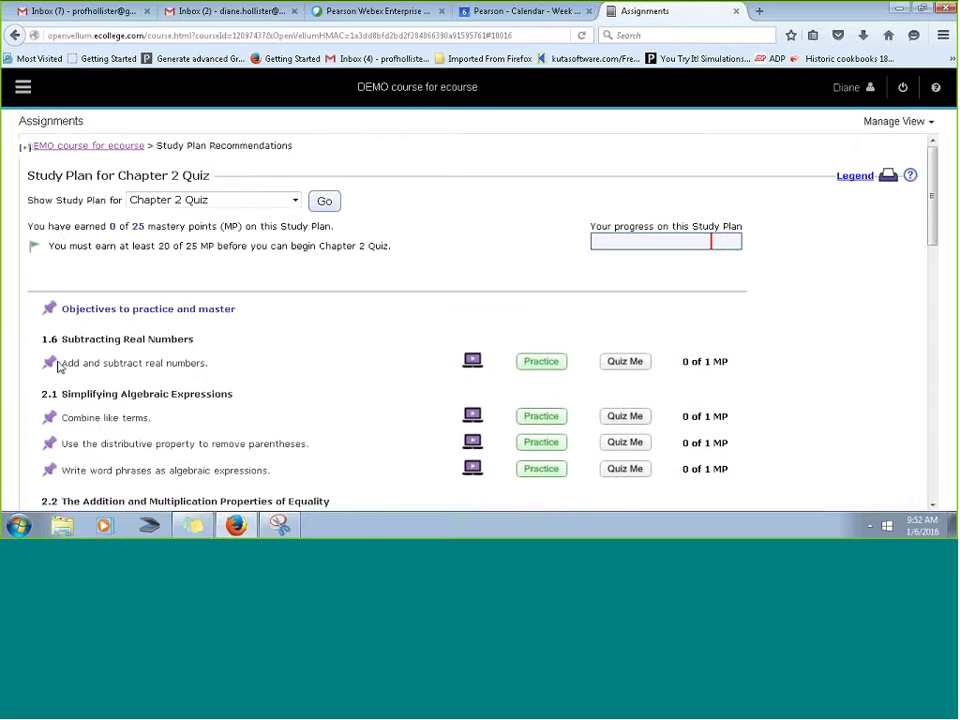
left_click_drag(58, 368, 224, 379)
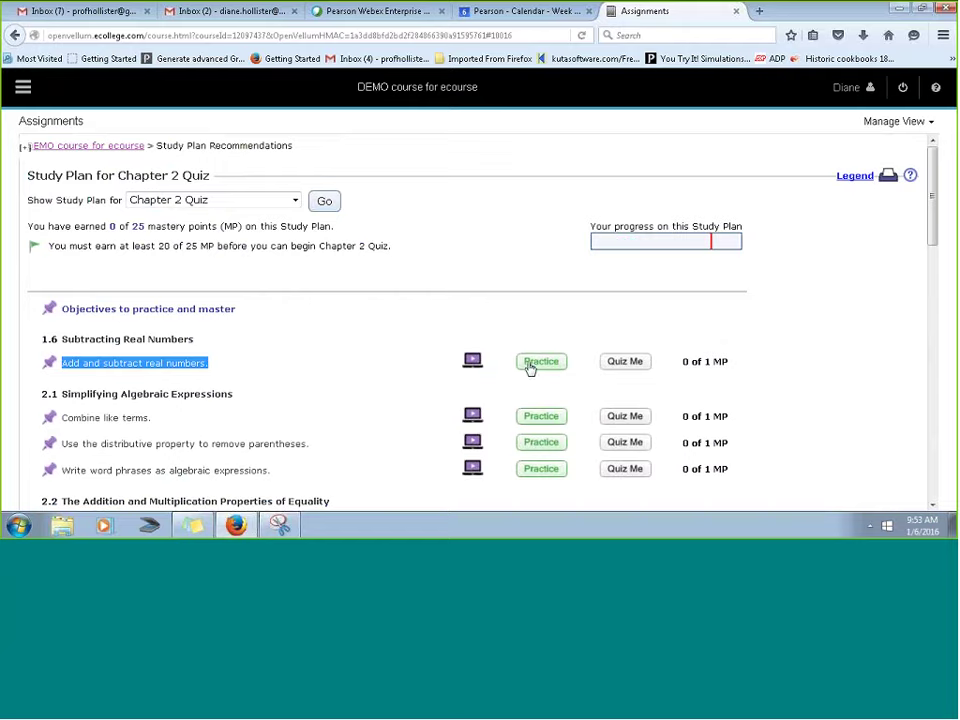
- View the practice exercises for the Section 2.1 objective "Combine like terms." and return to the Study Plan
scroll(530, 430, "down", 1)
scroll(530, 430, "down", 4)
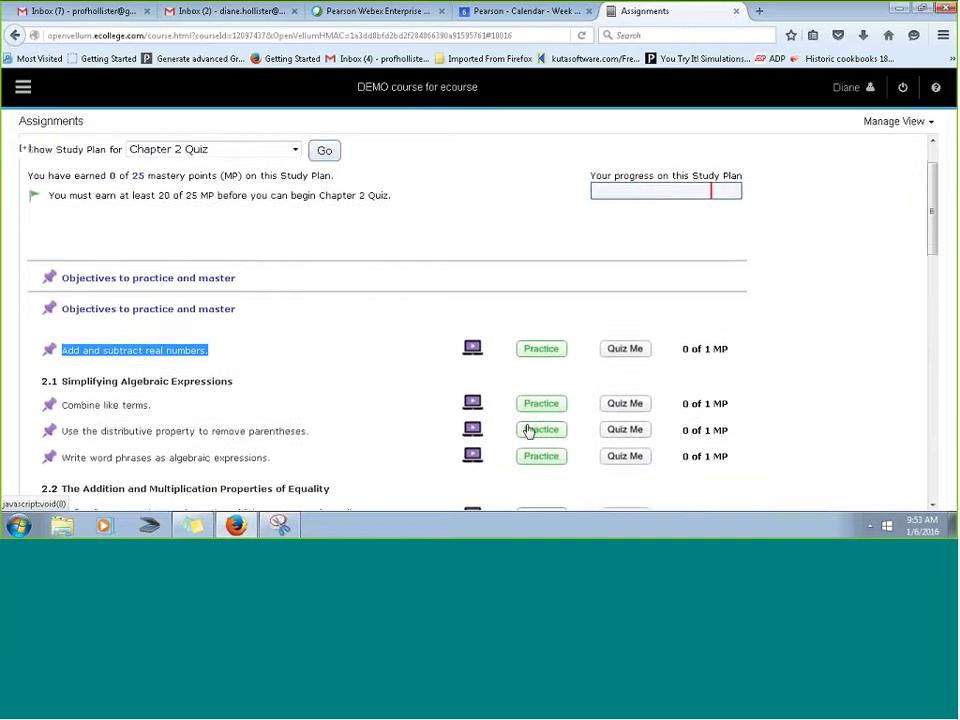
left_click(536, 252)
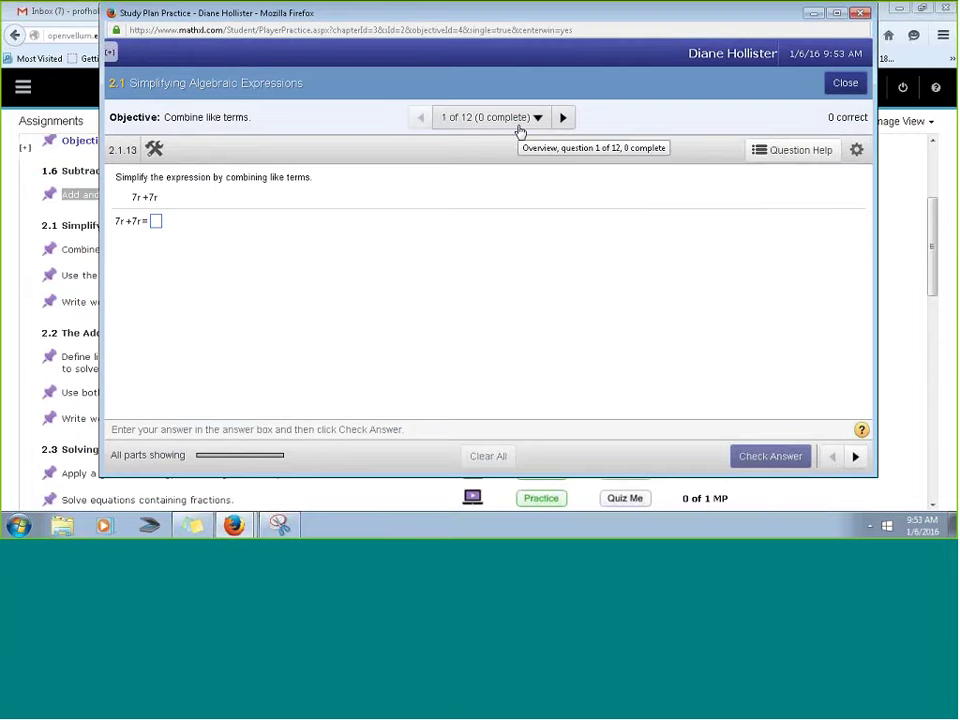
left_click(75, 98)
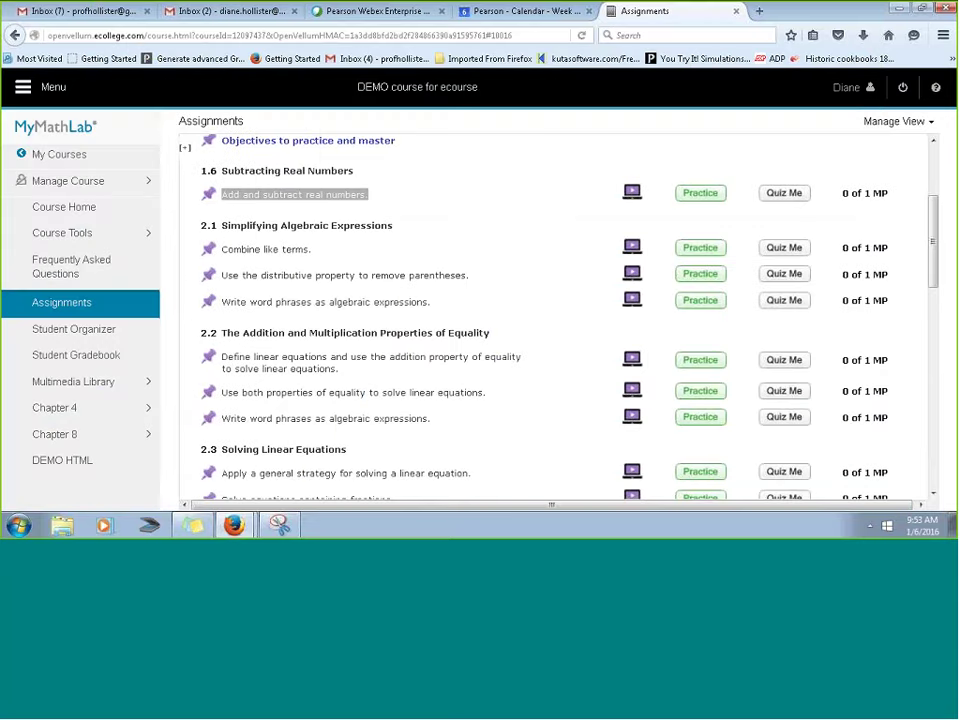
- Open the practice exercises for the Section 2.4 objective "Solve problems involving direct translations."
left_click(22, 90)
scroll(452, 375, "down", 5)
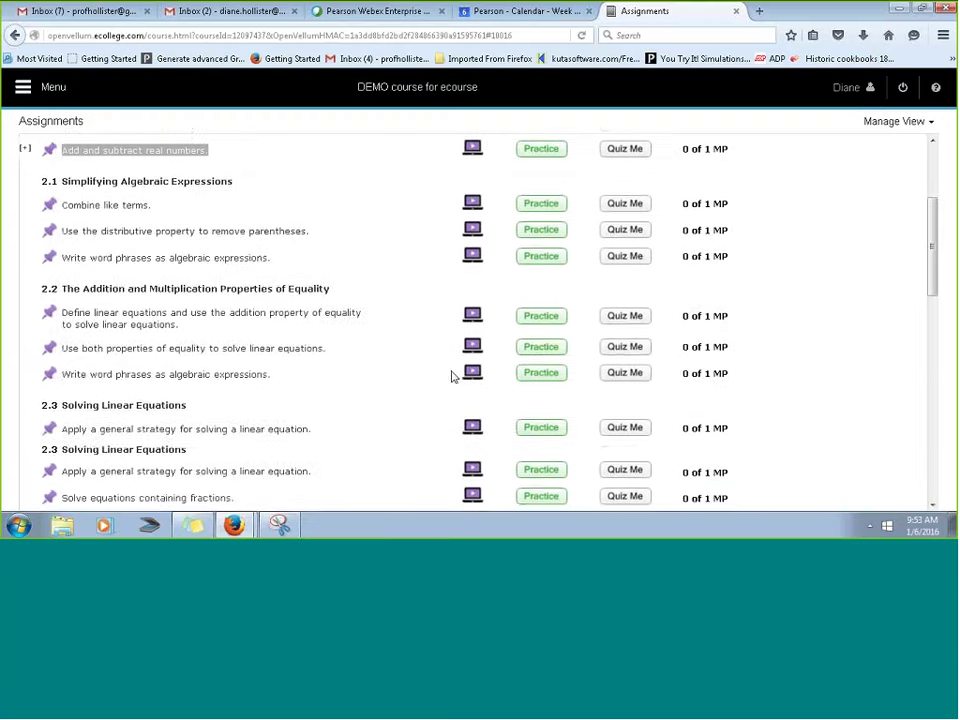
left_click(546, 329)
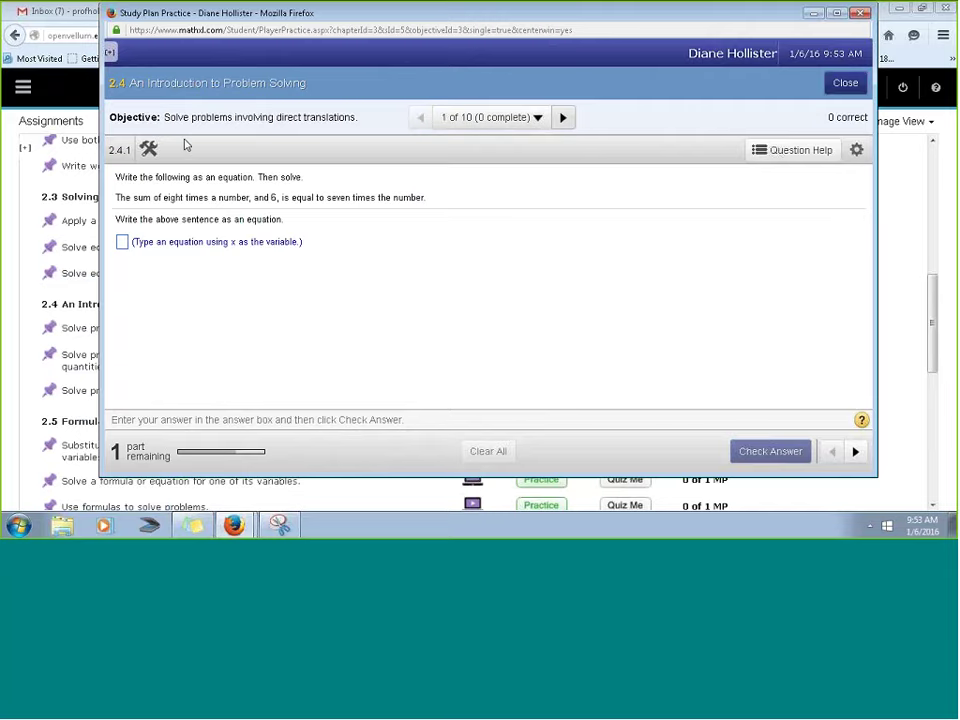
- View the practice exercises for the Section 2.4 objective on relationships among unknown quantities and return to the Study Plan
left_click(845, 83)
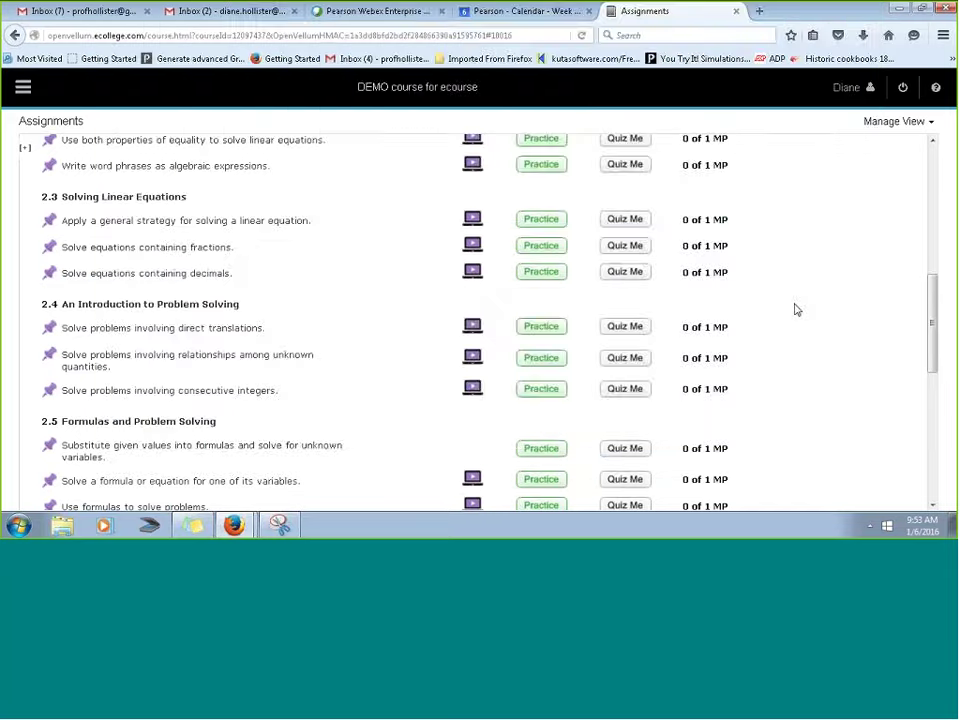
left_click(533, 362)
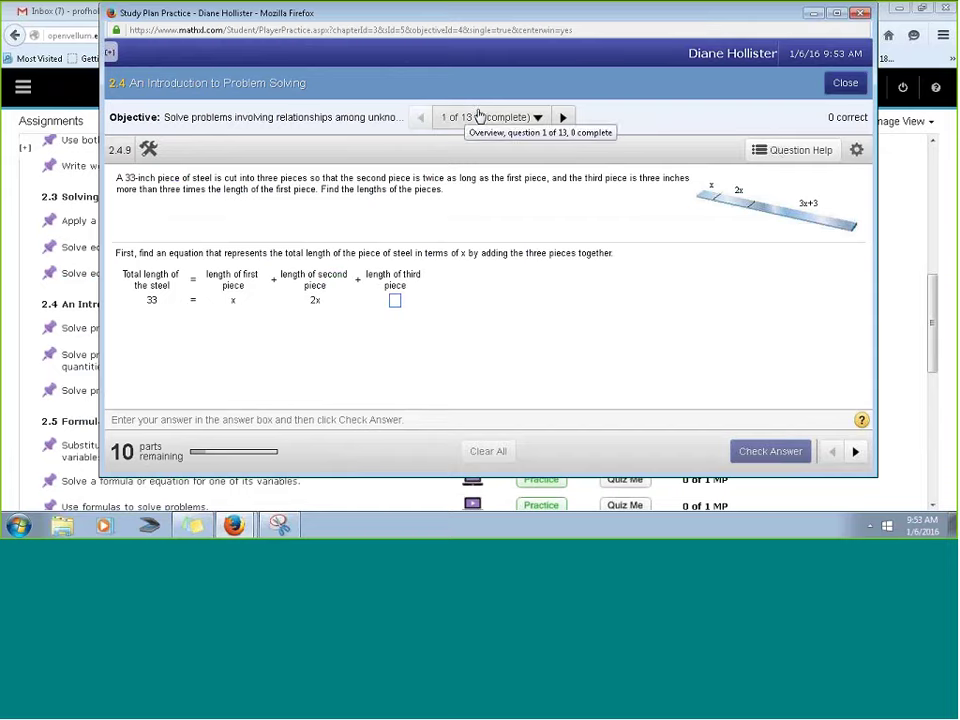
left_click(894, 190)
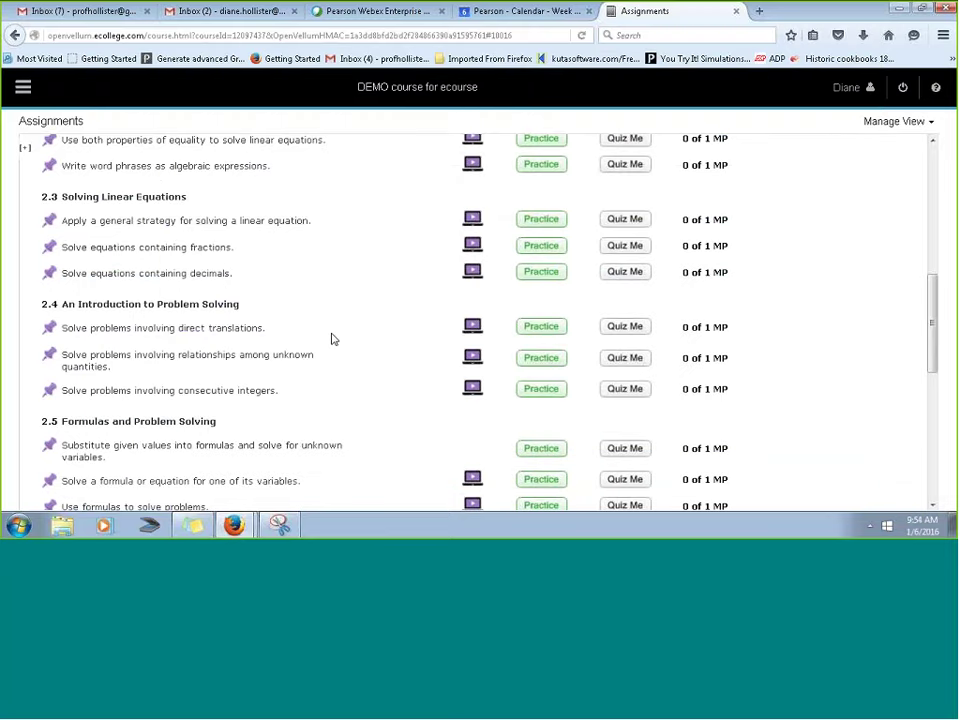
- View the Section 2.5 practice exercises for "Solve a formula or equation for one of its variables." and "Use formulas to solve problems."
left_click(537, 490)
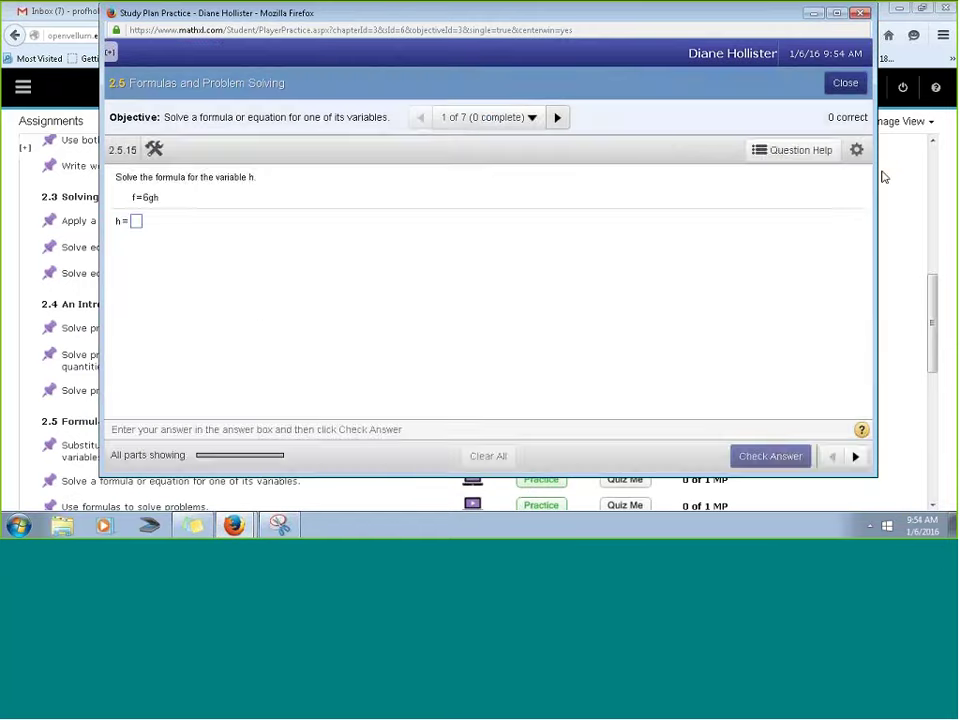
left_click(904, 180)
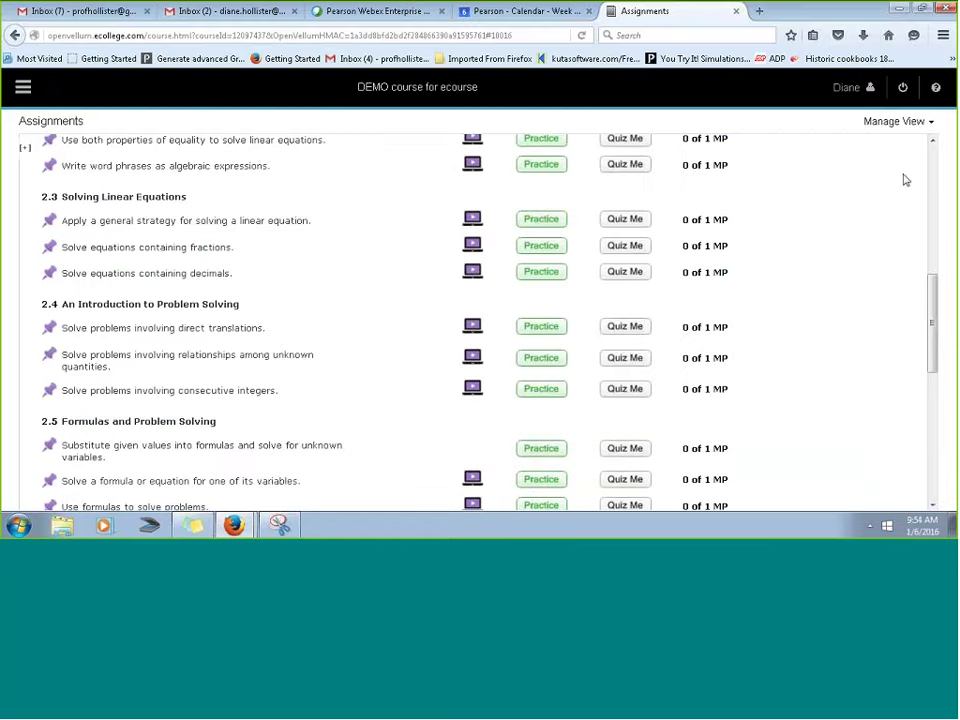
left_click(555, 507)
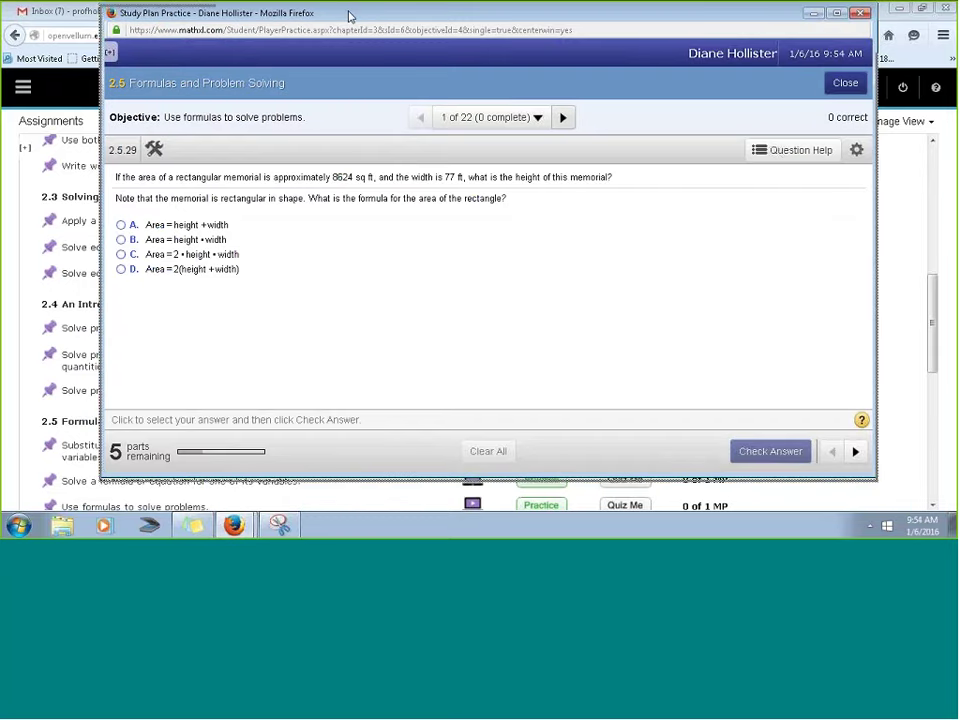
left_click_drag(349, 16, 350, 47)
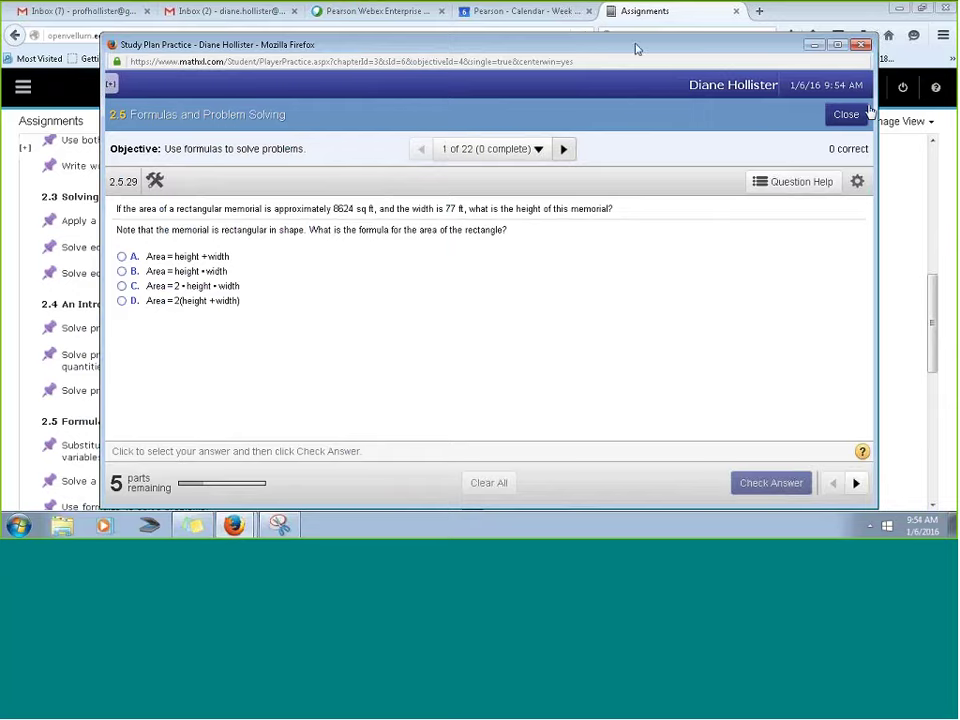
left_click_drag(634, 43, 692, 80)
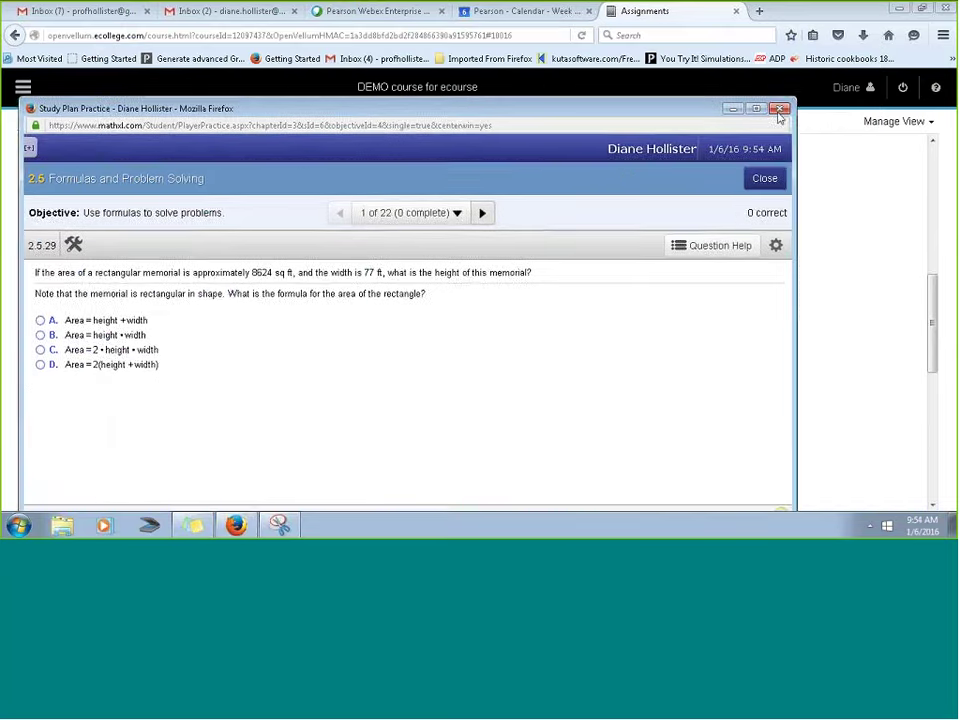
left_click(765, 178)
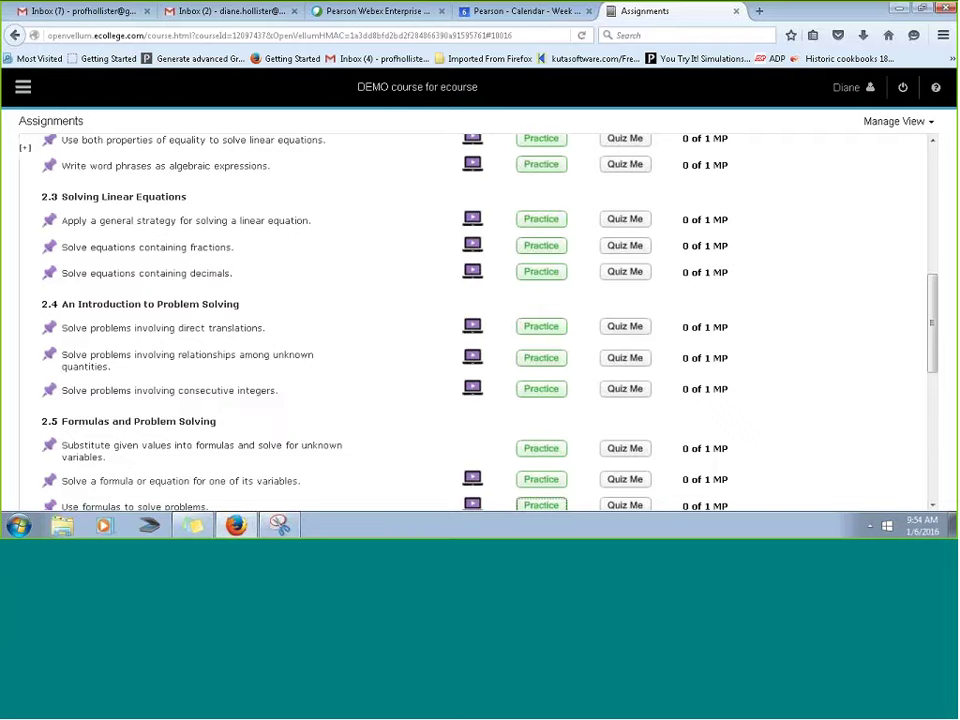
scroll(279, 219, "up", 8)
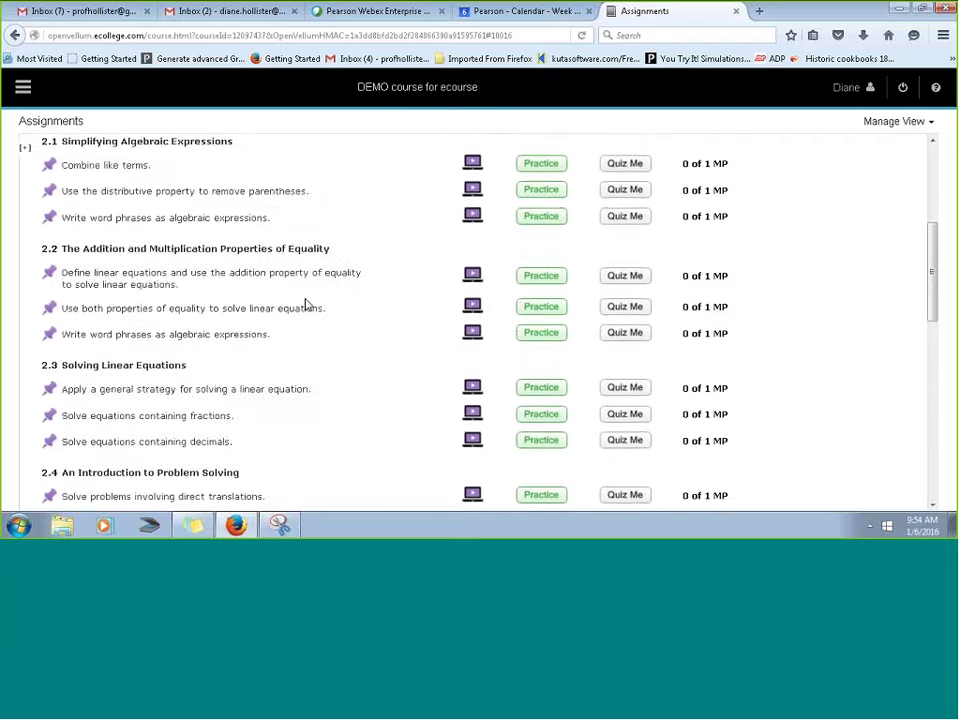
- Open the Coverage section of the course's MML settings for editing
left_click(24, 89)
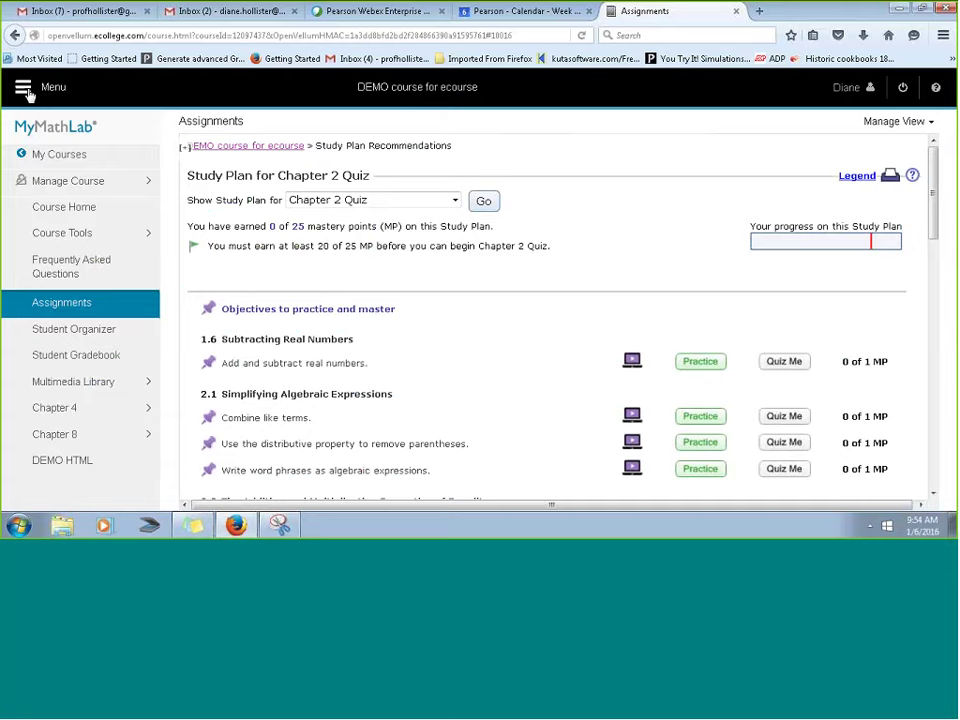
left_click(85, 186)
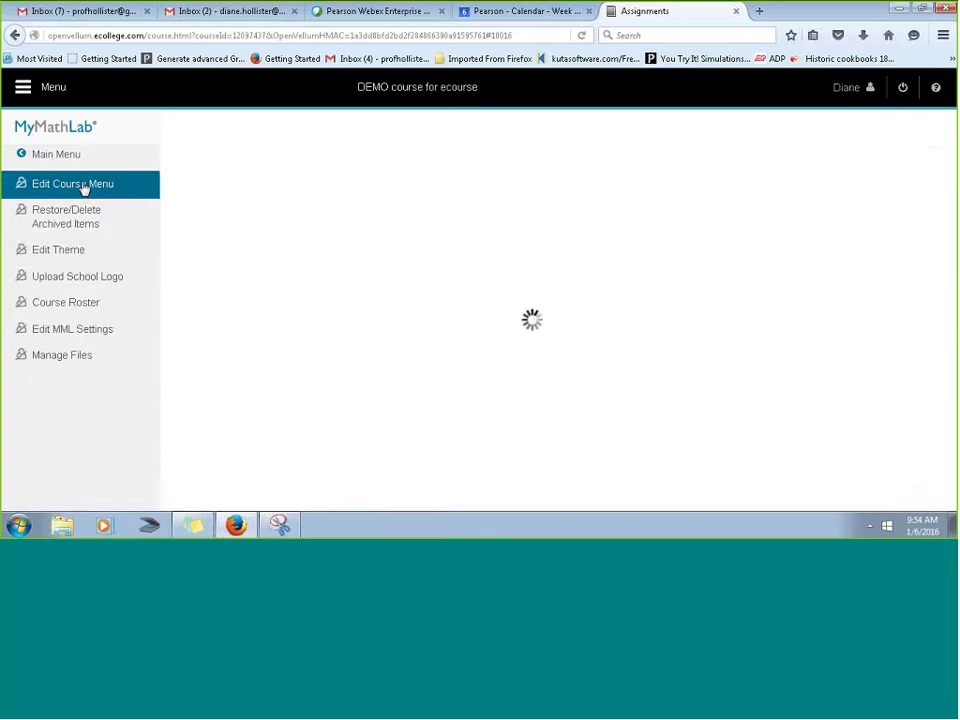
left_click(72, 334)
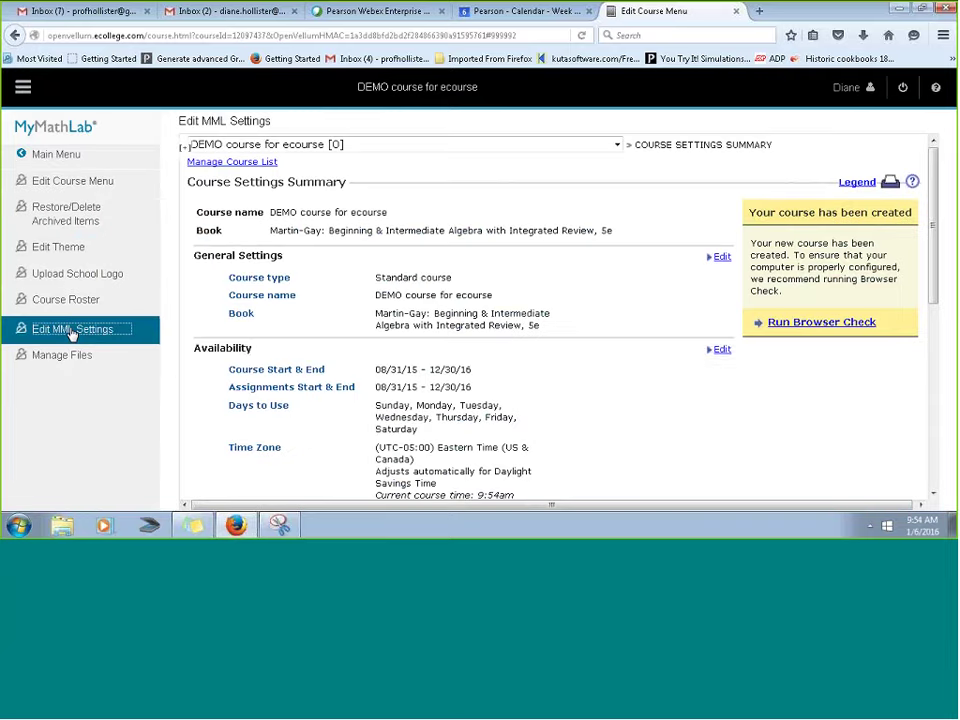
scroll(684, 328, "down", 5)
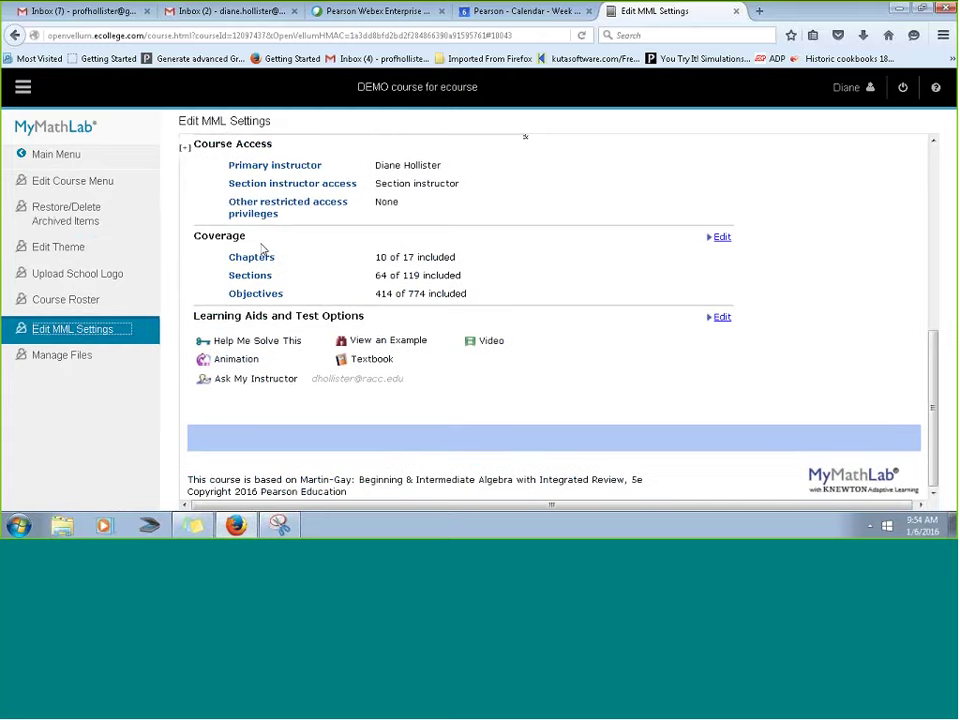
left_click(726, 240)
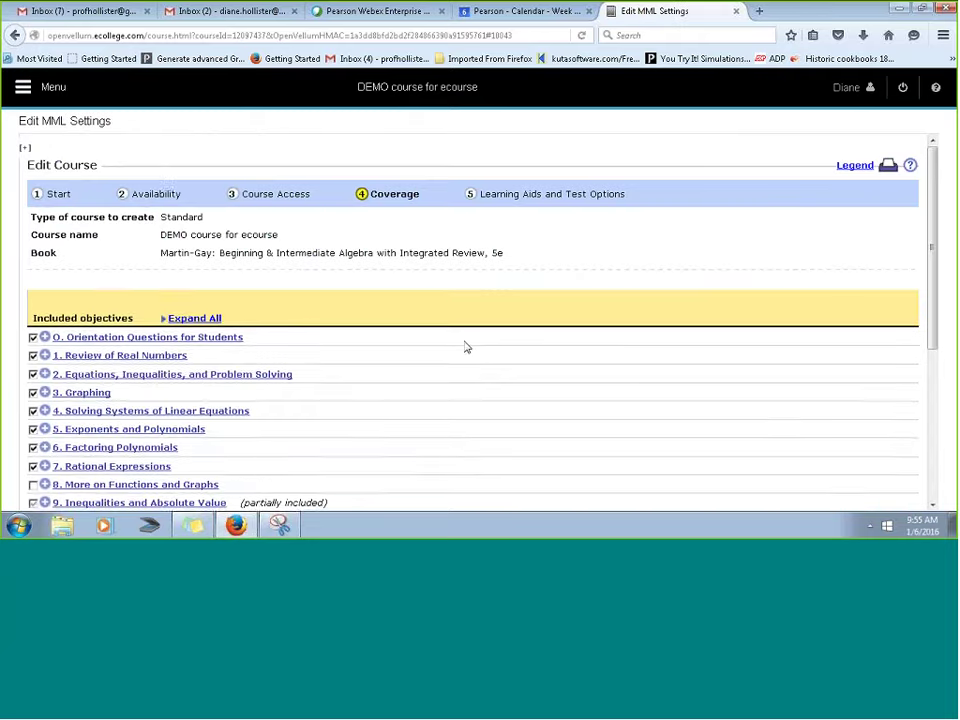
- Exclude Chapter 7 Rational Expressions and Chapter 9 Inequalities and Absolute Value from the course coverage
scroll(465, 345, "down", 3)
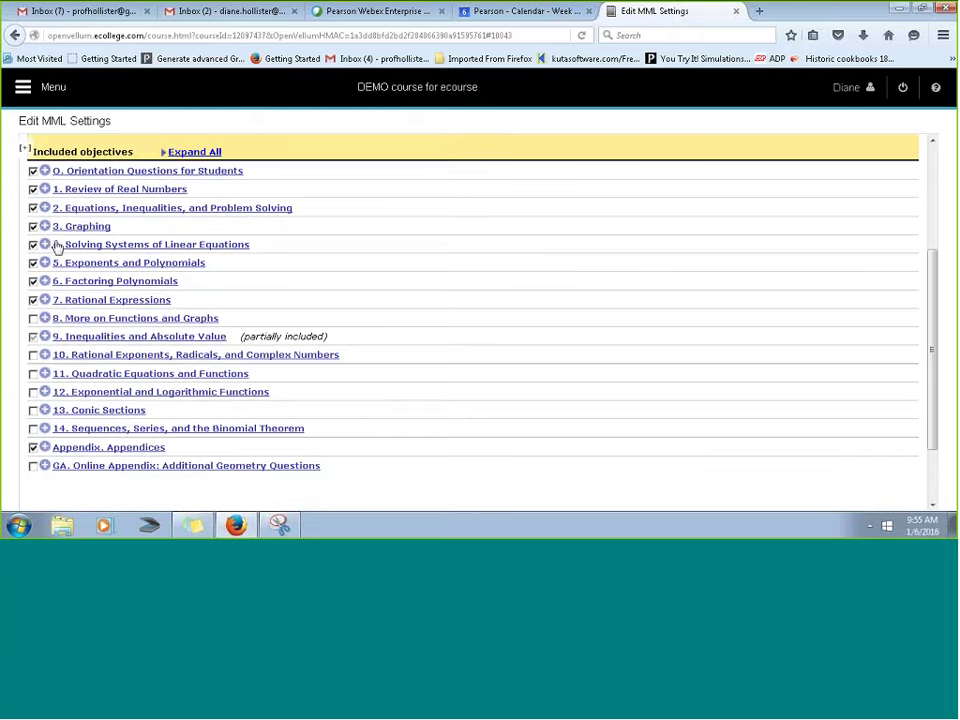
left_click(33, 300)
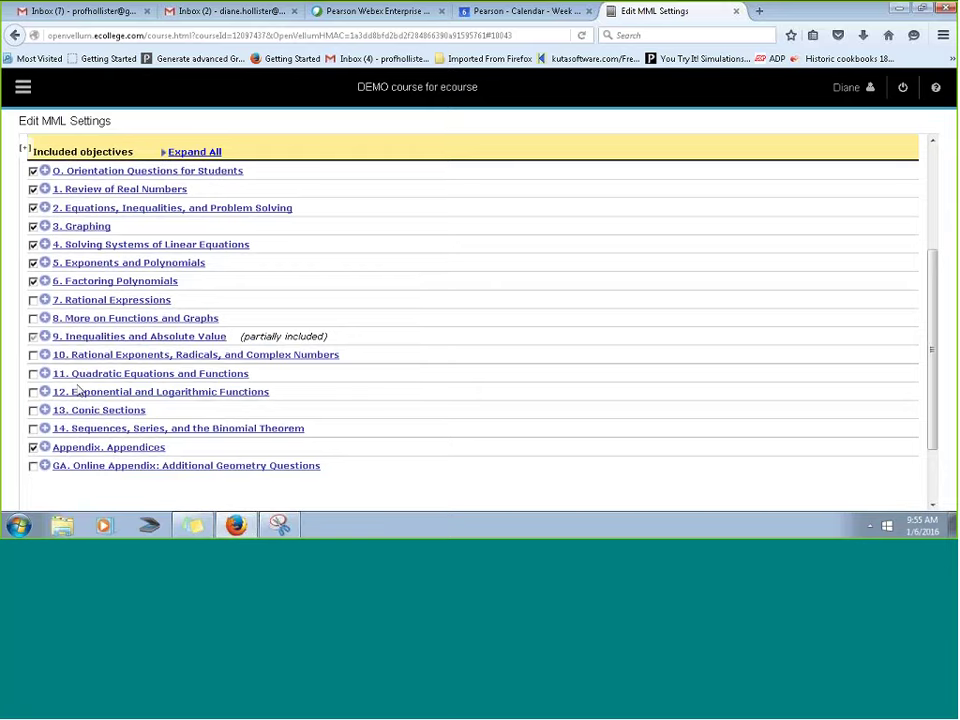
left_click(33, 337)
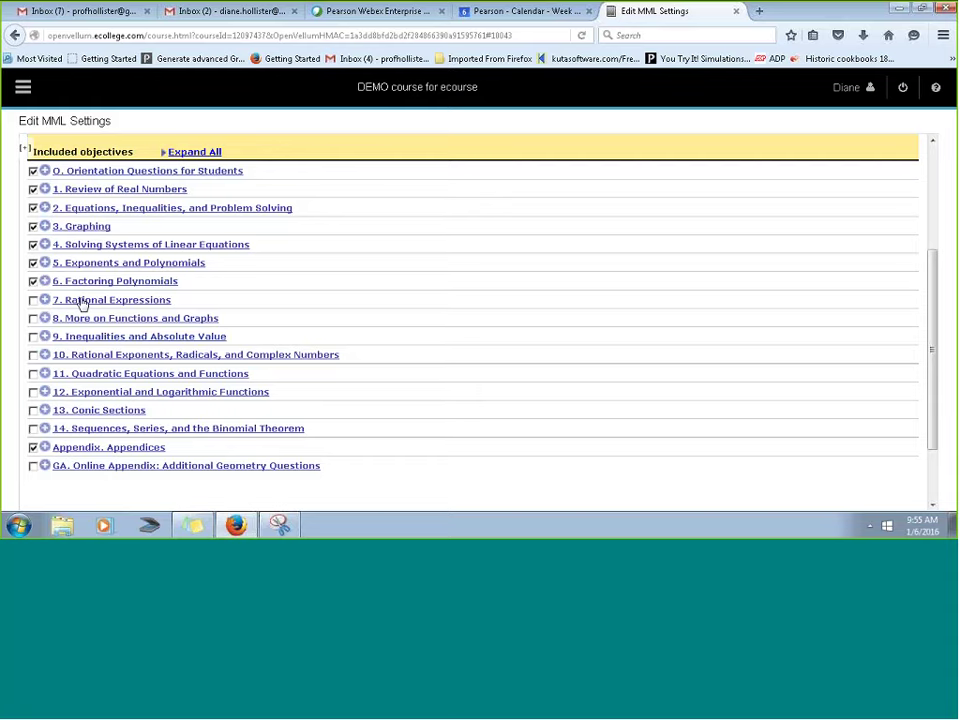
- Exclude Appendix sections C (Graphing Utility), D (Matrices) and E (Determinants) from the course coverage
left_click(86, 448)
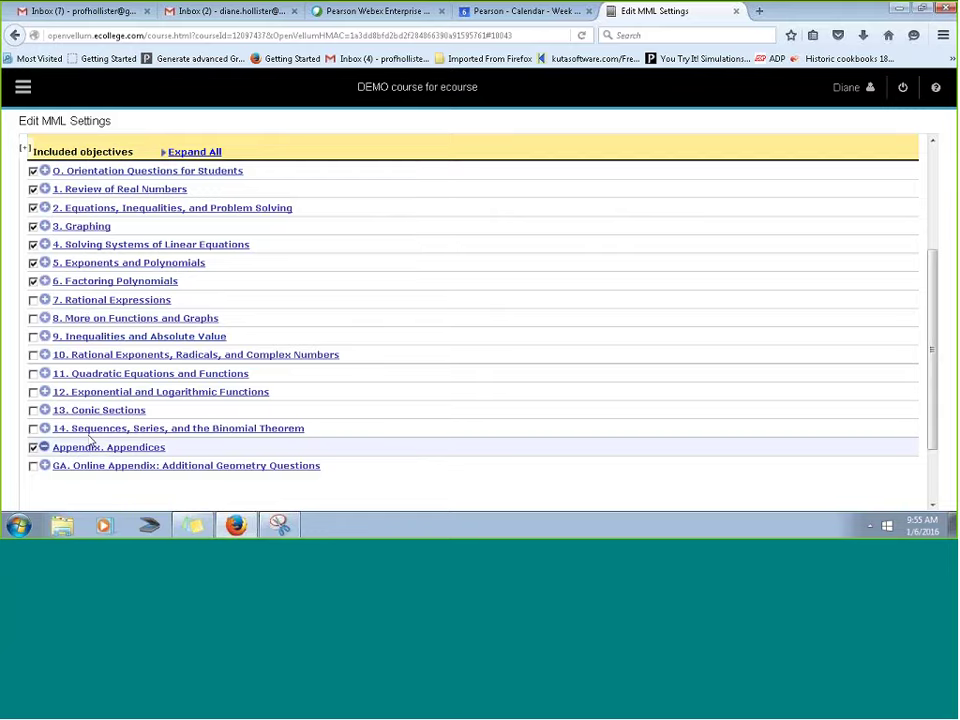
scroll(100, 420, "down", 2)
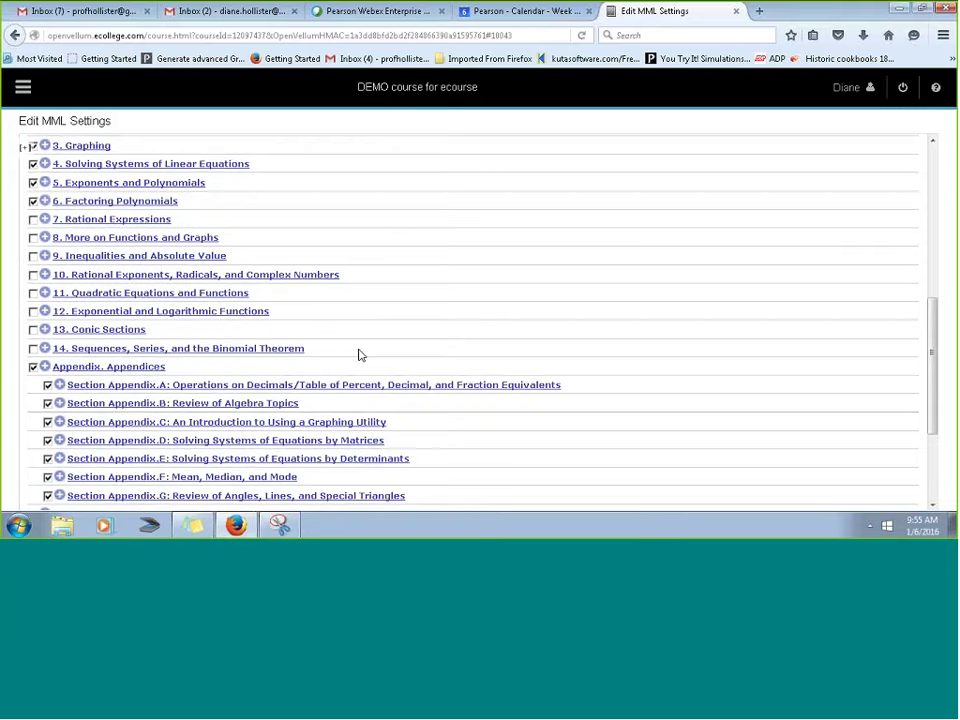
scroll(330, 356, "down", 3)
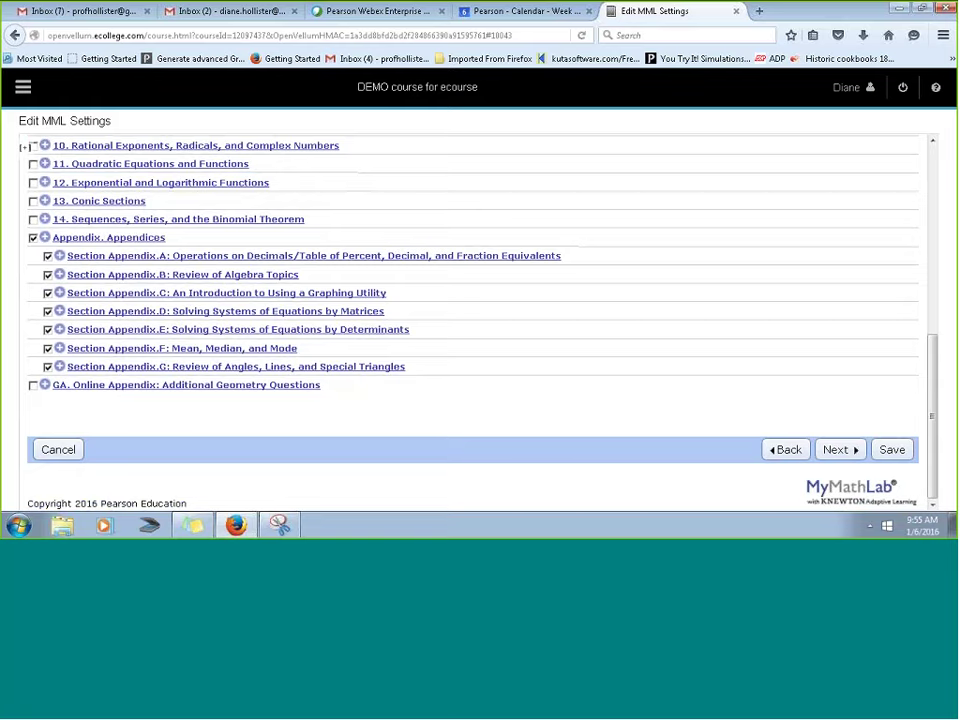
left_click(48, 294)
left_click(48, 311)
left_click(48, 329)
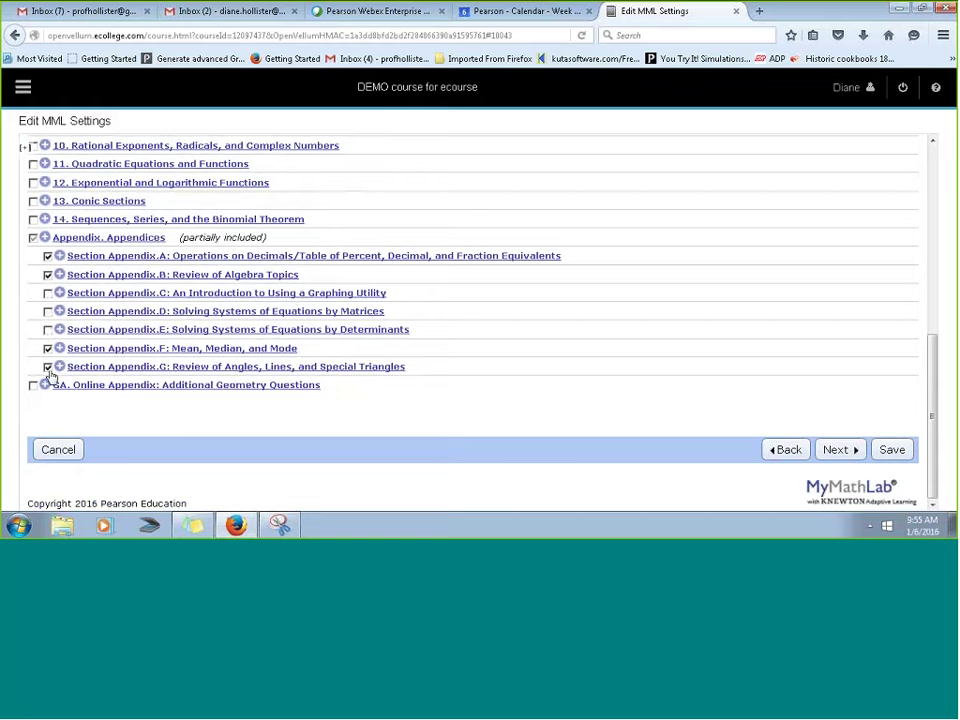
- Keep View an Example among the multimedia learning aids and save the edited course settings
left_click(834, 450)
scroll(751, 387, "down", 5)
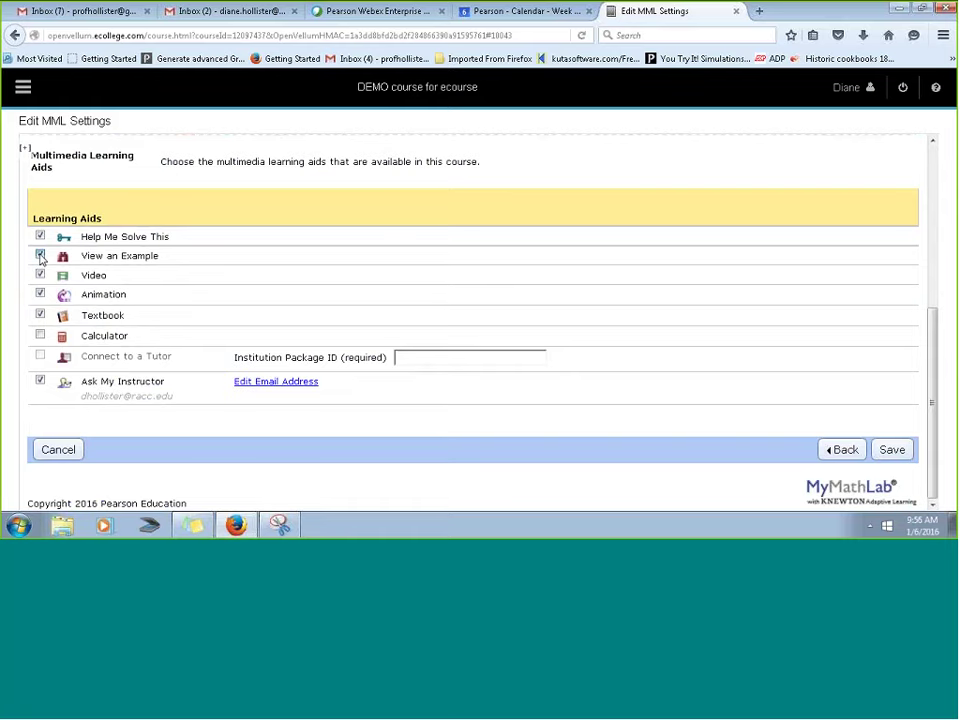
left_click(40, 256)
left_click(41, 256)
left_click(892, 449)
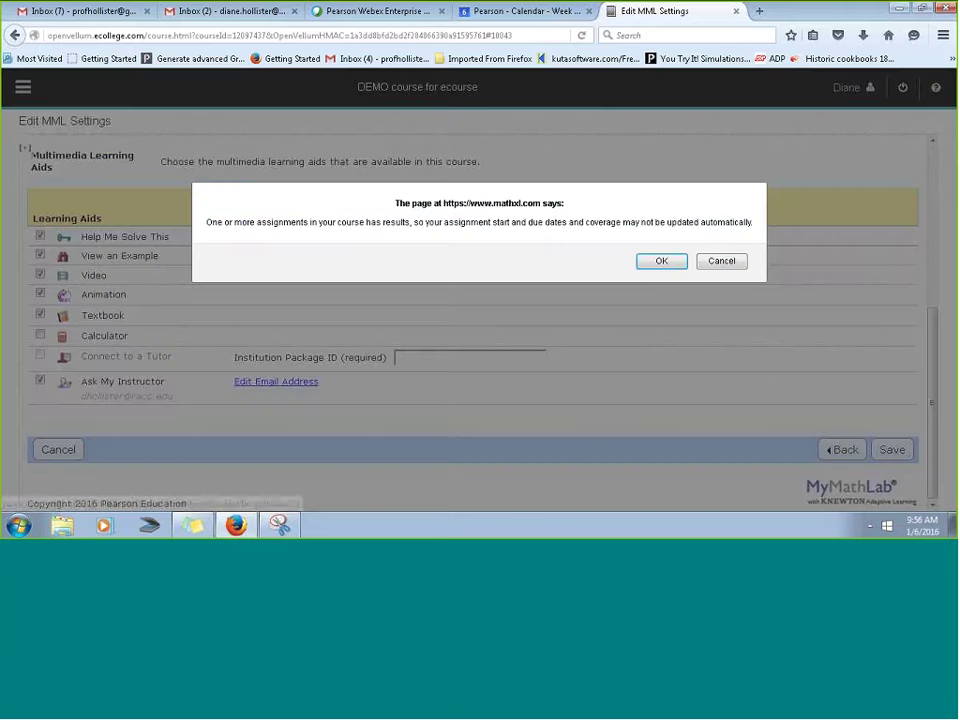
left_click(661, 260)
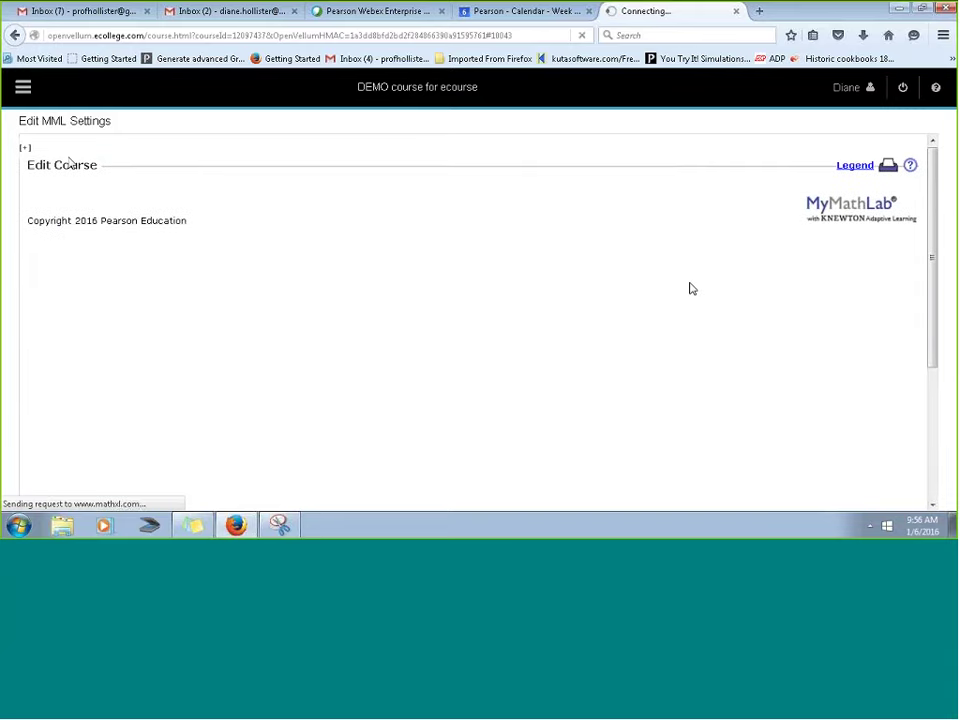
- Return to the main course menu and open the Assignment Manager
left_click(30, 95)
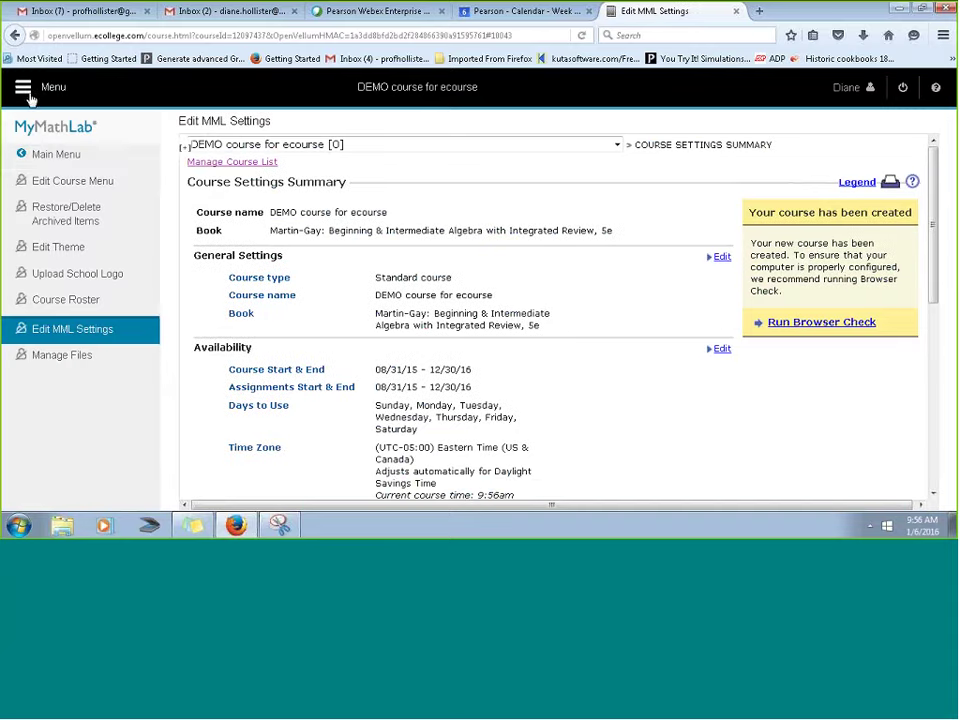
left_click(73, 155)
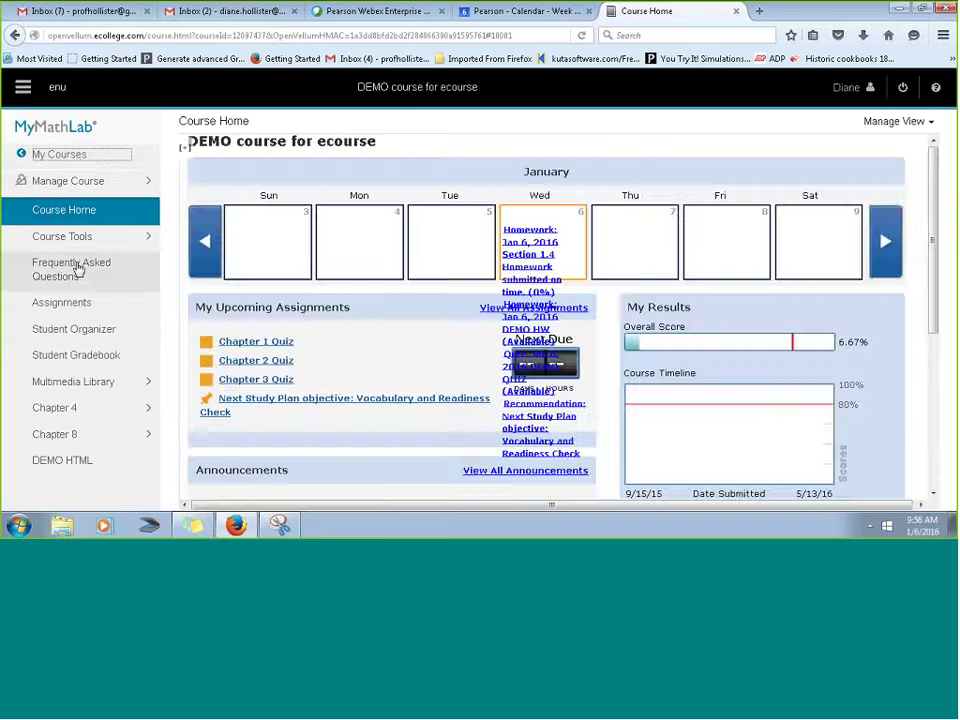
left_click(82, 238)
left_click(66, 258)
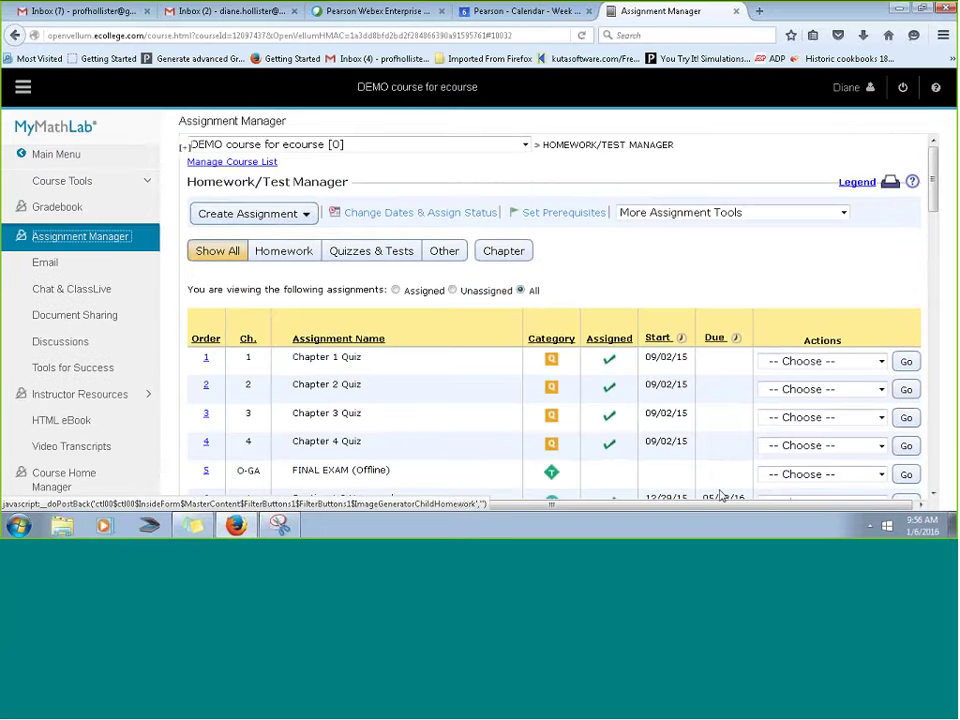
- Open Section 1.4 Homework for editing, agreeing to remove its existing instructor results
scroll(814, 476, "down", 3)
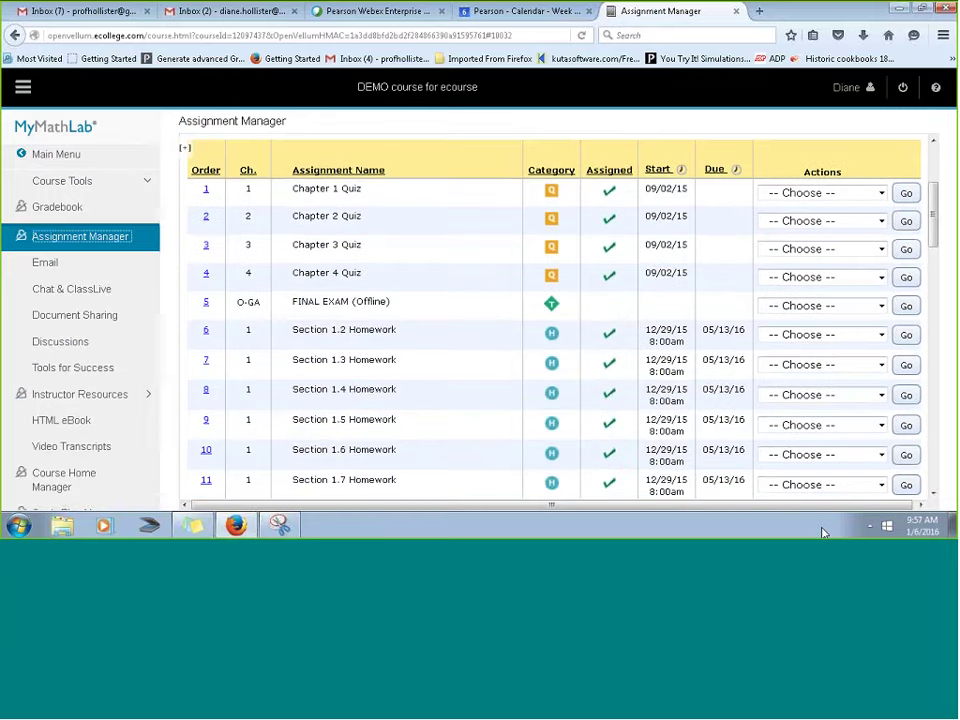
left_click(823, 394)
key("Down")
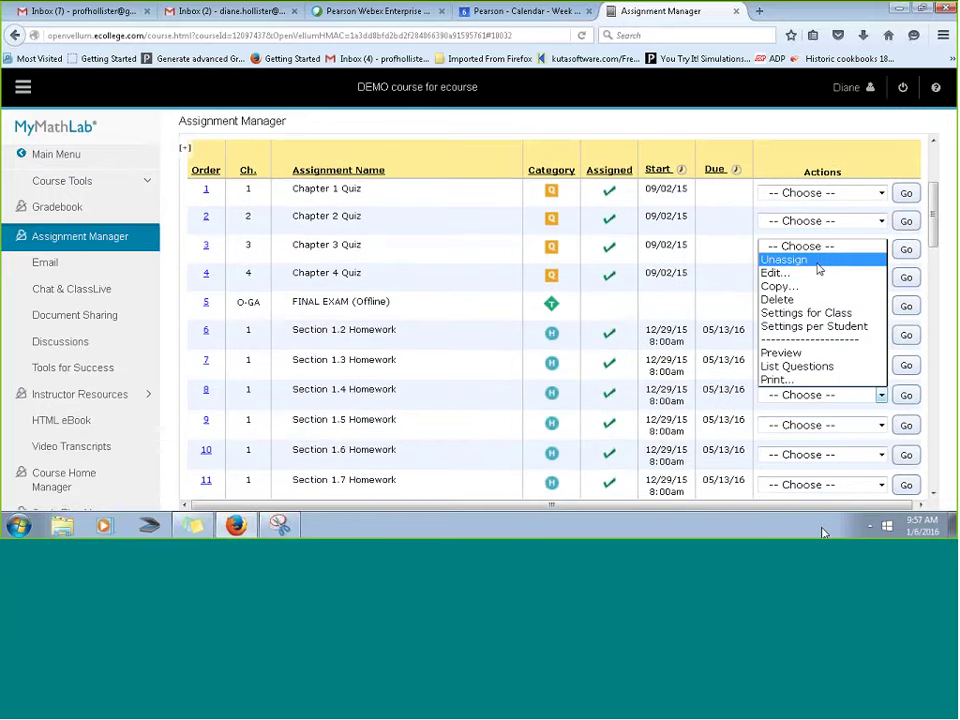
key("Down")
key("Return")
left_click(906, 395)
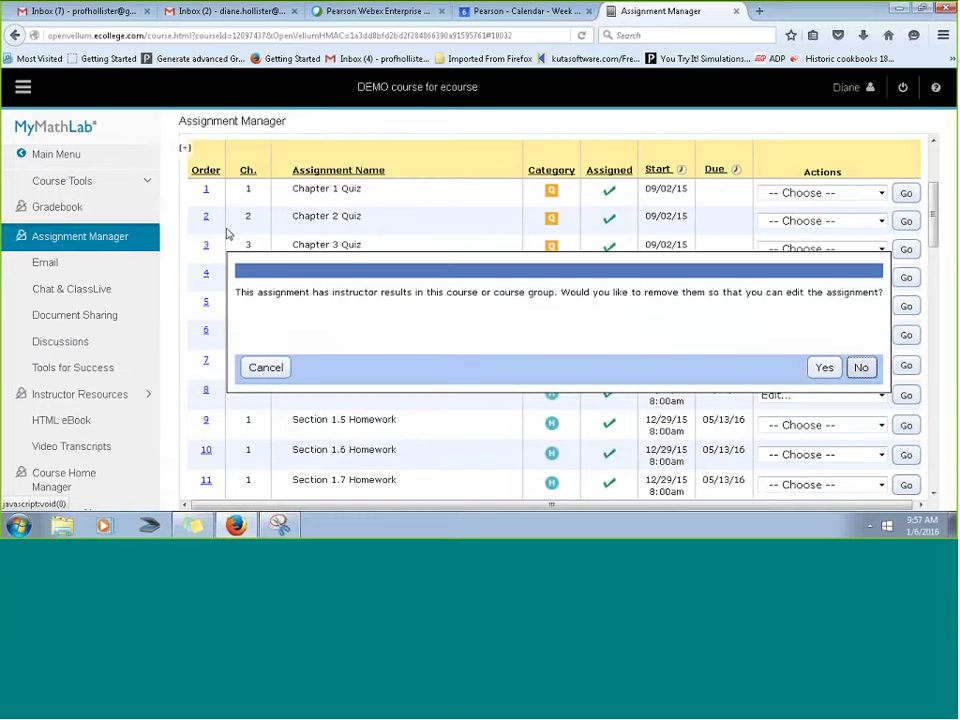
left_click(818, 368)
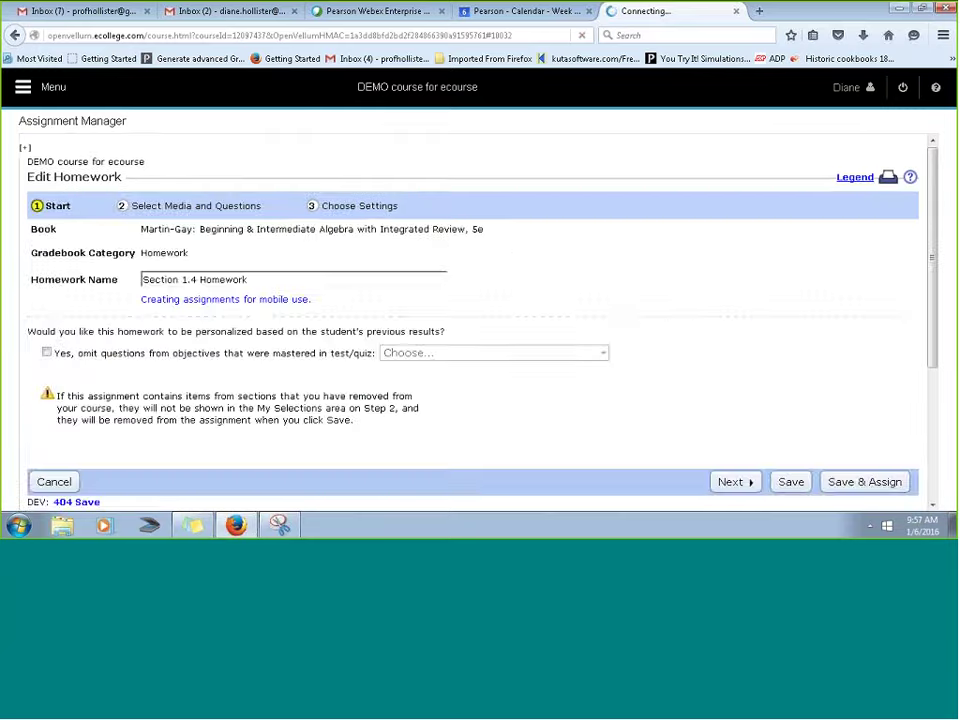
- Check which chapters are available when selecting media and questions for Section 1.4 Homework
left_click(731, 484)
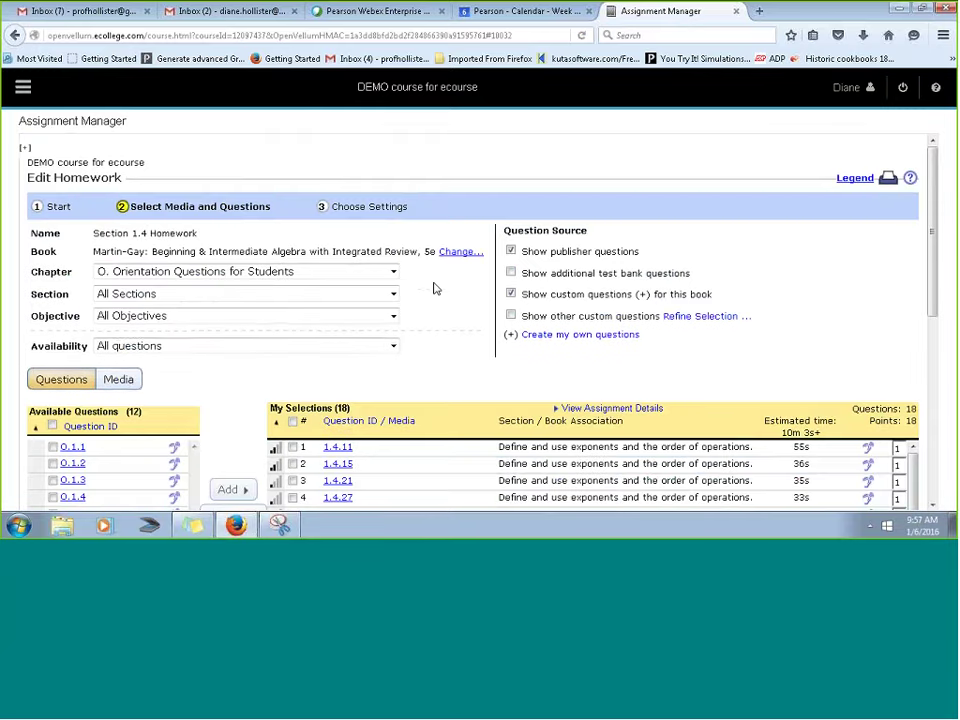
scroll(435, 285, "down", 3)
left_click(305, 188)
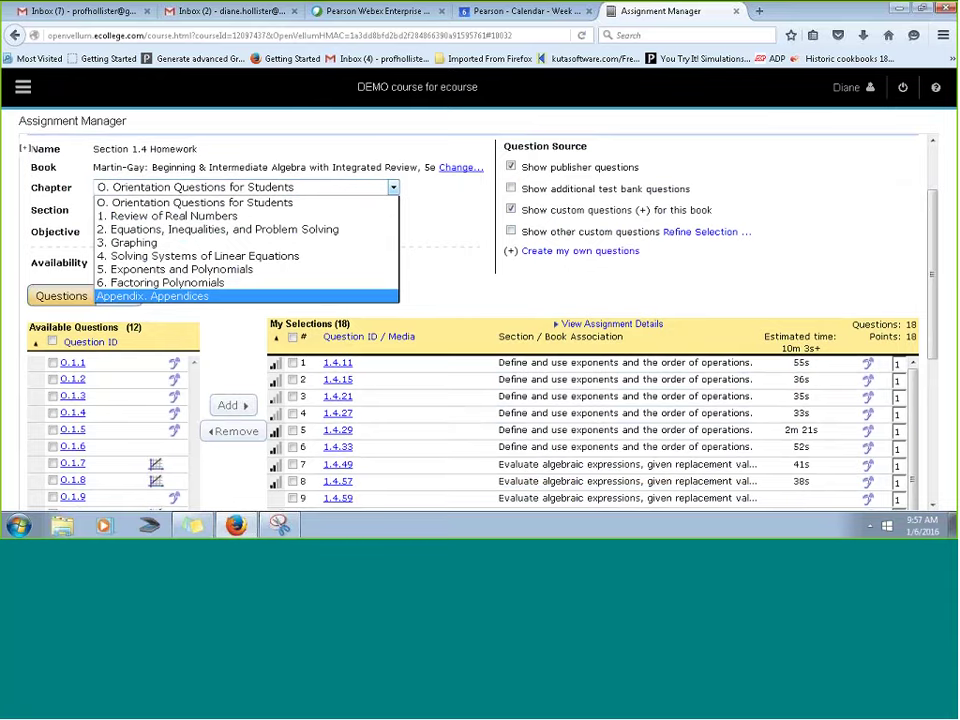
left_click(182, 269)
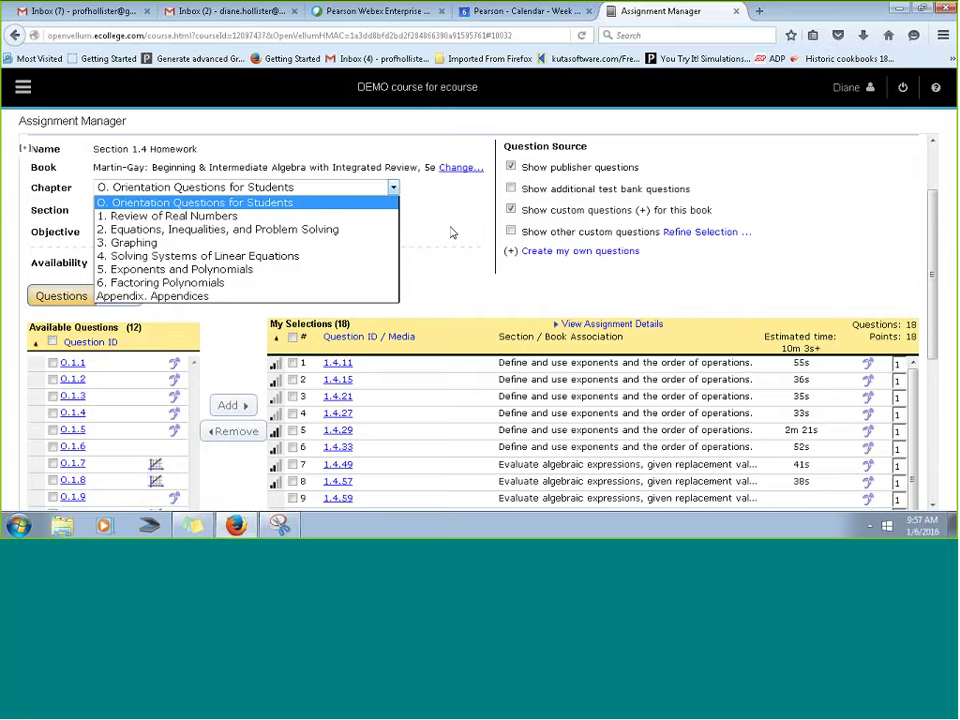
- Leave the Section 1.4 Homework editor and check which chapters are available in the course's Multimedia Library
left_click(435, 239)
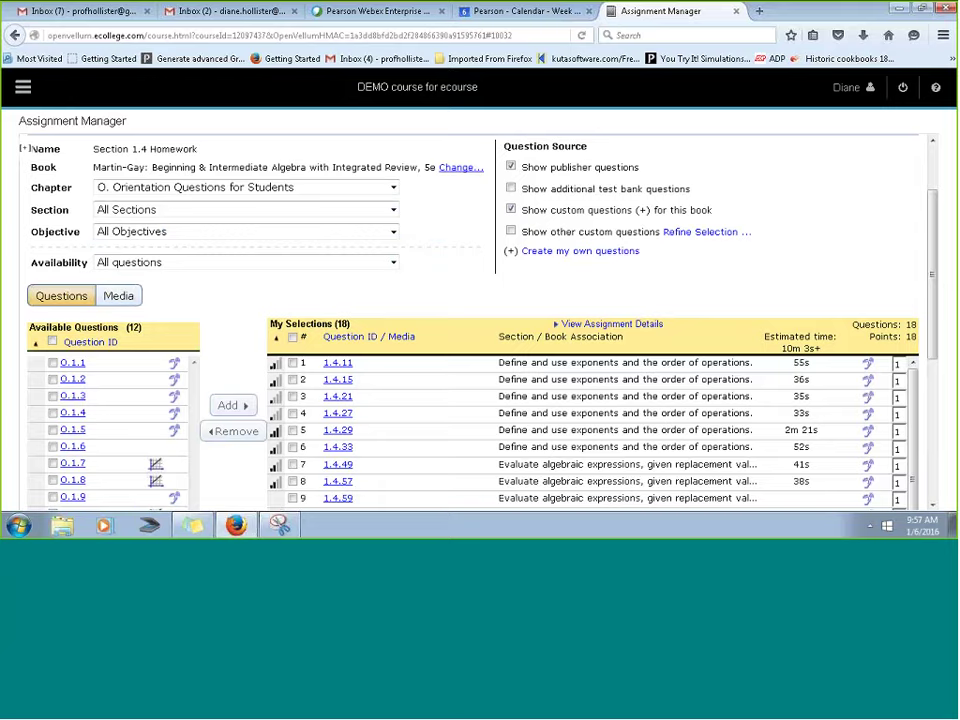
left_click(23, 87)
left_click(43, 154)
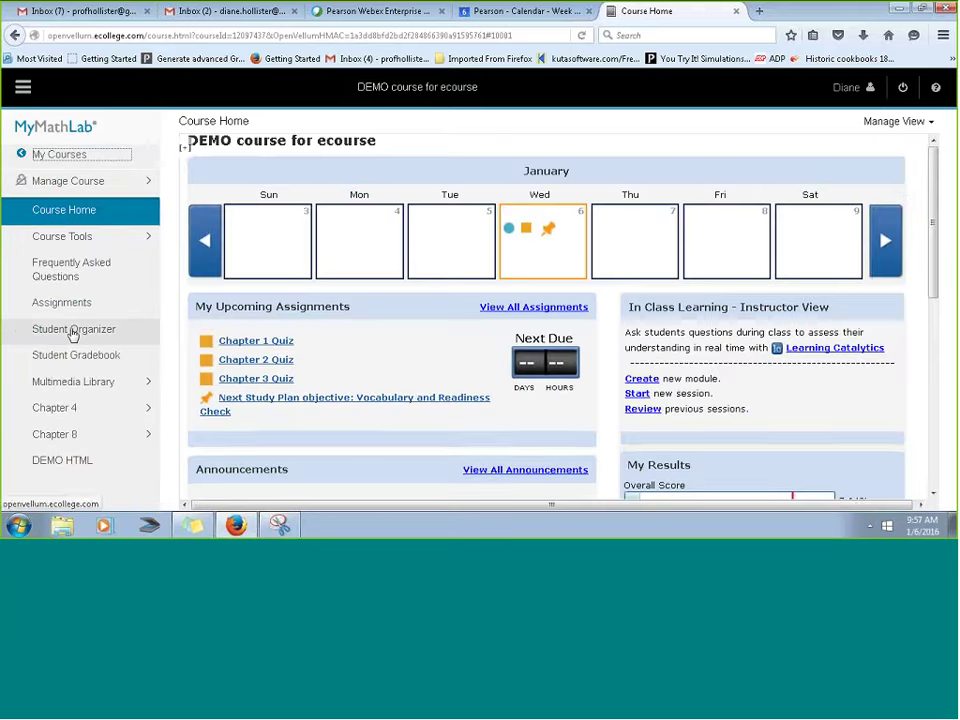
left_click(71, 384)
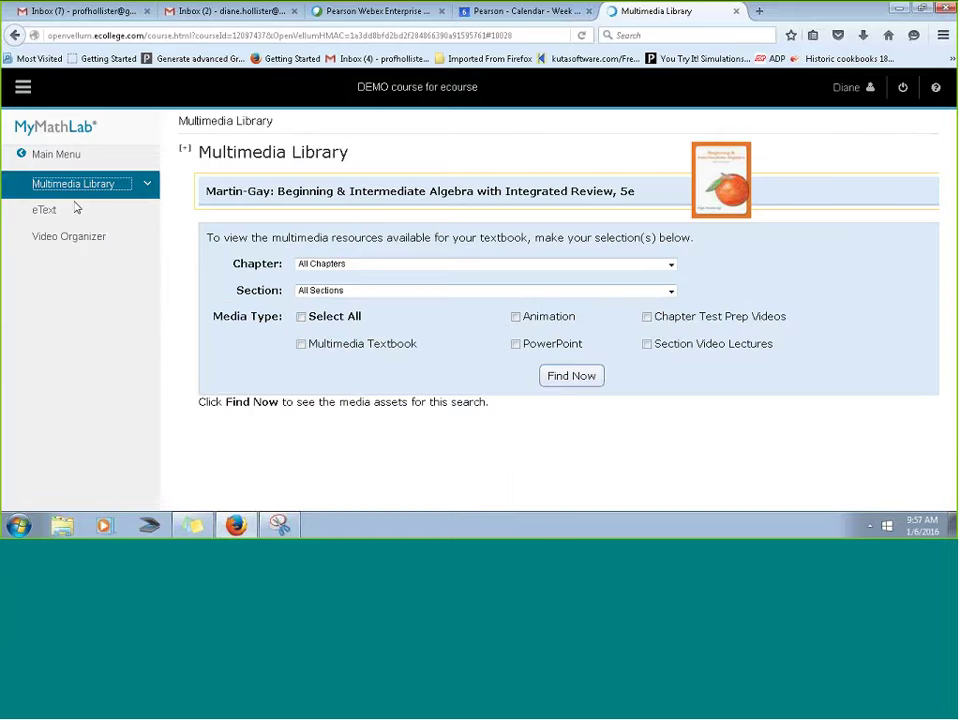
left_click(500, 265)
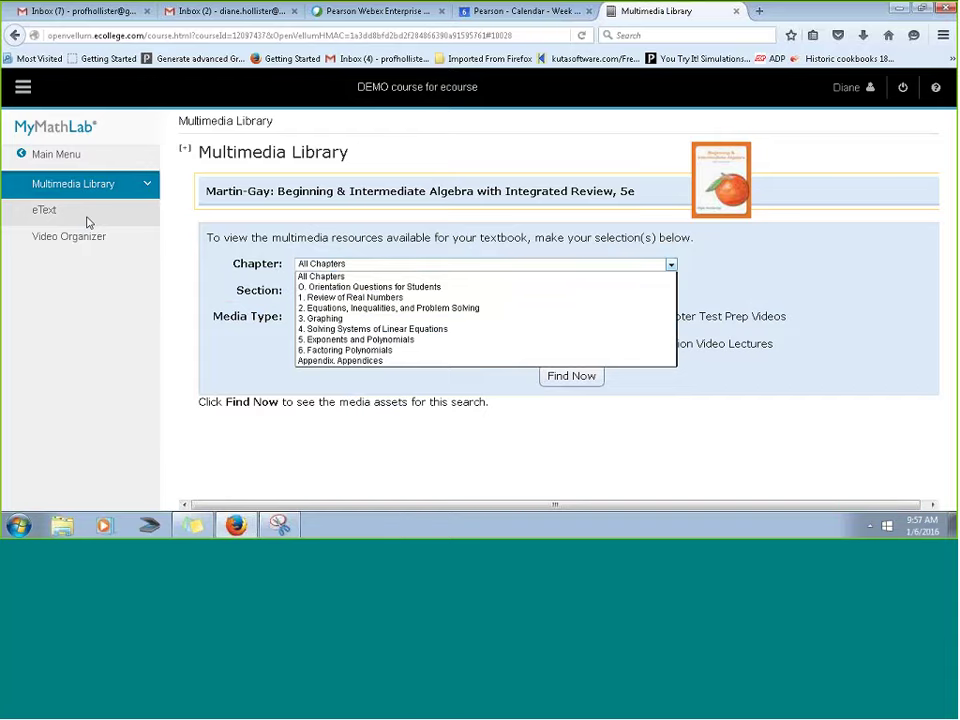
- Open the eText for the course from its eText resources page
left_click(42, 212)
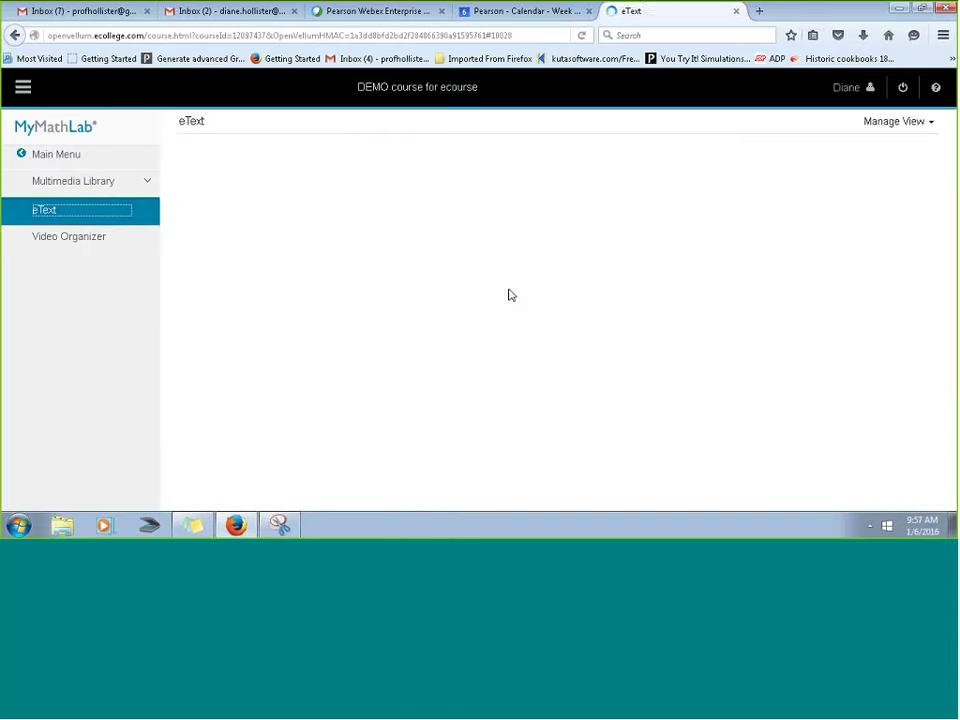
left_click(304, 198)
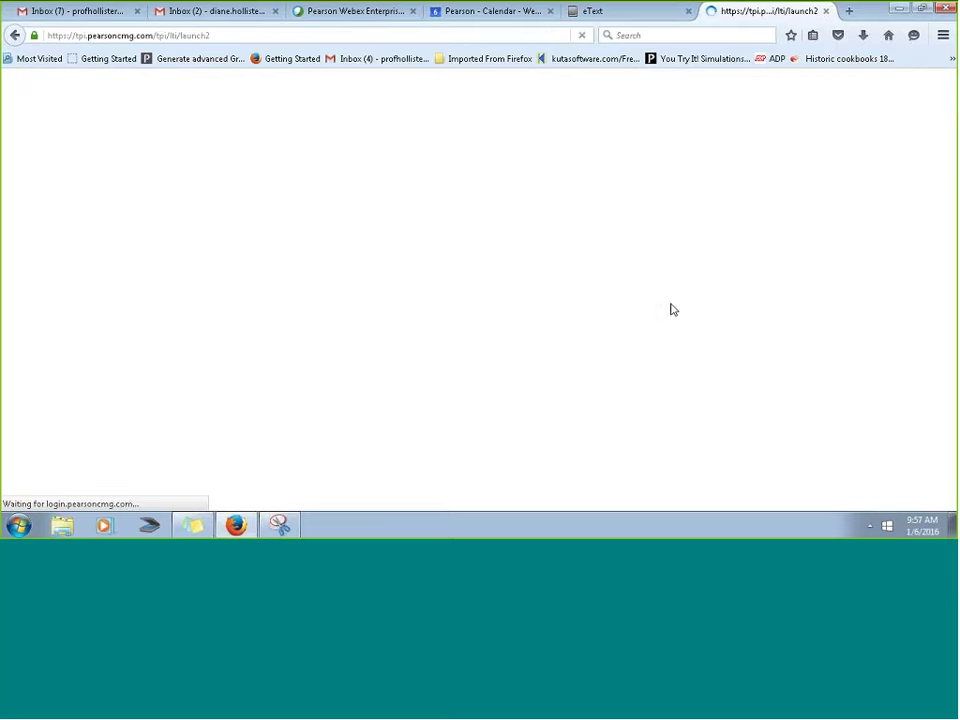
left_click(636, 12)
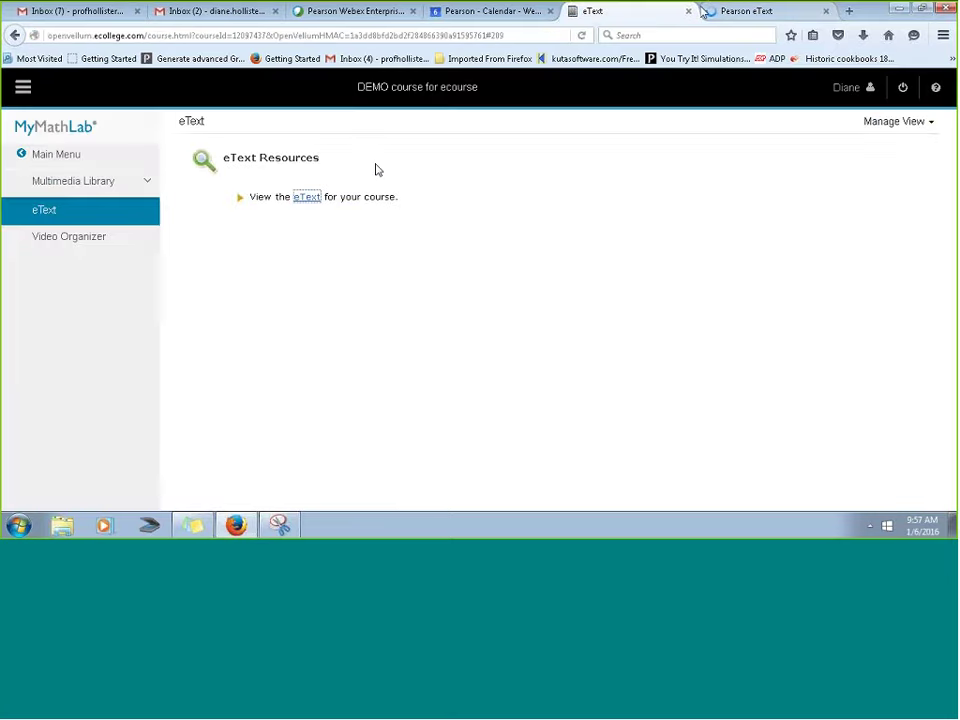
left_click(703, 10)
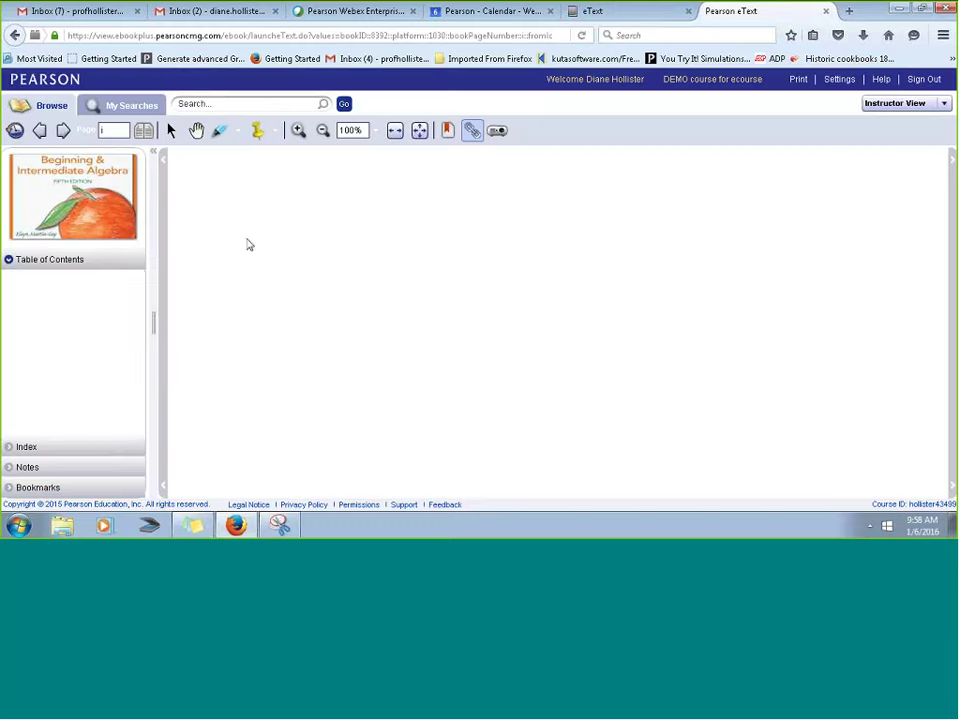
- Look through the eText's Contents pages from page v to the appendices on page ix
left_click(79, 279)
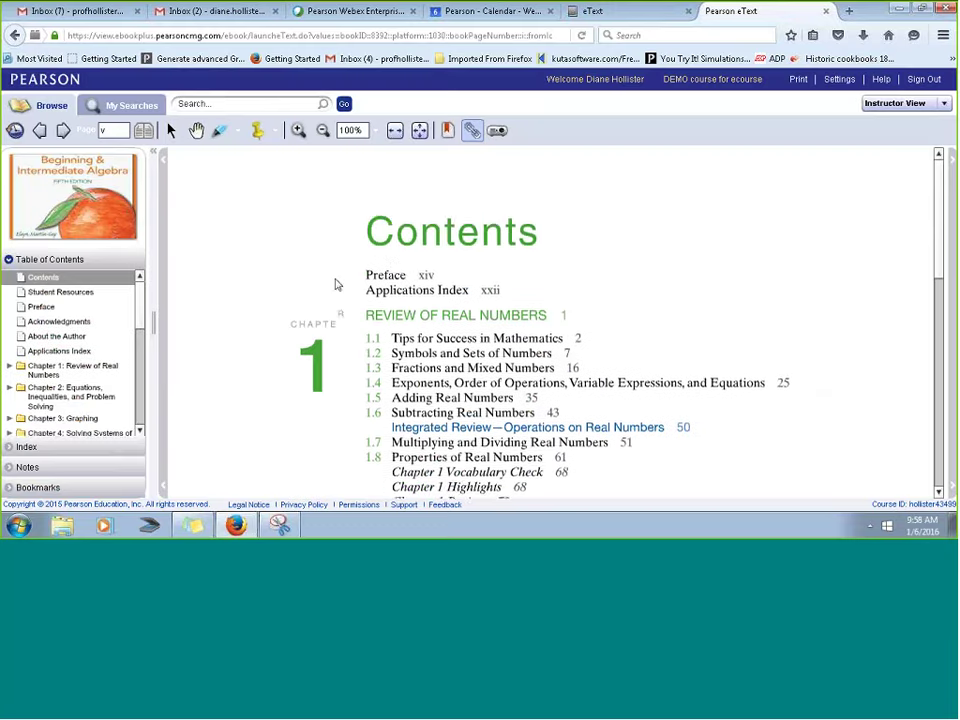
scroll(330, 290, "down", 3)
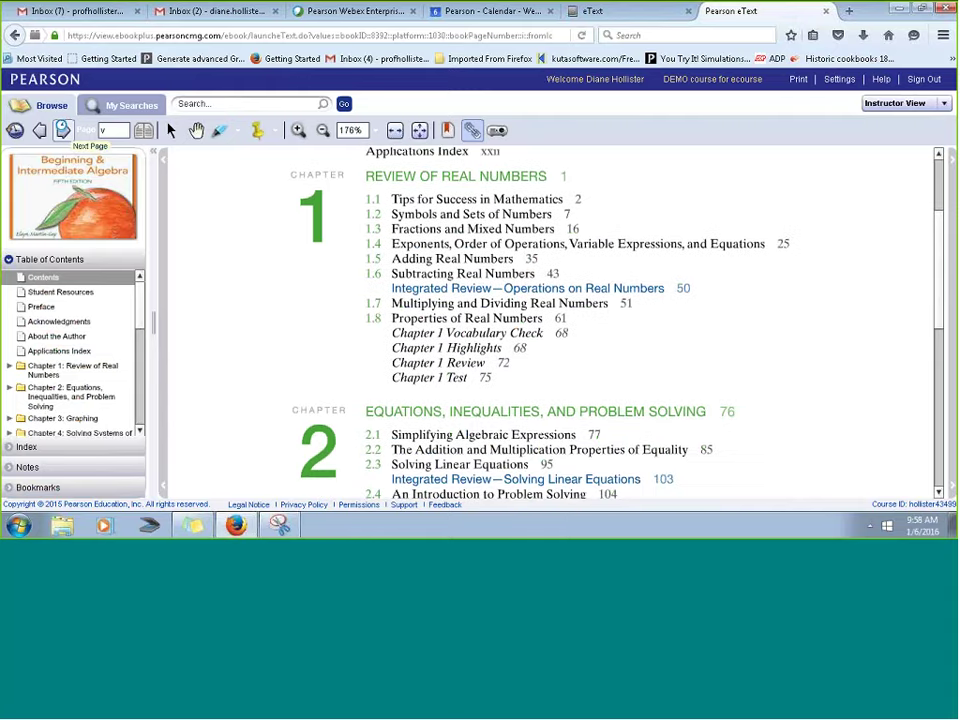
left_click(62, 130)
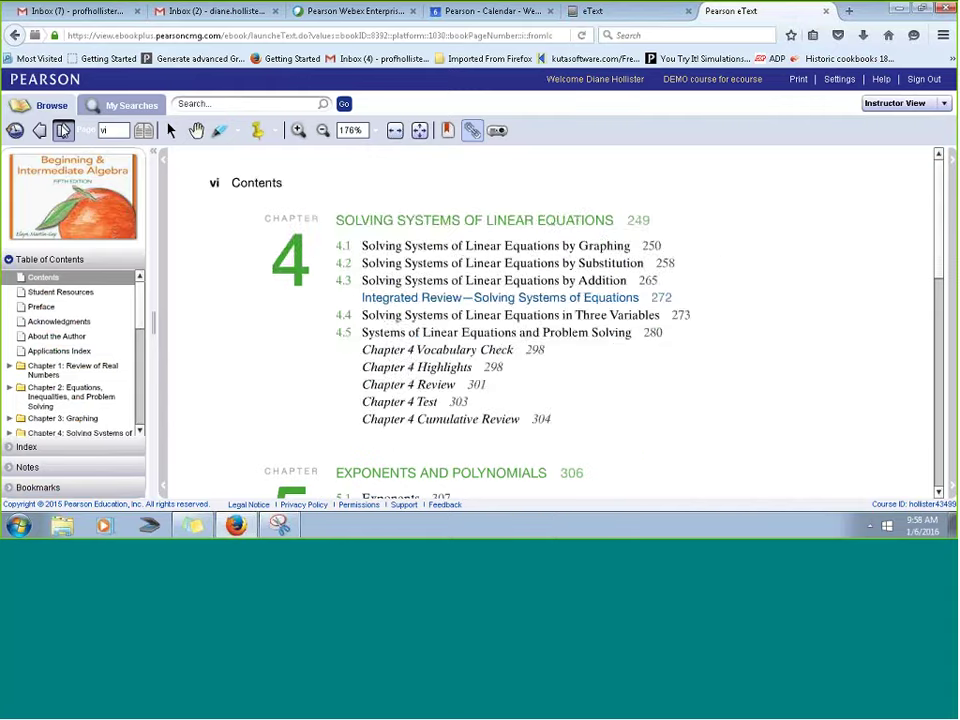
left_click(62, 130)
left_click(62, 130)
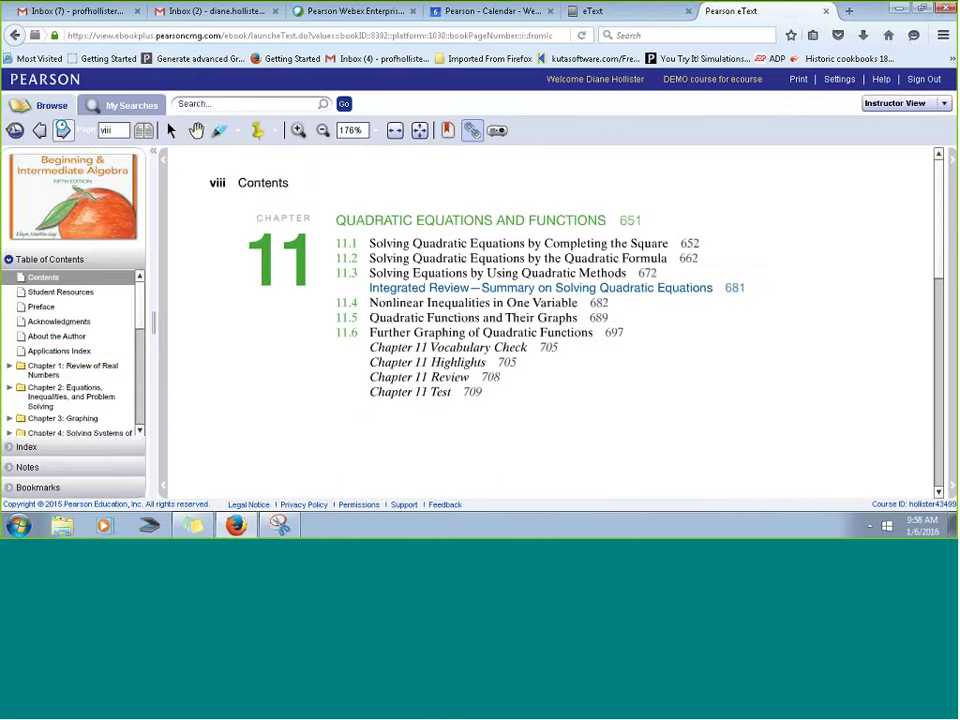
left_click(62, 130)
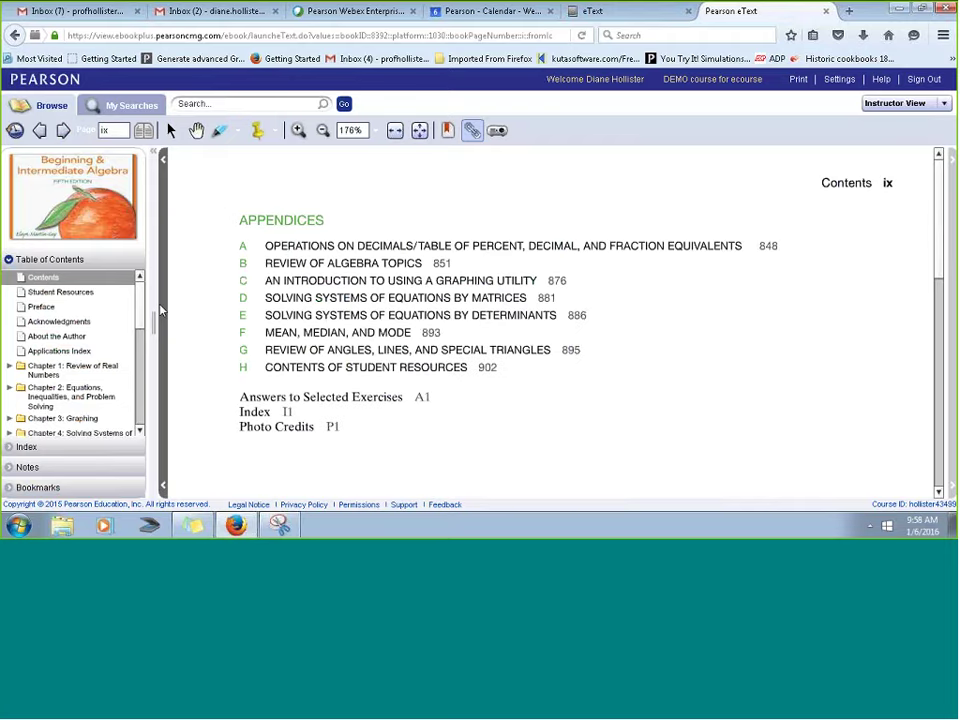
- Look through the eText's table of contents beyond Chapter 6 and open Chapter 7: Rational Expressions
scroll(146, 365, "down", 3)
scroll(146, 365, "down", 5)
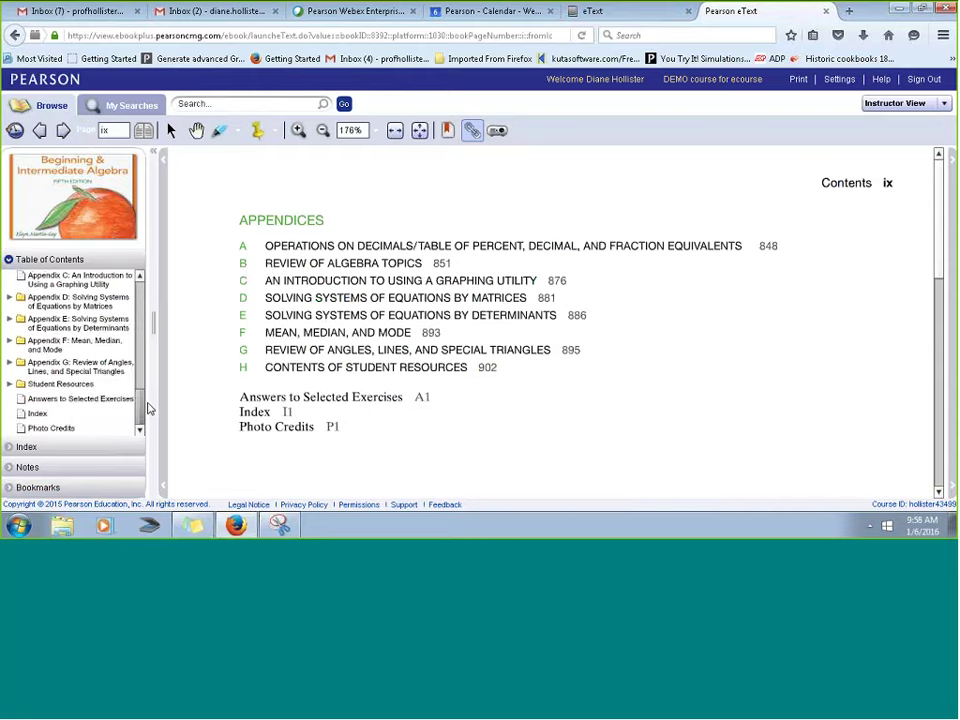
scroll(146, 368, "up", 4)
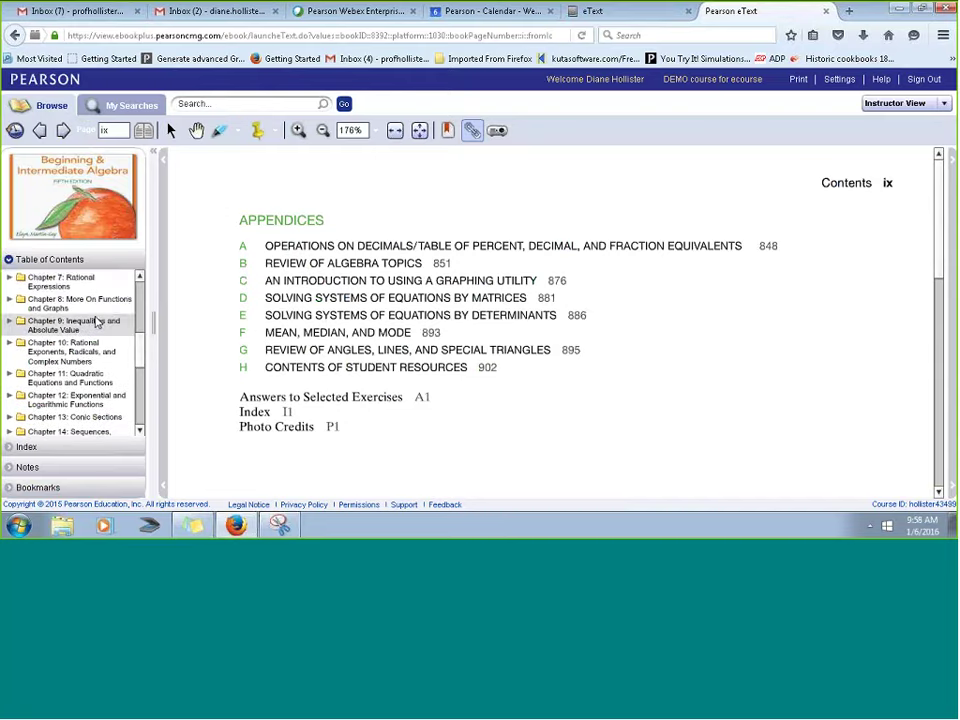
left_click(140, 278)
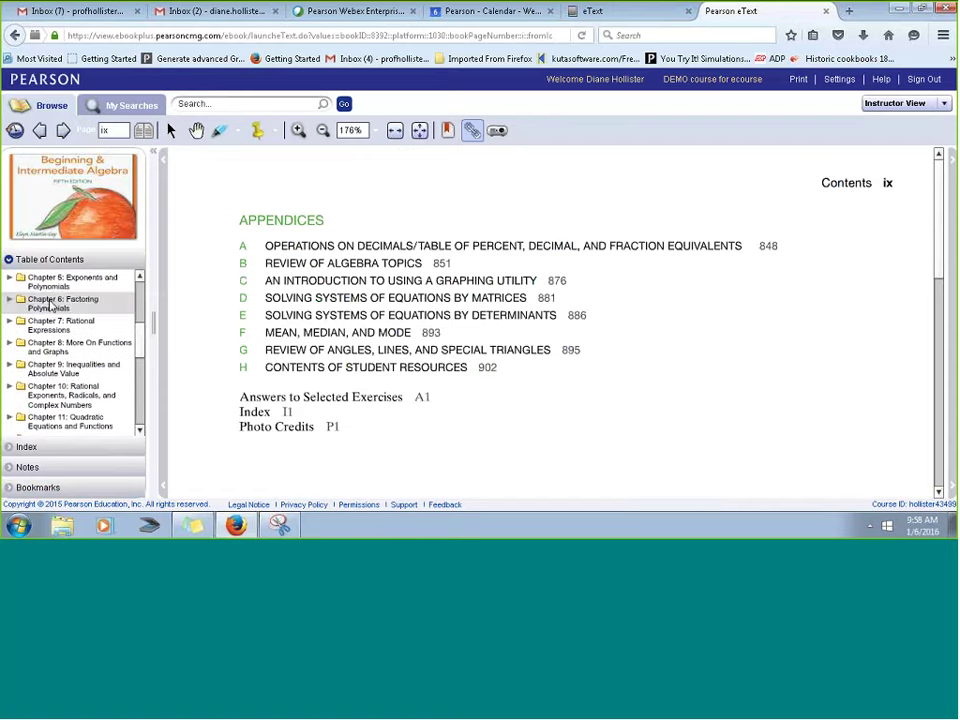
left_click(44, 330)
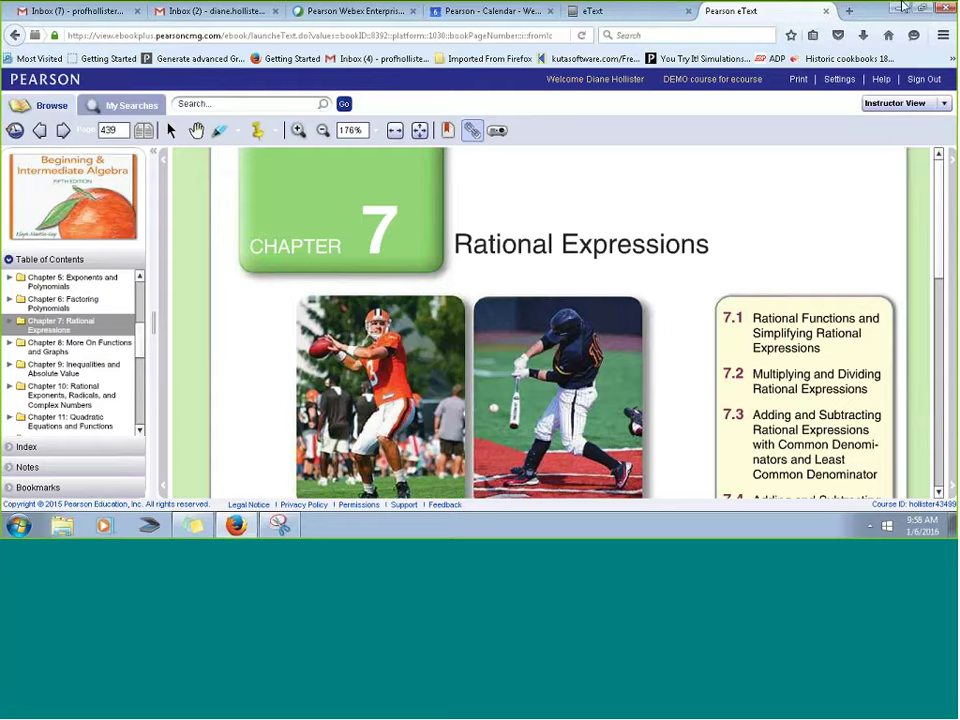
- Return to the course's Multimedia Library and examine the chapters and sections available for a media search
left_click(635, 12)
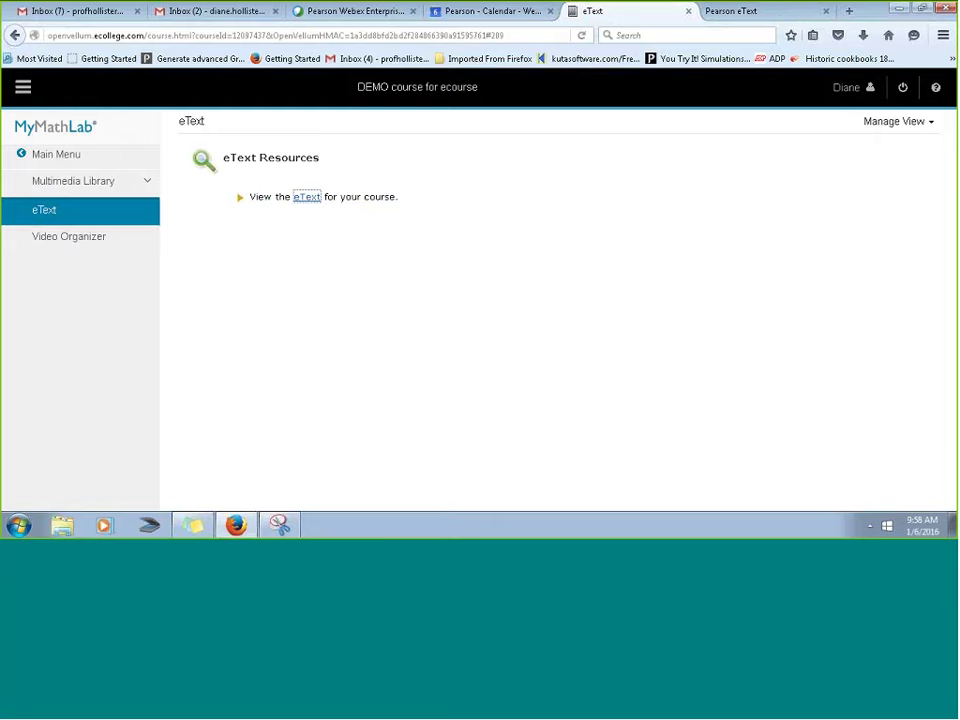
left_click(44, 184)
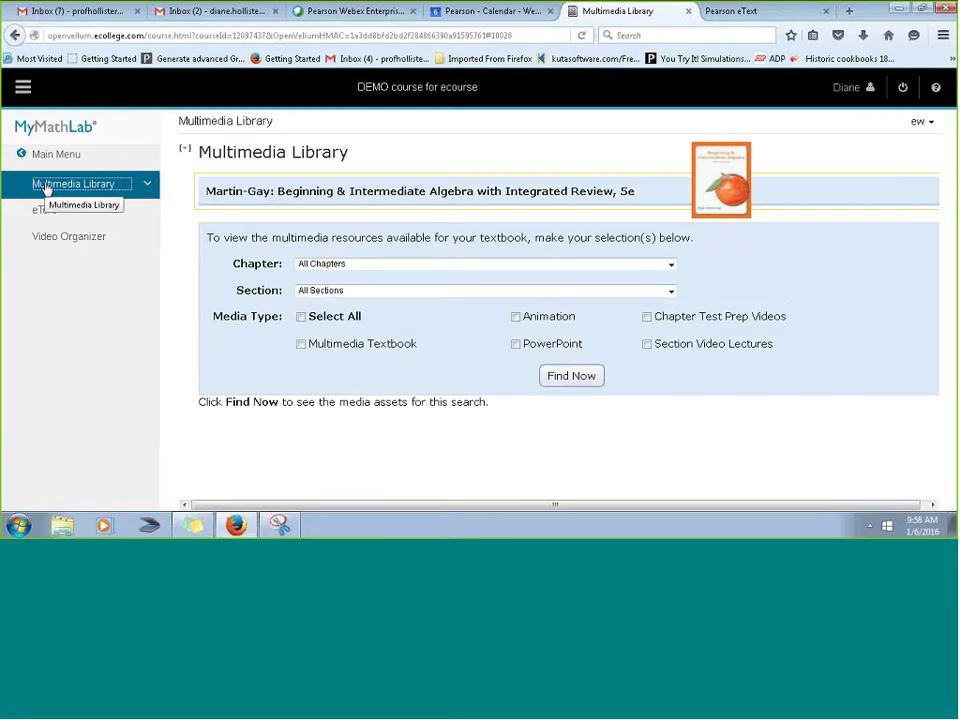
left_click(443, 265)
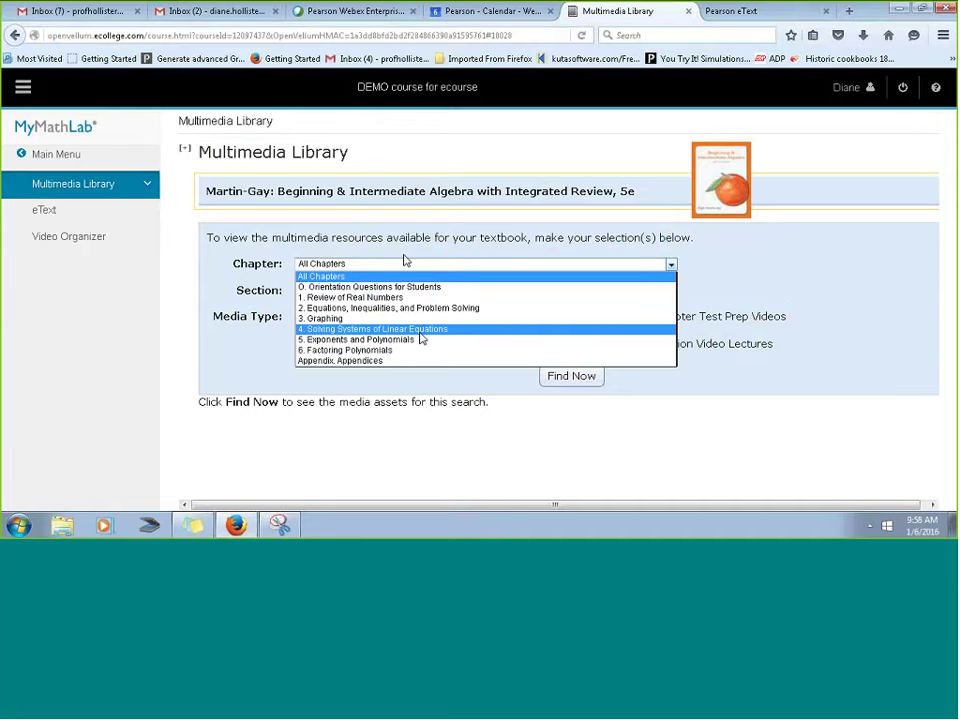
left_click(401, 292)
left_click(401, 292)
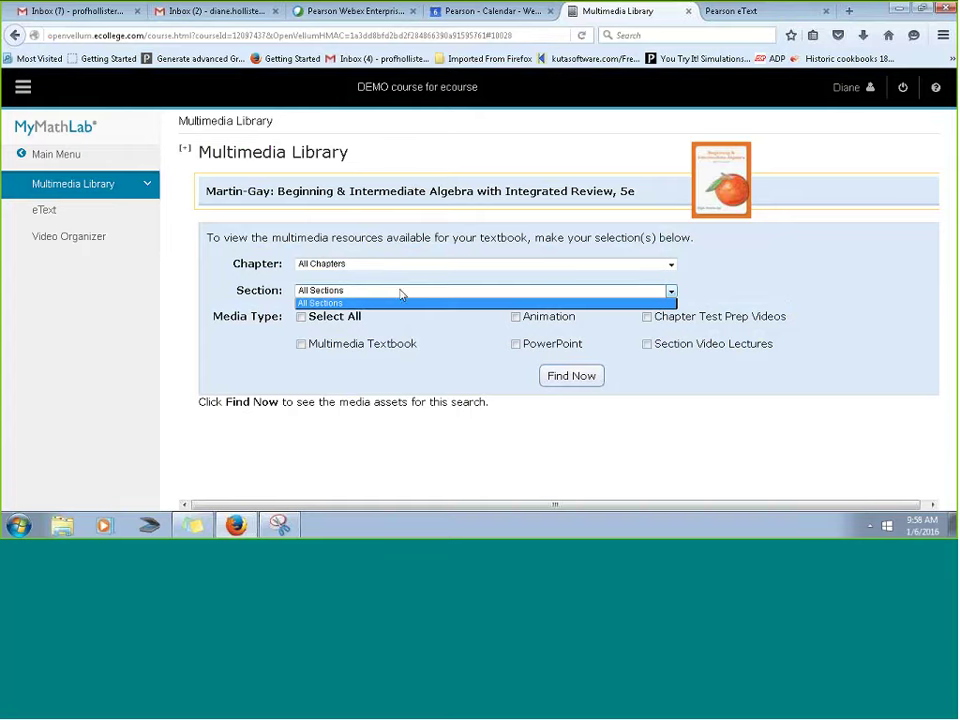
left_click(351, 321)
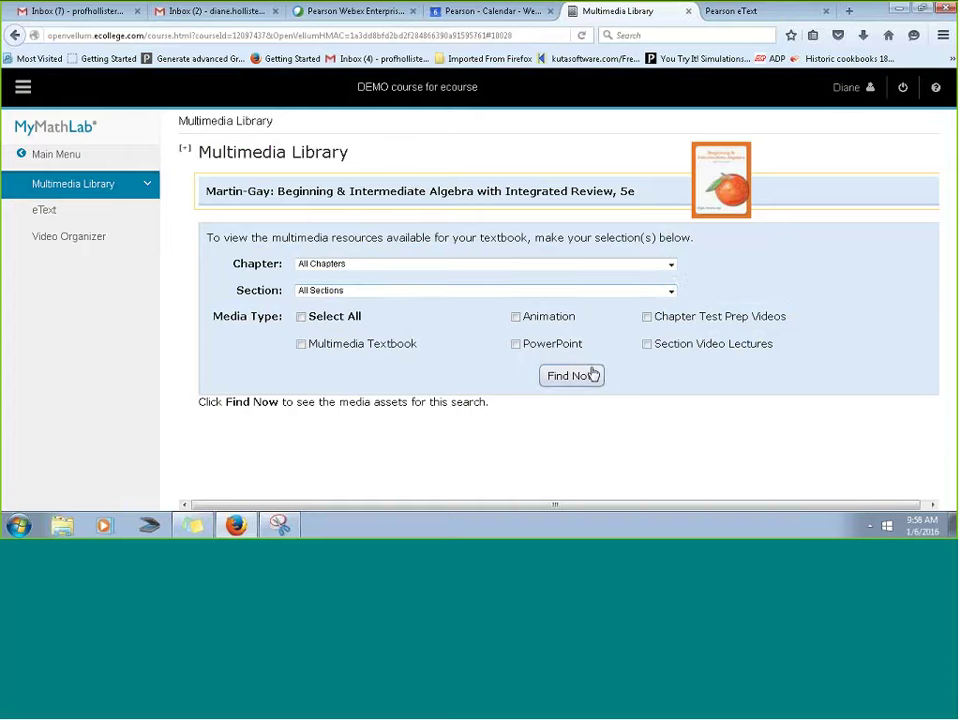
- Open the course's MML settings for editing at Coverage and continue to Learning Aids and Test Options
left_click(58, 156)
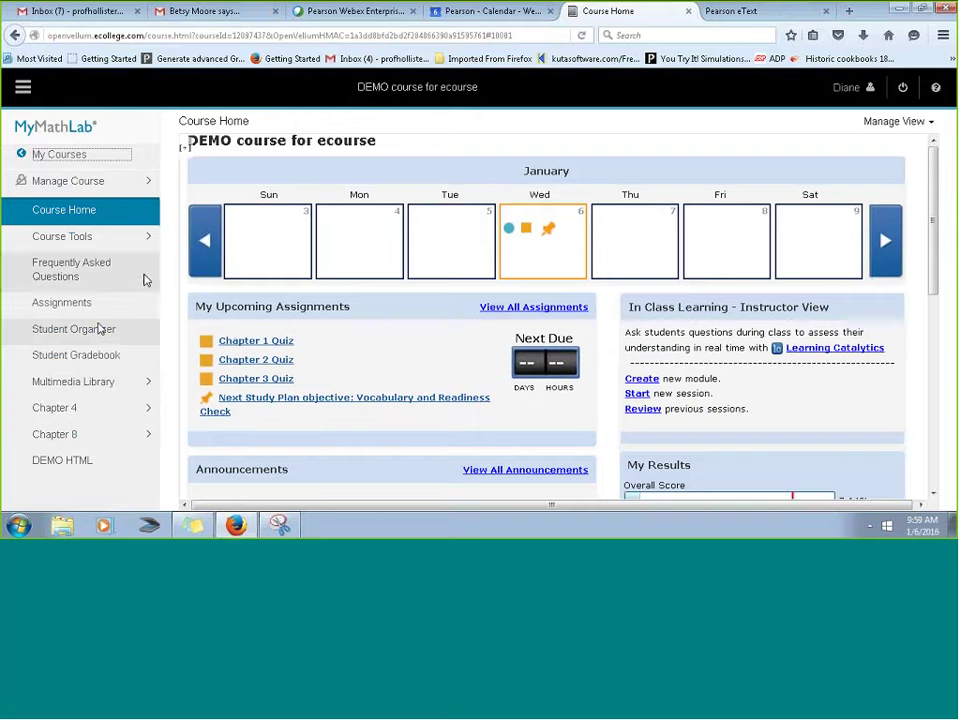
left_click(101, 178)
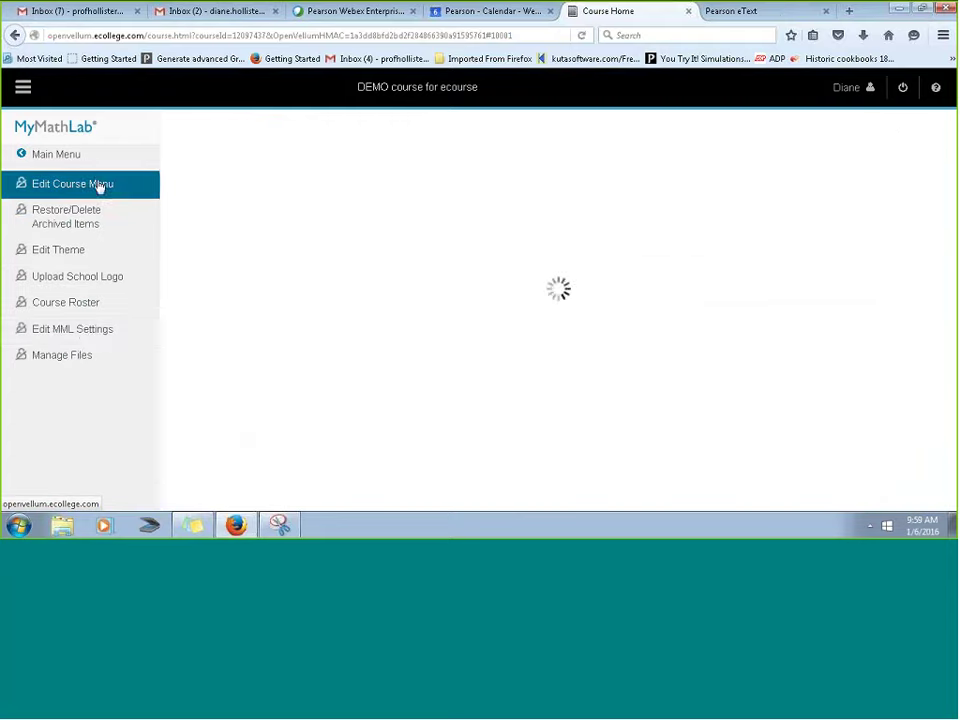
left_click(86, 336)
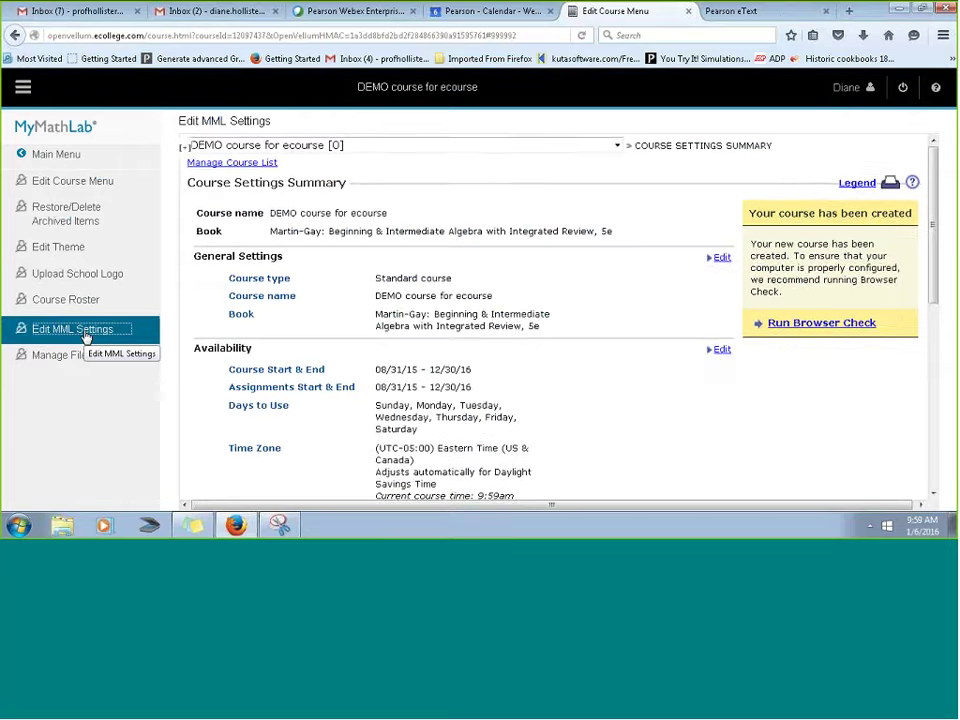
scroll(658, 294, "down", 6)
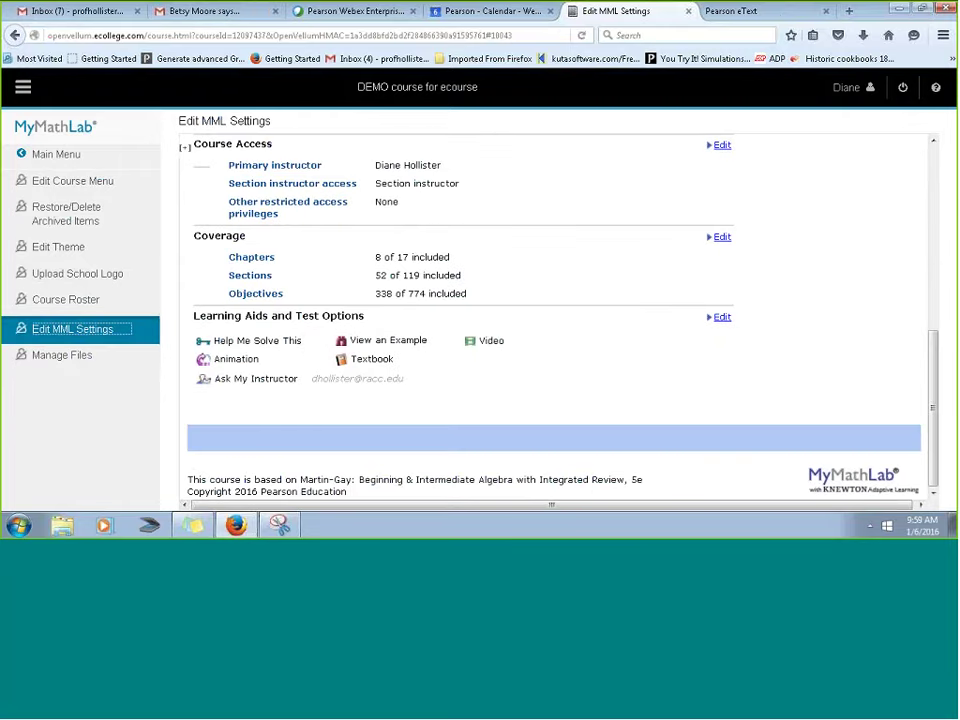
left_click(722, 240)
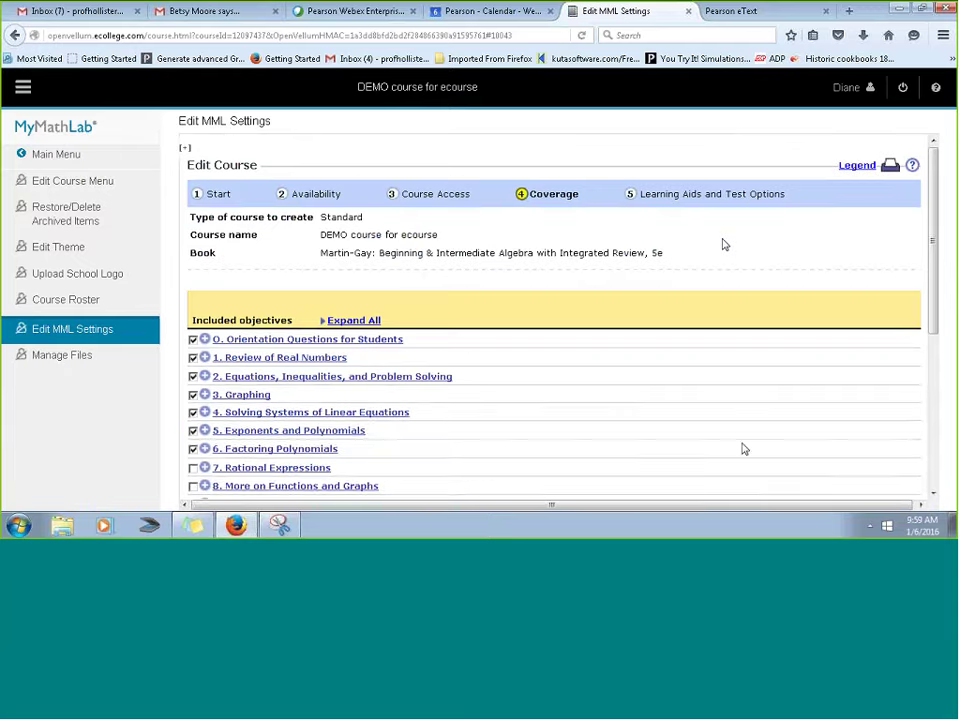
scroll(744, 446, "down", 5)
left_click(843, 441)
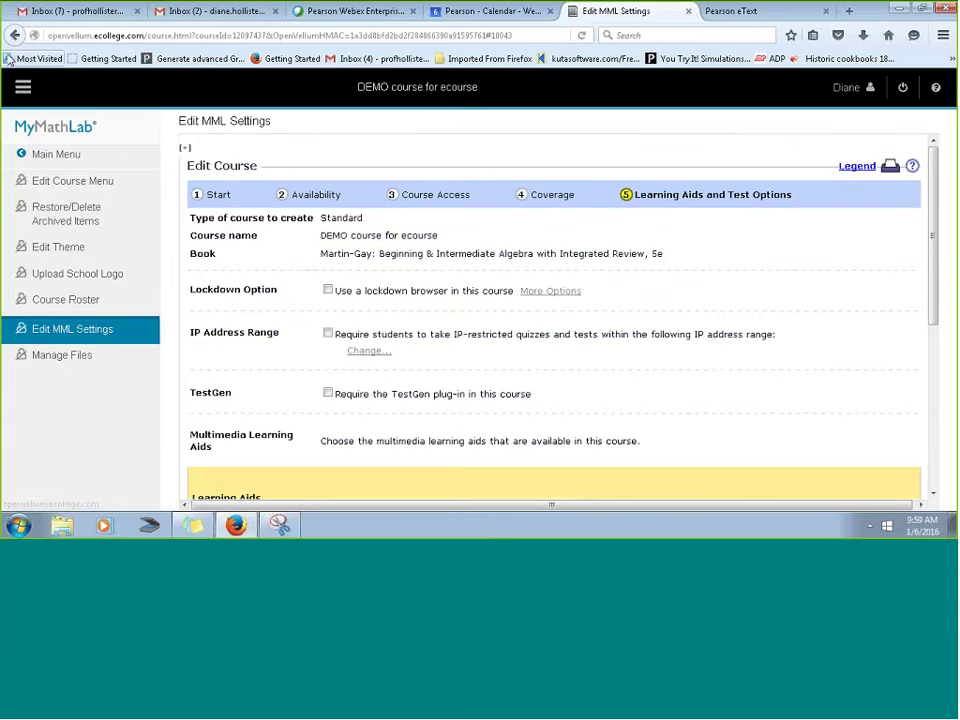
- Collapse the course menu and enable the use of a lockdown browser in this course
left_click(23, 88)
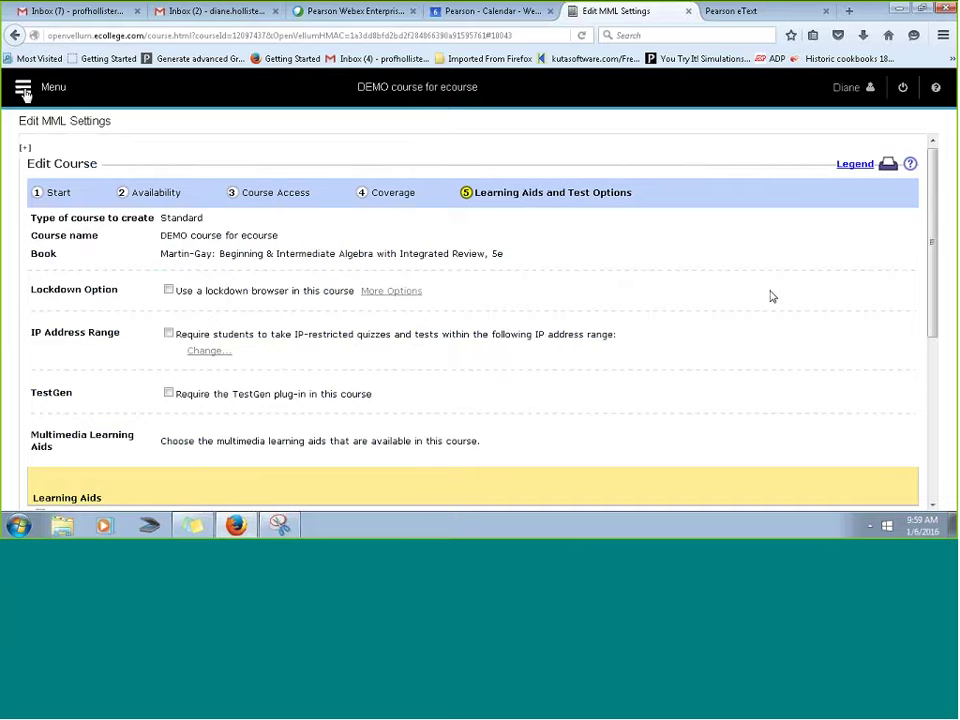
scroll(770, 294, "down", 2)
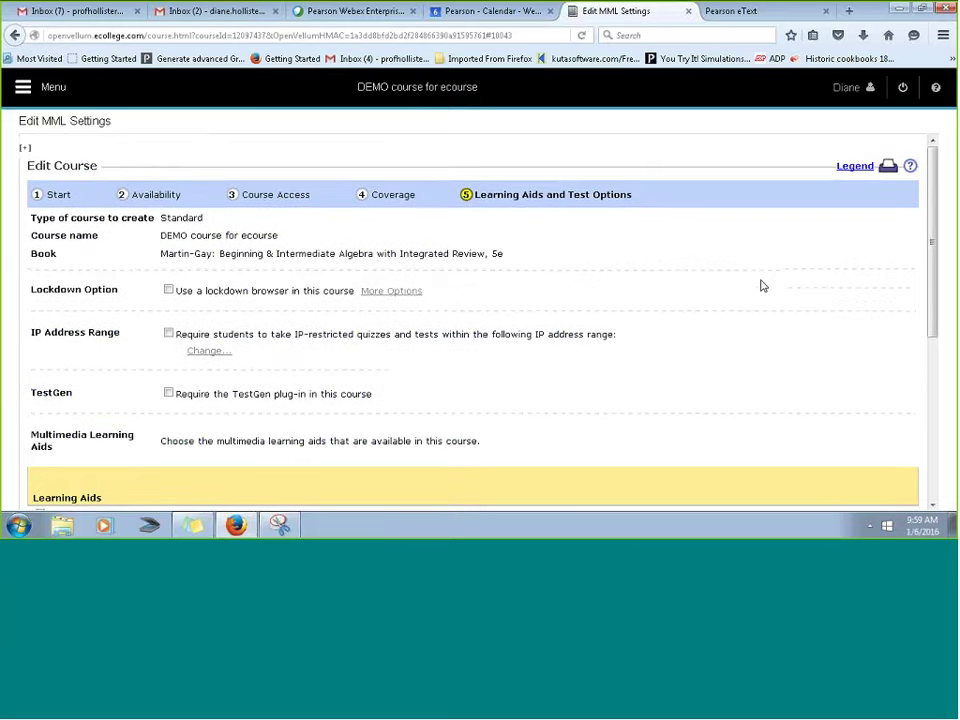
left_click(168, 290)
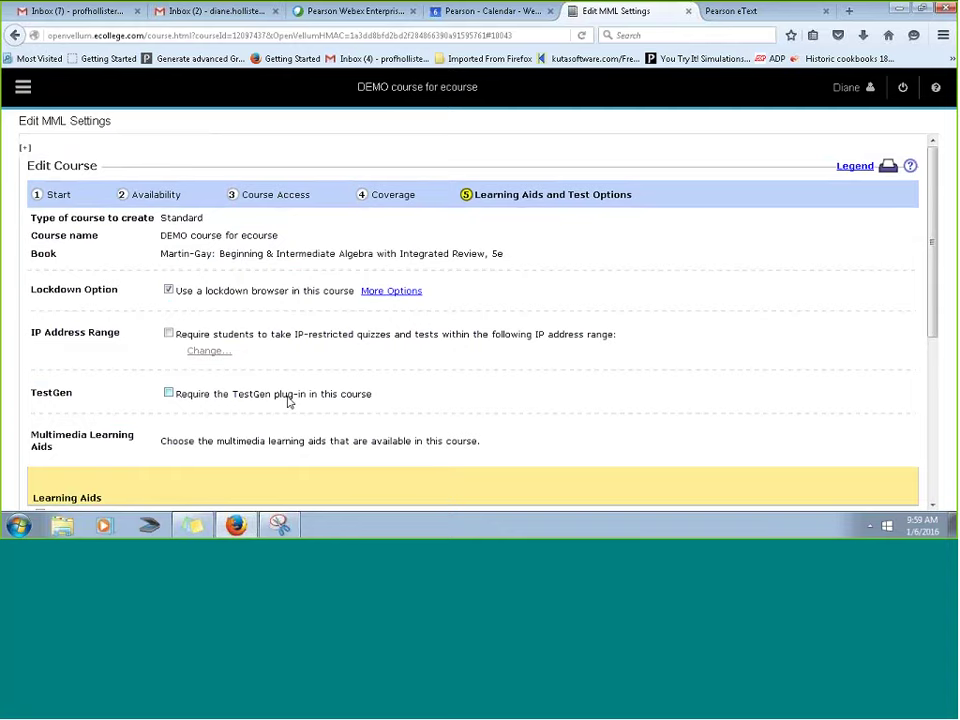
- Try the IP address range requirement, clear it again, and view the additional LockDown Browser options without selecting any
left_click(168, 334)
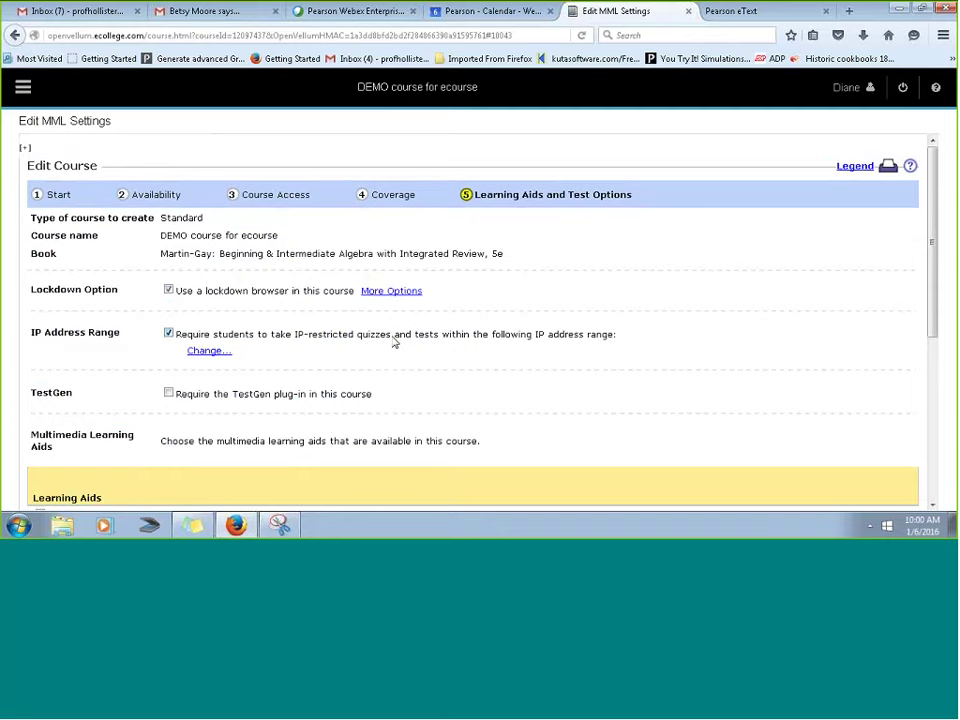
left_click(168, 335)
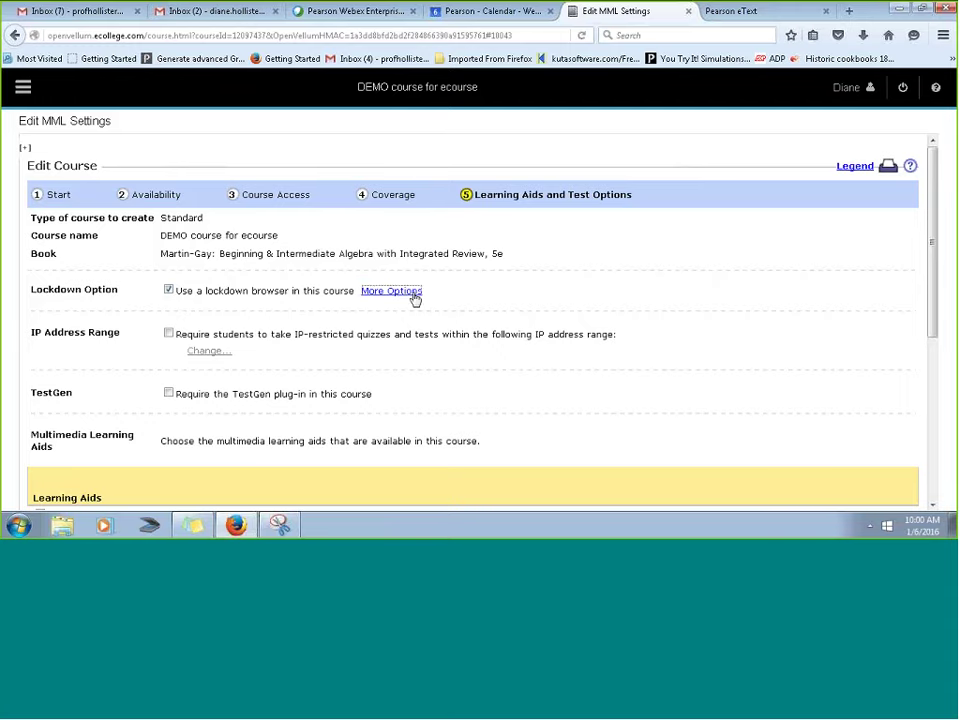
left_click(413, 296)
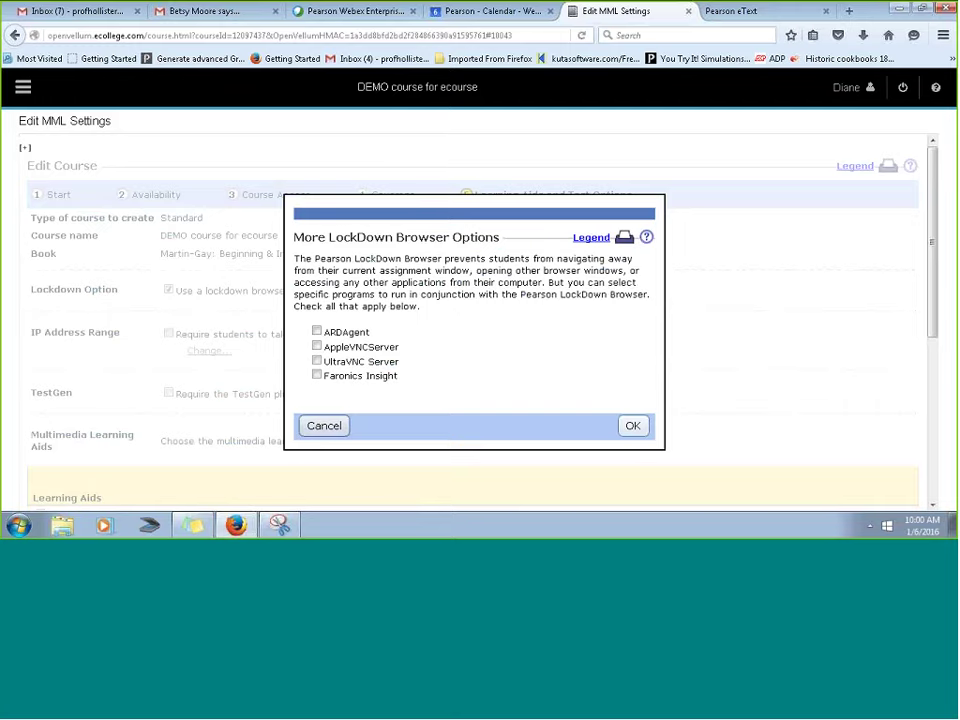
left_click(332, 429)
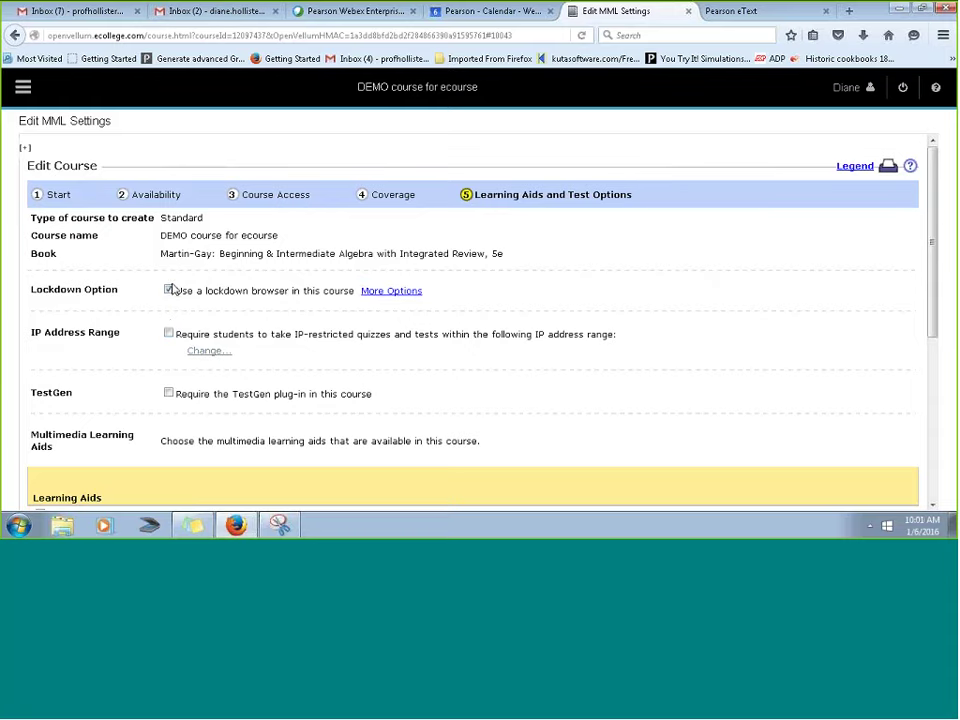
- Turn off the lockdown browser option, review the learning aids, and discard the course settings edit without saving
left_click(169, 290)
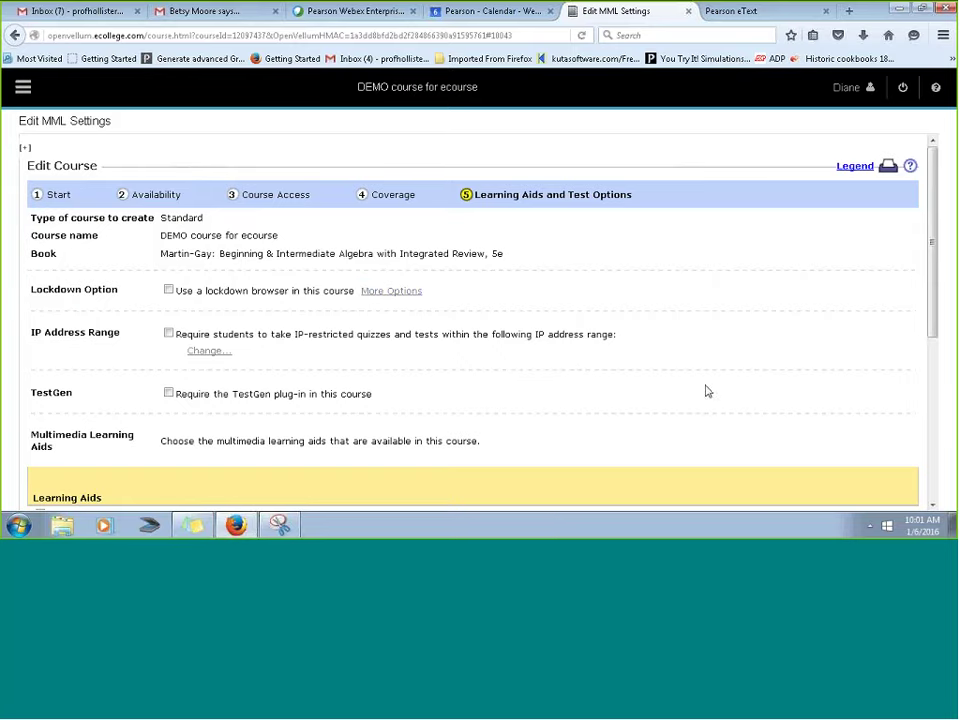
scroll(705, 390, "down", 3)
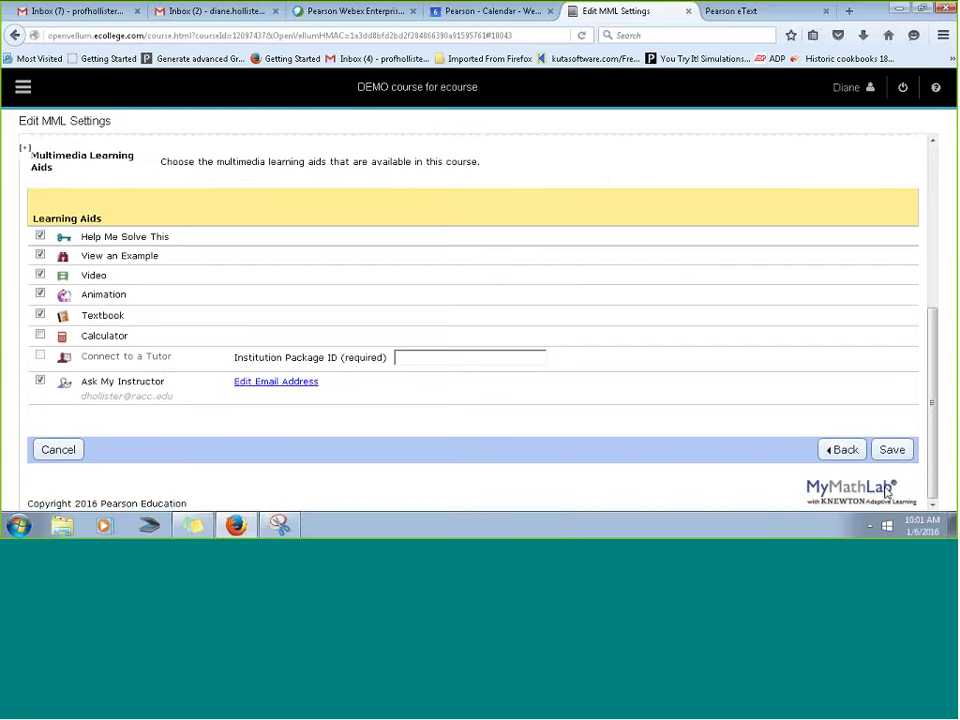
scroll(388, 314, "up", 1)
scroll(388, 314, "up", 5)
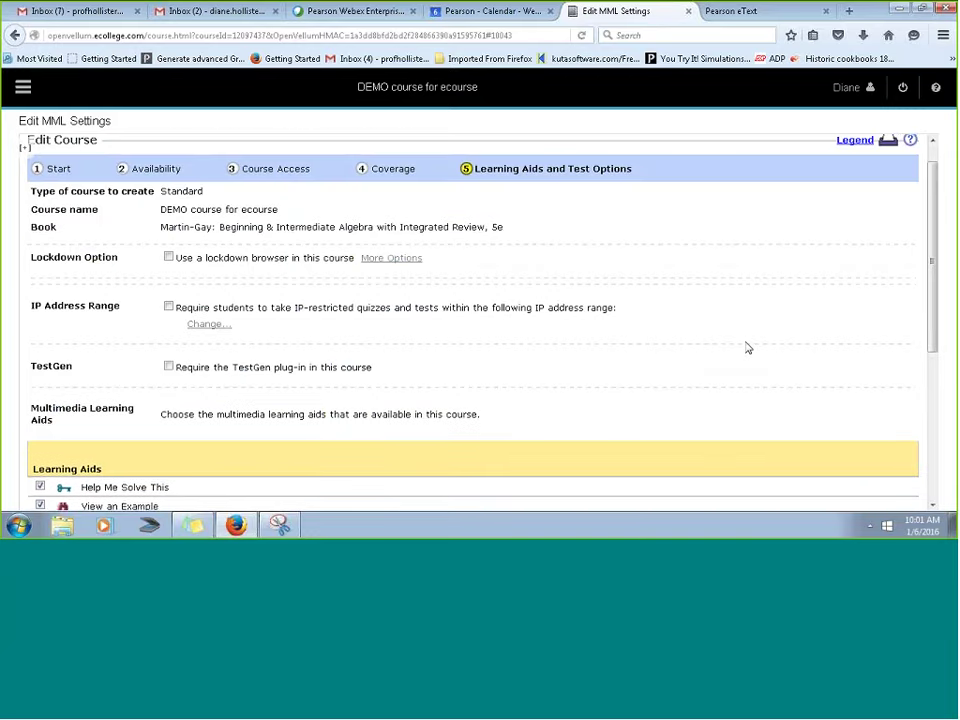
scroll(746, 347, "down", 5)
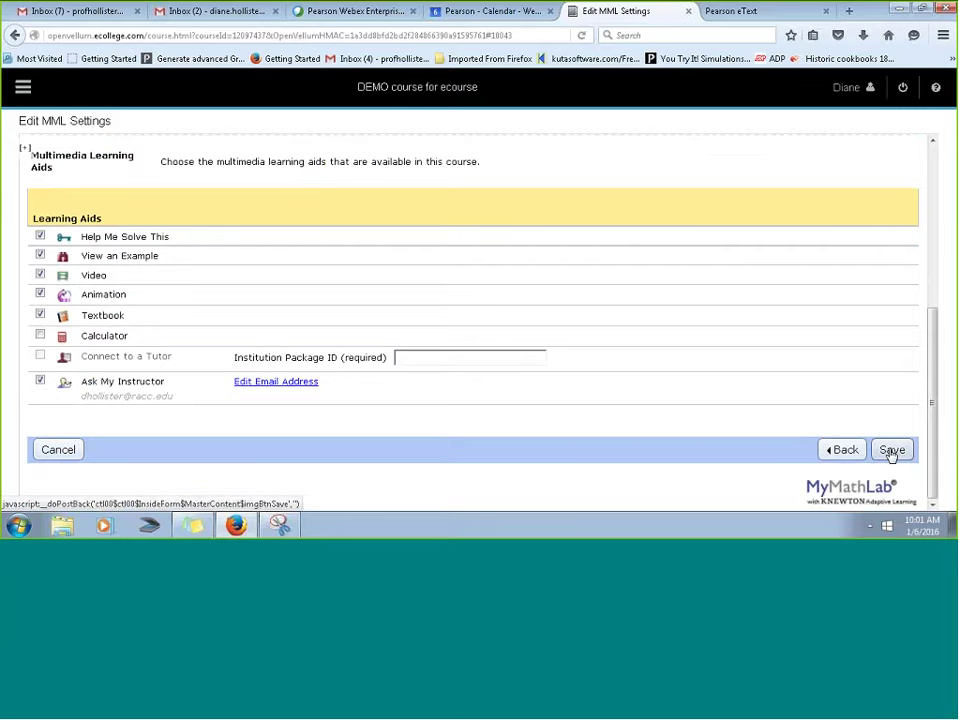
left_click(70, 452)
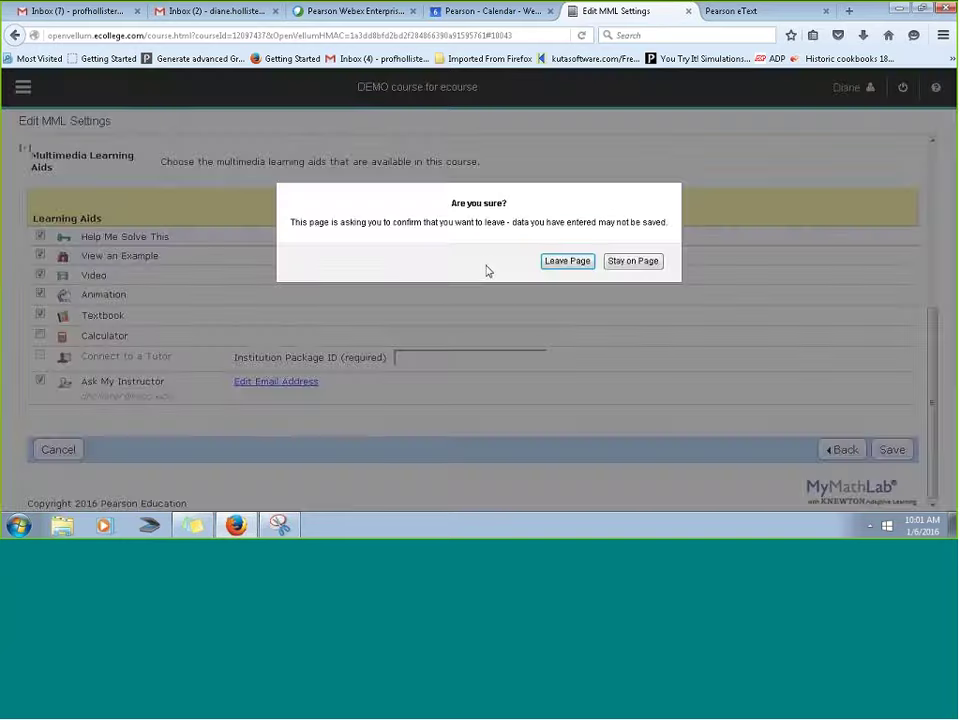
left_click(571, 267)
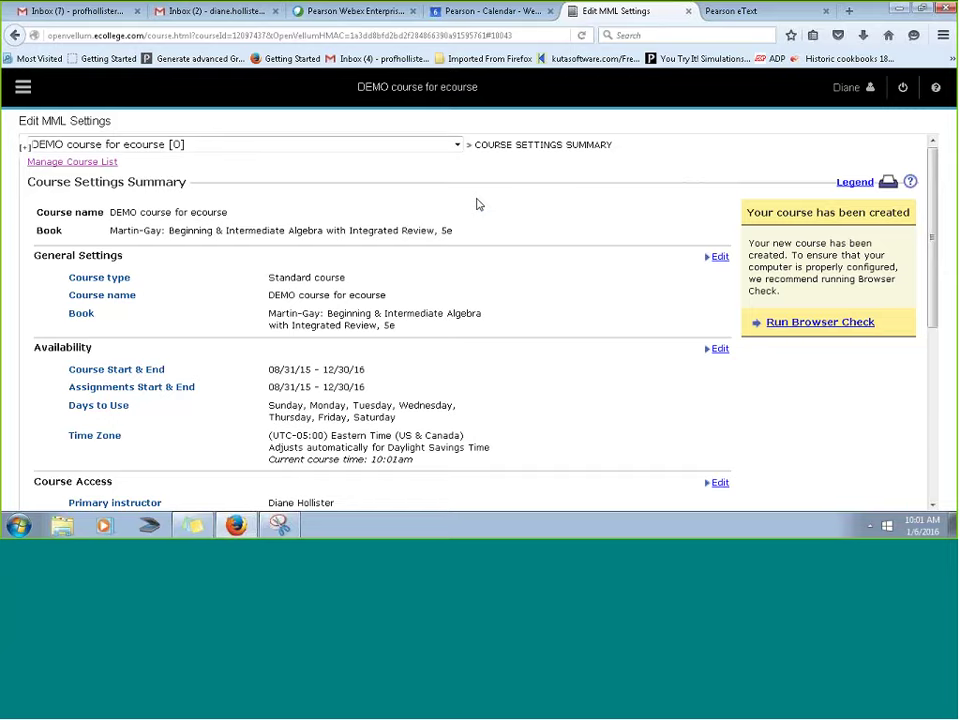
- Review the Course Settings Summary down to the coverage and learning aids, and expand the course menu
scroll(607, 400, "down", 1)
scroll(607, 400, "down", 5)
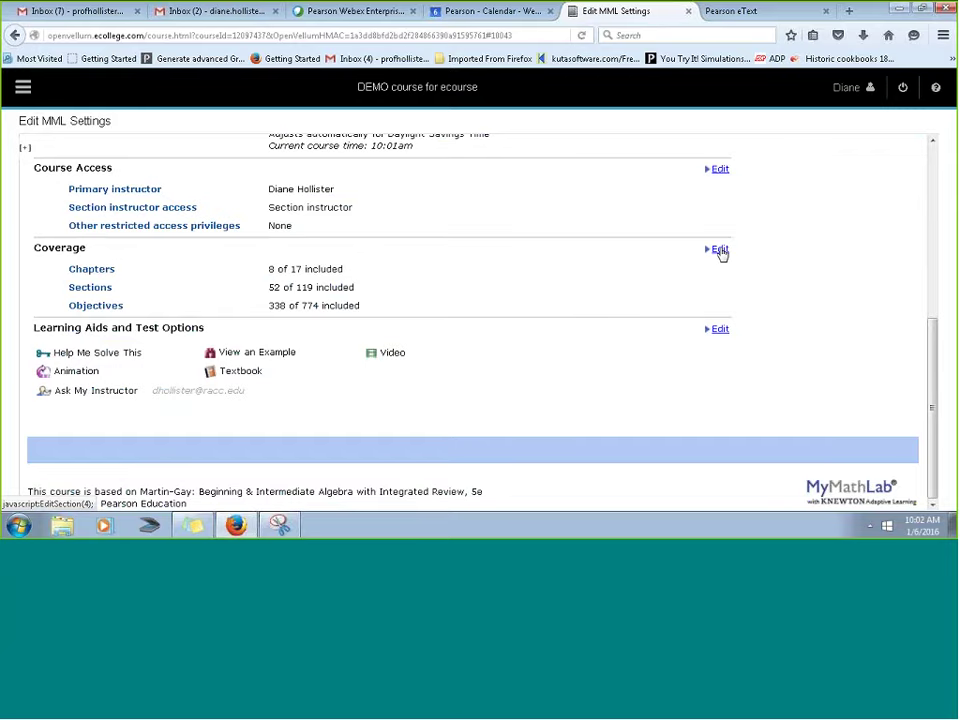
left_click(23, 87)
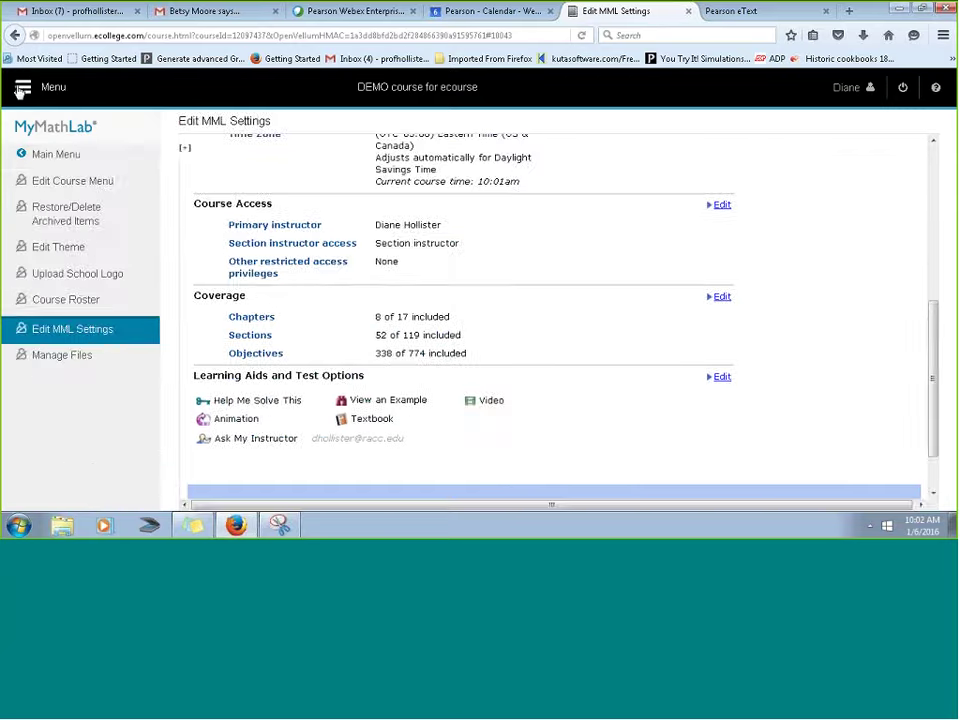
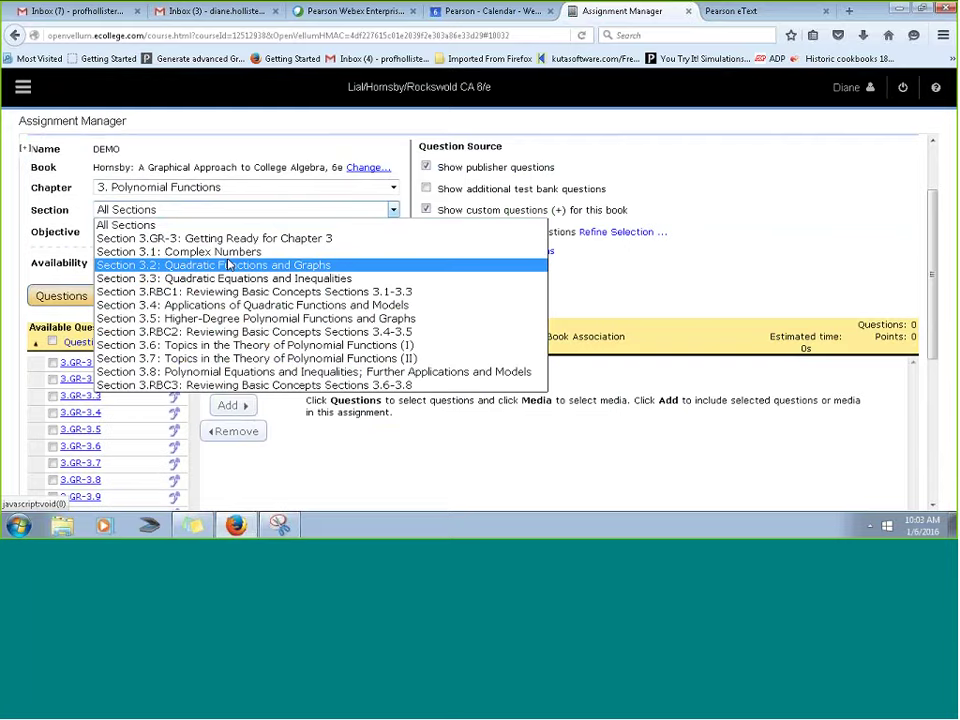
- Choose Section 3.2 and the objective on graphing functions in the form a(x - h)^2 + k, and add question 3.2.3 to the DEMO homework
left_click(420, 265)
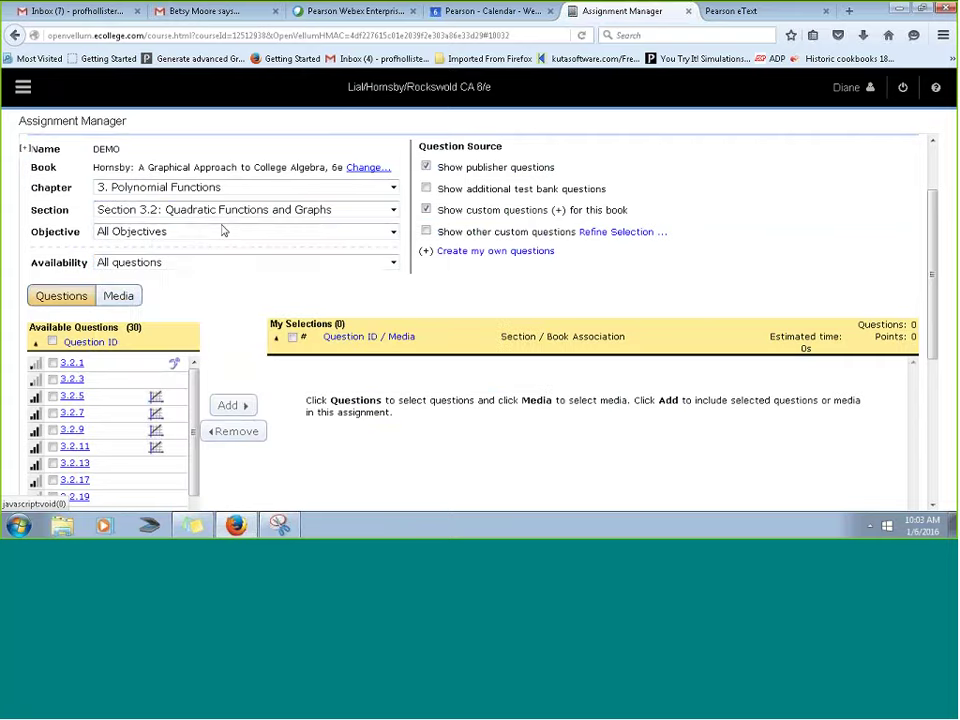
left_click(203, 233)
left_click(204, 261)
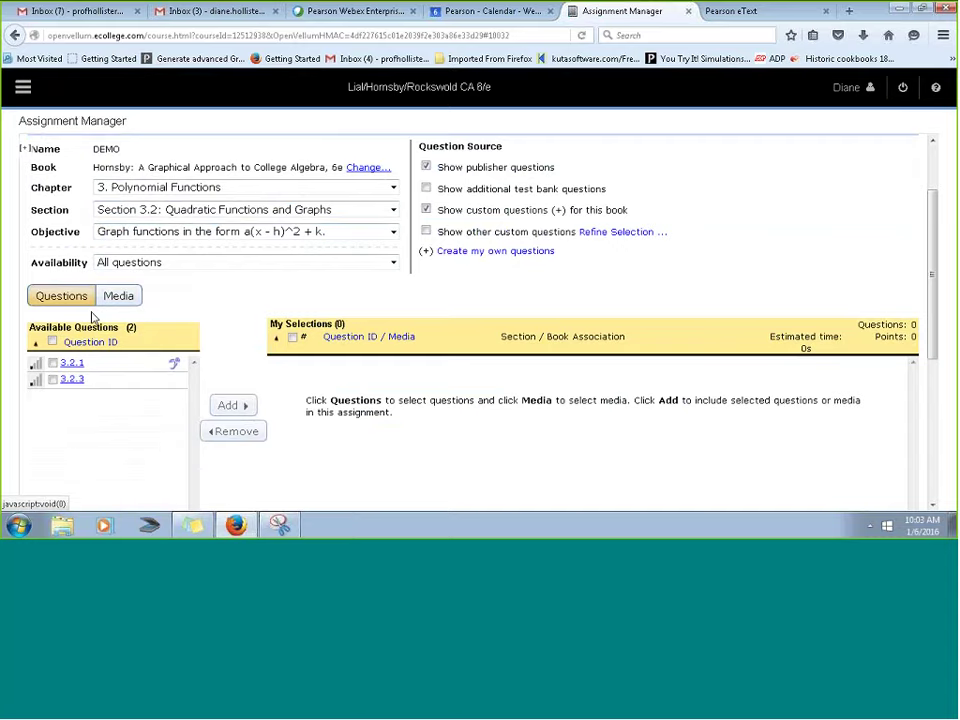
left_click(52, 379)
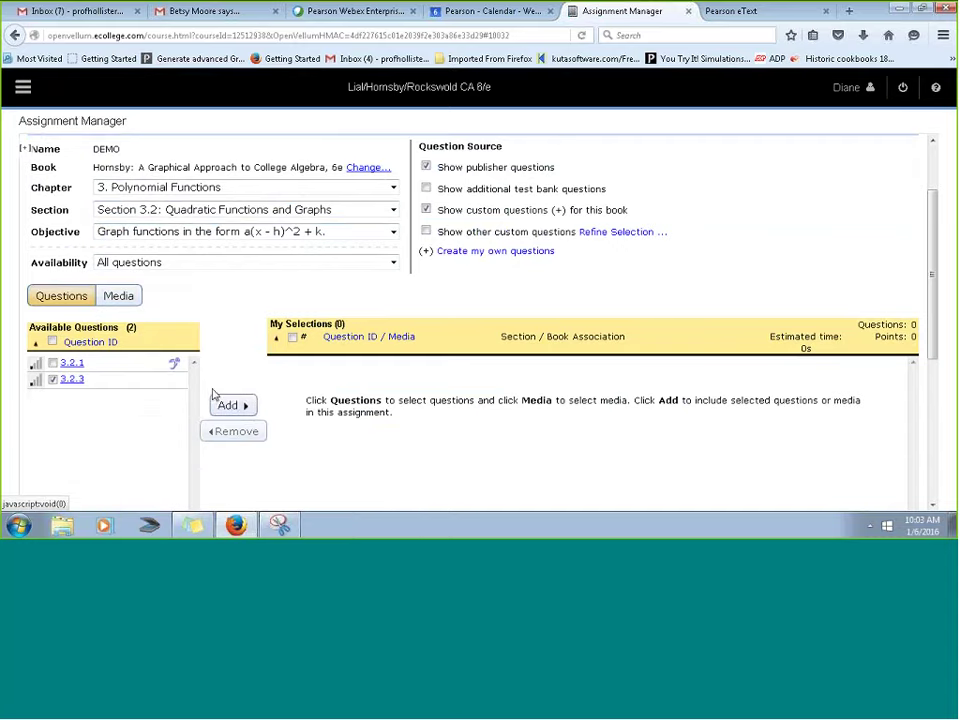
left_click(228, 405)
- Add questions 3.2.7 and 3.2.11 from the objective "Graph functions in the form ax^2 + bx + c"
left_click(175, 232)
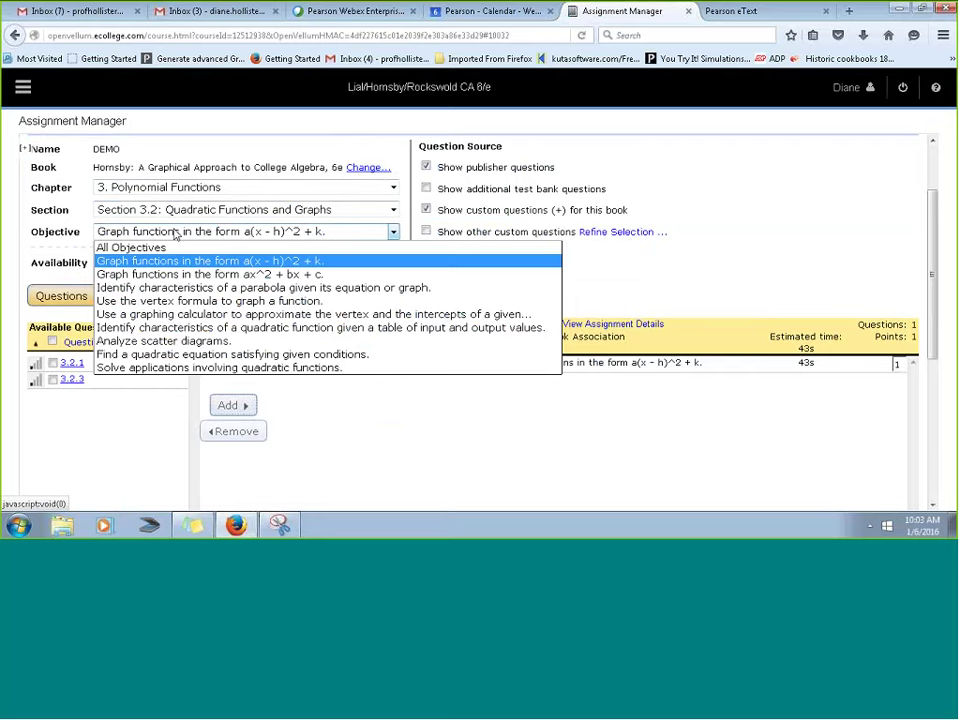
left_click(210, 274)
left_click(52, 379)
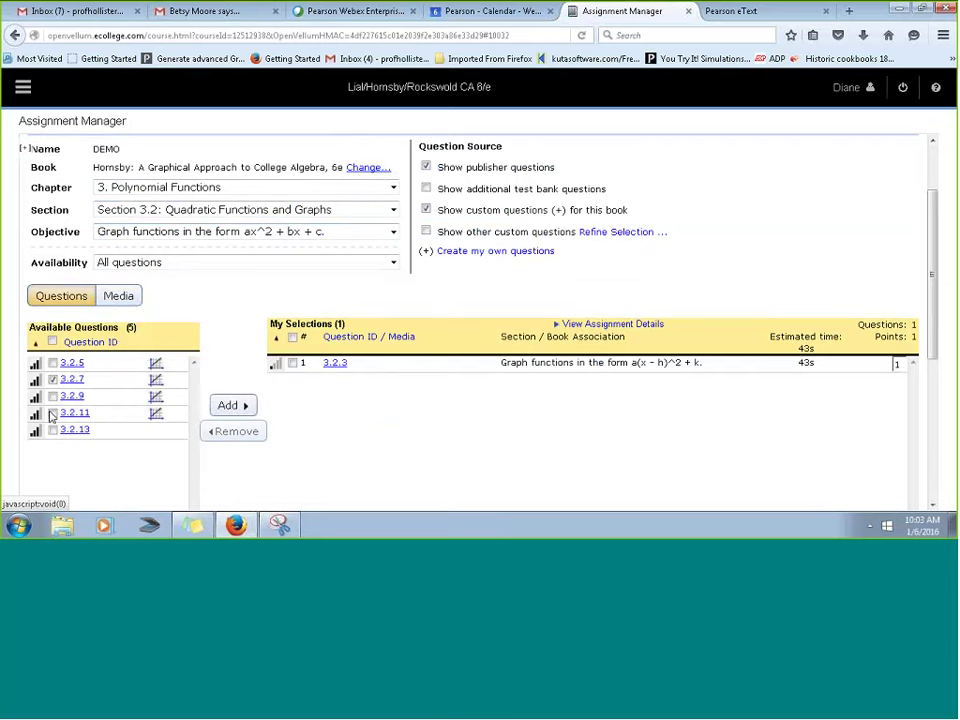
left_click(52, 413)
left_click(229, 405)
- Add questions 3.2.21 and 3.2.43 from the objective on identifying a parabola's characteristics given its equation or graph
left_click(208, 240)
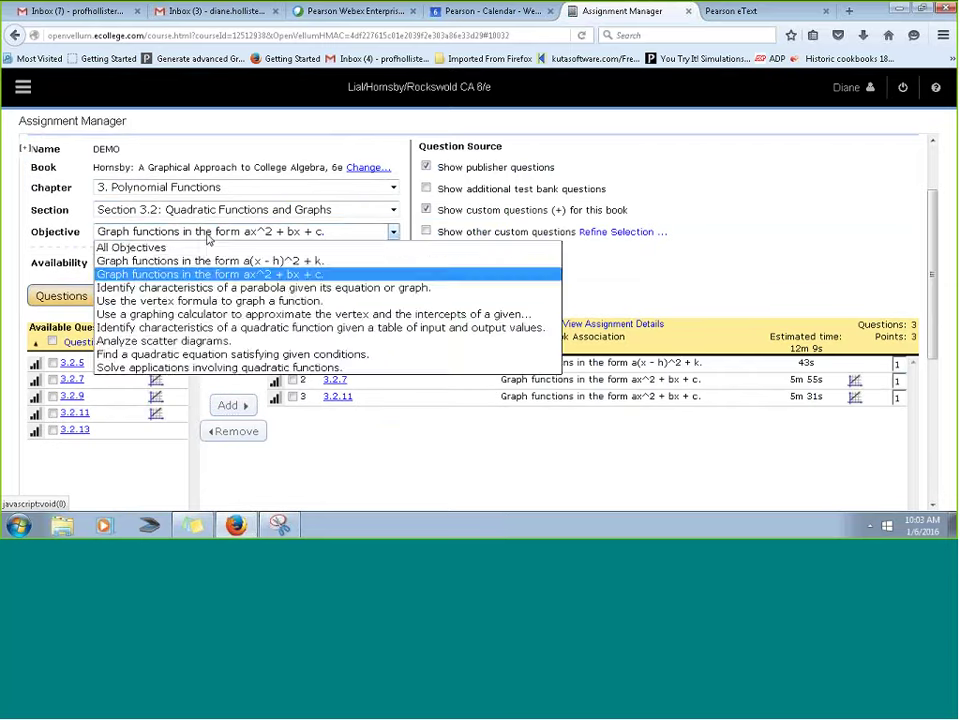
left_click(210, 274)
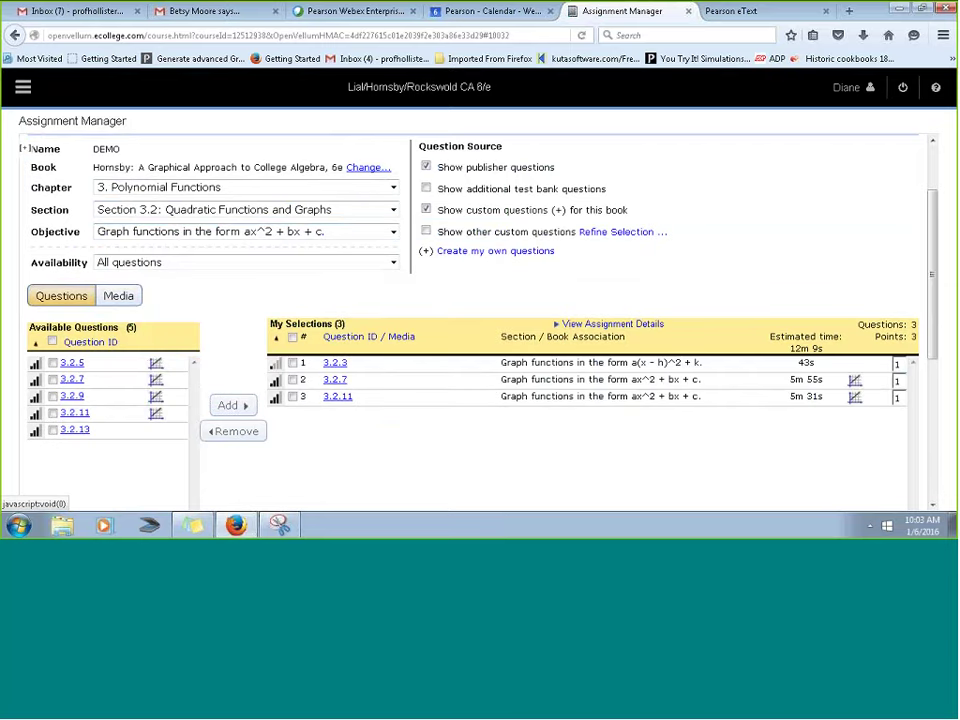
left_click(245, 231)
left_click(150, 285)
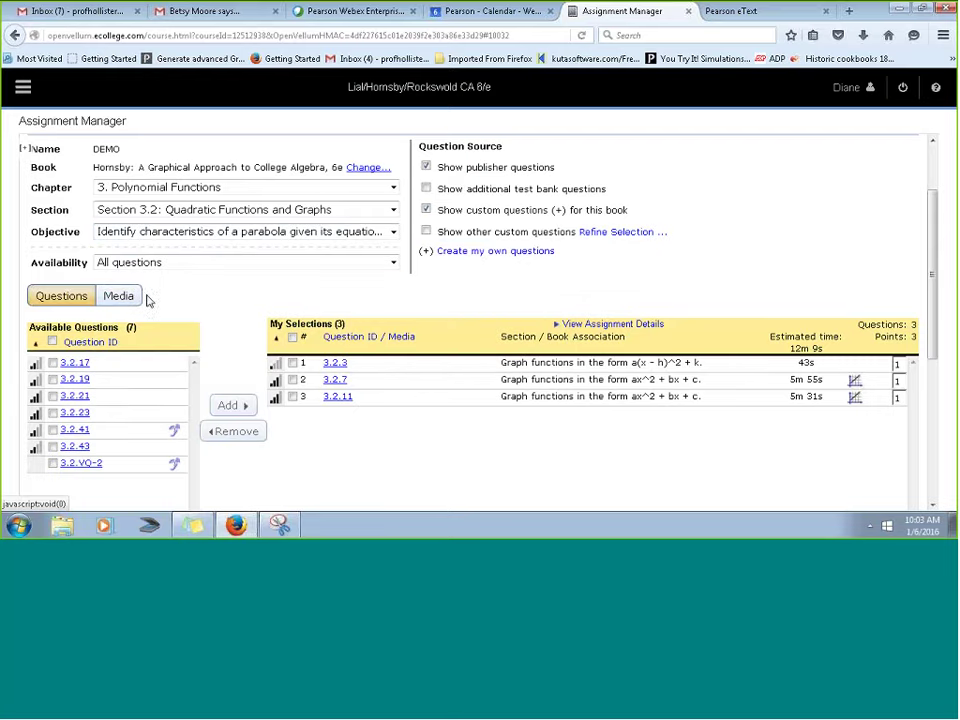
left_click(53, 396)
left_click(53, 446)
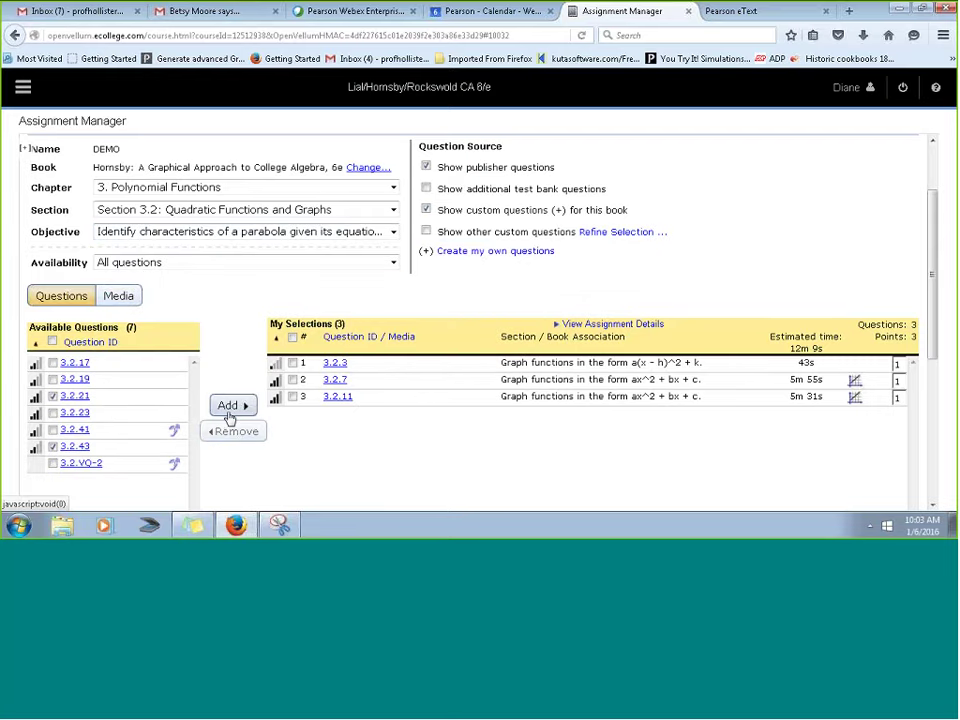
left_click(230, 406)
- Add questions 3.2.25 and 3.2.27 from the objective "Use the vertex formula to graph a function"
left_click(233, 232)
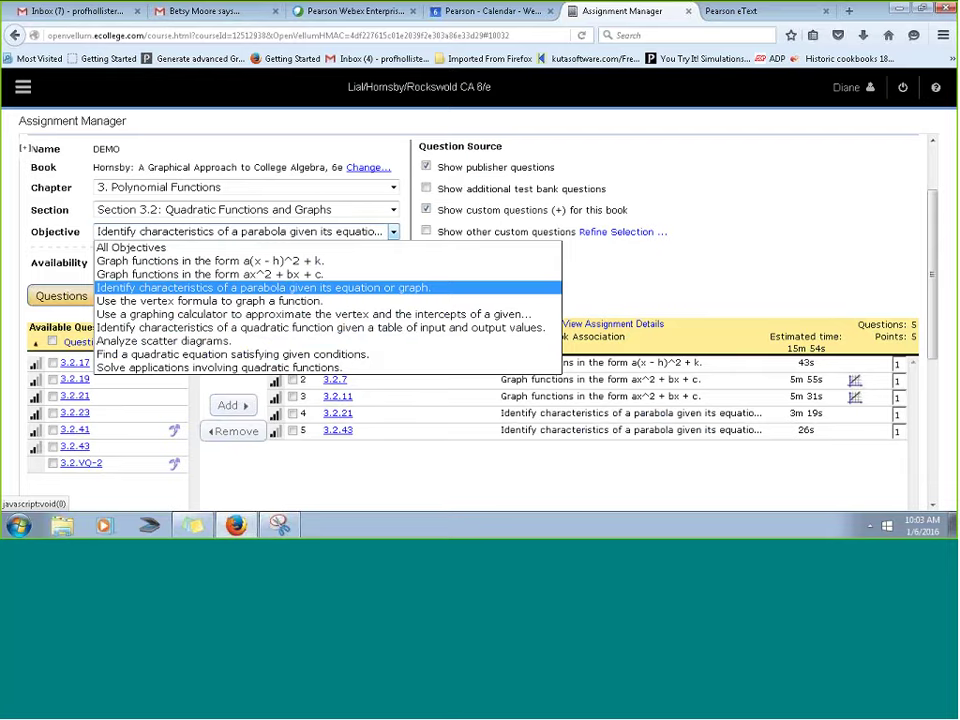
left_click(208, 300)
left_click(53, 379)
left_click(53, 363)
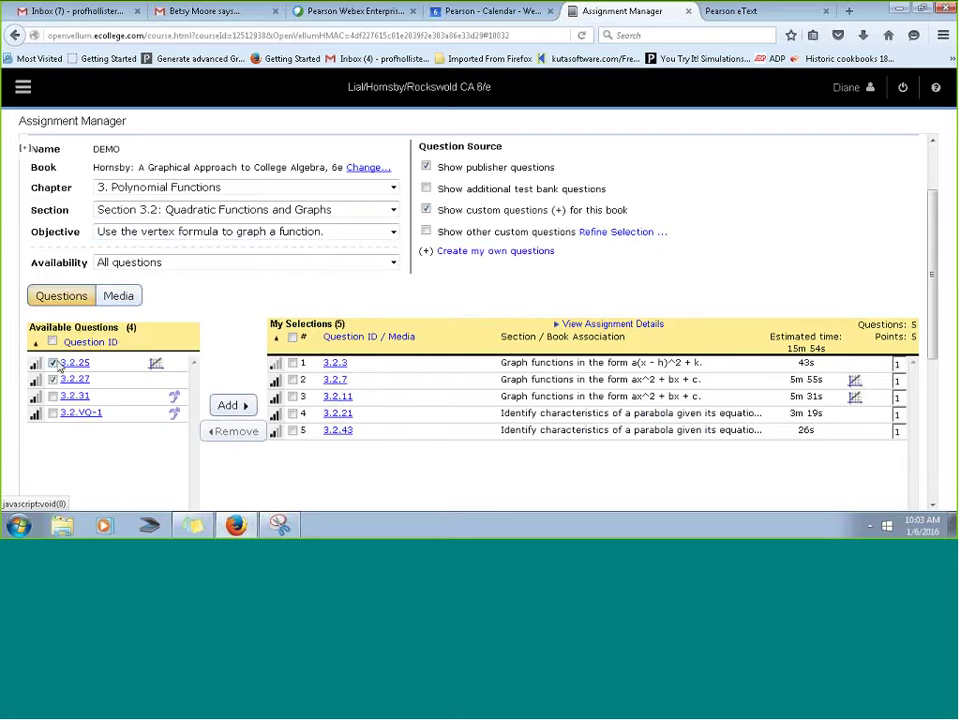
left_click(232, 405)
- Add question 3.2.45 from the objective on identifying a quadratic function's characteristics given a table of input and output values
left_click(255, 232)
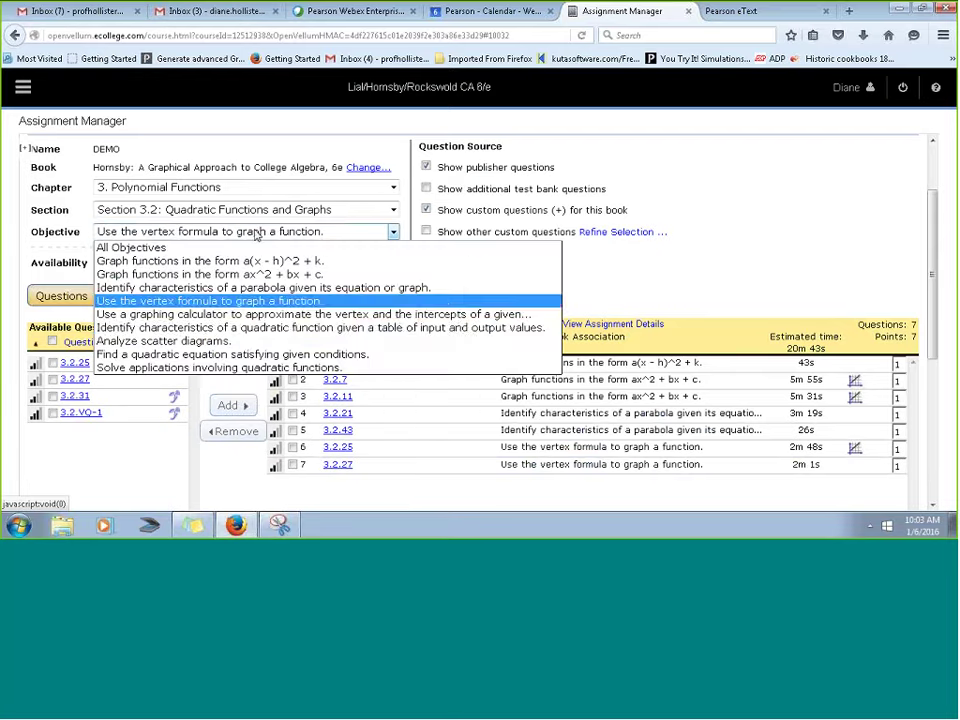
left_click(250, 330)
left_click(52, 363)
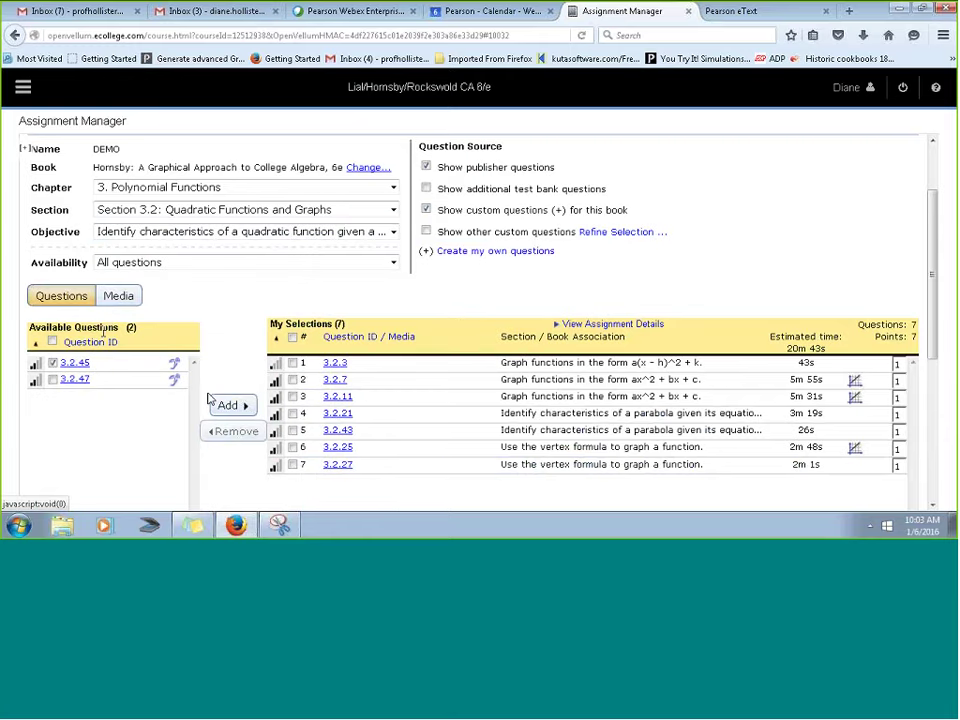
left_click(226, 404)
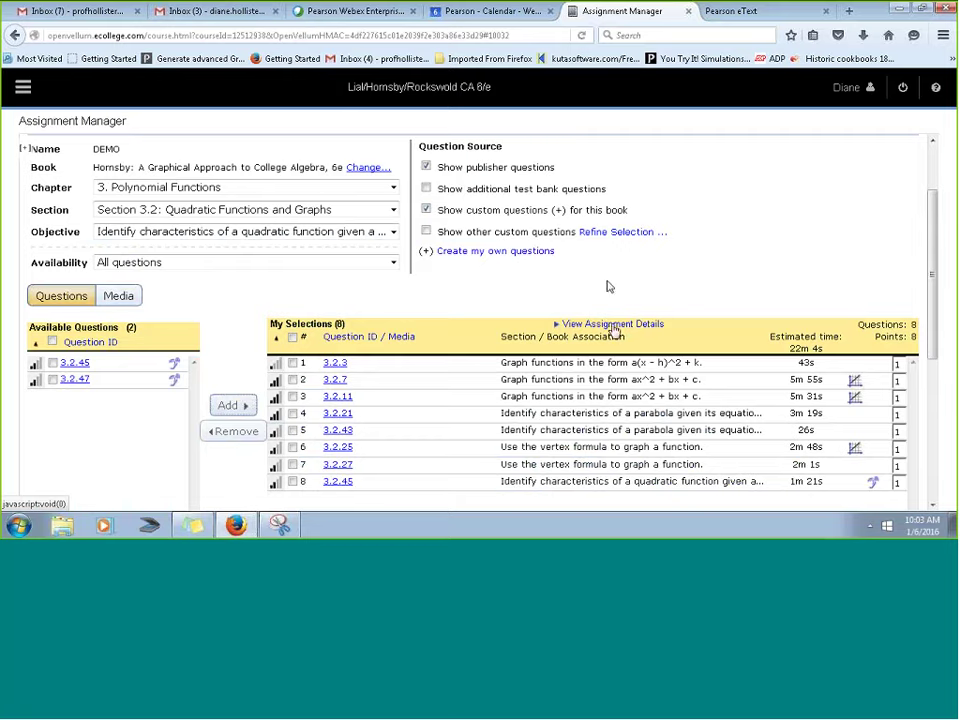
- View the assignment details, require students to show work for question 3.2.7, and close the details window
scroll(450, 300, "down", 2)
mouse_move(280, 317)
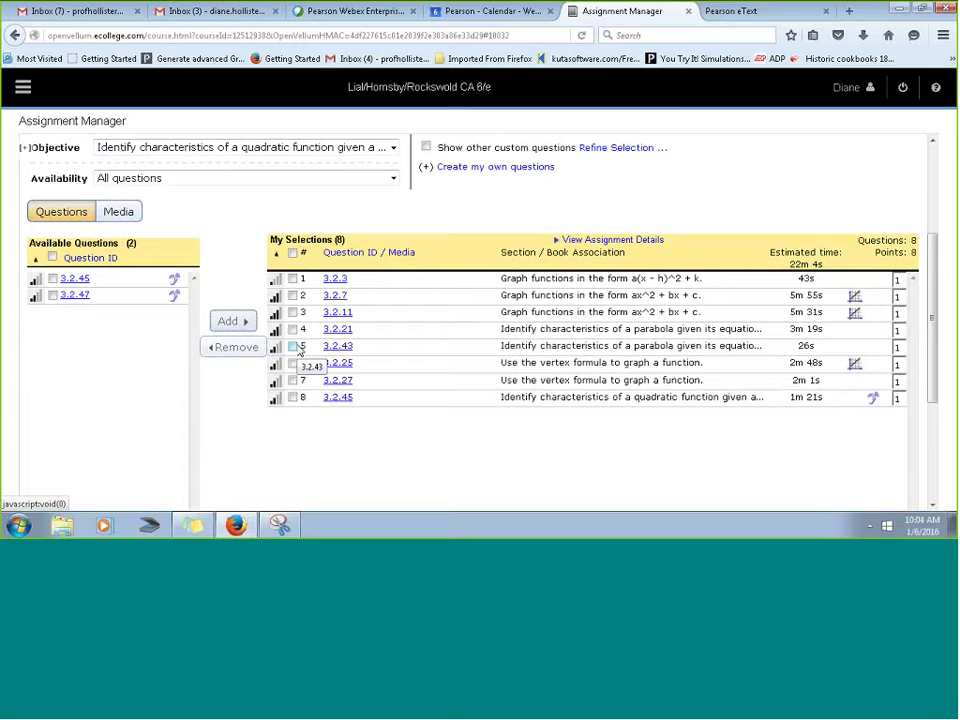
left_click(636, 242)
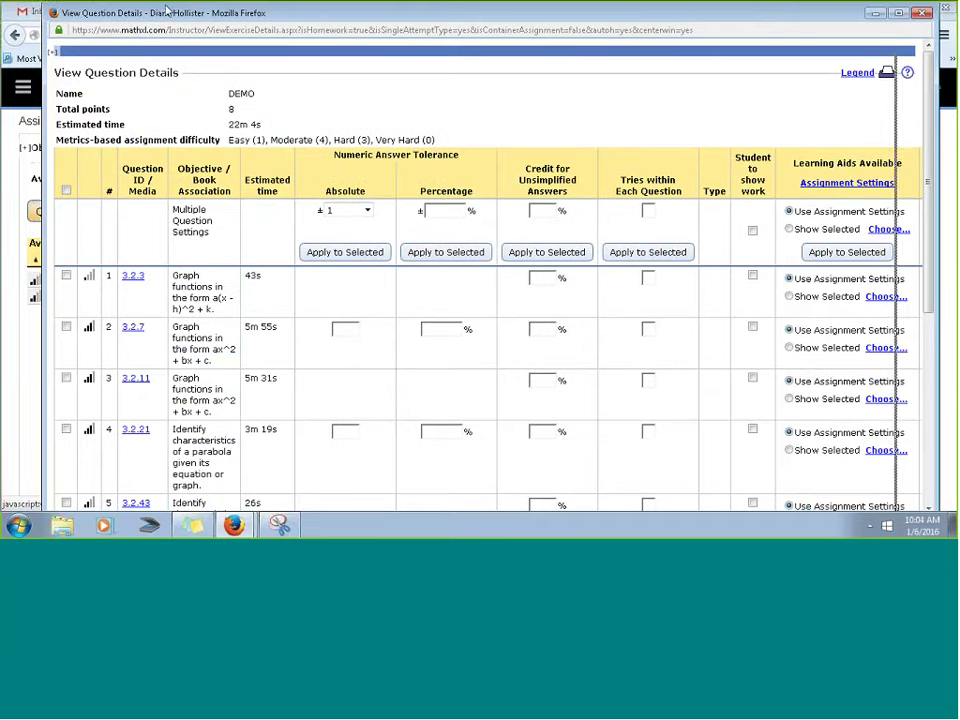
left_click_drag(166, 10, 161, 10)
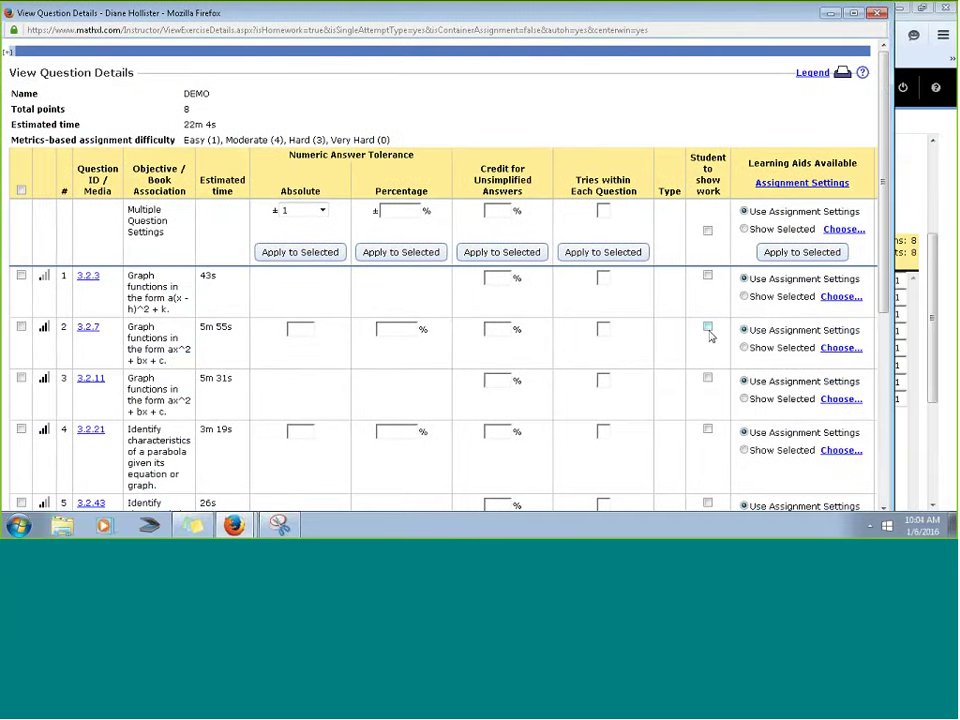
left_click(707, 328)
scroll(840, 362, "down", 5)
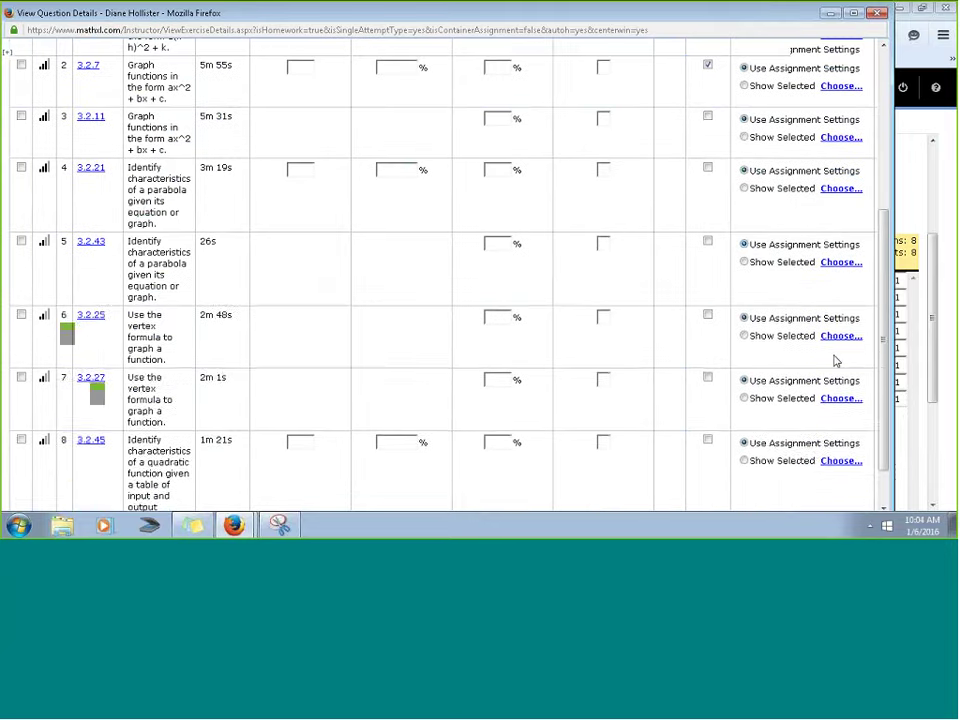
key("ctrl+w")
- Preview question 3.2.7 to check its show-work setting and its parts, and close the preview
mouse_move(333, 297)
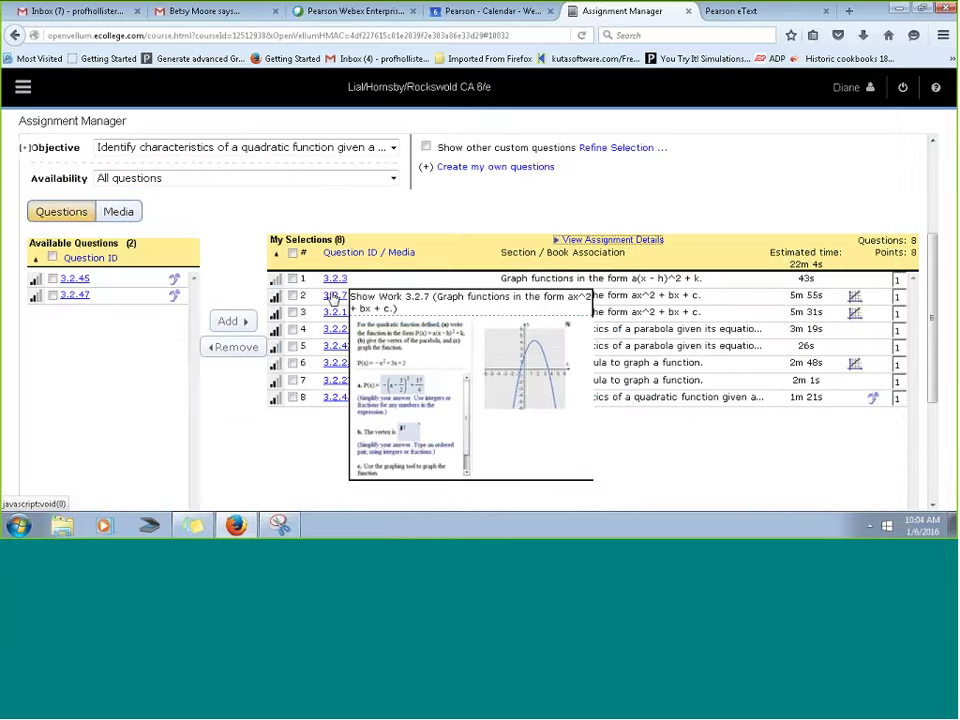
left_click(333, 298)
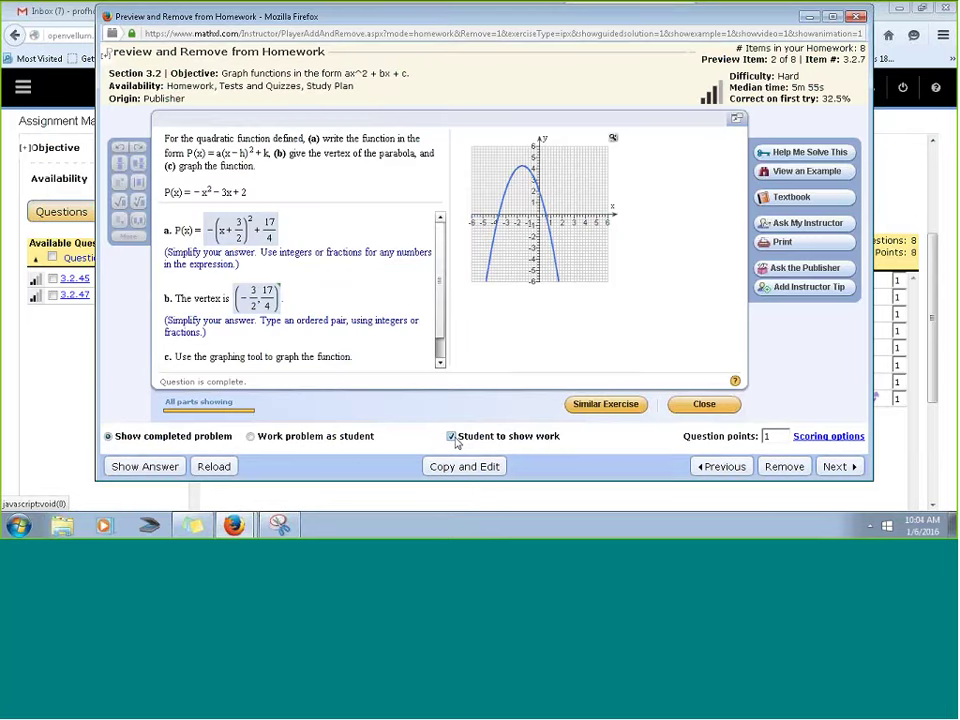
scroll(440, 292, "down", 1)
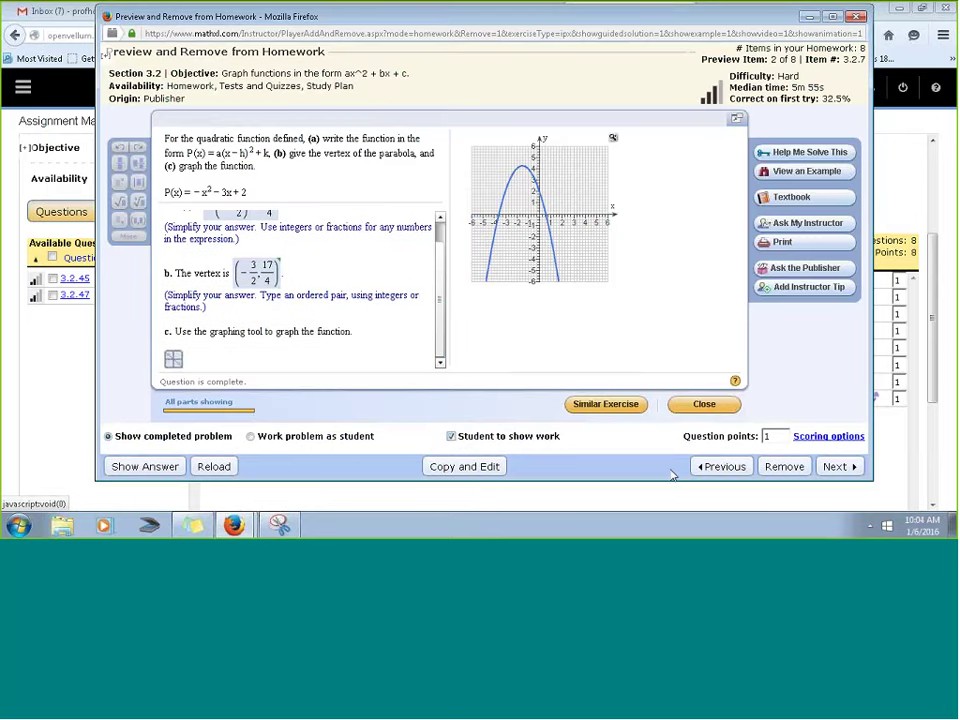
left_click(716, 410)
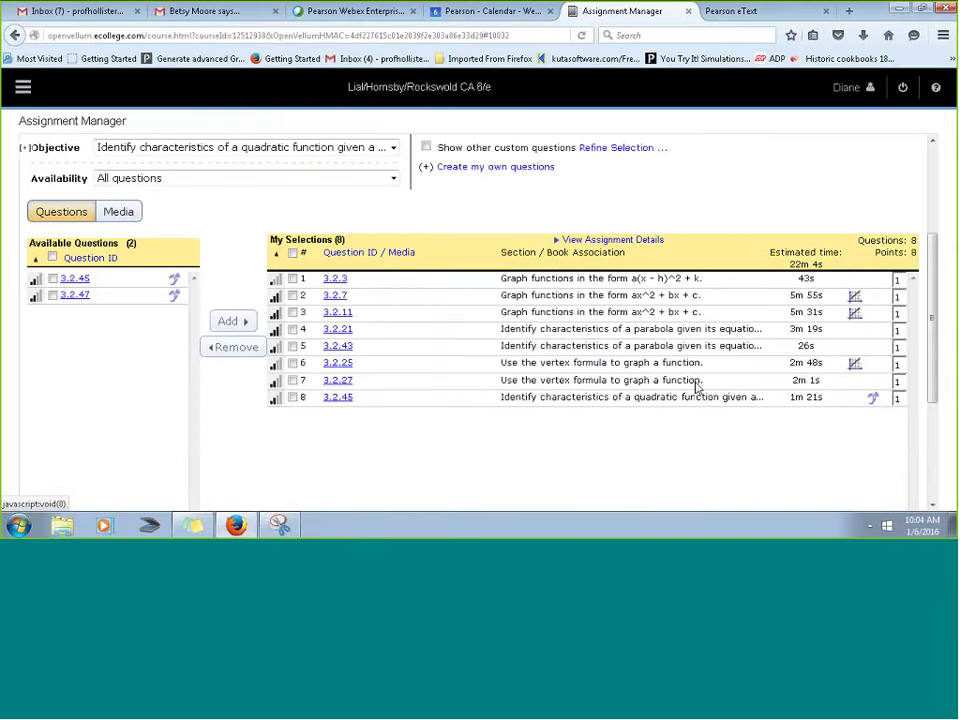
- Continue to the homework settings, save and assign the DEMO homework without changing them, and expand the course menu
scroll(782, 403, "down", 4)
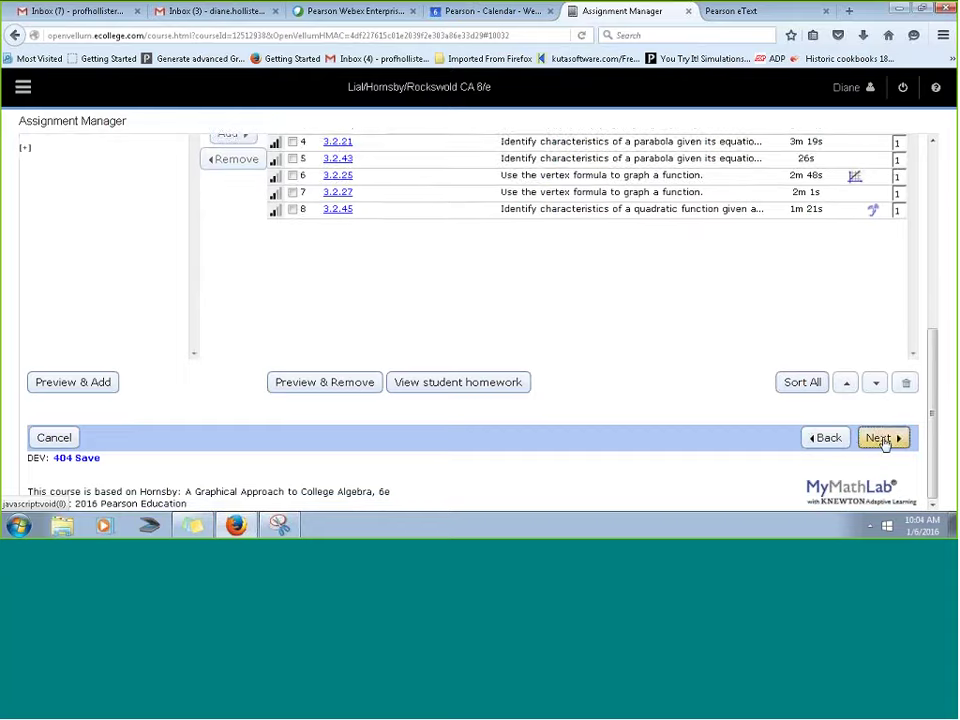
left_click(884, 438)
scroll(891, 441, "down", 10)
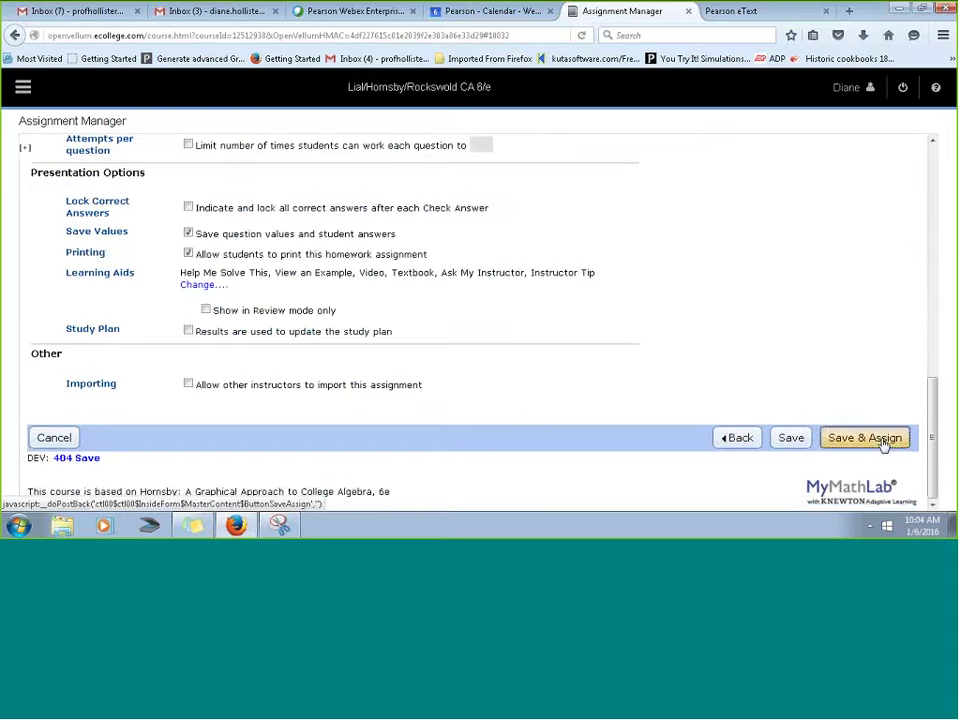
left_click(884, 440)
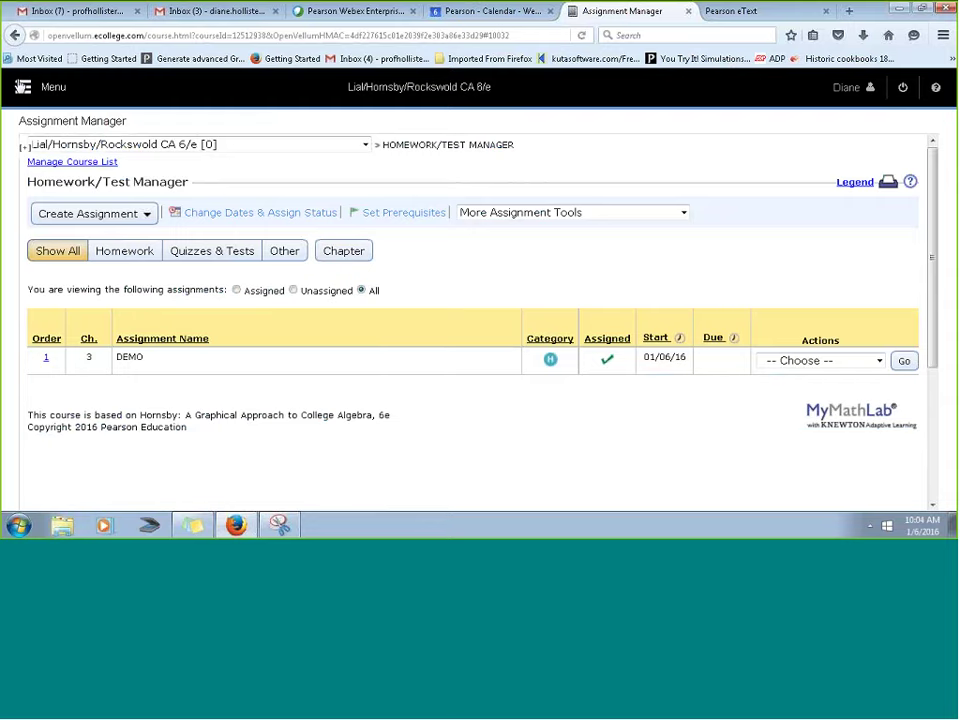
left_click(21, 88)
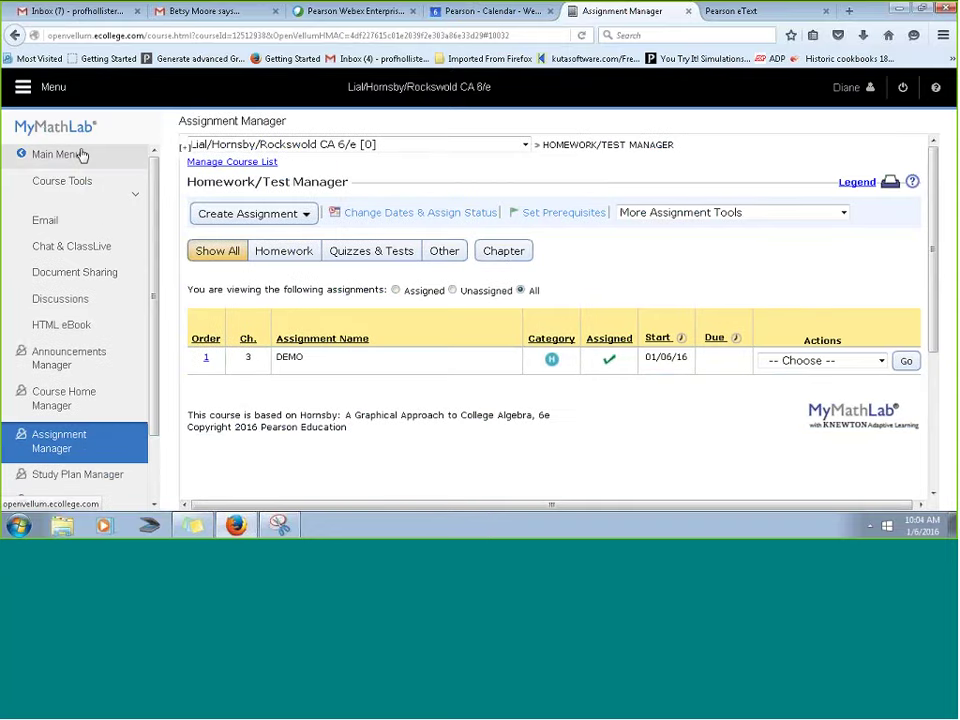
- Return to the main course menu, open the DEMO homework from the student assignments, collapse the menu and launch question 2
left_click(83, 156)
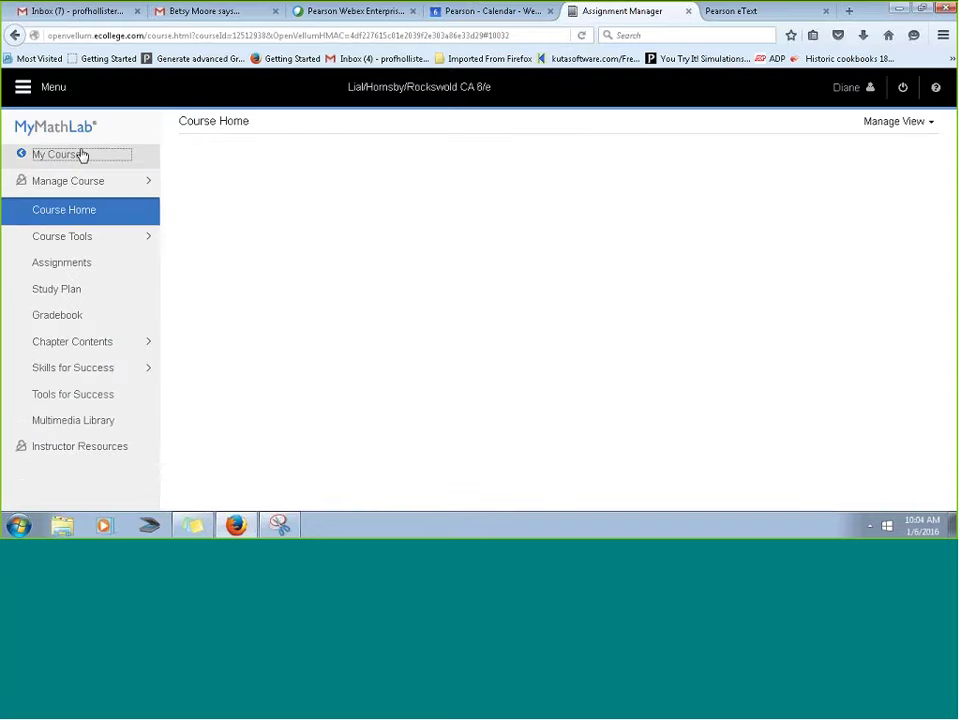
left_click(81, 268)
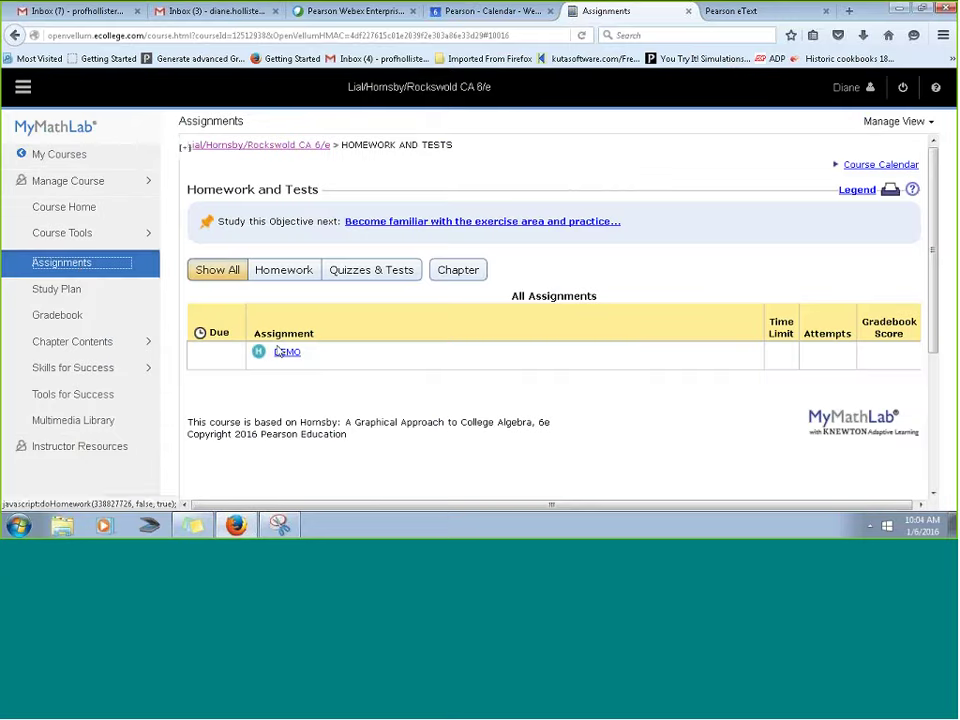
left_click(287, 352)
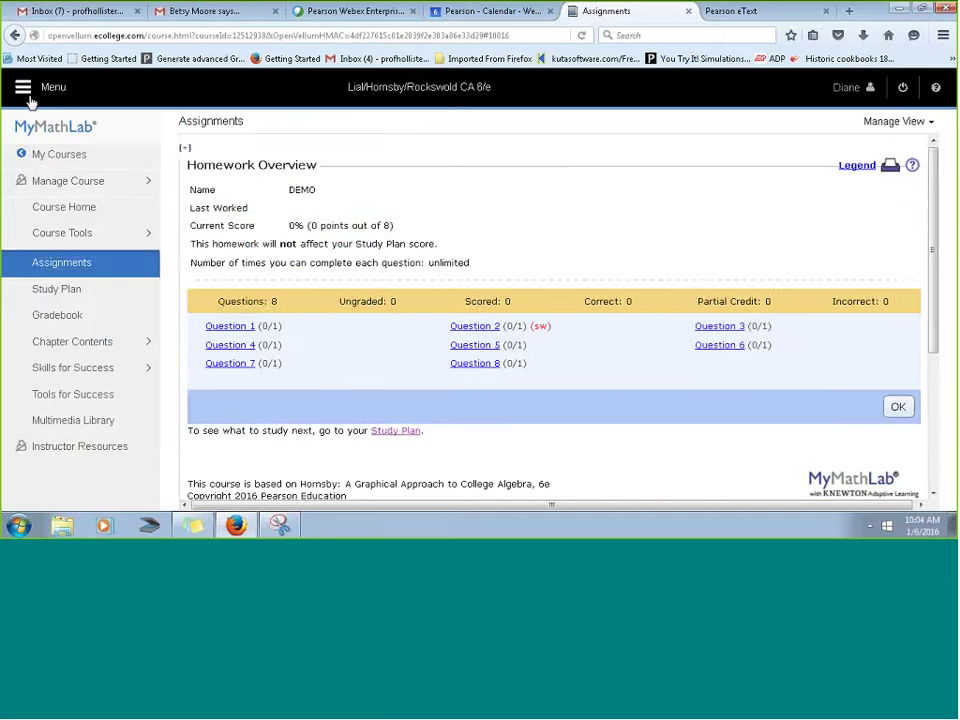
left_click(27, 98)
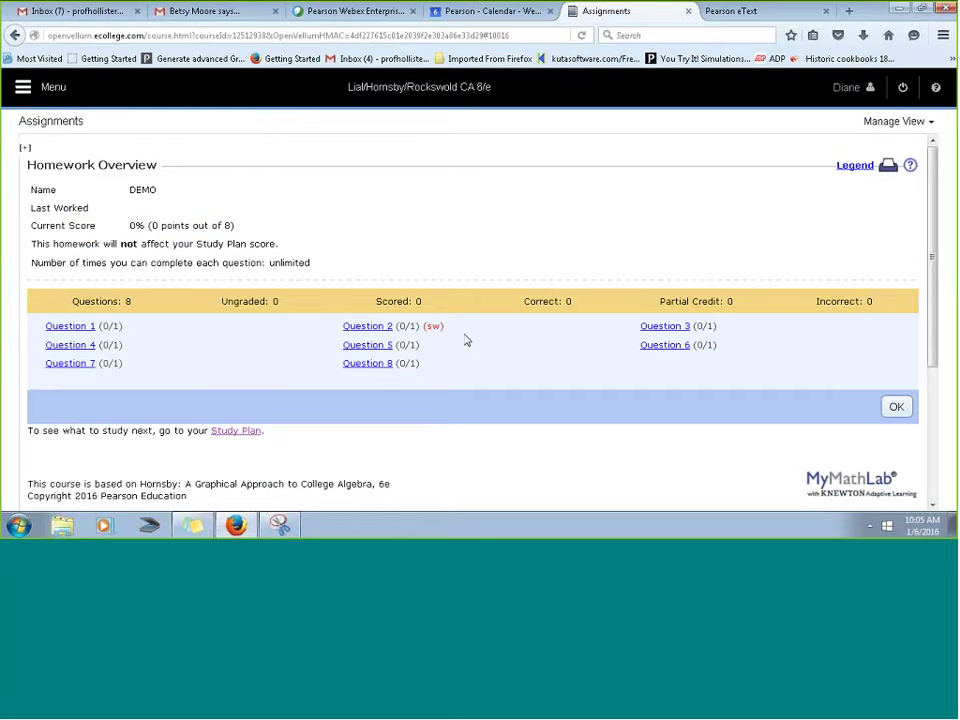
left_click(370, 331)
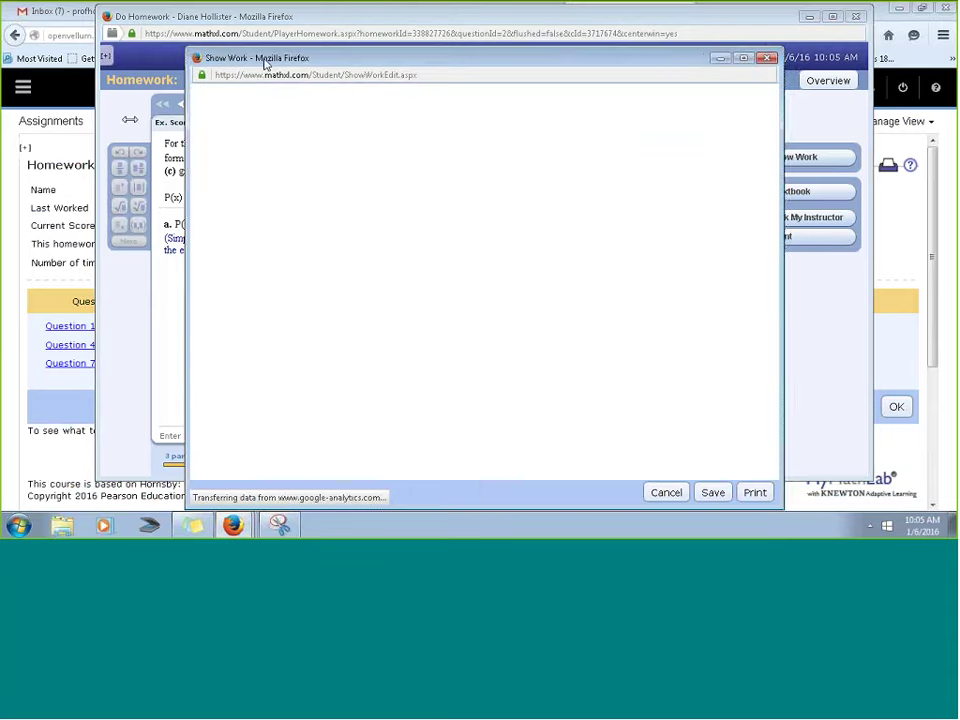
- Reposition the Show Work window to view it beside question 2, and open its image upload dialog and cancel it
left_click_drag(265, 62, 298, 257)
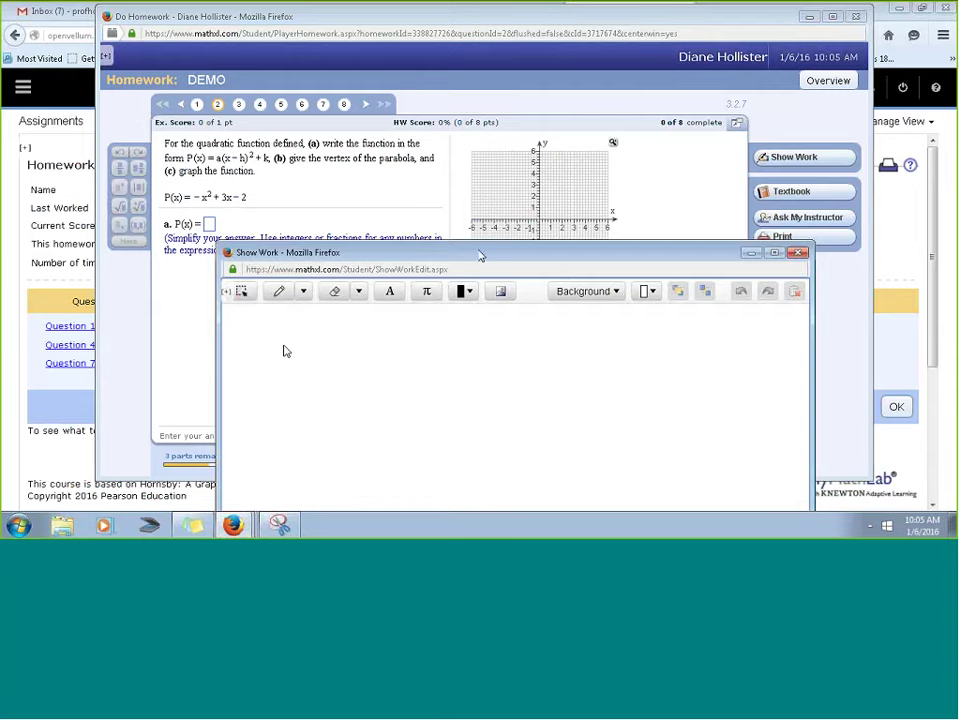
mouse_move(492, 255)
left_mouse_down()
mouse_move(579, 178)
mouse_move(502, 260)
left_mouse_up()
left_click(209, 224)
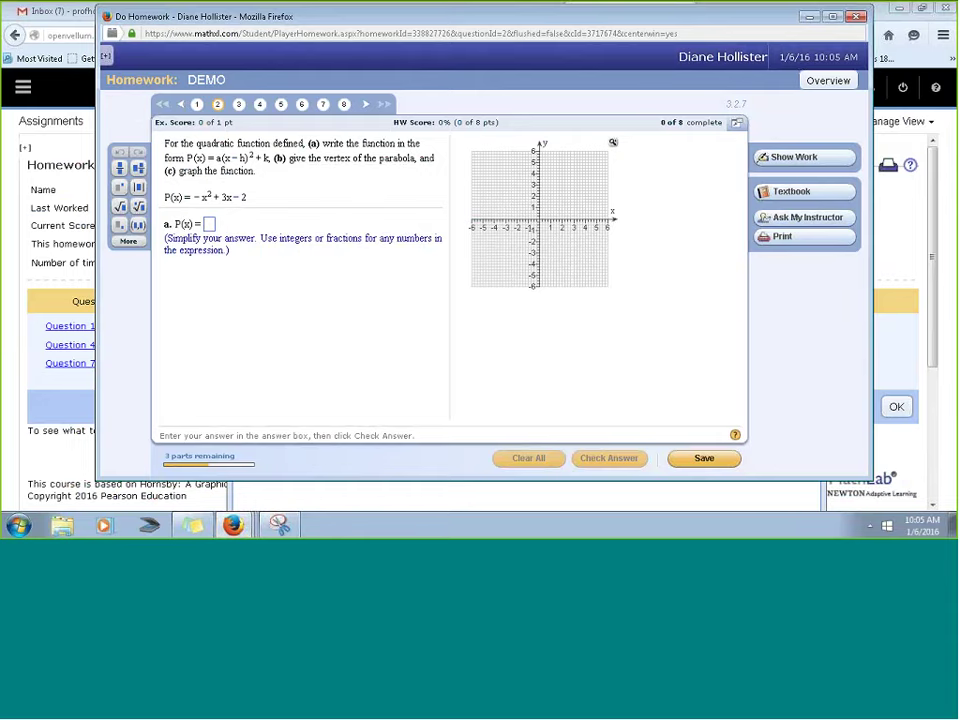
mouse_move(232, 525)
left_click(200, 492)
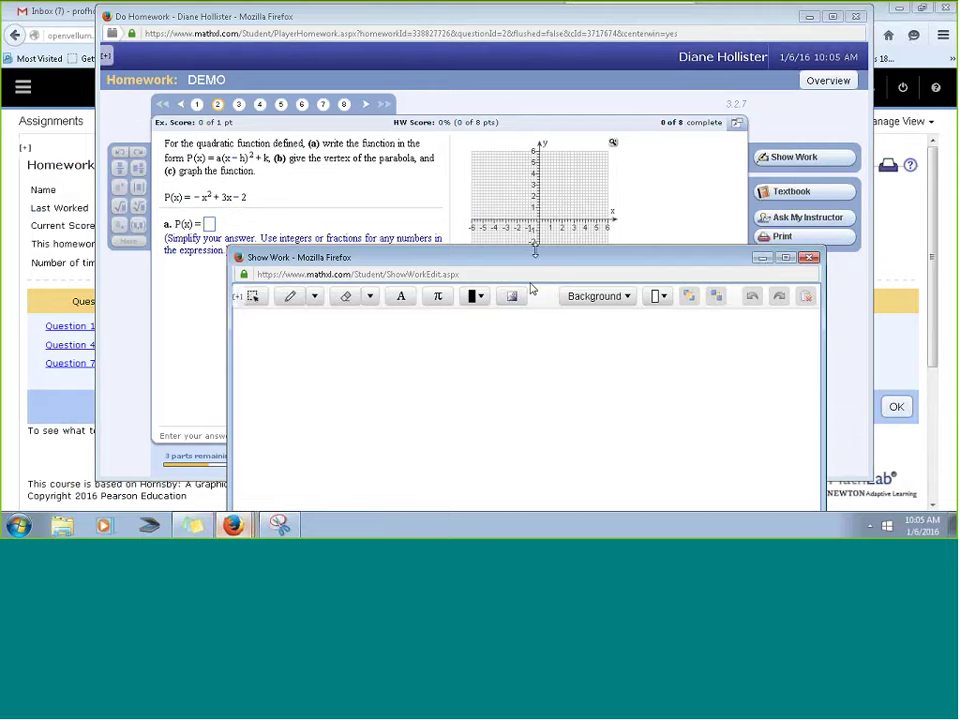
left_click_drag(535, 252, 481, 108)
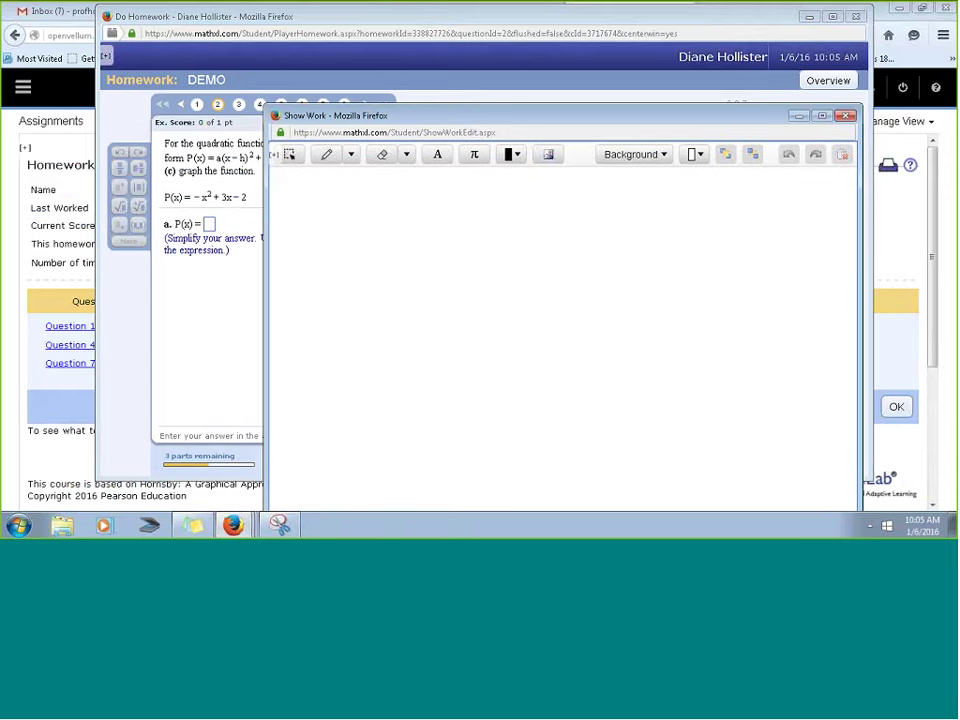
left_click(550, 156)
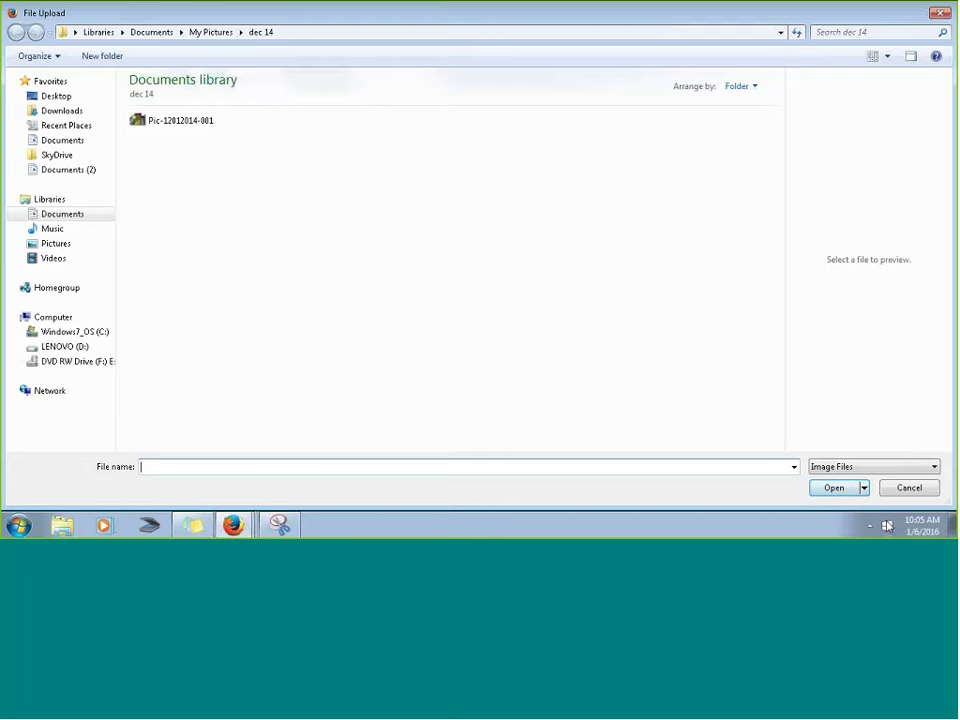
key("Escape")
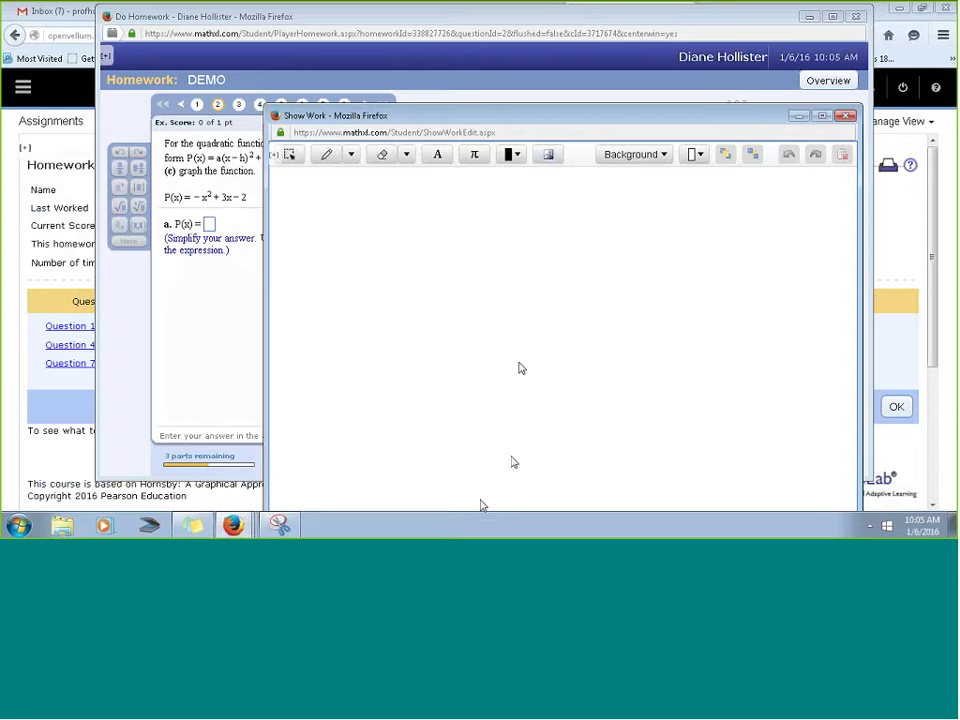
- Save the blank Show Work page, save question 2 and confirm leaving it without shown work
left_click_drag(484, 118, 312, 50)
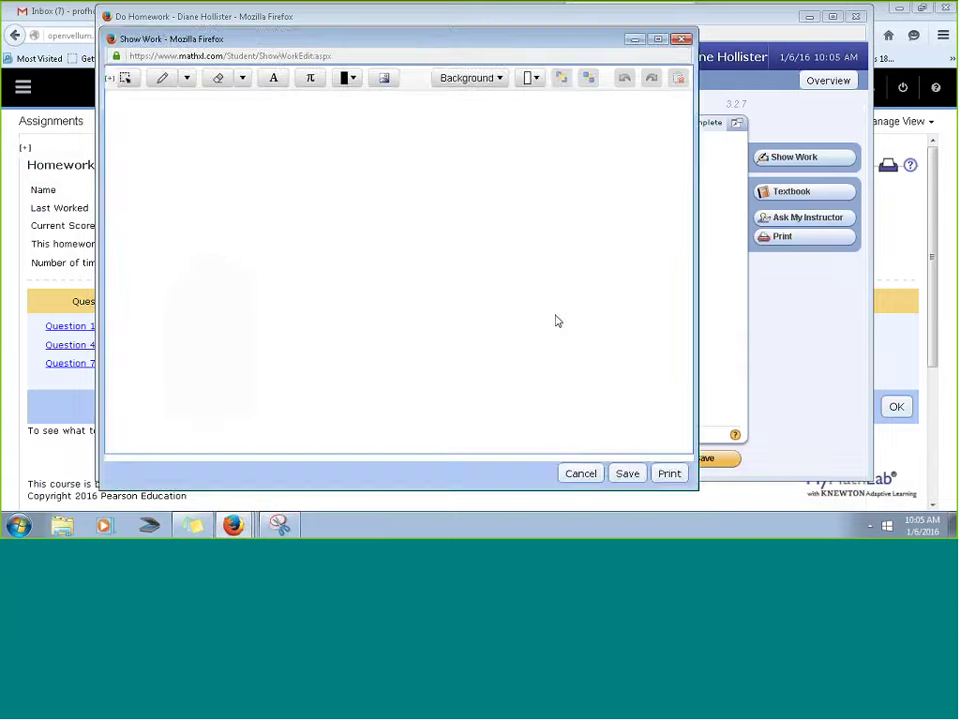
left_click(624, 474)
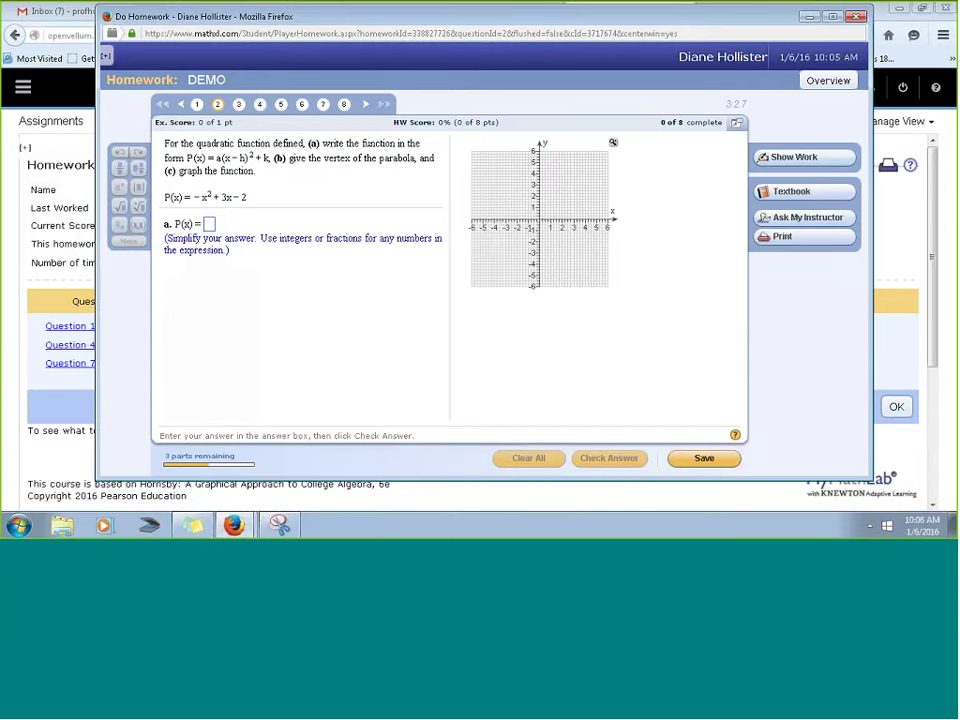
left_click(695, 462)
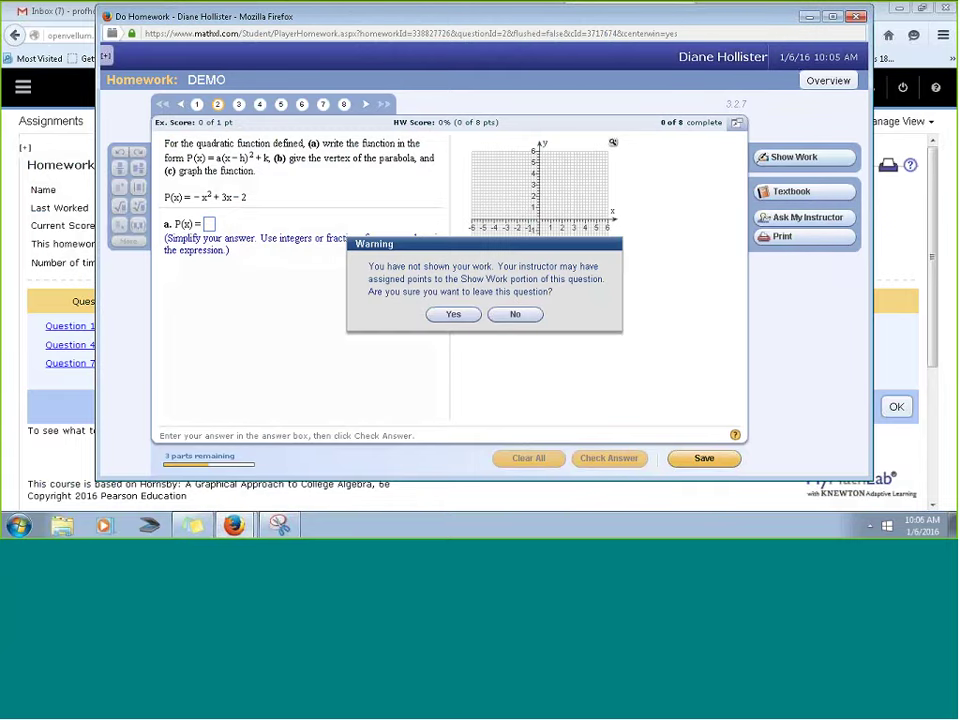
left_click(458, 315)
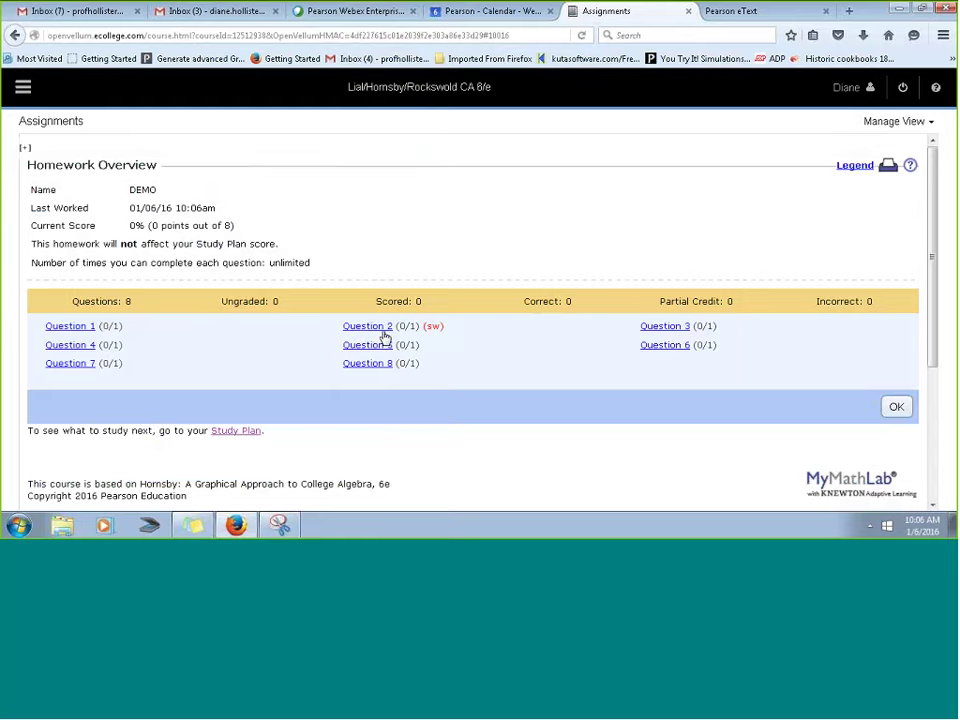
- Open the Instructor Gradebook, go to the student's results, and review question 2 of the DEMO homework
left_click(23, 87)
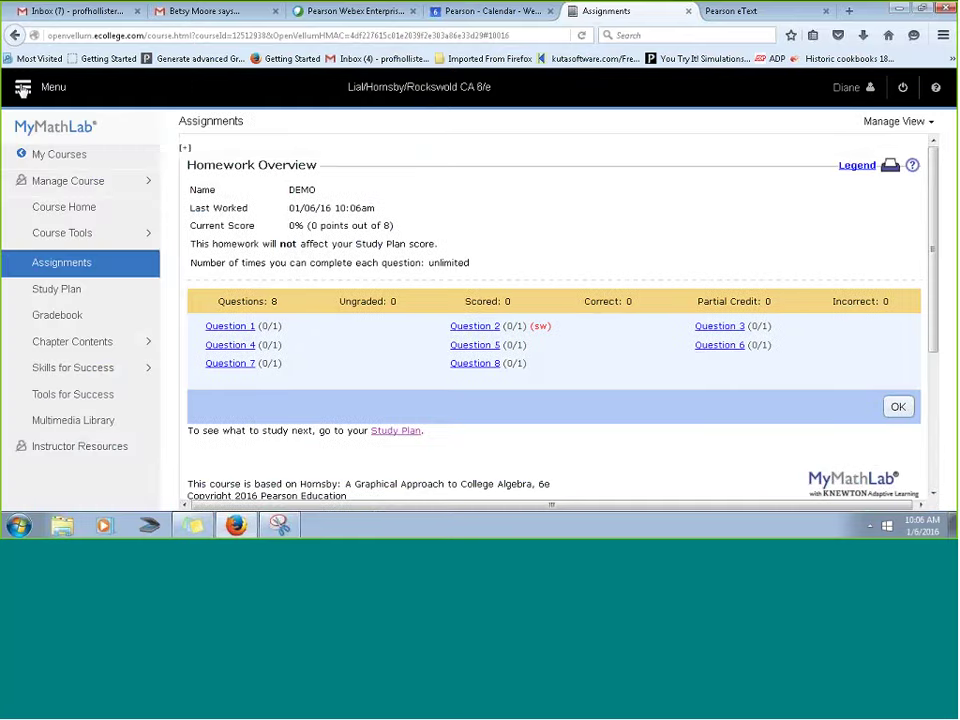
left_click(68, 233)
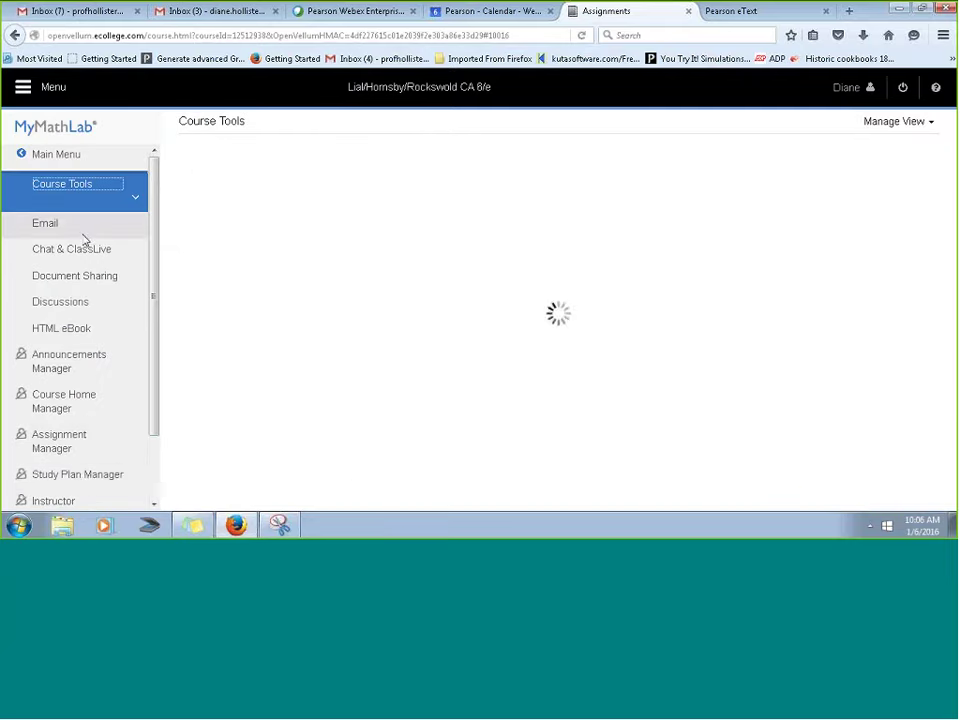
scroll(81, 450, "down", 2)
left_click(81, 440)
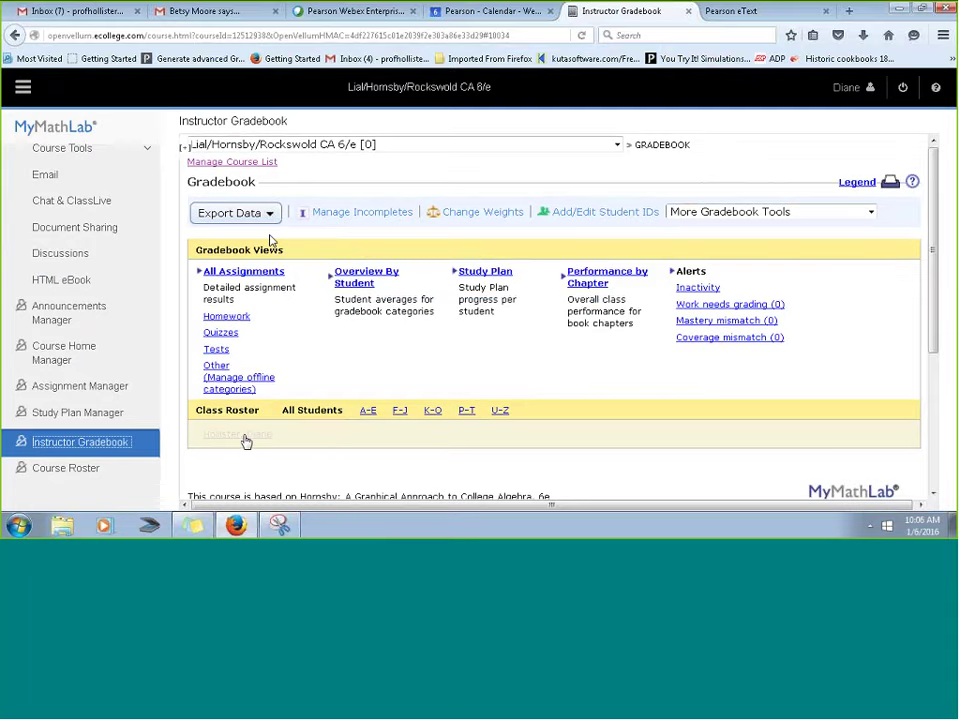
left_click(246, 441)
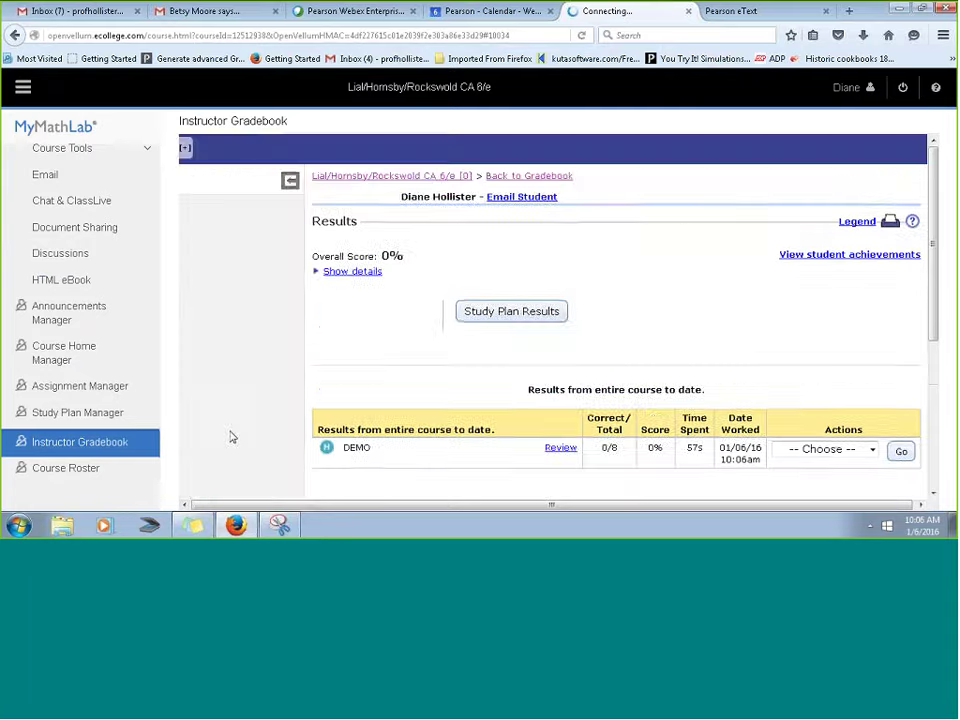
left_click(564, 420)
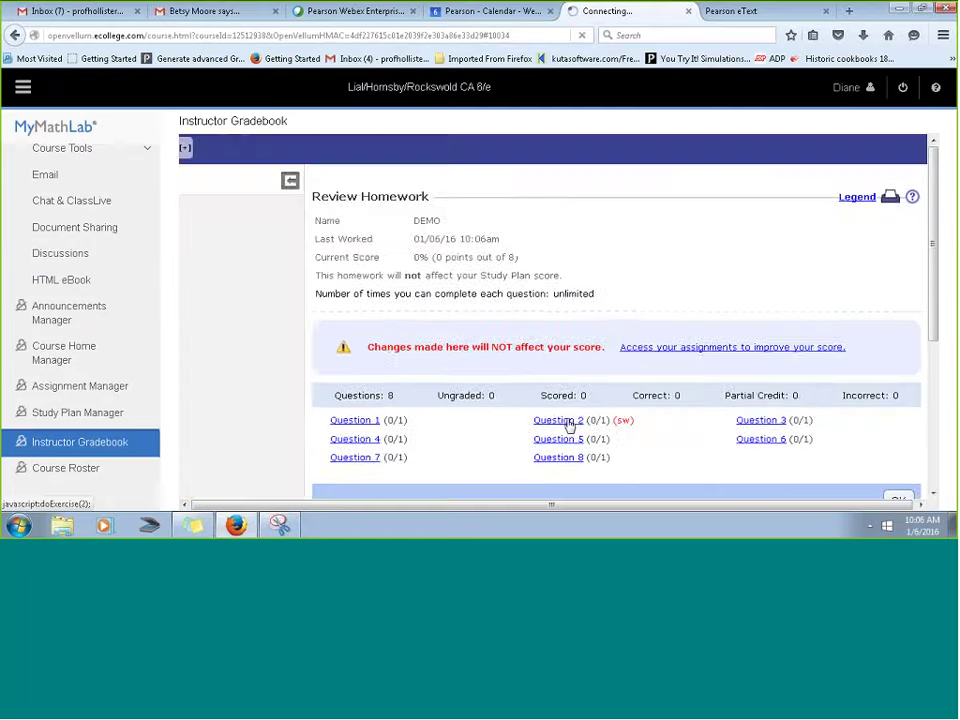
left_click(466, 393)
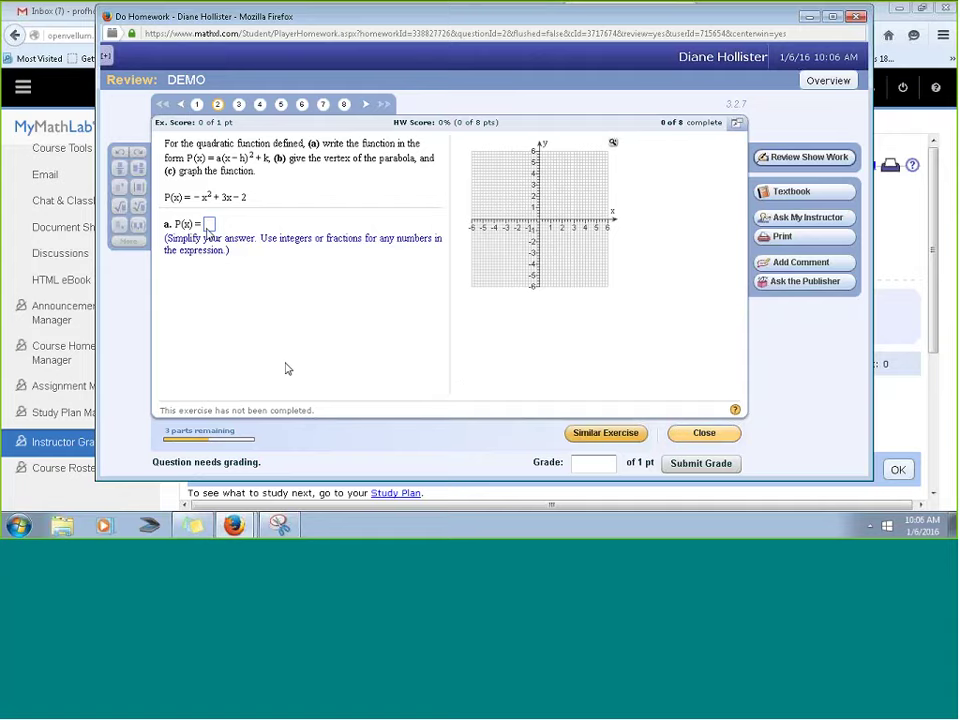
- Review and save the Show Work page for question 2, and submit a grade of 0.67 for the question
left_click(808, 157)
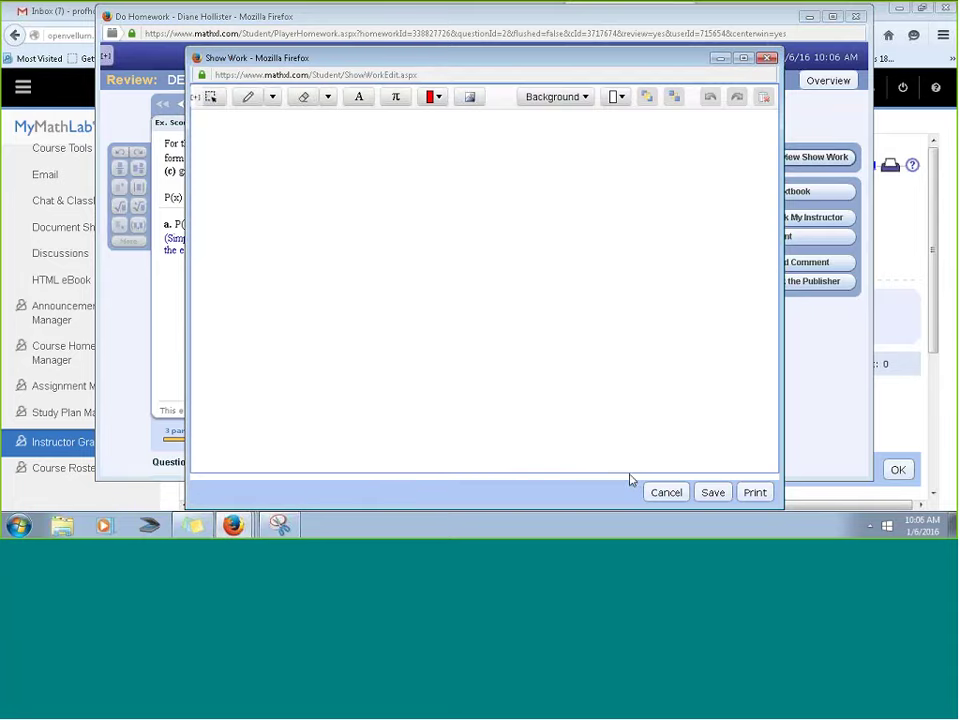
left_click(711, 494)
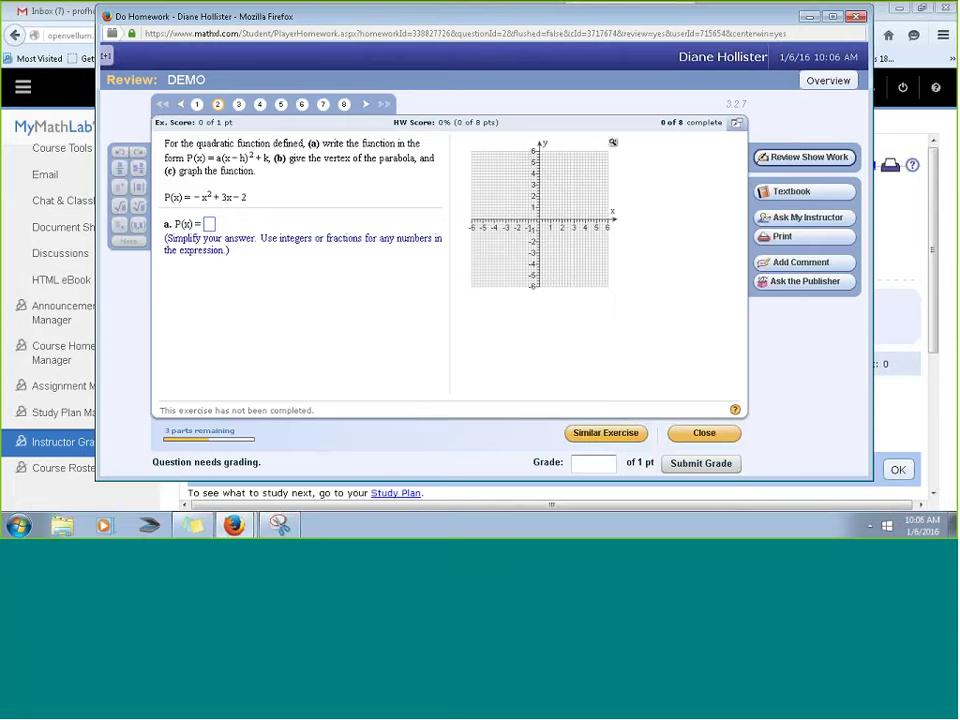
type(".67")
left_click(724, 468)
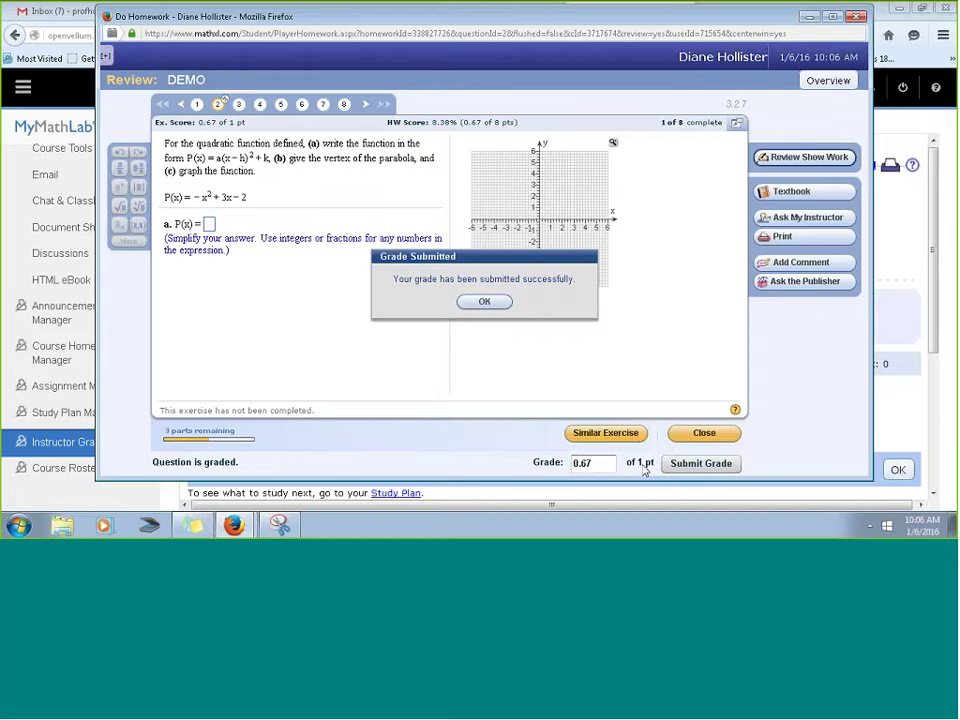
left_click(485, 302)
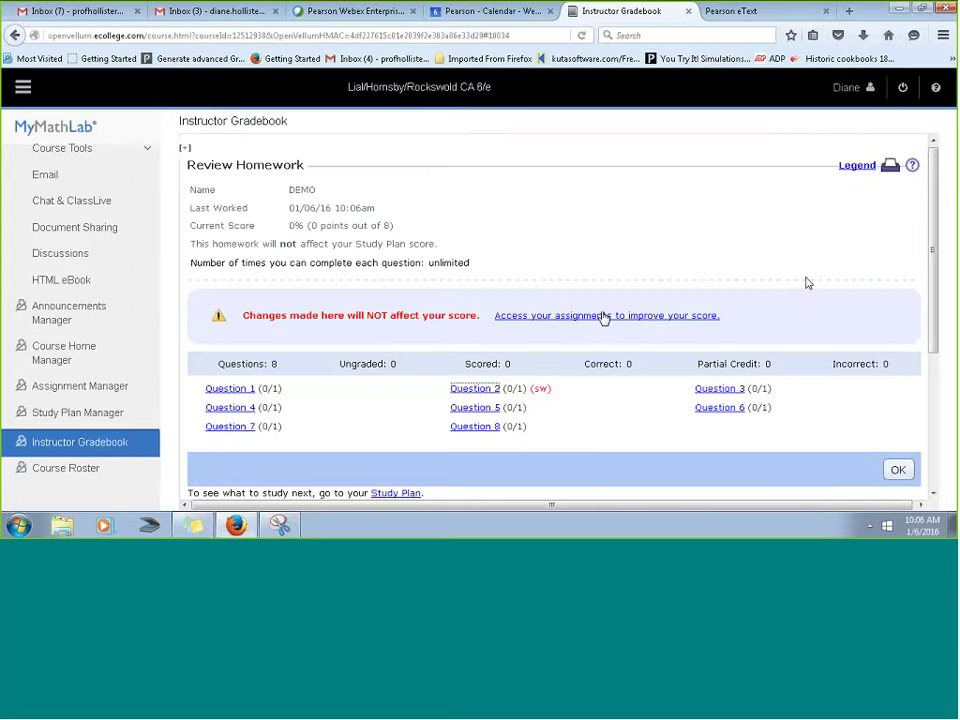
- Reopen question 2 from the homework review and check its Show Work page again without saving it
scroll(96, 330, "down", 1)
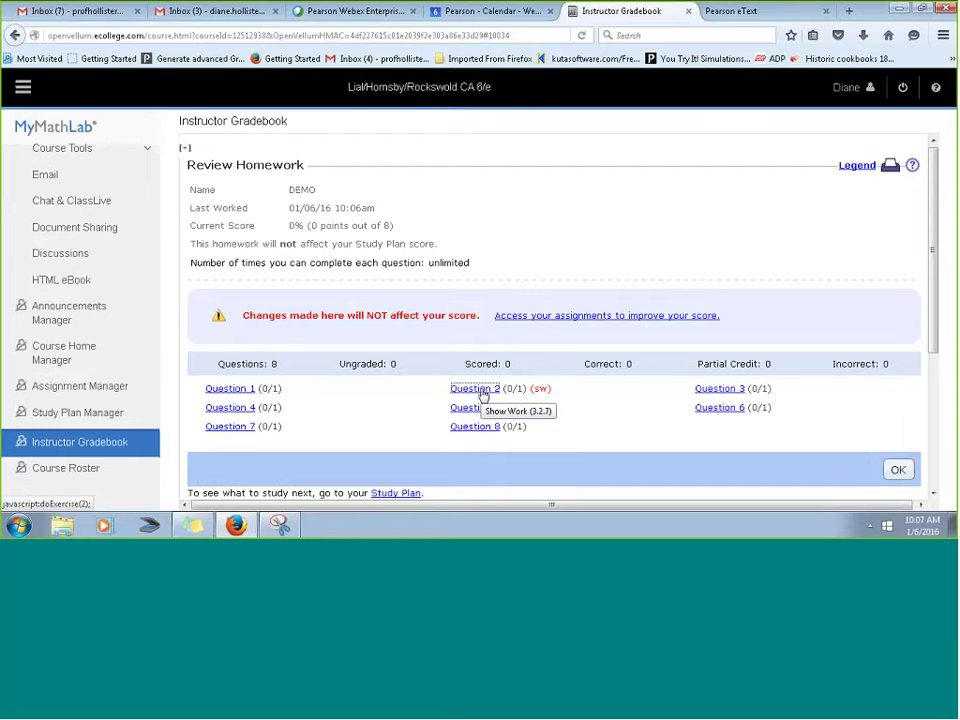
left_click(480, 392)
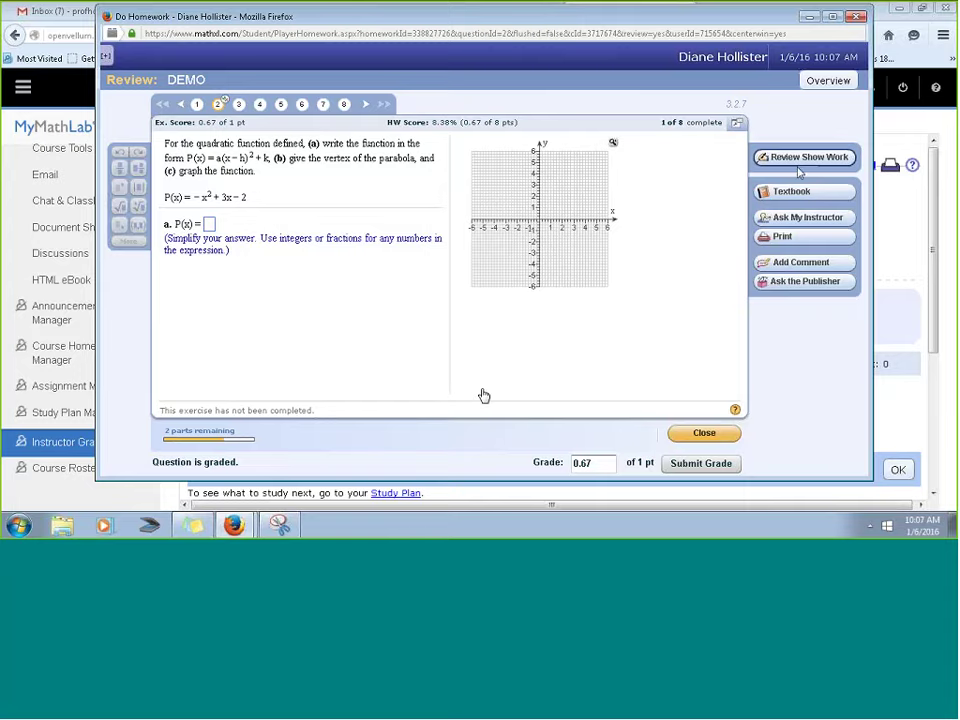
left_click(805, 158)
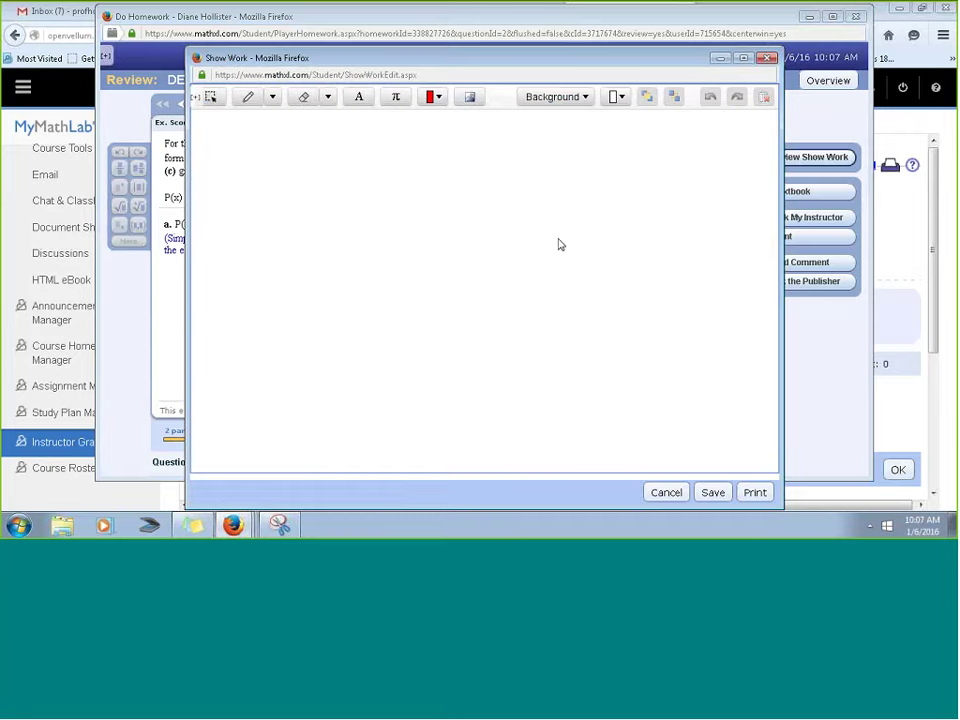
left_click(667, 493)
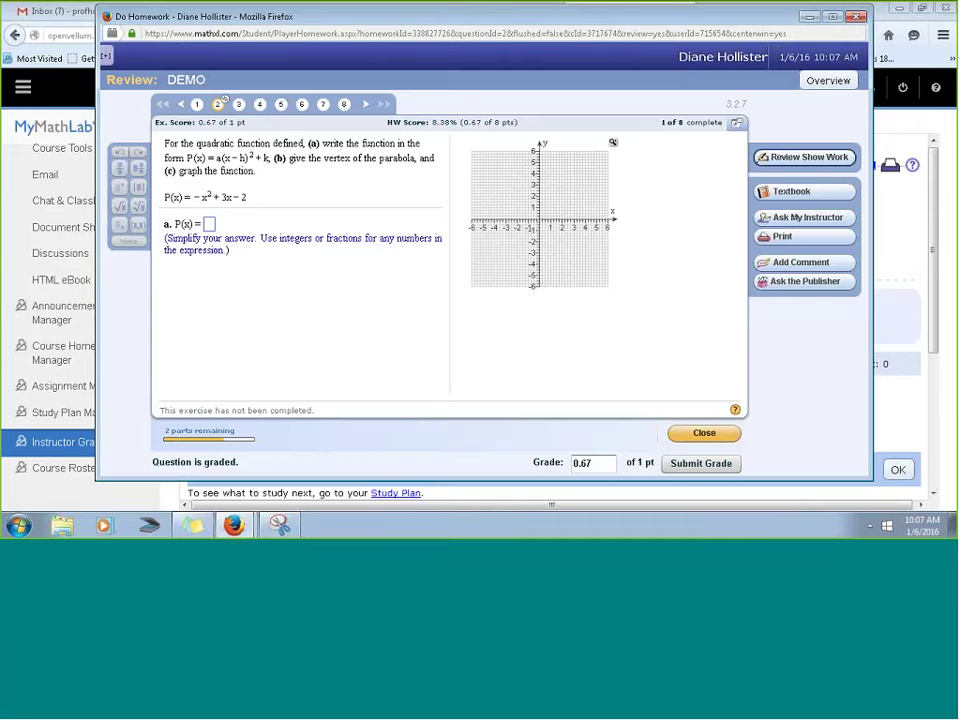
- Add the comment "On your show work, you neglected to show how to compute the values for x & Y on your vertex." and close the review
left_click(806, 263)
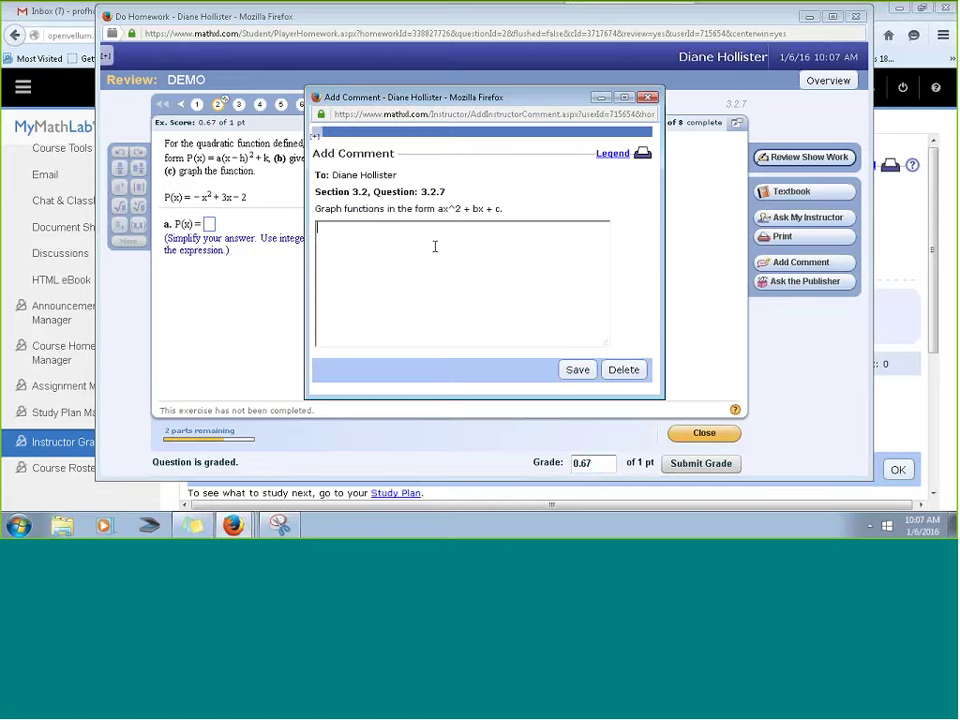
type("On your show work, you n")
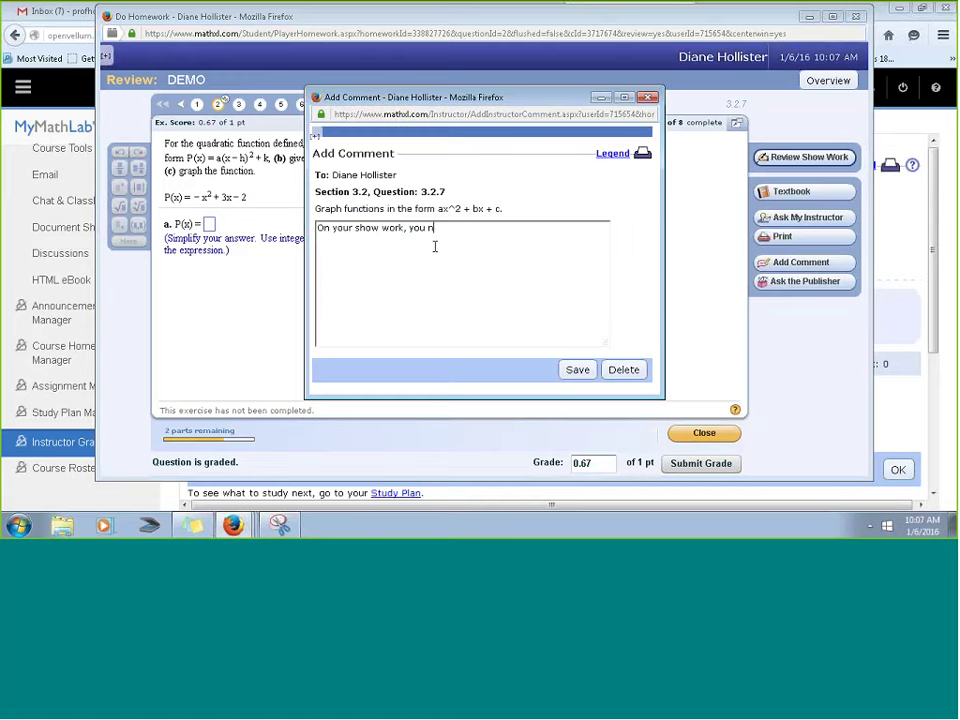
type("eglected to show how to compute ")
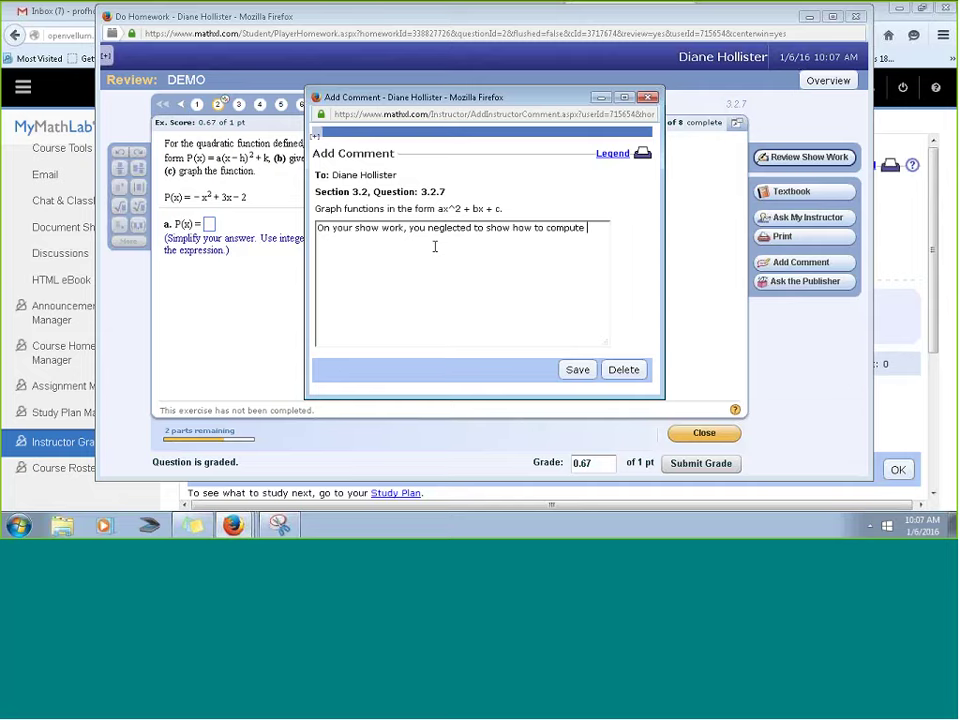
type("the ver")
key("BackSpace")
key("BackSpace")
key("BackSpace")
type("value s for x & Y on your vertex.")
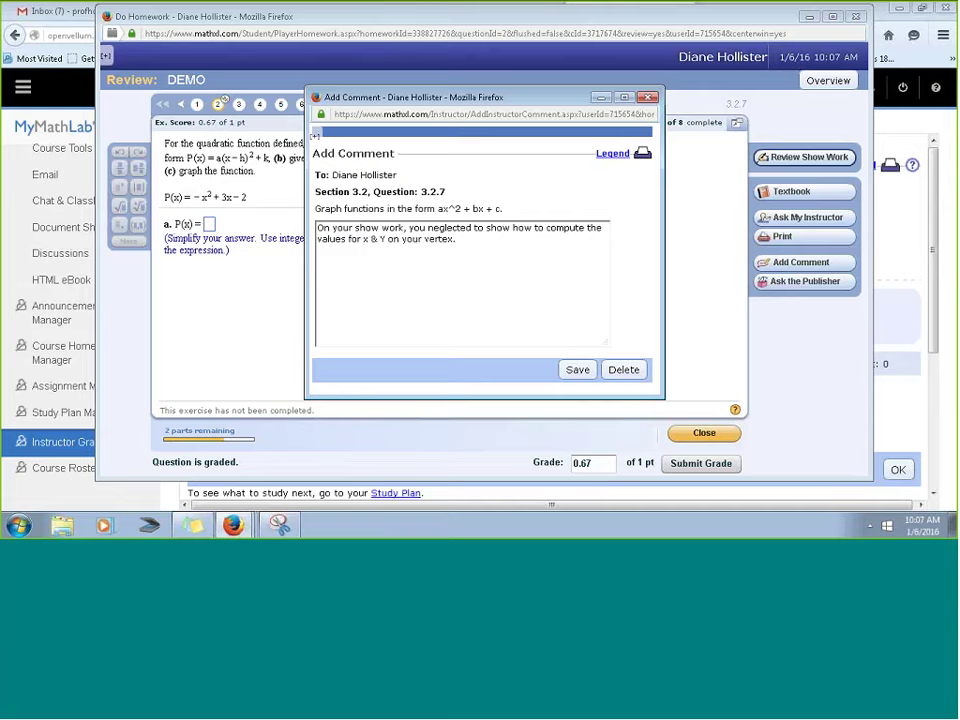
left_click(577, 370)
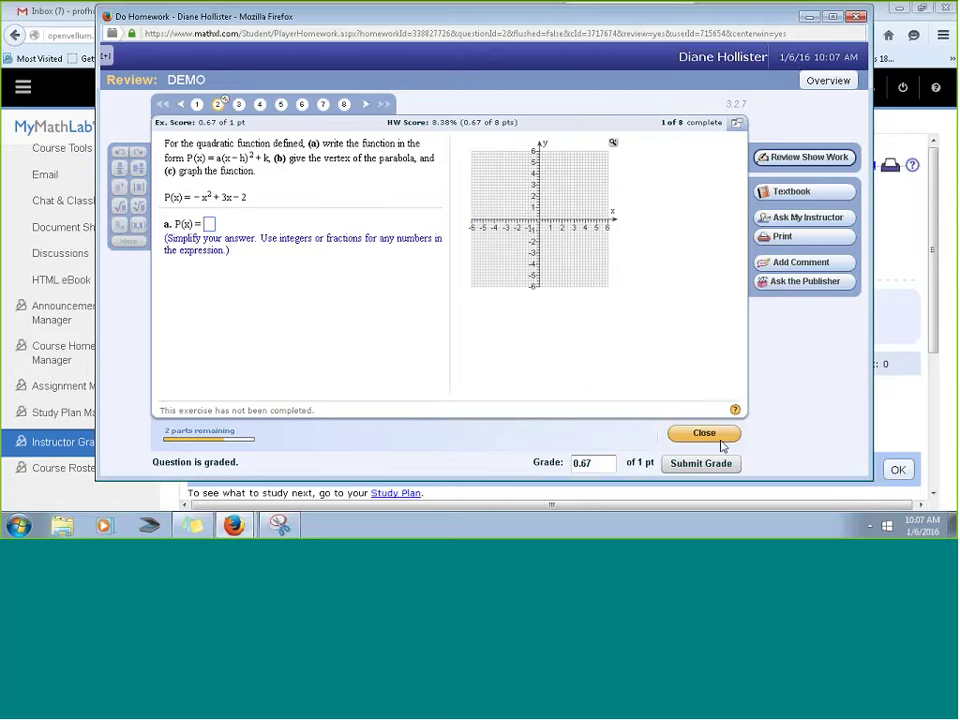
left_click(672, 432)
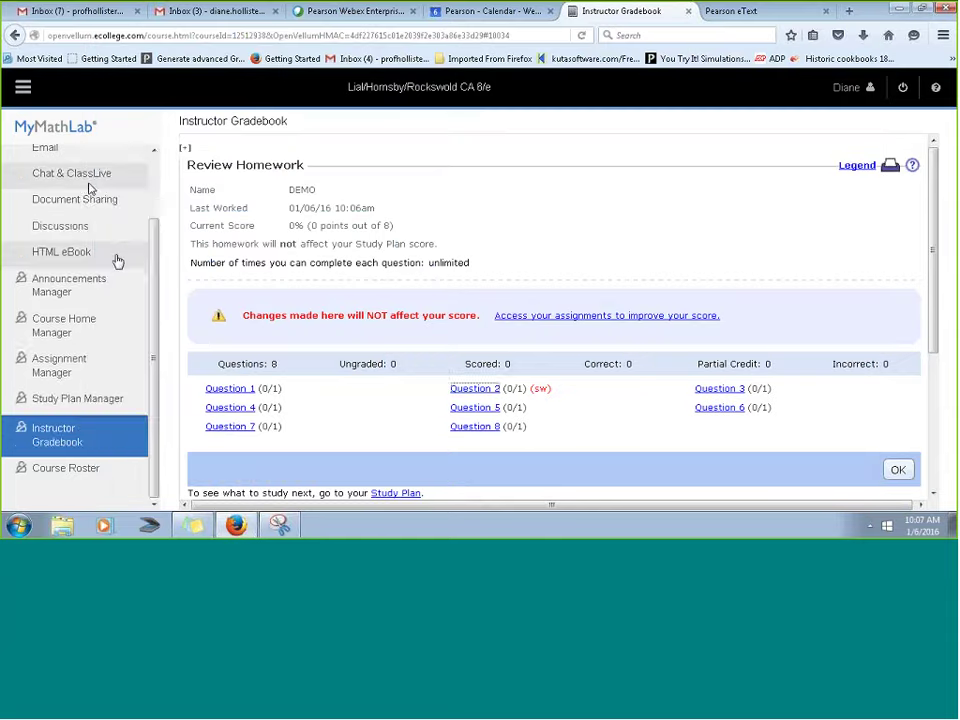
- Open the student Assignments page and the DEMO homework, check the graded question 2, and leave the question
scroll(36, 156, "up", 3)
left_click(50, 155)
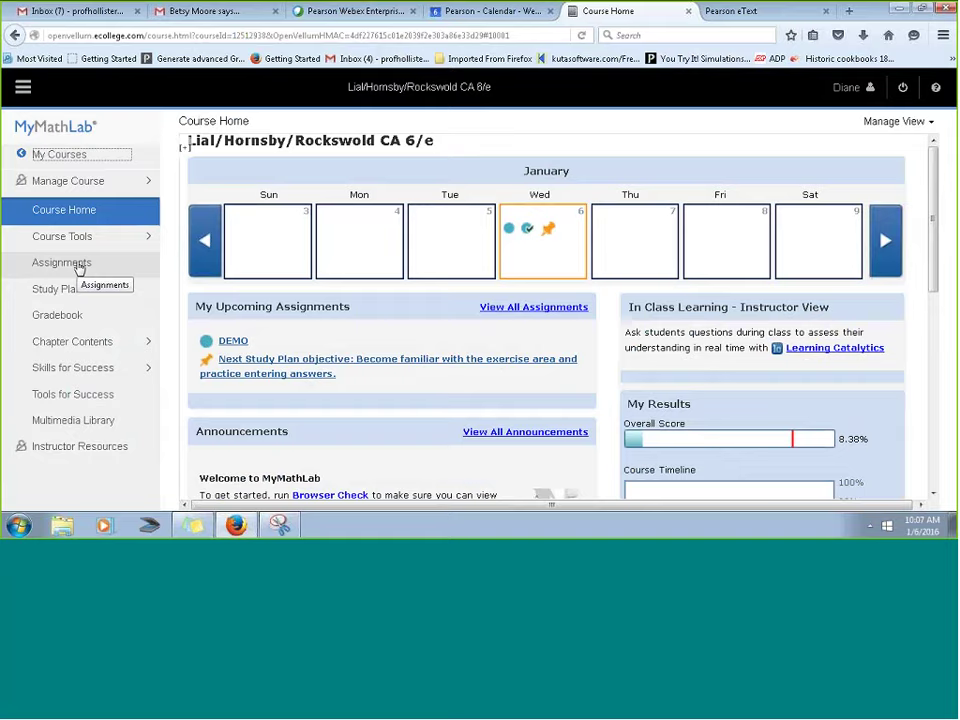
left_click(79, 266)
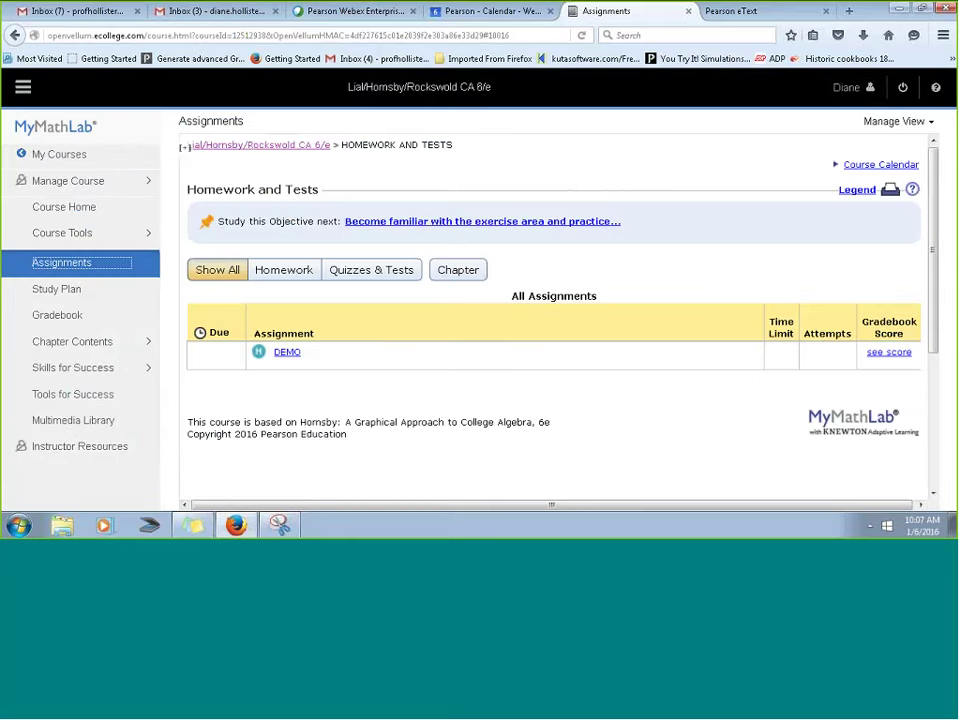
left_click(284, 353)
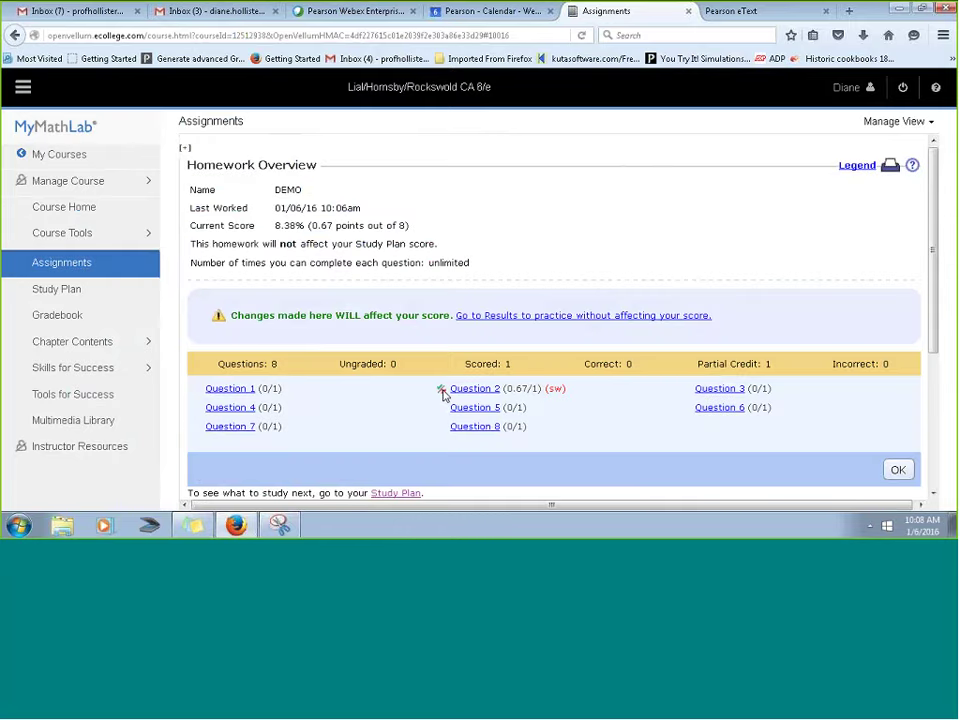
left_click(443, 393)
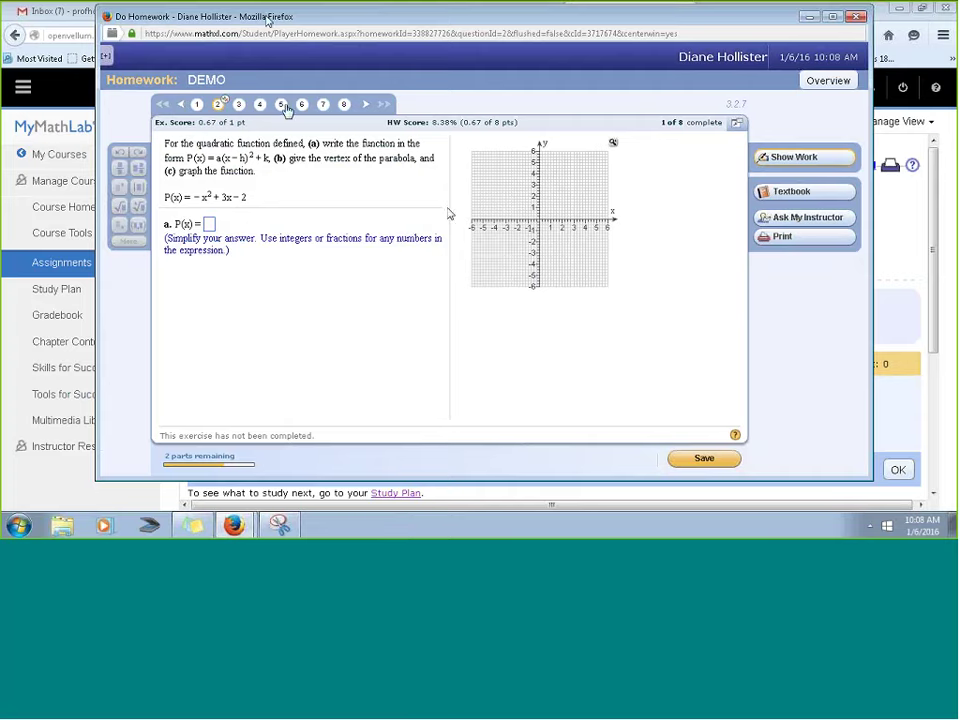
left_click_drag(280, 20, 263, 62)
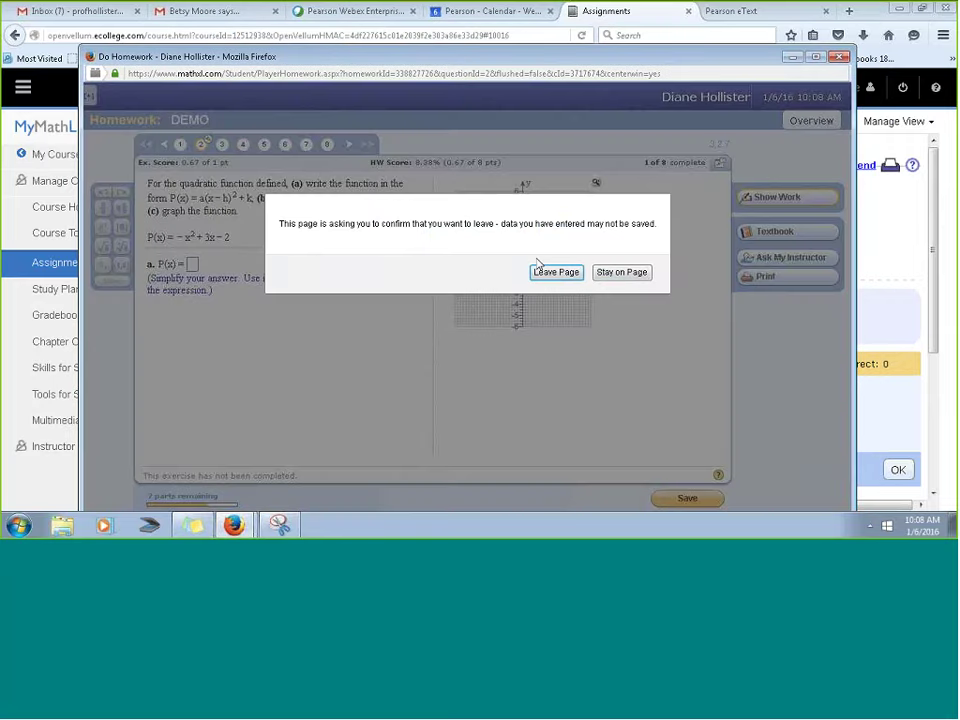
left_click(548, 271)
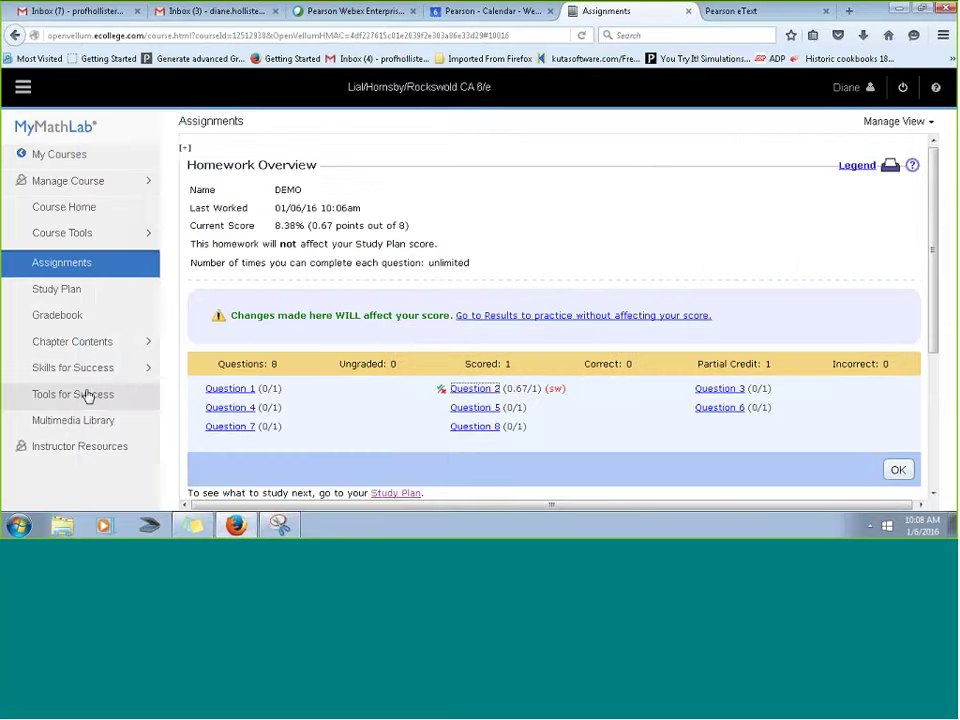
- Open the DEMO homework review from the student Gradebook and read the instructor's comment on question 2
left_click(75, 318)
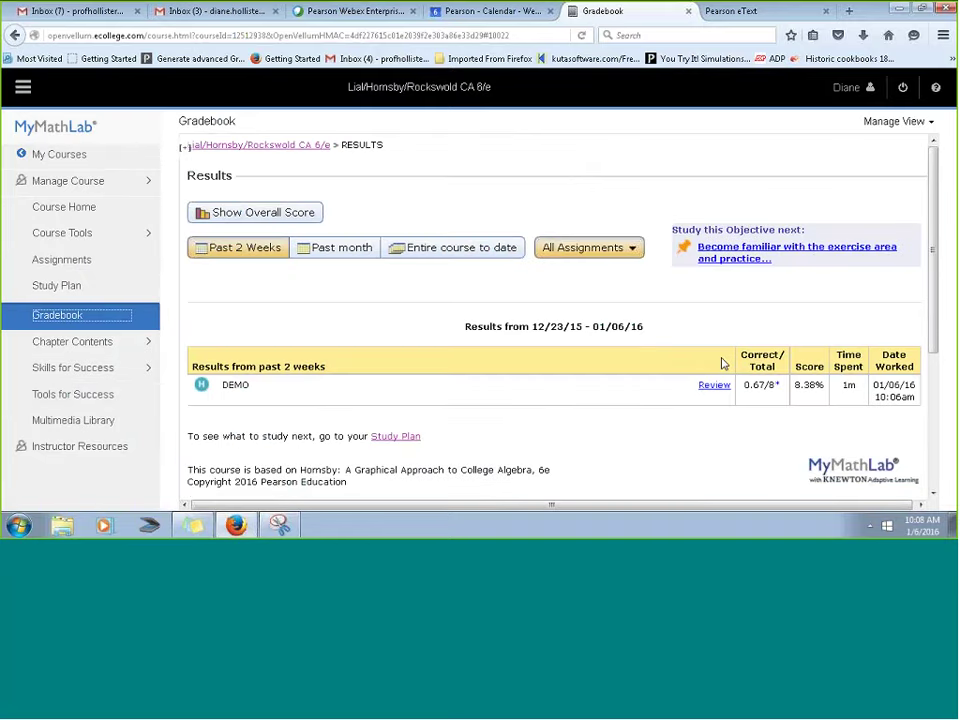
left_click(714, 385)
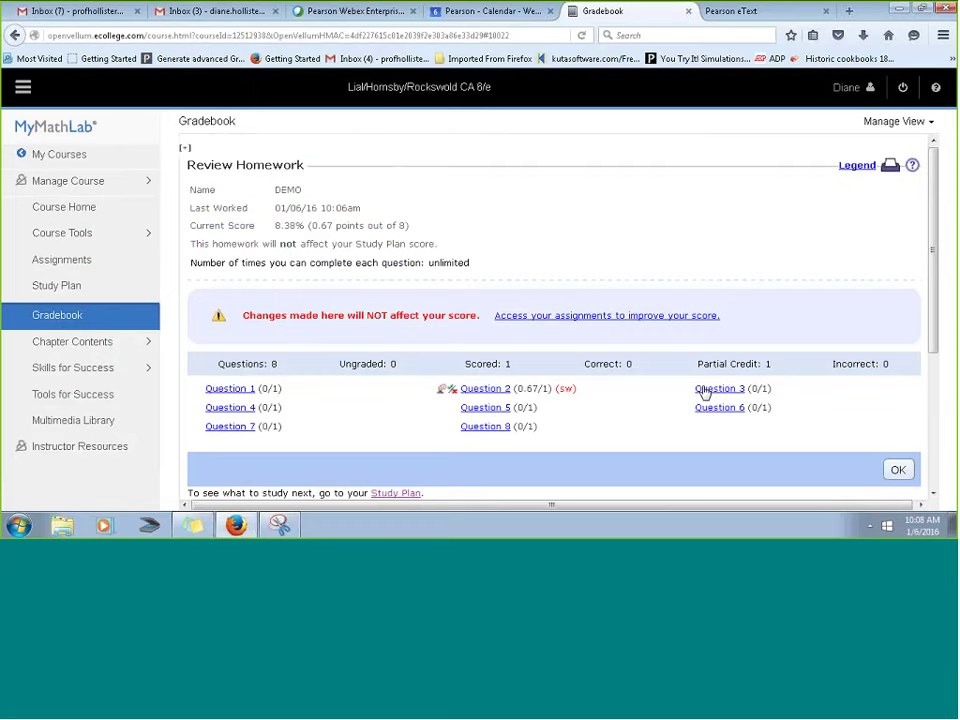
left_click(490, 389)
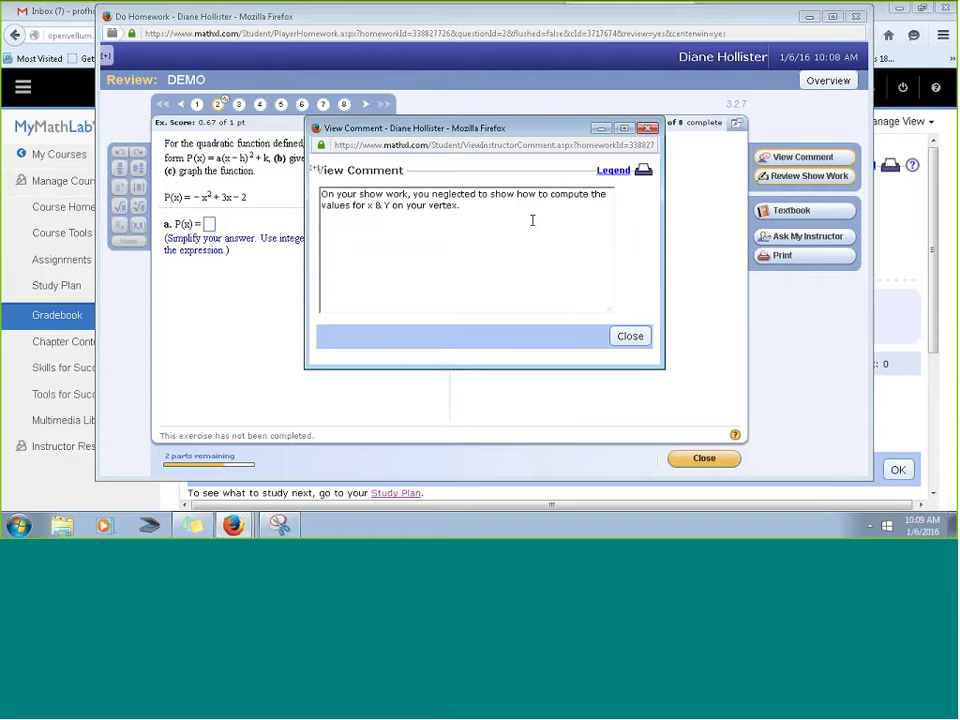
triple_click(467, 204)
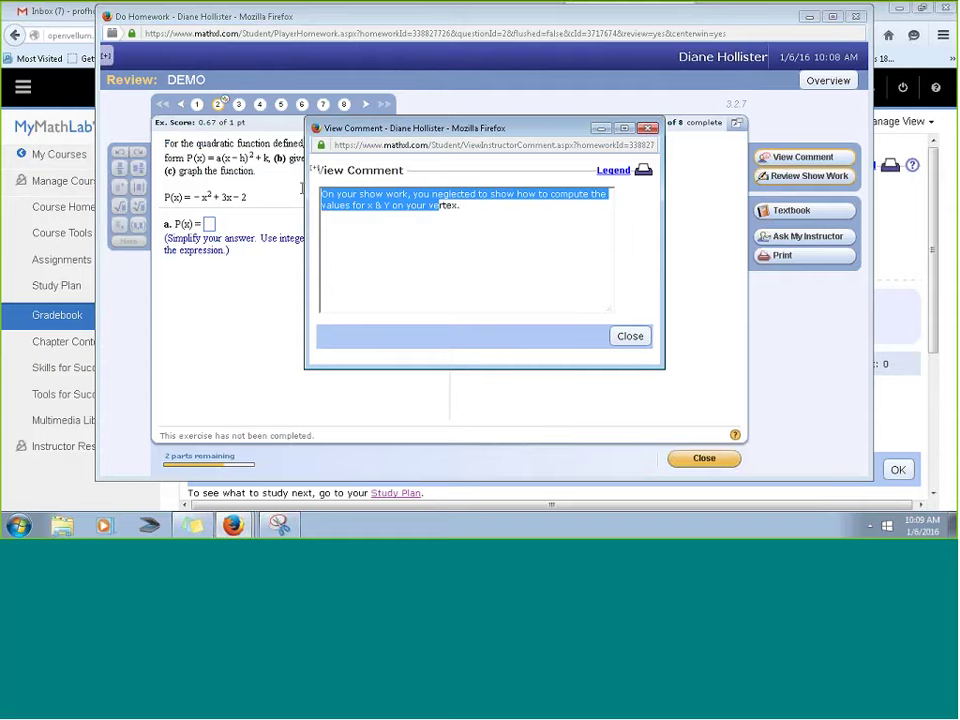
left_click(486, 216)
triple_click(486, 216)
left_click(368, 205)
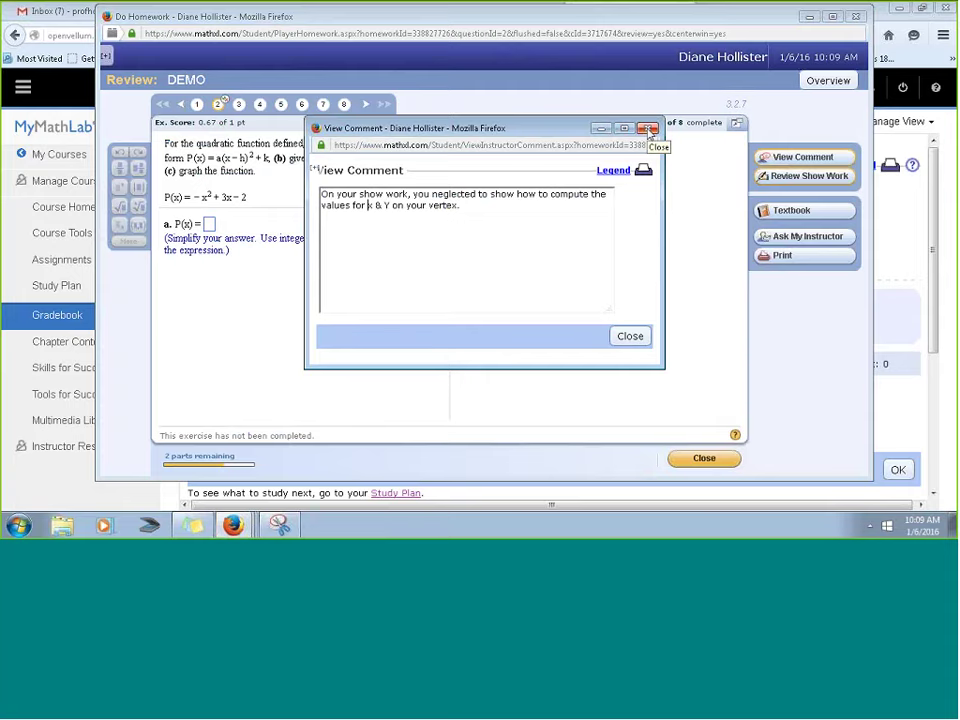
- Go to the Assignment Manager and start changing settings for multiple assignments with Test as the assignment type
left_click(176, 293)
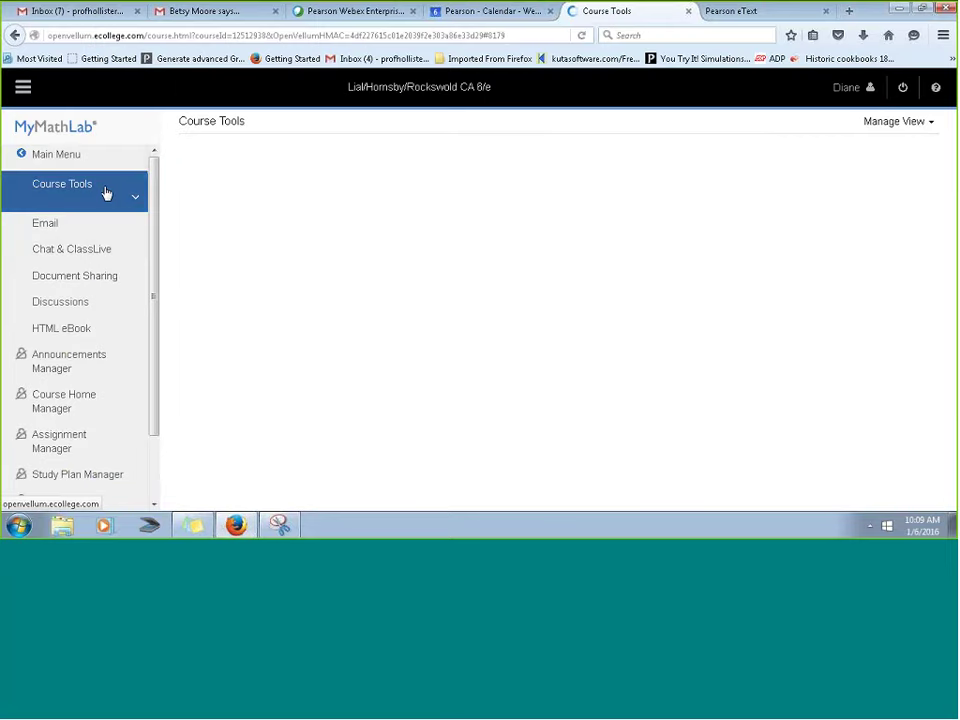
left_click(85, 447)
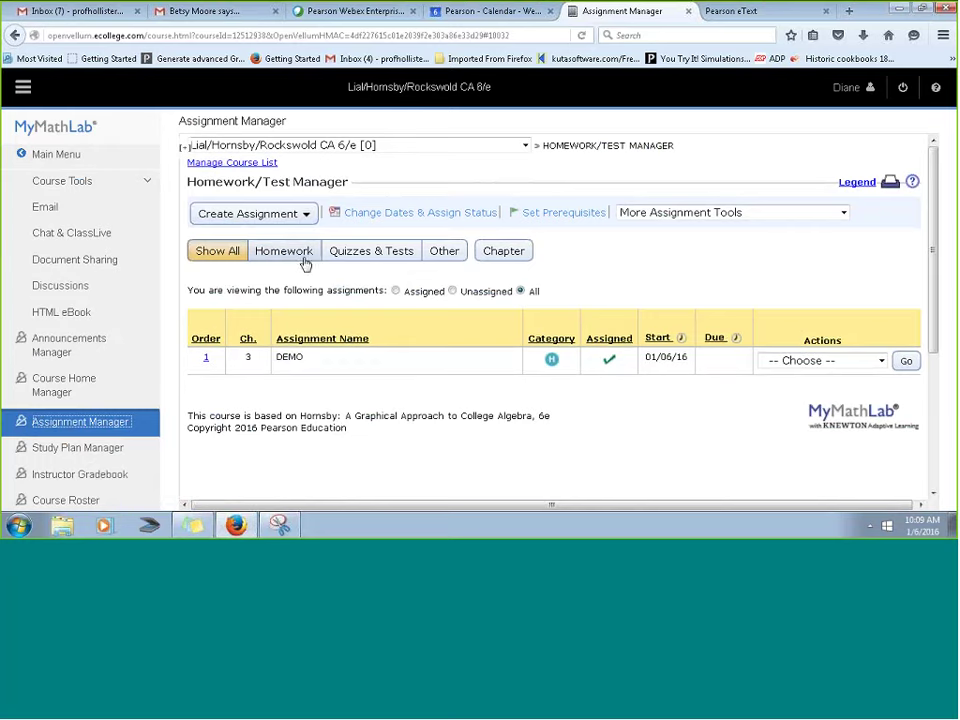
left_click(700, 213)
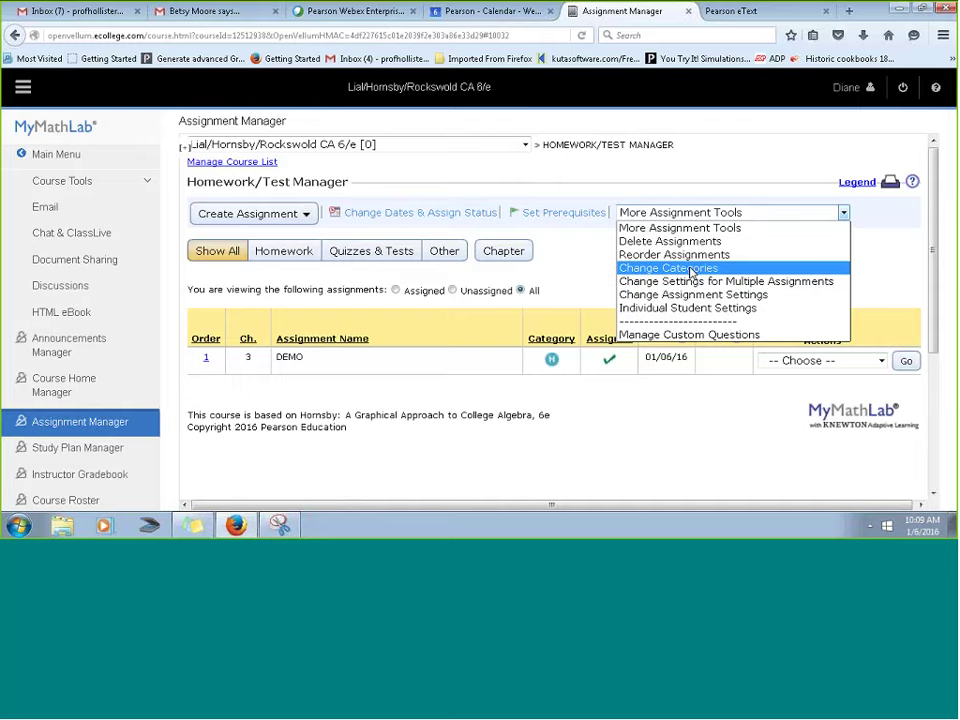
left_click(697, 283)
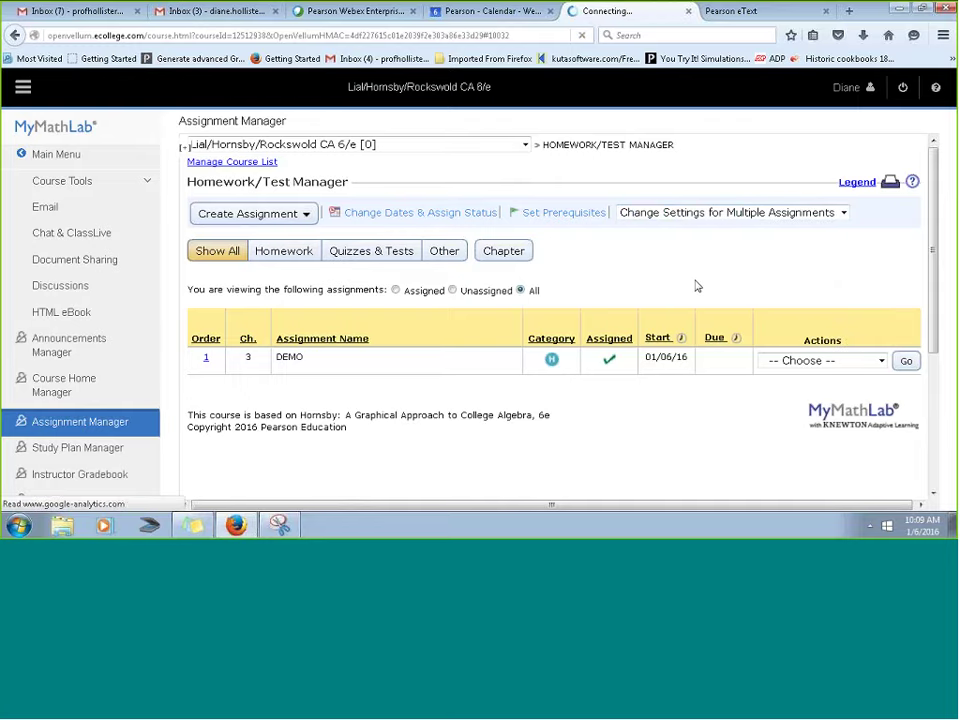
left_click(396, 336)
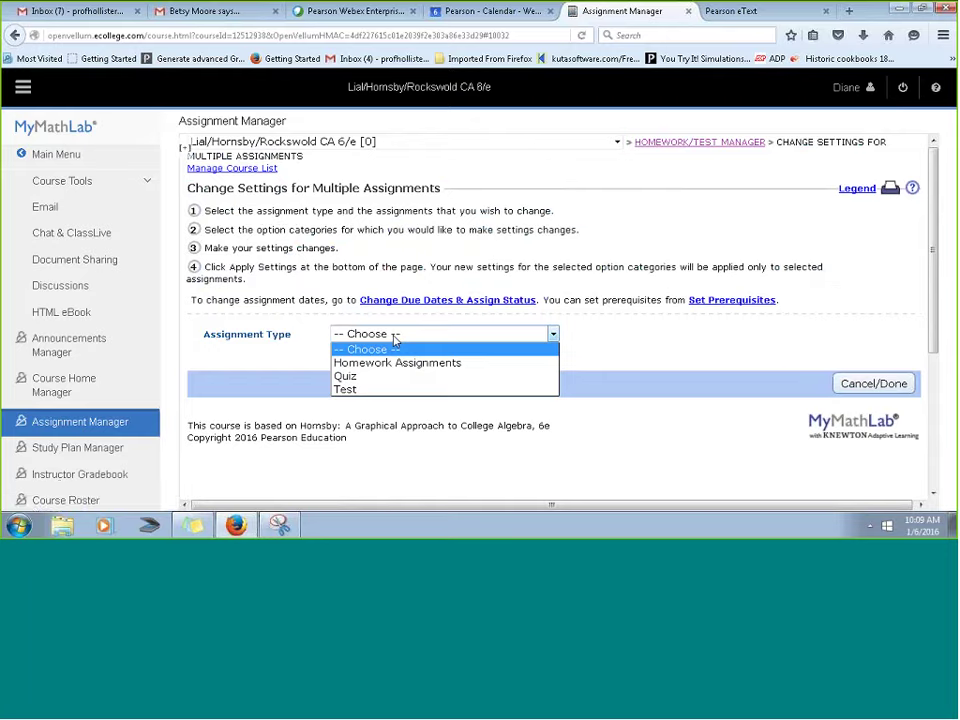
left_click(396, 388)
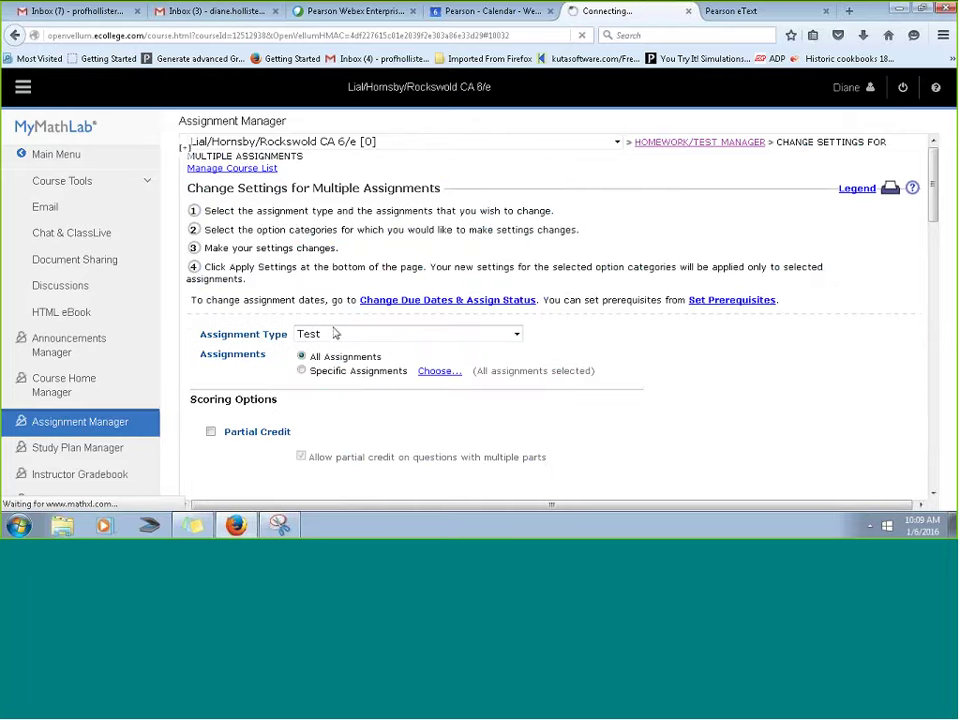
- Exclude Show Work Questions from the test settings, and include Time Limit and Question display with question order scrambled for each student
scroll(407, 279, "down", 5)
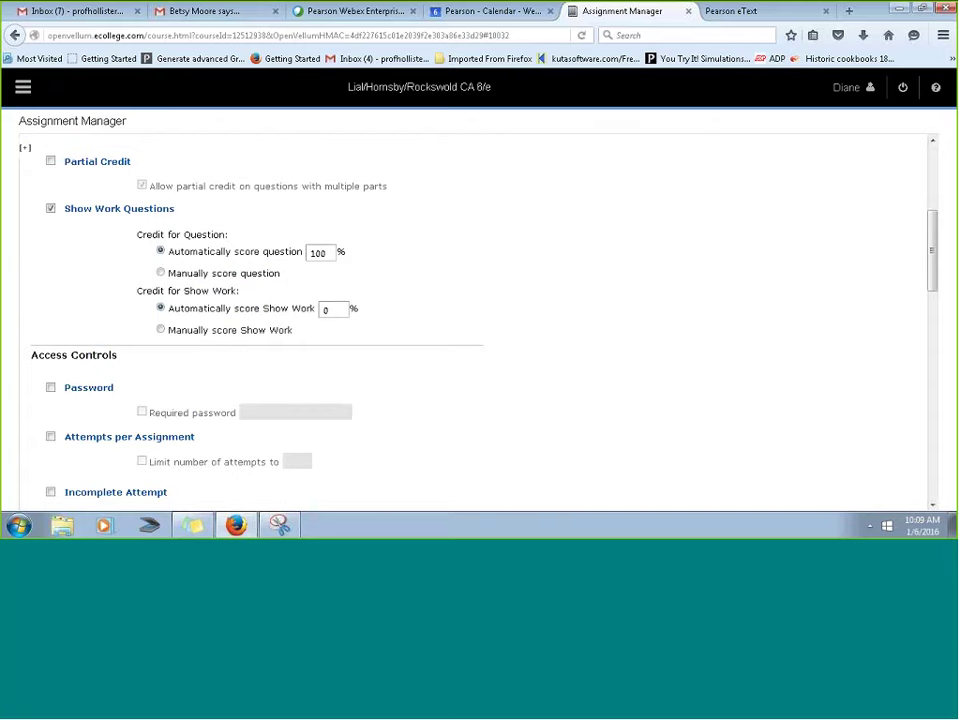
left_click(67, 206)
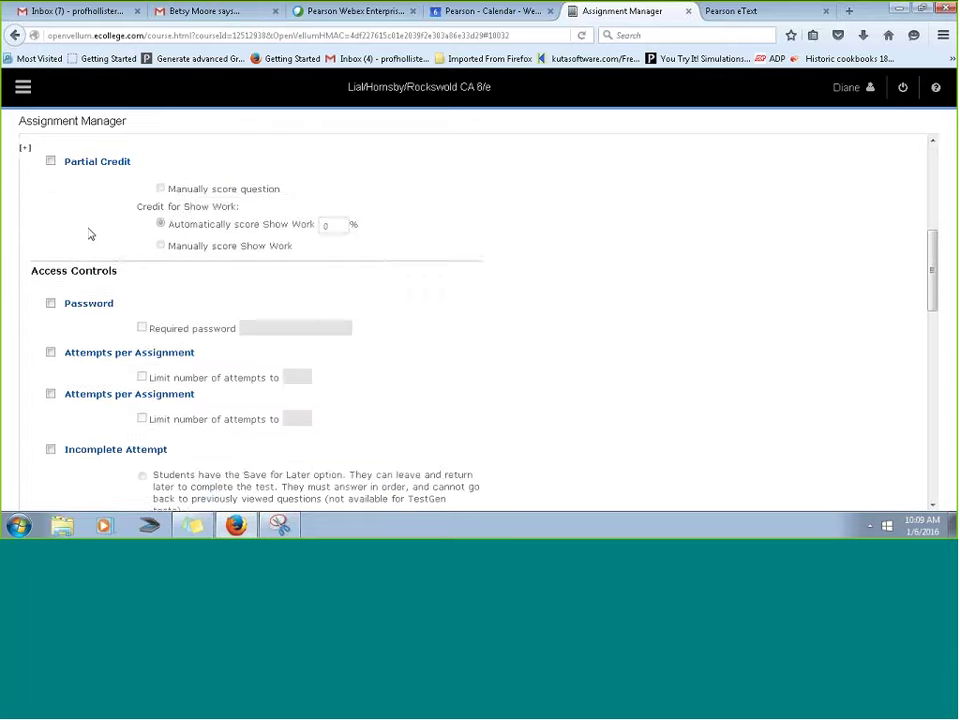
scroll(77, 214, "down", 3)
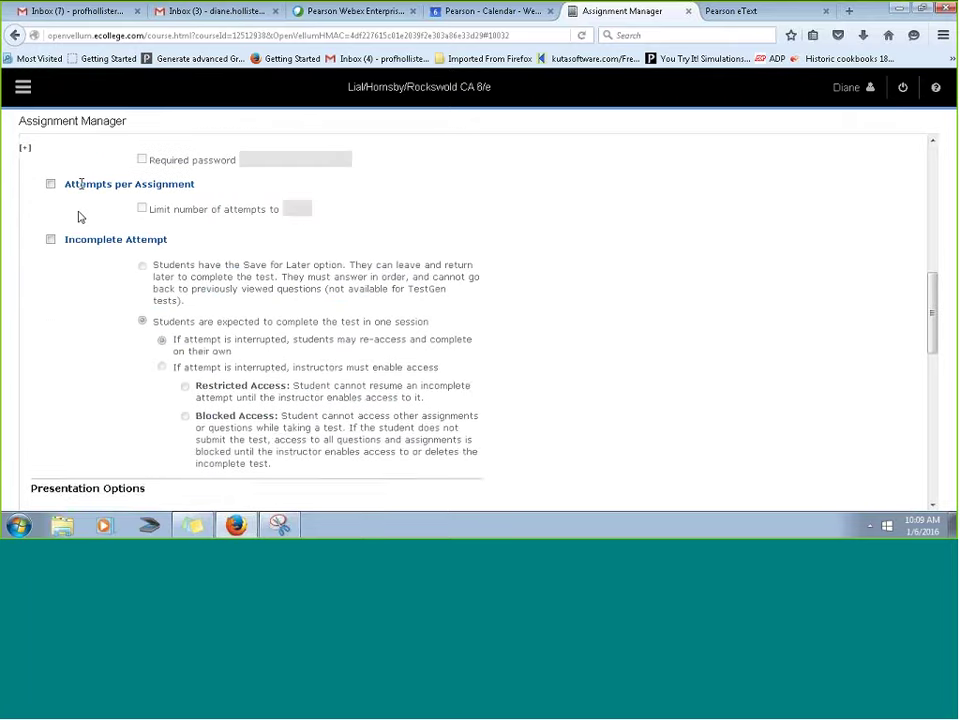
scroll(80, 217, "down", 4)
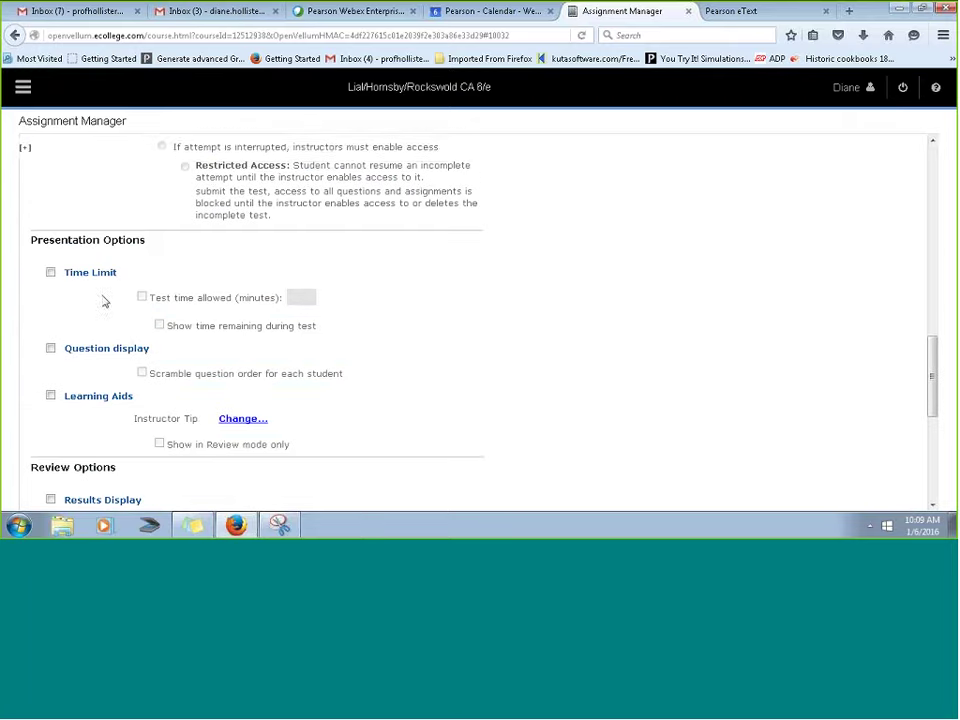
left_click(50, 273)
left_click(50, 348)
left_click(142, 373)
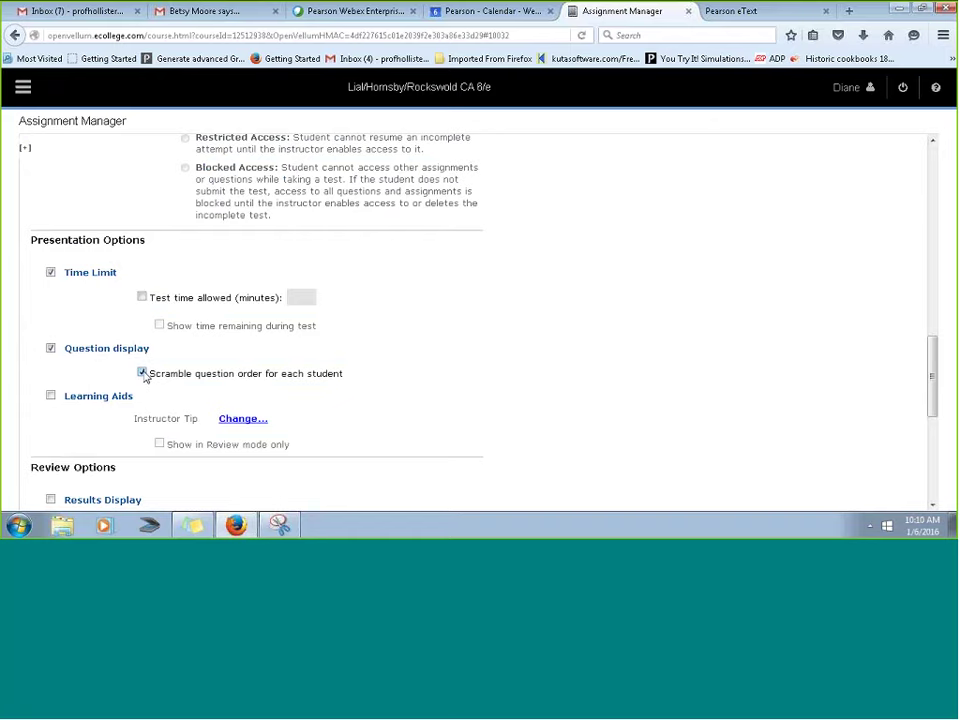
- Include Learning Aids in review mode only, adding Help Me Solve This, View an Example, Video, Animation, Textbook and Ask My Instructor
scroll(347, 343, "down", 5)
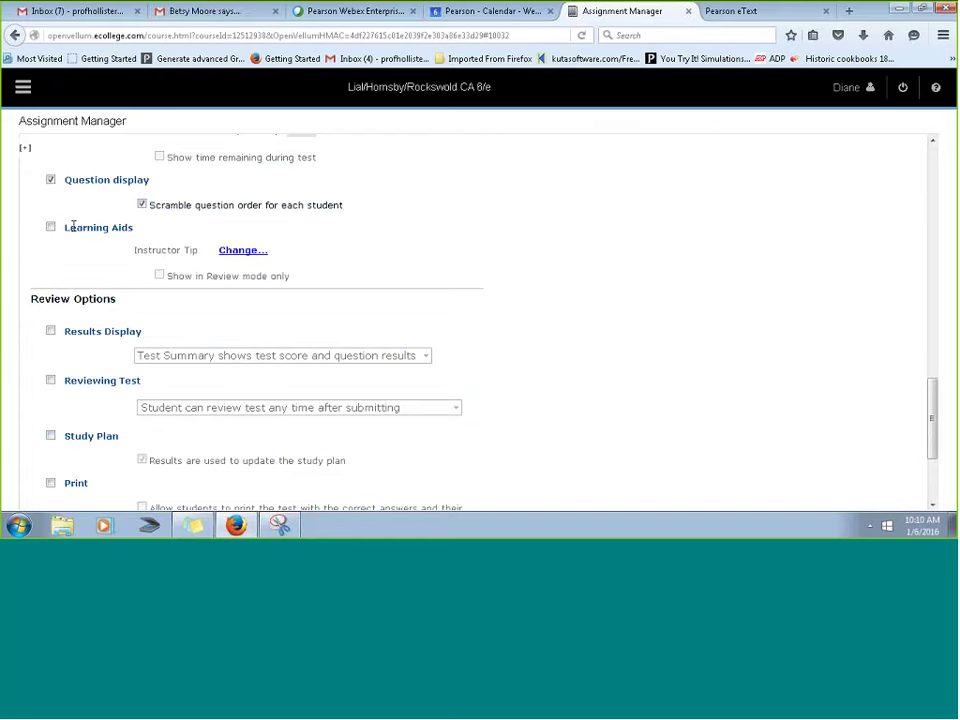
left_click(73, 227)
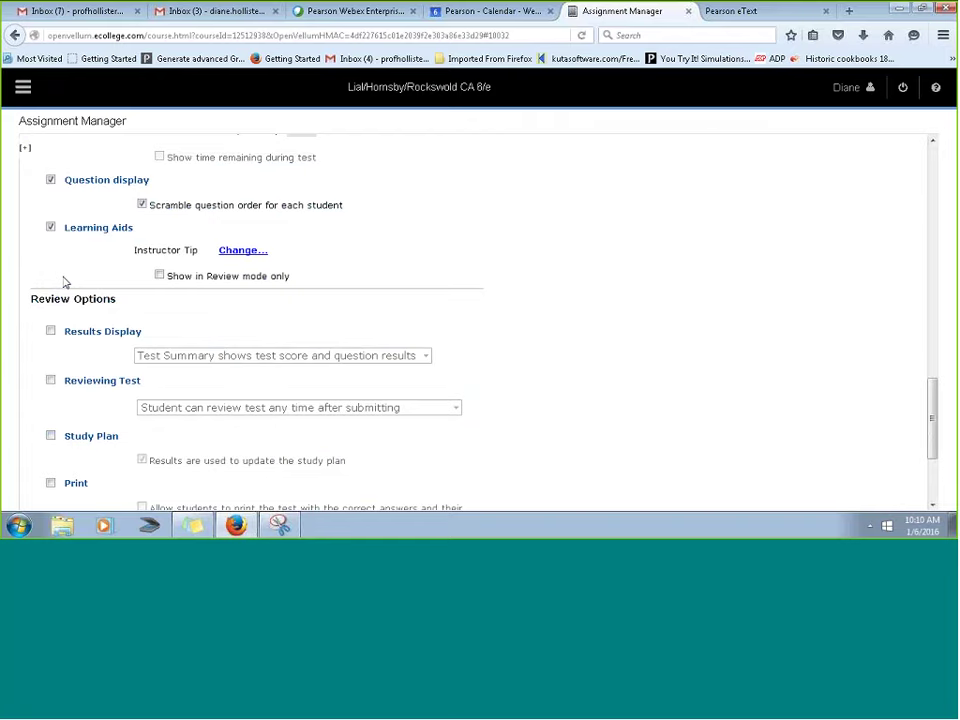
left_click(159, 275)
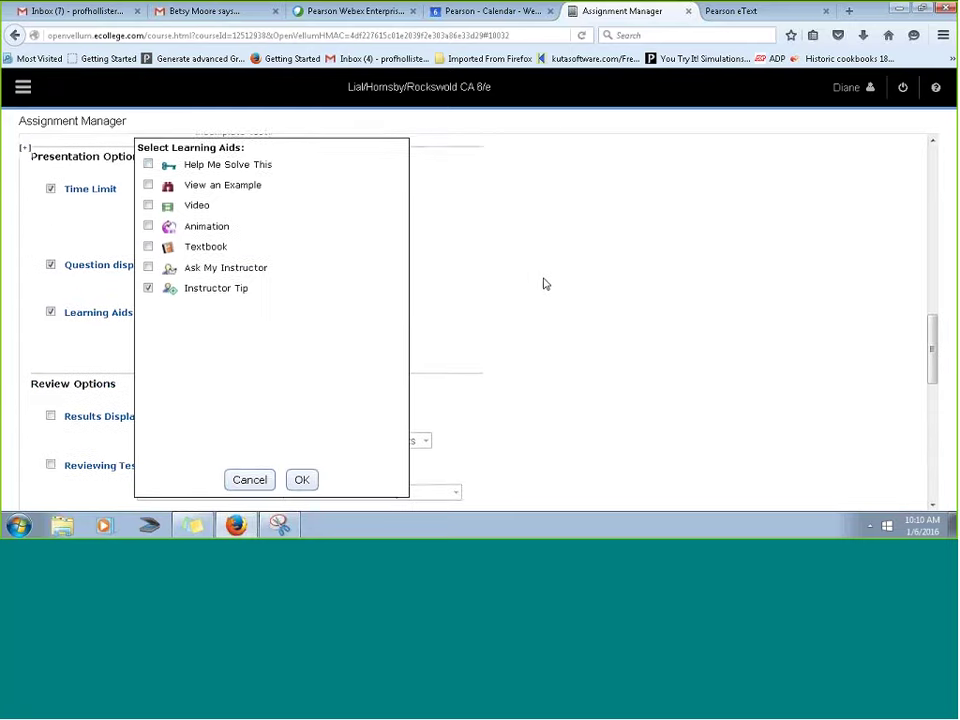
left_click(148, 164)
left_click(148, 184)
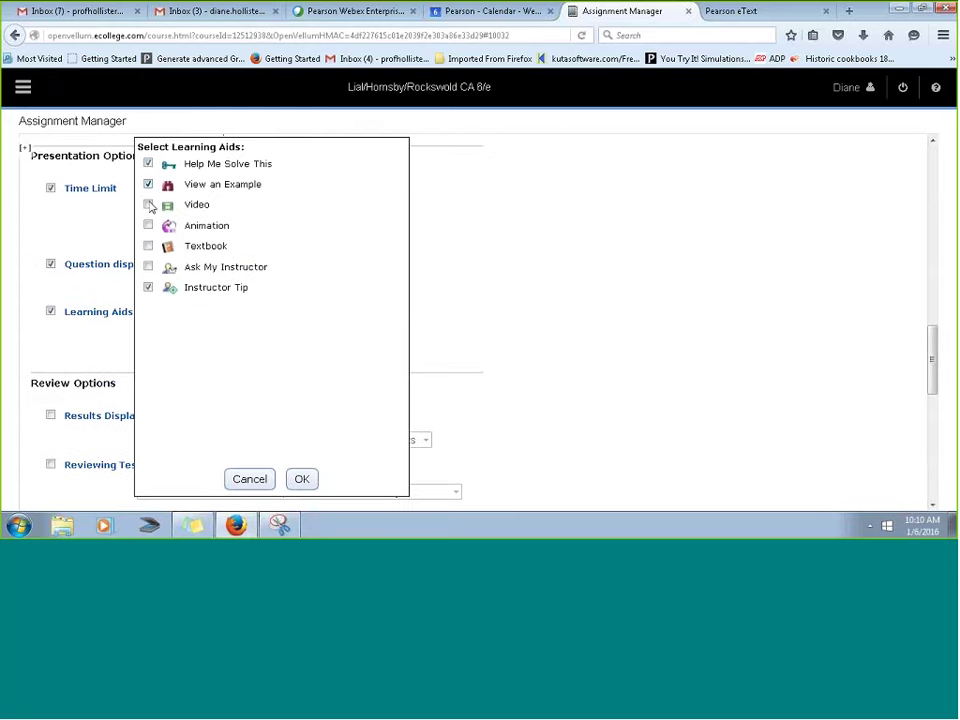
left_click(148, 204)
left_click(148, 225)
left_click(148, 246)
left_click(148, 267)
left_click(301, 479)
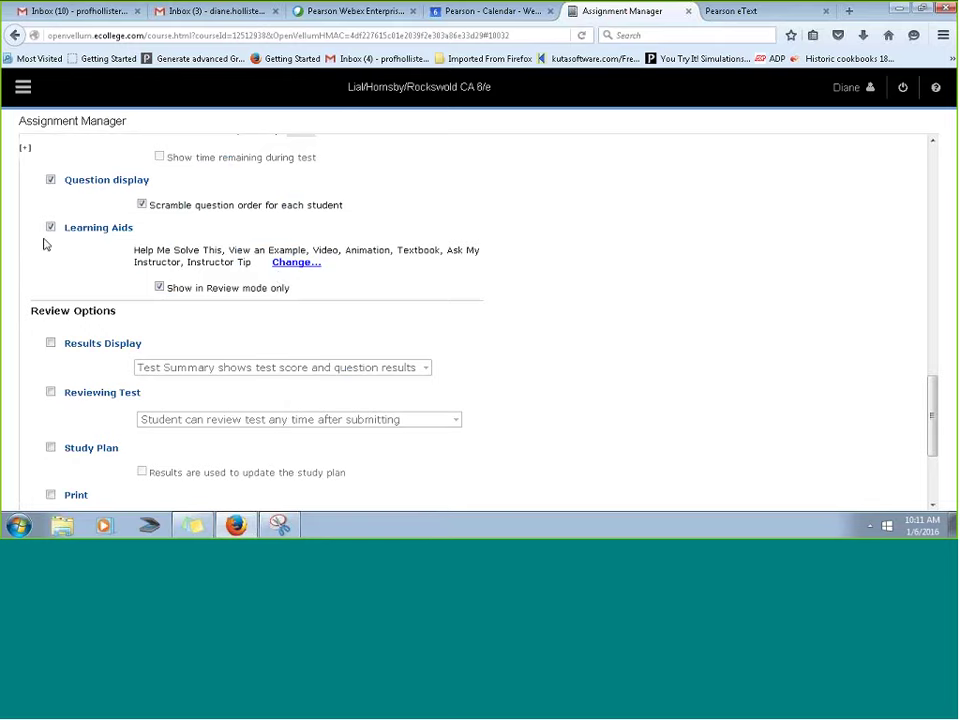
left_click(290, 263)
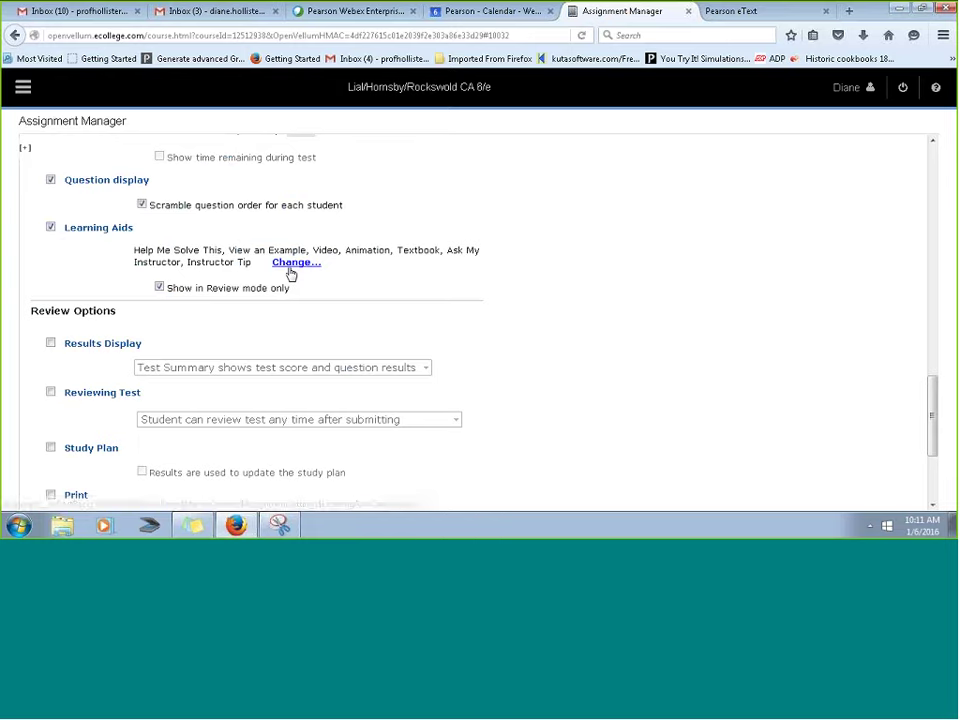
- Include Results Display and Reviewing Test in the changes, letting students review the test only immediately after submitting
scroll(289, 272, "down", 3)
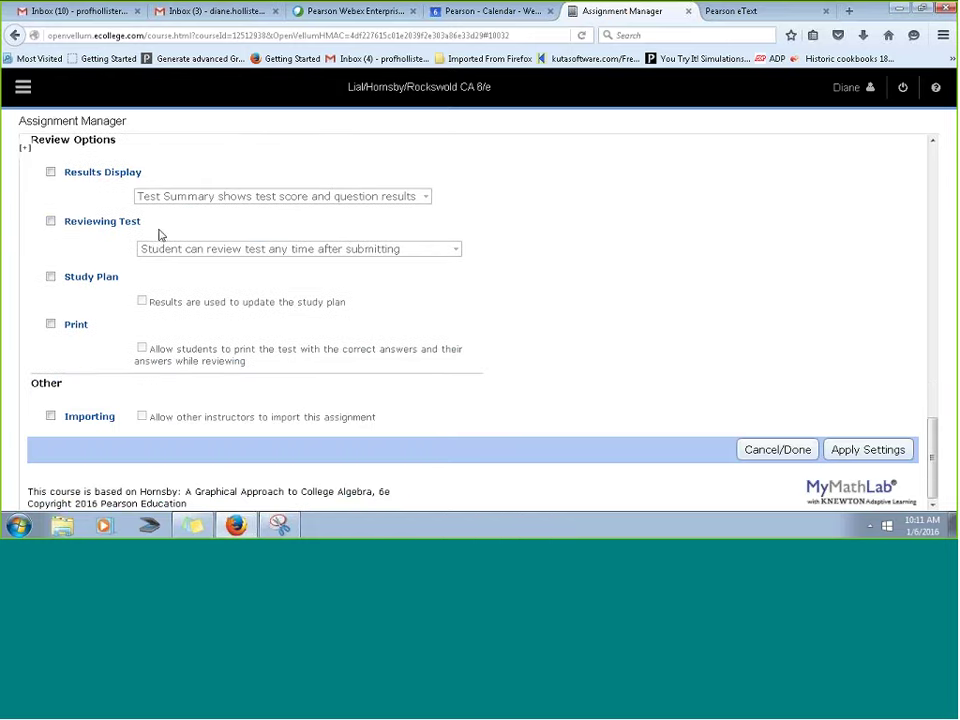
left_click(50, 172)
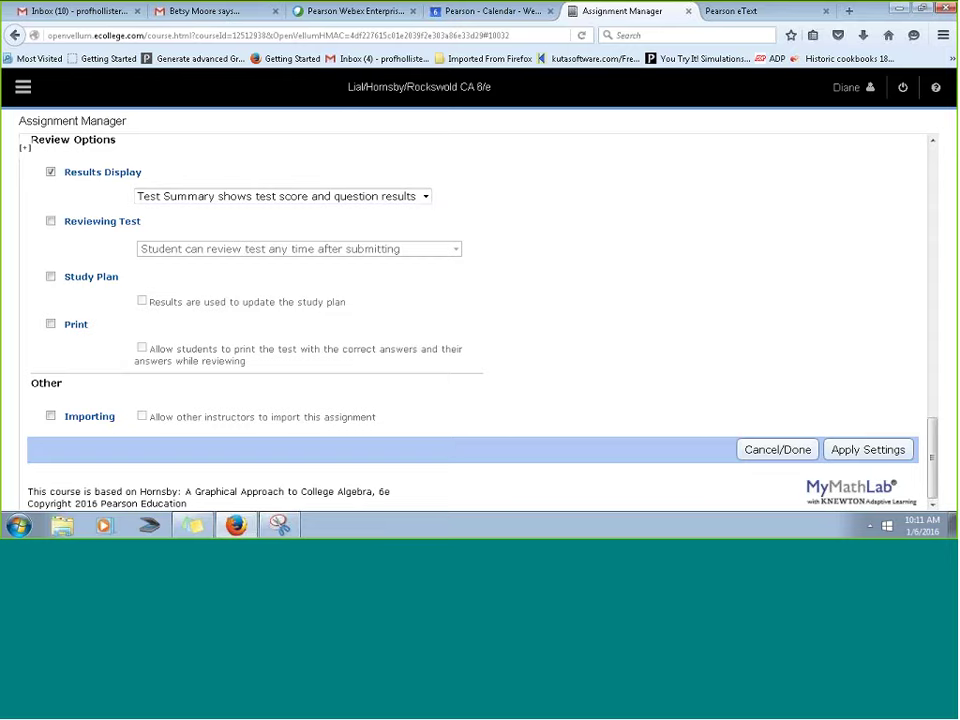
left_click(50, 223)
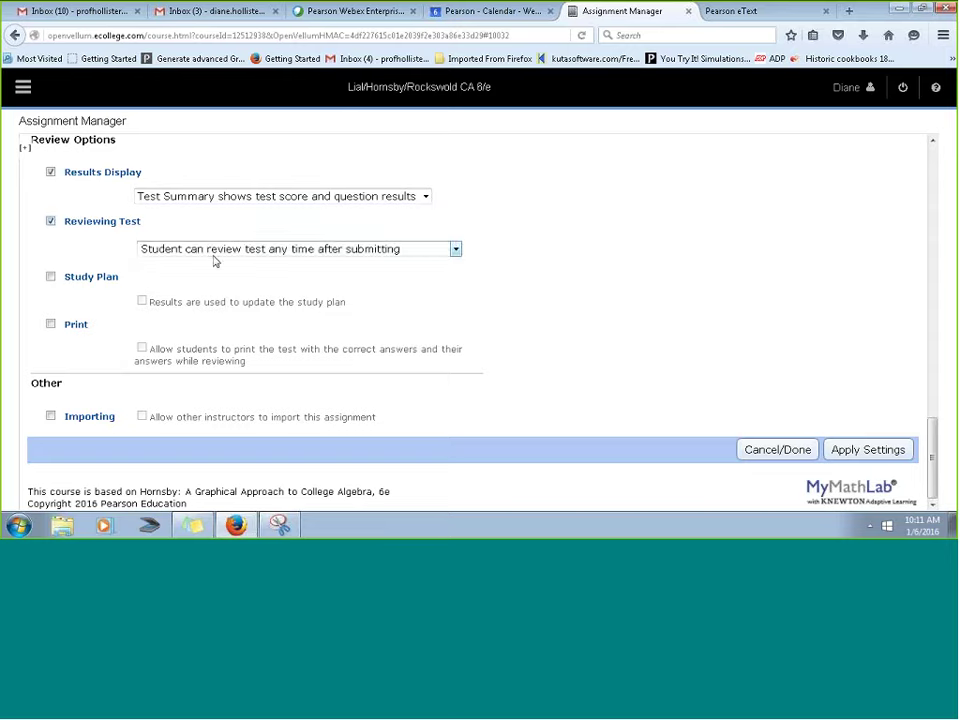
left_click(214, 256)
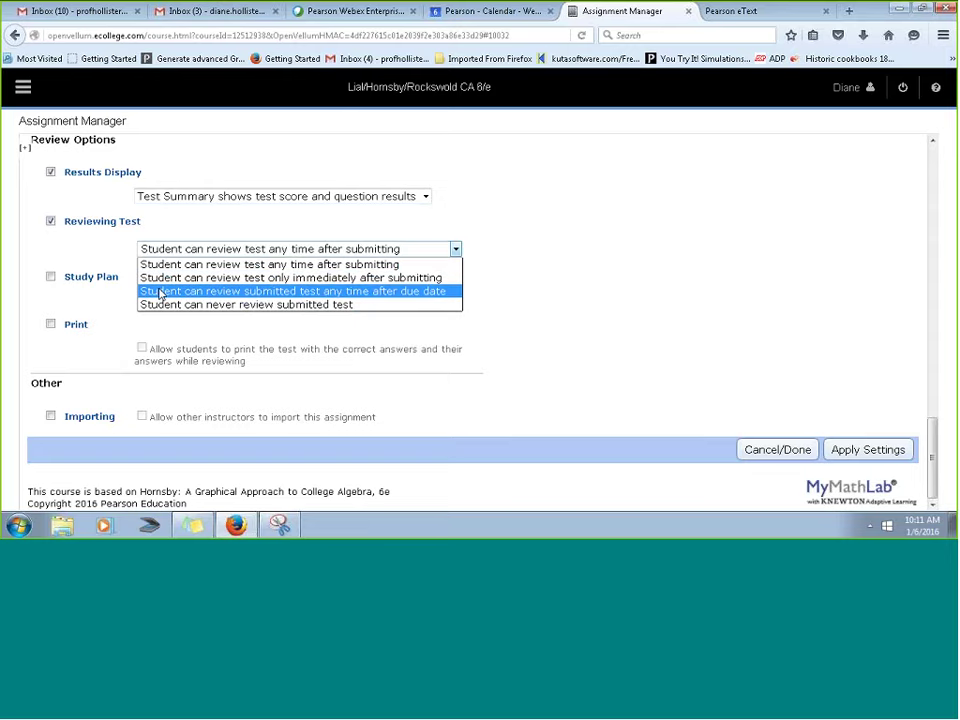
left_click(213, 278)
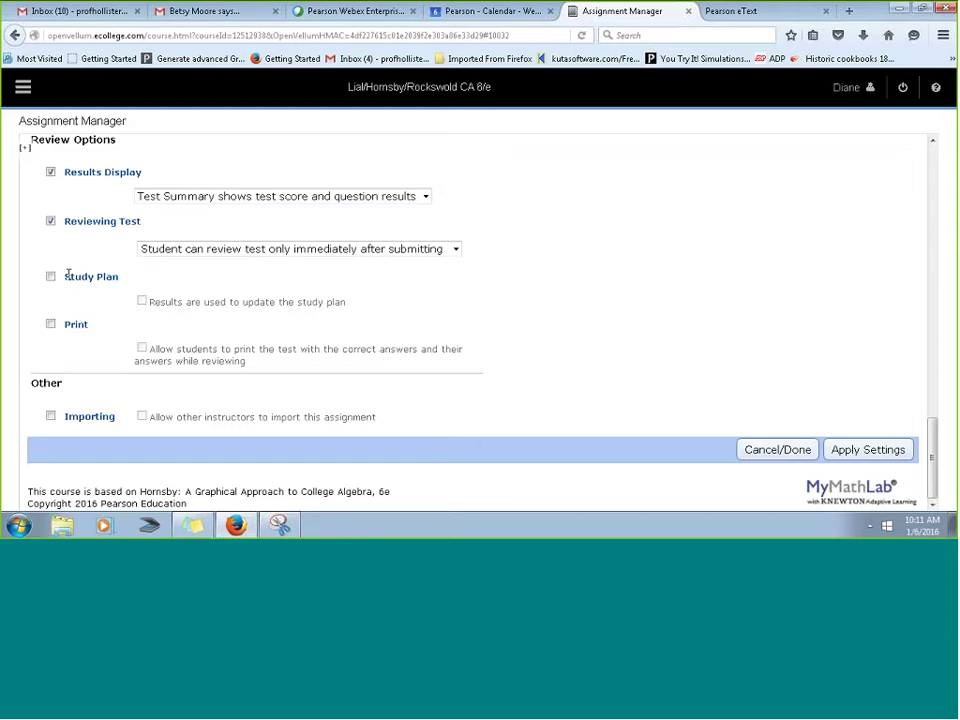
- Have test results update the study plan and apply the settings to all tests
left_click(50, 277)
left_click(141, 301)
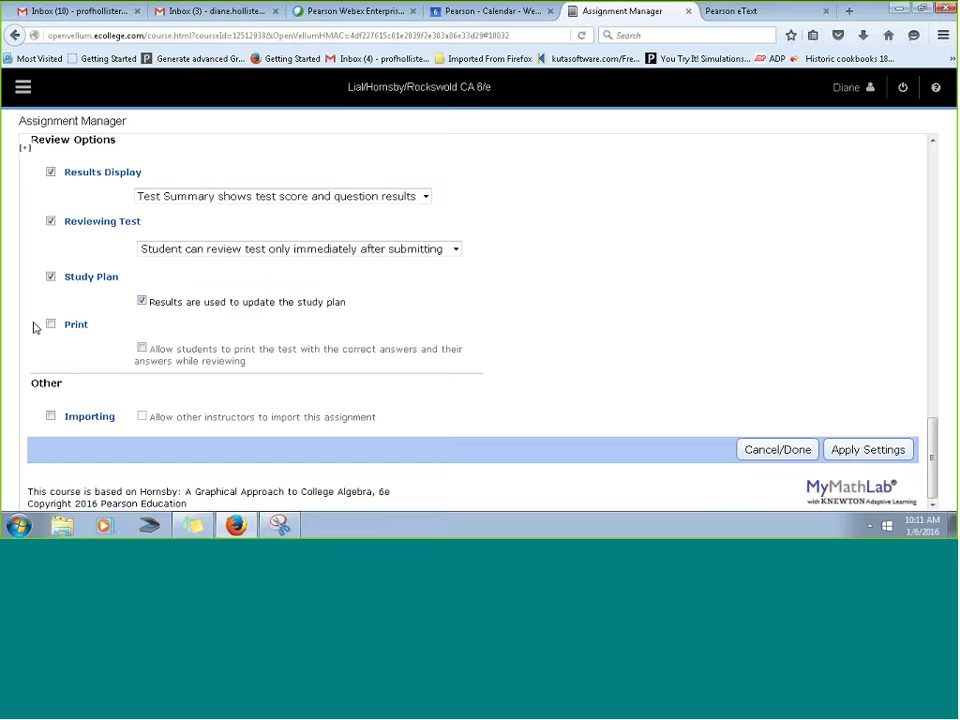
left_click(860, 452)
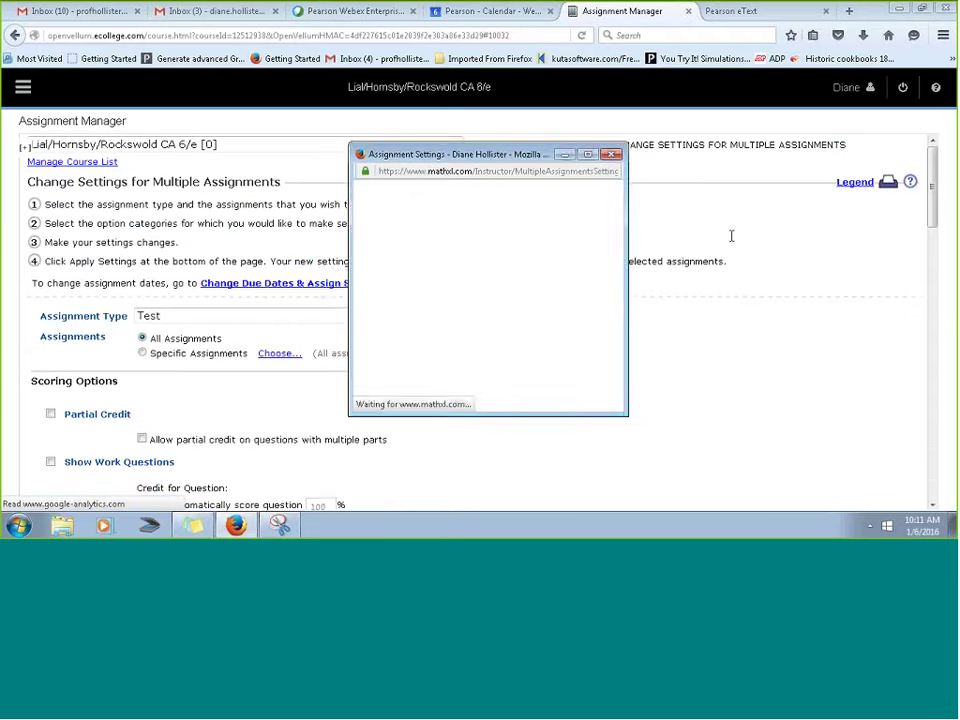
- Review the available assignment types and the scoring and access settings offered for changing multiple assignments
left_click(601, 227)
left_click(316, 315)
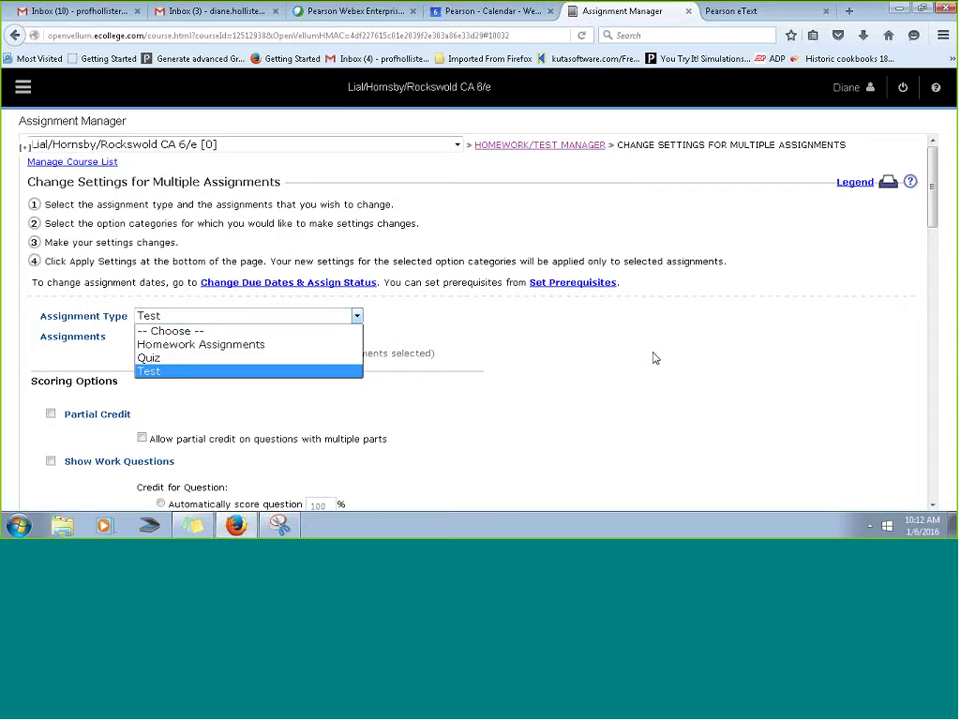
left_click(754, 334)
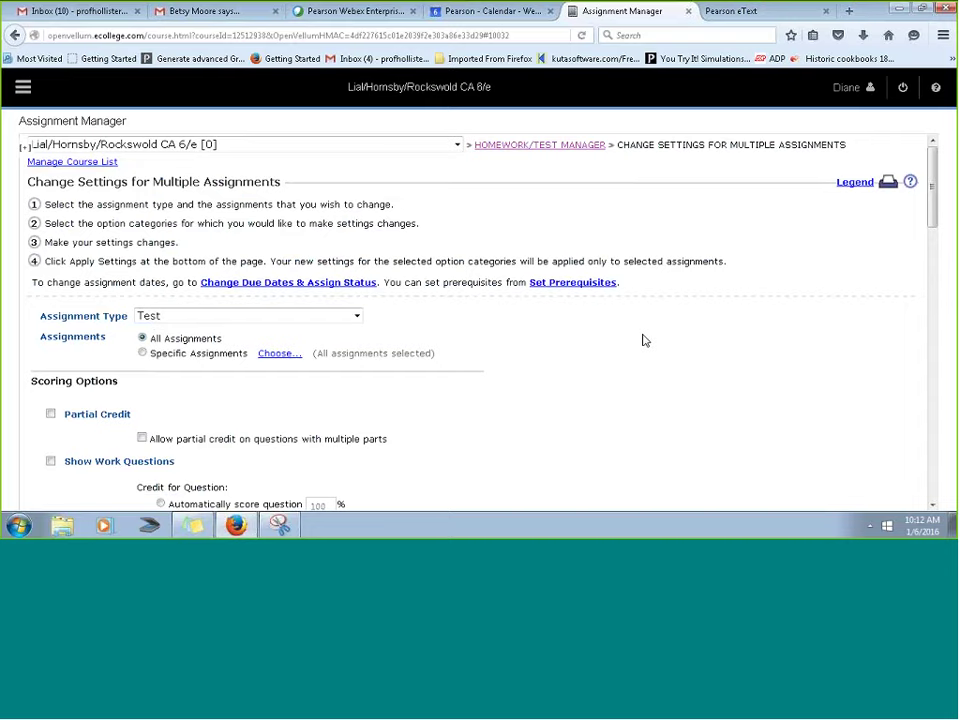
scroll(643, 339, "down", 5)
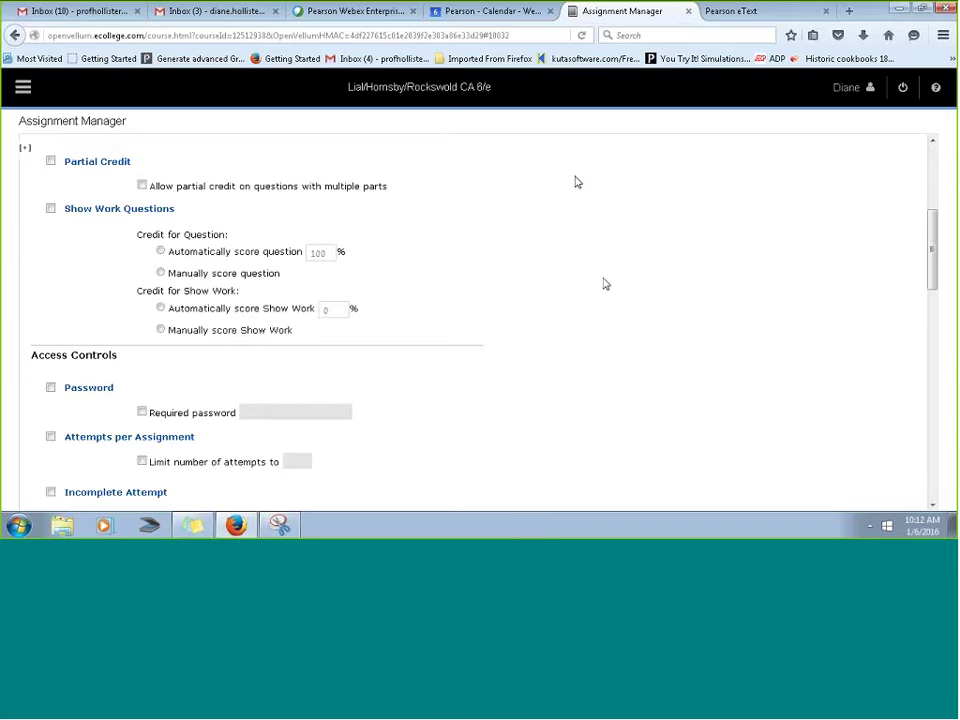
- Return to the Assignment Manager and view the Set Prerequisites page for the DEMO assignment
left_click(23, 88)
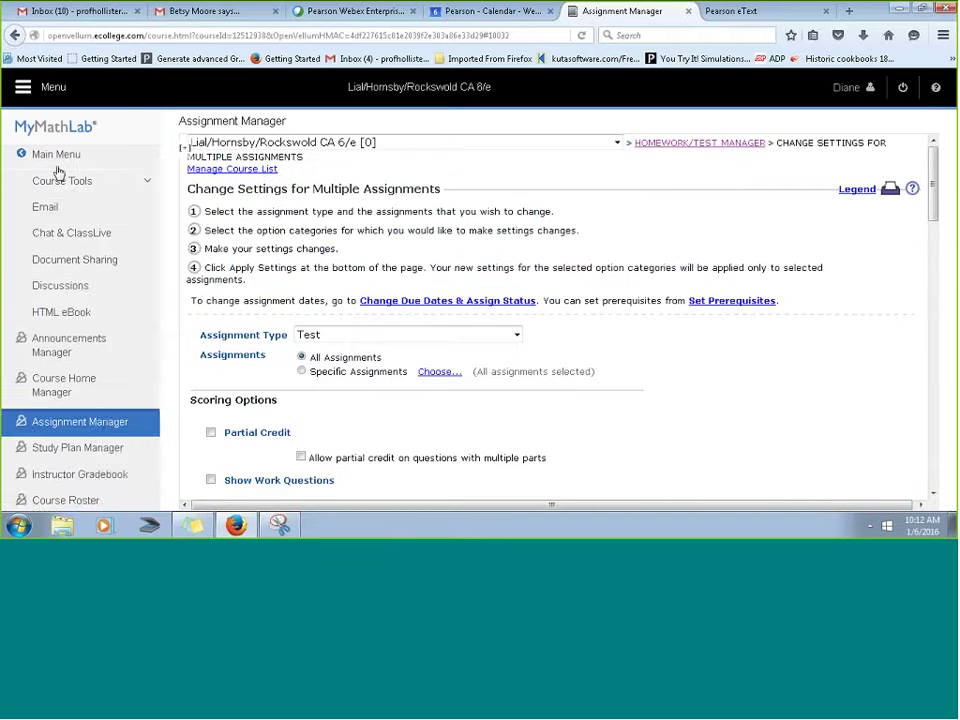
left_click(90, 446)
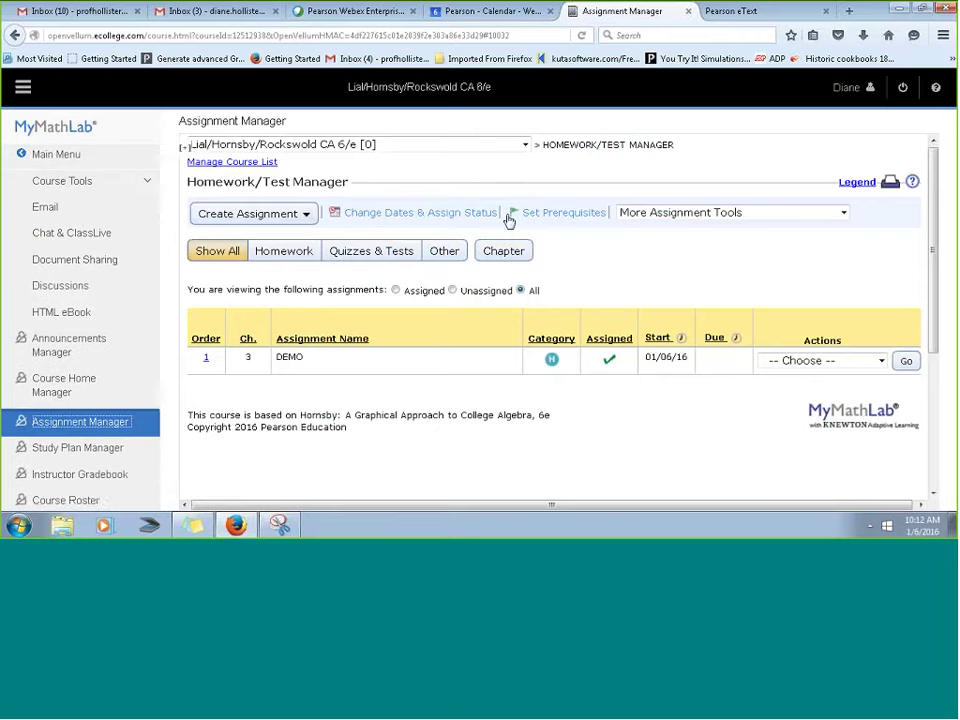
left_click(566, 216)
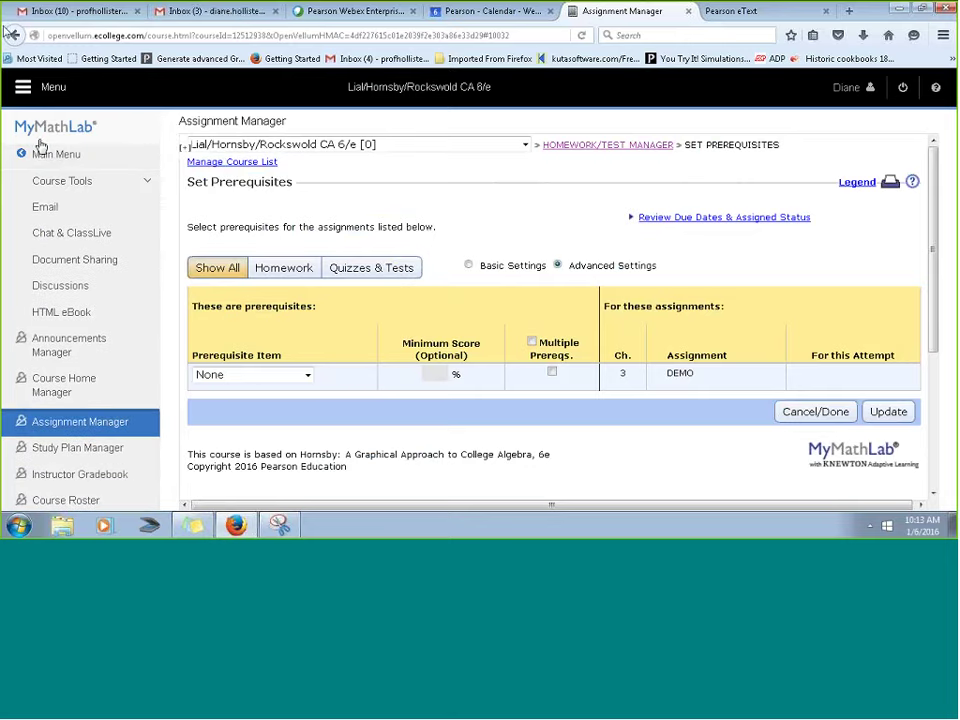
- Go back to the Homework/Test Manager and look through the additional assignment tools without choosing one
left_click(14, 36)
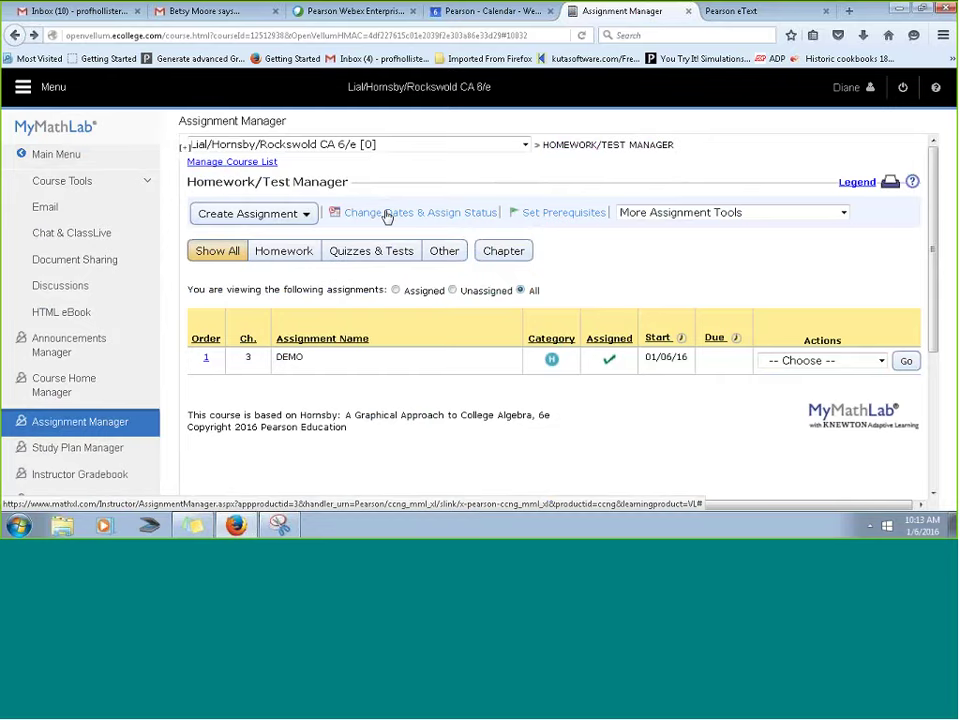
left_click(740, 213)
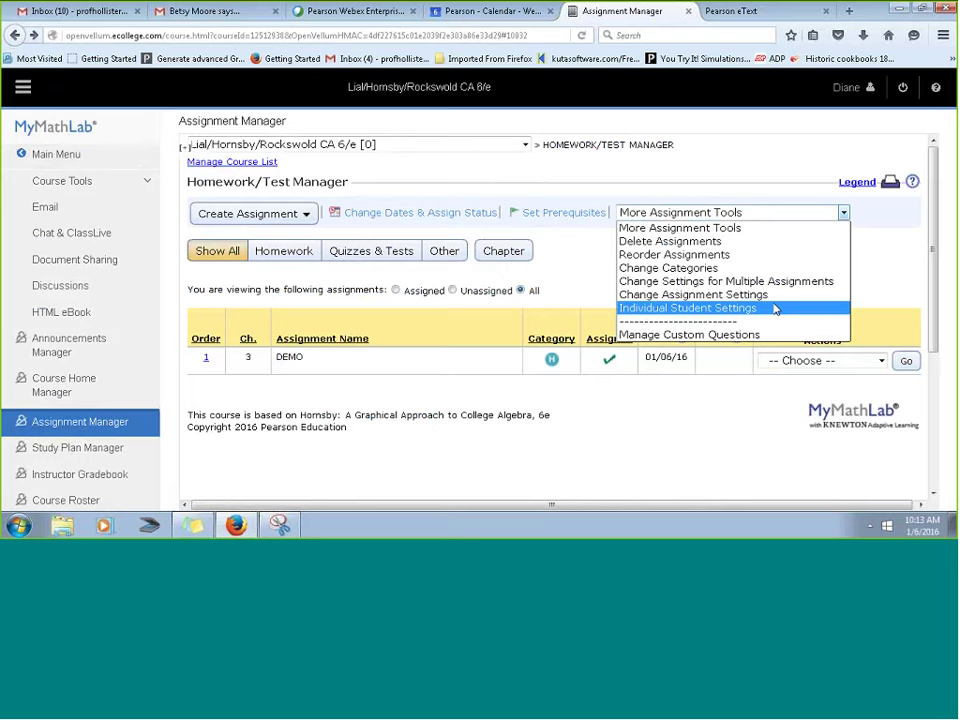
left_click(572, 279)
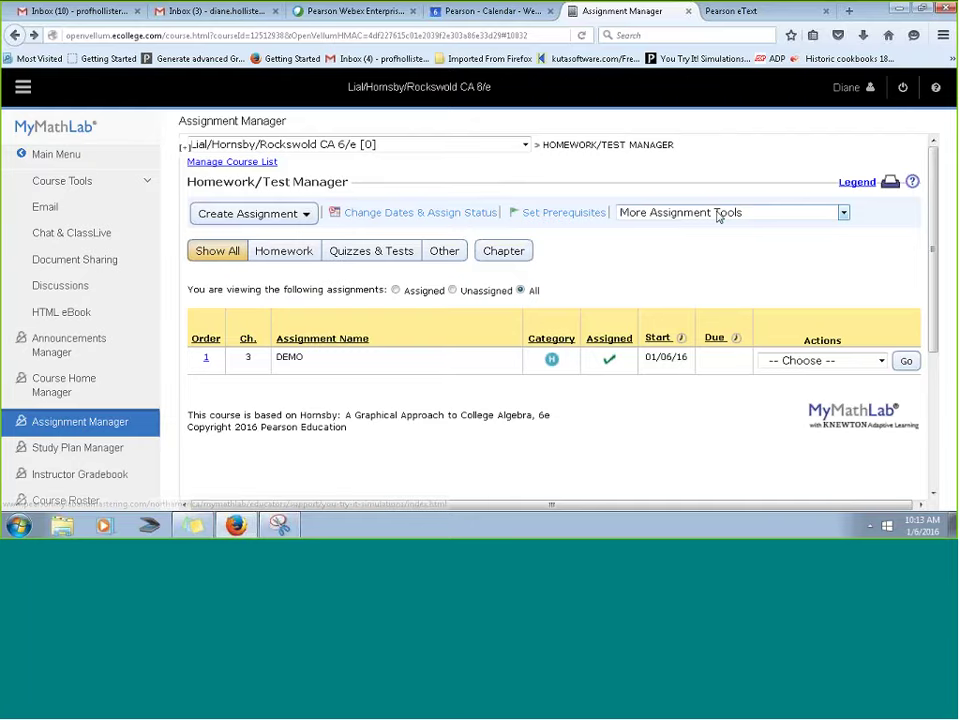
- Replace the open eText page with the MyMathLab website at pearsonmylabandmastering.com/northamerica/mymathlab/ and open Training & Support for educators
left_click(709, 12)
left_click(285, 34)
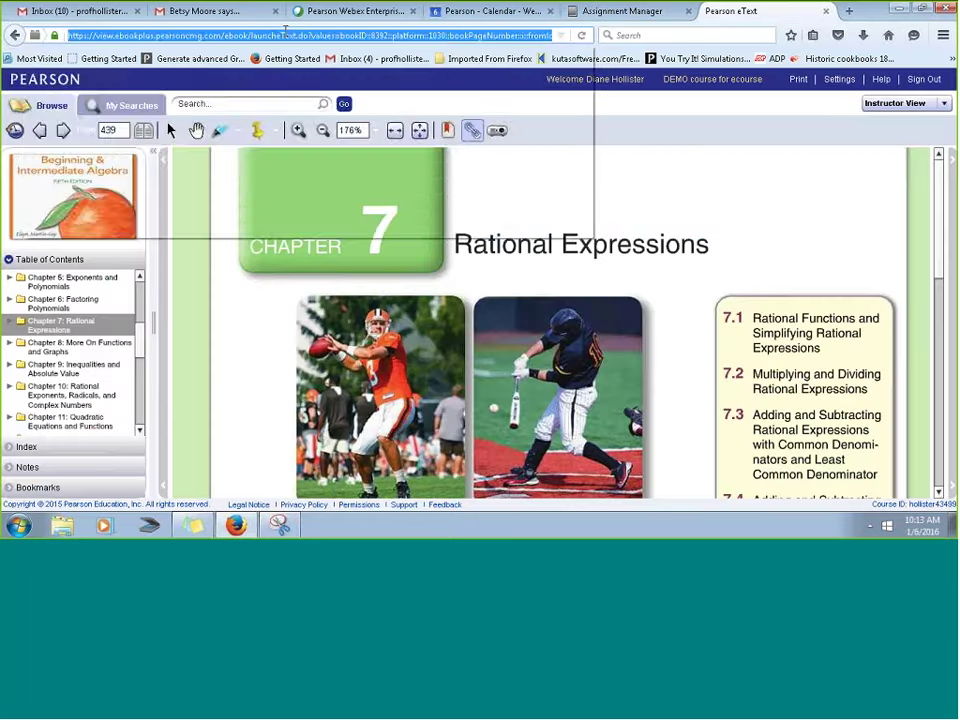
type("mymathlab/")
key("Return")
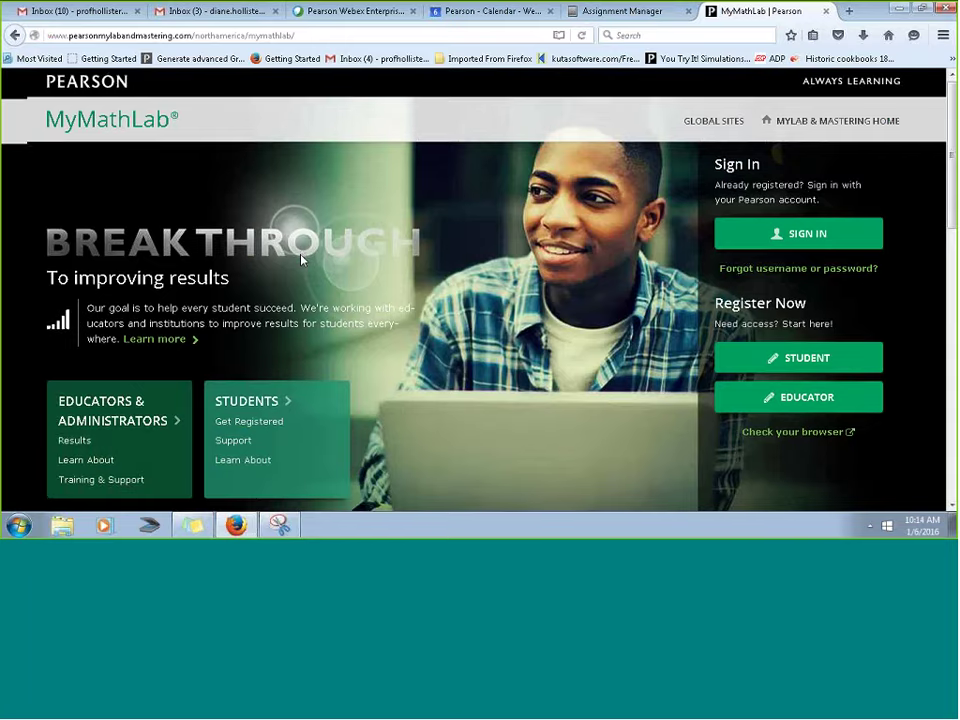
scroll(94, 330, "down", 3)
left_click(94, 328)
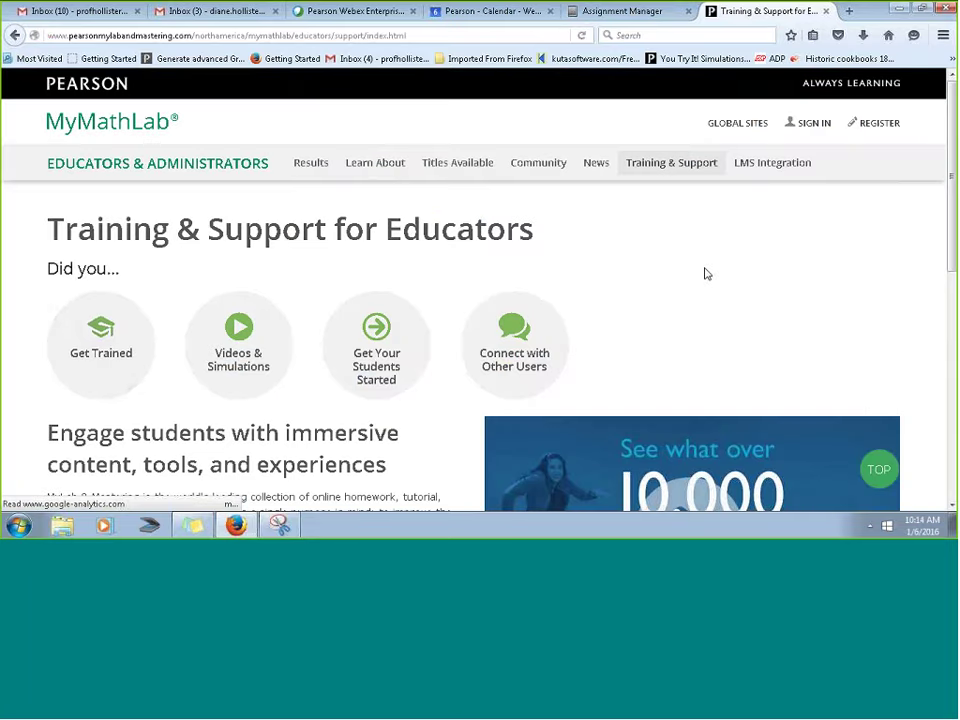
- Open the Implementation Guide from the Get Trained resources and turn to its table of contents on pages 2-3
scroll(705, 273, "down", 2)
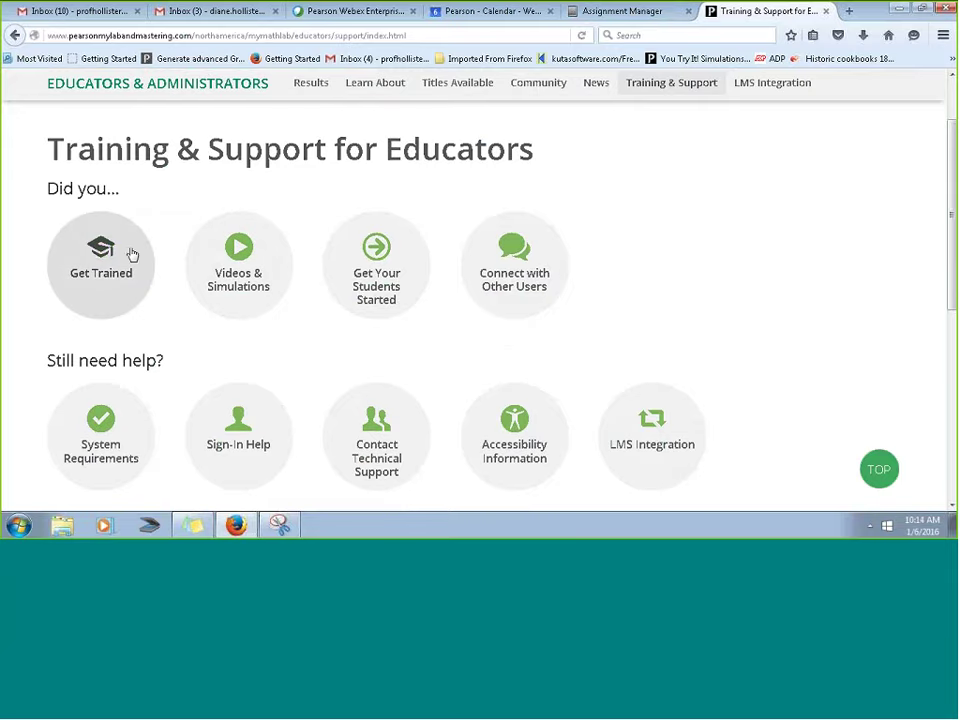
left_click(98, 252)
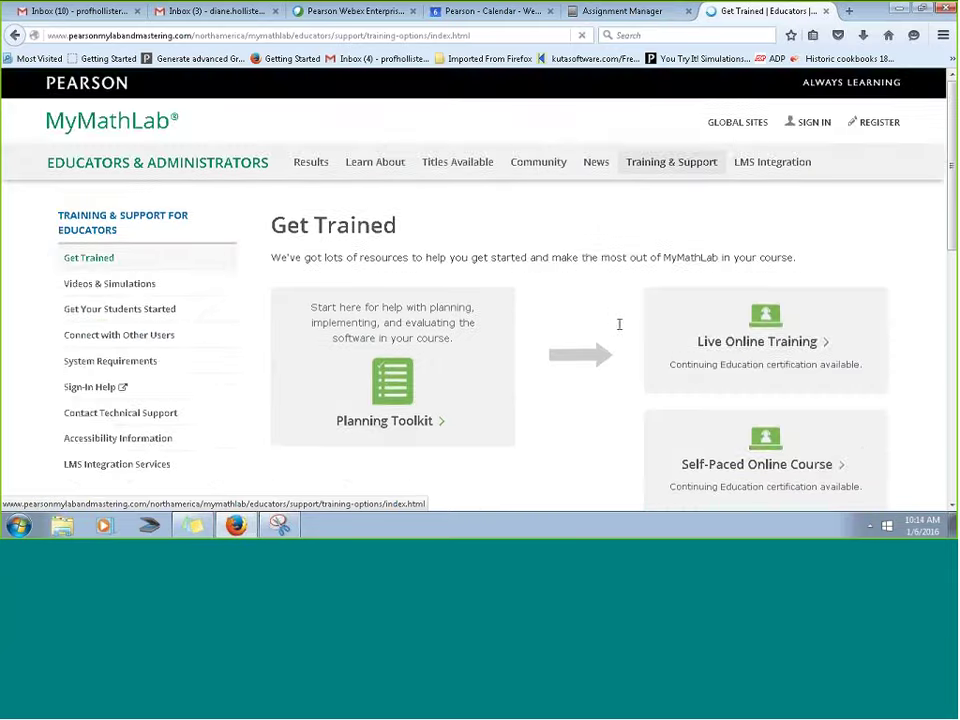
scroll(619, 324, "down", 3)
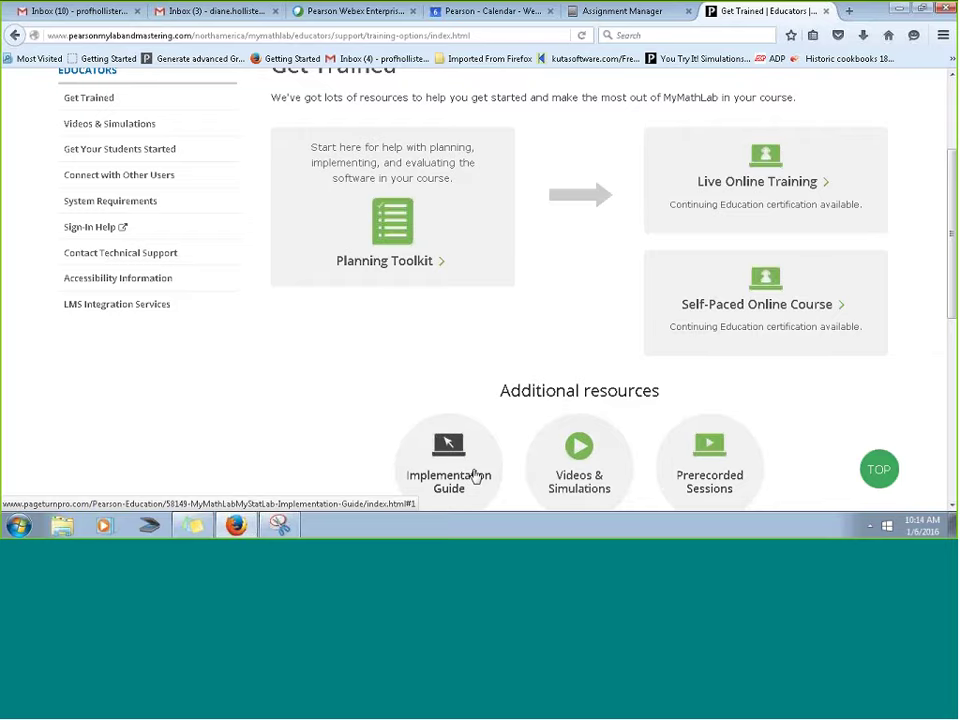
scroll(460, 420, "down", 2)
left_click(444, 379)
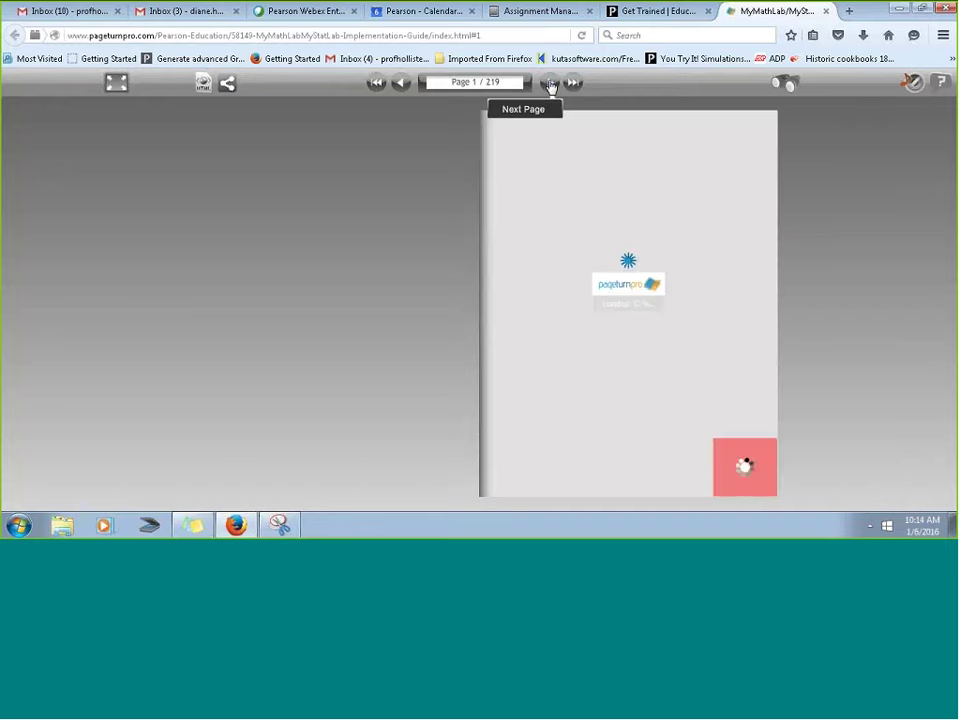
left_click(550, 84)
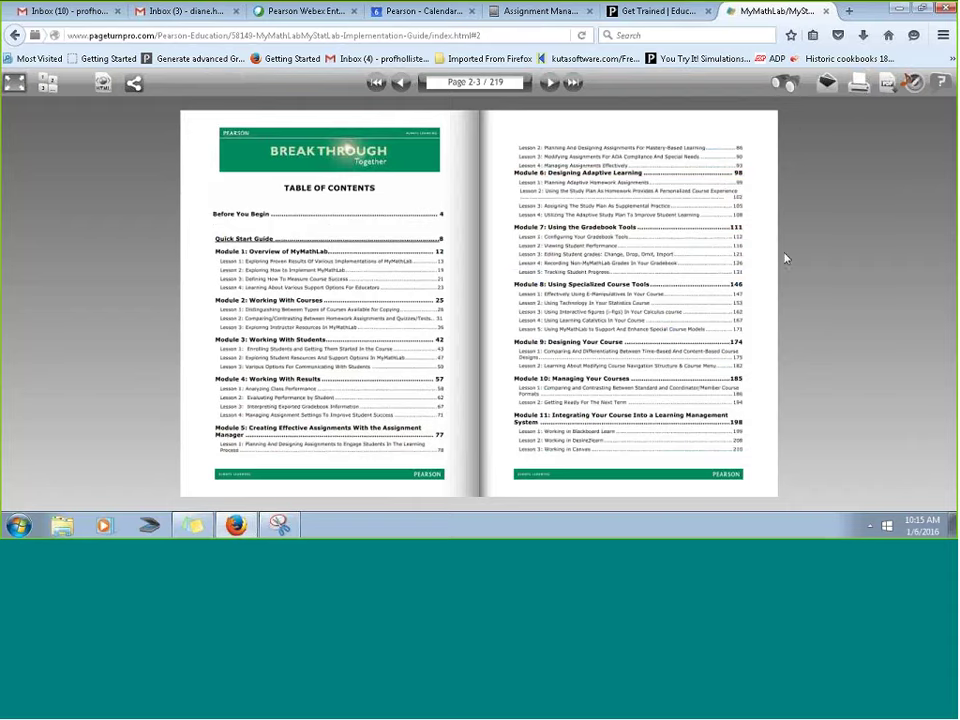
- Go to the PearsonMathStats channel at youtube.com/pearsonmathstats
left_click(202, 37)
type("yout")
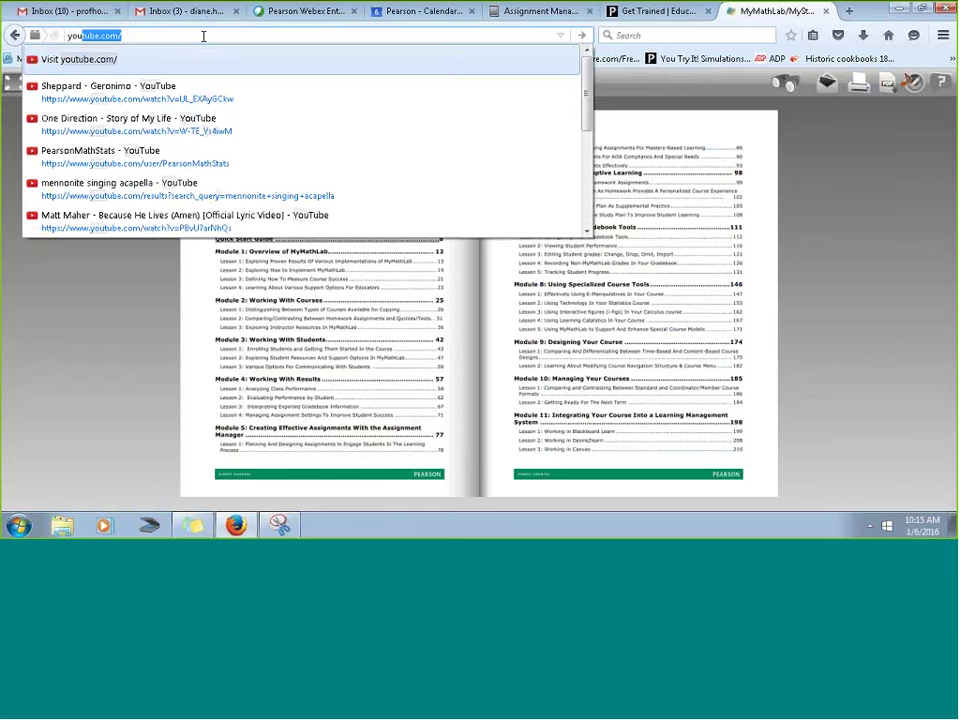
type("ube.com/pear")
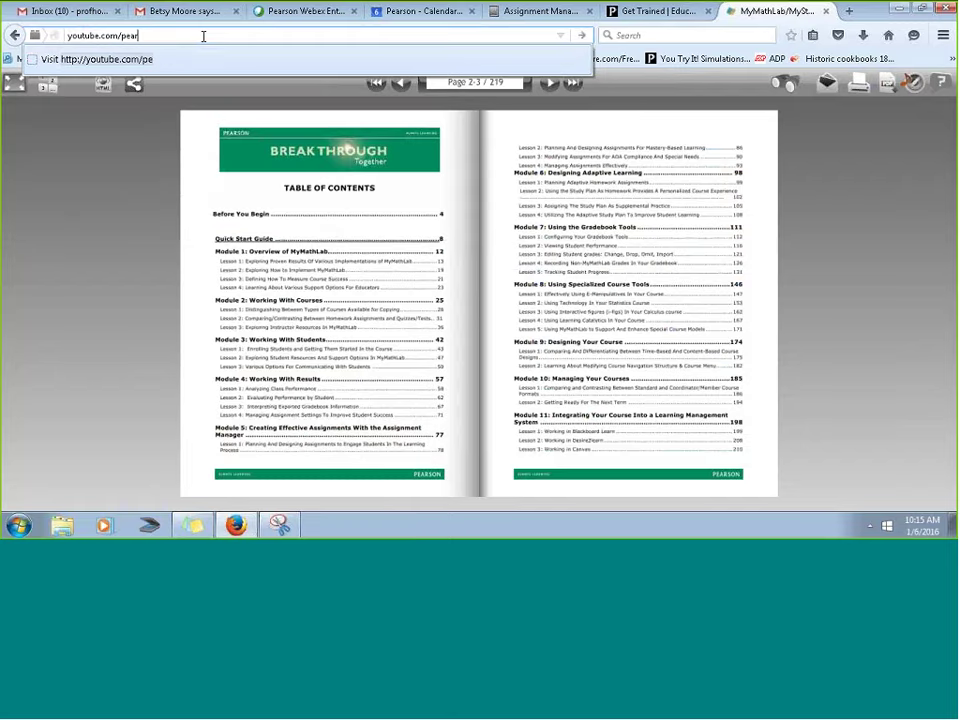
type("sonmathstats")
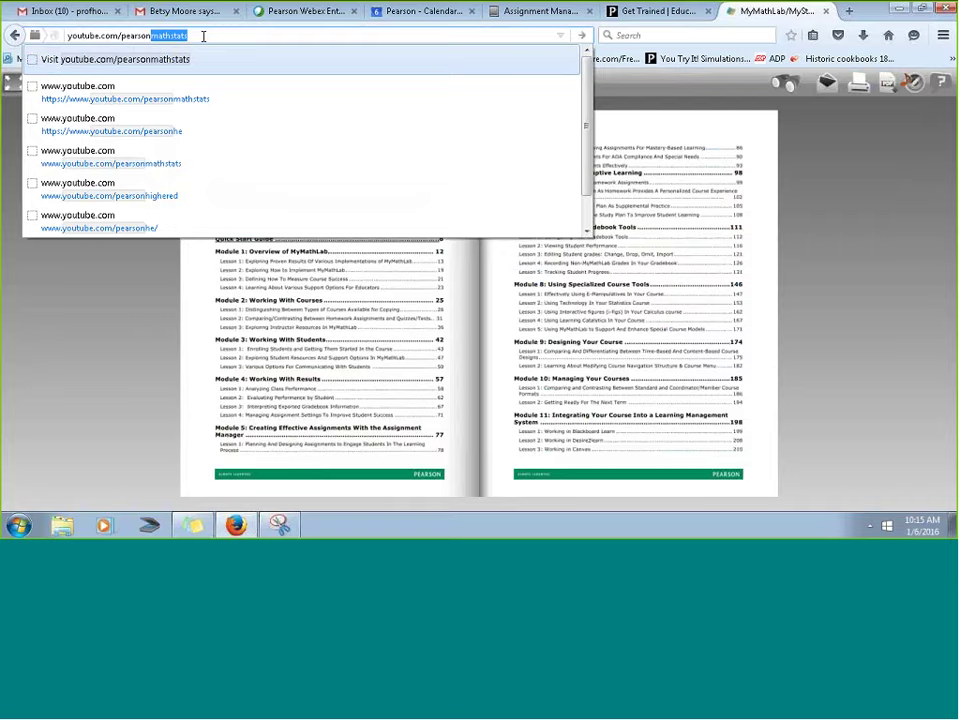
key("Return")
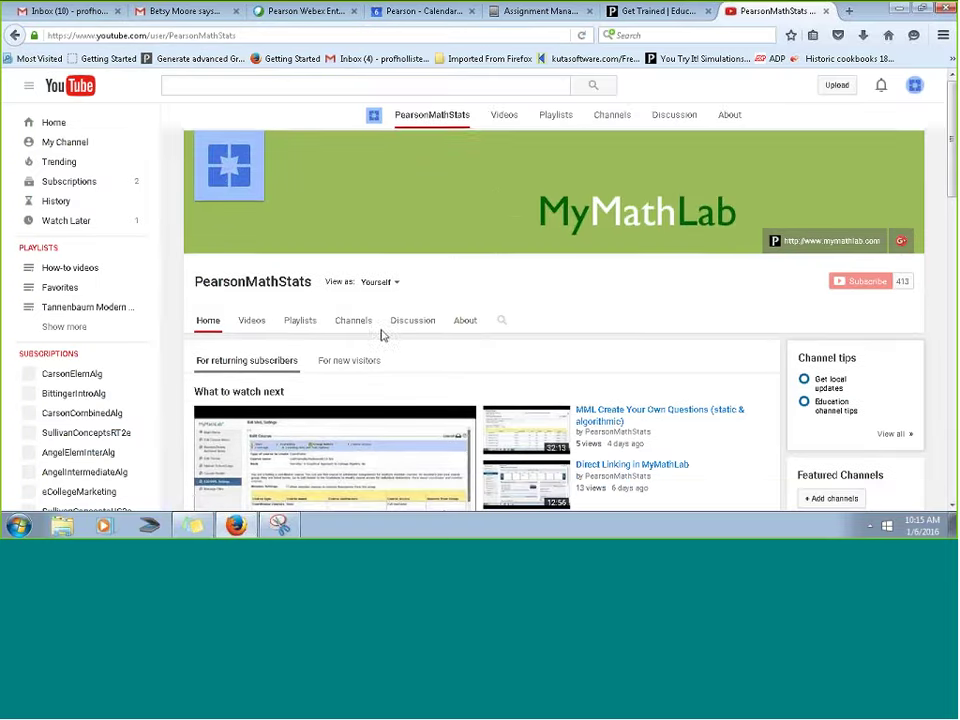
- View the channel's uploaded videos, and open the How-to videos playlist from its created playlists
left_click(266, 326)
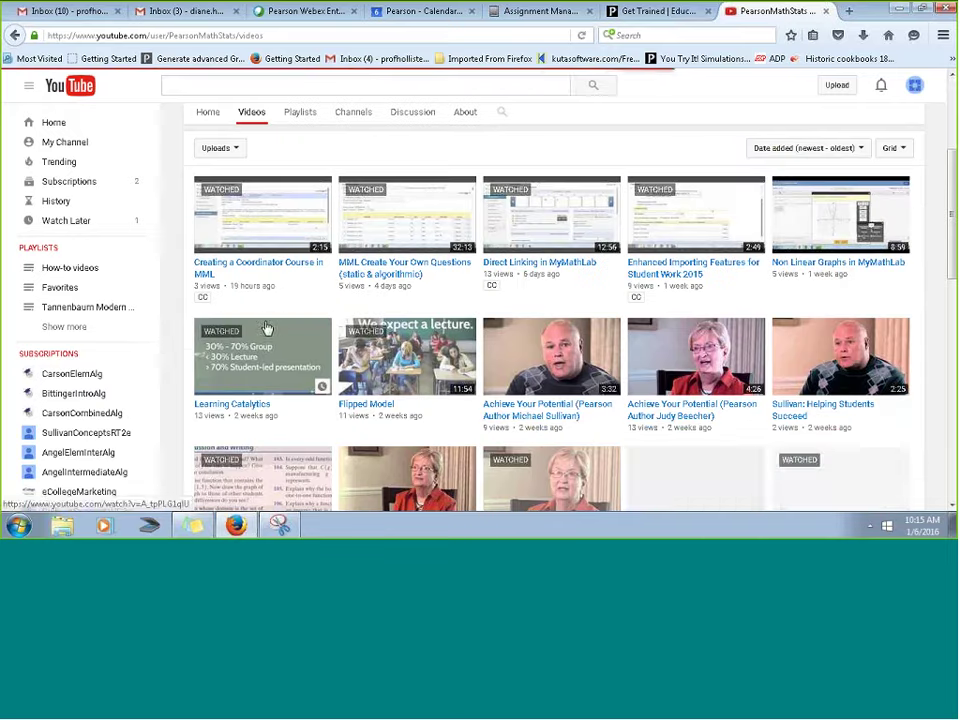
left_click(300, 113)
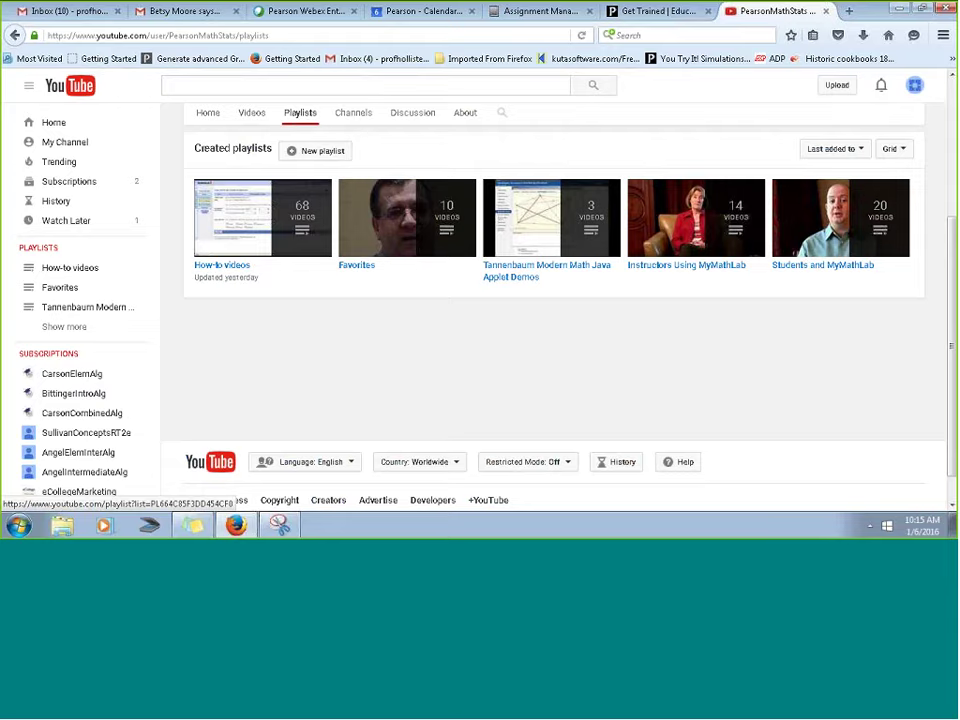
left_click(229, 266)
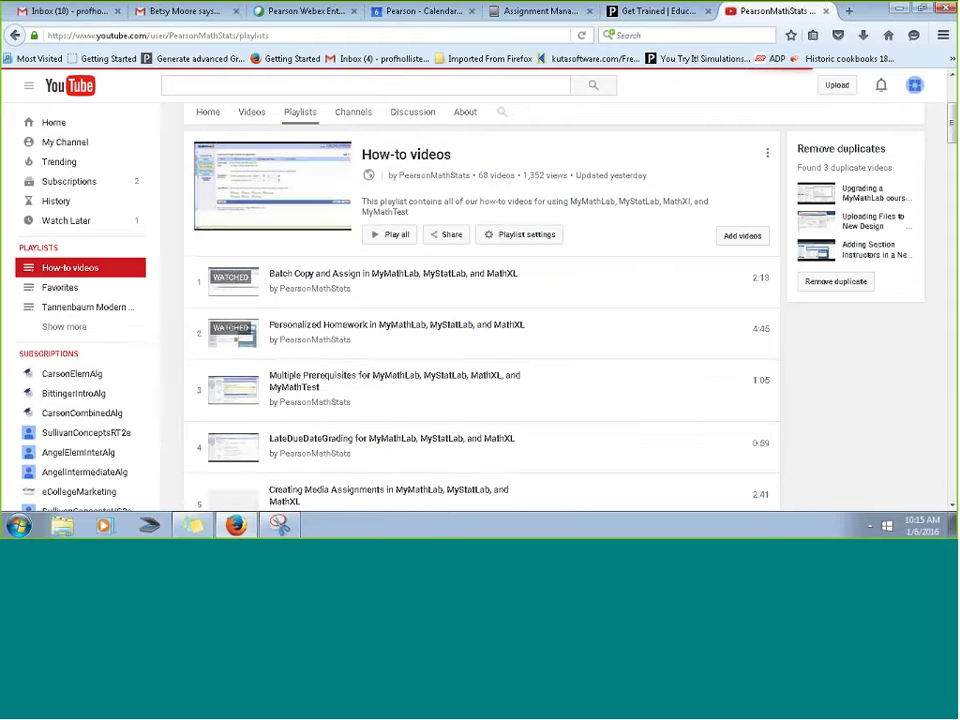
- Examine the How-to videos playlist for MyMathLab topics such as learning aids, custom questions, personalized homework and course upgrades
scroll(232, 366, "down", 5)
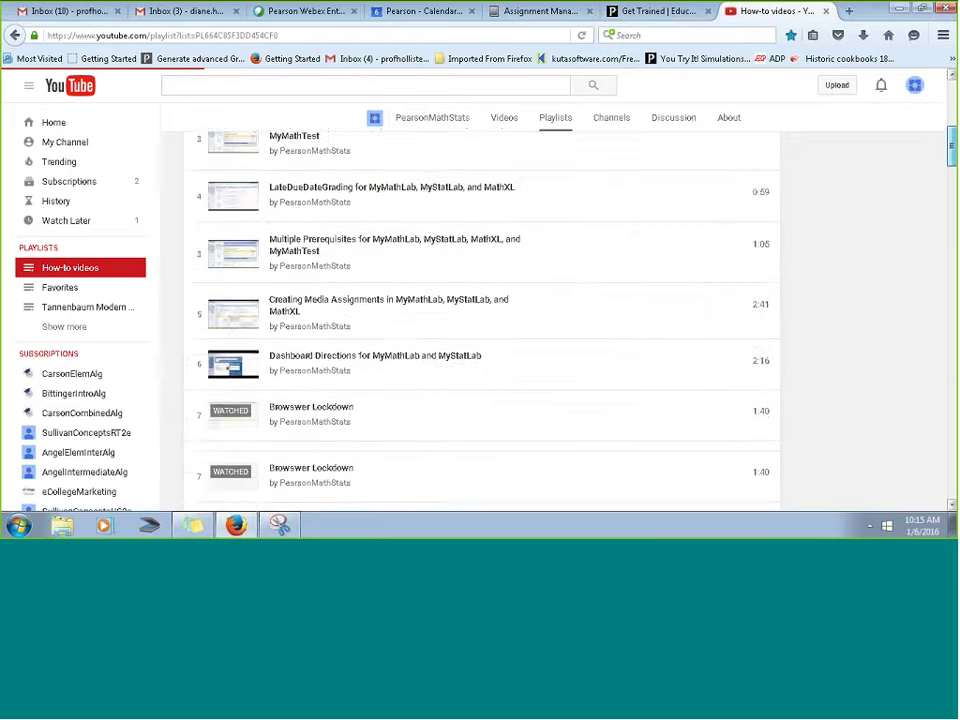
scroll(232, 366, "down", 8)
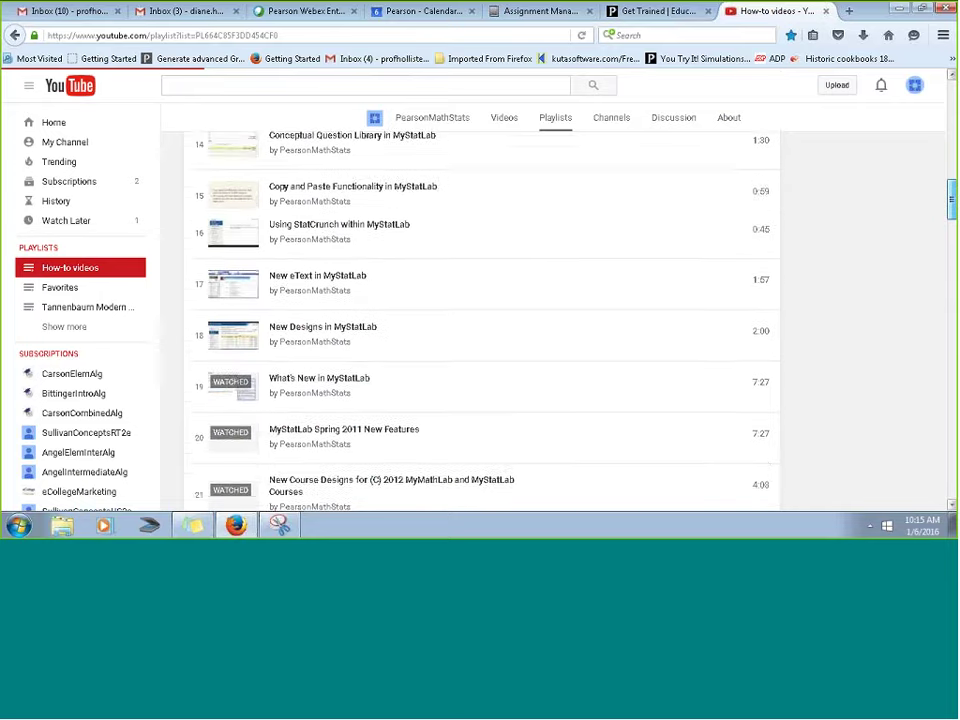
scroll(480, 320, "down", 3)
scroll(480, 320, "down", 5)
scroll(480, 320, "down", 5)
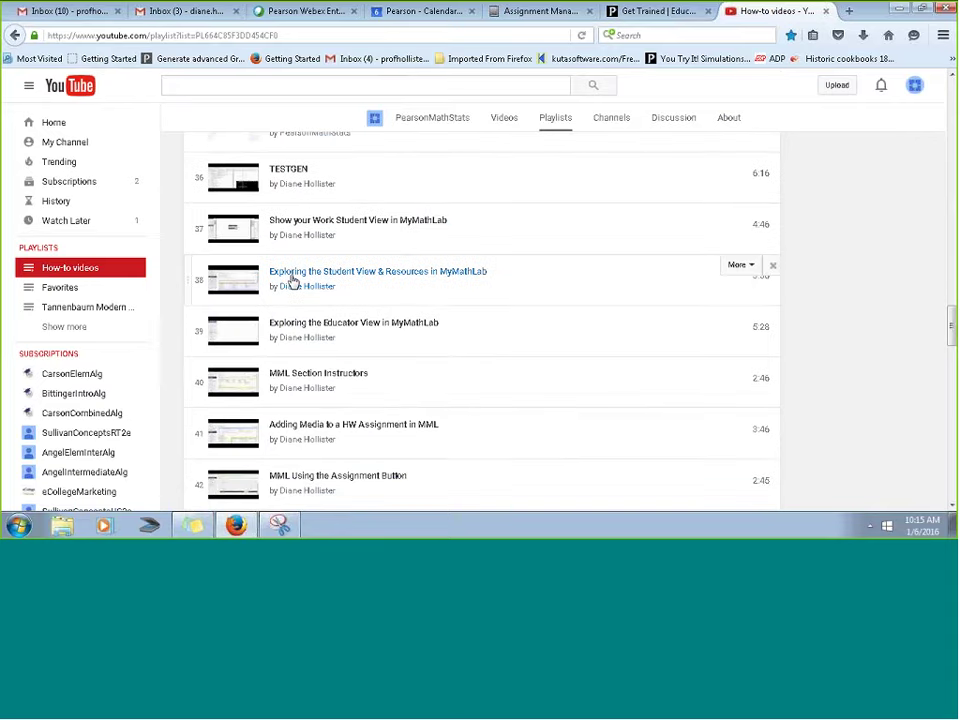
scroll(441, 298, "down", 1)
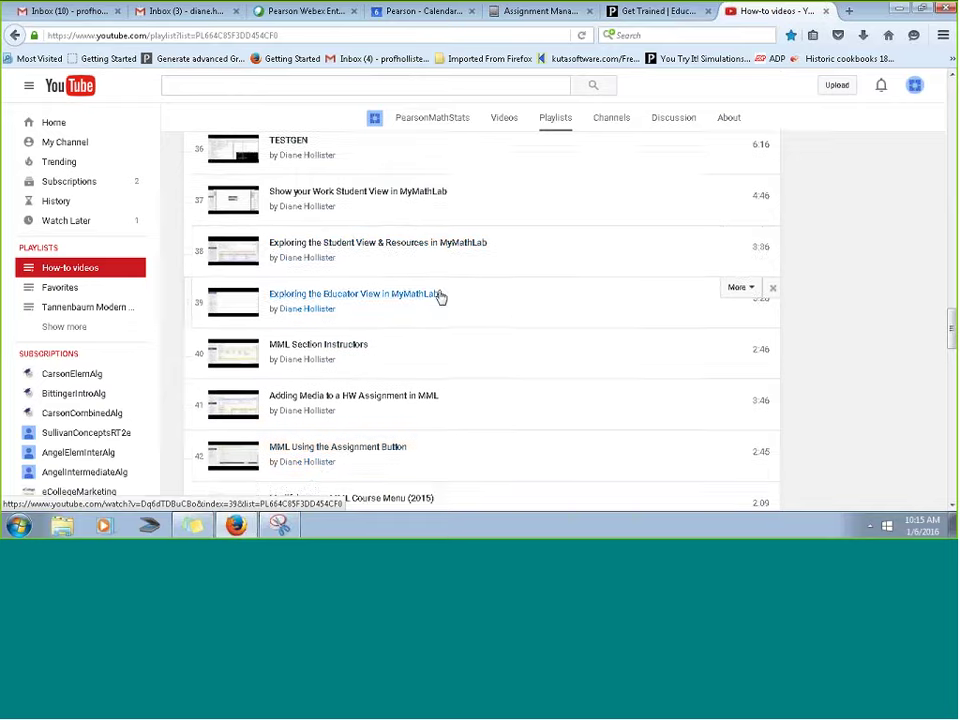
scroll(441, 298, "down", 4)
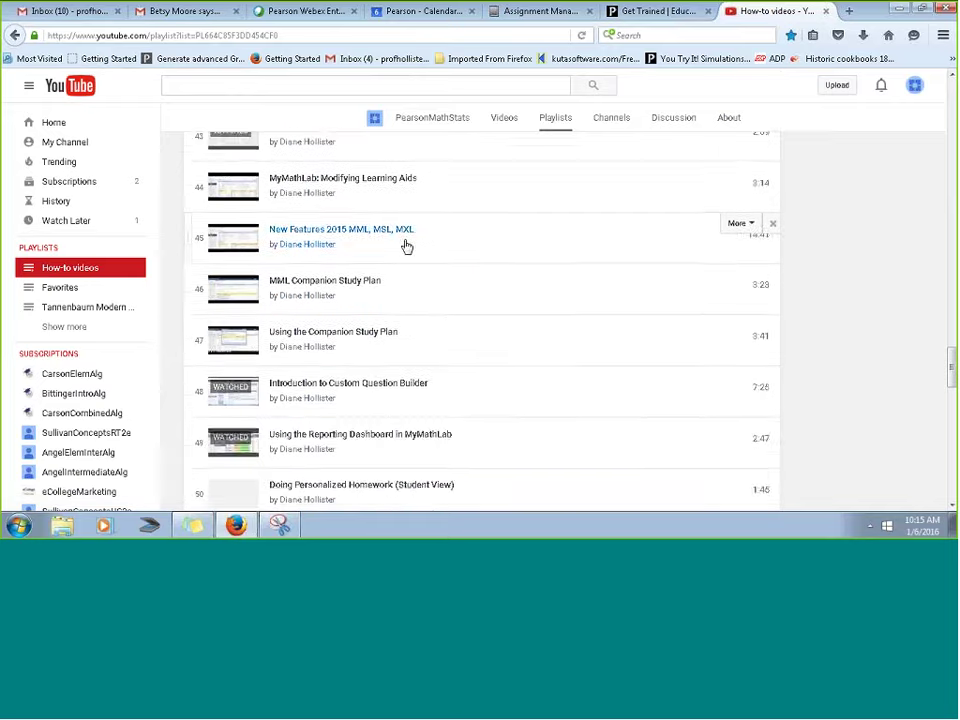
scroll(406, 246, "up", 2)
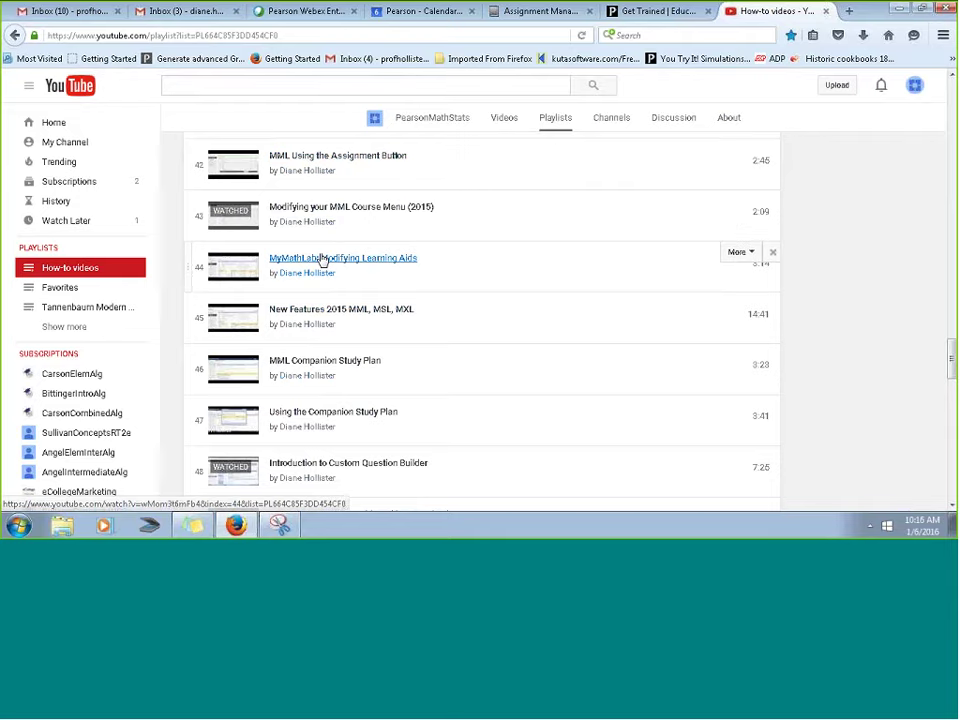
scroll(335, 265, "down", 3)
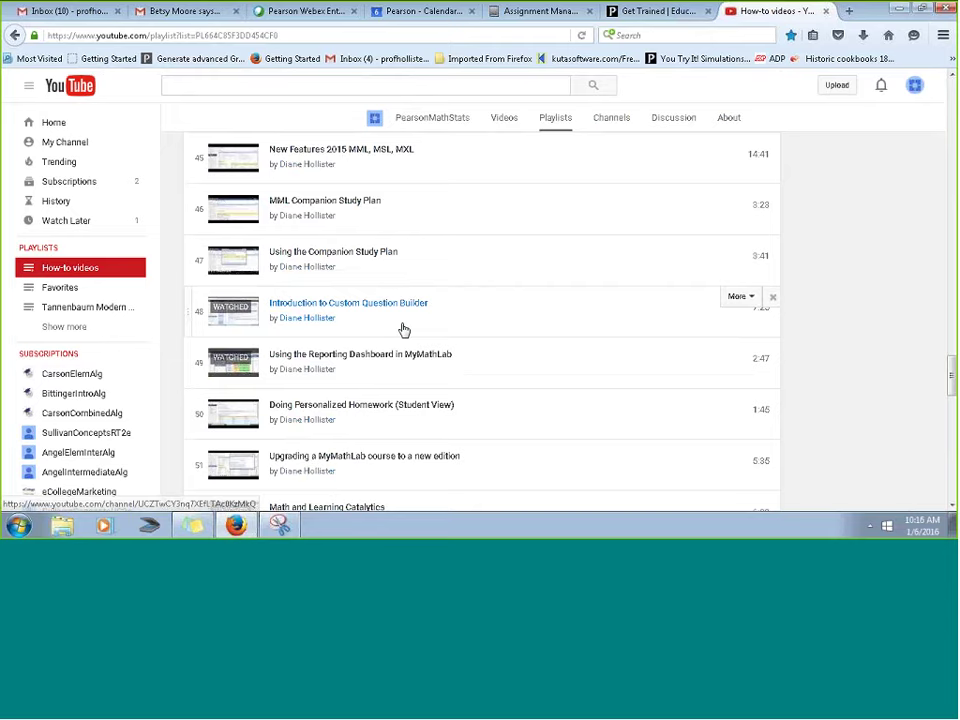
scroll(405, 290, "down", 3)
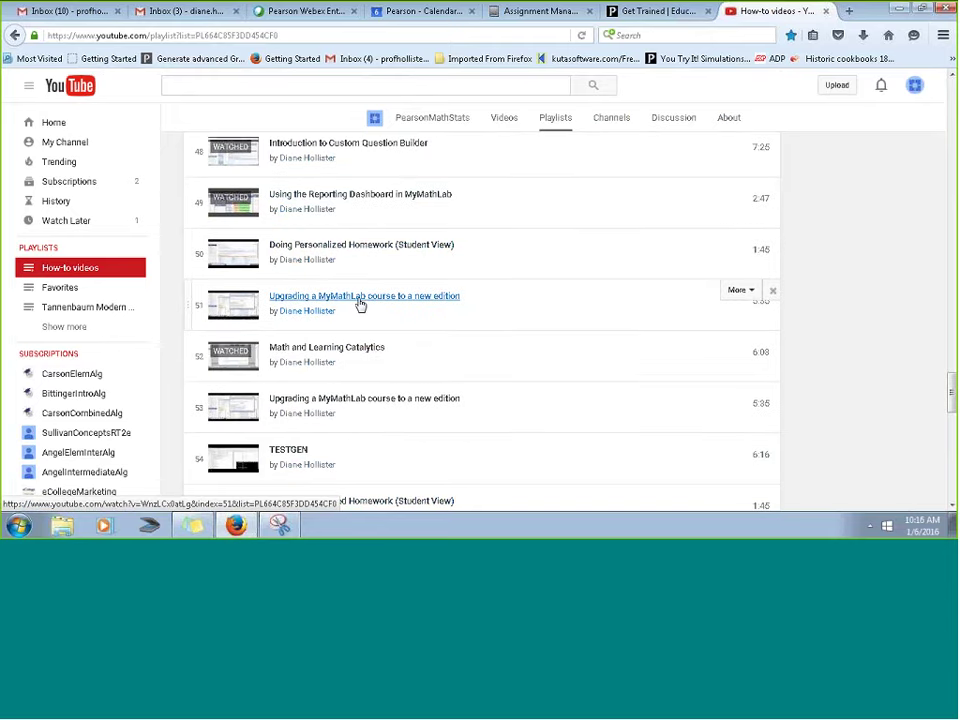
scroll(400, 310, "down", 4)
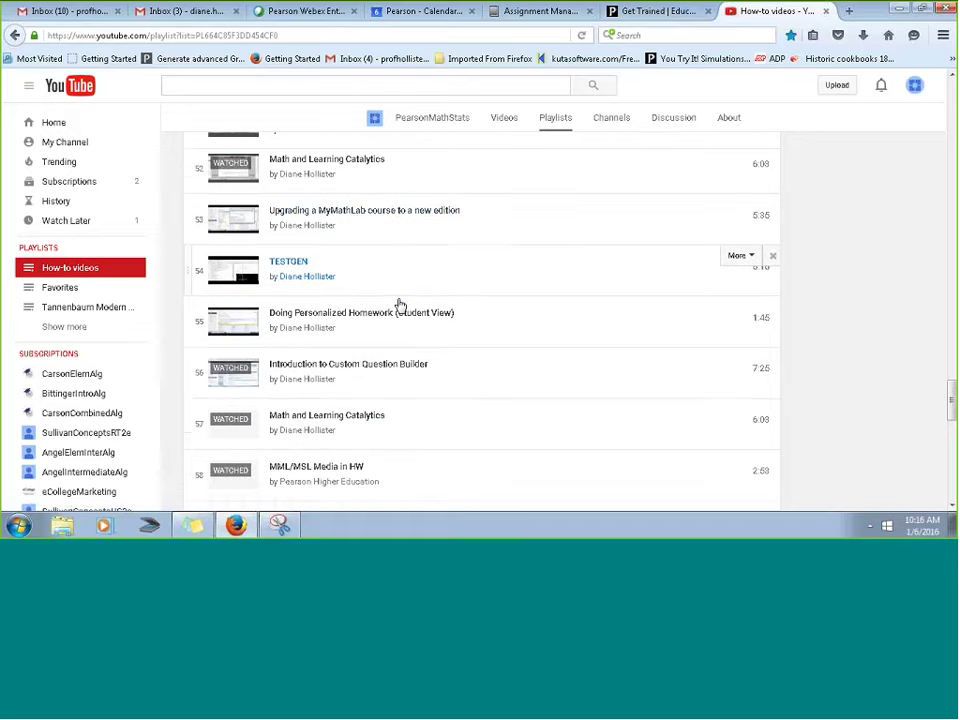
scroll(347, 279, "down", 1)
scroll(448, 314, "down", 1)
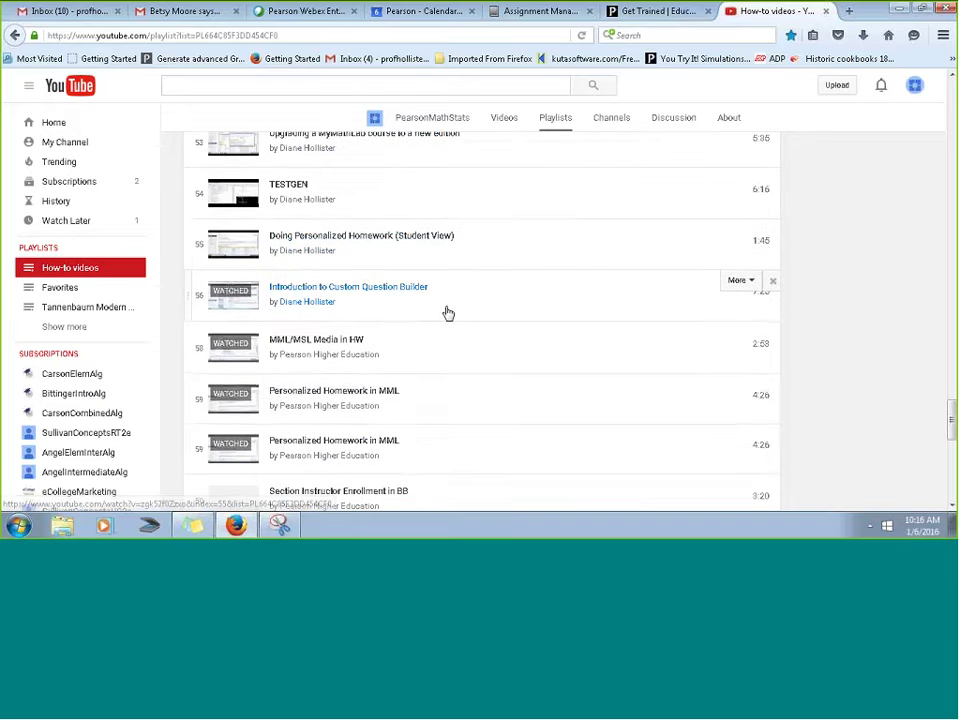
scroll(448, 314, "down", 3)
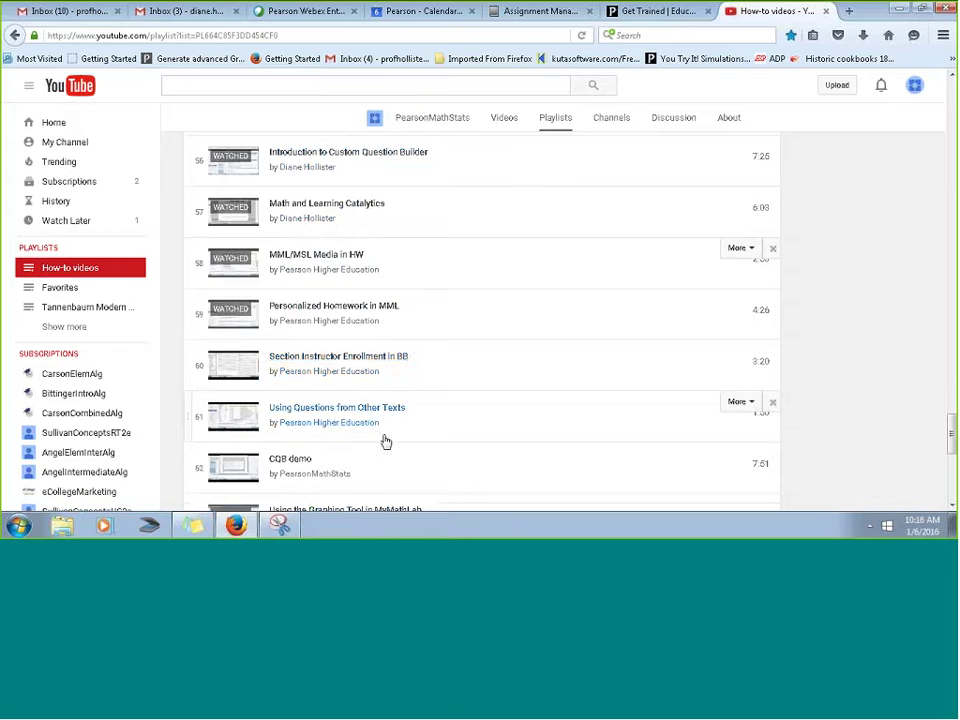
- View the remaining videos at the end of the How-to videos playlist, down to Creating a Coordinator Course in MML
scroll(437, 392, "down", 5)
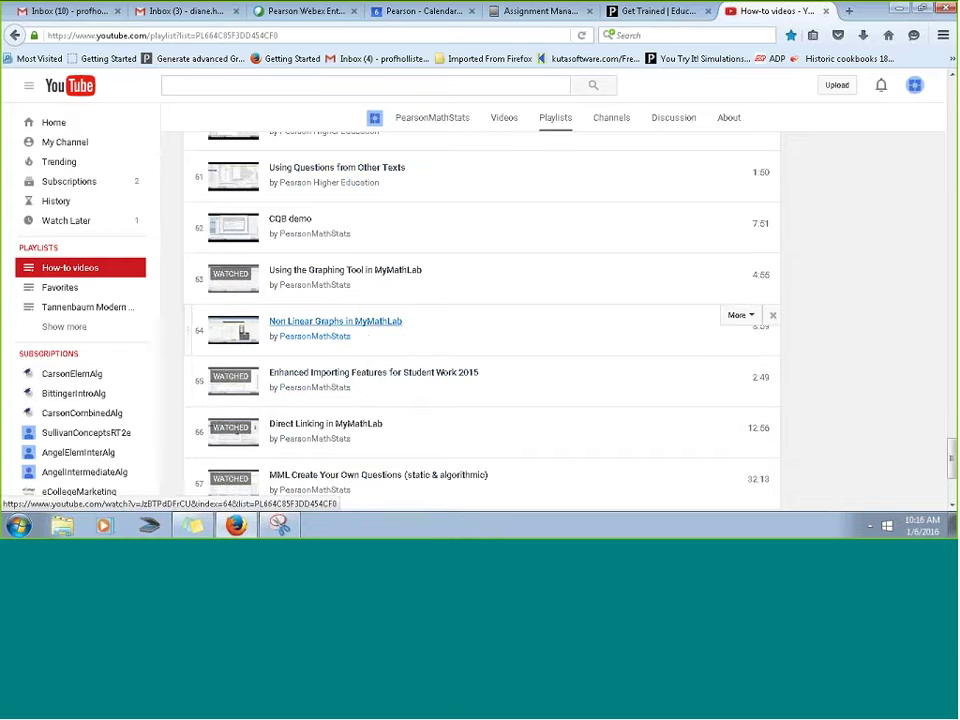
scroll(414, 411, "down", 3)
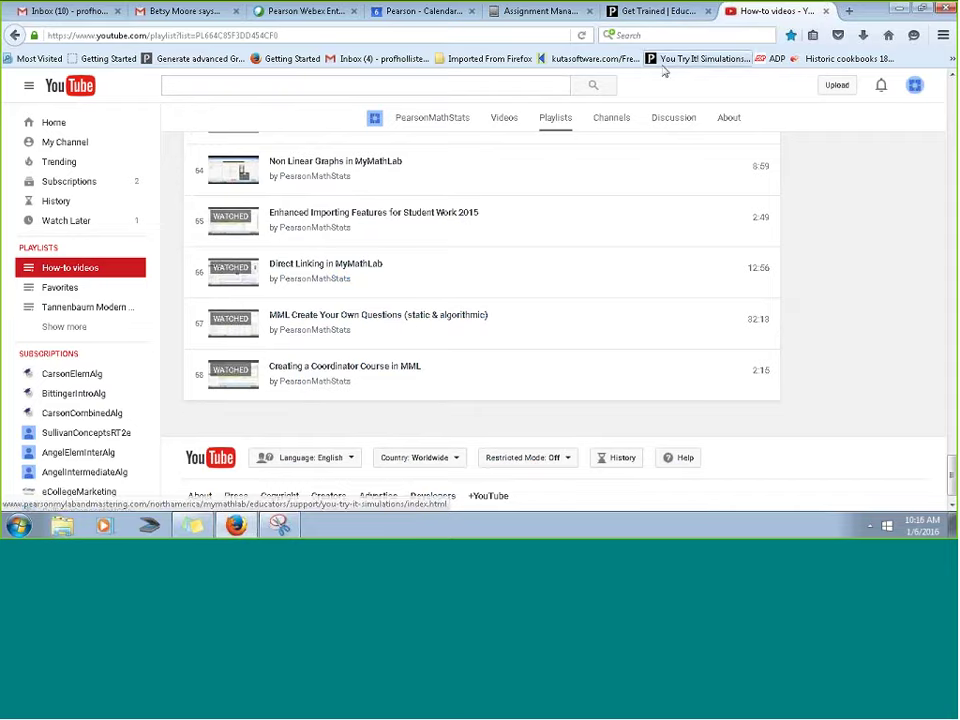
- Open Videos & Simulations from the Get Trained page and view the Beginning list of How Do I? Videos
left_click(655, 11)
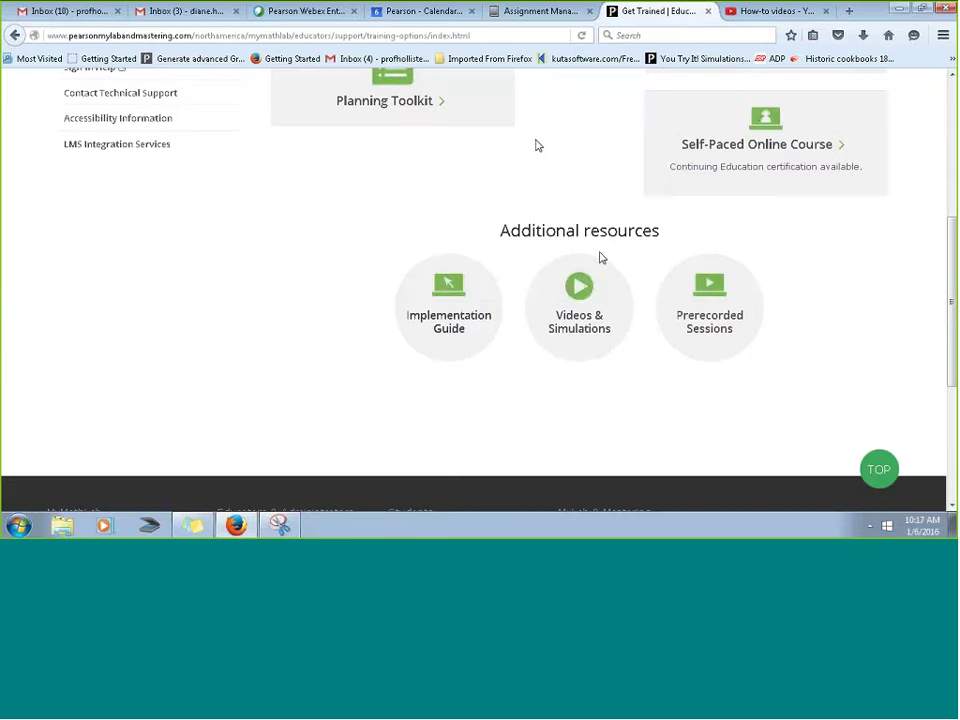
left_click(590, 290)
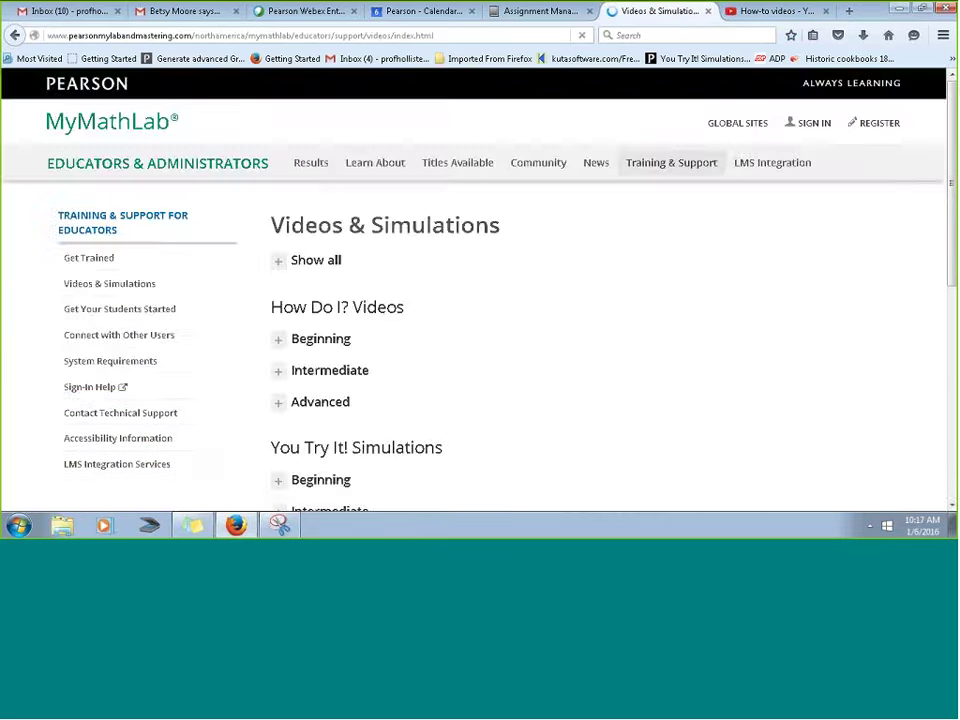
left_click(313, 345)
scroll(372, 338, "down", 4)
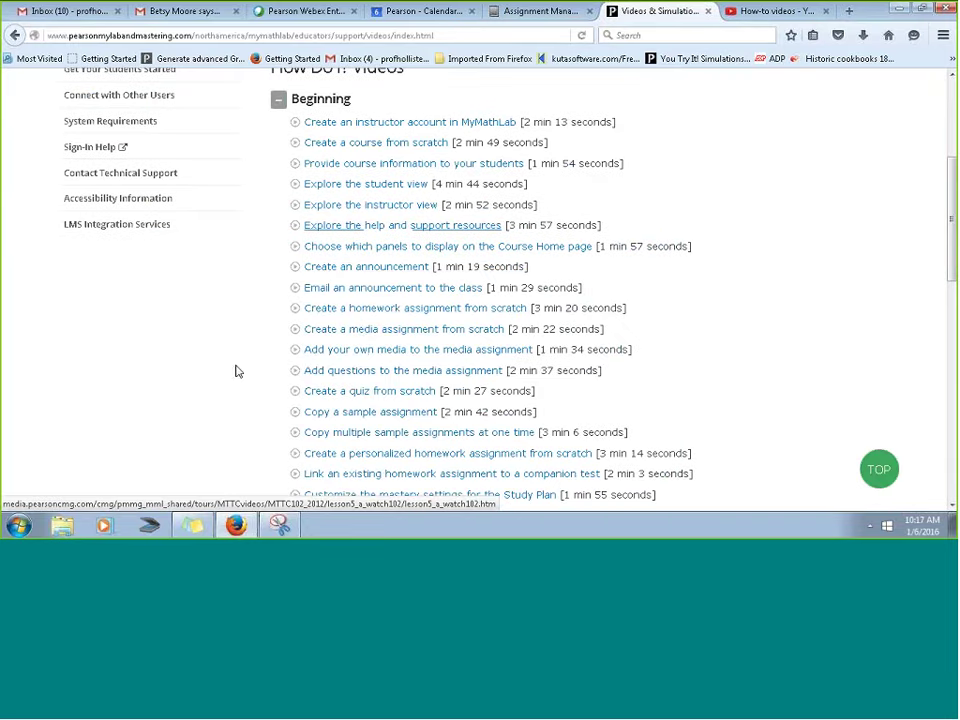
scroll(345, 340, "down", 1)
scroll(516, 227, "down", 2)
scroll(516, 214, "up", 8)
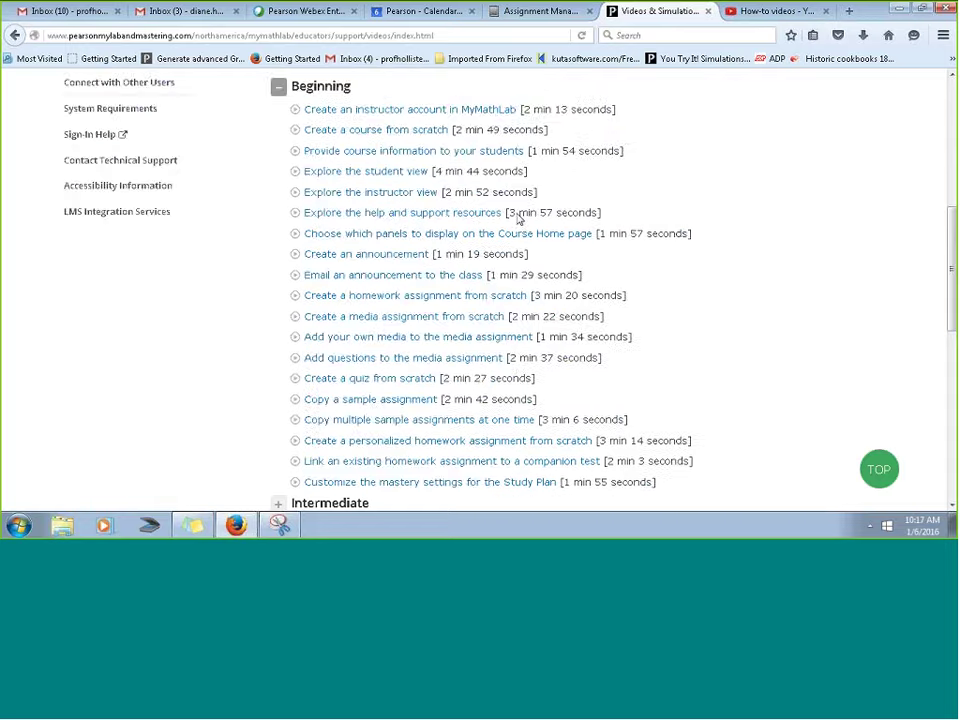
- Return to the MyMathLab course and open its Instructor Gradebook
left_click(578, 12)
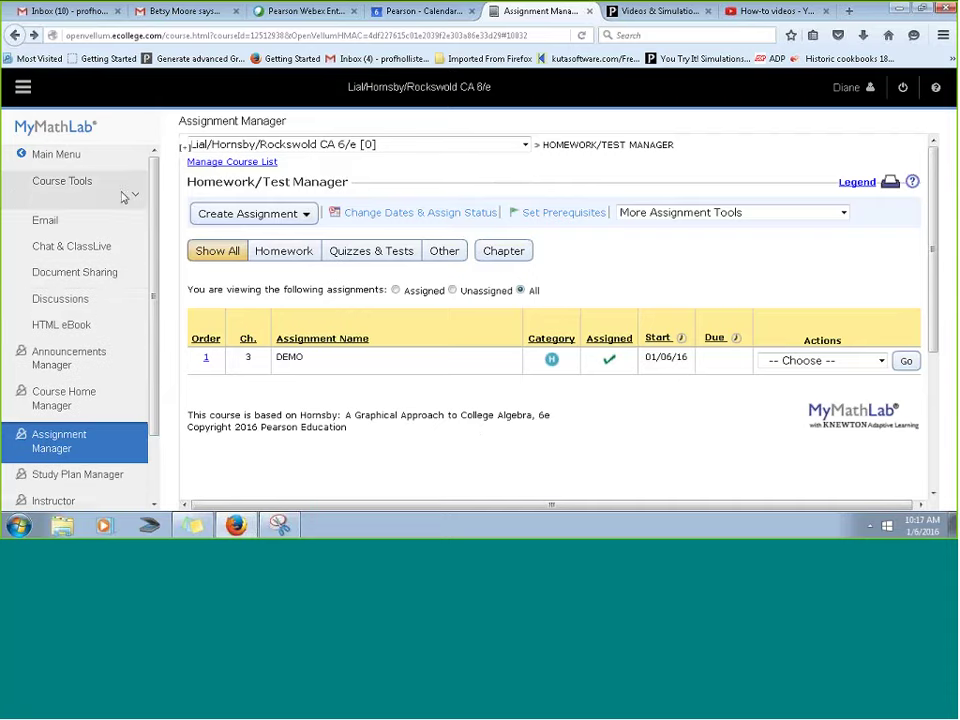
scroll(112, 420, "down", 2)
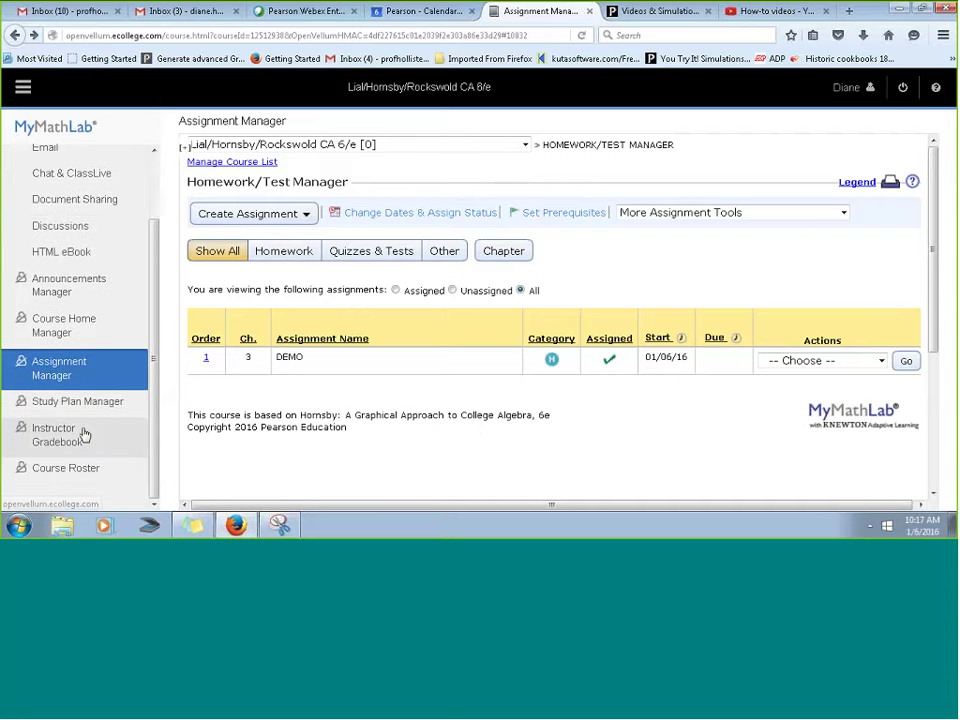
left_click(84, 434)
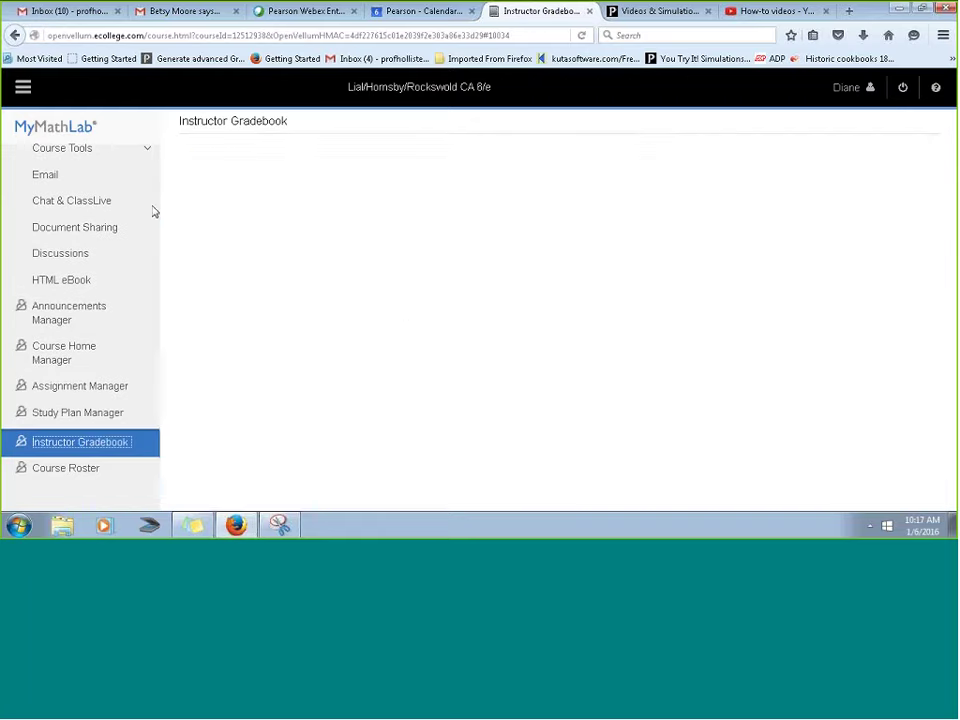
- Start Search/Email by Criteria from the additional gradebook tools
left_click(704, 211)
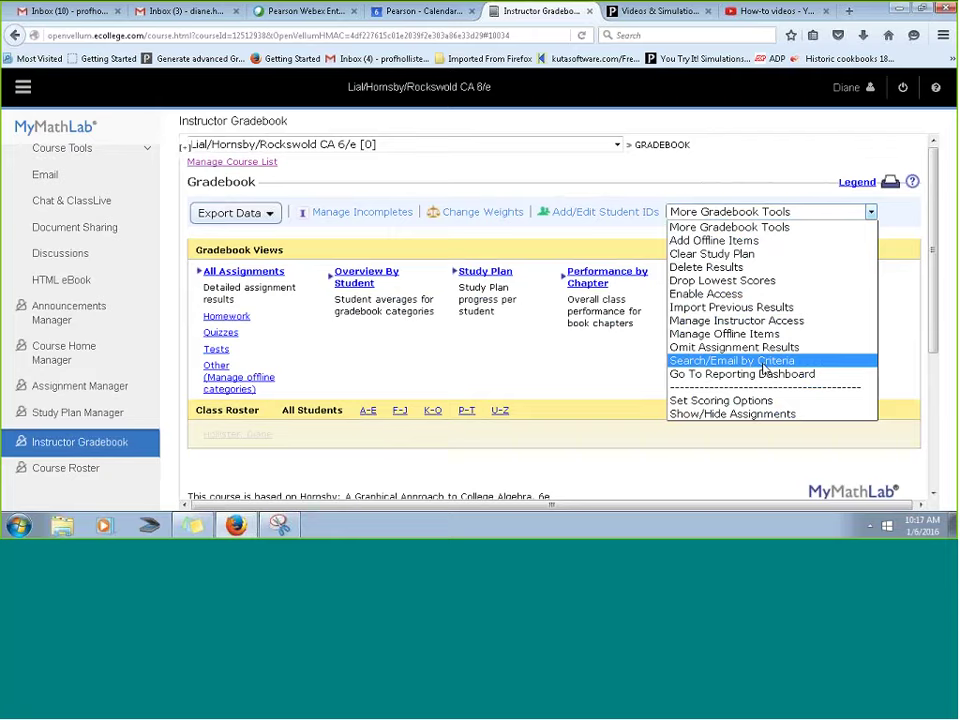
scroll(60, 257, "down", 1)
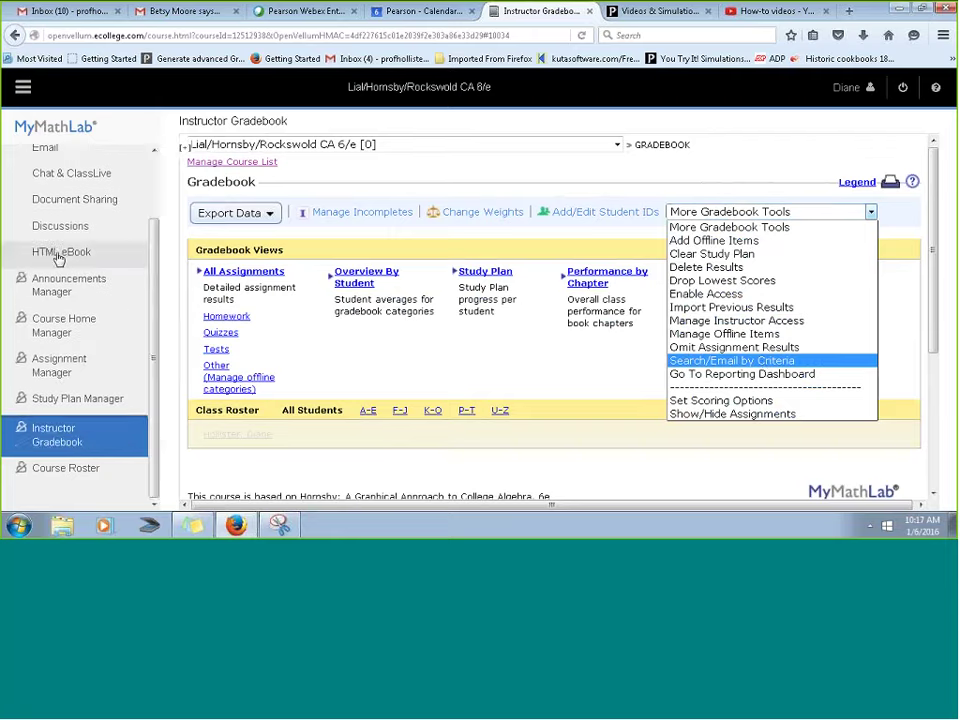
scroll(64, 208, "up", 3)
scroll(43, 156, "down", 1)
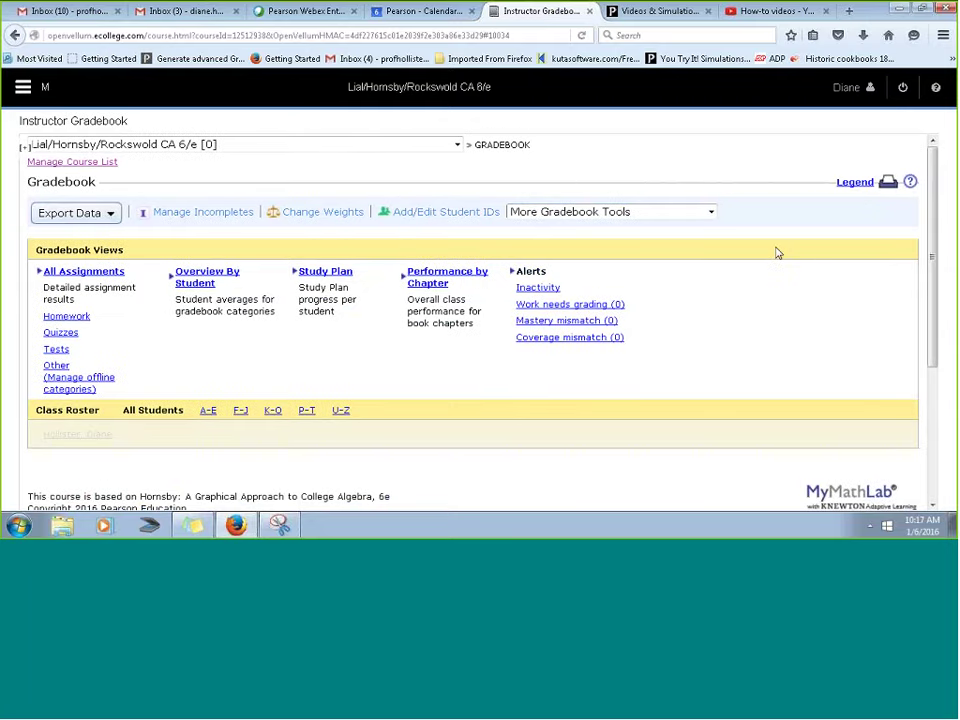
left_click(645, 218)
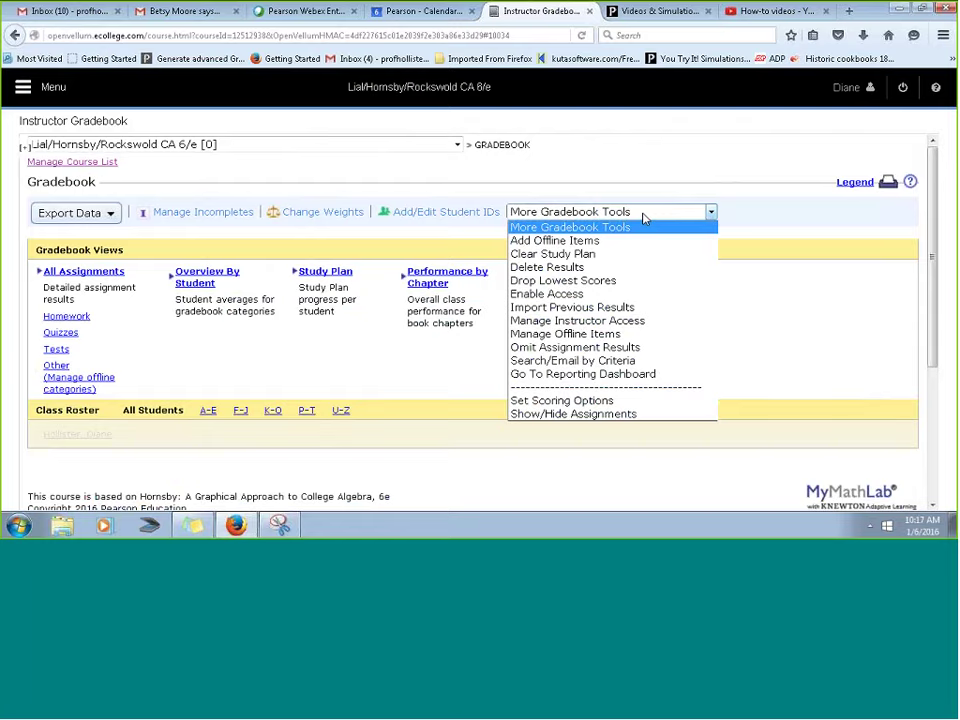
left_click(641, 361)
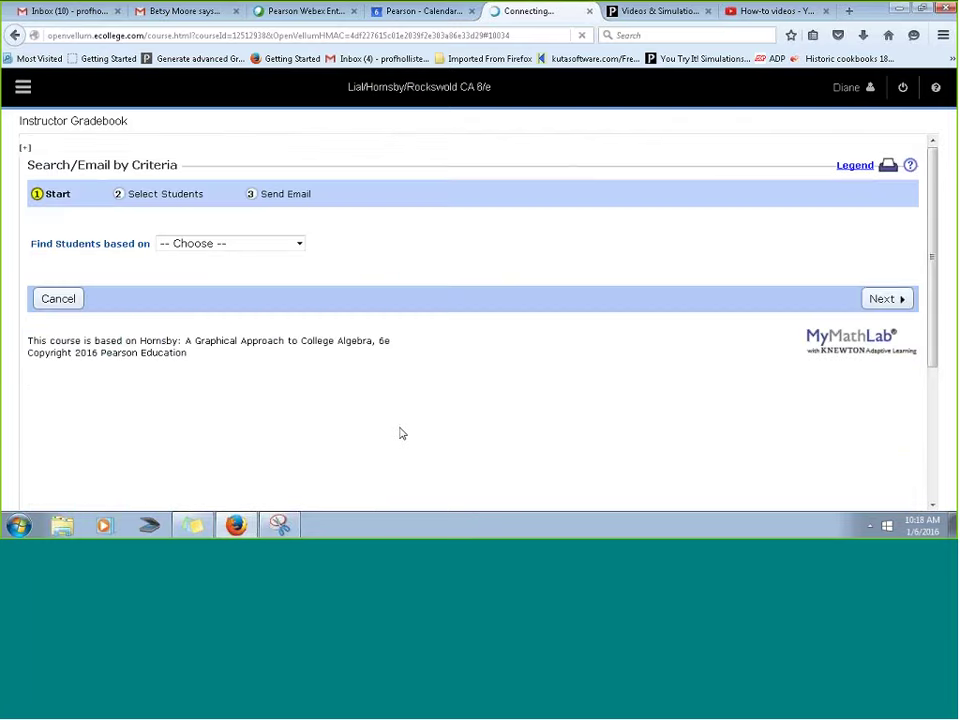
- Search for students by assignment performance on the DEMO assignment, with a score below 70% or no score
left_click(272, 246)
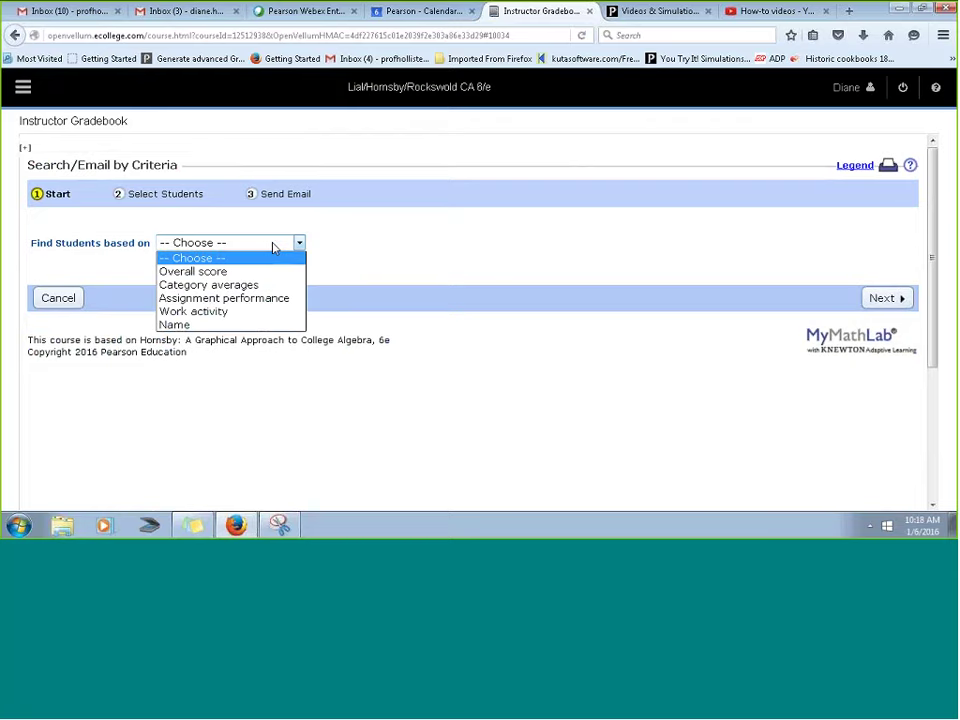
left_click(282, 299)
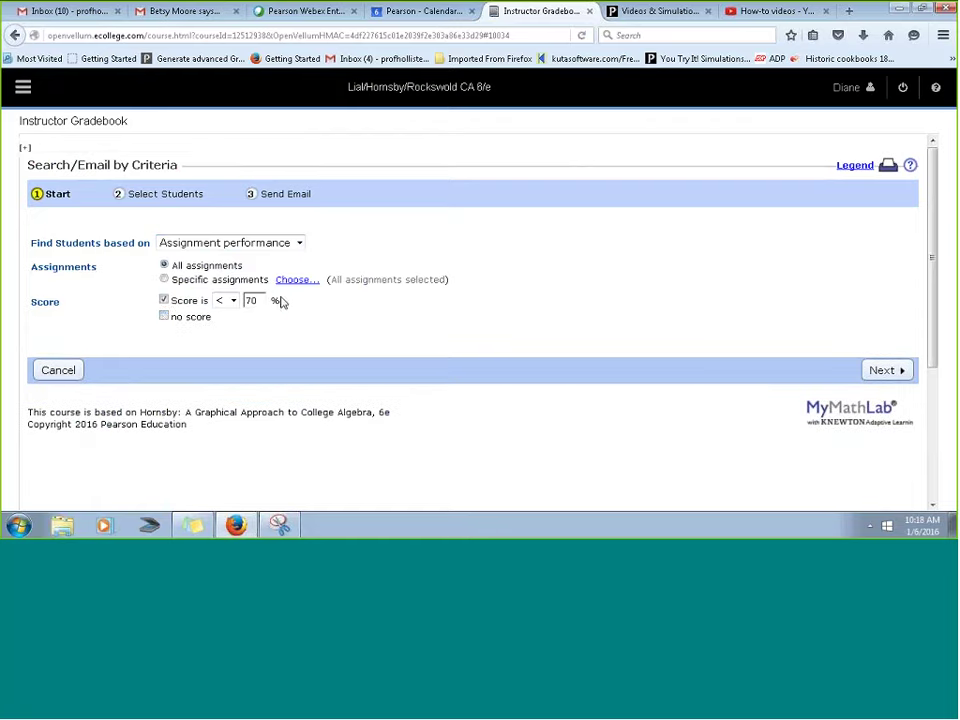
left_click(164, 317)
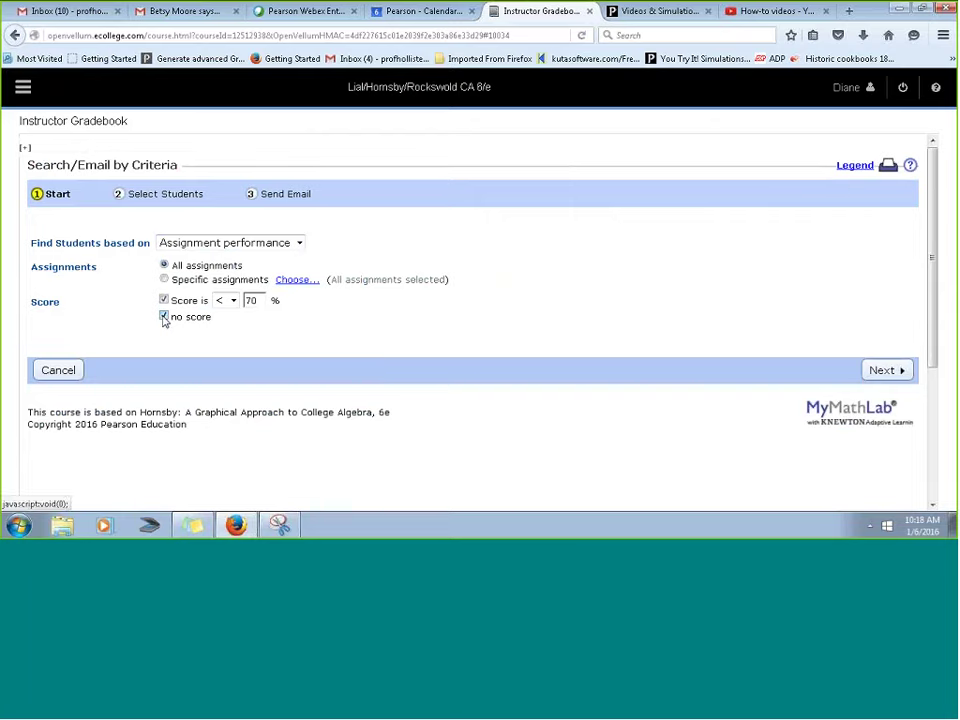
left_click(295, 280)
left_click(328, 223)
left_click(649, 367)
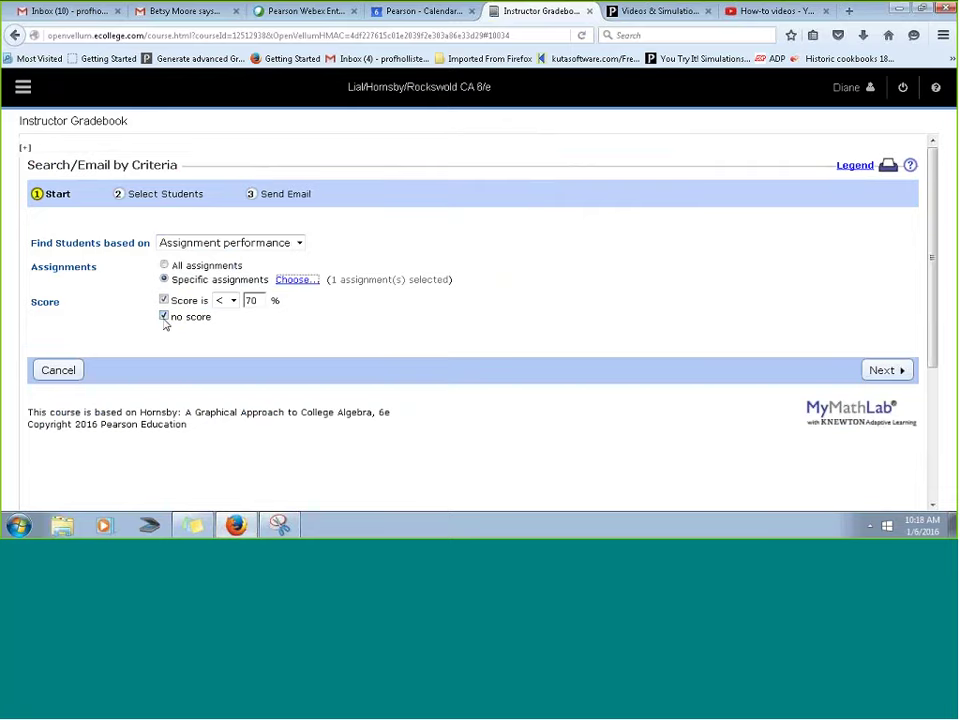
key("Return")
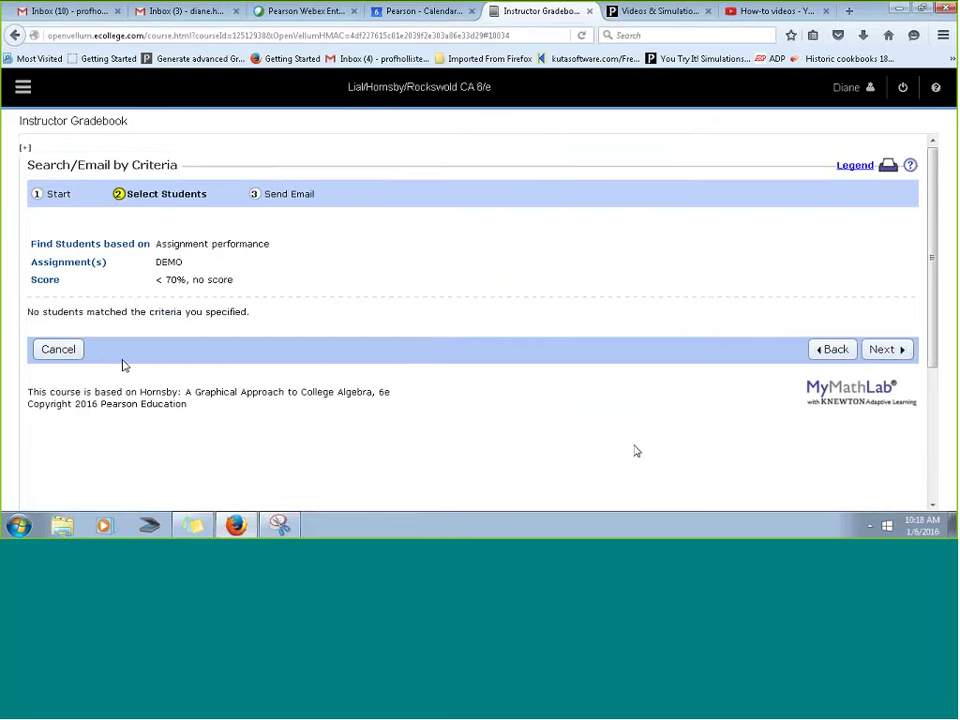
- Go back to the search criteria, view the Work activity options, and leave the search for the Gradebook and its tool list
left_click(831, 349)
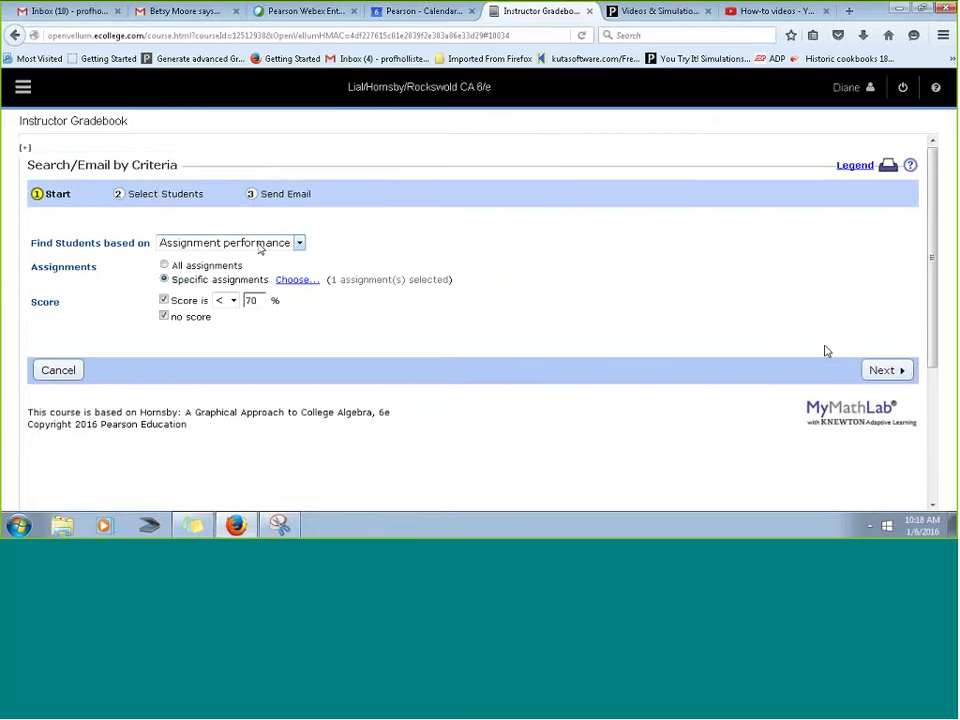
left_click(260, 243)
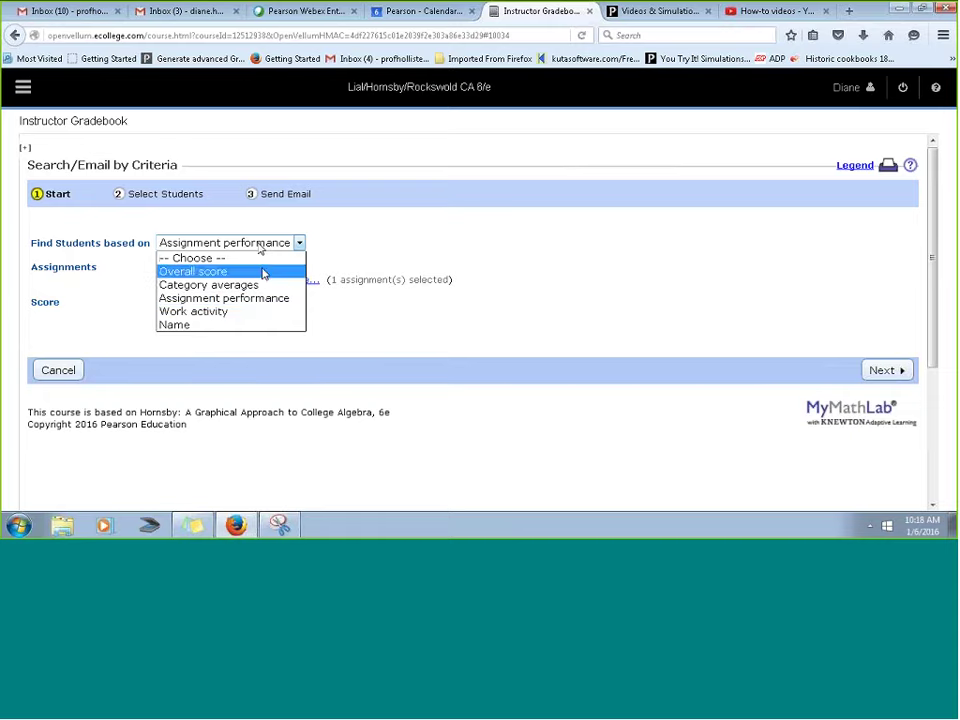
left_click(265, 312)
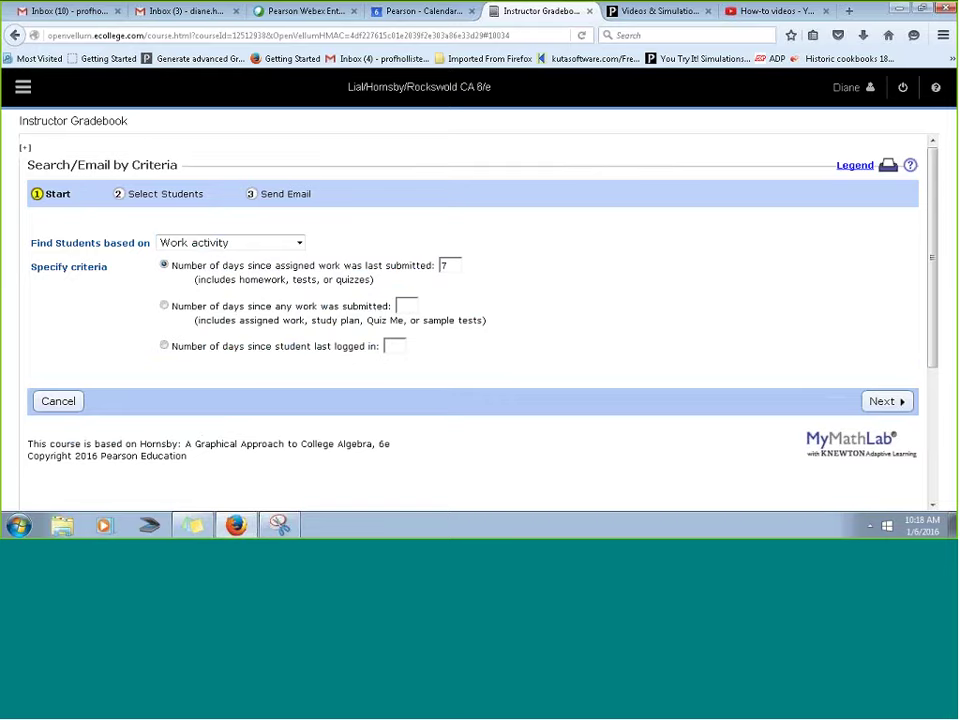
left_click(50, 400)
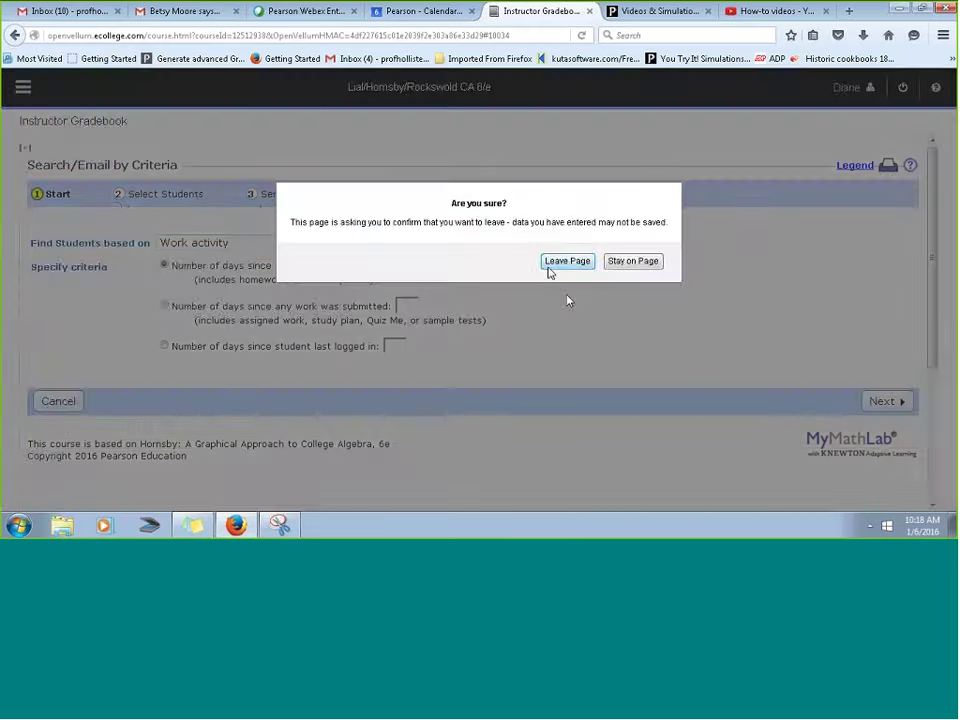
left_click(550, 265)
left_click(642, 214)
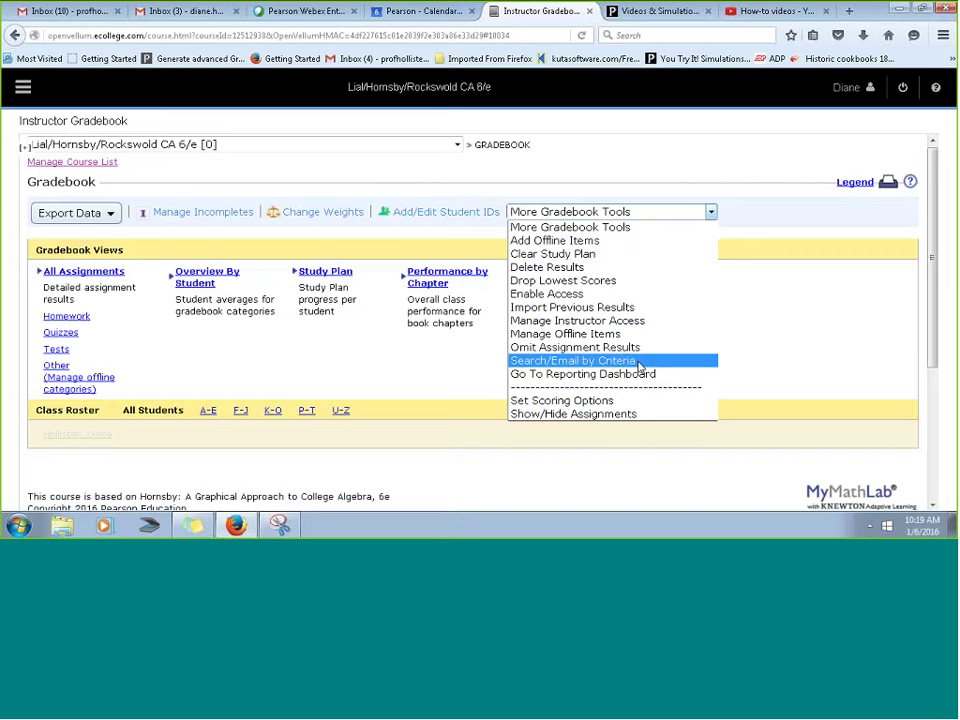
- Return to the Videos & Simulations page and examine the Intermediate How Do I? Videos, such as grade weighting and scoring options
left_click(648, 11)
scroll(561, 388, "down", 5)
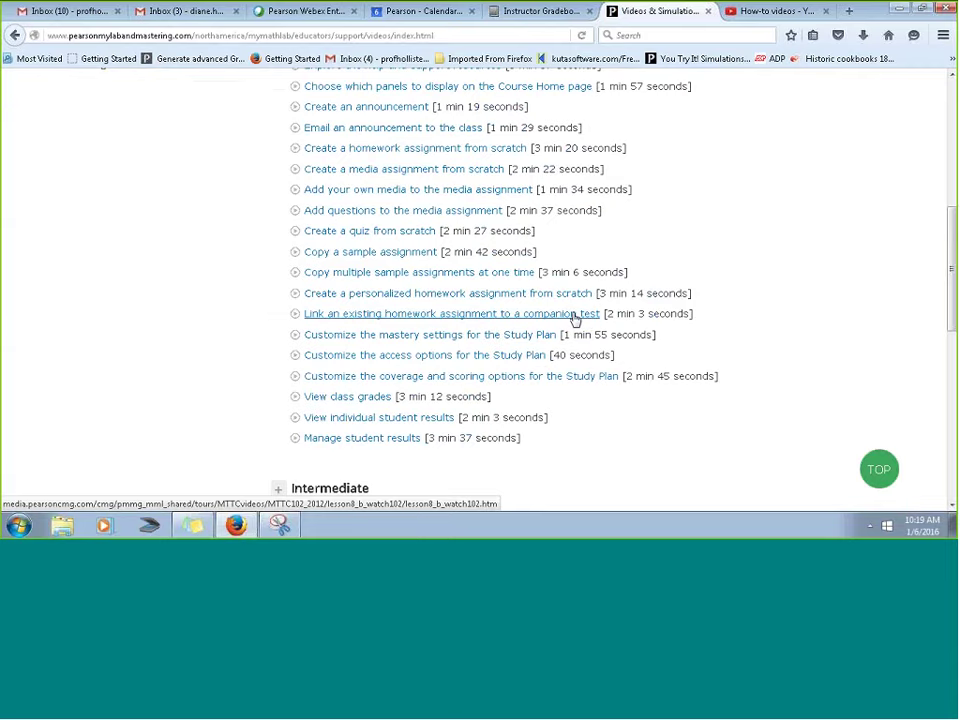
left_click(455, 334)
left_click(331, 172)
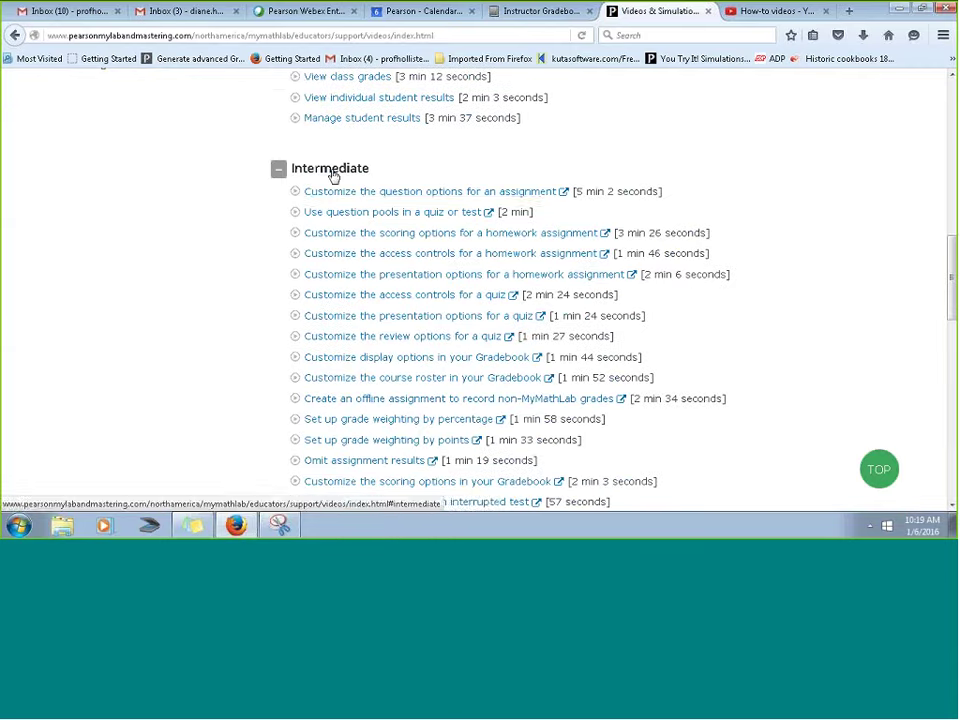
scroll(600, 330, "down", 2)
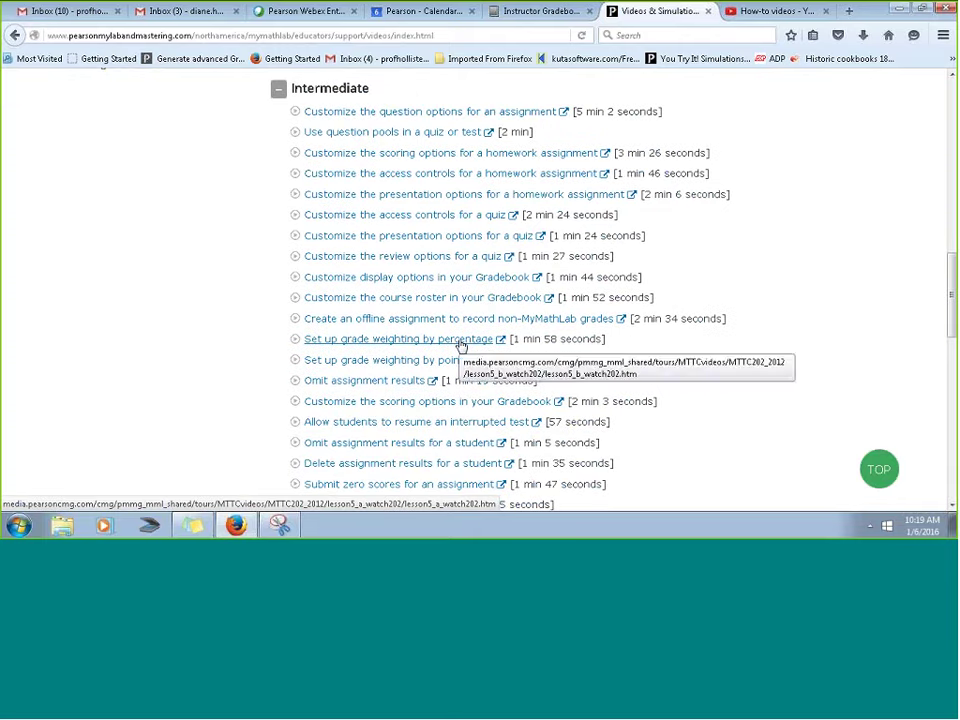
scroll(33, 290, "up", 4)
scroll(35, 285, "up", 6)
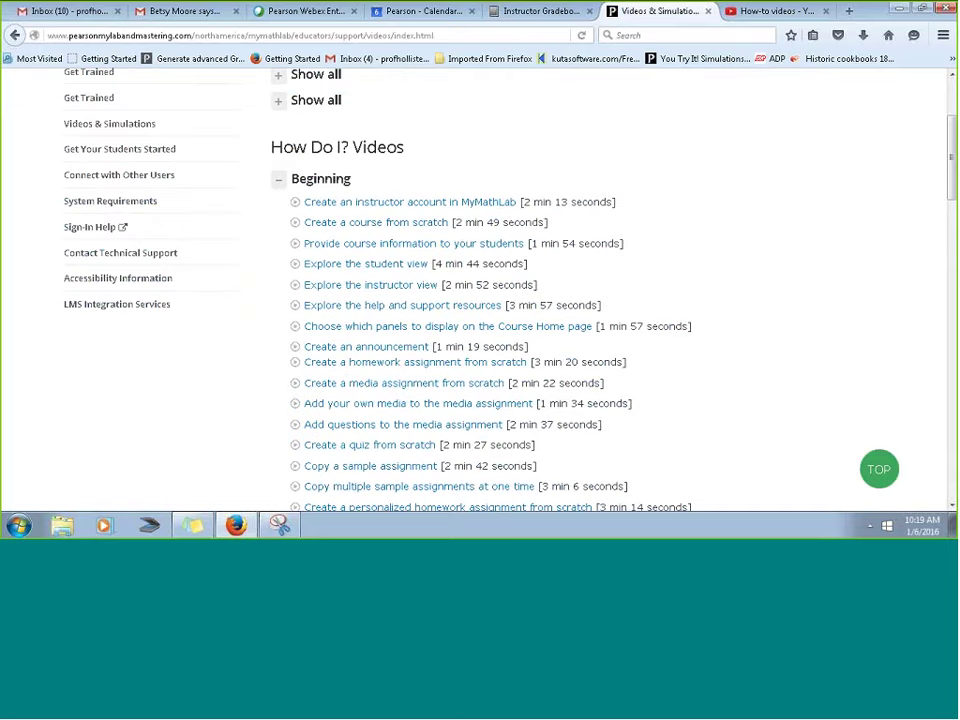
scroll(590, 140, "up", 3)
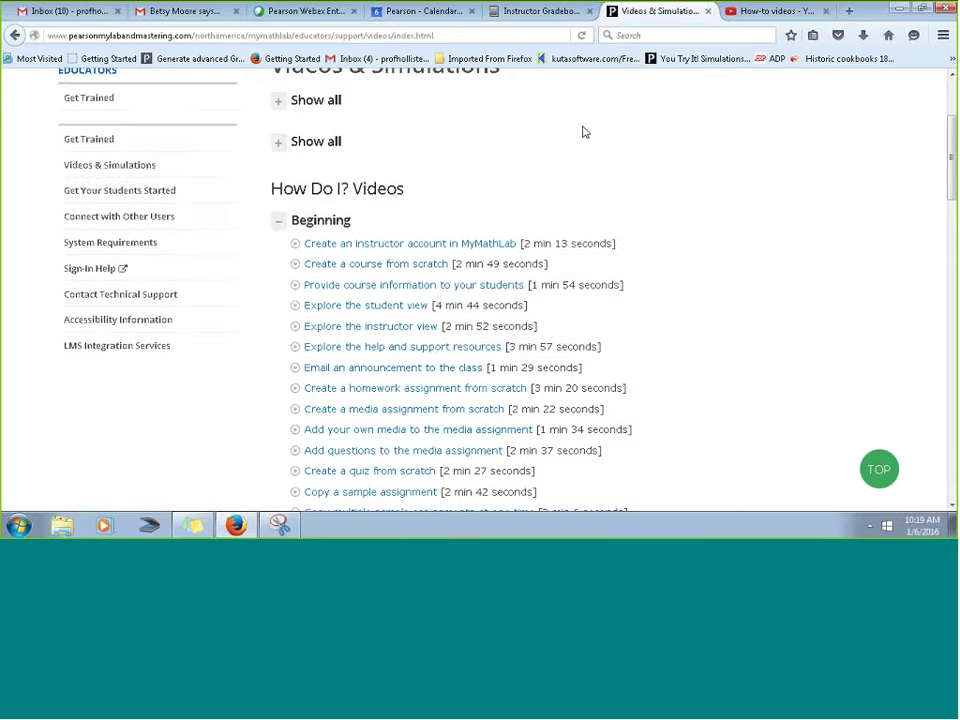
- Return to the Gradebook, then switch to Windows Explorer and open the Math Workshops folder inside WORKSHOPS ACCREDITATION in Documents
left_click(566, 11)
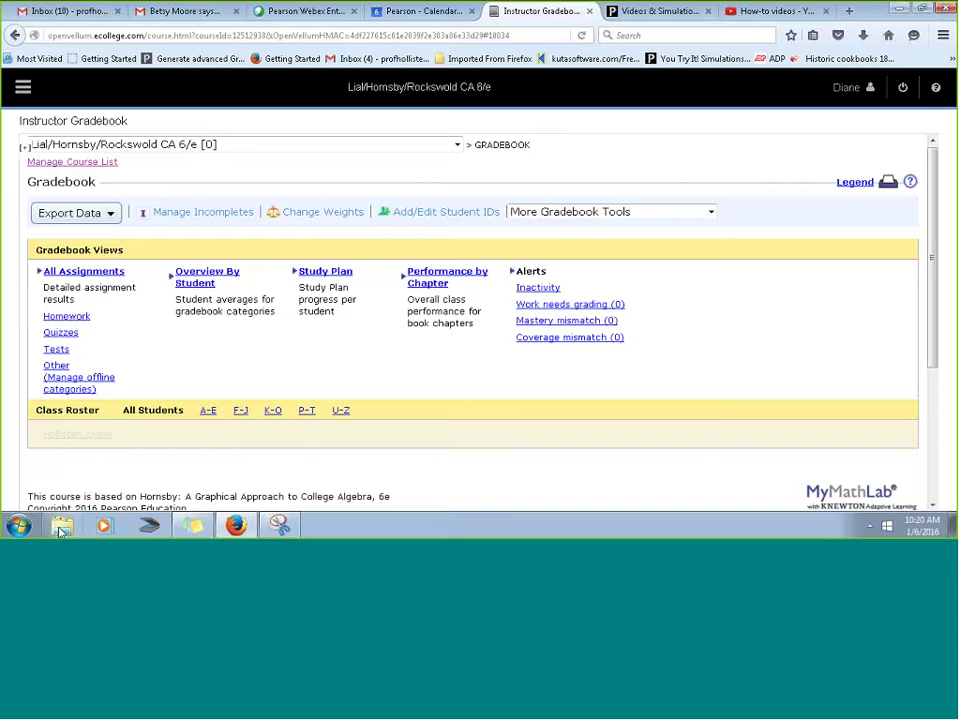
left_click(60, 531)
double_click(197, 122)
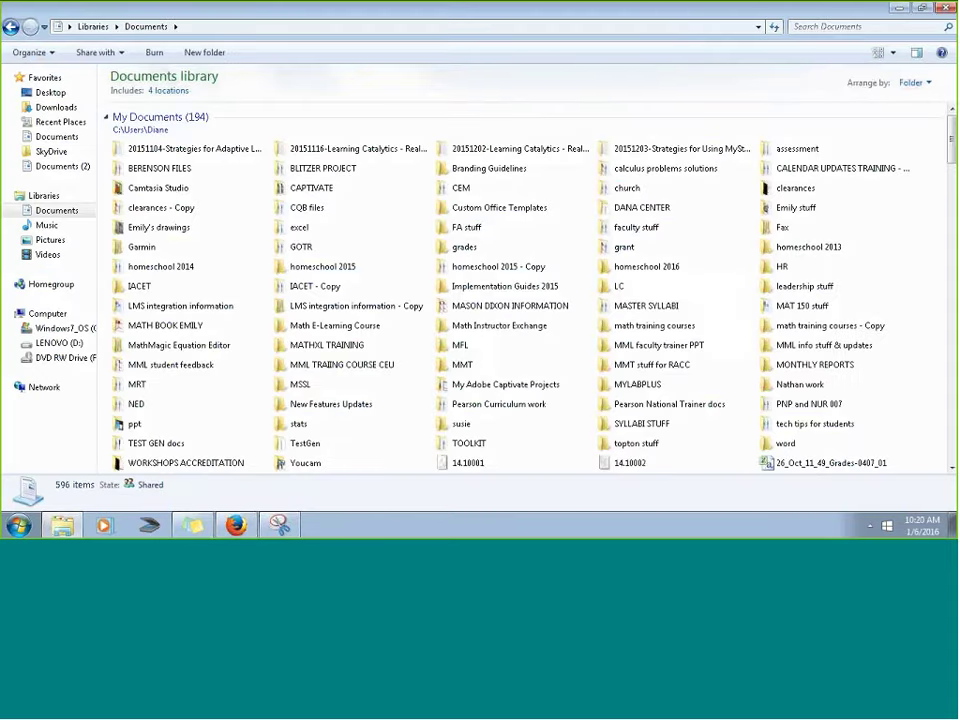
double_click(237, 466)
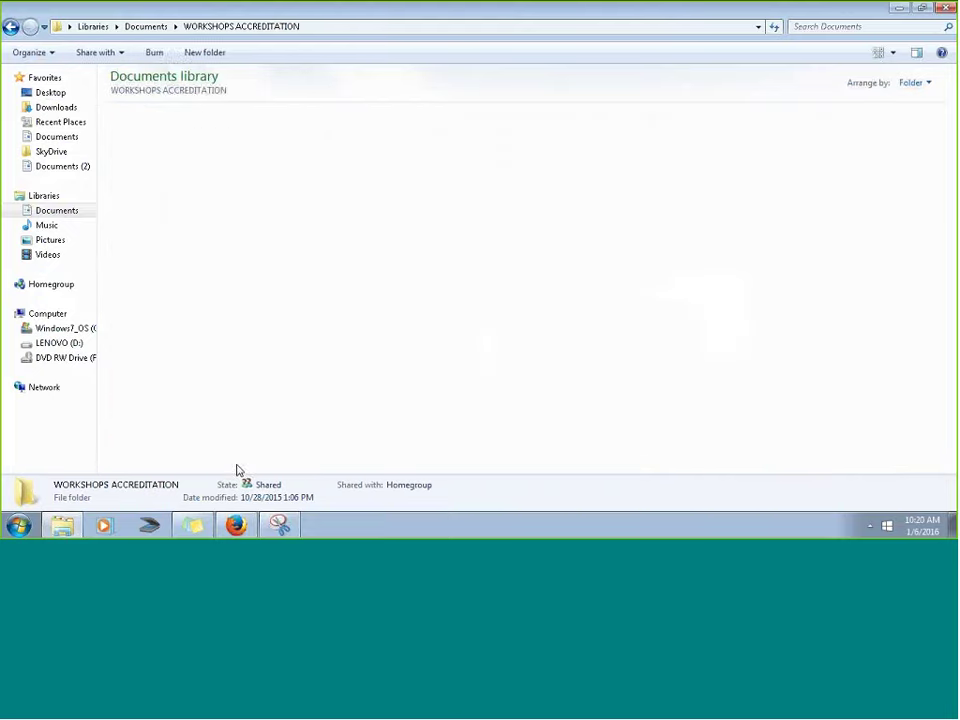
double_click(152, 133)
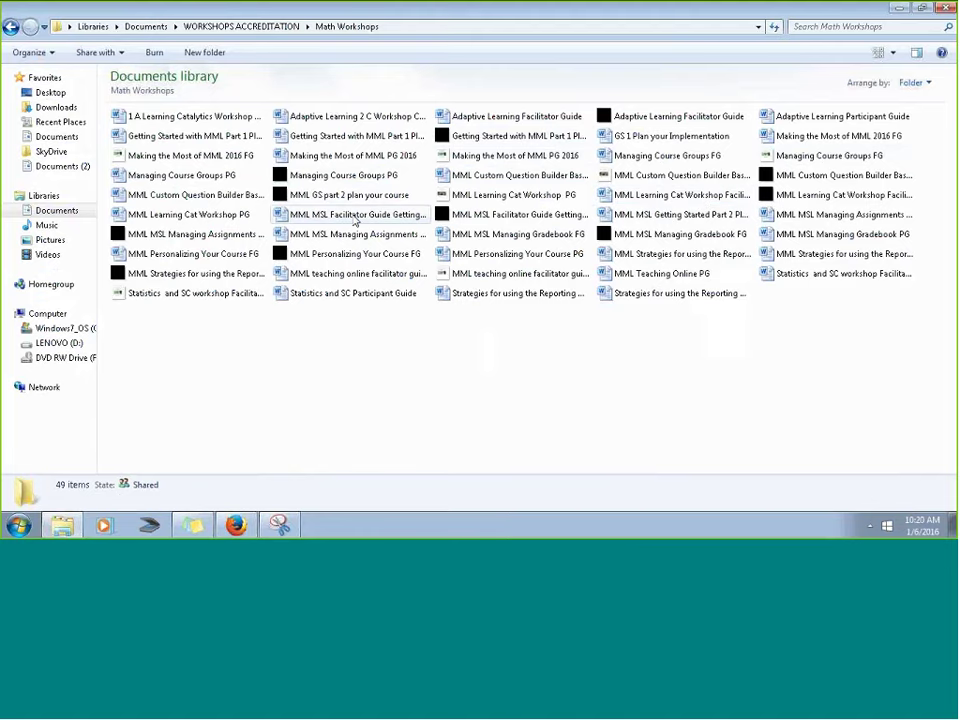
- Open the MML MSL Managing Assignments Facilitators Guide PDF in a maximized window and go to the instructions for creating the Workshop Homework
double_click(198, 234)
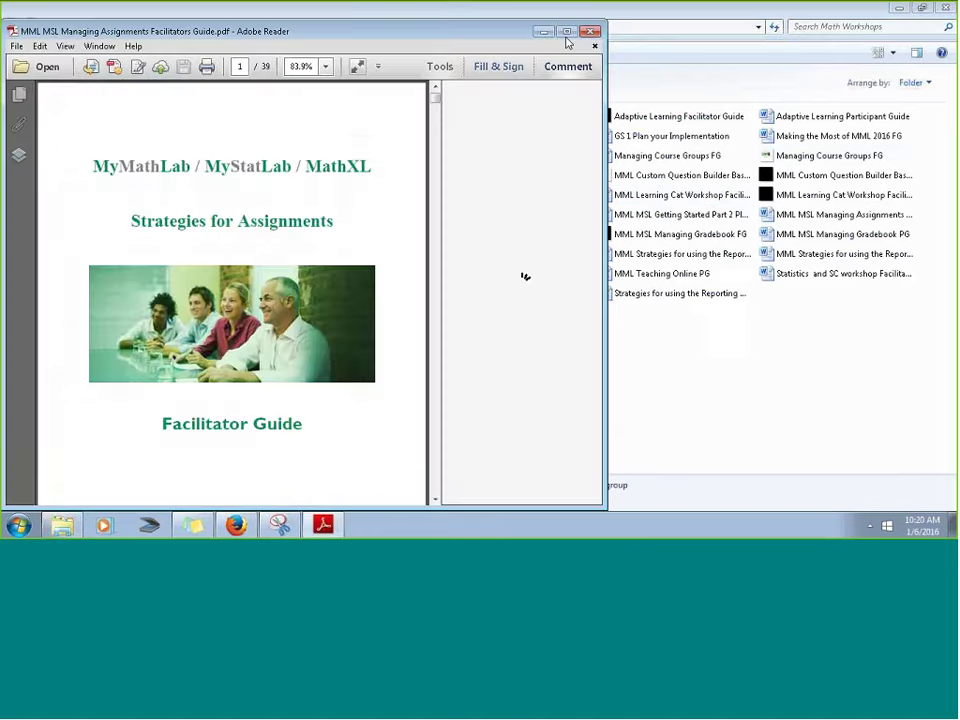
left_click(566, 32)
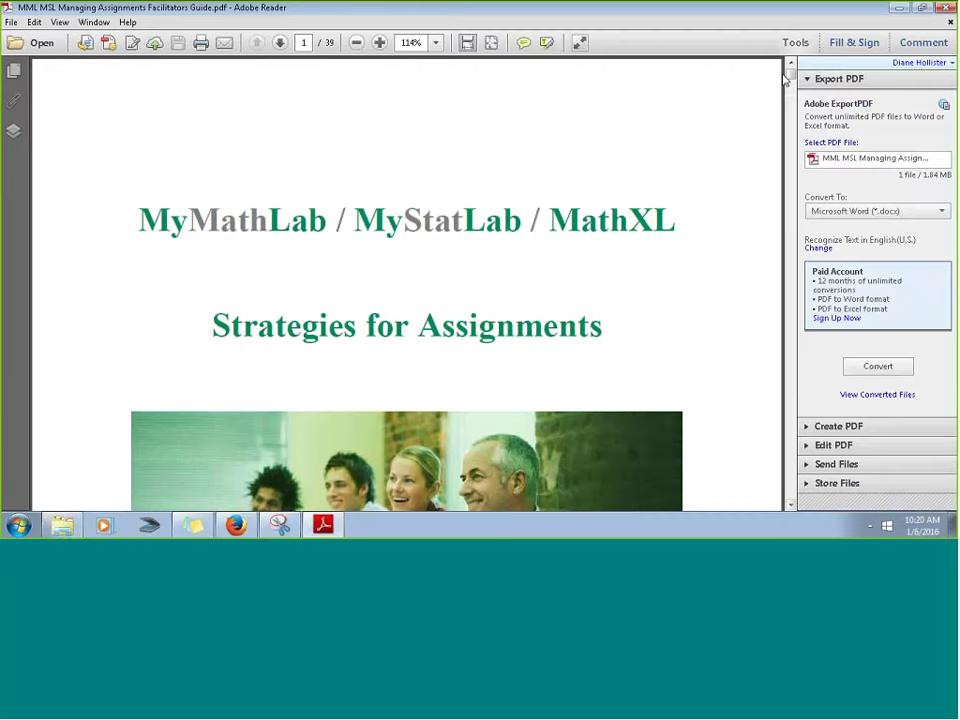
left_click_drag(786, 80, 789, 86)
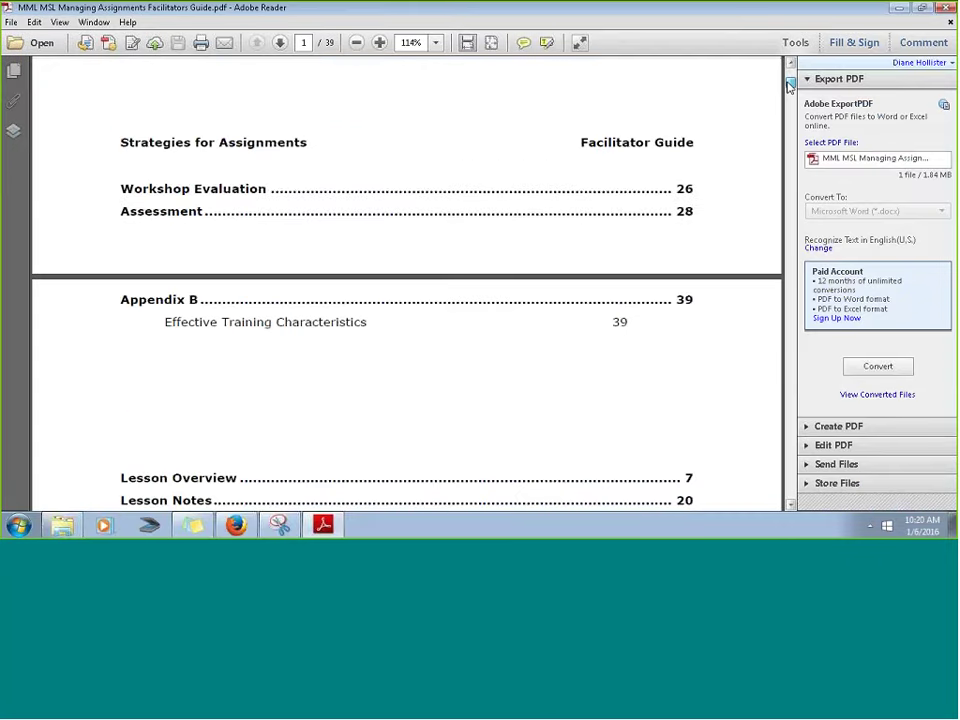
left_click(214, 146)
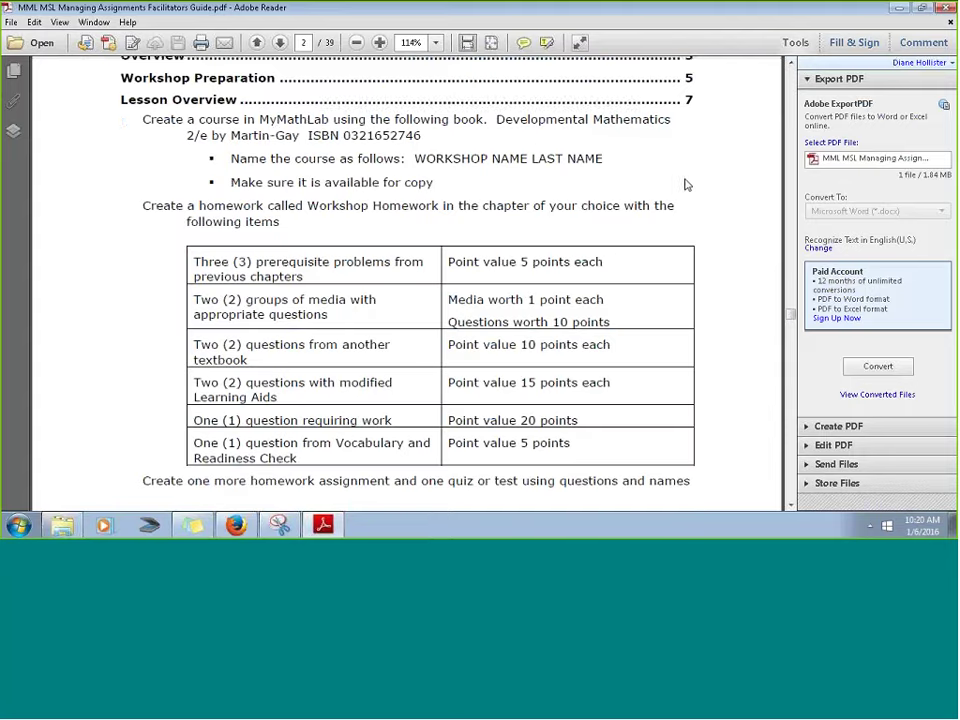